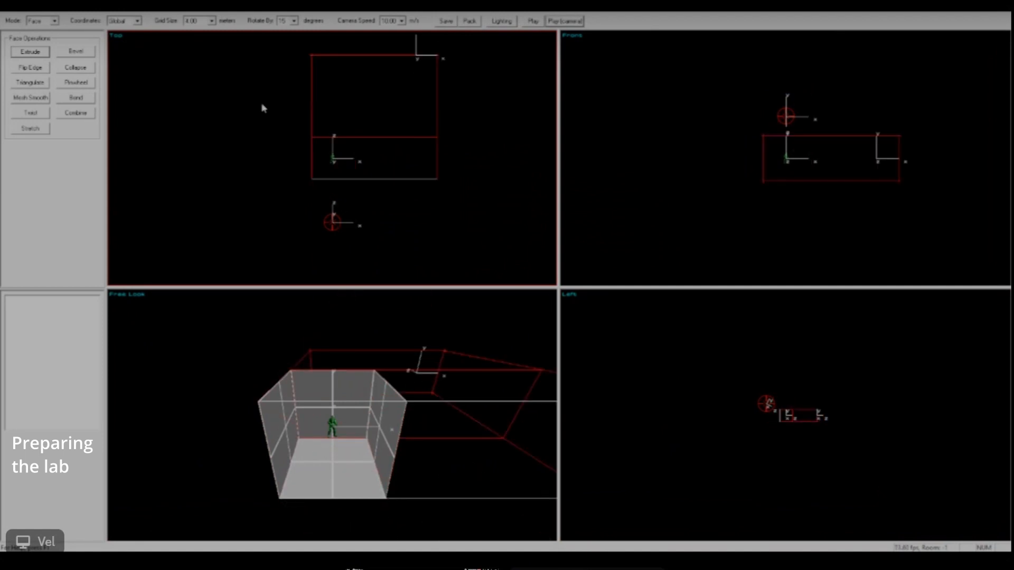
Step: Widen the room brush by moving its side face outward and apply box texture mapping to its faces
left_click_drag(260, 102, 259, 102)
mouse_move(261, 42)
left_mouse_down()
mouse_move(273, 44)
mouse_move(349, 212)
left_mouse_up()
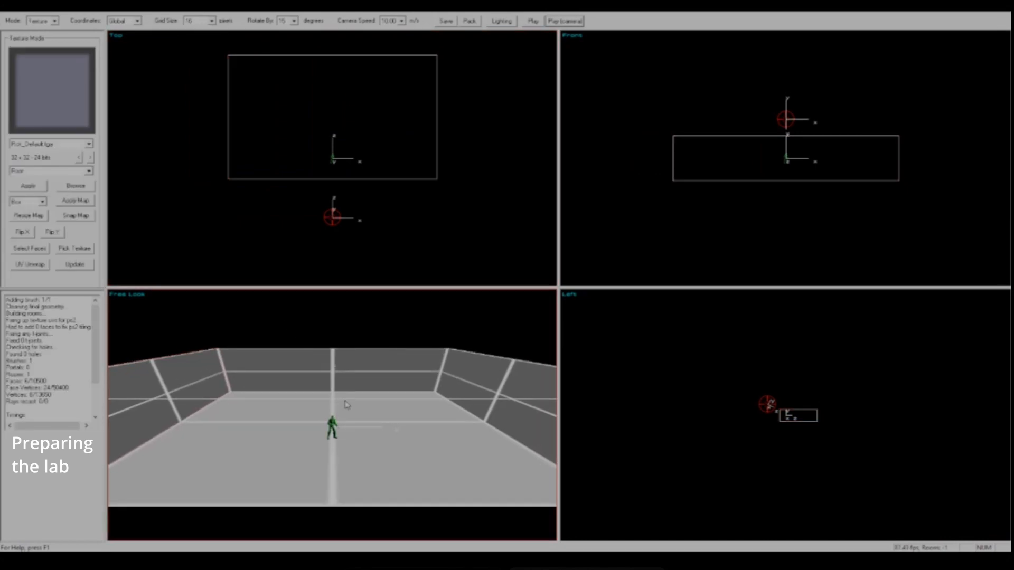
left_click(437, 474)
key("a")
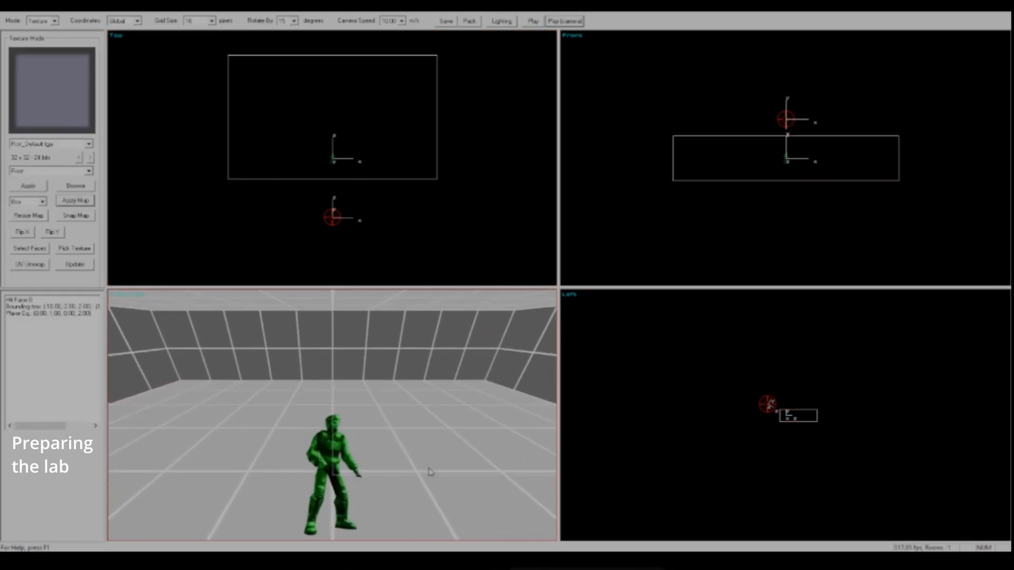
key("z")
key("a")
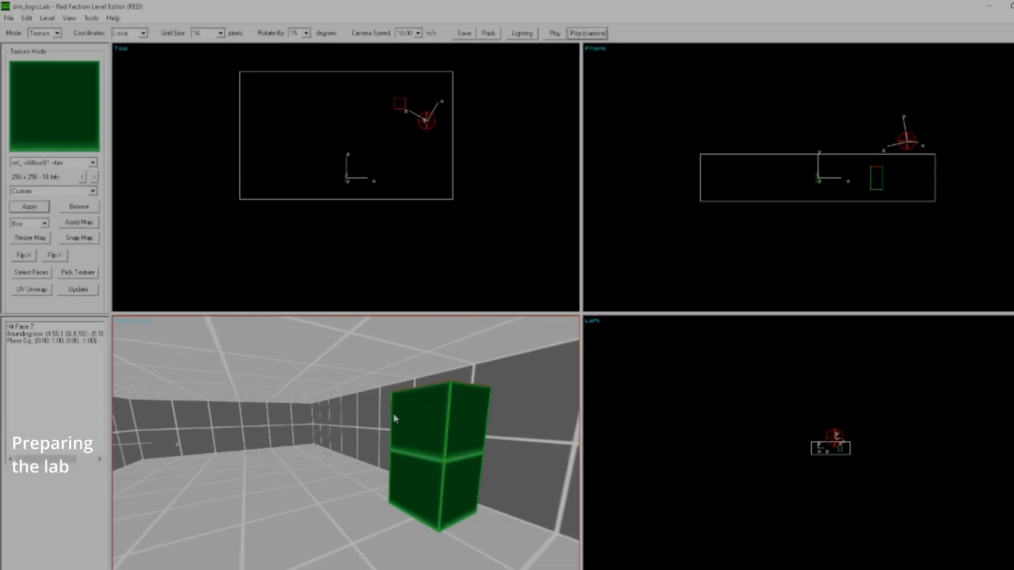
Step: Select the green textured pillar brush and create a user-defined group from it
key("a")
key("z")
key("space")
key("a")
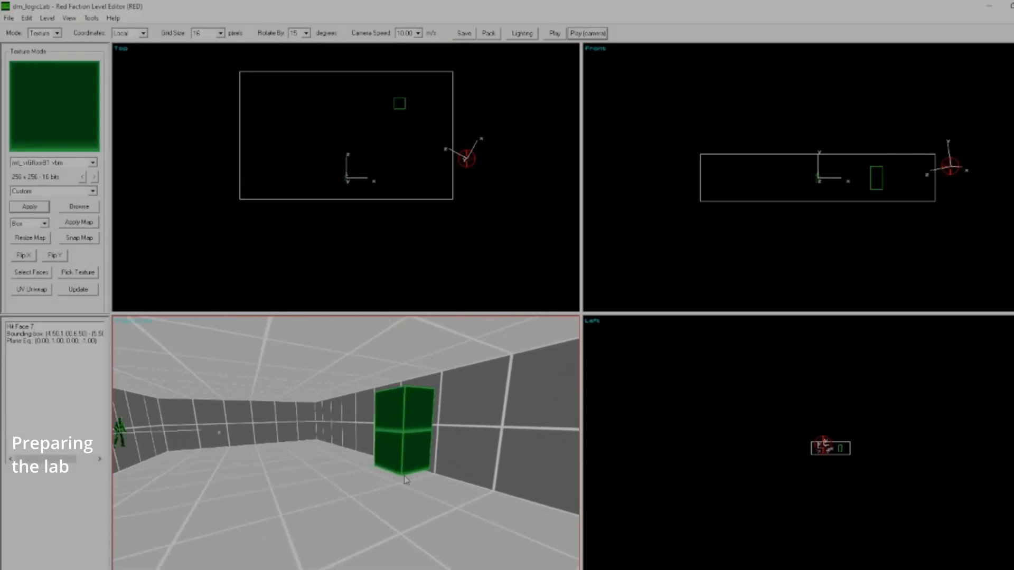
key("z")
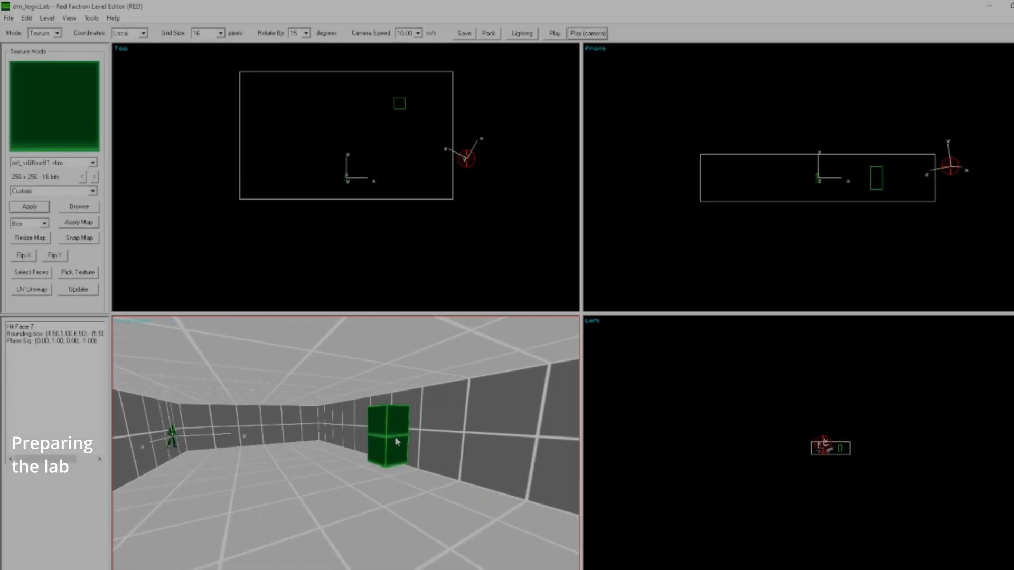
key("a")
key("g")
left_click(396, 442)
left_click(46, 195)
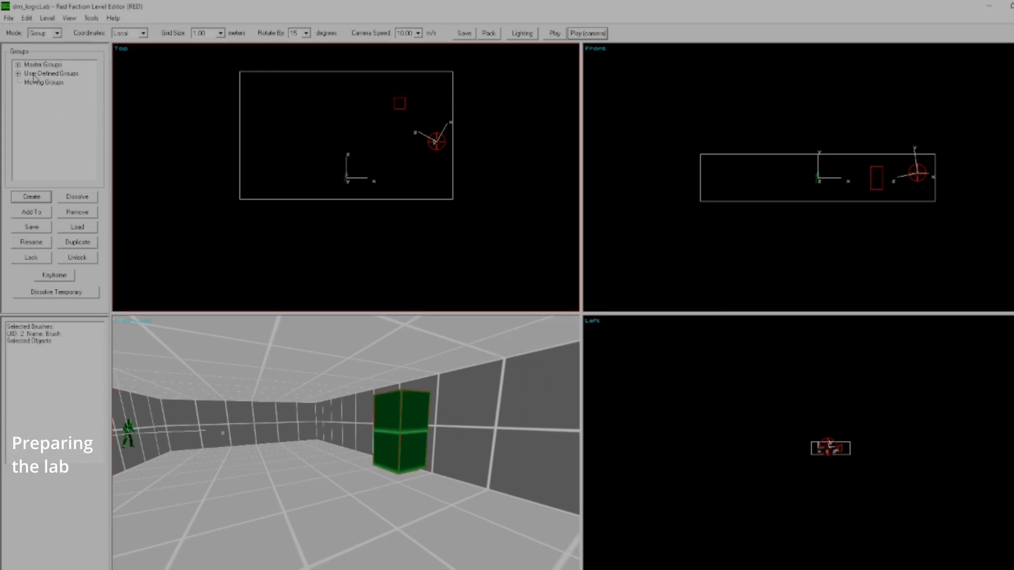
Step: Add a keyframe to the pillar's user-defined group
left_click(18, 73)
left_click(28, 82)
left_click(55, 83)
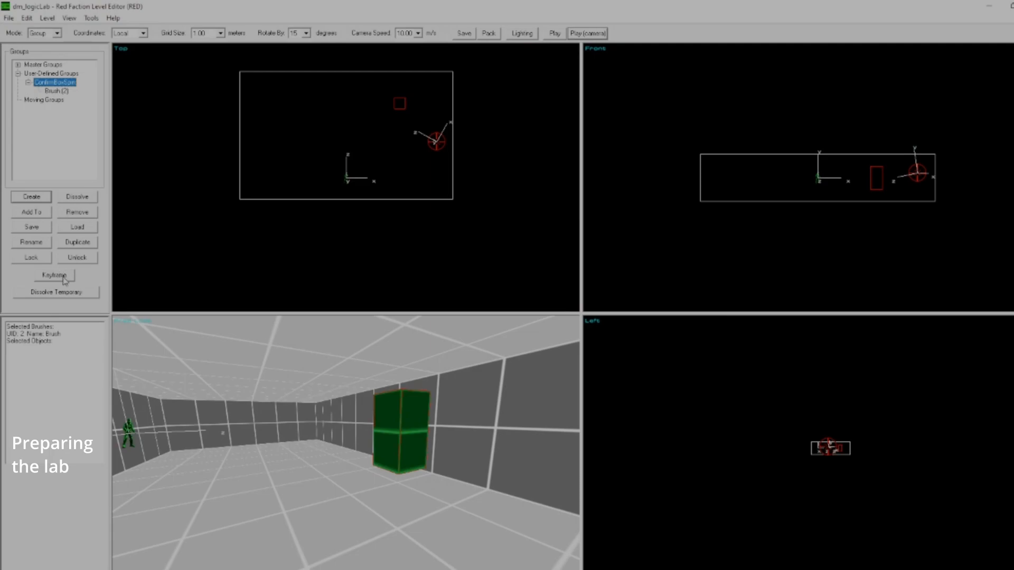
left_click(55, 274)
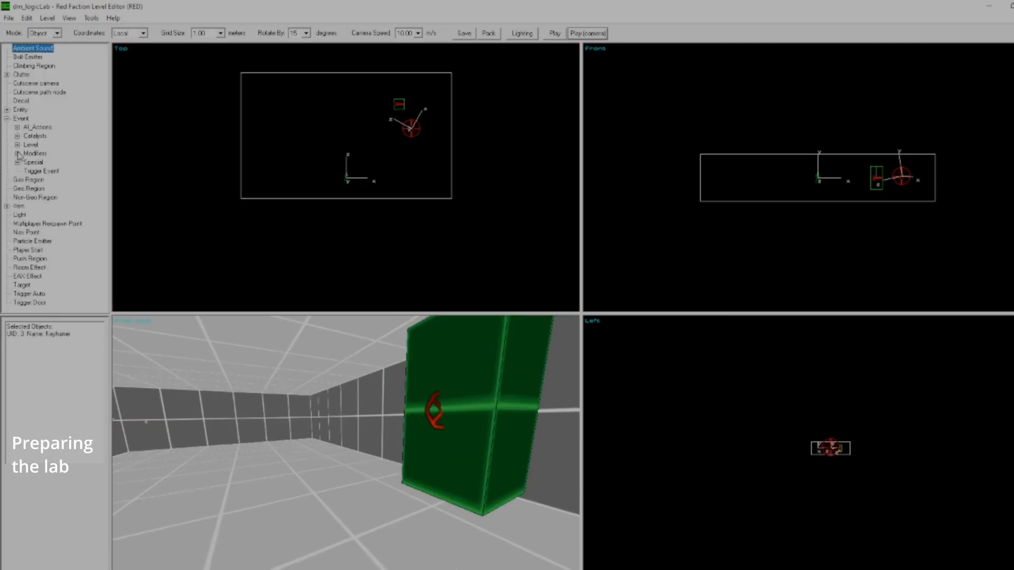
Step: Add a When_Dead catalyst event and position it beside the pillar, close to its keyframe
left_click(17, 154)
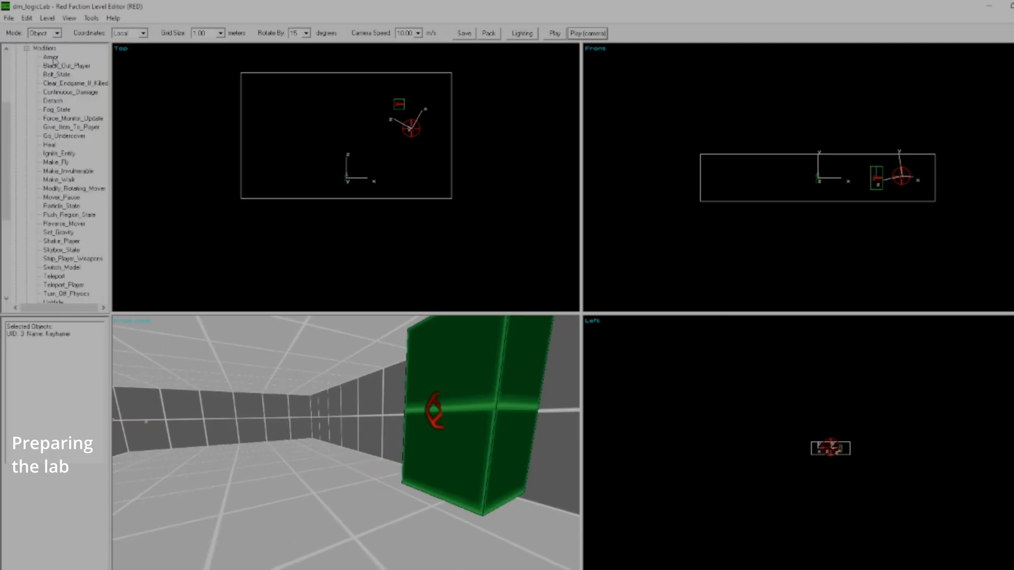
scroll(52, 153, "down", 1)
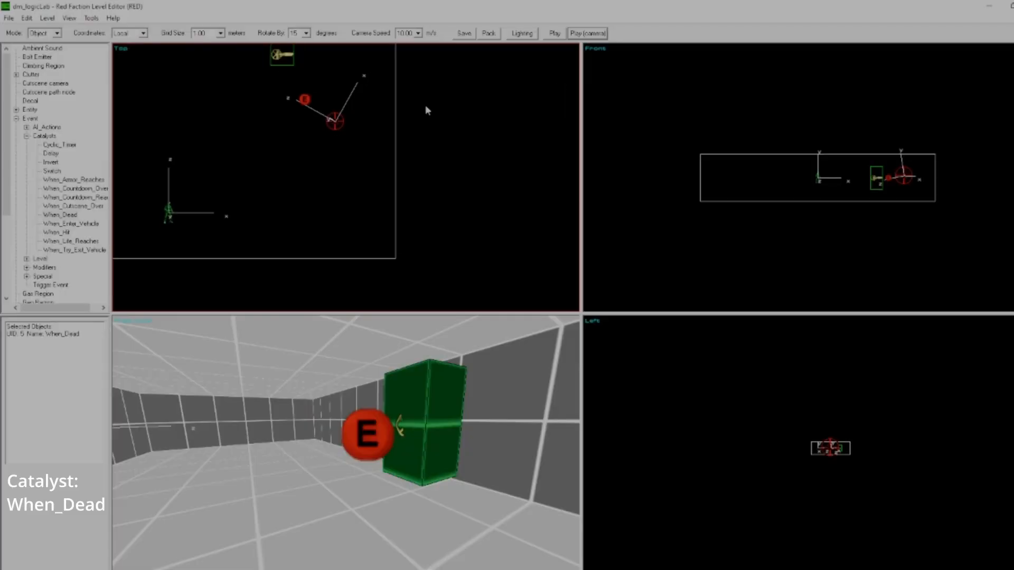
scroll(425, 105, "up", 3)
left_click_drag(303, 175, 295, 182)
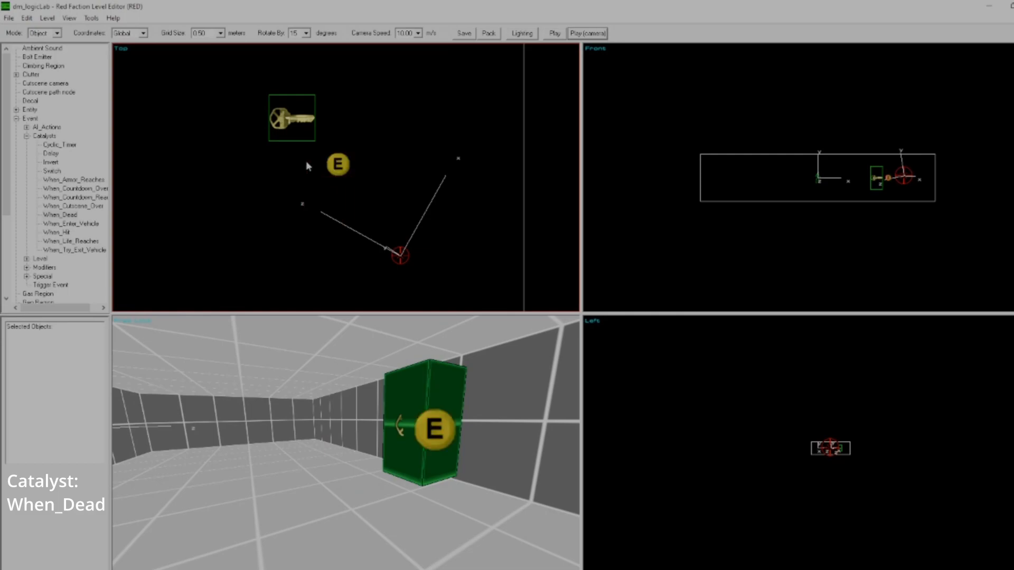
Step: Add a Space Phone from the Misc clutter objects to the room
scroll(390, 200, "up", 1)
left_click(17, 118)
left_click(7, 75)
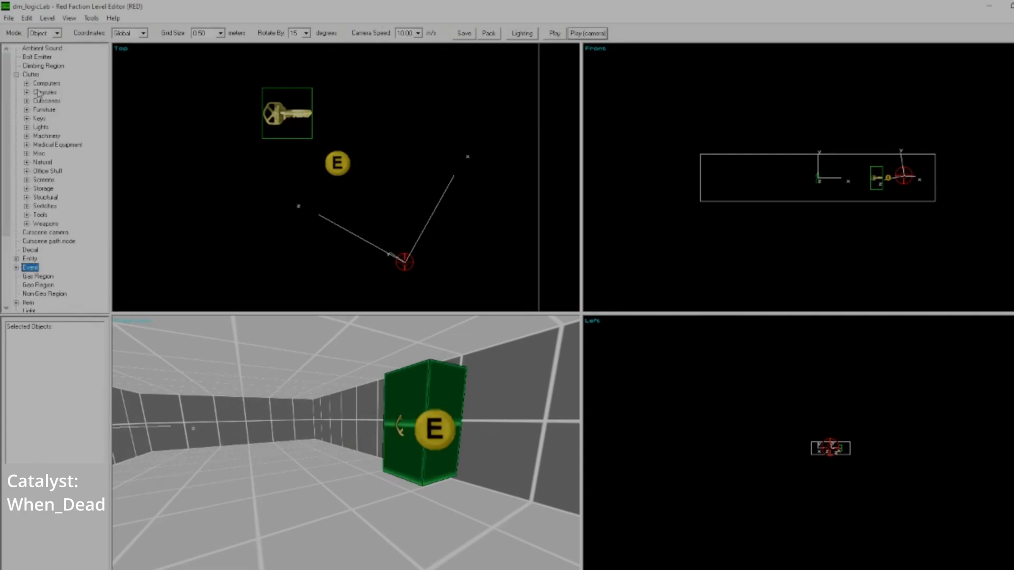
left_click(27, 153)
scroll(58, 211, "down", 5)
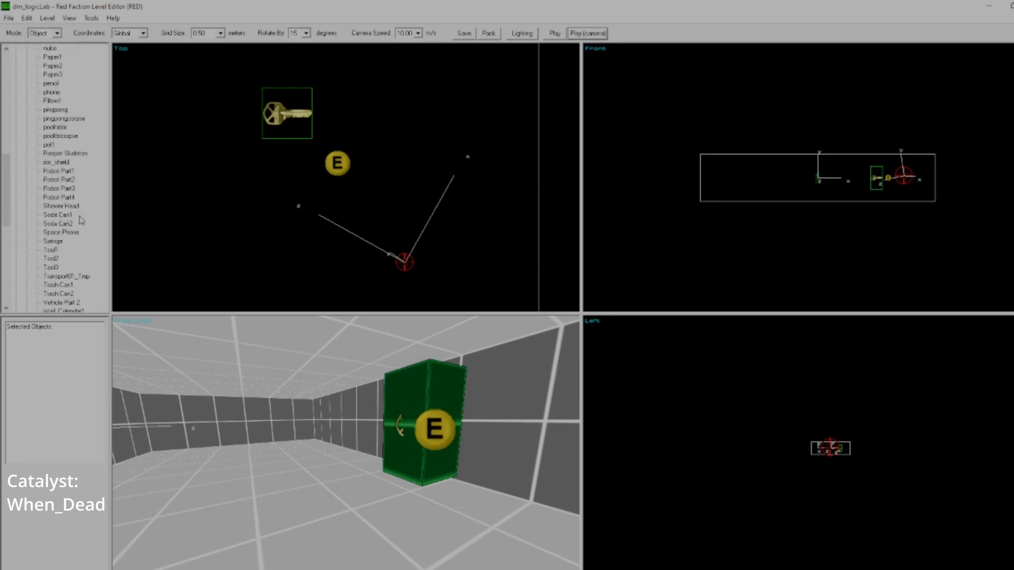
left_click(59, 234)
key("z")
key("g")
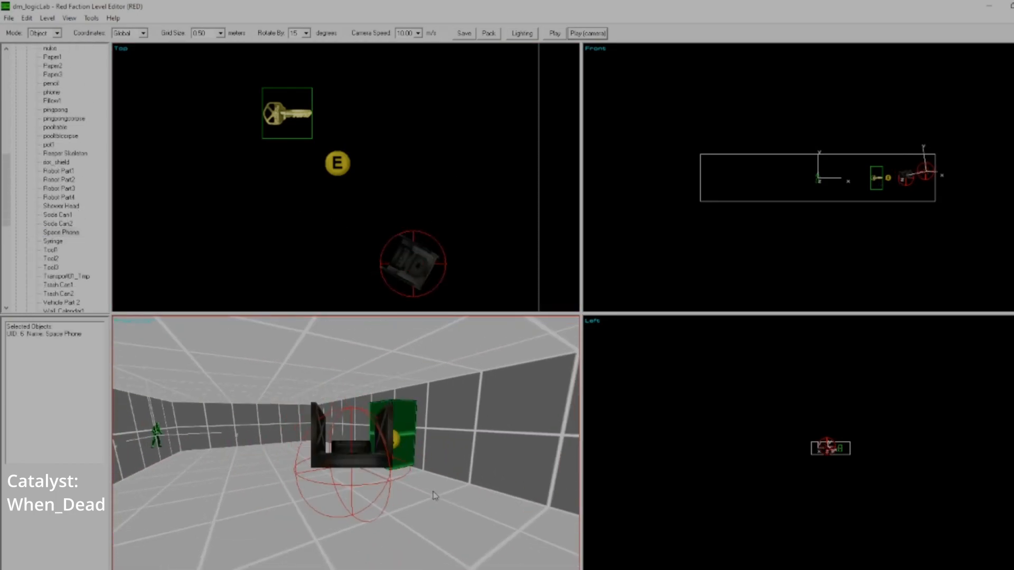
Step: Reset the Space Phone's rotation and move it next to the When_Dead event, level with it in the top view
key("shift+r")
key("Up")
key("Up")
key("Up")
key("Left")
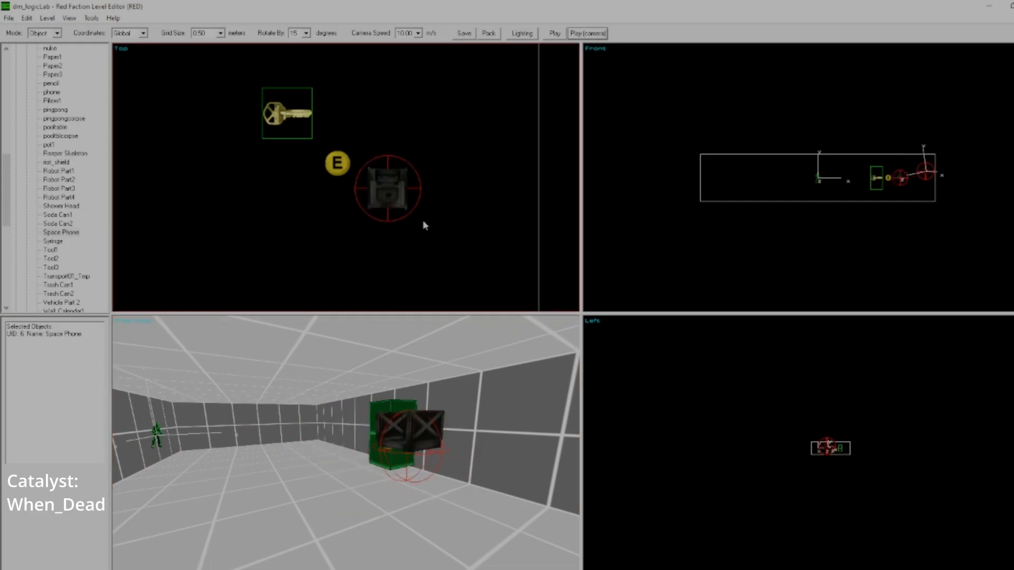
key("Up")
scroll(839, 215, "up", 8)
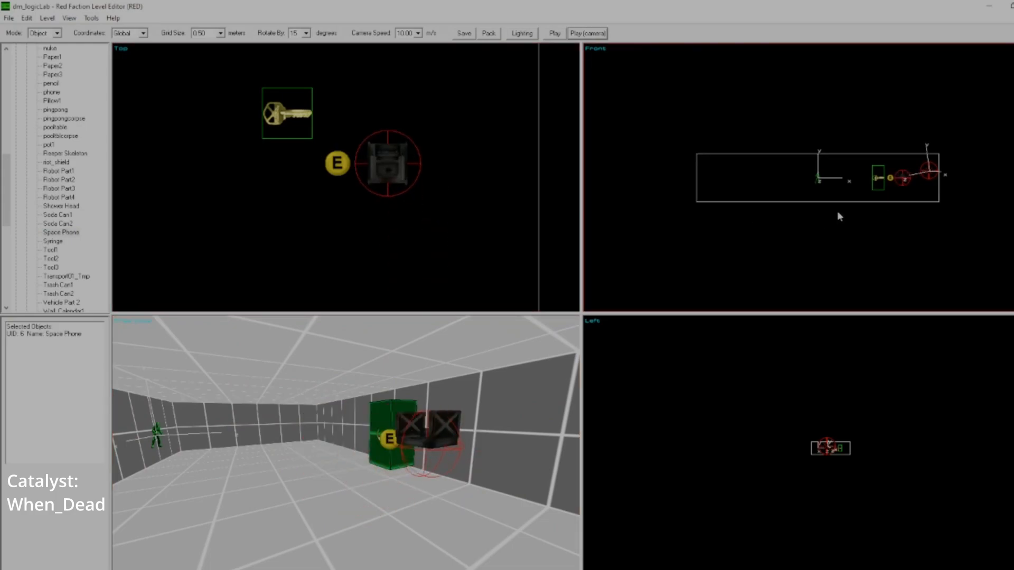
scroll(838, 215, "up", 3)
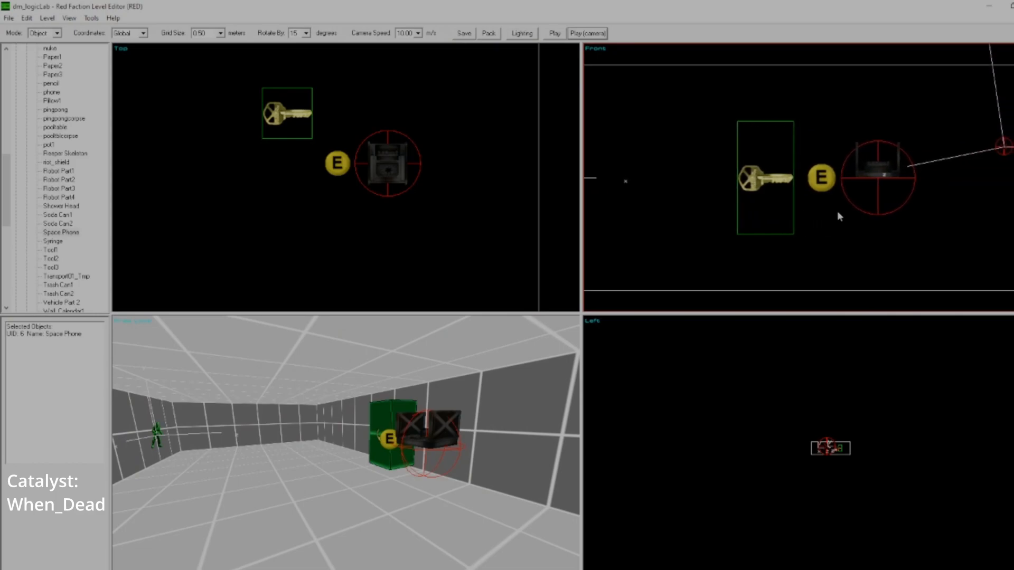
Step: Link the When_Dead event to the Space Phone
left_click(422, 214)
scroll(423, 214, "up", 2)
left_click(395, 163)
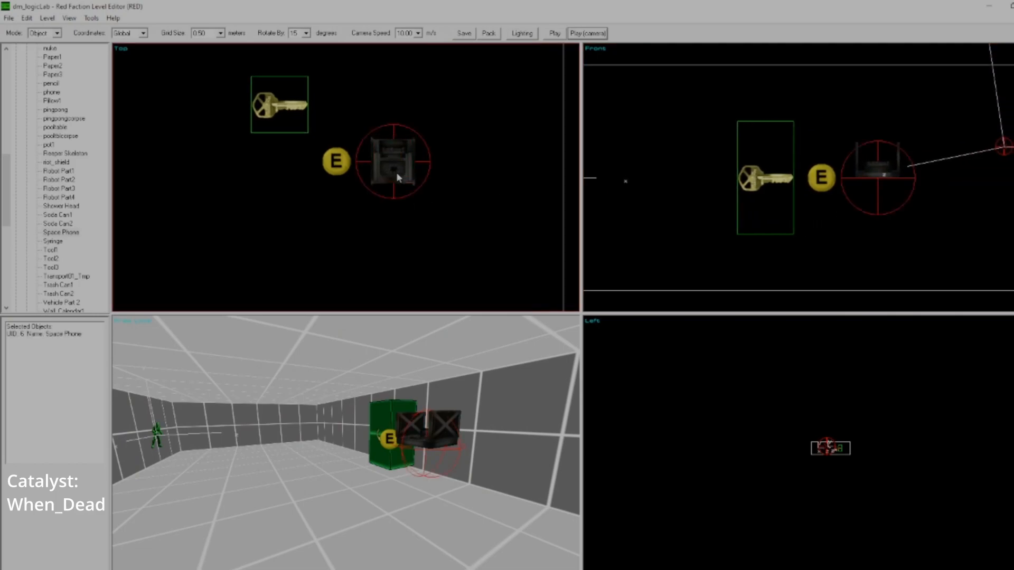
scroll(473, 423, "up", 5)
scroll(472, 422, "down", 6)
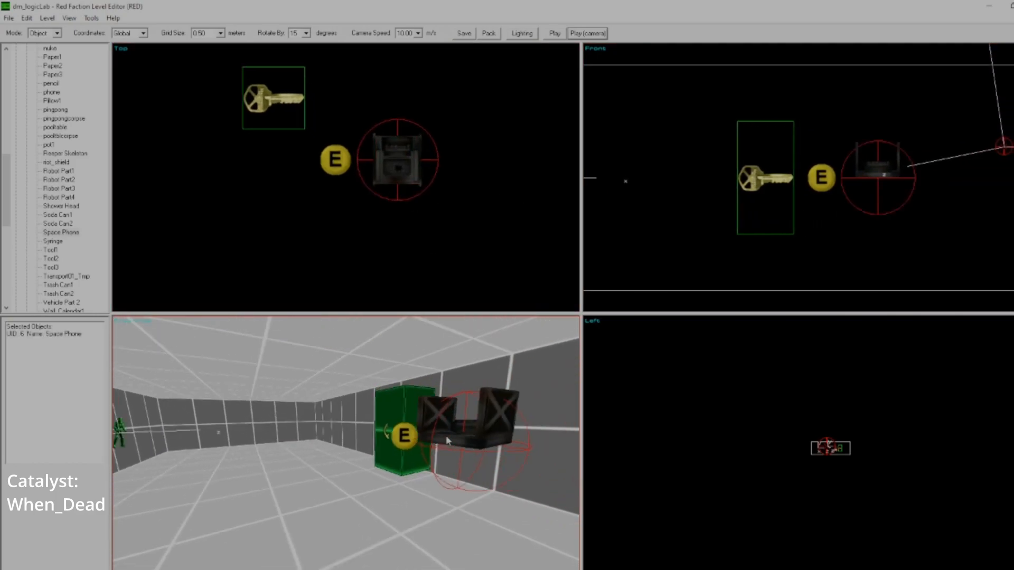
left_click(336, 155)
scroll(357, 223, "up", 1)
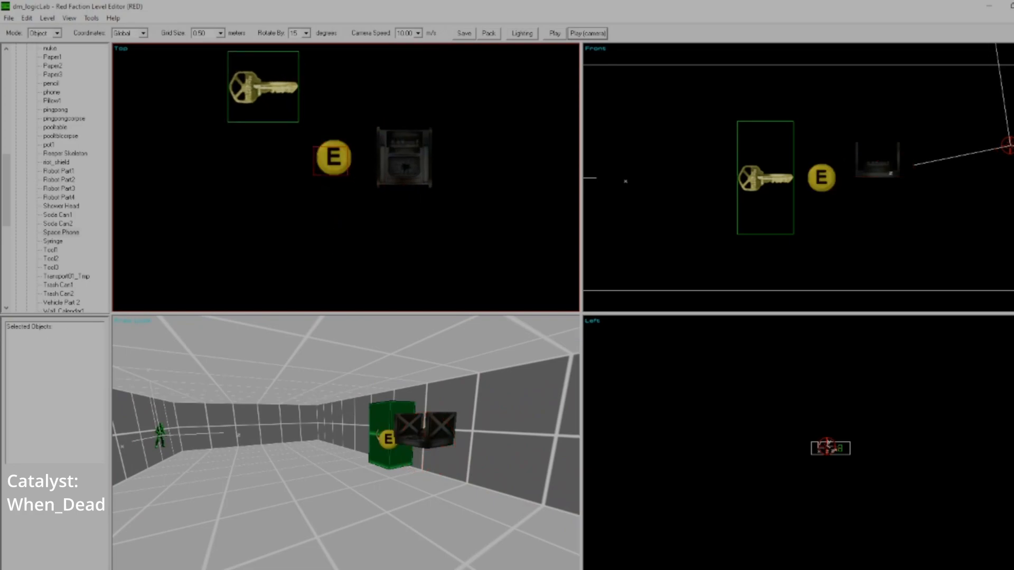
left_click(403, 154, "ctrl")
left_click(317, 156)
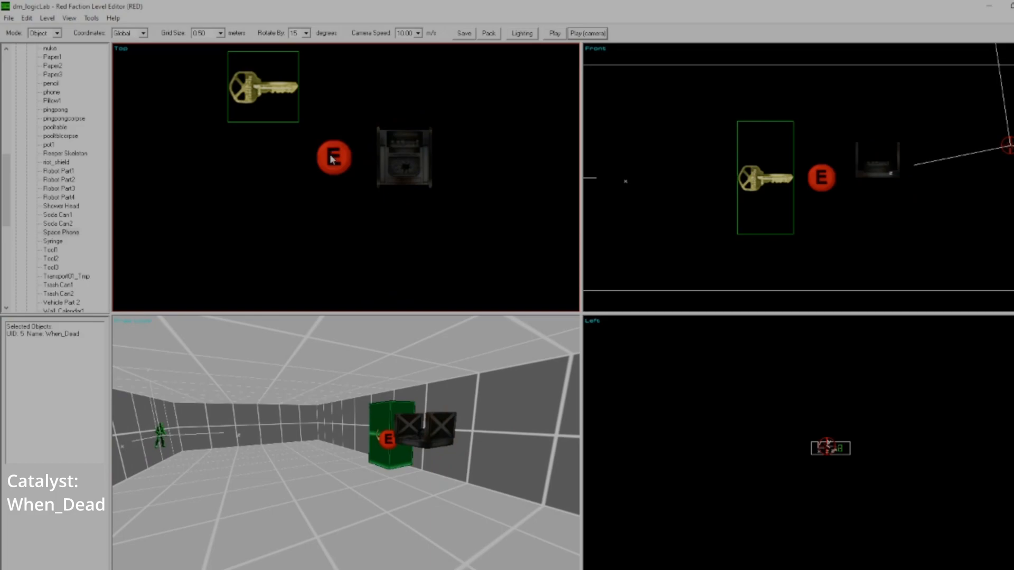
left_click(395, 155, "ctrl")
left_click(353, 214)
left_click(326, 143)
left_click(356, 205)
Step: Link the When_Dead event to the pillar's keyframe
left_click(325, 145)
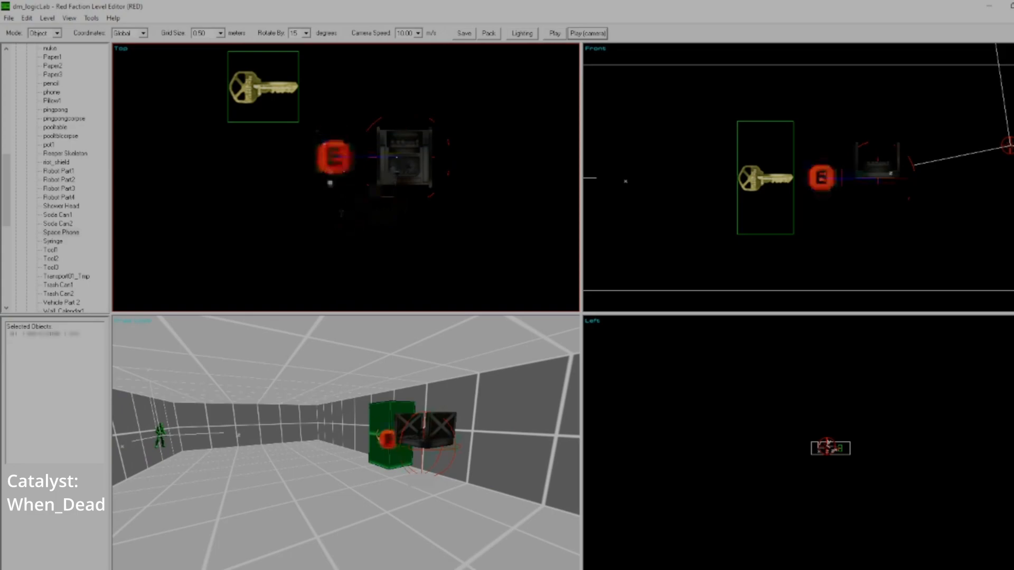
left_click(267, 97, "ctrl")
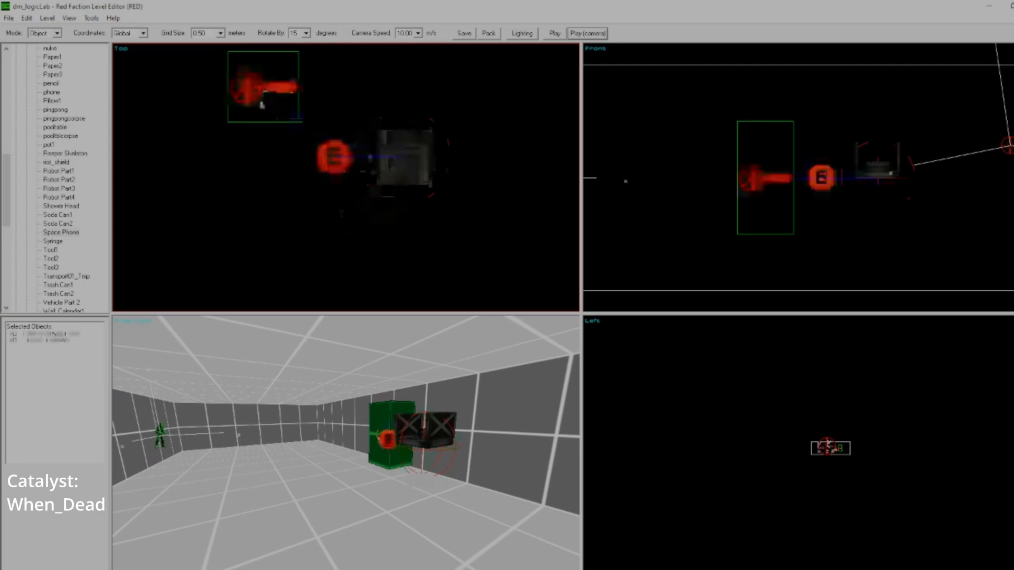
left_click(266, 153)
Step: Pack the level and play-test it by approaching the pillar and shooting the Space Phone
key("a")
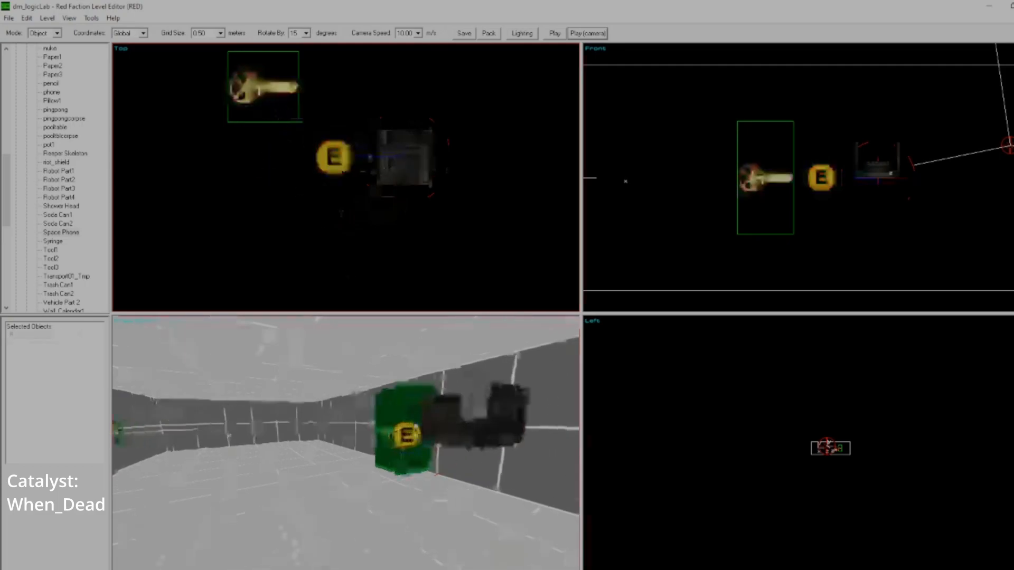
left_click(486, 34)
left_click(554, 33)
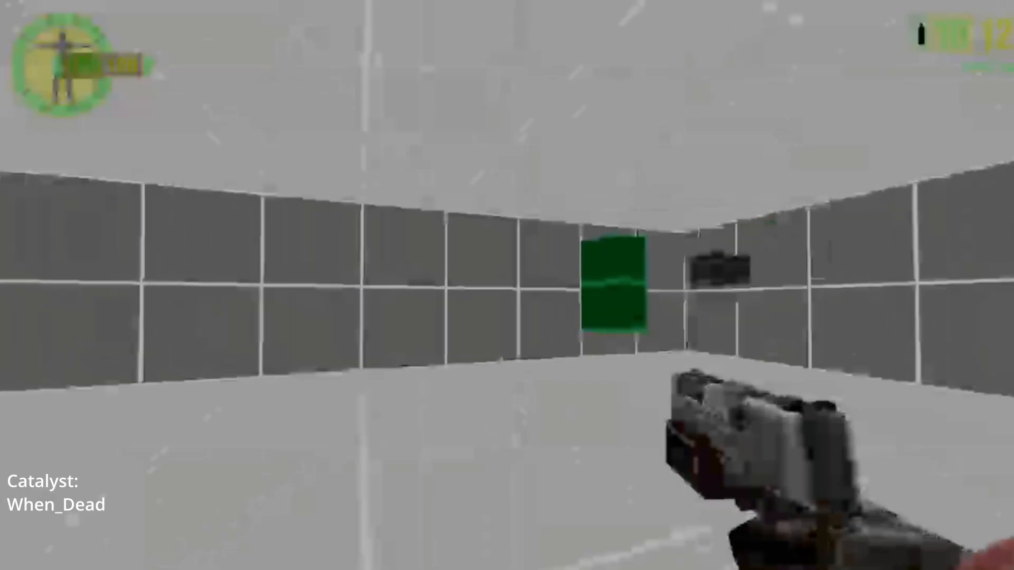
key("w")
left_click(530, 297)
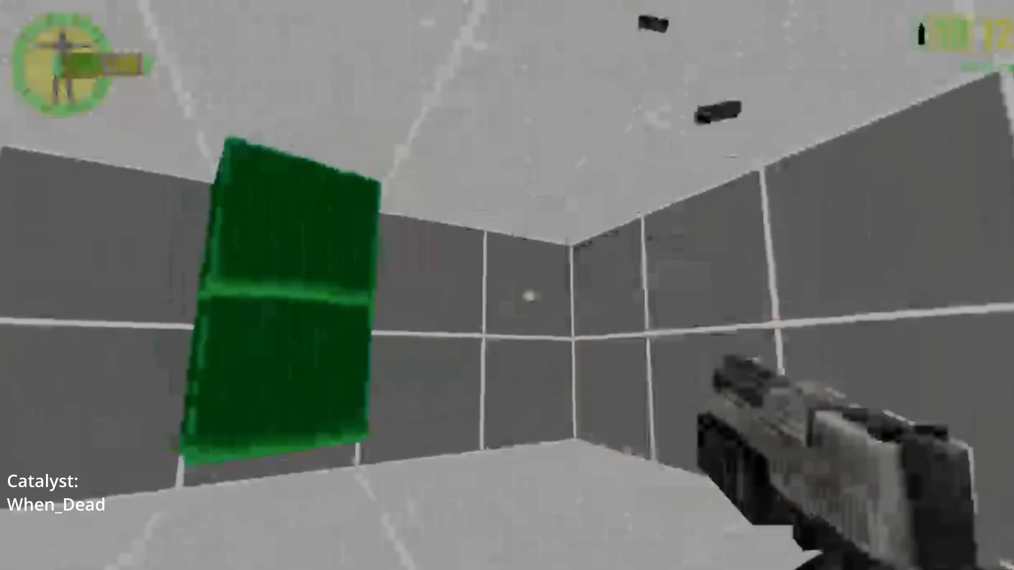
key("s")
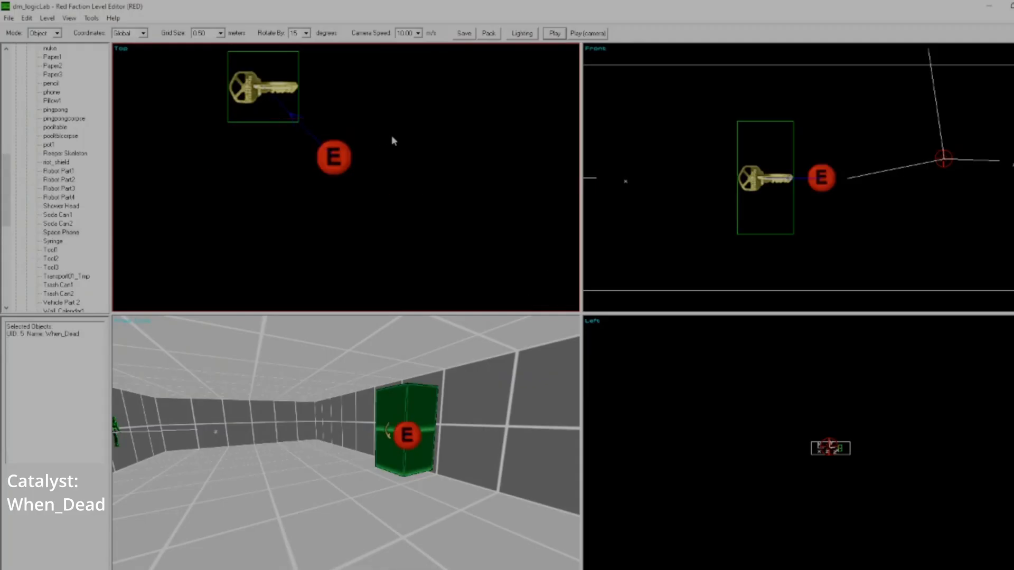
Step: Add a Trigger Door object to the room in front of the pillar
scroll(420, 164, "down", 1)
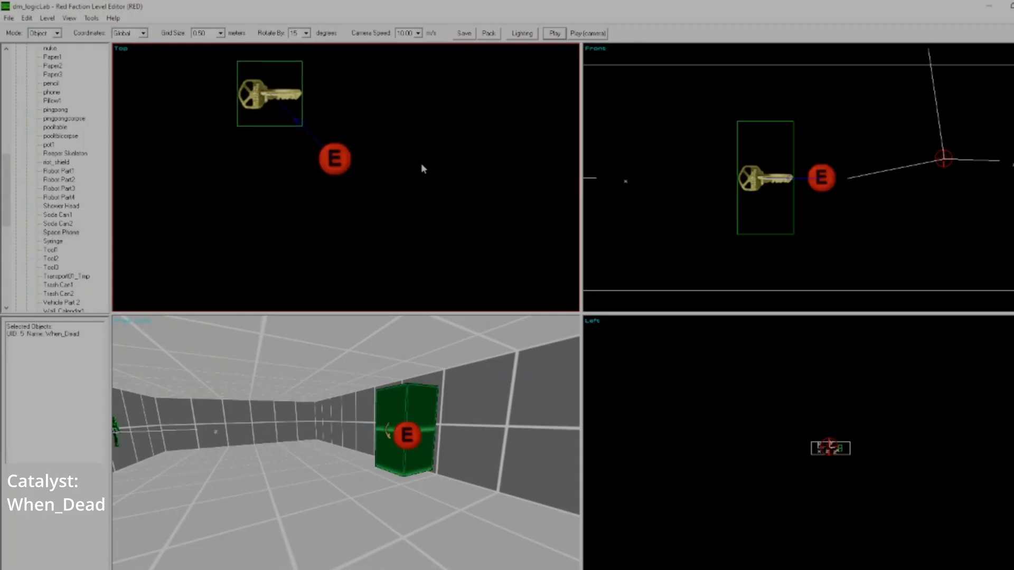
left_click(391, 174)
left_click_drag(2, 184, 13, 83)
left_click(27, 154)
left_click(16, 75)
left_click(30, 250)
left_click(401, 188)
key("z")
Step: Reset the Trigger Door's rotation and lower it so its box fits the room's height
key("ctrl+r")
key("z")
key("z")
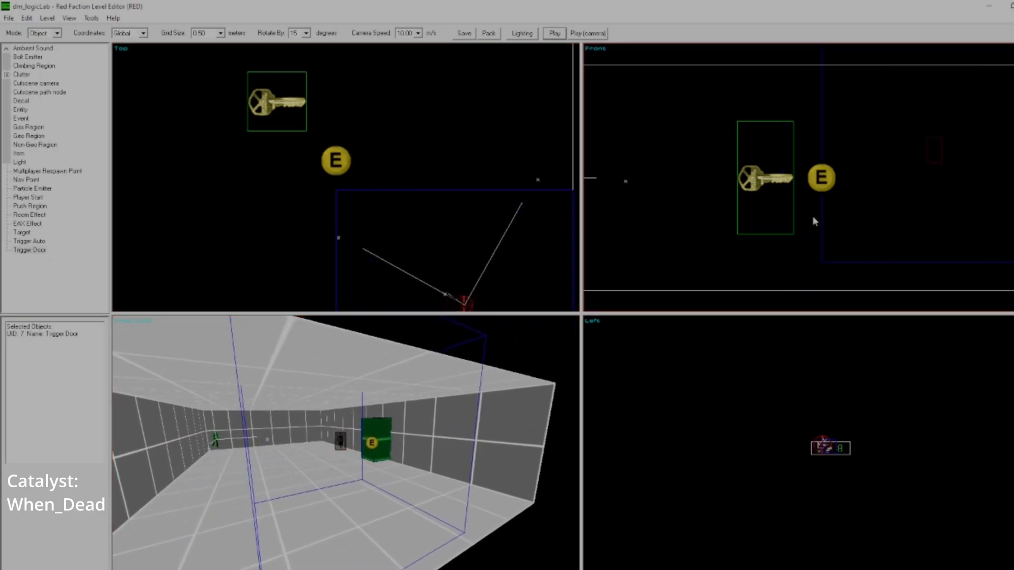
left_click_drag(813, 218, 813, 245)
scroll(475, 196, "down", 1)
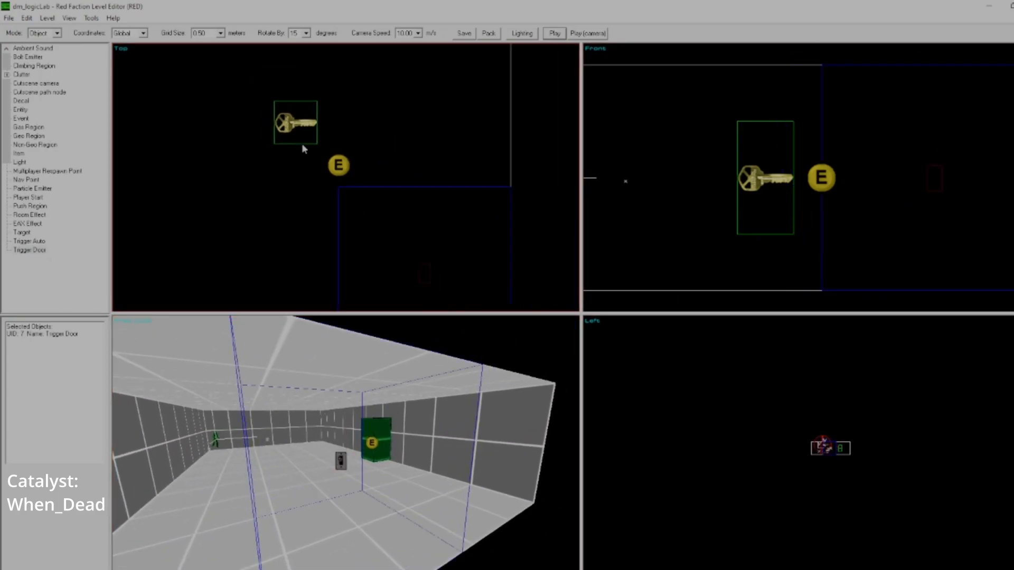
Step: Link the Trigger Door to the pillar's keyframe and delete the When_Dead event
left_click(297, 125, "ctrl")
left_click(437, 233)
left_click(341, 172)
left_click(423, 270)
Step: Check the reset settings in the Trigger Door's properties and accept them
key("F4")
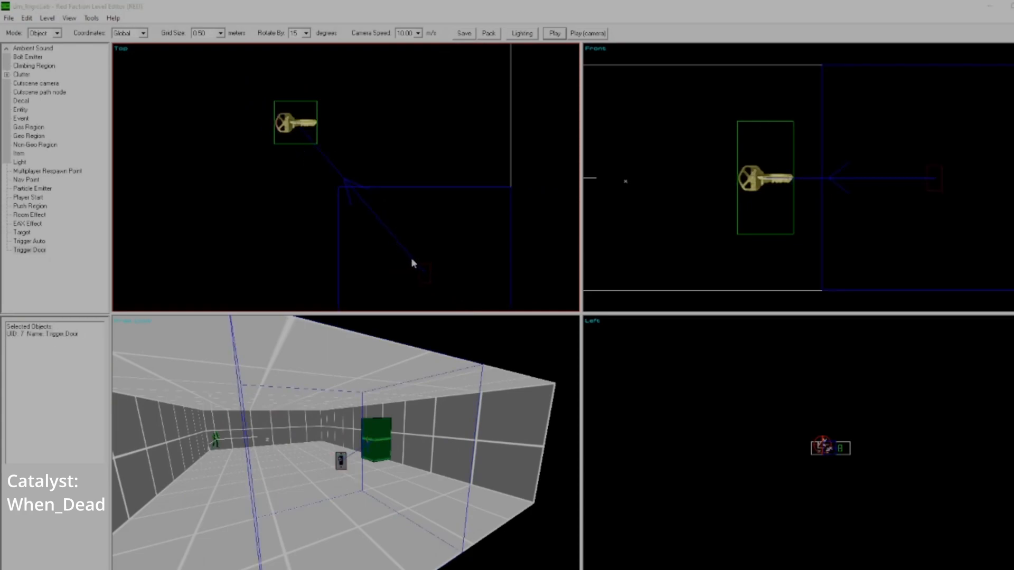
double_click(495, 267)
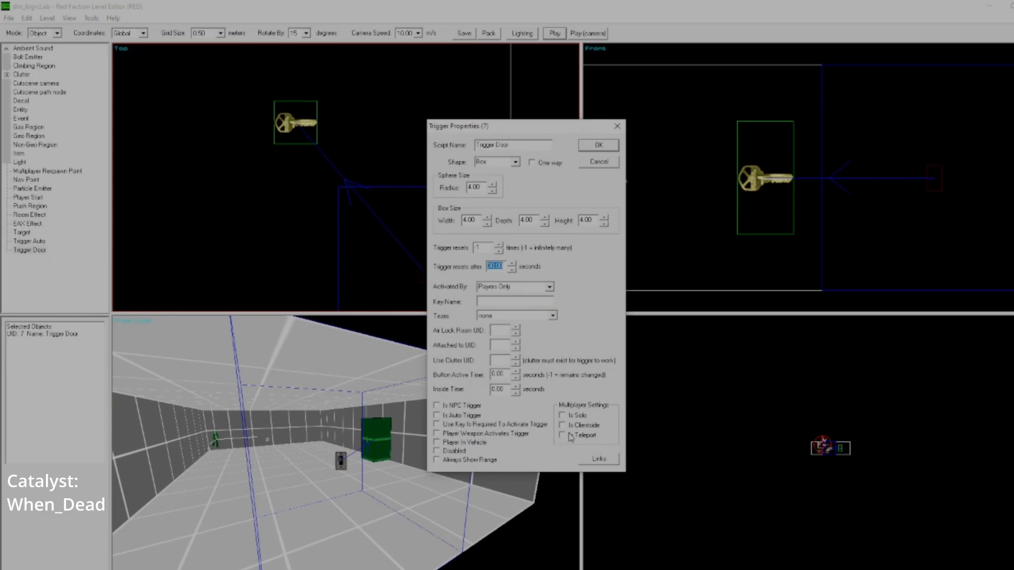
left_click(597, 146)
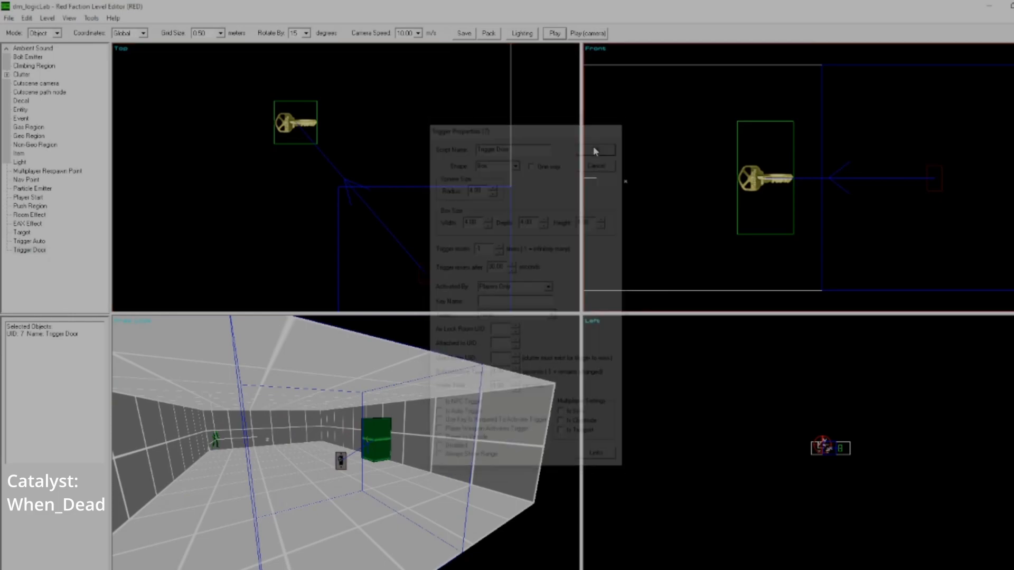
Step: Pack the level and launch it to test the Trigger Door
scroll(444, 275, "up", 1)
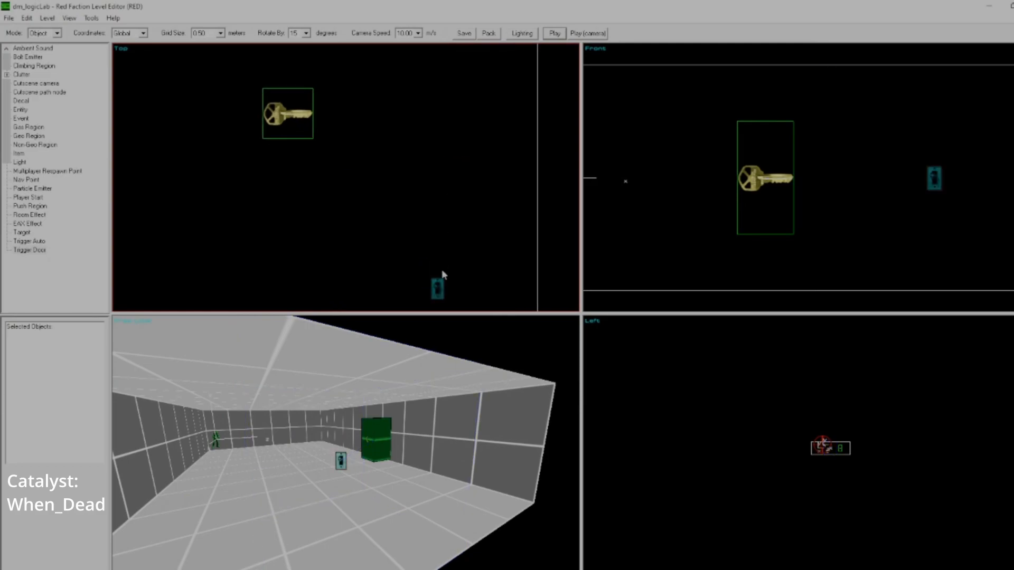
left_click(489, 33)
left_click(562, 33)
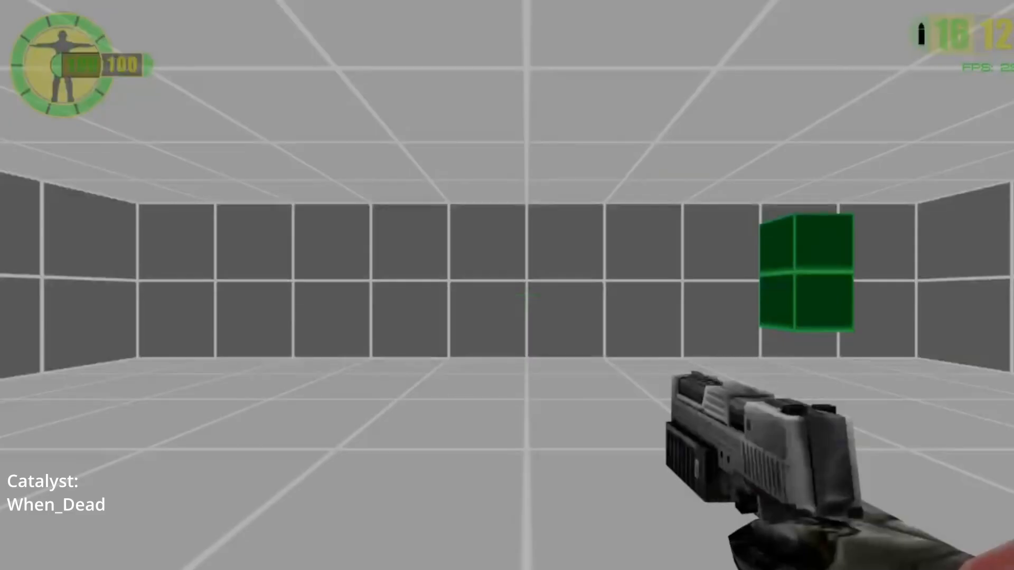
Step: Walk around the test room to check whether the Trigger Door moves the pillar, and leave the game
key("w")
key("d")
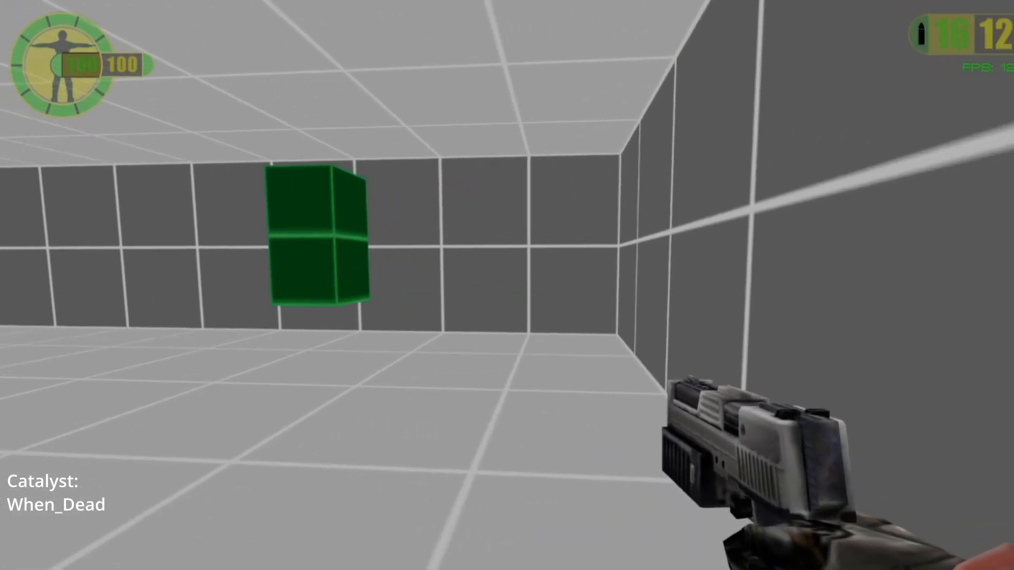
key("w")
key("s")
key("a")
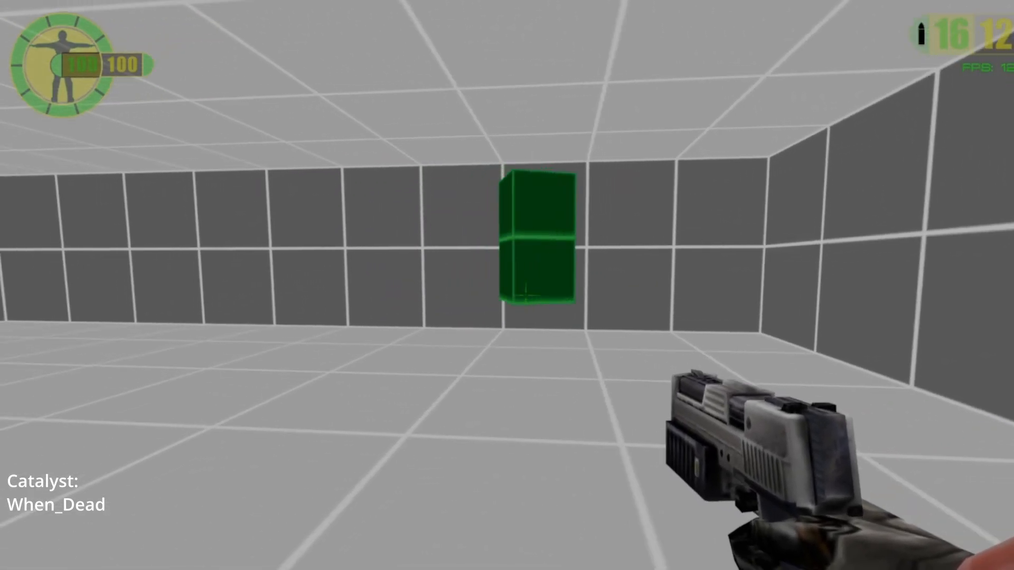
key("a")
key("w")
key("d")
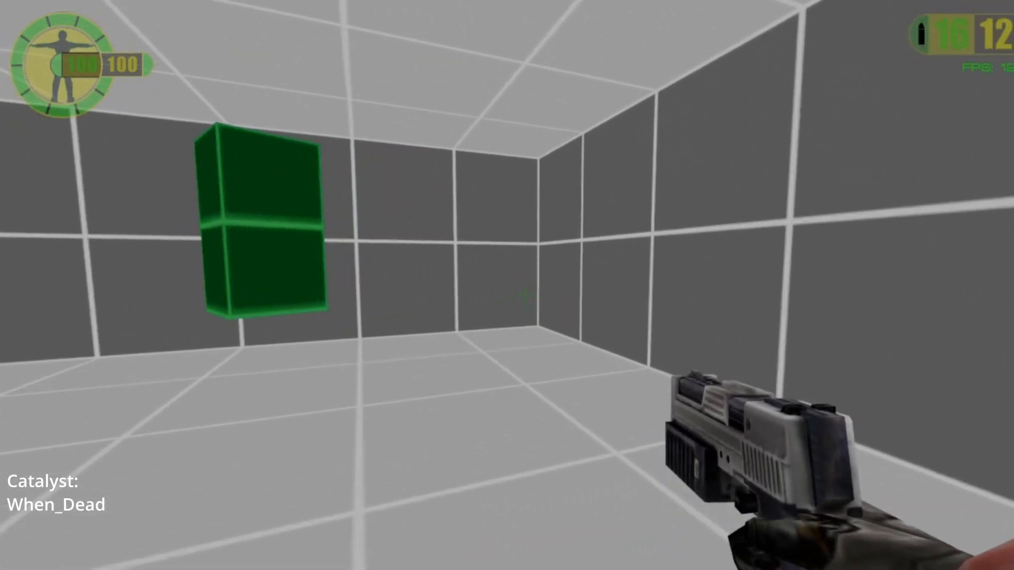
key("s")
key("d")
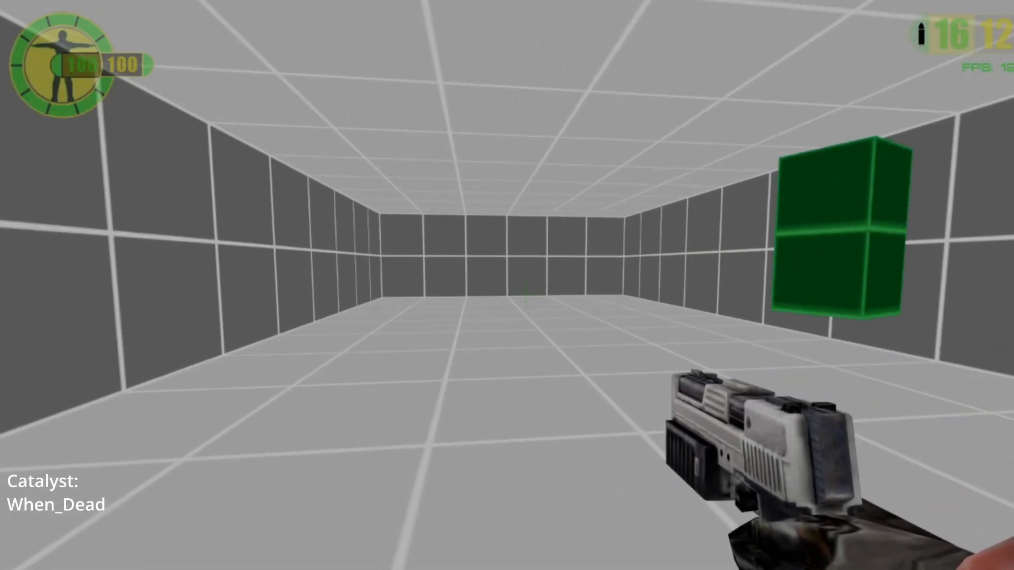
key("a")
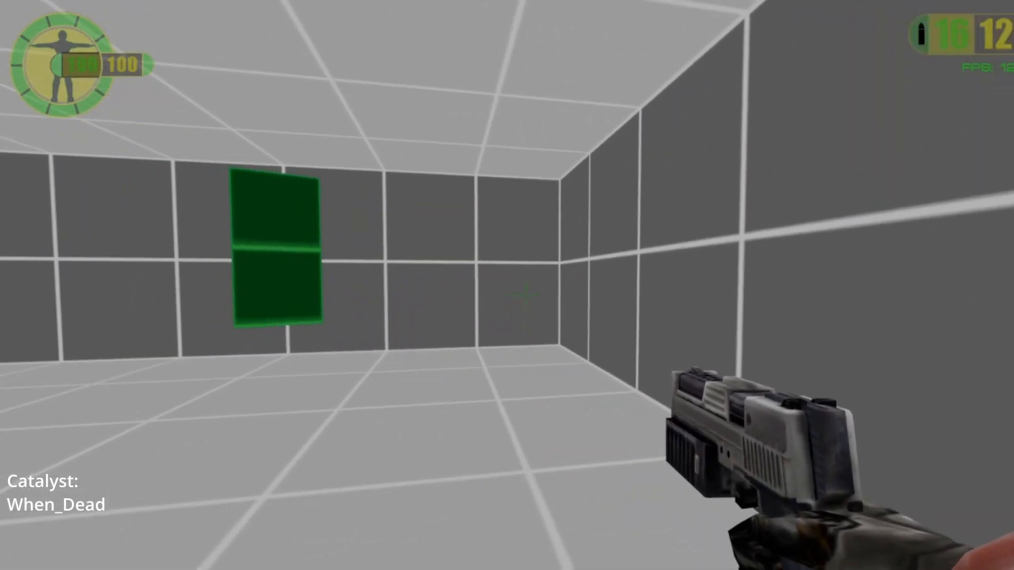
key("w")
key("a")
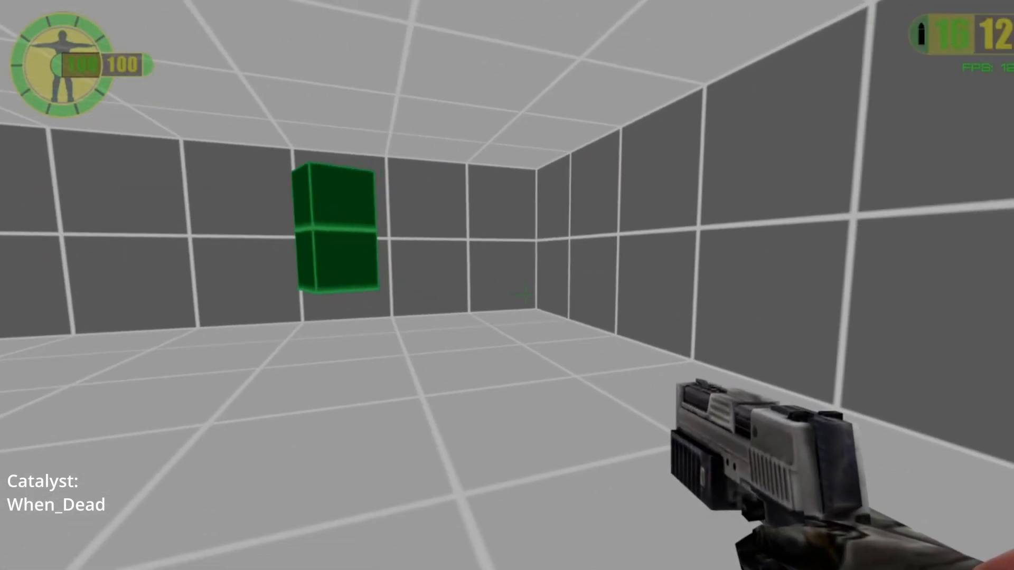
key("d")
key("a")
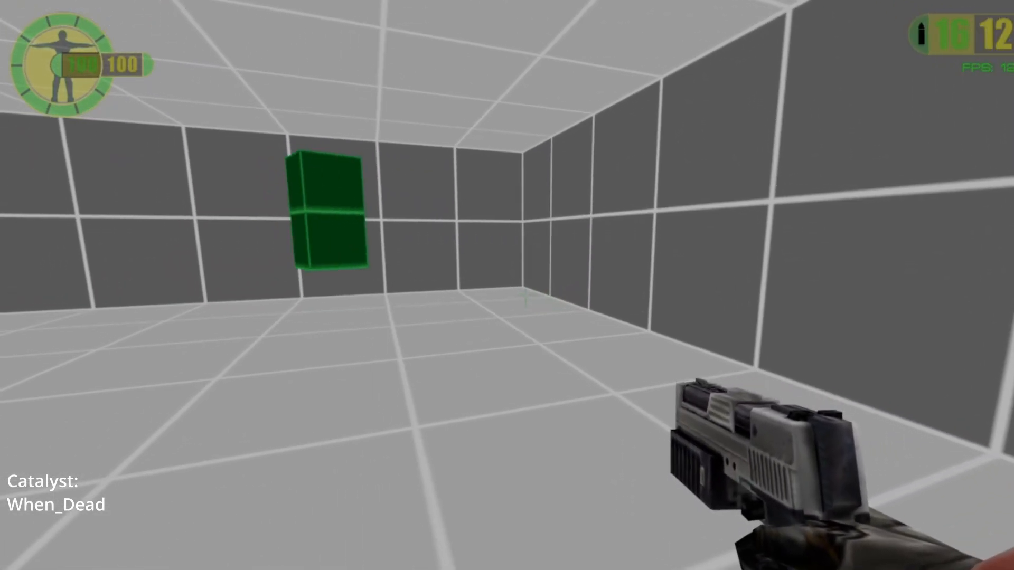
key("grave")
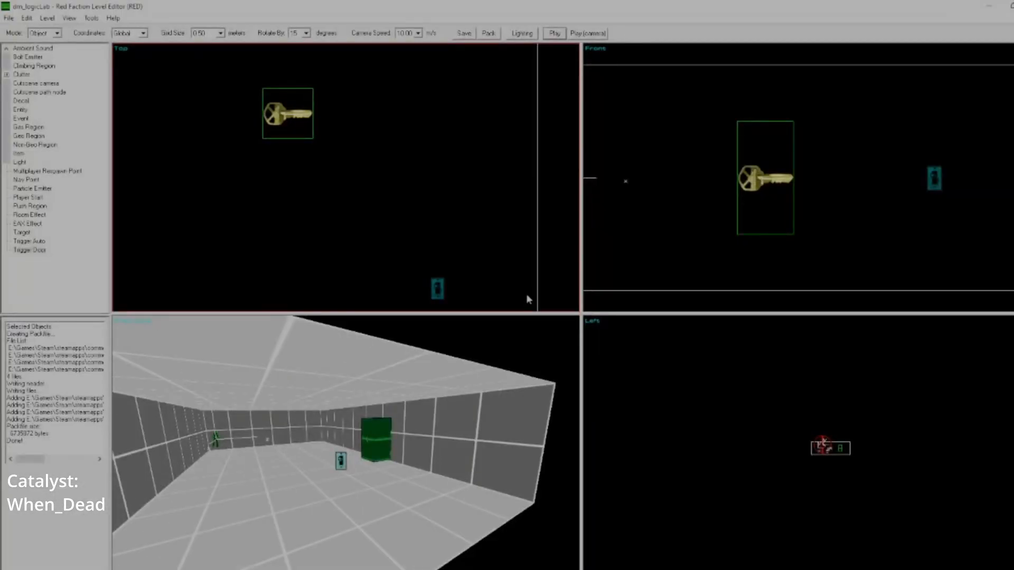
Step: Delete the Trigger Door beside the pillar's keyframe
scroll(397, 220, "down", 1)
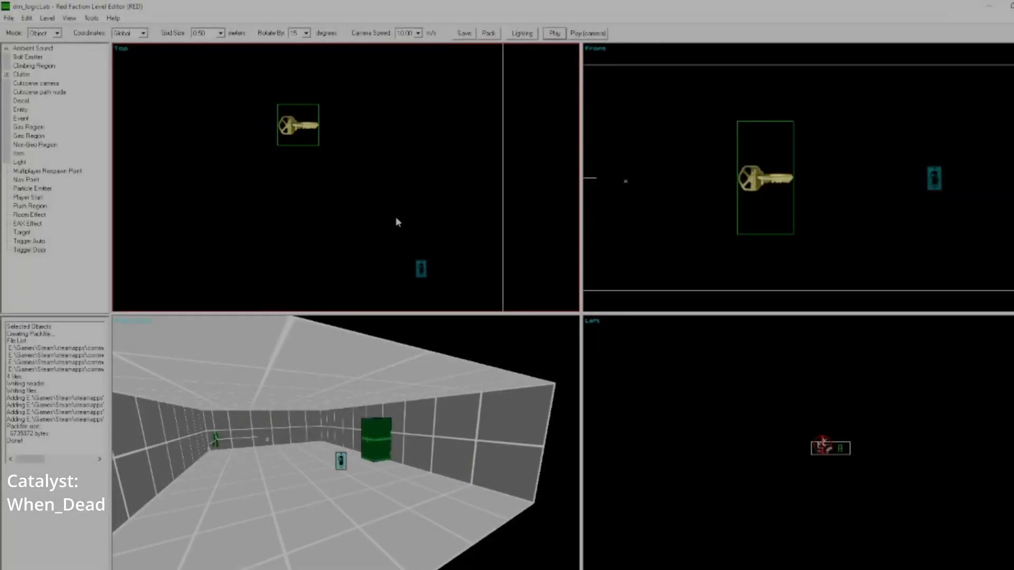
left_click(383, 213)
key("Delete")
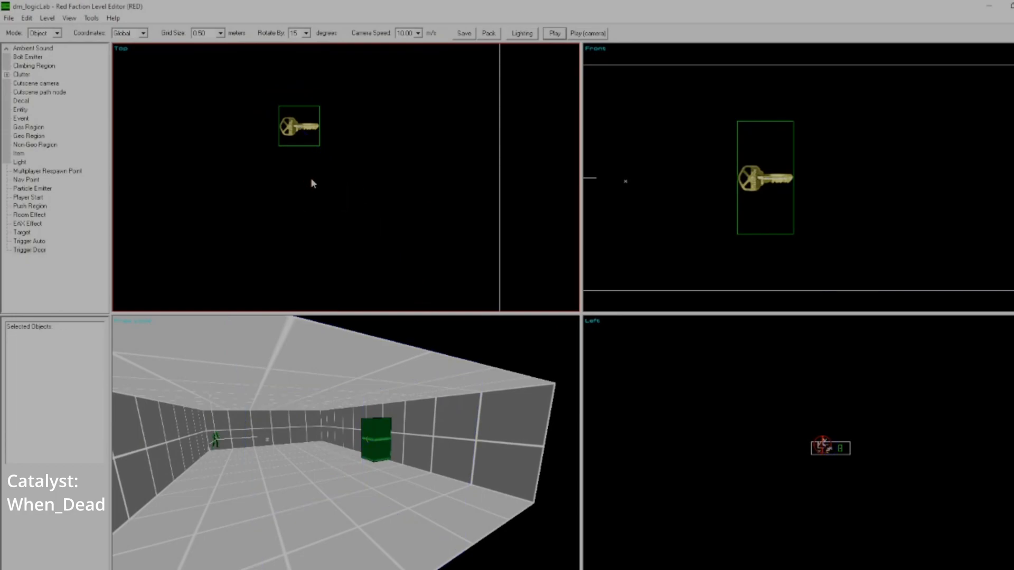
scroll(386, 85, "down", 3)
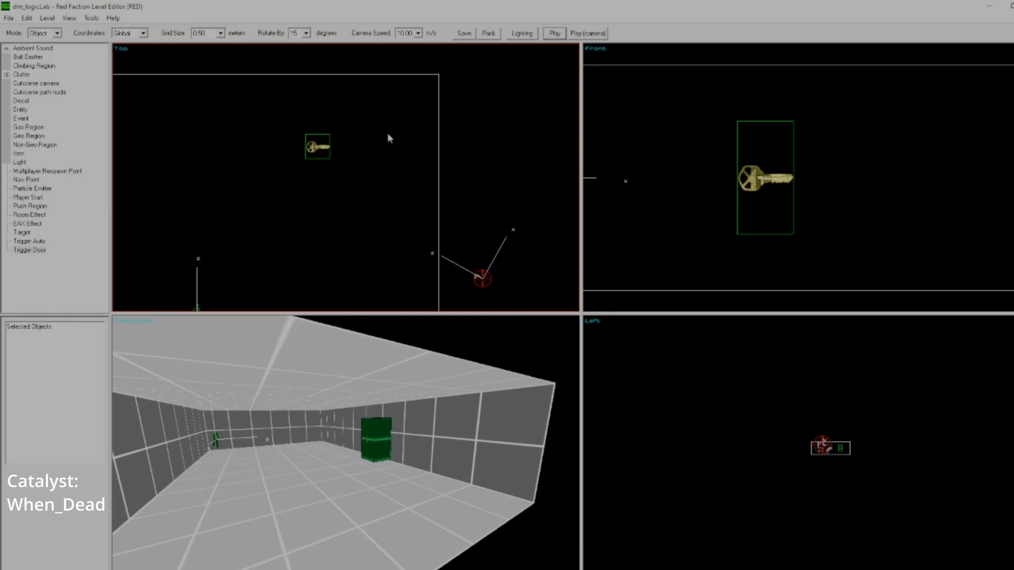
Step: Select the pillar brush together with its keyframe in Group mode to review the moving group
key("g")
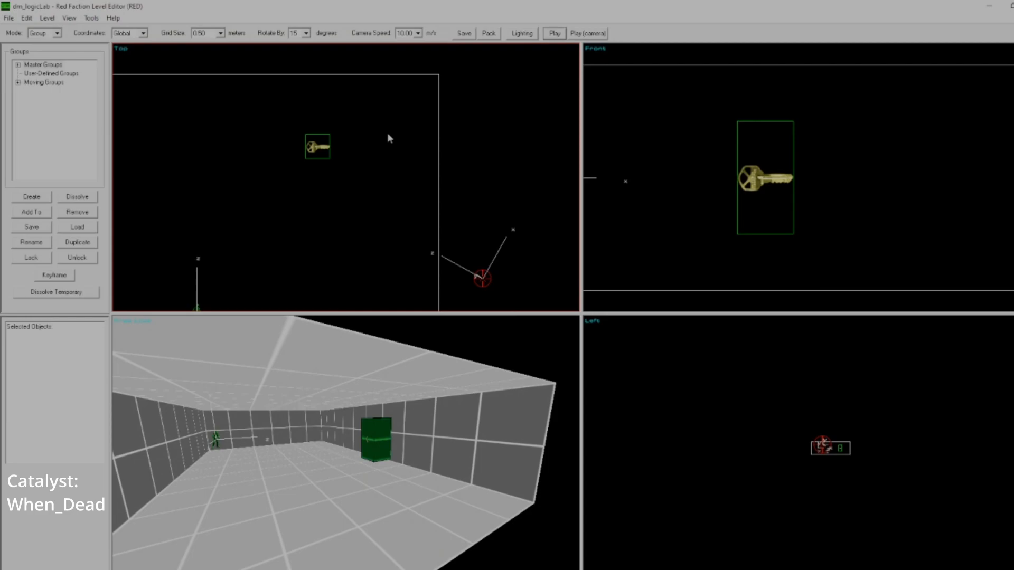
left_click_drag(363, 132, 308, 173)
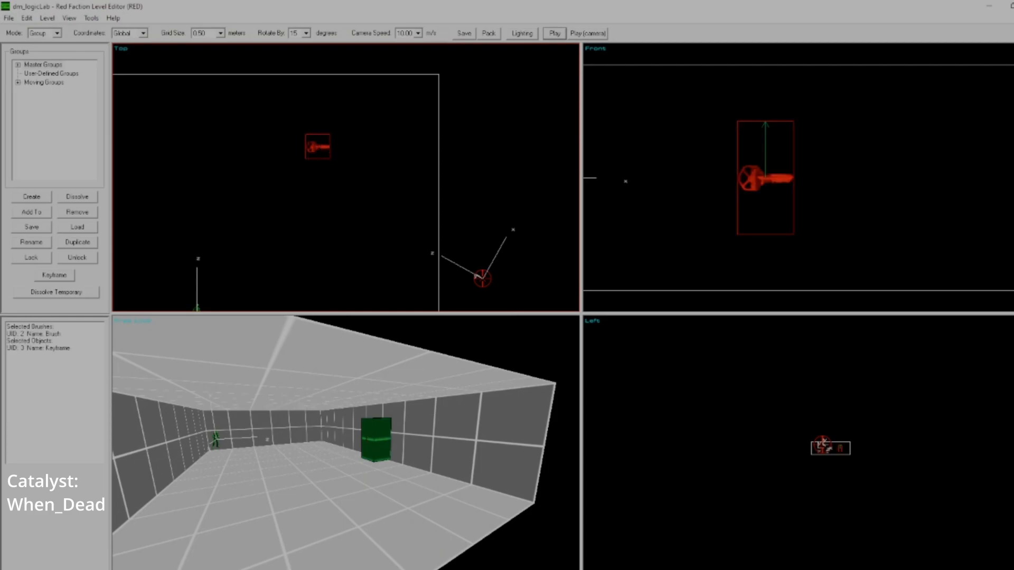
left_click(316, 122)
scroll(316, 123, "up", 1)
left_click_drag(313, 121, 339, 172)
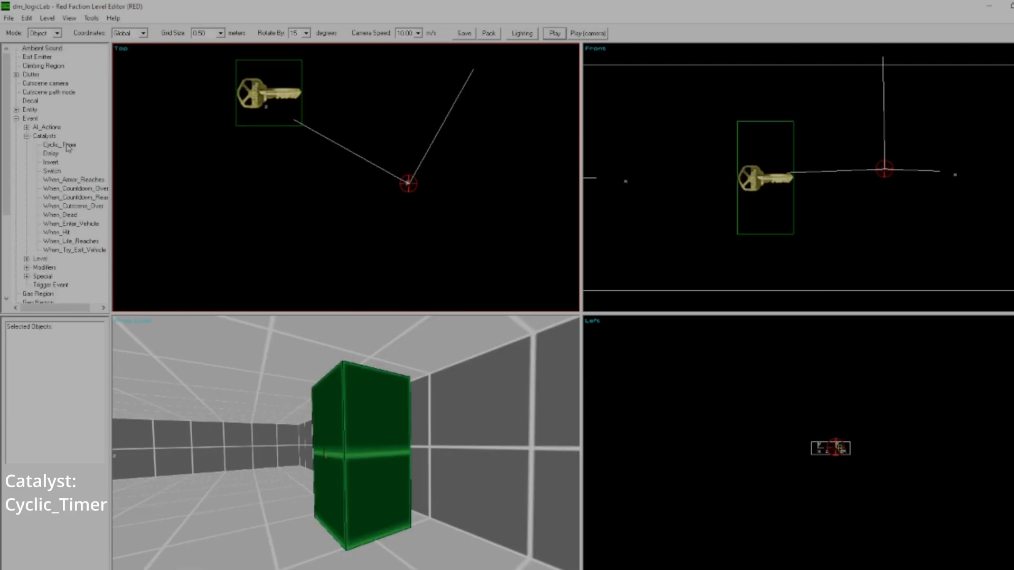
Step: Add a Cyclic_Timer event near the pillar and link it to the pillar's keyframe
left_click(59, 145)
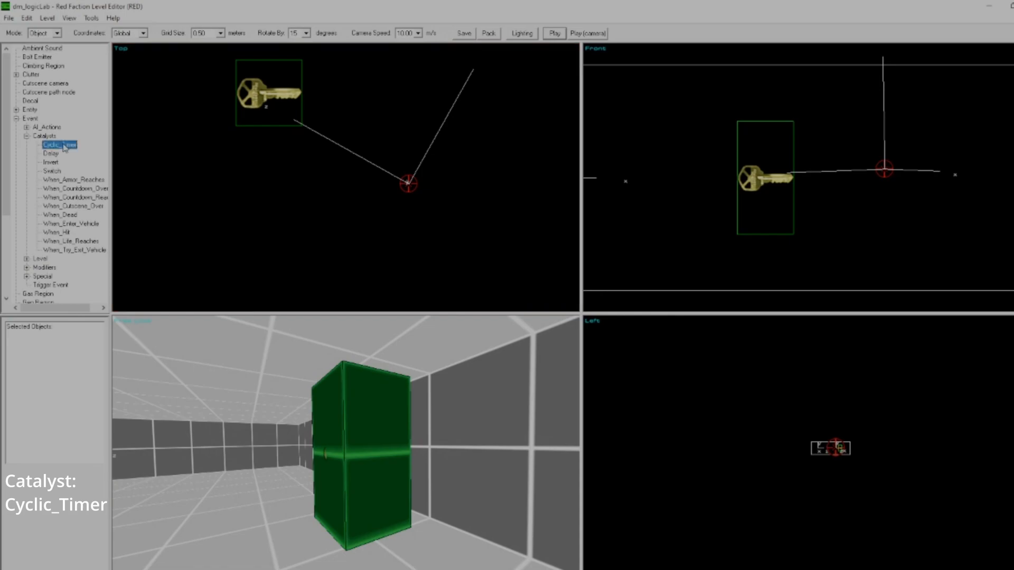
double_click(63, 146)
scroll(347, 372, "down", 3)
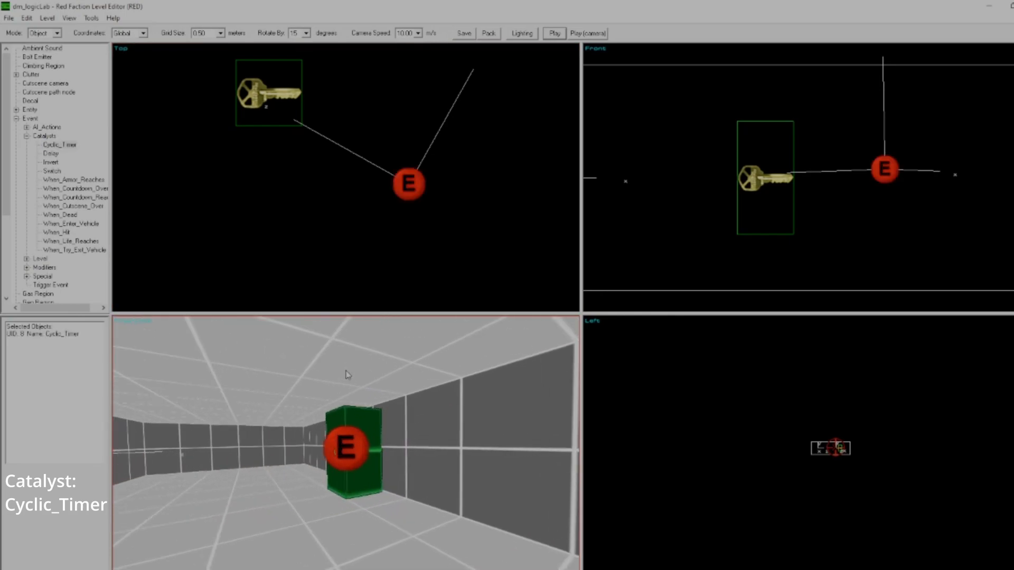
key("ctrl+p")
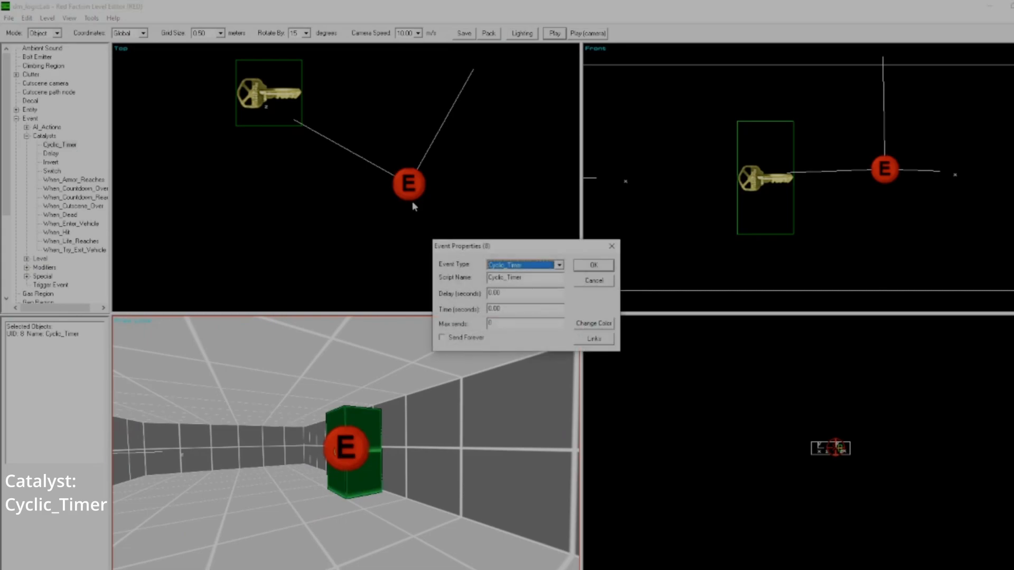
left_click(600, 281)
left_click(279, 94, "ctrl")
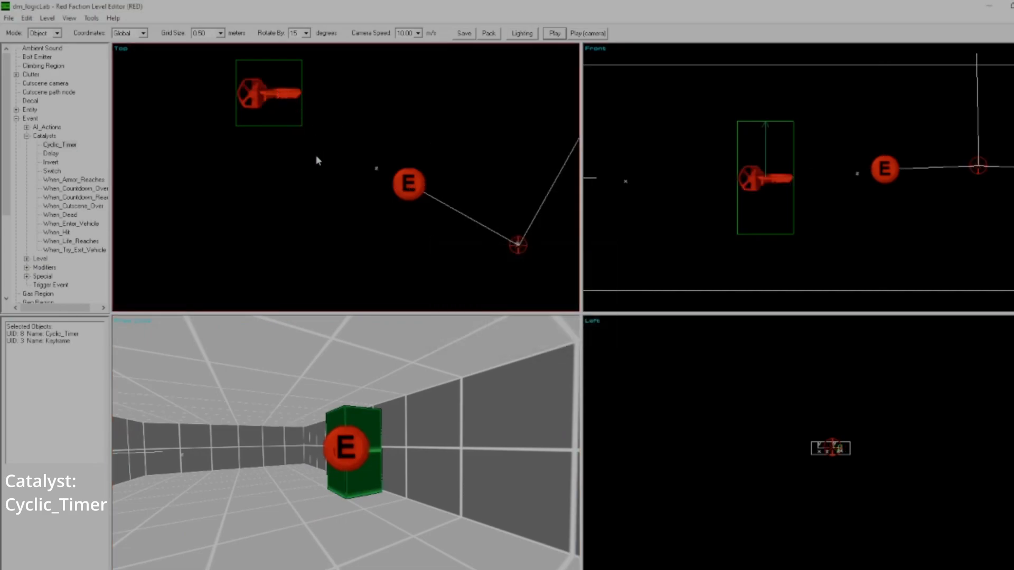
left_click(234, 91, "ctrl")
Step: Set the Cyclic_Timer event's time to 3 seconds and max sends to 10, with Send Forever off
key("Return")
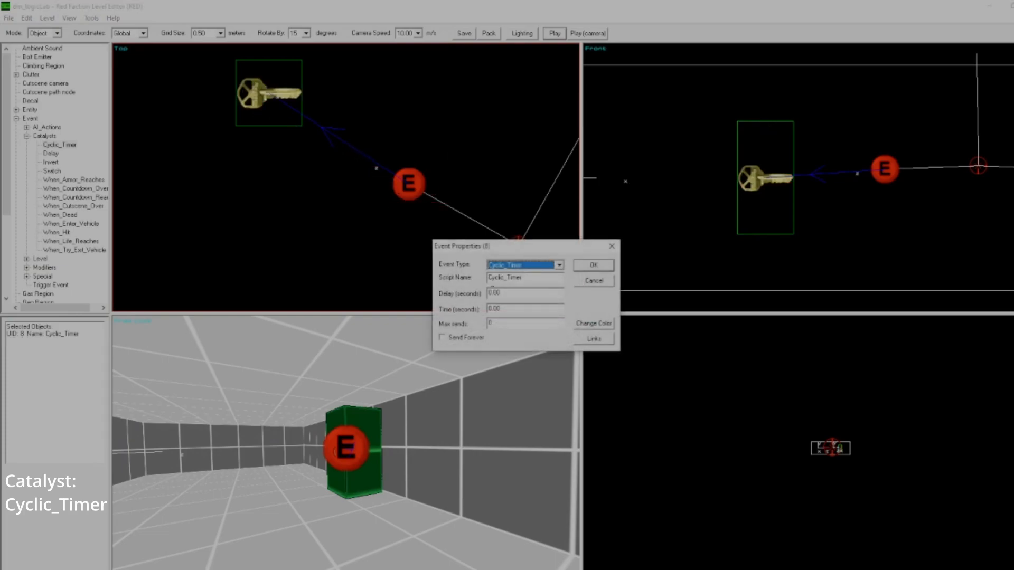
left_click(486, 338)
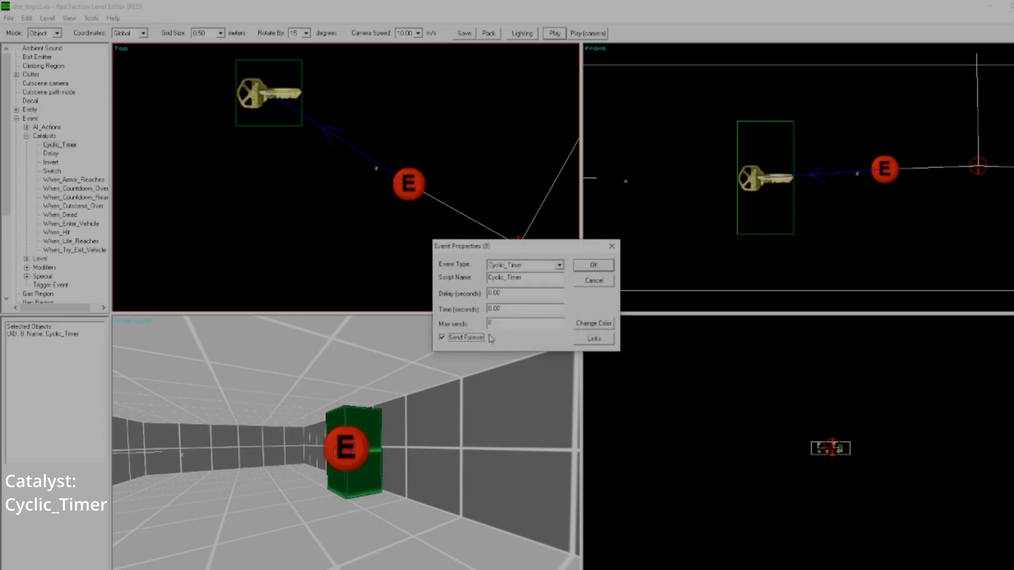
left_click(510, 297)
key("Tab")
type("3")
left_click(478, 338)
left_click(510, 324)
type("10")
left_click(593, 266)
Step: Save the level and launch it from the camera position to test the Cyclic_Timer
scroll(394, 177, "up", 1)
left_click(462, 33)
left_click(588, 33)
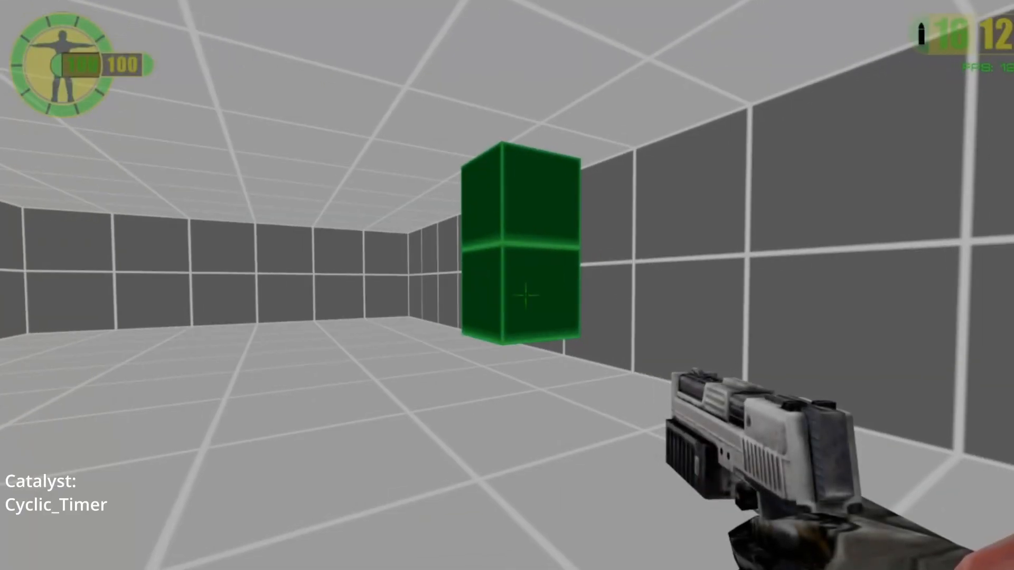
Step: Watch the pillar in game to check the Cyclic_Timer, and quit through the console
key("a")
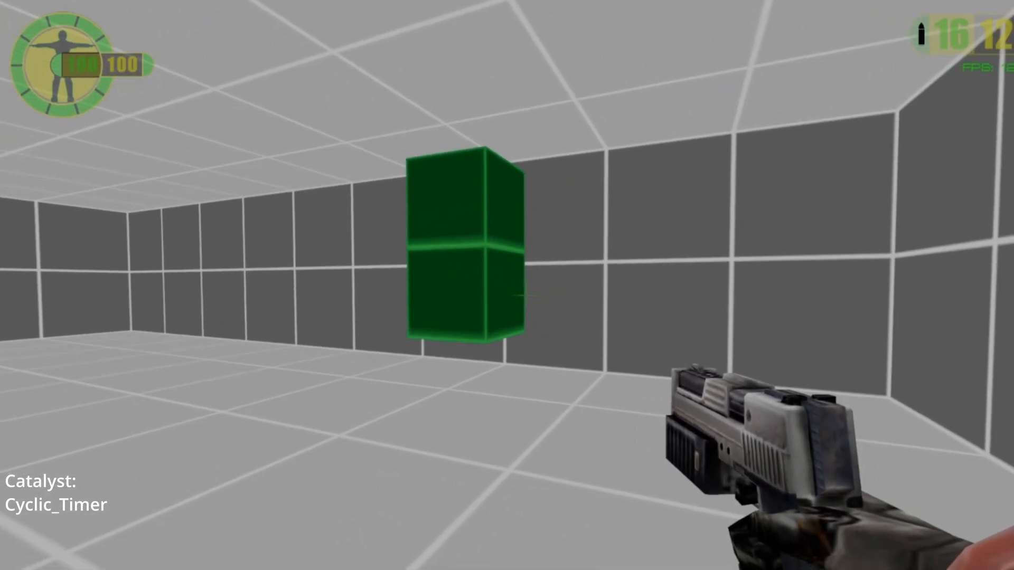
key("s")
key("w")
key("grave")
type("qui")
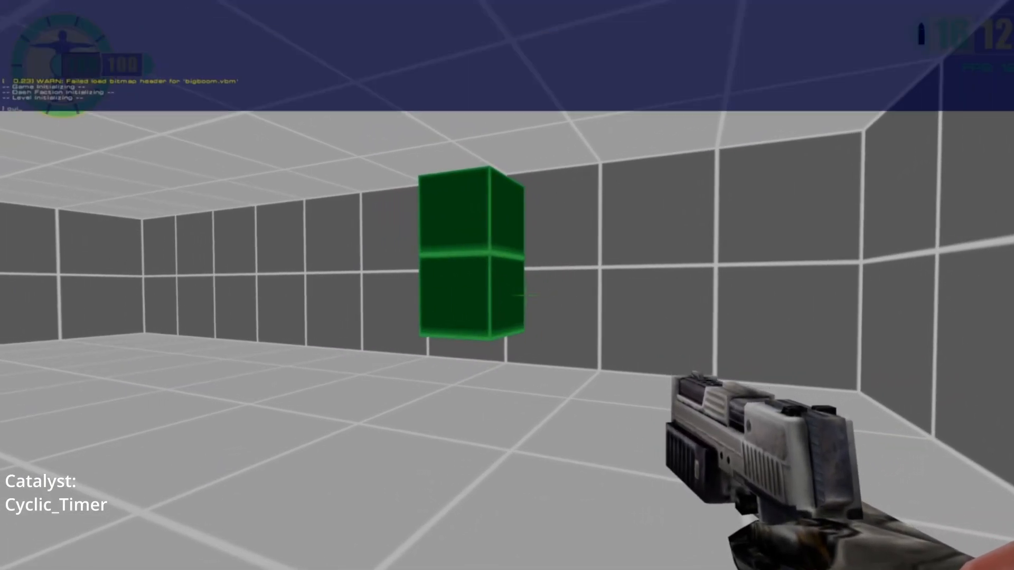
type("t")
key("Return")
Step: Add a When_Dead event near the Cyclic_Timer event and link it to the Cyclic_Timer
left_click(521, 209)
scroll(430, 183, "up", 1)
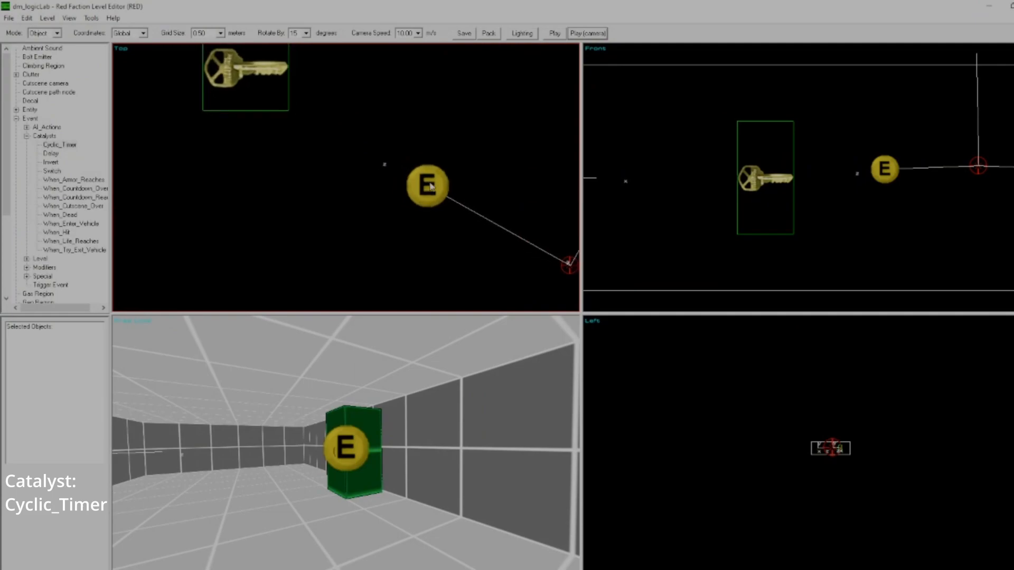
scroll(250, 88, "down", 2)
left_click_drag(319, 195, 306, 204)
scroll(306, 207, "up", 4)
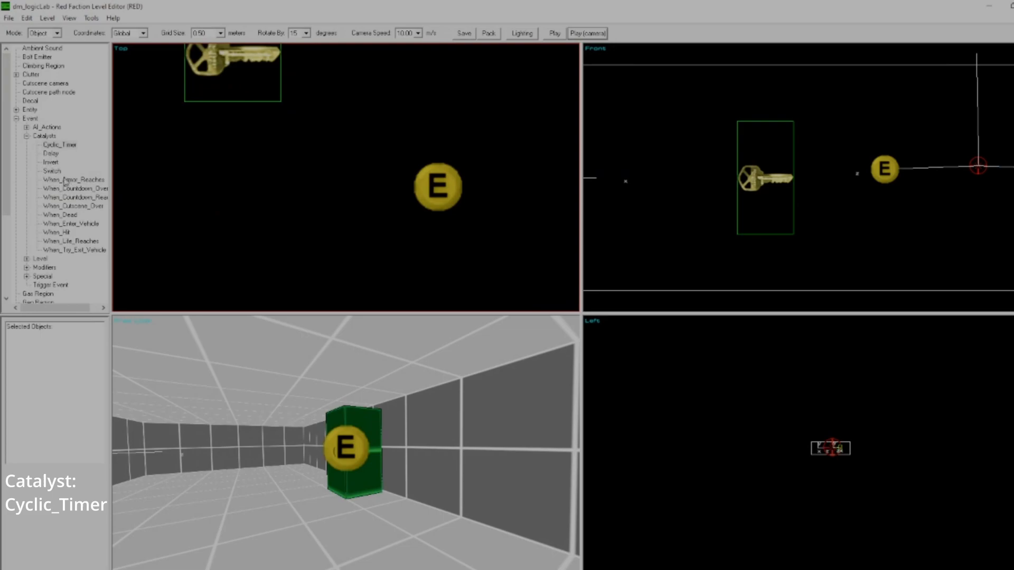
left_click(28, 139)
left_click(62, 215)
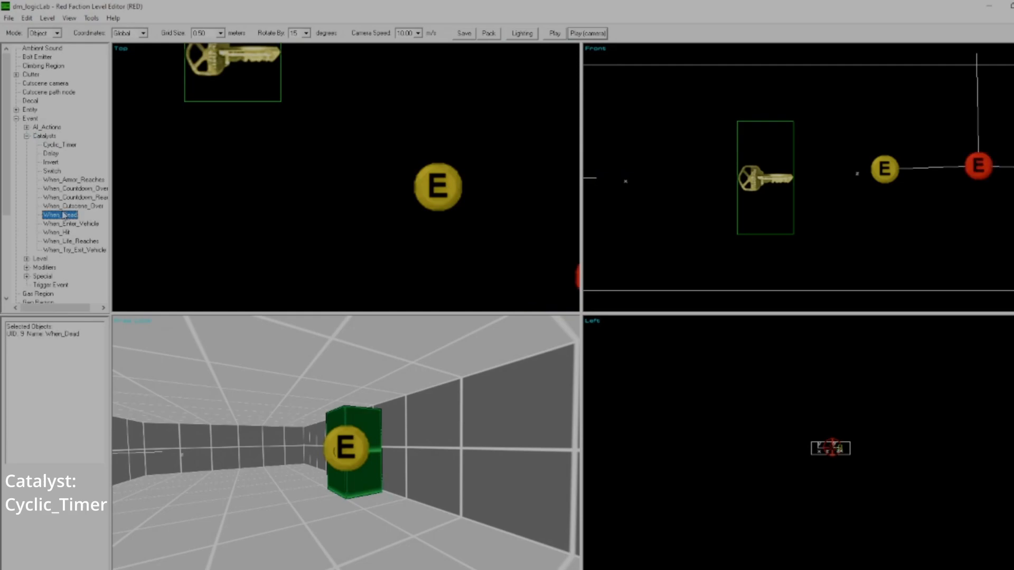
scroll(499, 210, "down", 3)
left_click(422, 188, "ctrl")
key("k")
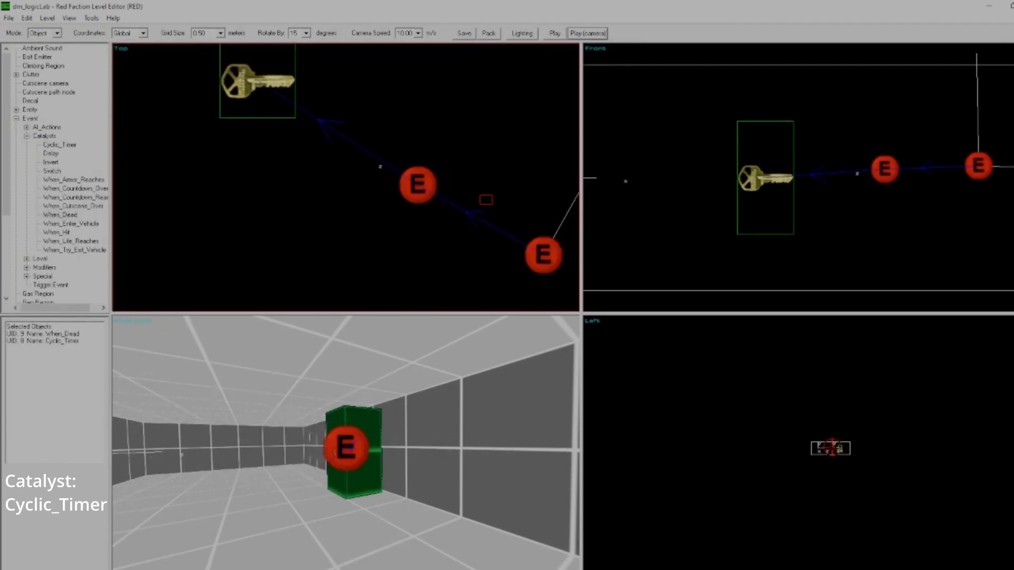
Step: Pack the level and play it from the camera position to test the When_Dead and Cyclic_Timer chain
left_click(481, 198)
left_click(488, 34)
left_click(600, 33)
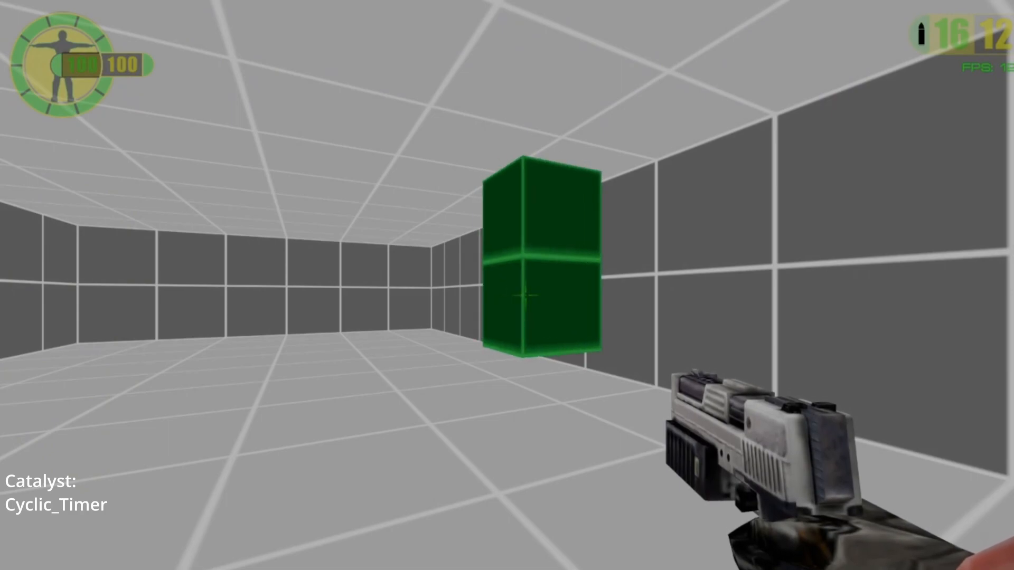
key("s")
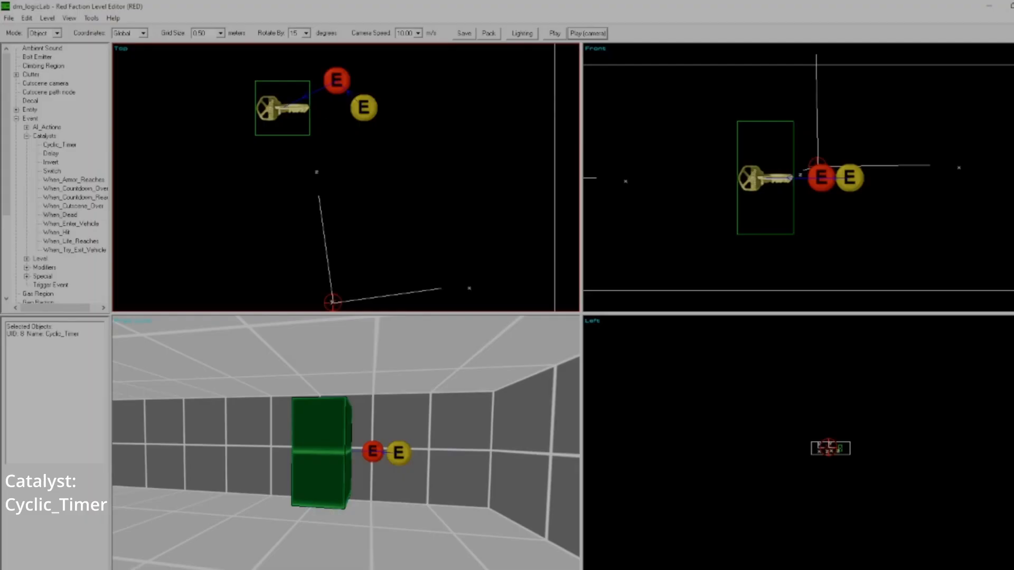
Step: Examine the links of the Cyclic_Timer and When_Dead events by selecting them individually and together
left_click(339, 139)
left_click(363, 108)
left_click(318, 203)
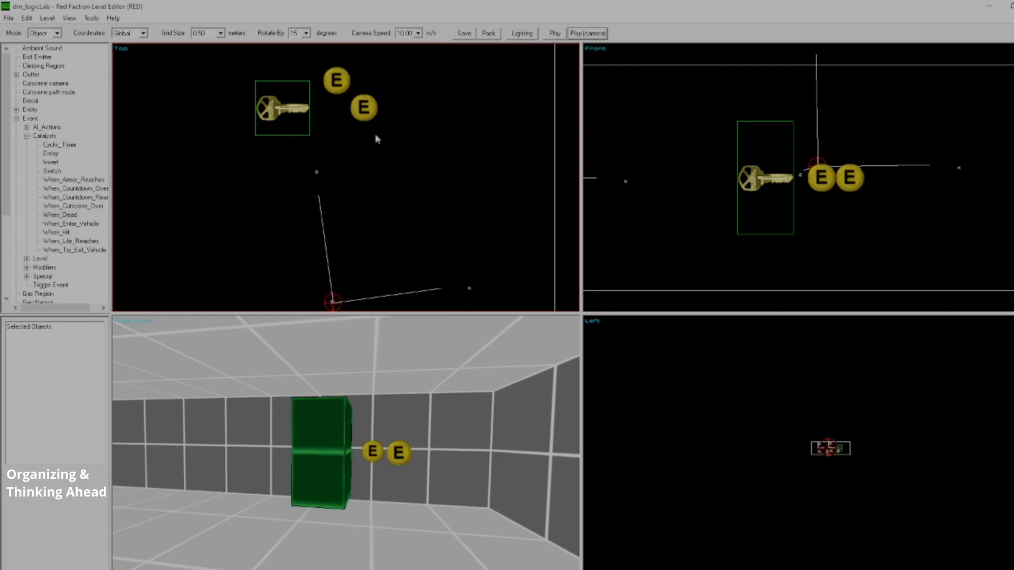
left_click(340, 84)
left_click(361, 104)
left_click(344, 101)
left_click_drag(328, 71, 372, 107)
left_click(367, 147)
Step: Change the When_Dead event's color to a custom dark gray
double_click(364, 107)
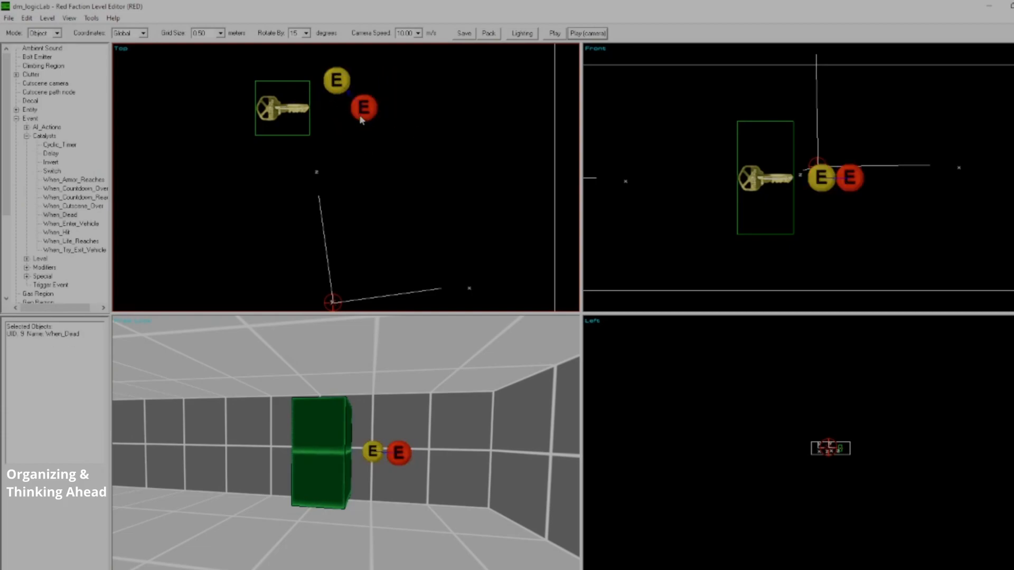
left_click(595, 309)
left_click(515, 290)
left_click(528, 365)
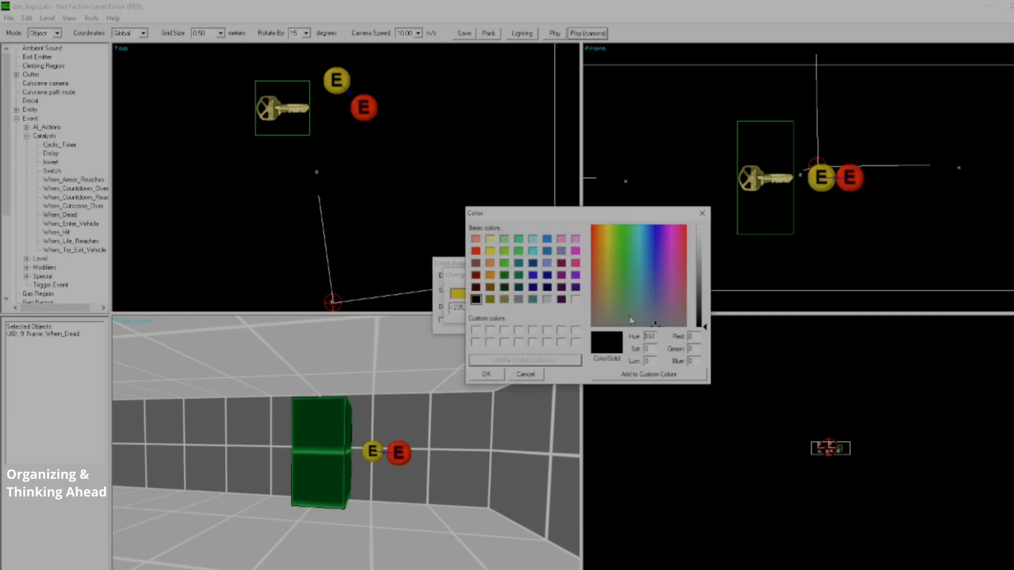
left_click_drag(700, 299, 700, 293)
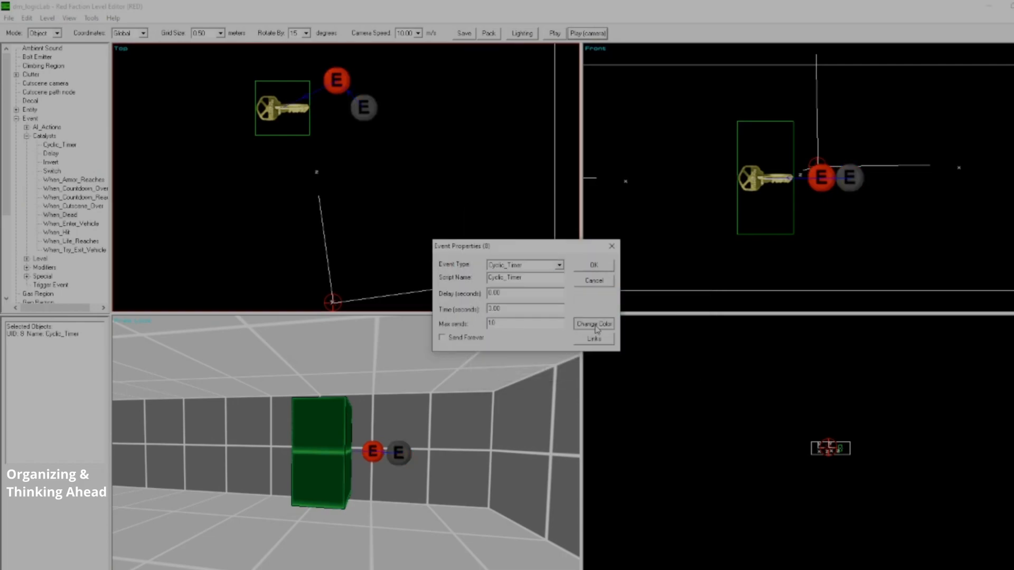
Step: Change the Cyclic_Timer event's color to bright green from the basic colors
left_click(596, 324)
left_click(534, 299)
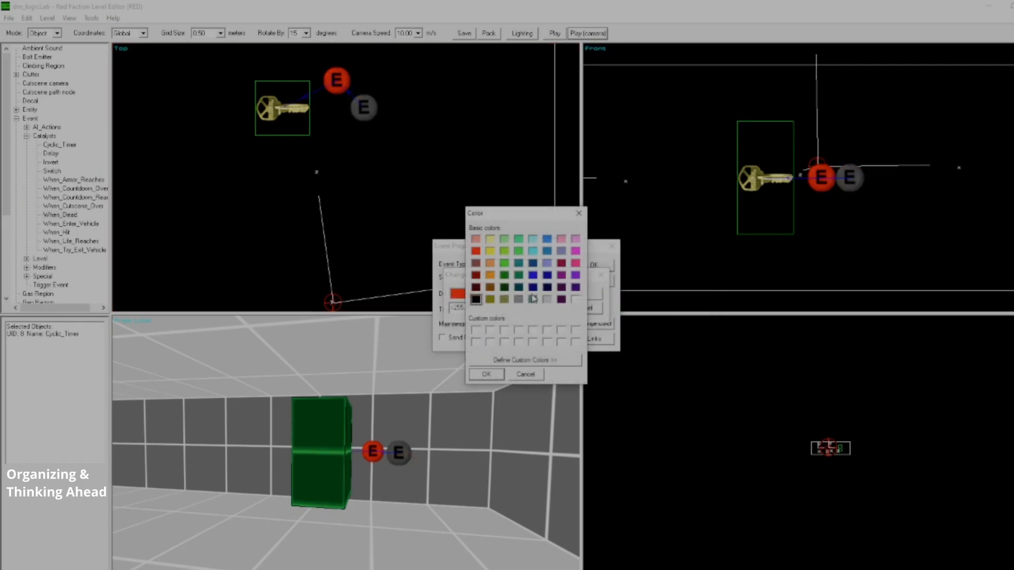
left_click(504, 263)
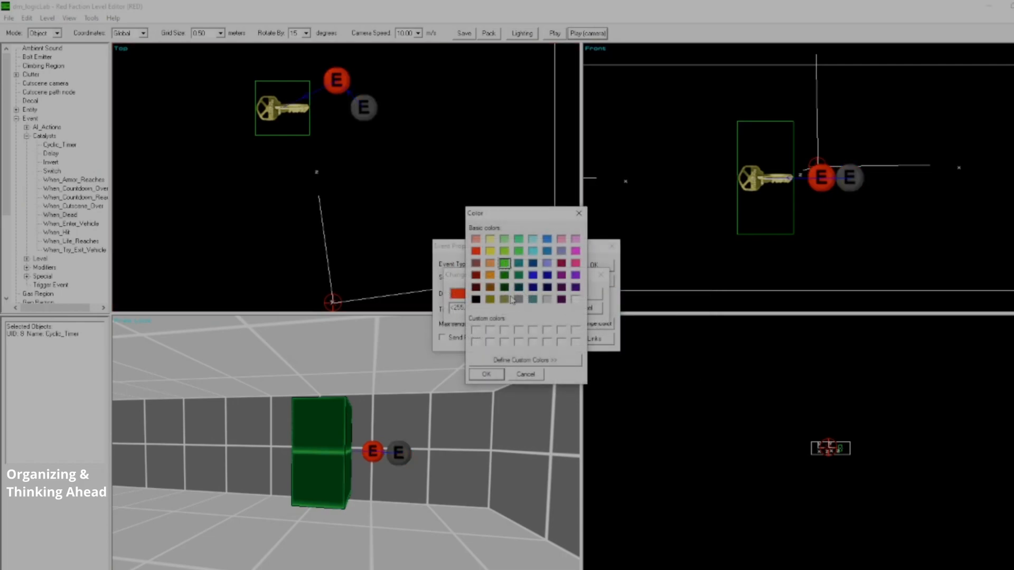
left_click(486, 374)
left_click(583, 293)
left_click(594, 267)
Step: Change the When_Dead event's color to yellow from the basic colors
left_click(363, 107)
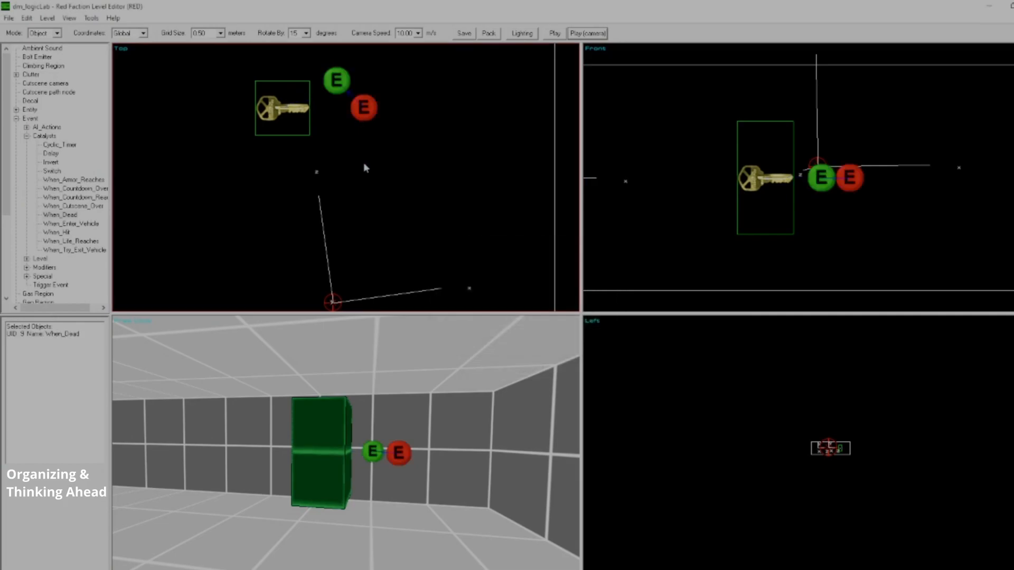
key("Return")
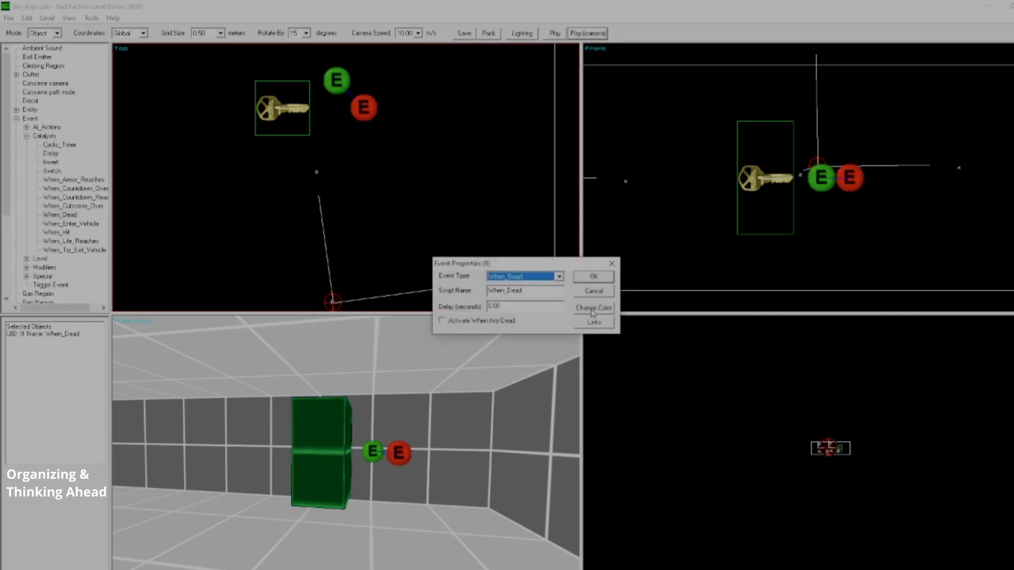
left_click(591, 311)
left_click(522, 294)
left_click(491, 251)
left_click(486, 374)
left_click(583, 294)
left_click(601, 276)
Step: Move the When_Dead event up one grid step in the Top view, directly beside the Cyclic_Timer event
left_click(365, 111)
key("Up")
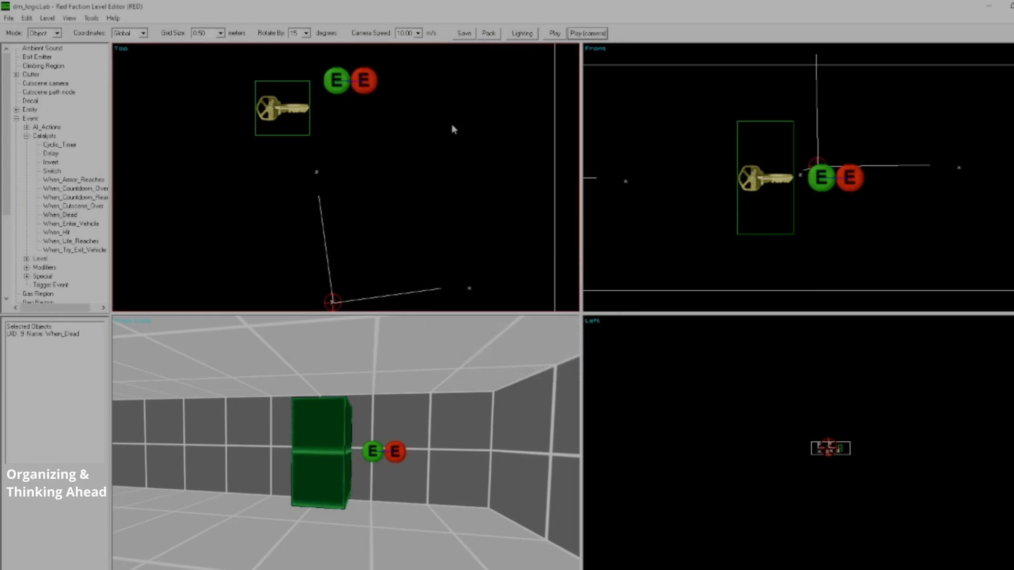
left_click(452, 125)
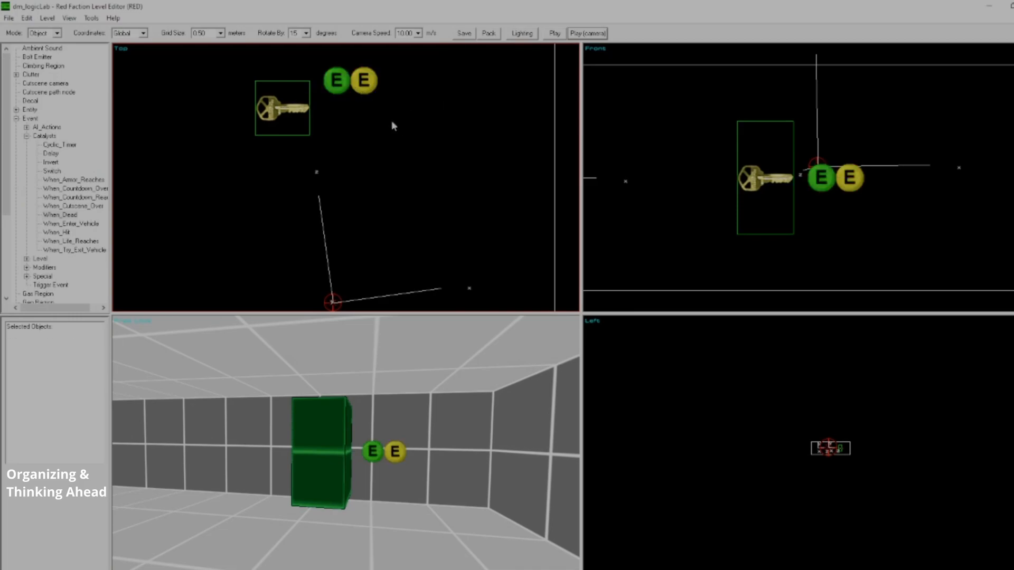
left_click(352, 90)
left_click(468, 149)
Step: Duplicate the Cyclic_Timer event and place the copy several grid steps right of and slightly below the original in the Top view
left_click(347, 94)
key("ctrl+c")
key("ctrl+v")
key("Down")
key("Right")
key("Right")
key("Right")
key("Right")
key("Right")
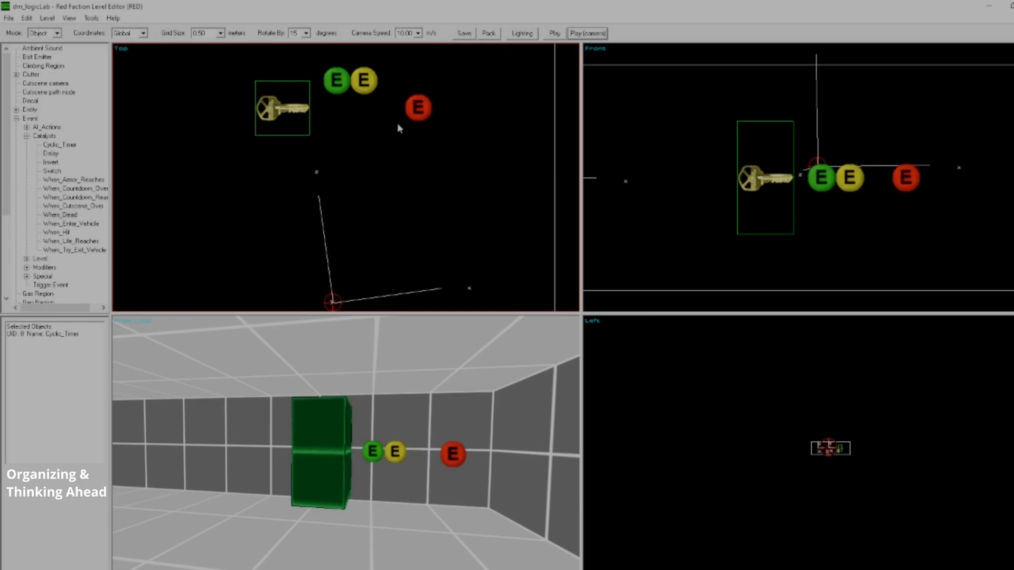
key("Down")
left_click(342, 97)
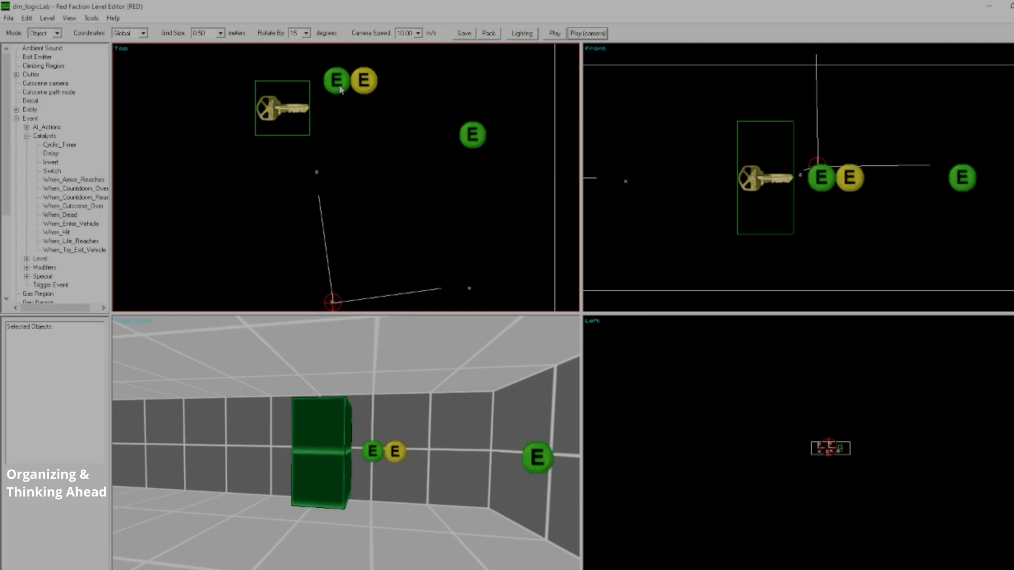
Step: Link the When_Dead event to the duplicated Cyclic_Timer event
left_click(371, 79)
left_click(473, 135, "ctrl")
key("l")
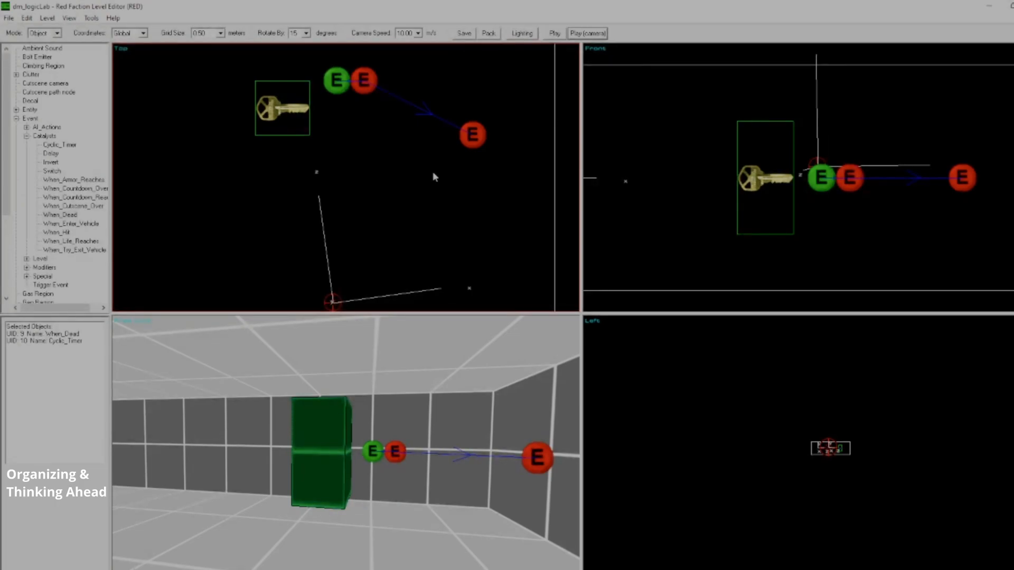
left_click(375, 141)
Step: Try stacking two copies of the When_Dead event below the original, and delete both copies
left_click(364, 80)
key("ctrl+v")
key("Down")
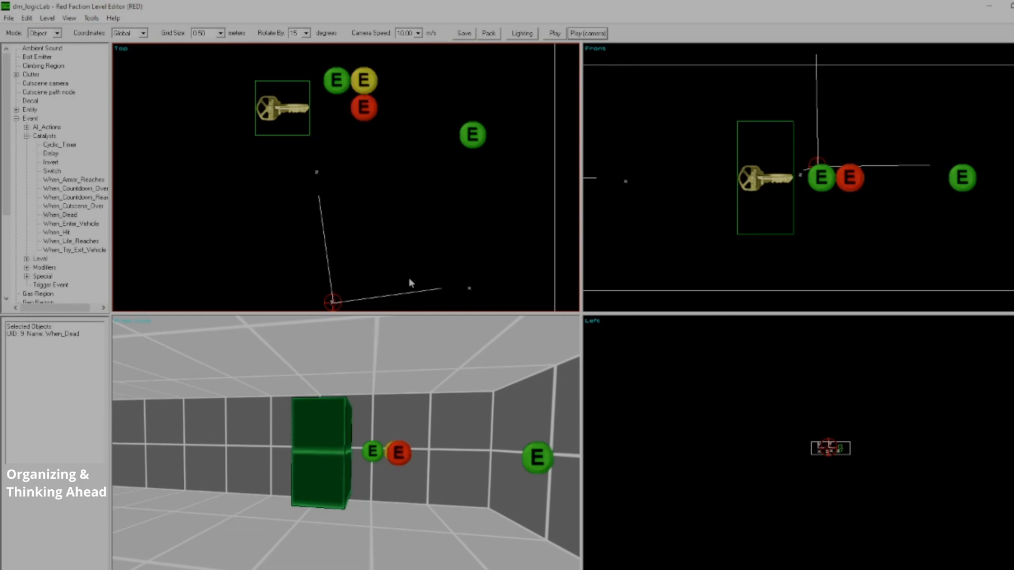
key("ctrl+v")
key("Down")
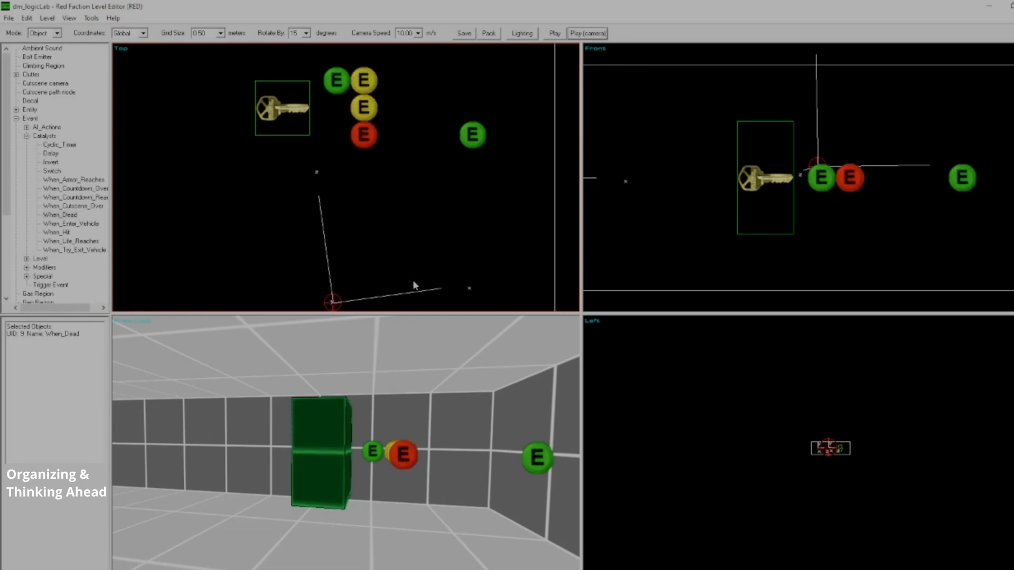
left_click_drag(350, 117, 347, 102)
key("Delete")
Step: Shift the When_Dead event one grid step further right in the Top view, between the two Cyclic_Timer events
left_click(366, 84)
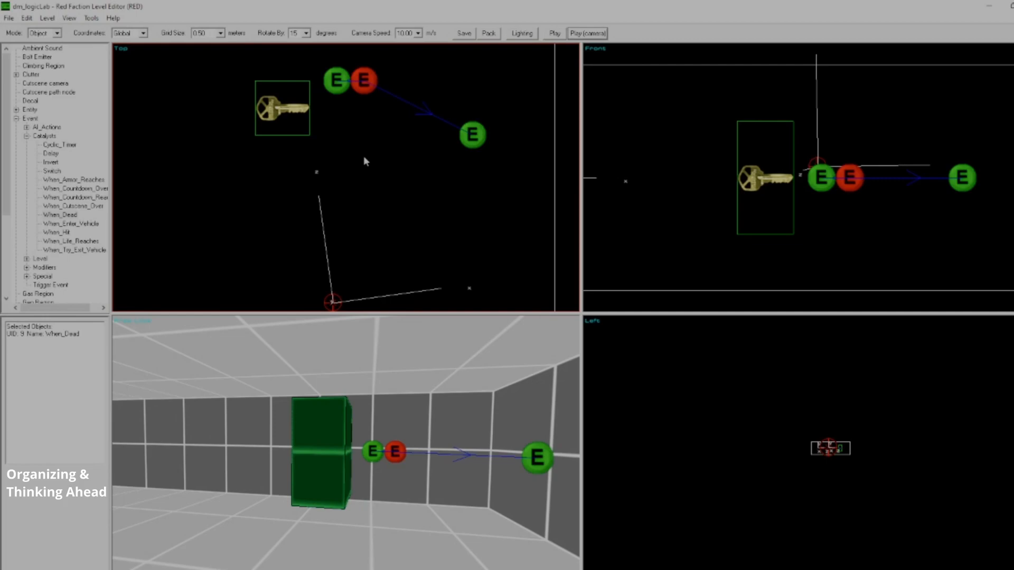
left_click(376, 152)
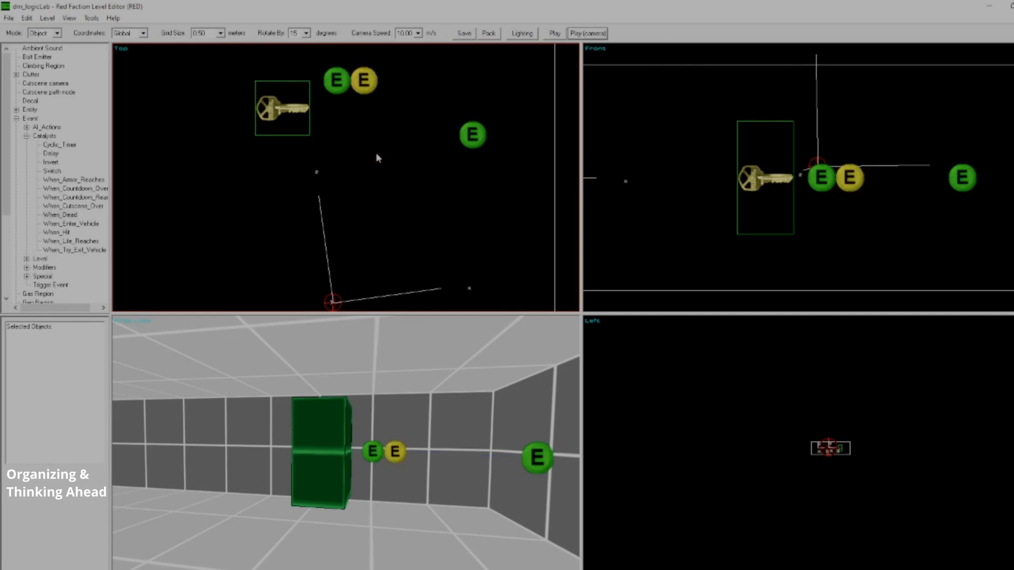
scroll(377, 154, "down", 5)
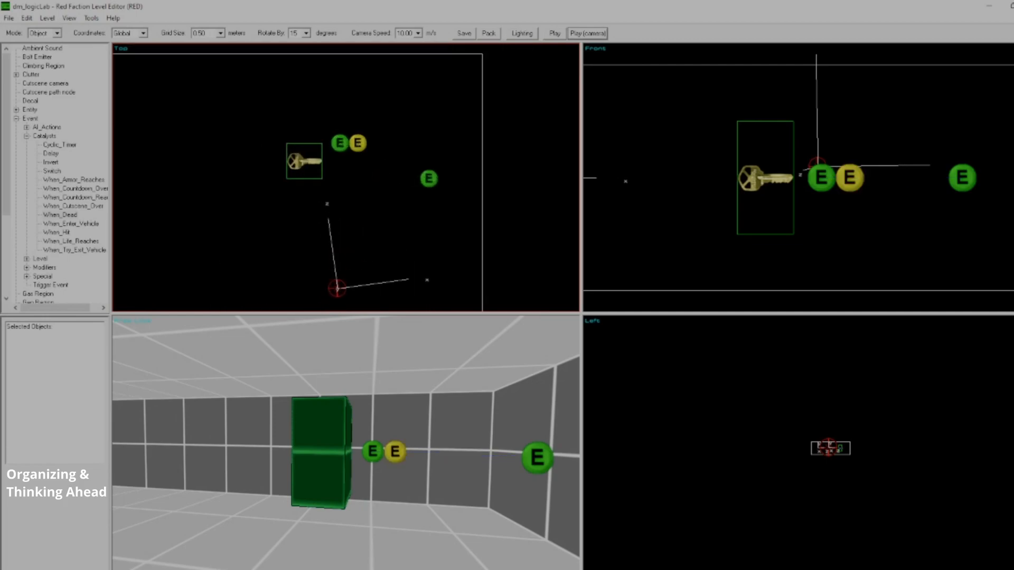
left_click(358, 143)
key("Right")
key("Right")
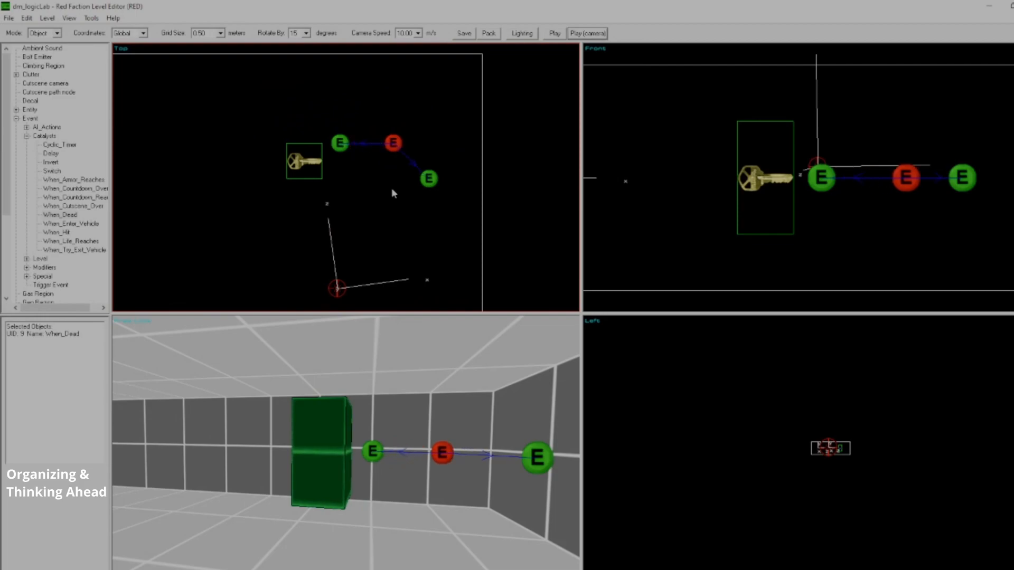
key("Left")
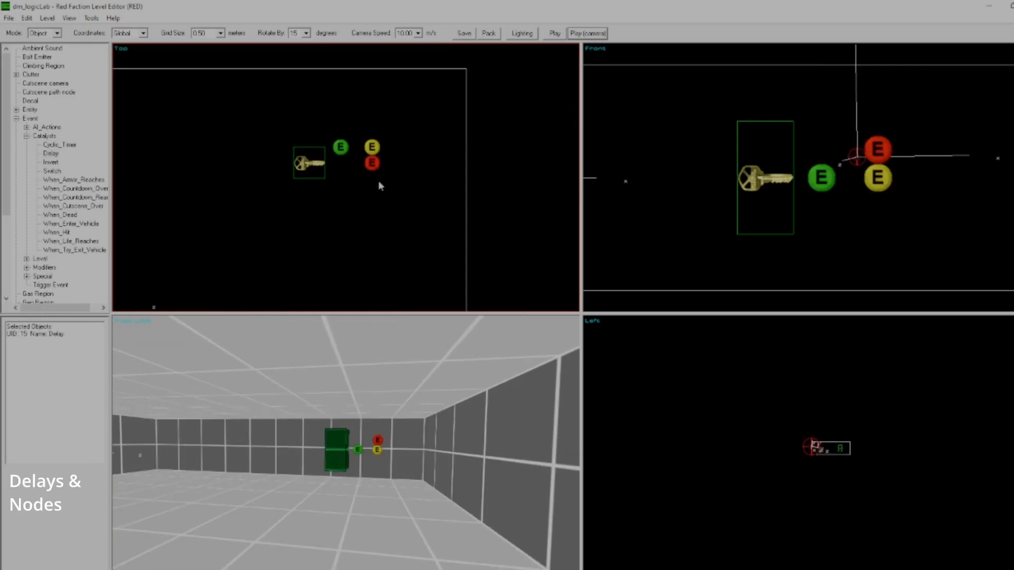
Step: Lower the Delay event level with the other events and change its color to light gray
key("Down")
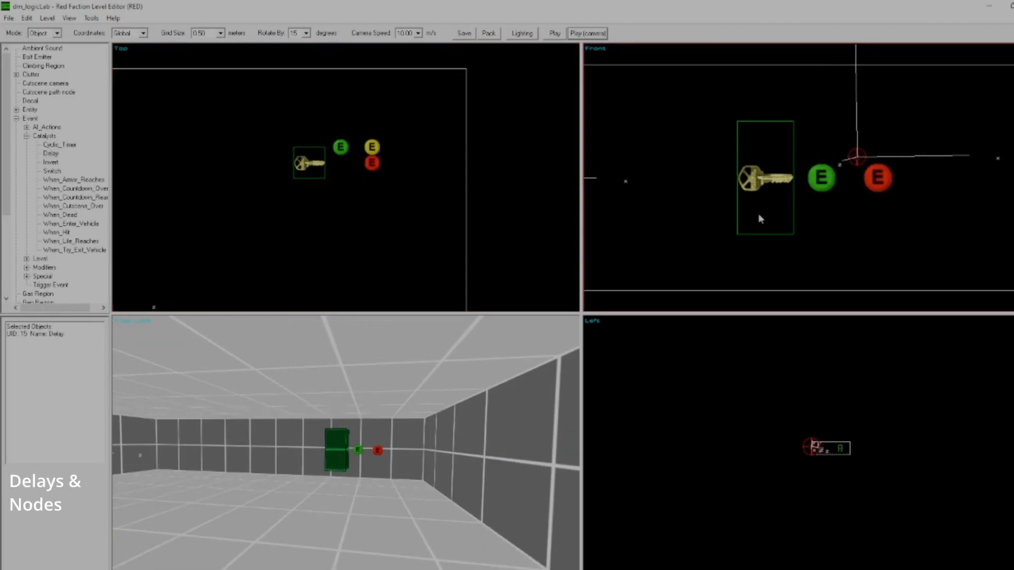
scroll(409, 205, "up", 5)
left_click(409, 203)
double_click(381, 156)
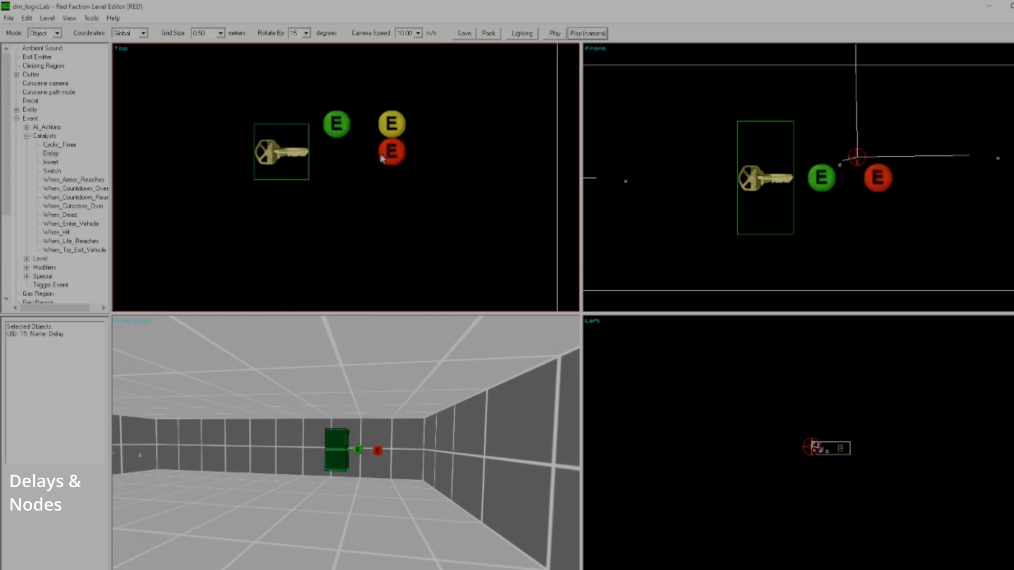
left_click(596, 308)
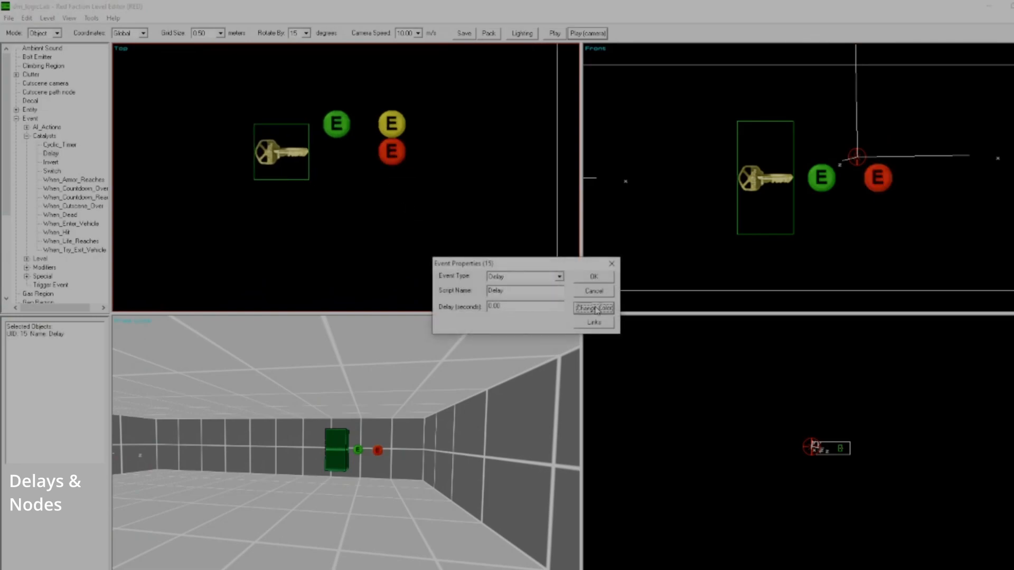
left_click(544, 299)
left_click(548, 300)
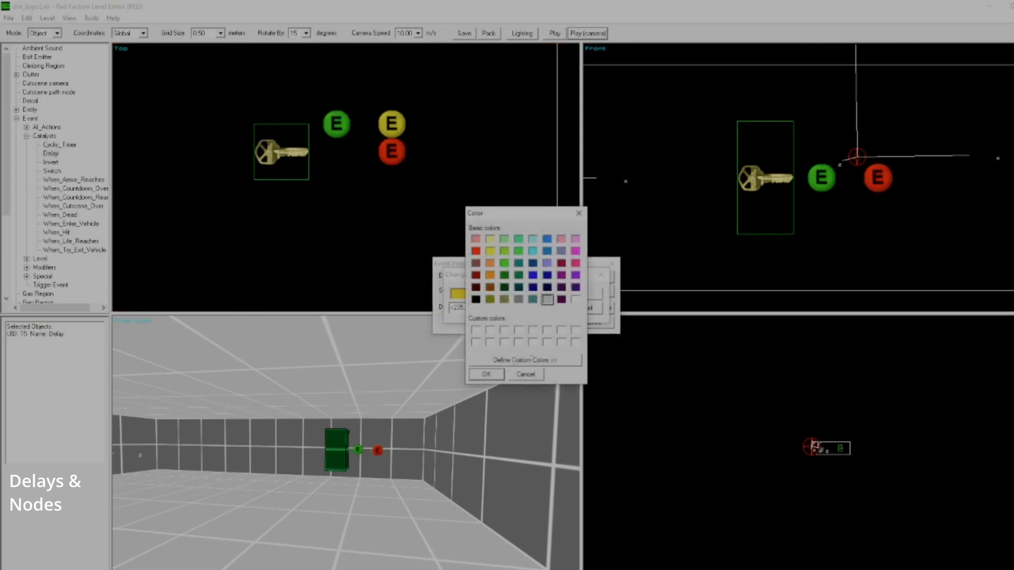
left_click(486, 374)
left_click(584, 290)
left_click(594, 278)
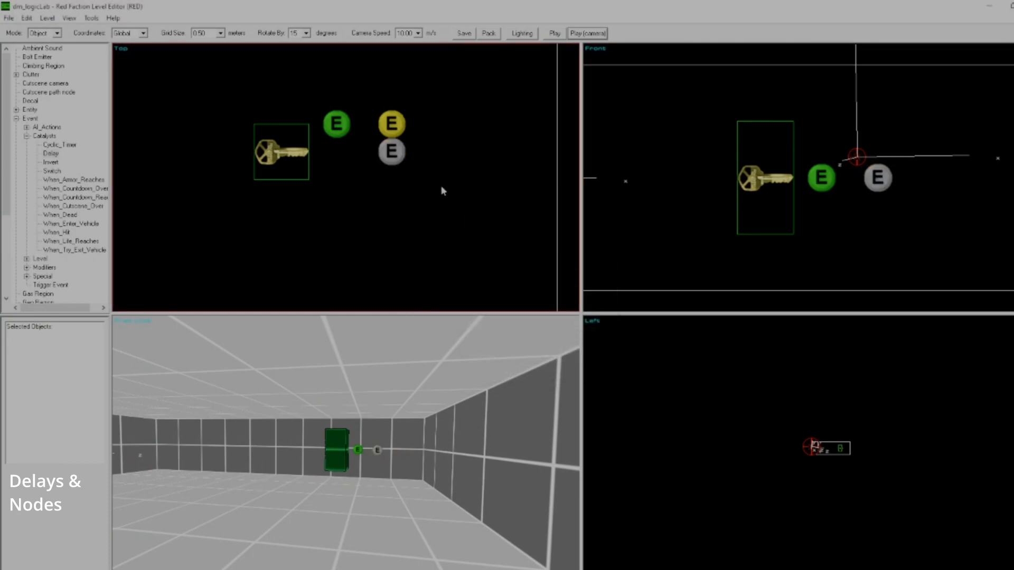
Step: Check the Delay event's properties, including its delay setting, without changing them
left_click(380, 150)
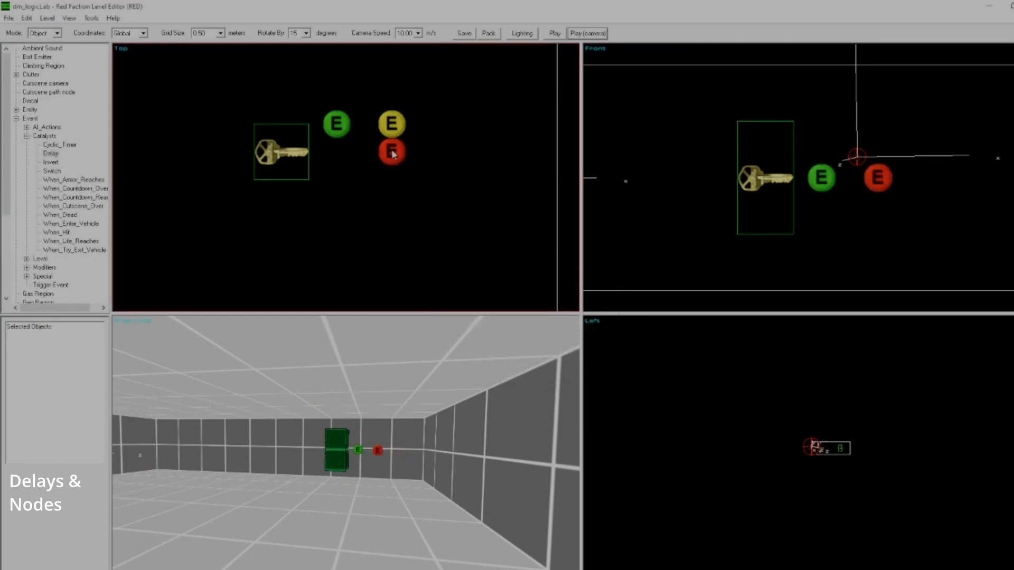
left_click(480, 188)
double_click(399, 166)
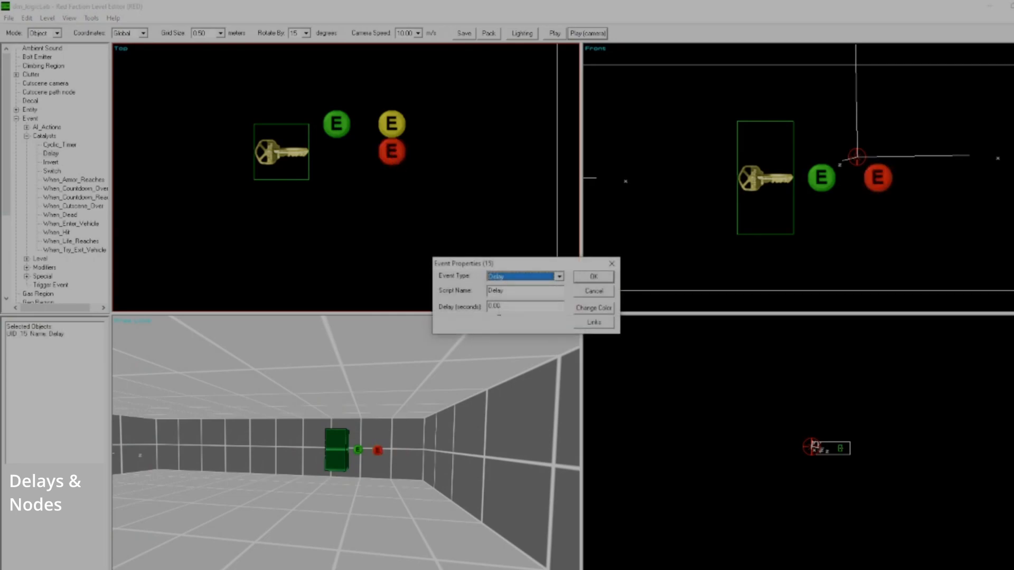
left_click(582, 288)
Step: Duplicate the Delay event and place the copy one grid step to the right of the original
left_click(399, 152)
left_click(398, 152)
left_click(467, 191)
key("ctrl+v")
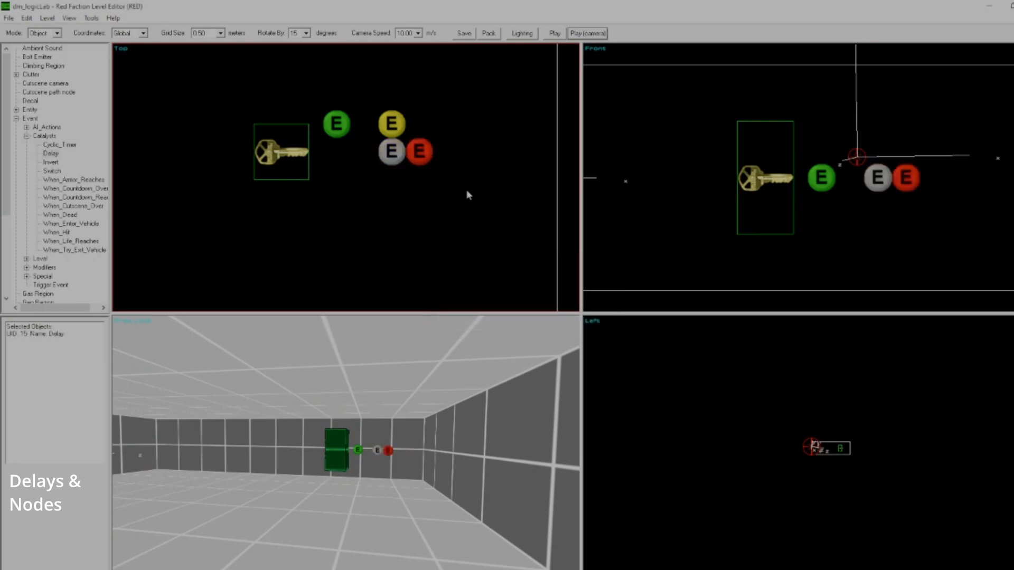
Step: Set the script name of the duplicated Delay event to Node
key("Return")
double_click(527, 292)
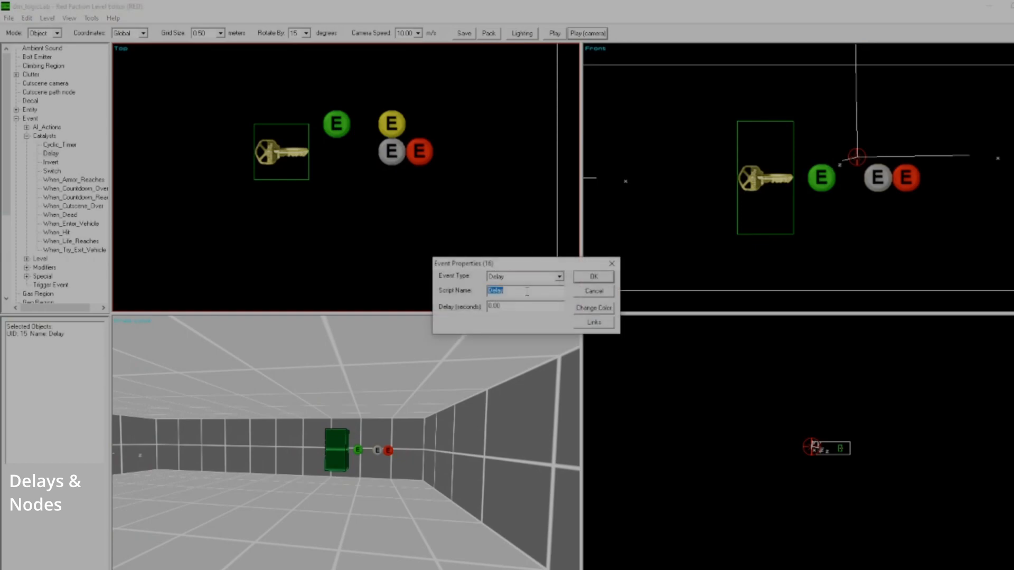
key("Return")
left_click(446, 197)
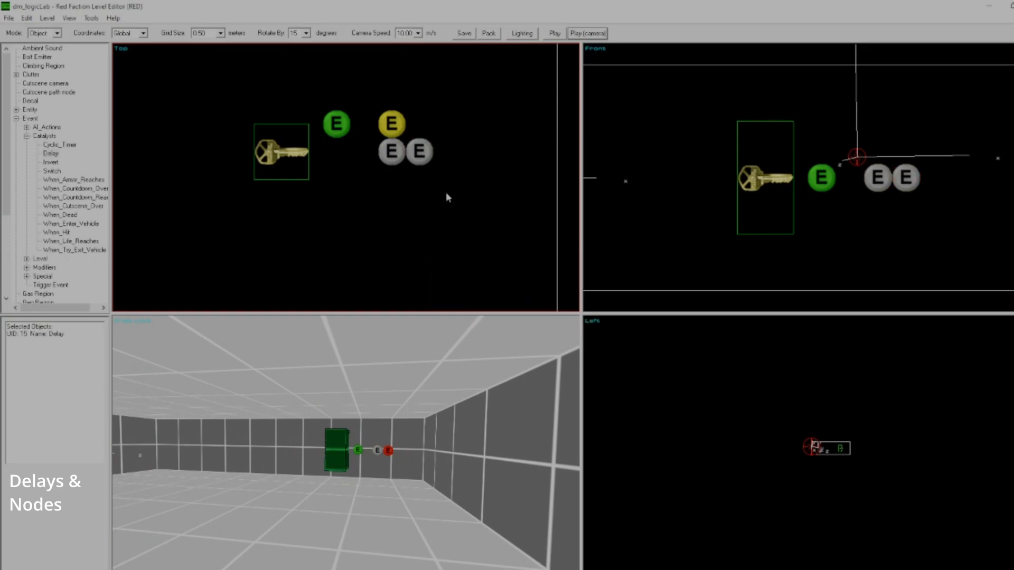
Step: Compare the names of the two gray Delay-type events by selecting each one alternately
left_click(391, 155)
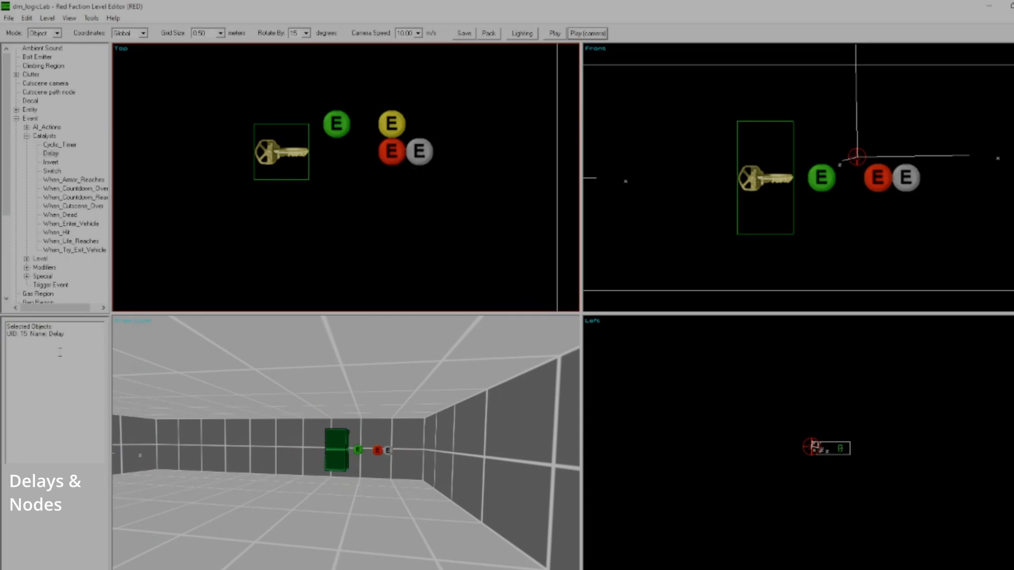
left_click(515, 115)
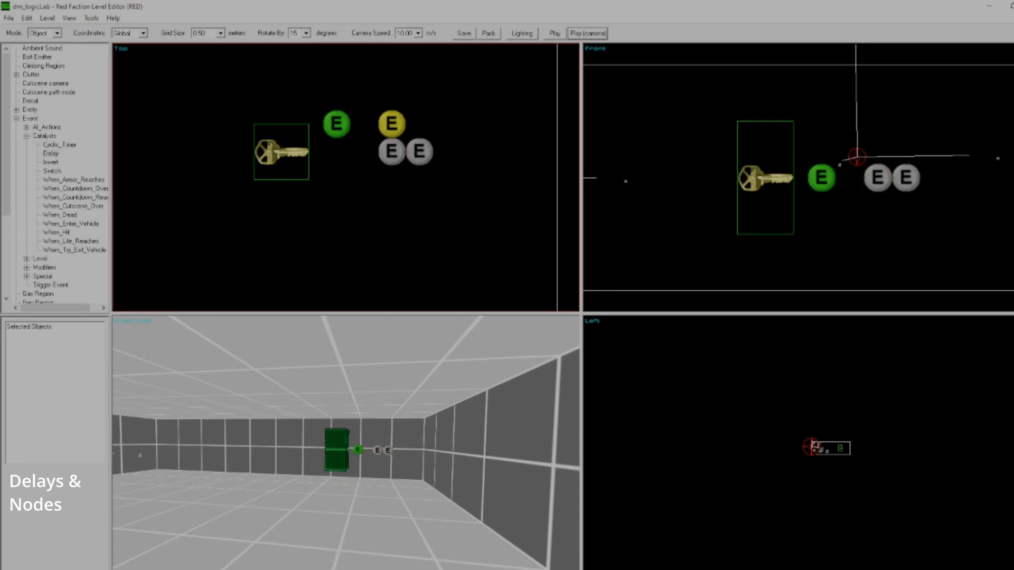
left_click(419, 152)
left_click_drag(46, 334, 97, 336)
left_click(504, 195)
left_click(390, 160)
left_click(428, 161)
left_click(433, 193)
left_click(389, 168)
left_click(431, 158)
left_click(390, 161)
left_click(424, 159)
left_click(389, 161)
left_click(424, 158)
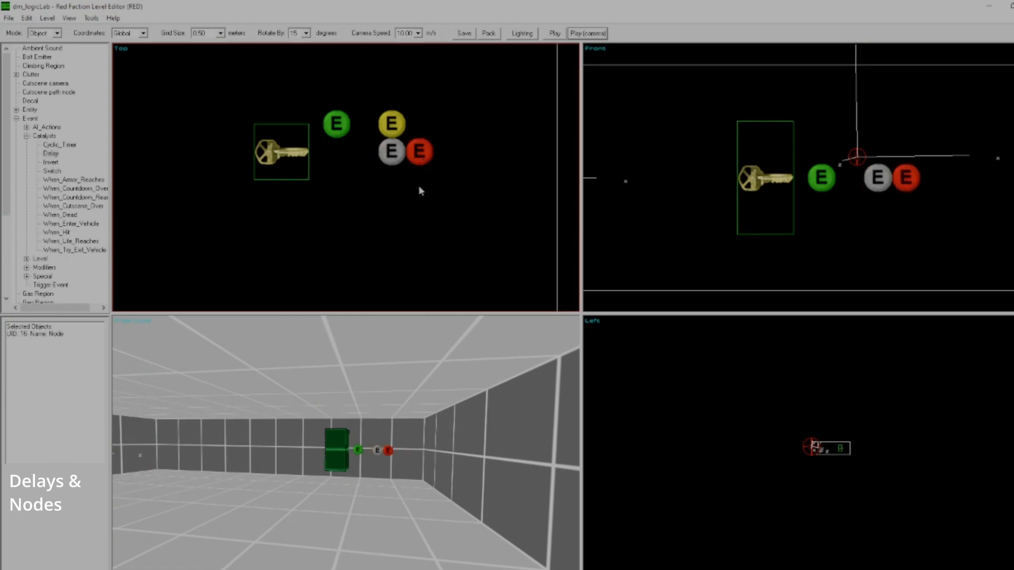
left_click(419, 191)
left_click(391, 160)
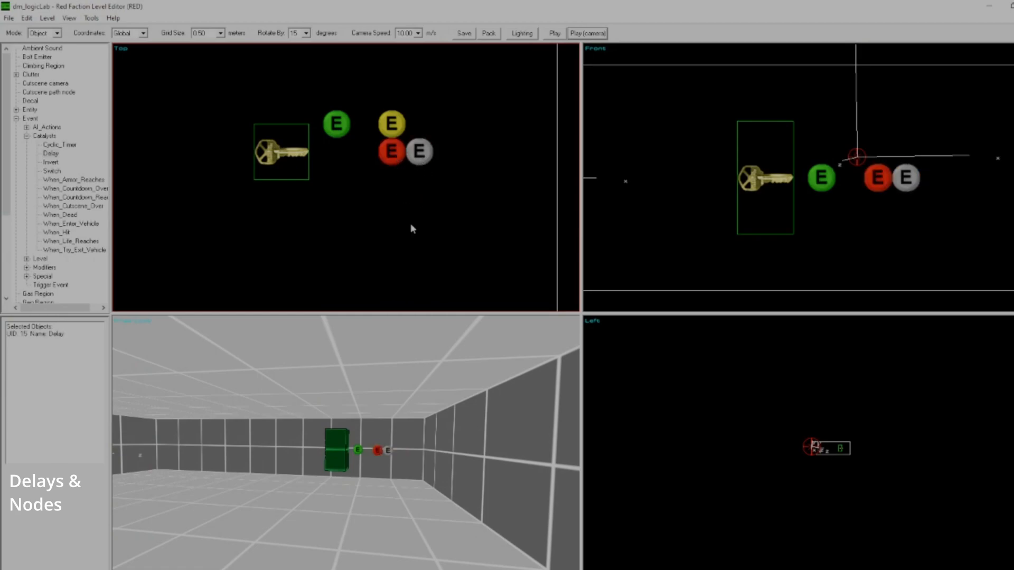
left_click(416, 160)
left_click(393, 160)
left_click(416, 160)
Step: Set the delay of the event named Delay to 5 seconds
left_click(400, 159)
key("Return")
left_click_drag(519, 307, 476, 307)
type("5")
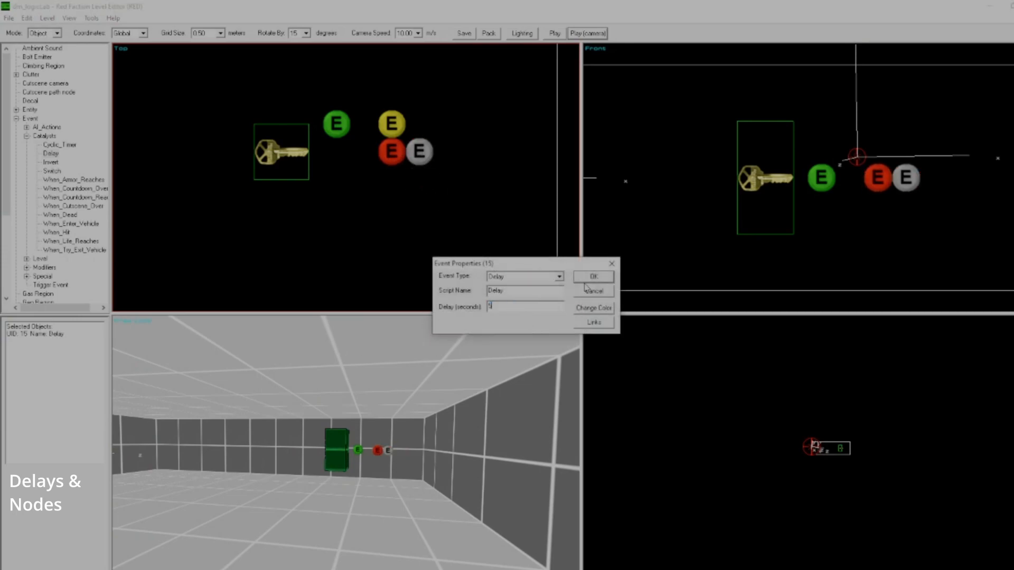
left_click(594, 278)
Step: Examine the links of the When_Dead and Cyclic_Timer events by selecting each in turn
left_click(391, 124)
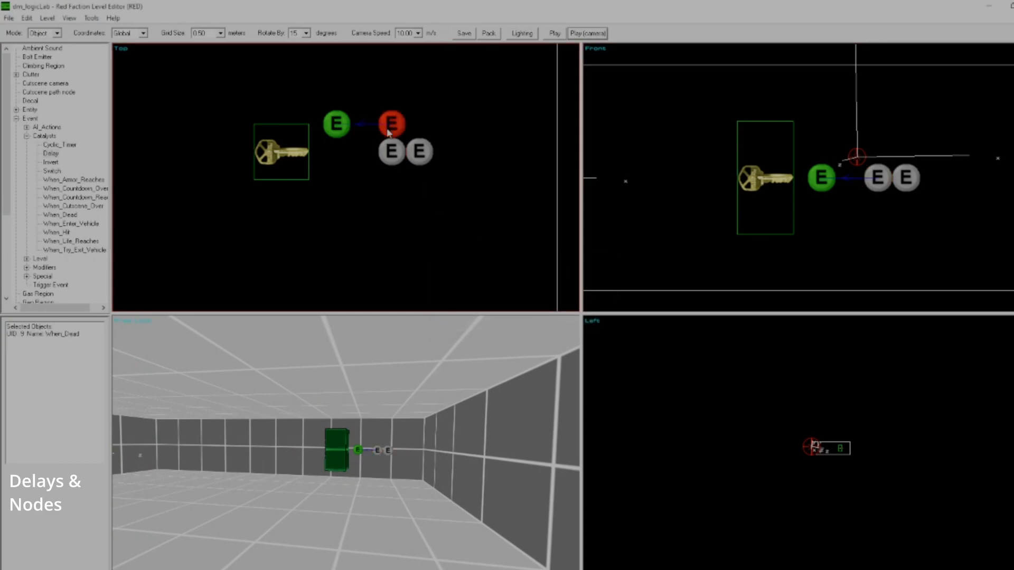
left_click(353, 126)
left_click(382, 123)
left_click(342, 121)
left_click(385, 145)
left_click(406, 177)
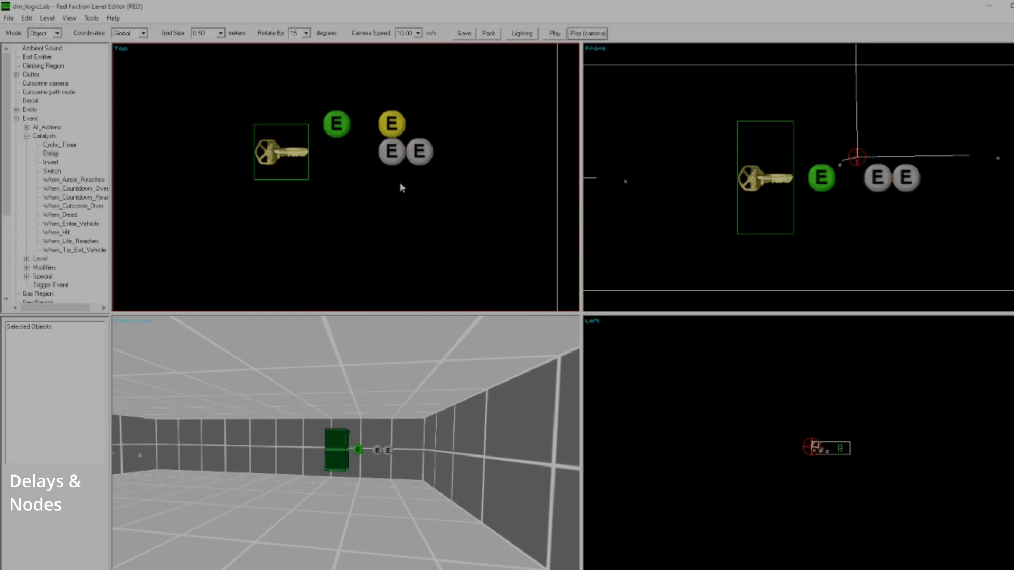
Step: Move the Delay event one grid step left, so it sits between the Cyclic_Timer and When_Dead events
left_click(388, 159)
key("Left")
left_click(348, 129)
left_click(366, 152)
Step: Trace the activation chain from the When_Dead event through the Cyclic_Timer event to the keyframe
left_click(399, 124)
left_click(333, 126)
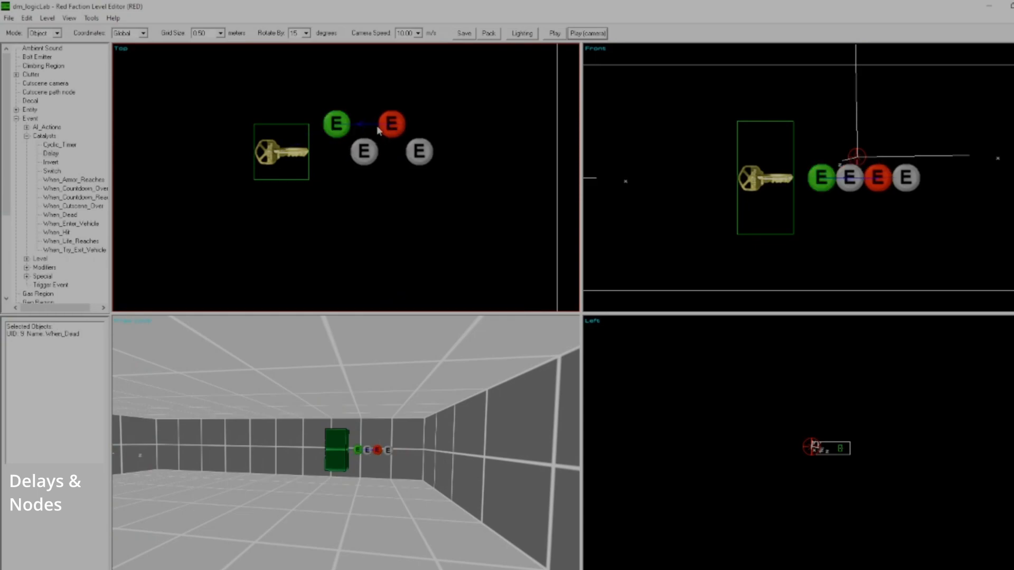
left_click(390, 124)
left_click(337, 125)
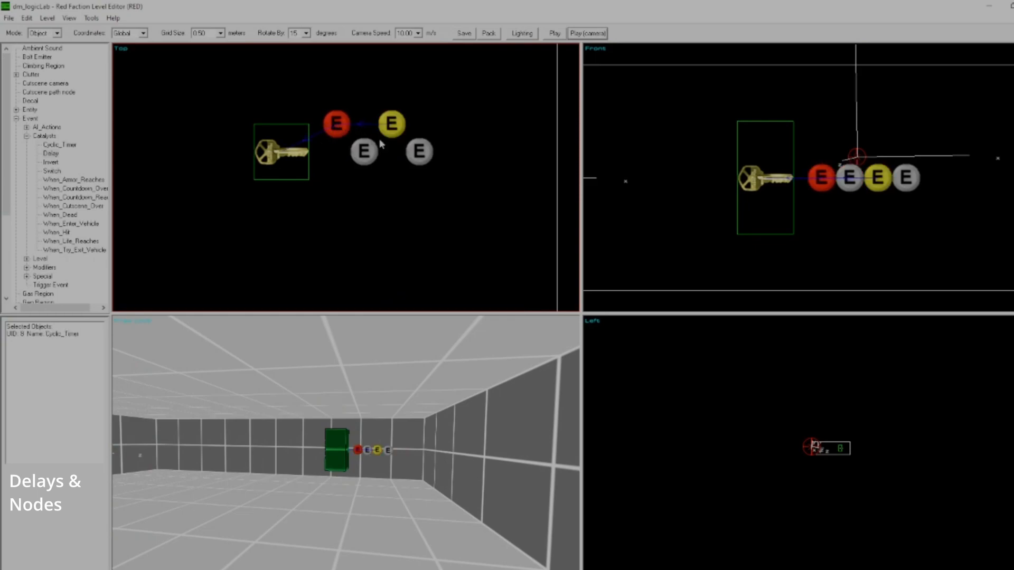
Step: Inspect the Cyclic_Timer event's link to the keyframe in its properties and leave it as it is
left_click(391, 125)
left_click(336, 127)
key("Return")
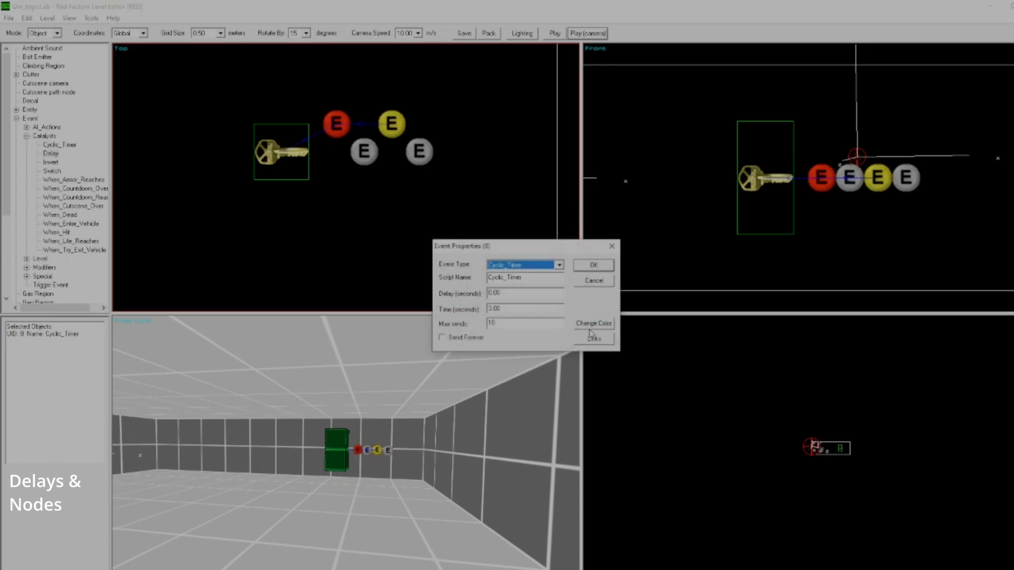
left_click(591, 337)
left_click(507, 286)
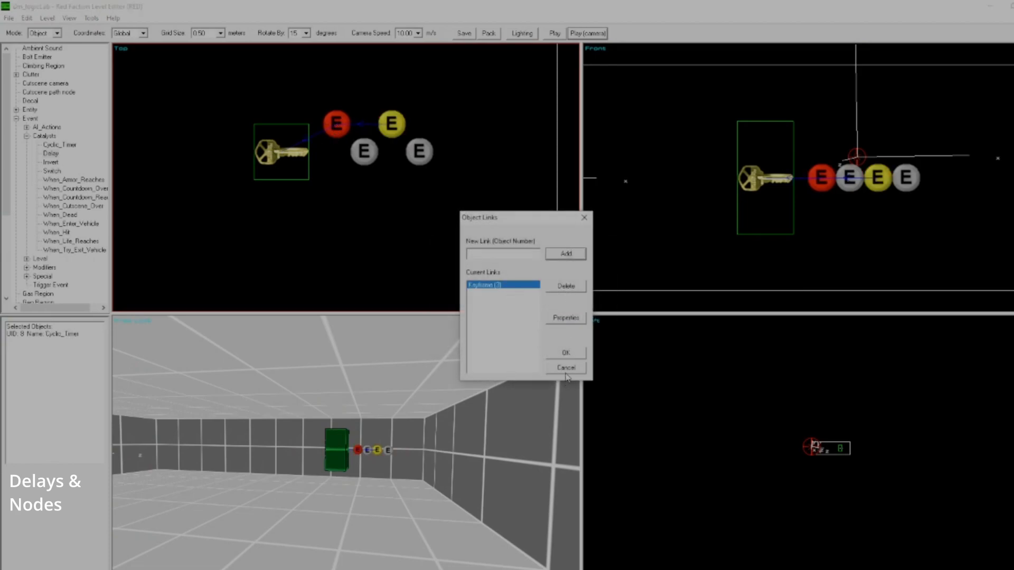
left_click(565, 369)
Step: Delete the When_Dead event and restore it
left_click(393, 128)
key("Delete")
key("ctrl+z")
left_click(404, 122)
left_click(333, 125)
Step: Link the When_Dead event to the Delay event, and the Delay event to the Cyclic_Timer event
left_click(392, 125)
left_click(371, 175)
left_click(362, 153)
left_click(343, 125, "ctrl")
left_click(361, 170)
Step: Trace the activation chain from the When_Dead event through the Delay event to the Cyclic_Timer event
left_click(364, 151)
left_click(380, 140)
left_click(390, 126)
left_click(365, 150)
left_click(339, 126)
left_click(380, 182)
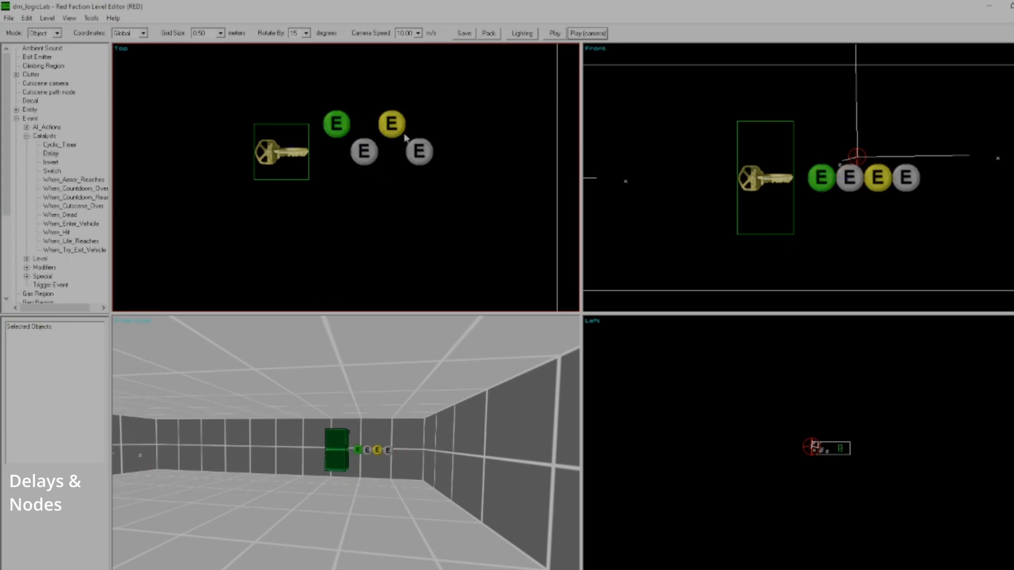
left_click(400, 135)
left_click(370, 153)
left_click(334, 126)
left_click(348, 177)
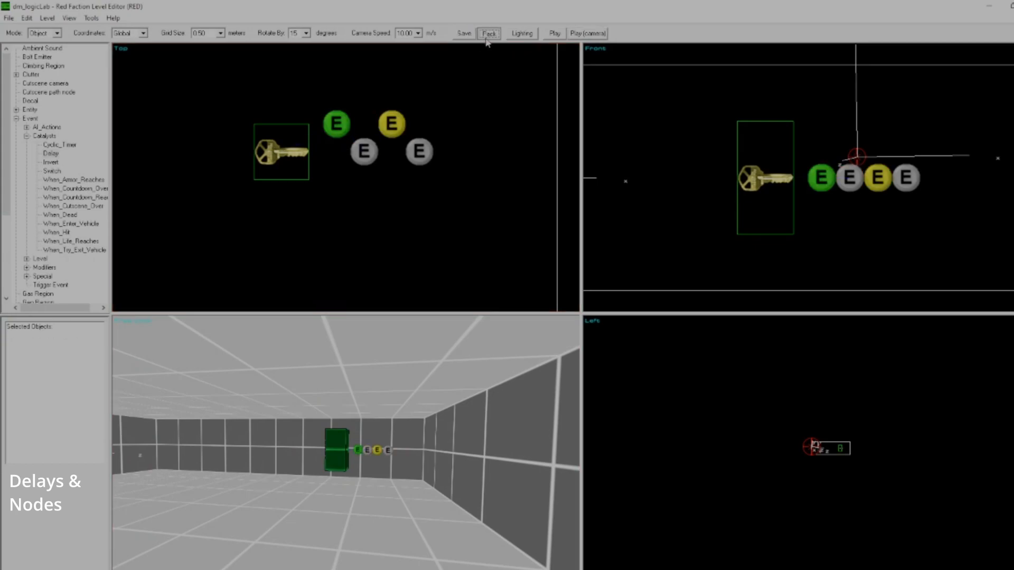
Step: Pack the level and playtest the delayed activation of the pillar, returning to the editor when done
left_click(555, 33)
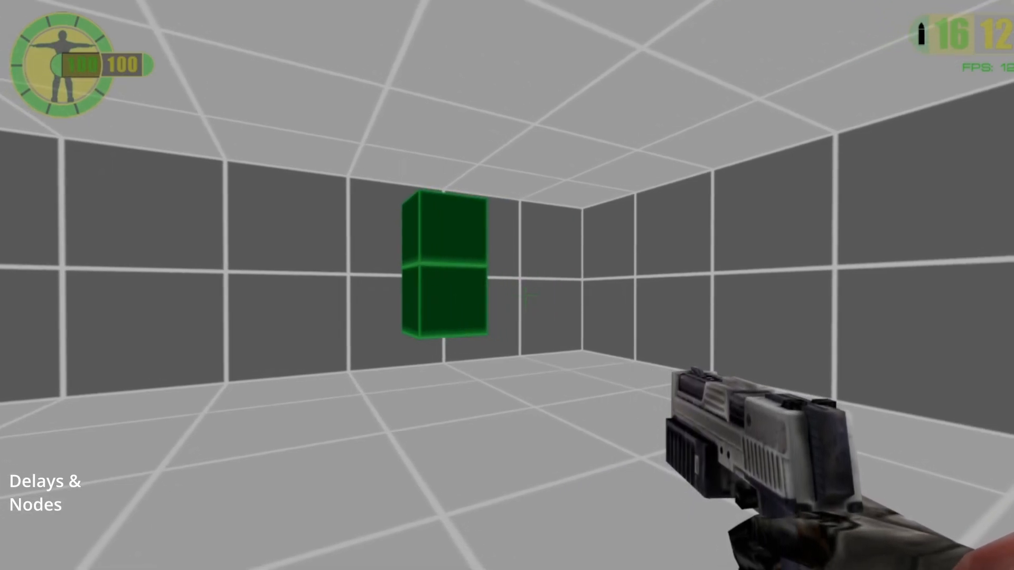
key("grave")
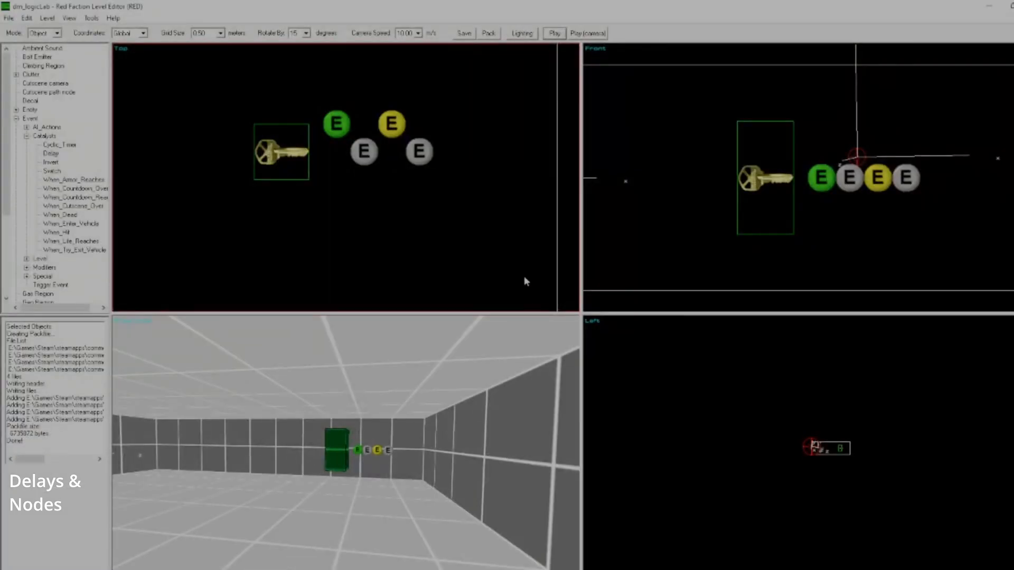
left_click(376, 157)
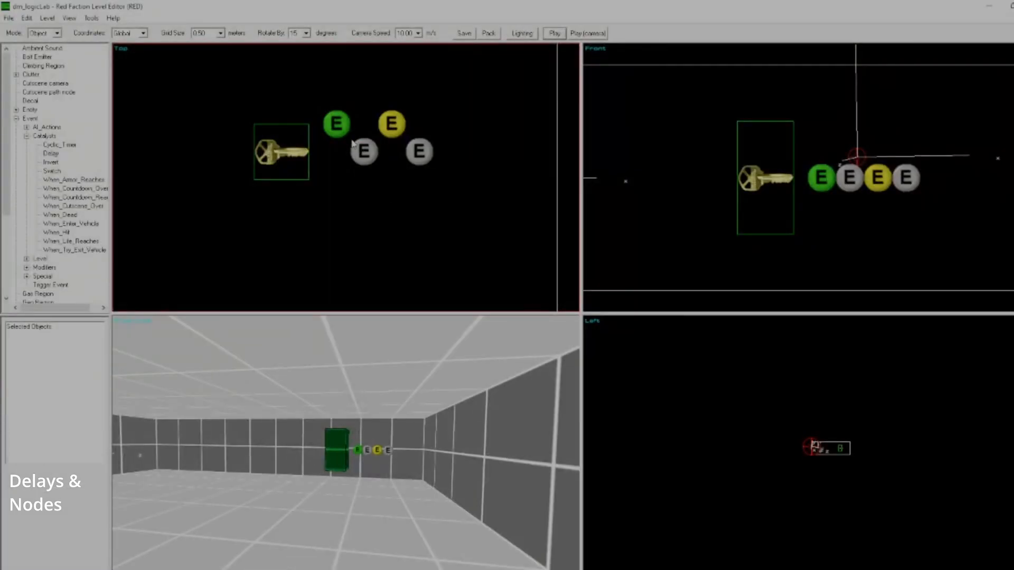
Step: Move the Delay event one grid step right and one down, and the Node event two grid steps left into its place
left_click(359, 150)
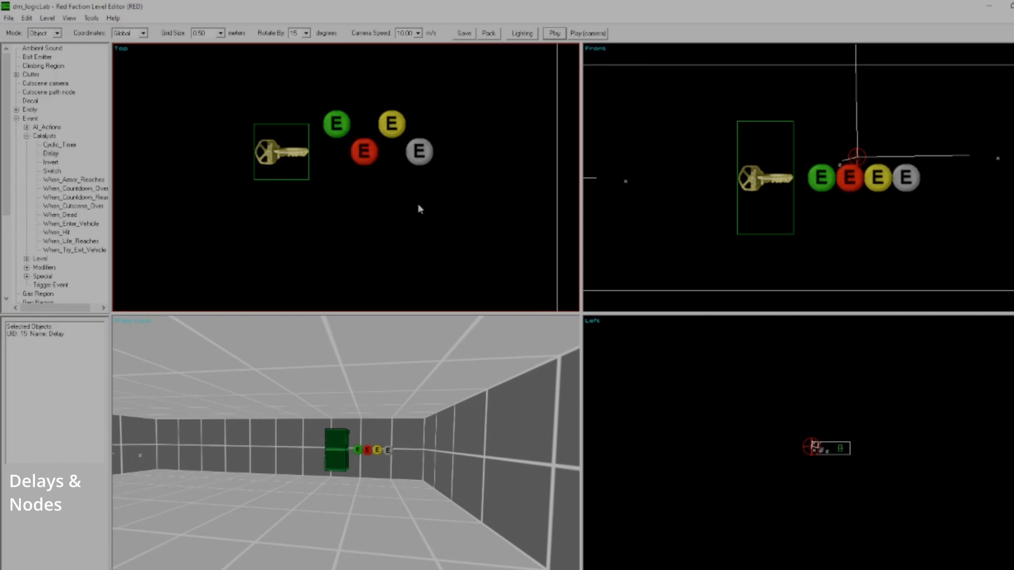
left_click(412, 162)
key("Left")
key("Left")
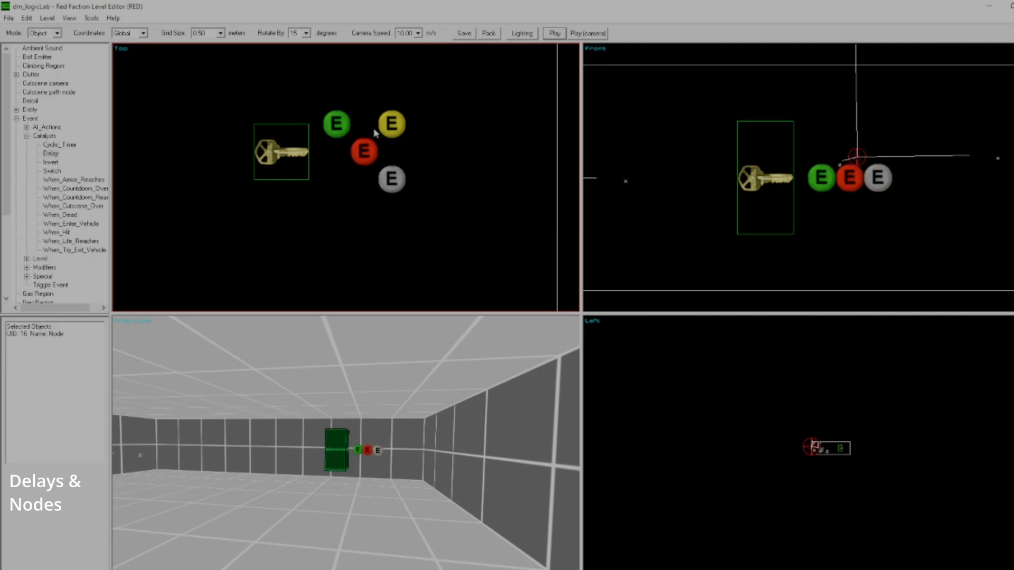
Step: Link the When_Dead event to the Node event, and the Node event to the Cyclic_Timer event
left_click(386, 132)
left_click(374, 150, "ctrl")
left_click(346, 127, "ctrl")
left_click(366, 127)
left_click(392, 136)
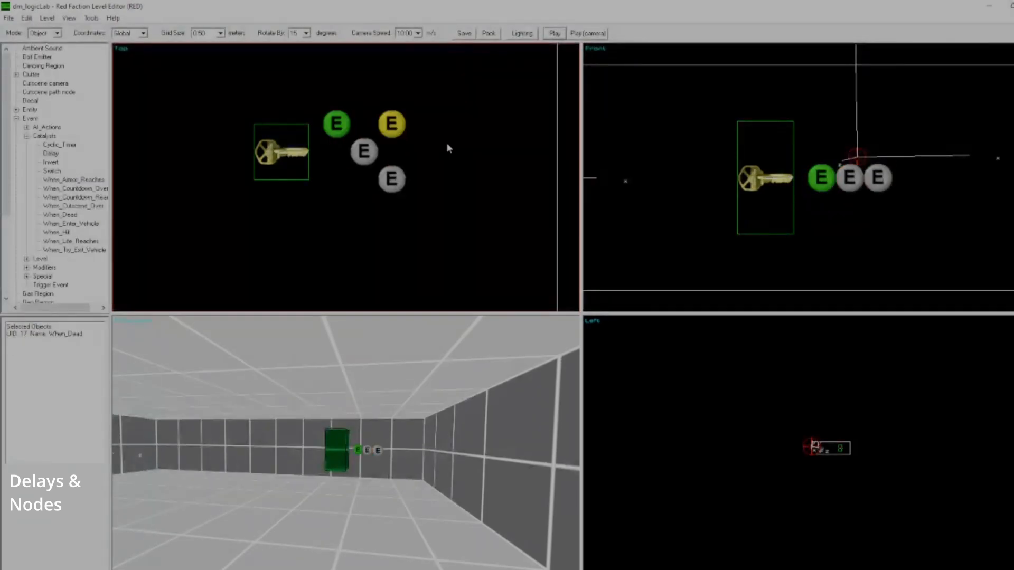
left_click(365, 157, "ctrl")
key("k")
left_click(320, 197)
left_click(350, 151)
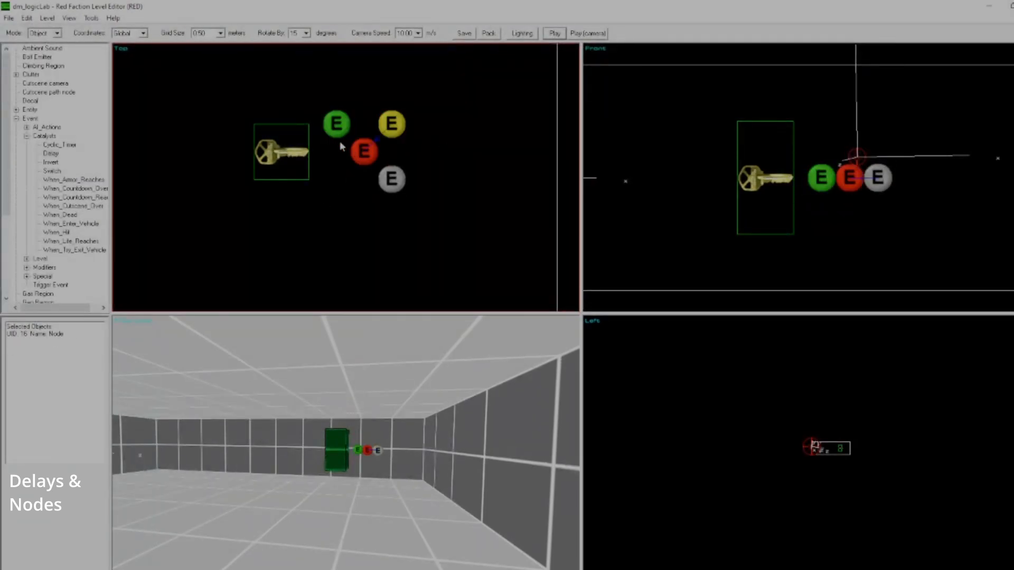
left_click(337, 125, "ctrl")
left_click(335, 182)
Step: Save and pack the level, and playtest the chain running through the Node event
left_click(465, 33)
left_click(489, 33)
left_click(552, 35)
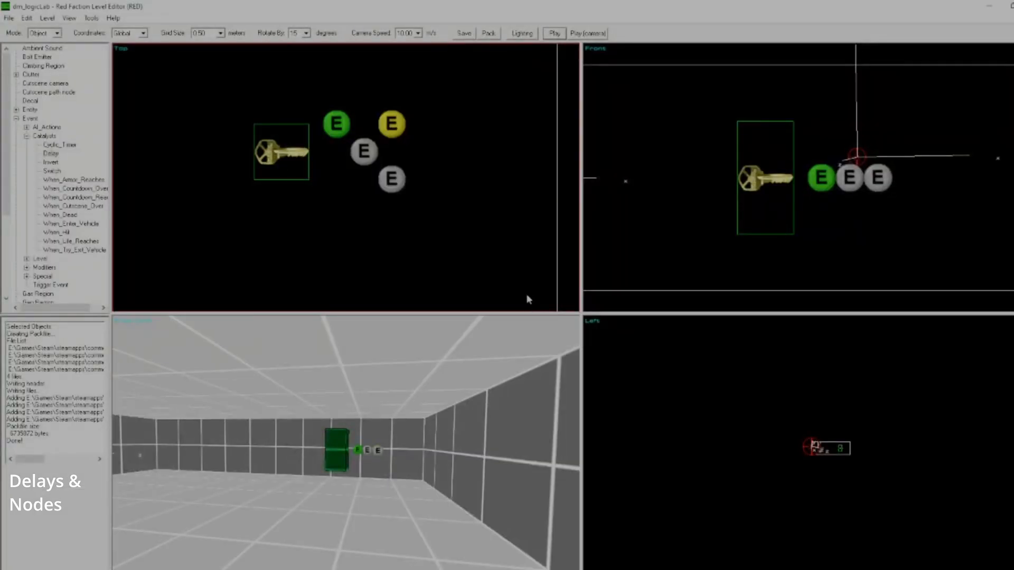
Step: Duplicate the pillar brush in Brush mode and place the copy about 1.5 m below the original in the Top view
scroll(317, 177, "up", 3)
left_click_drag(350, 175, 335, 160)
scroll(317, 182, "down", 4)
left_click_drag(295, 193, 275, 207)
key("1")
left_click_drag(224, 178, 256, 197)
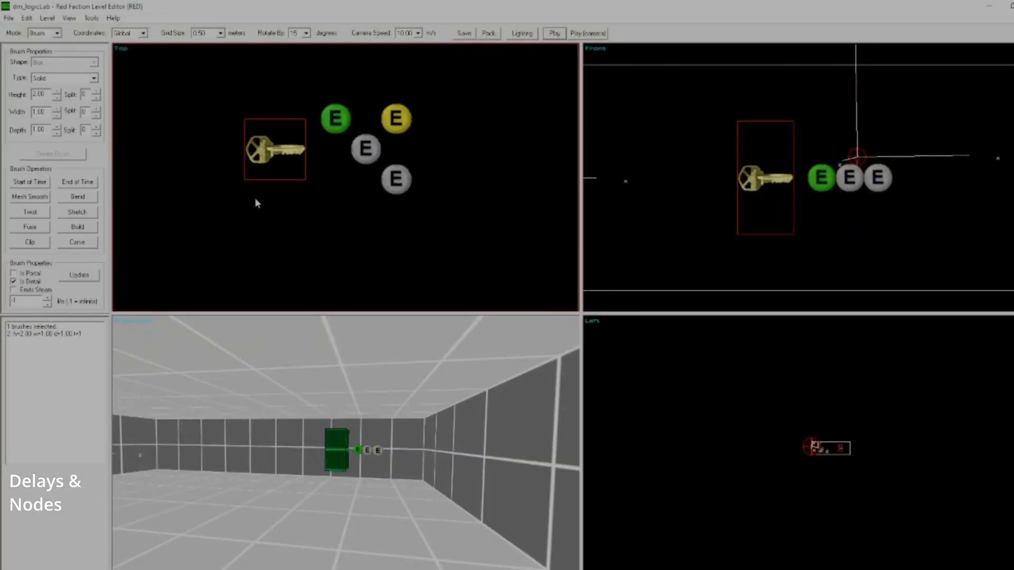
key("m")
key("m")
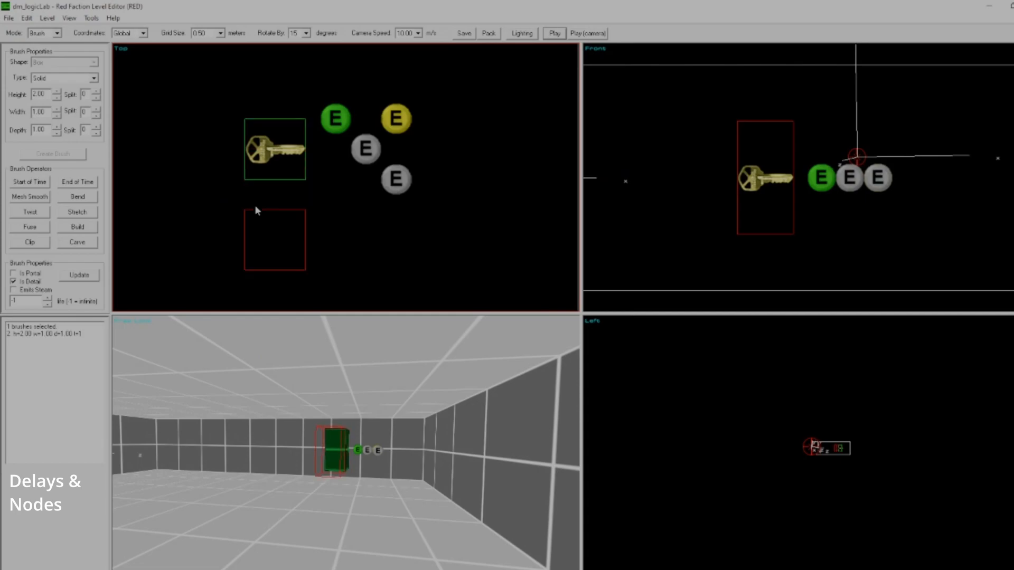
scroll(255, 205, "up", 1)
left_click(343, 232)
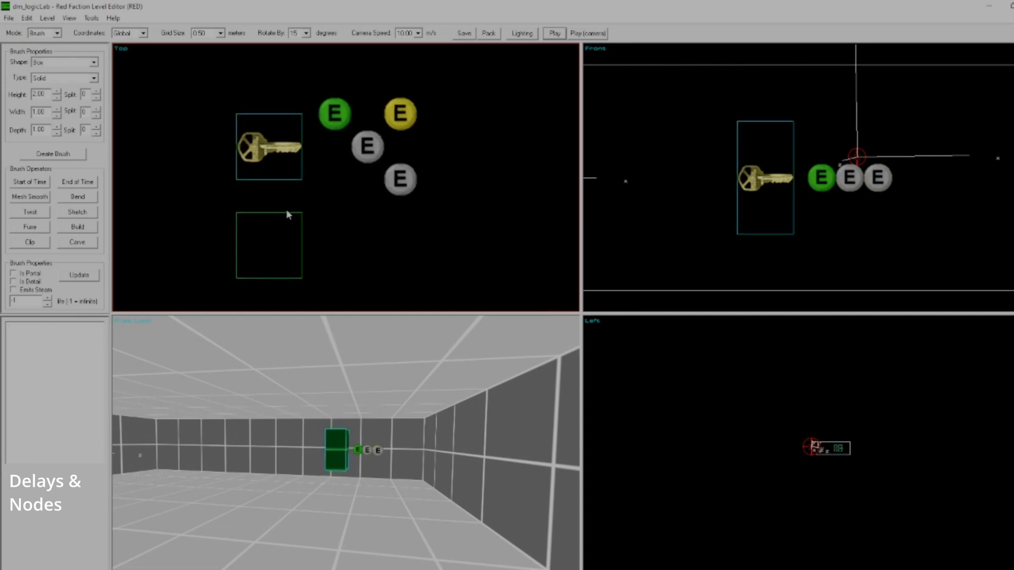
Step: Group the copied pillar brush under the name SpinBox2electric and add a keyframe to it
key("6")
left_click_drag(327, 236, 289, 204)
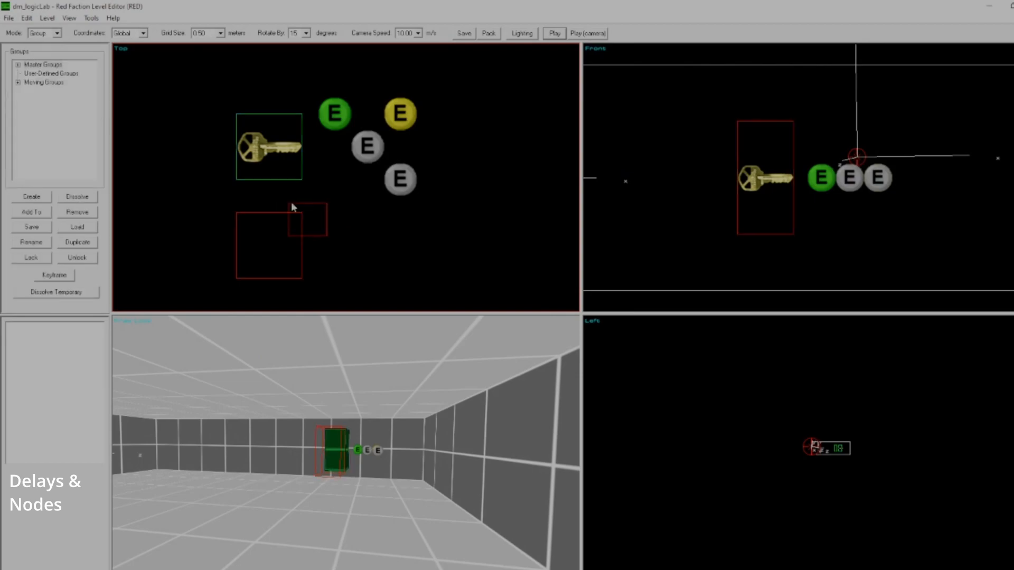
left_click(35, 199)
type("SpinBox2electric")
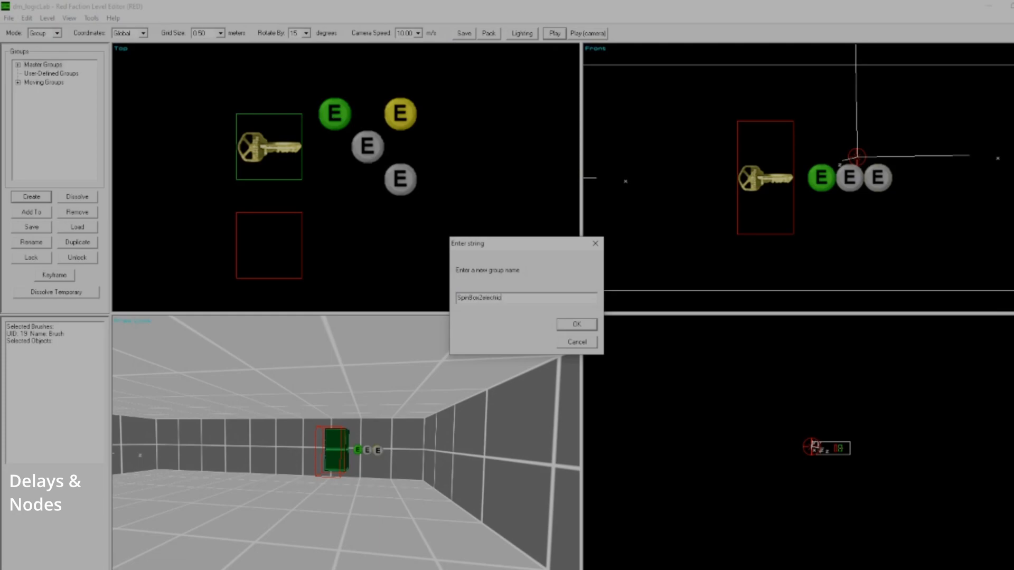
key("Return")
left_click(18, 74)
left_click(49, 82)
left_click(54, 275)
Step: Set the second pillar's keyframe to rotate in place by 360 degrees, with departing and returning travel times of 0.50 seconds
left_click(267, 239)
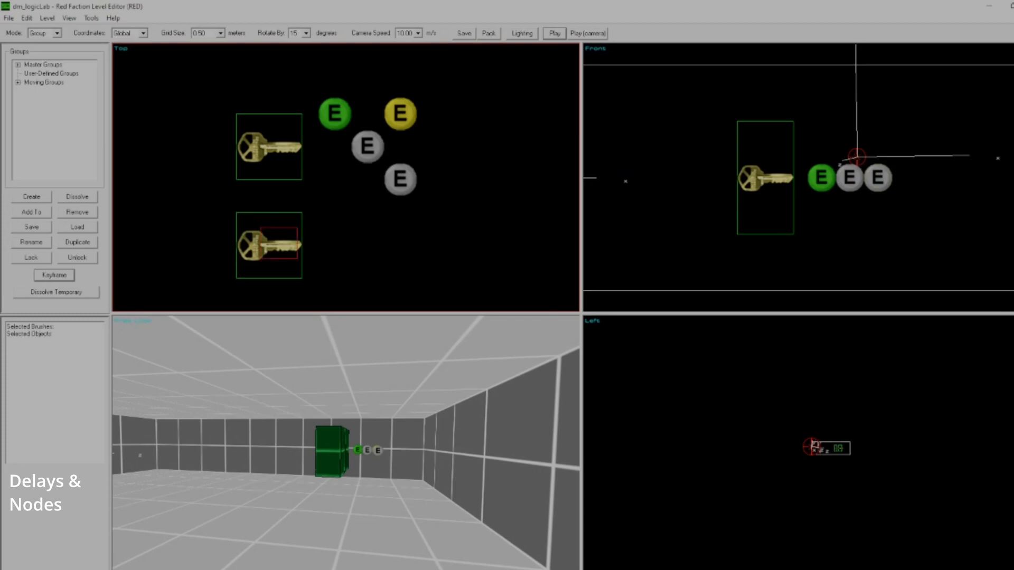
double_click(267, 240)
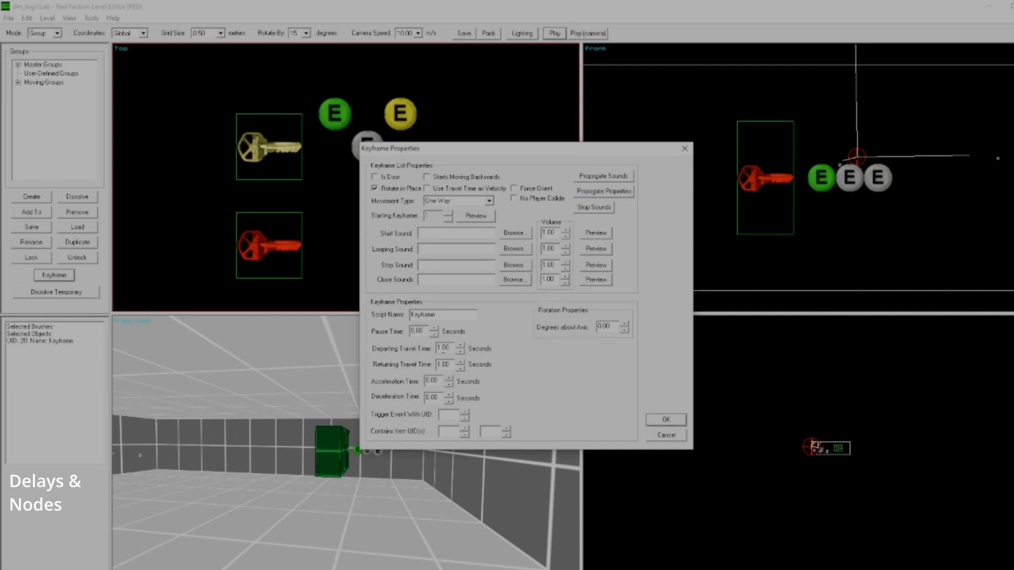
type("0.50")
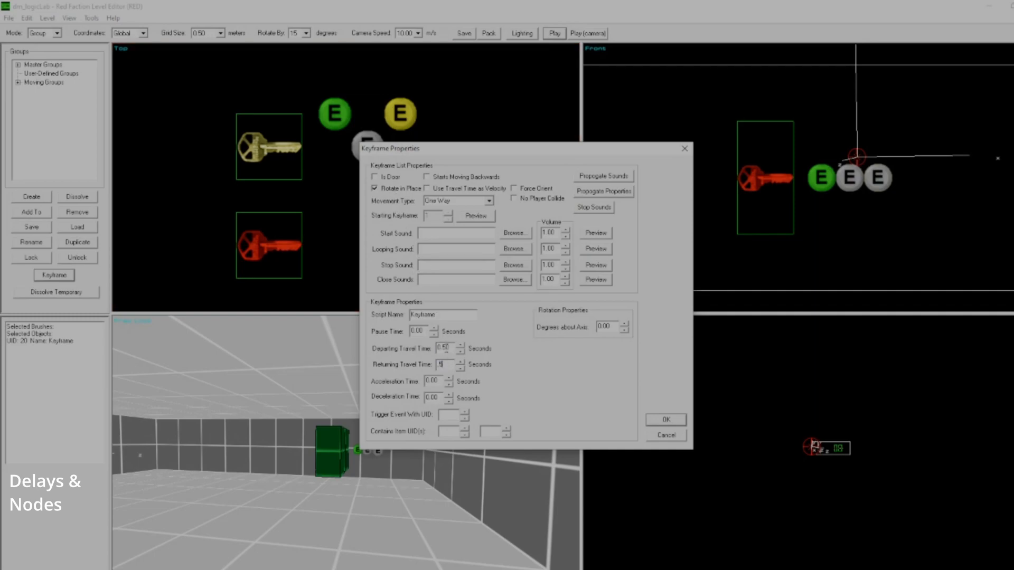
double_click(603, 326)
left_click(663, 420)
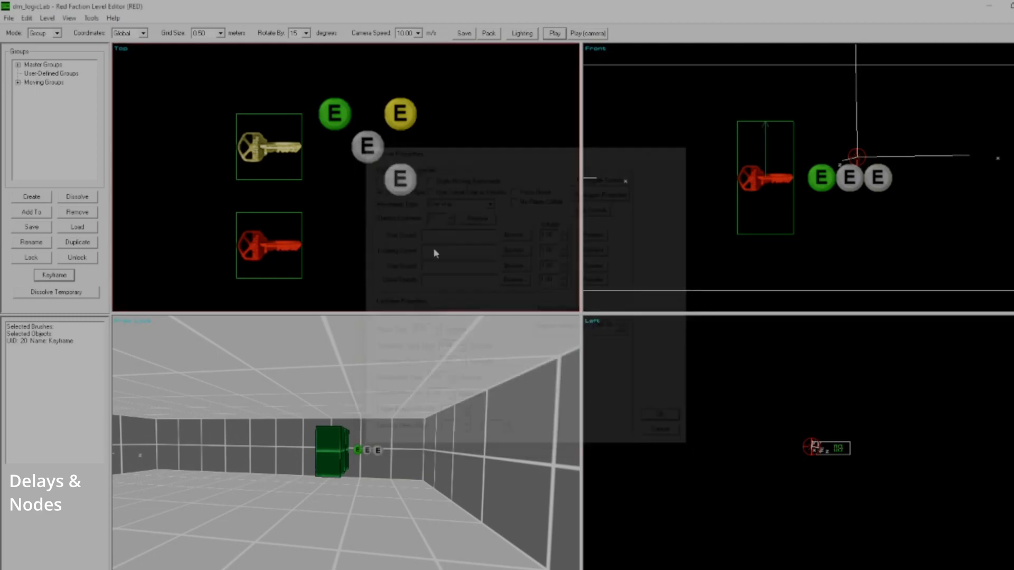
Step: Link the Node event to the second pillar's keyframe
left_click(332, 118)
left_click(367, 146)
left_click(274, 251, "ctrl")
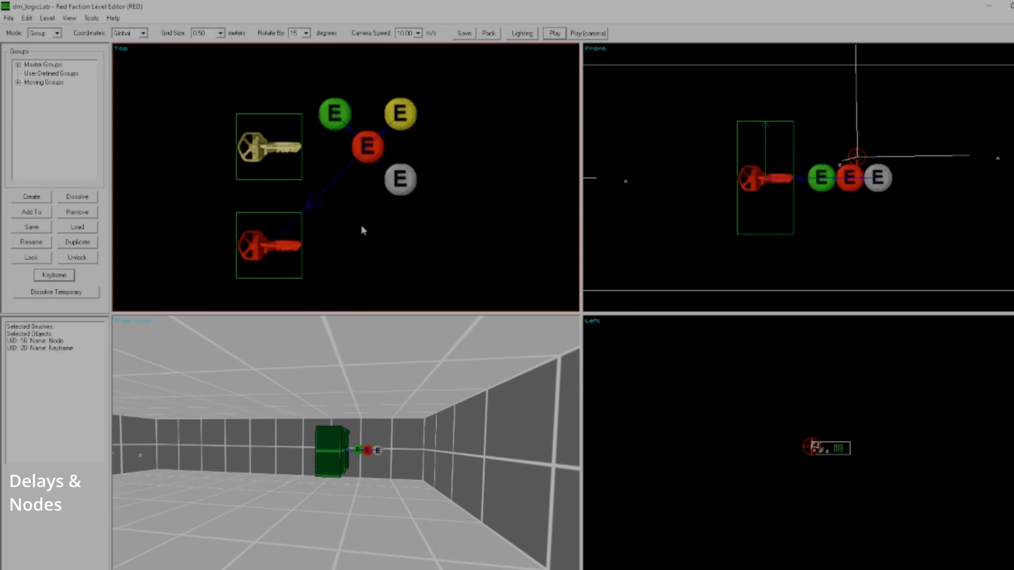
left_click(361, 231)
Step: Set the movement type of the second pillar's keyframe to Ping Pong Infinite
left_click(327, 123)
left_click(276, 244)
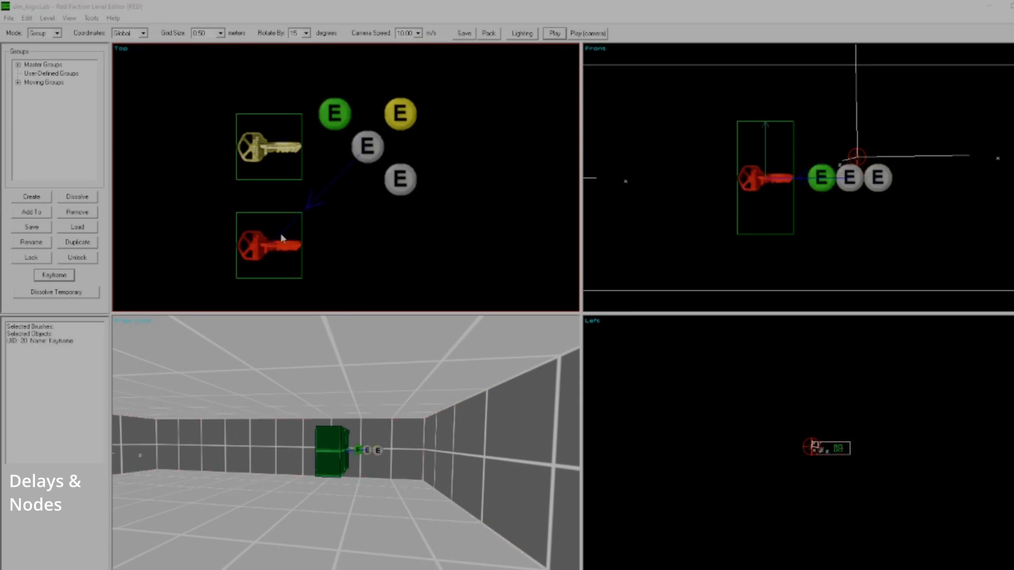
double_click(275, 248)
left_click(490, 202)
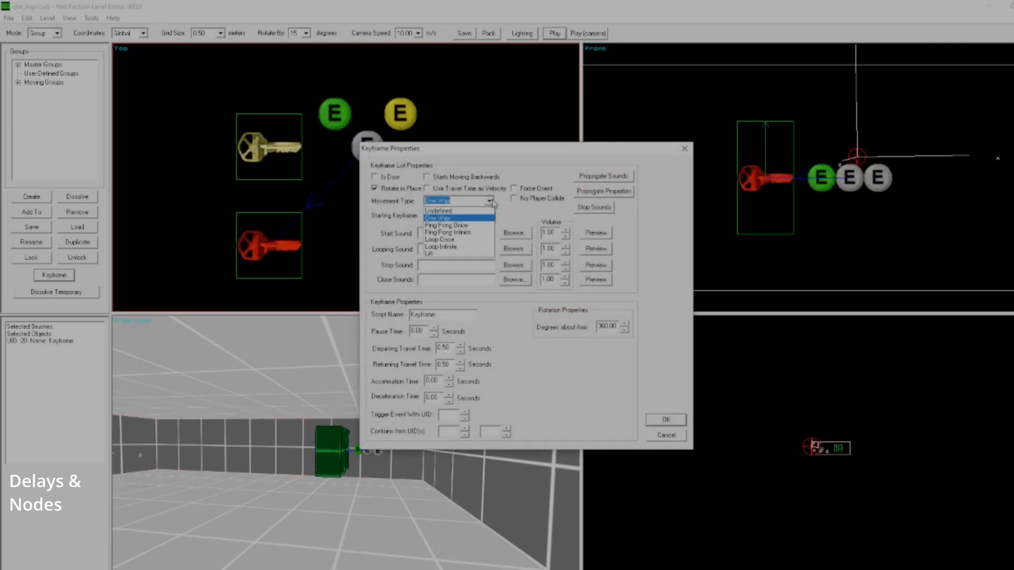
left_click(486, 233)
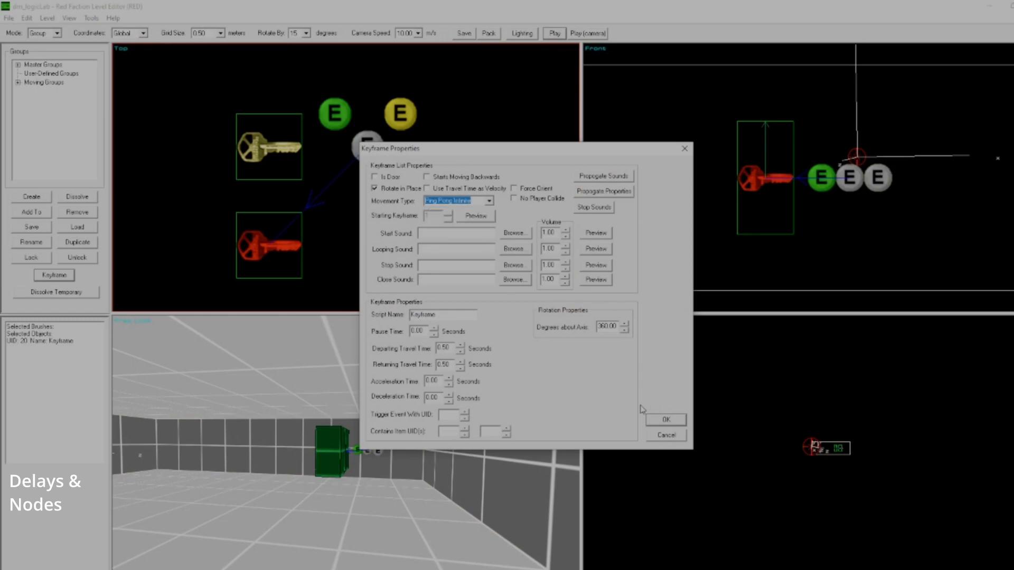
left_click(659, 421)
left_click(352, 209)
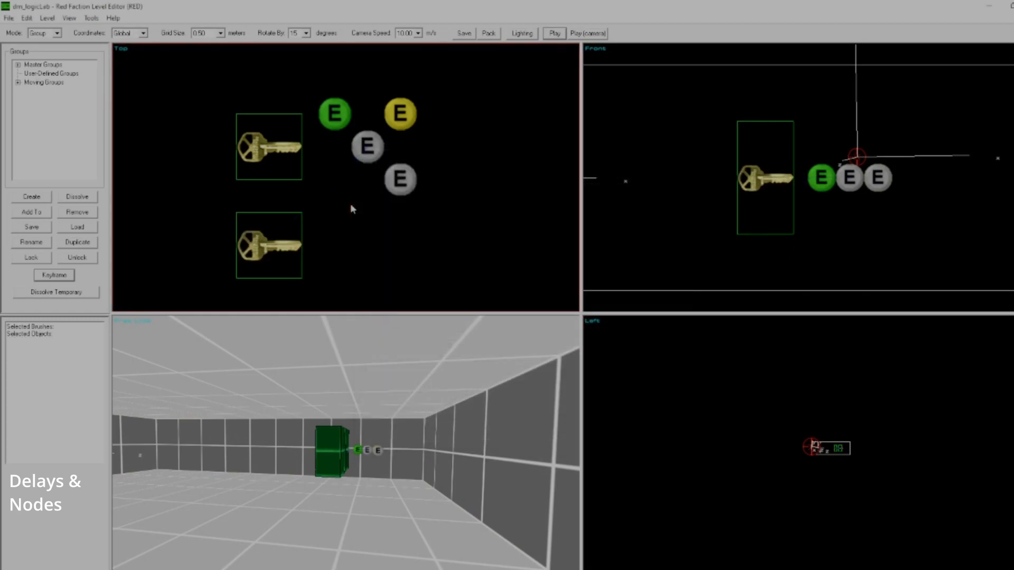
Step: Examine how the When_Dead event reaches the Cyclic_Timer event and the second pillar's keyframe through the Node event
scroll(354, 200, "down", 2)
left_click(376, 127)
left_click(354, 141)
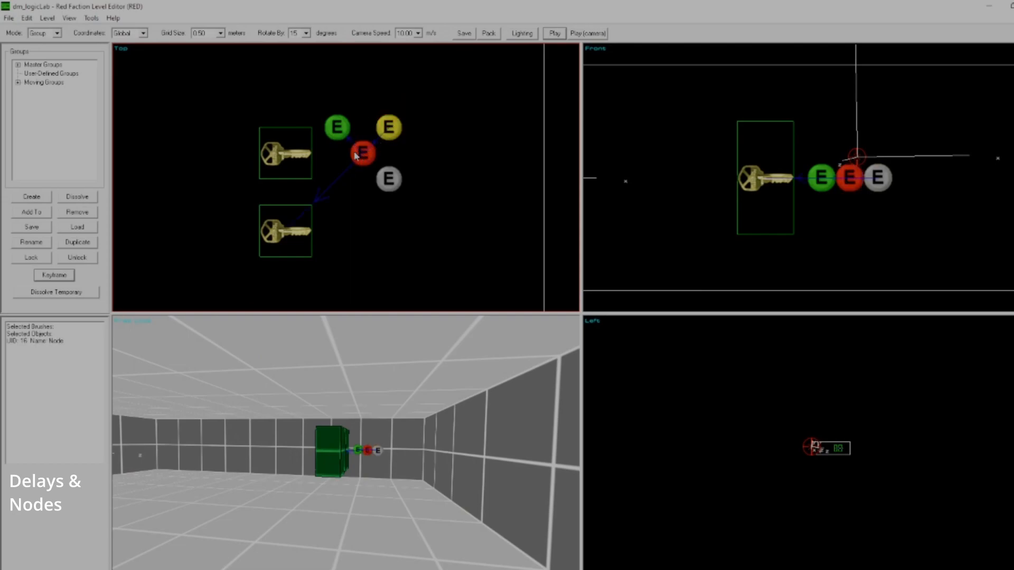
left_click(287, 217)
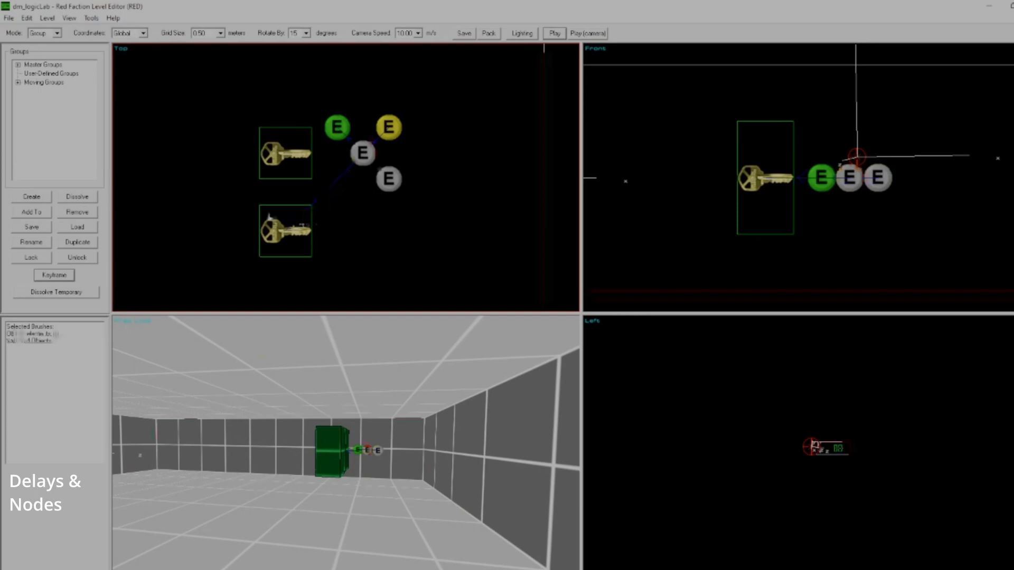
left_click(363, 154)
left_click(378, 118)
left_click(353, 148)
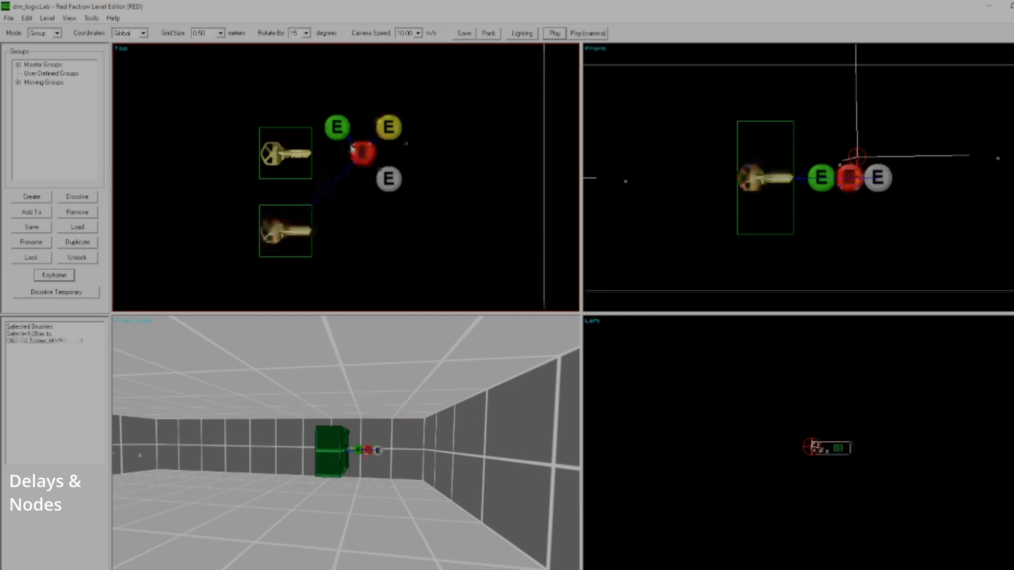
left_click(352, 260)
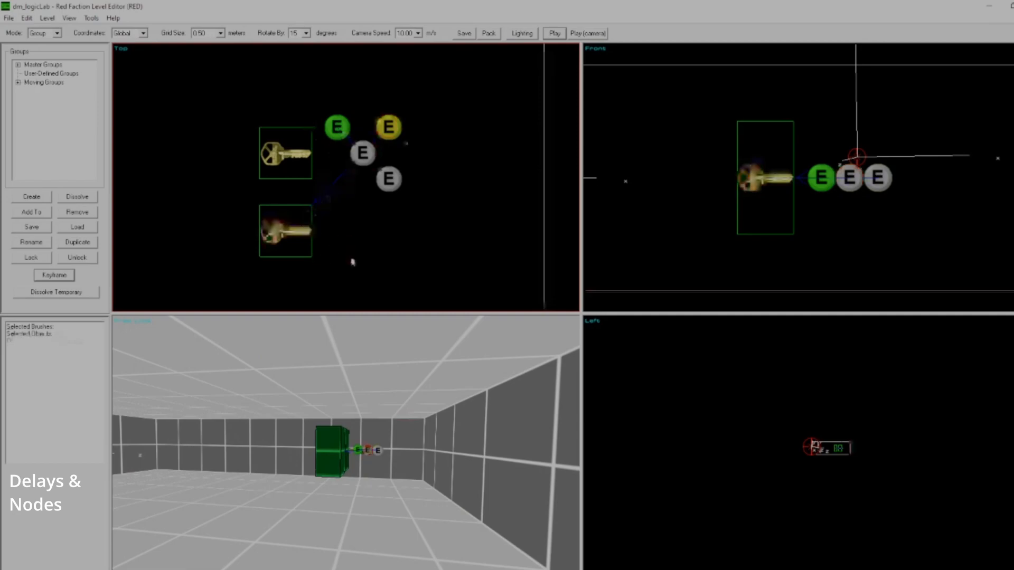
Step: Save and pack the level, and playtest the activation of both pillars
scroll(355, 261, "up", 1)
left_click(467, 34)
left_click(490, 34)
left_click(555, 33)
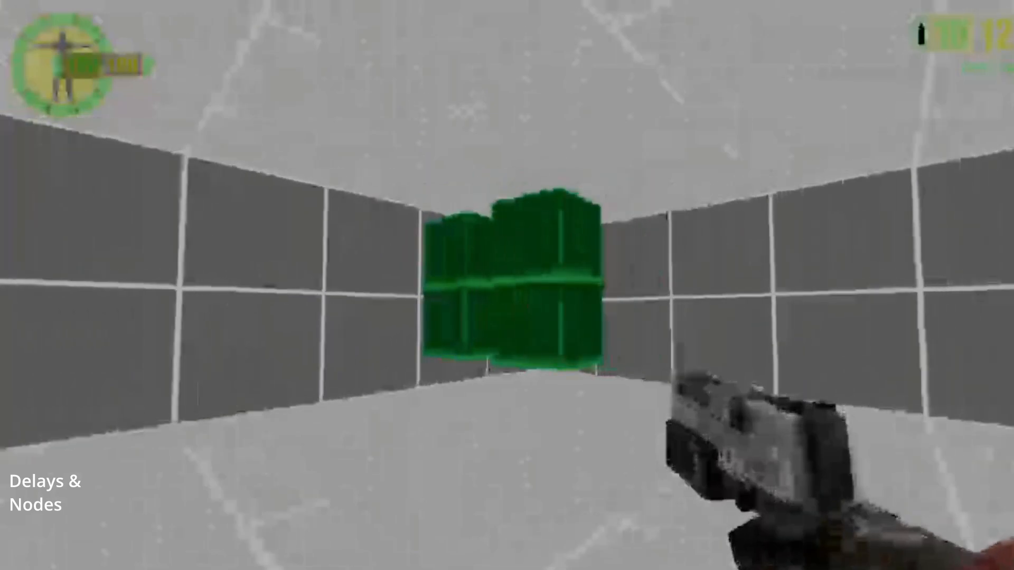
key("w")
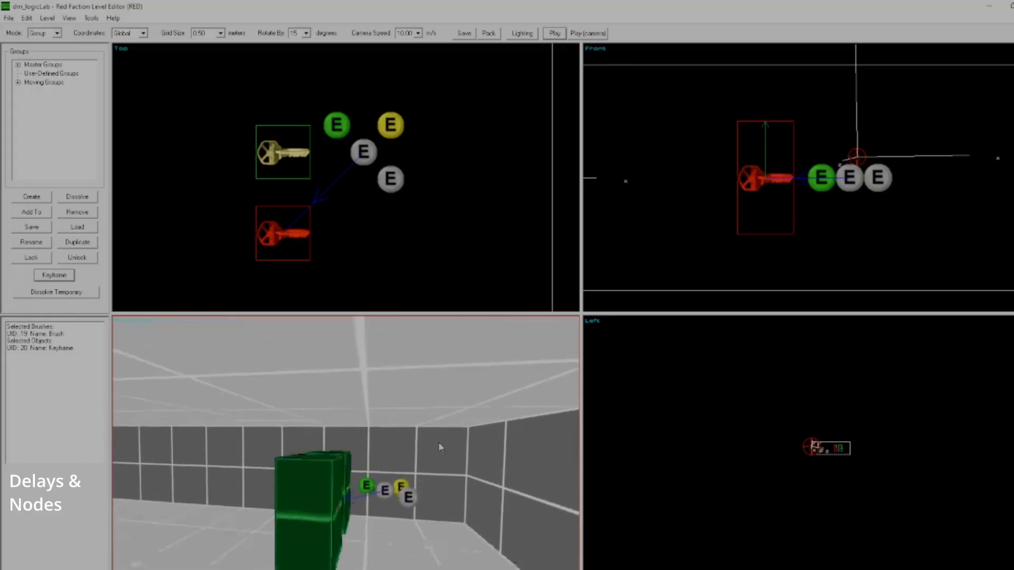
Step: Inspect the Node event's links to the Cyclic_Timer event and the second pillar's keyframe in the 3D view
scroll(439, 444, "down", 3)
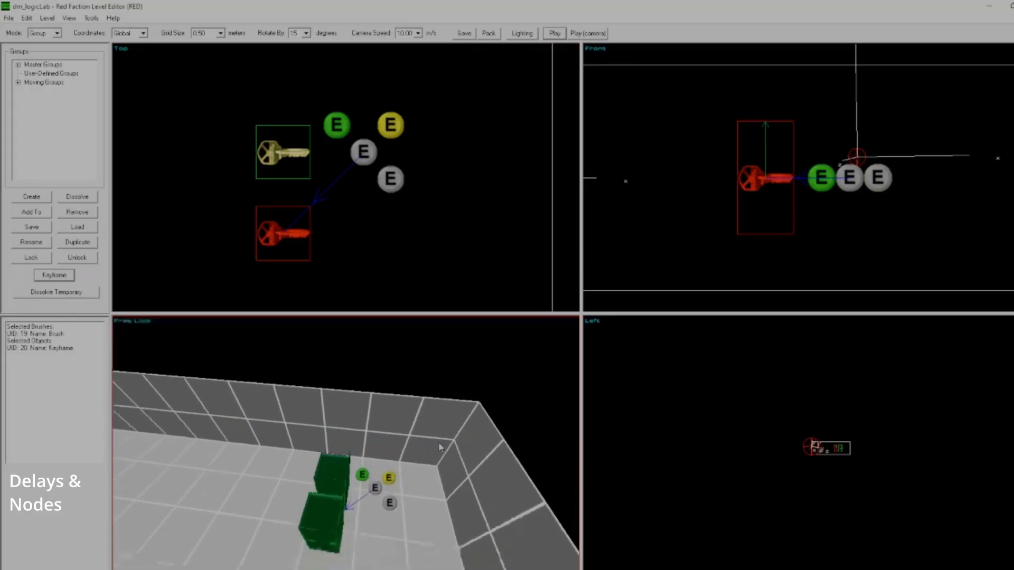
key("KP_8")
key("a")
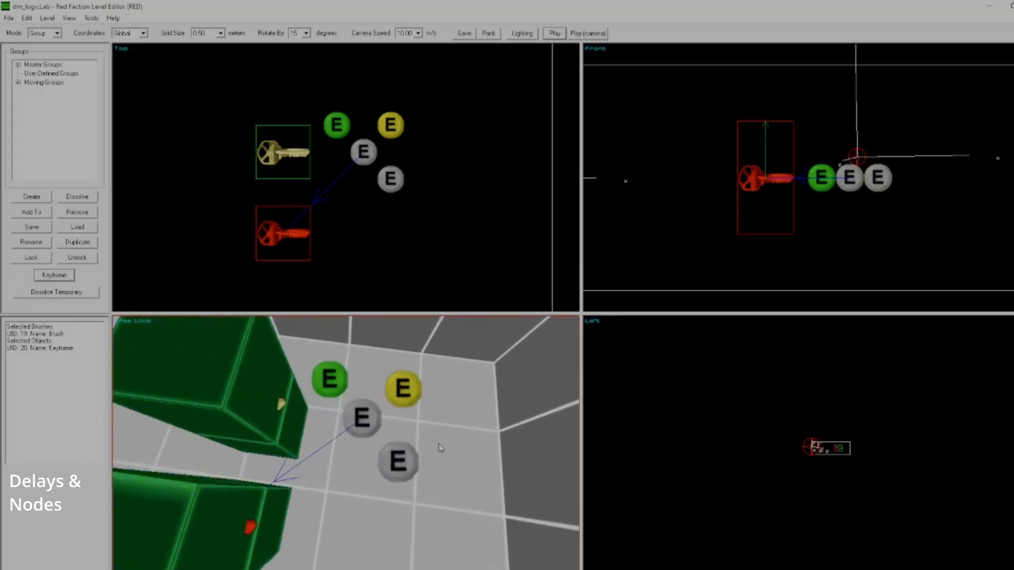
left_click(362, 417)
scroll(362, 418, "down", 5)
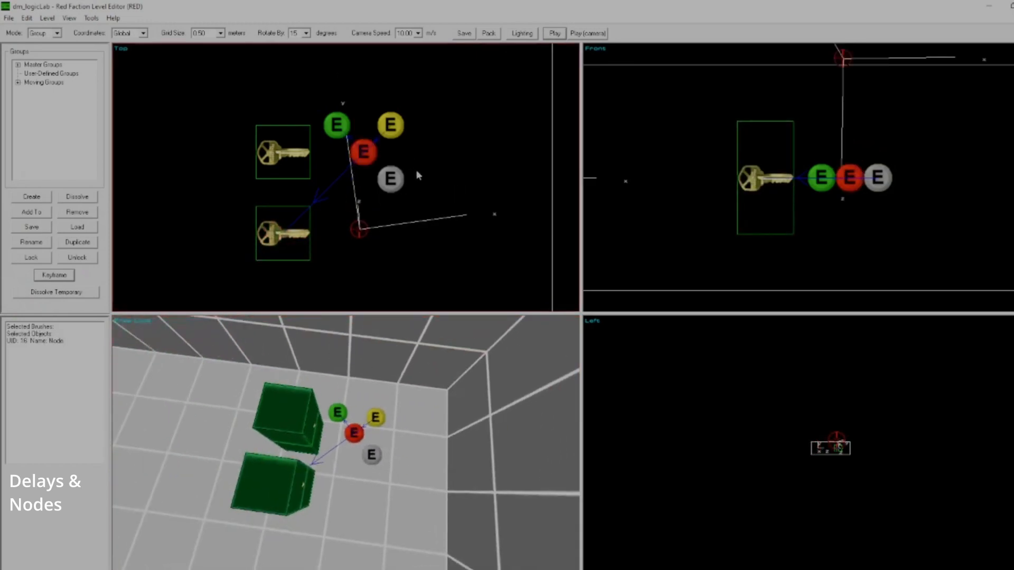
Step: Cut and repaste the Node event to the right of the Delay event, and move the When_Dead event upward in the top view
key("ctrl+x")
key("ctrl+v")
key("Right")
key("Right")
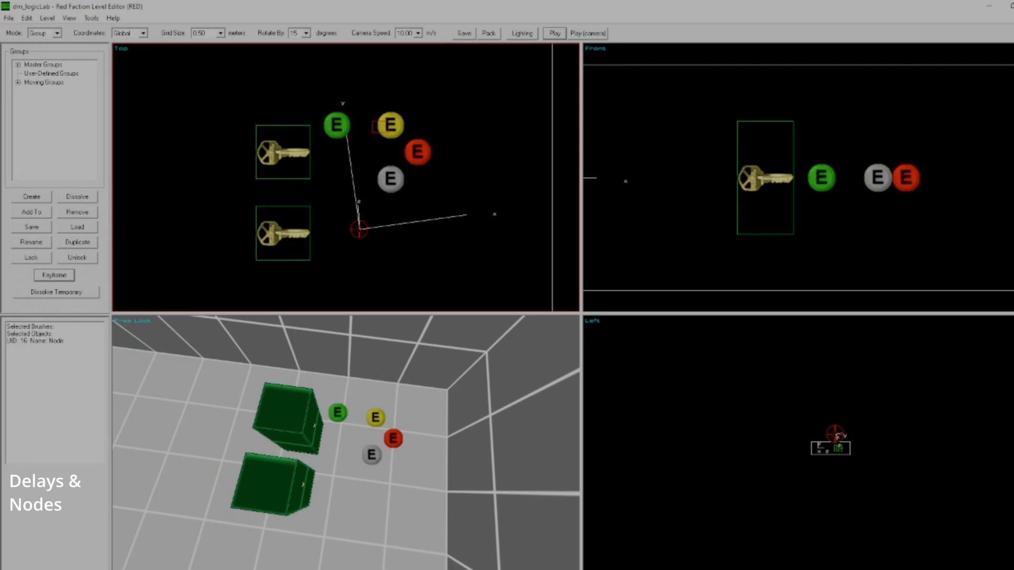
left_click(385, 128)
key("Up")
key("Up")
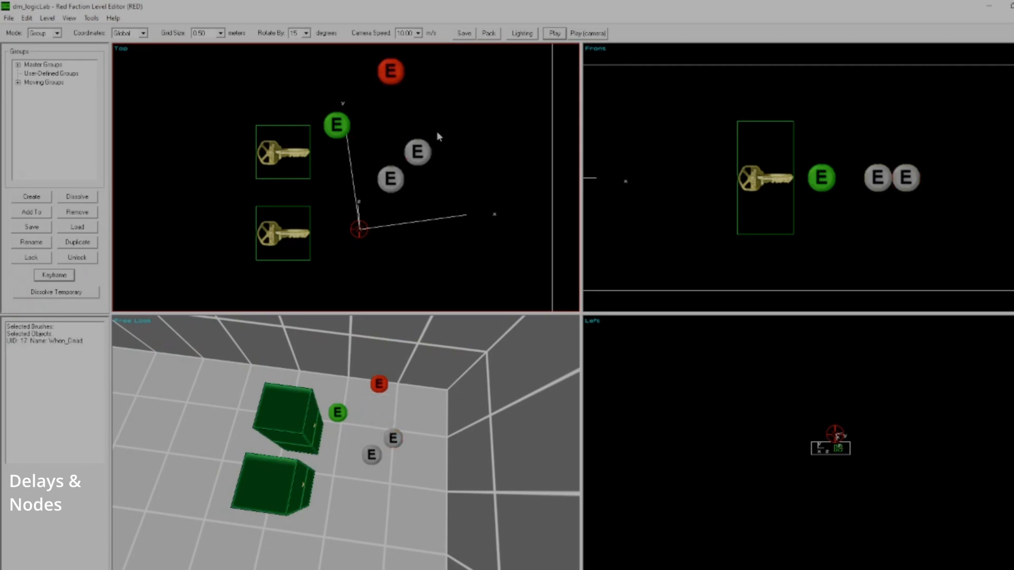
Step: Move the Delay event directly below the Cyclic_Timer event beside the upper pillar in the top view
scroll(437, 134, "down", 3)
scroll(437, 136, "up", 3)
left_click(378, 186)
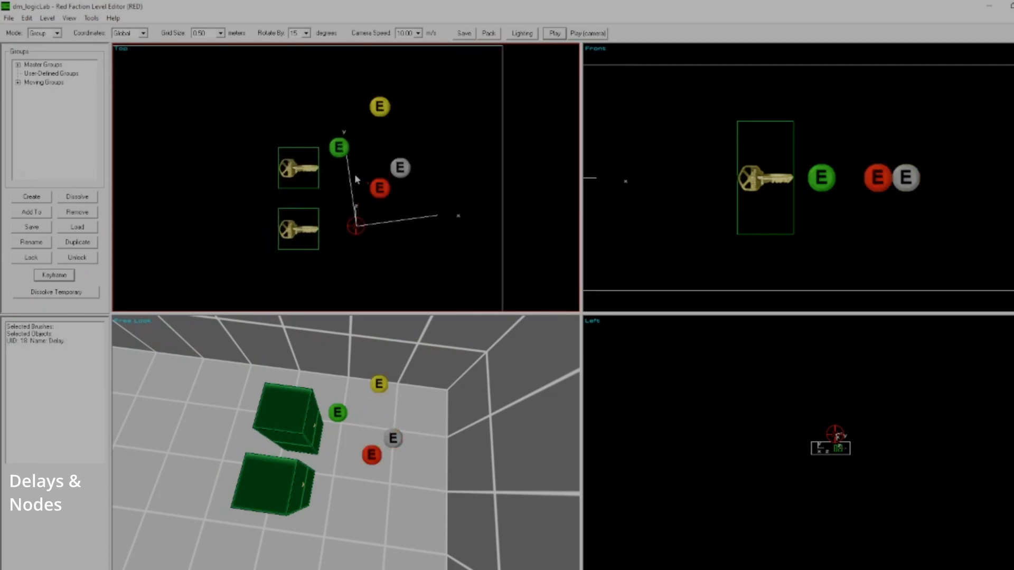
key("Left")
key("Left")
key("Up")
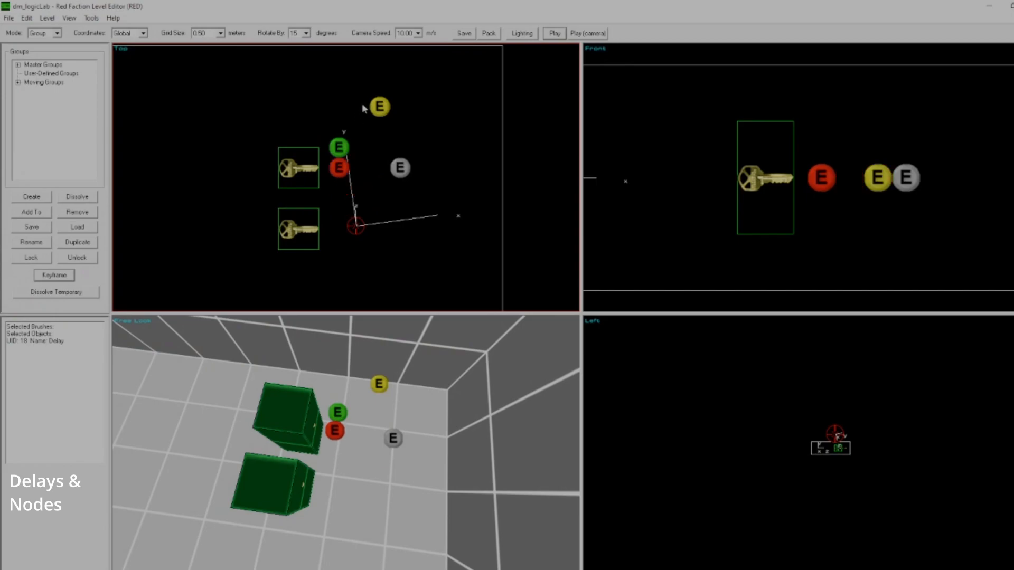
Step: Move the When_Dead event up and right, near the room's upper-right corner in the top view
left_click(379, 112)
key("Up")
key("Up")
key("Right")
key("Right")
key("Right")
key("Right")
key("Up")
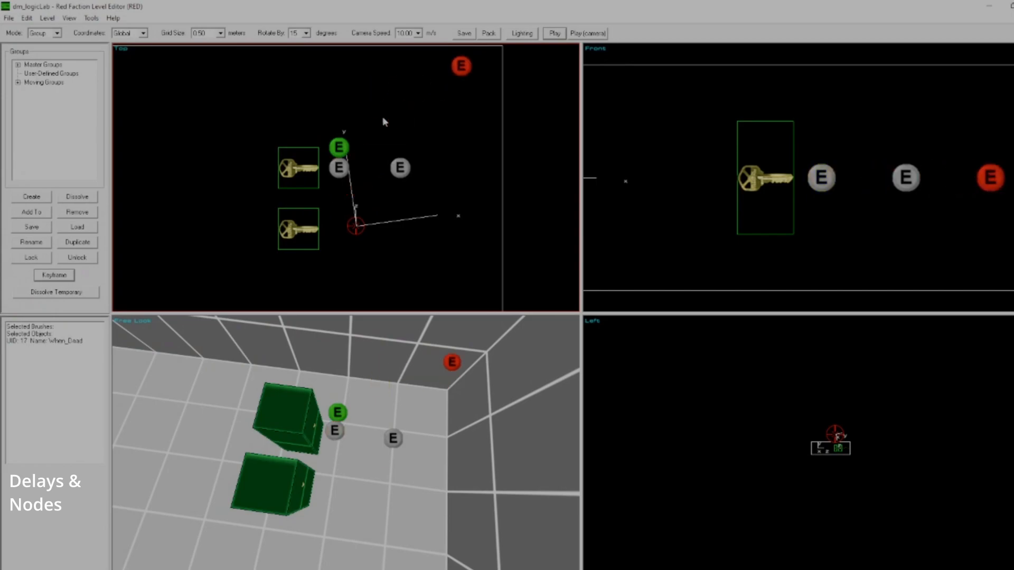
Step: Copy the Node event and place the duplicate directly below the When_Dead event in the top view
left_click(400, 168)
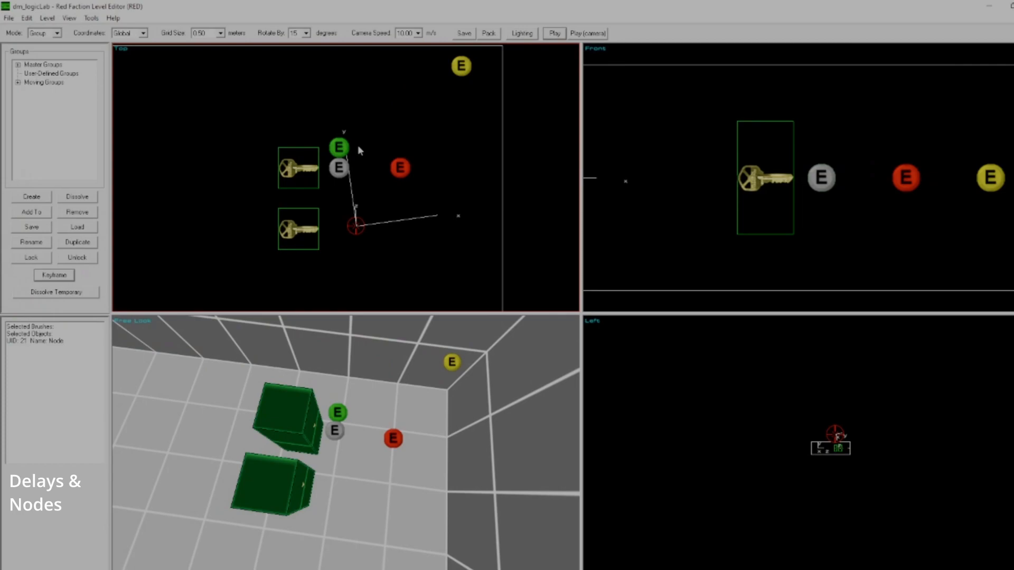
key("ctrl+c")
key("ctrl+v")
key("Up")
key("Up")
key("Up")
key("Right")
key("Right")
key("Right")
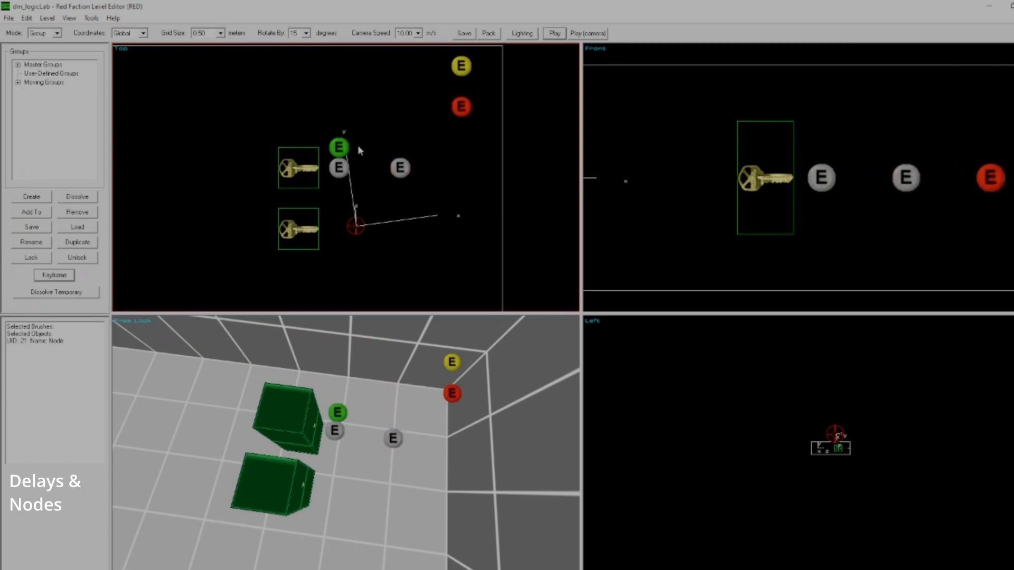
Step: Paste four more Node events, spacing them evenly leftward to form a horizontal row of five below the When_Dead event
key("ctrl+v")
key("Left")
key("Left")
key("ctrl+v")
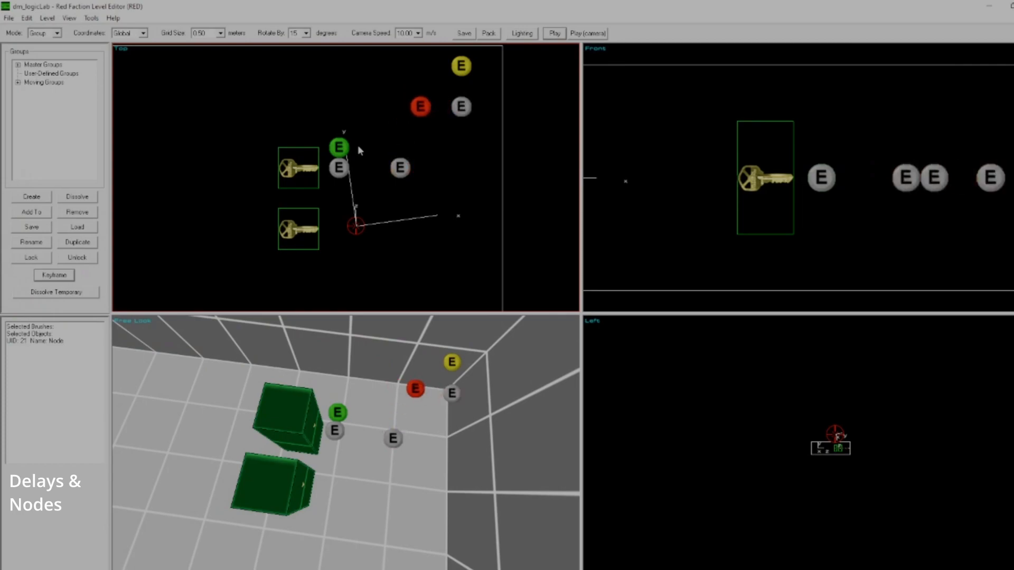
key("Left")
key("Left")
key("ctrl+v")
key("Left")
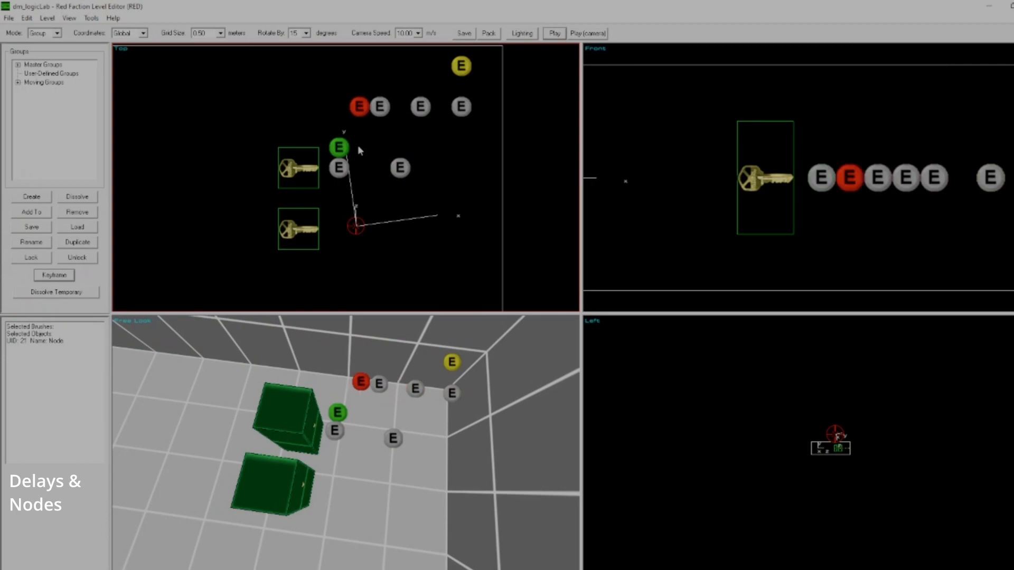
key("Left")
key("ctrl+v")
key("Left")
key("Left")
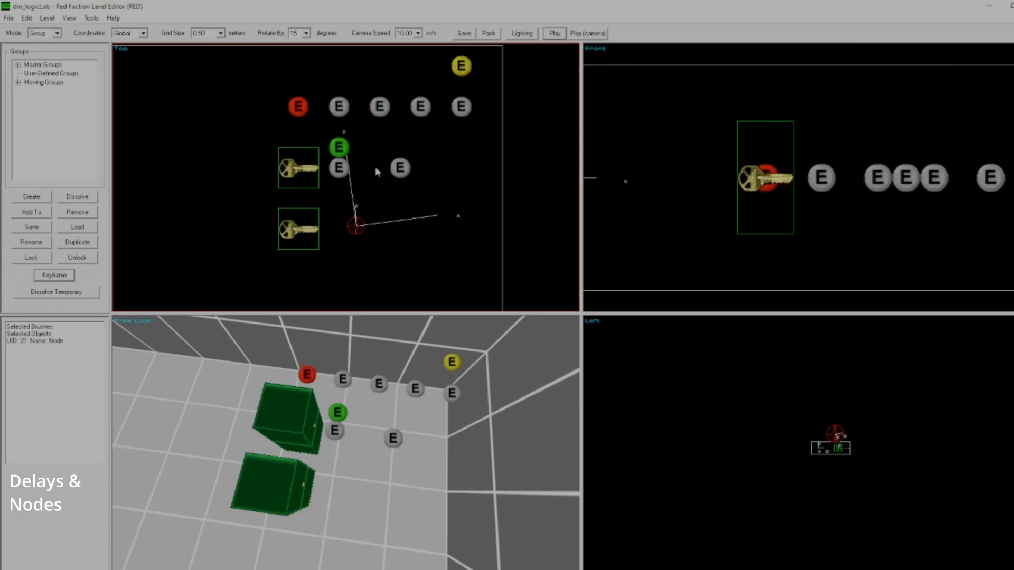
Step: Link the When_Dead event to each of the five Node events in the row
left_click(463, 66)
left_click(465, 104, "ctrl")
left_click(462, 66)
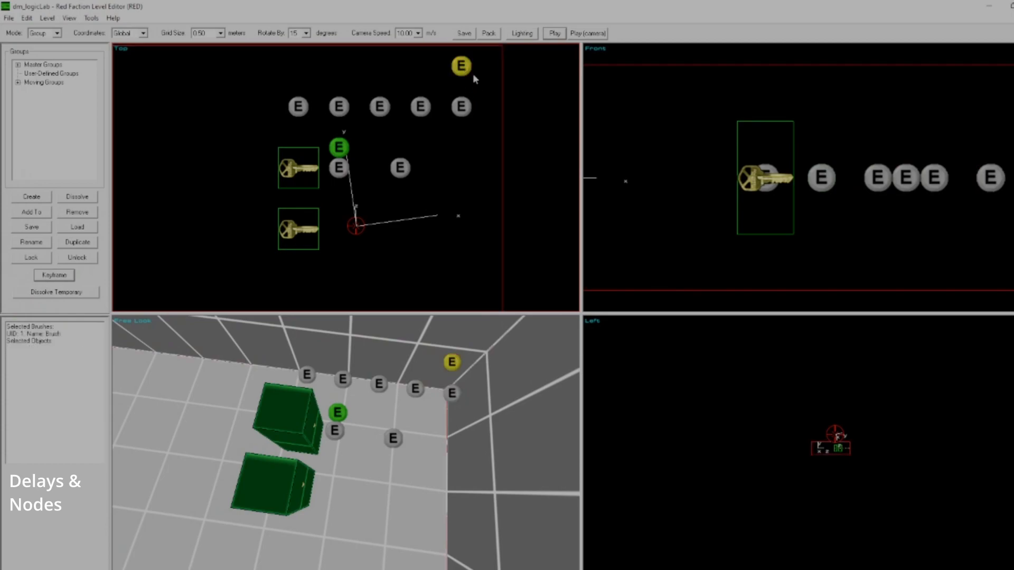
left_click(421, 107, "ctrl")
key("k")
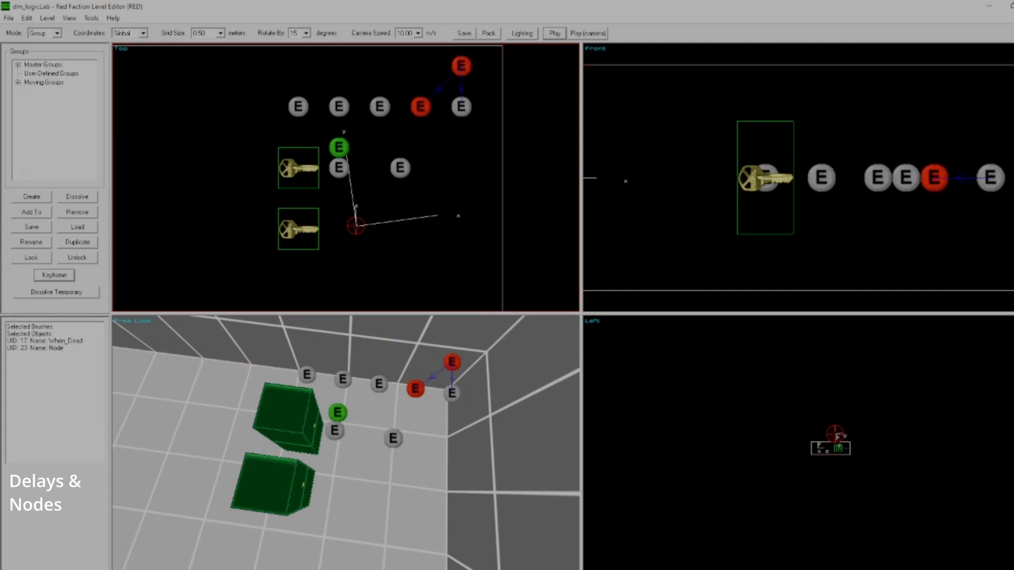
left_click(462, 66)
left_click(381, 108, "ctrl")
key("k")
left_click(456, 65)
left_click(457, 67)
left_click(339, 108, "ctrl")
left_click(458, 67)
left_click(461, 66)
left_click(298, 108, "ctrl")
left_click(408, 146)
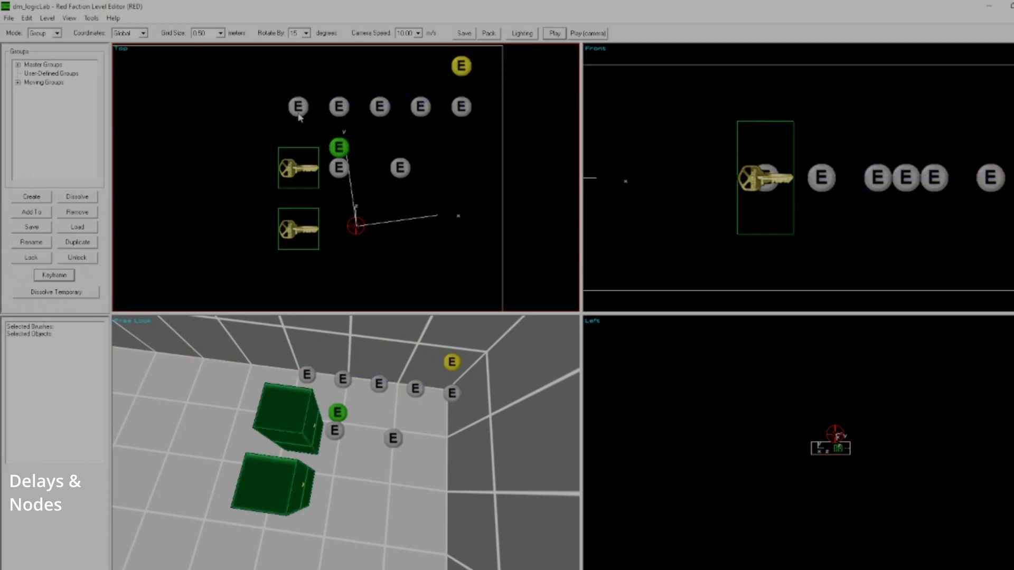
mouse_move(252, 121)
left_mouse_down()
mouse_move(319, 144)
mouse_move(264, 120)
mouse_move(244, 132)
mouse_move(283, 149)
mouse_move(286, 139)
mouse_move(279, 143)
mouse_move(290, 149)
mouse_move(279, 151)
left_mouse_up()
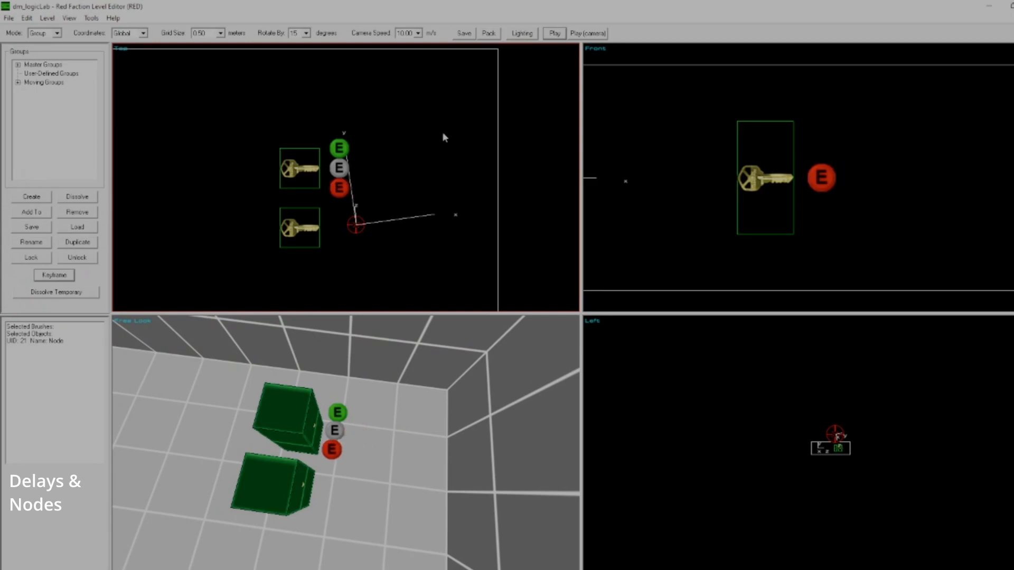
Step: Select the stacked Cyclic_Timer, Delay and Node events and move them together to the room's upper-right corner in the top view
left_click(349, 152)
left_click(337, 171)
left_click(337, 186)
left_click(337, 161)
left_click_drag(325, 203, 350, 151)
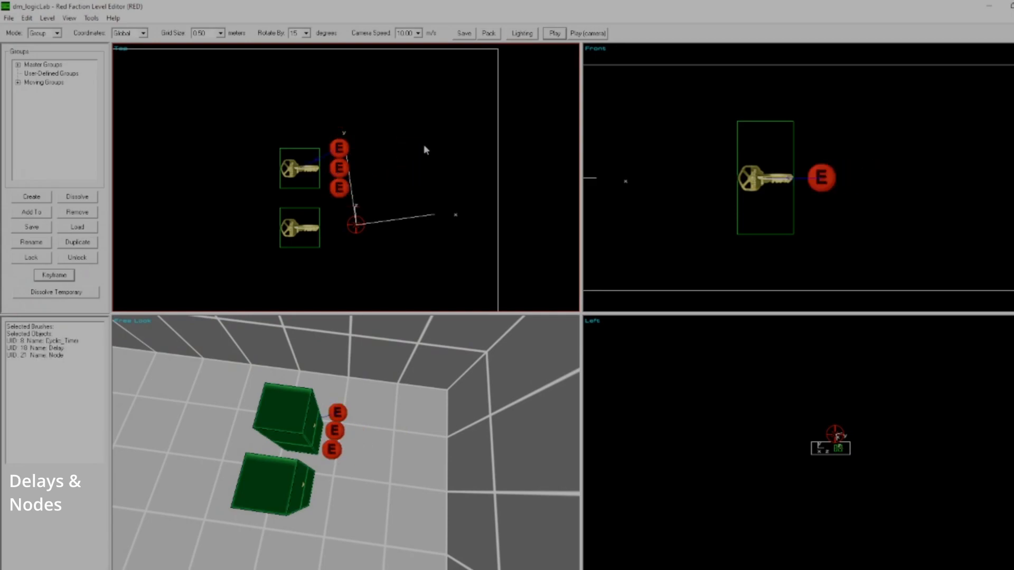
key("Right")
key("Right")
key("Right")
key("Right")
key("Right")
key("Right")
key("Right")
key("Up")
key("Up")
key("Up")
key("Up")
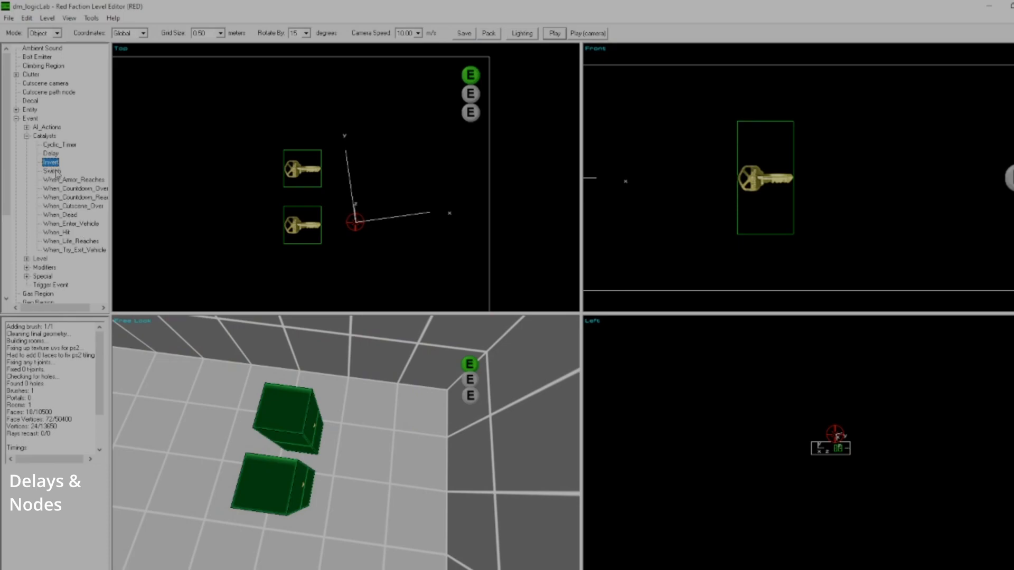
Step: Add a Switch event to the level near the lower pillar
double_click(57, 174)
key("z")
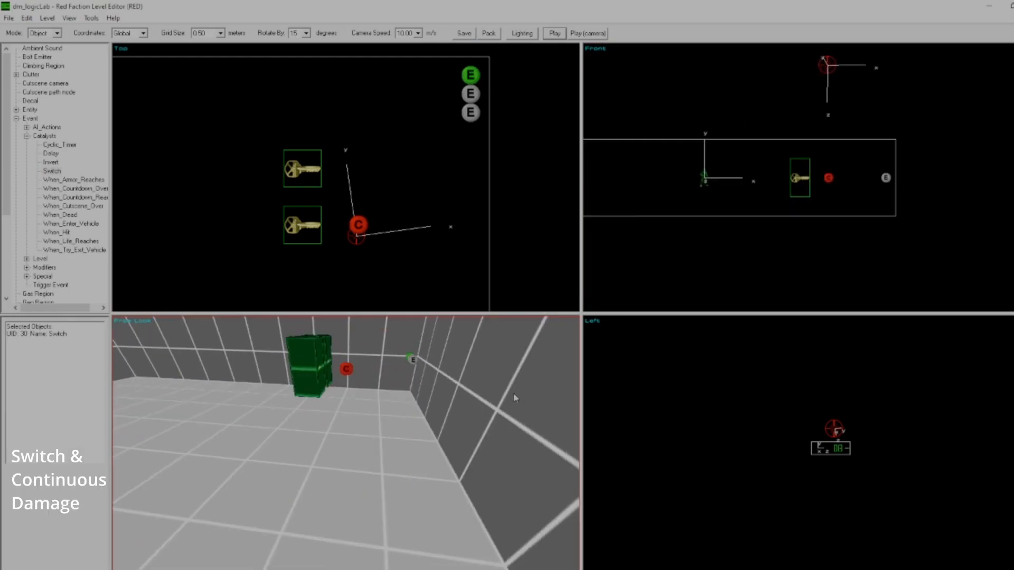
key("z")
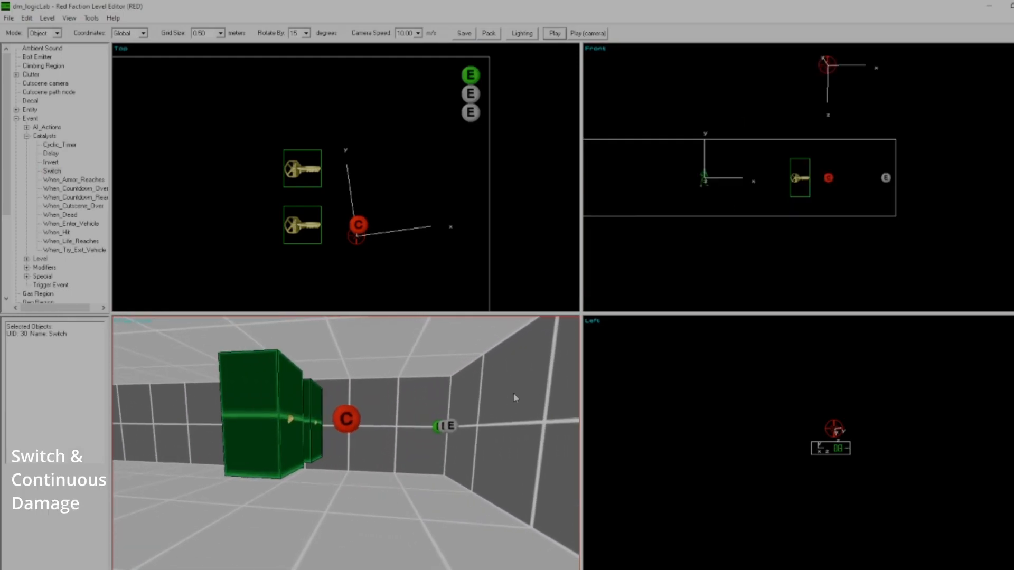
key("a")
Step: Add a Trigger Door object in the open area below and right of the Switch event in the top view
left_click(17, 119)
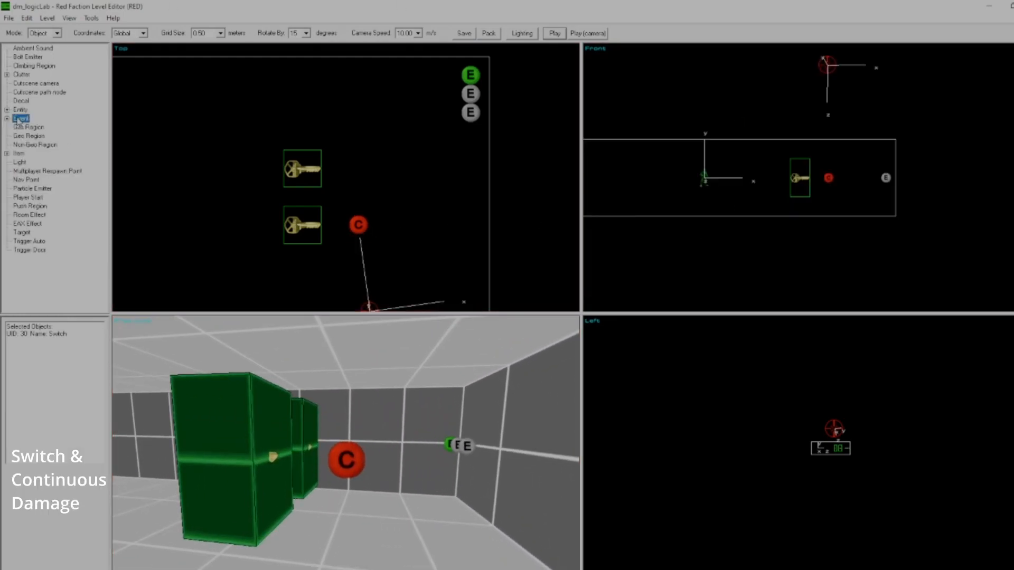
double_click(29, 250)
scroll(457, 220, "down", 1)
key("g")
key("o")
scroll(452, 224, "down", 1)
scroll(452, 224, "down", 2)
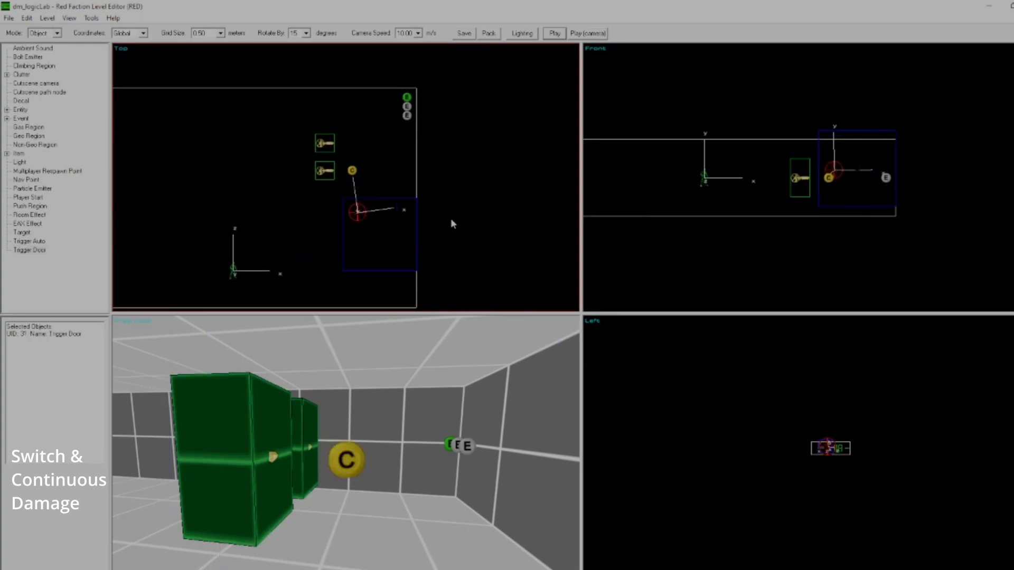
Step: Move the Switch event right until it lines up vertically with the Trigger Door in the top view
left_click(353, 171)
scroll(381, 167, "up", 1)
scroll(382, 172, "up", 1)
scroll(375, 169, "up", 1)
key("Right")
key("Right")
key("Right")
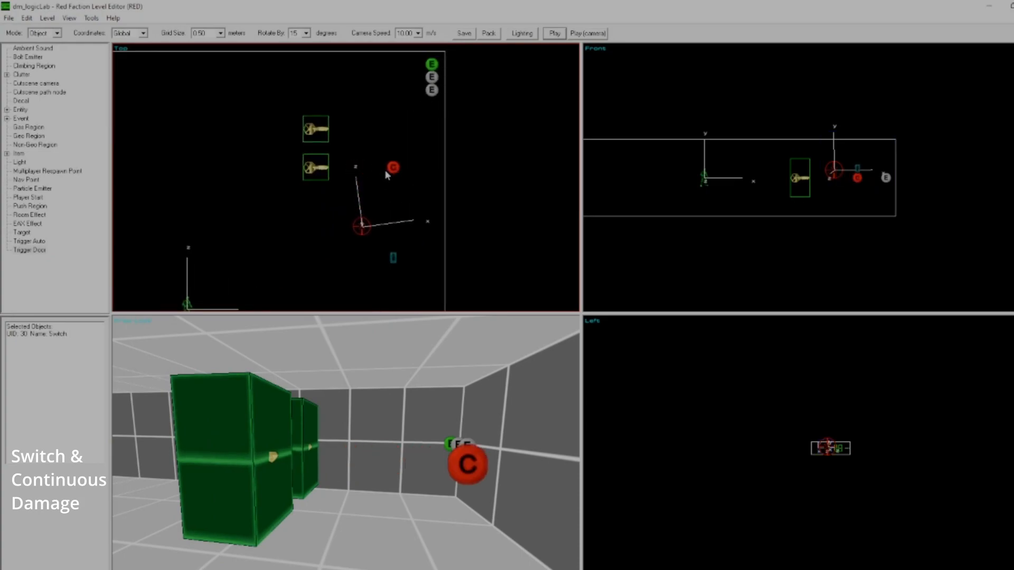
Step: Find the Continuous_Damage modifier among the event types and add it to the level
left_click(7, 118)
left_click(26, 136)
left_click(26, 137)
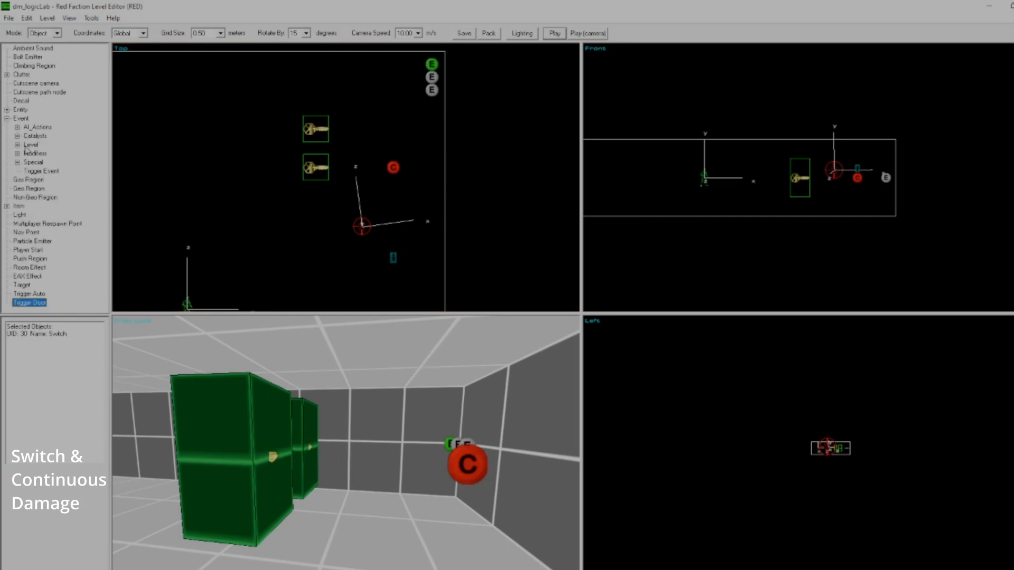
left_click(17, 145)
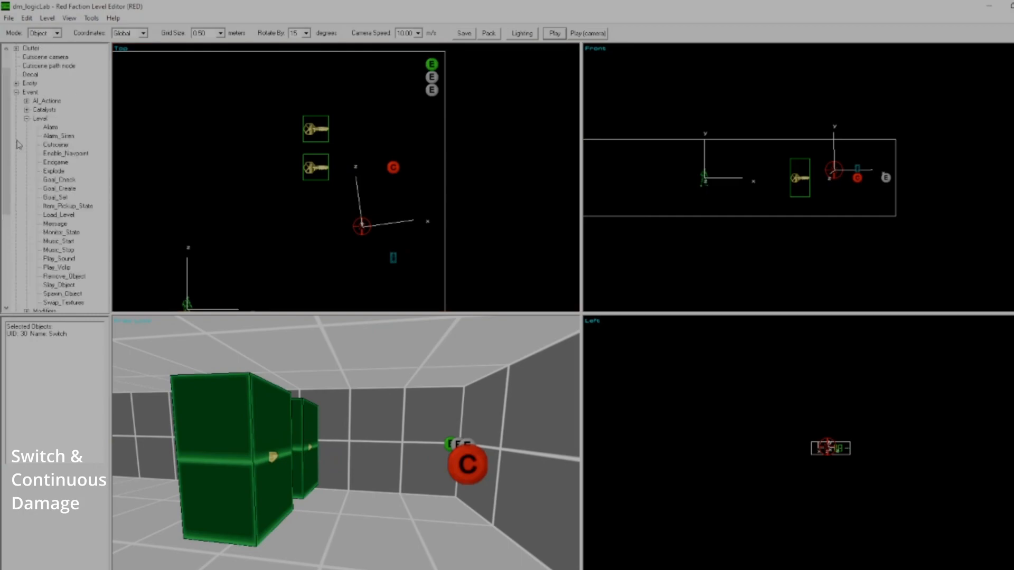
left_click(28, 119)
left_click(17, 144)
left_click(27, 120)
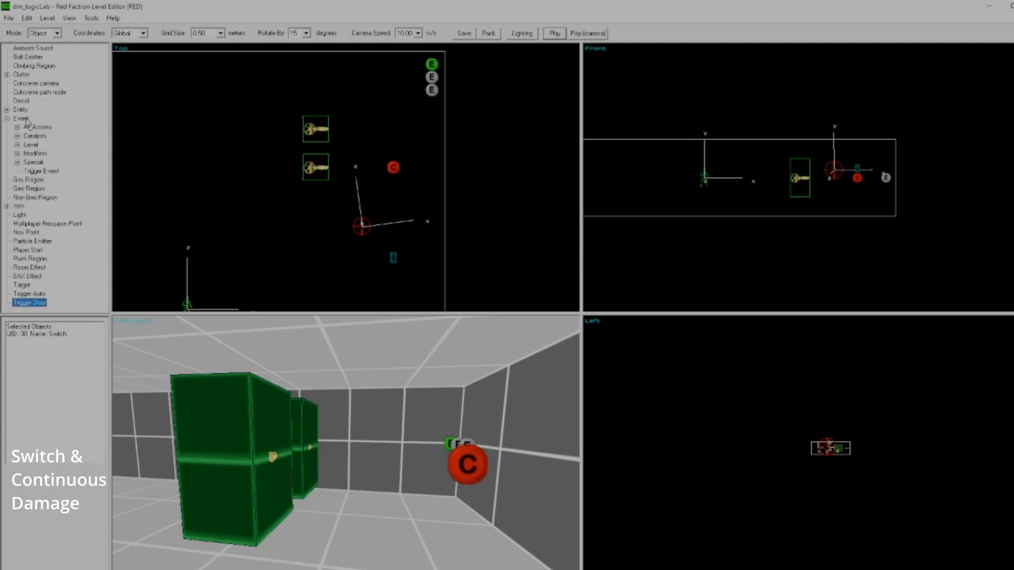
left_click(17, 154)
double_click(60, 94)
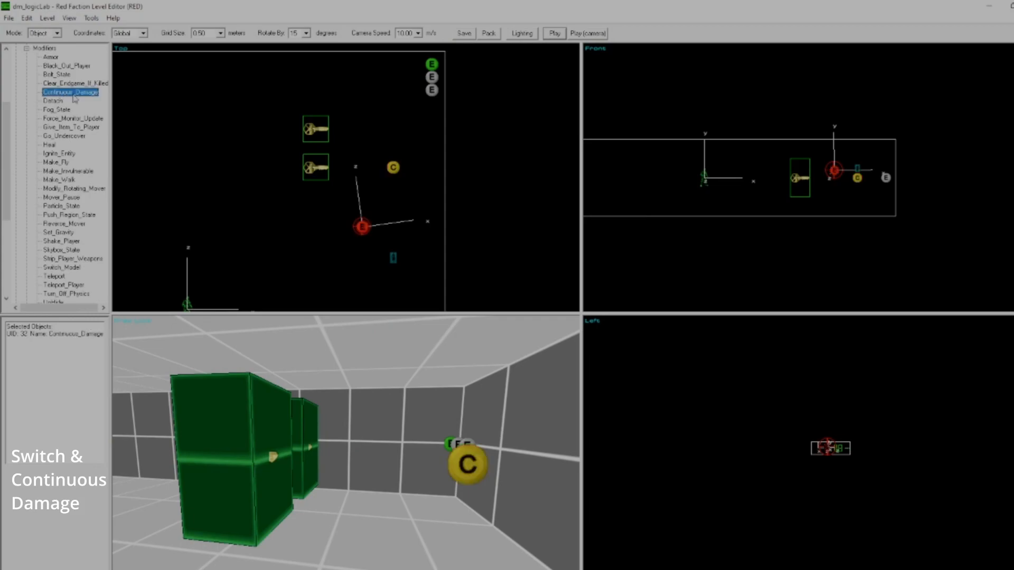
Step: Move the Continuous_Damage event to the right-hand side of the Switch event in the top view
key("Up")
key("Right")
key("Right")
key("Right")
key("Right")
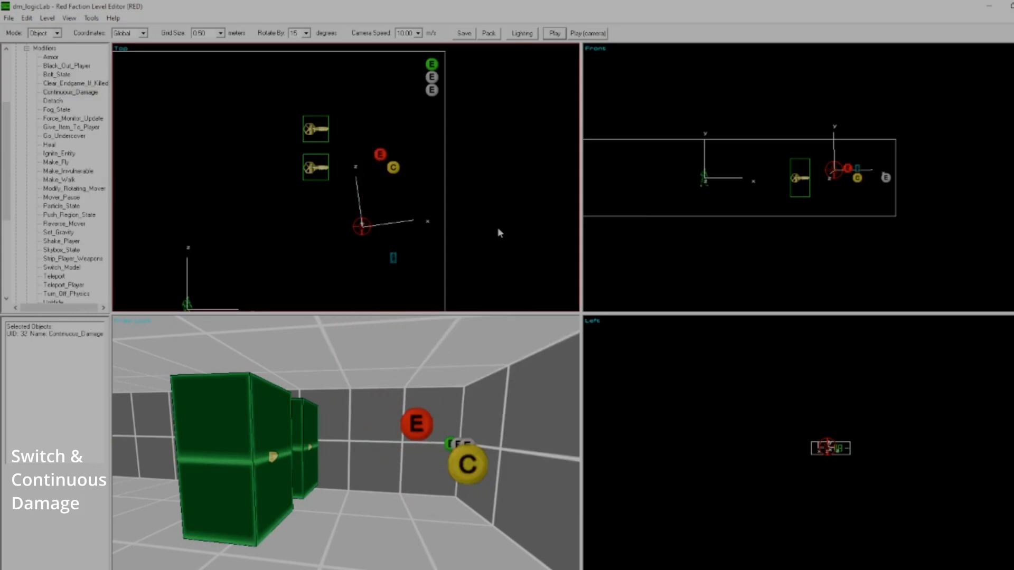
Step: Select the Switch and Continuous_Damage events and move them down together, closer to the Trigger Door in the top view
left_click(393, 258)
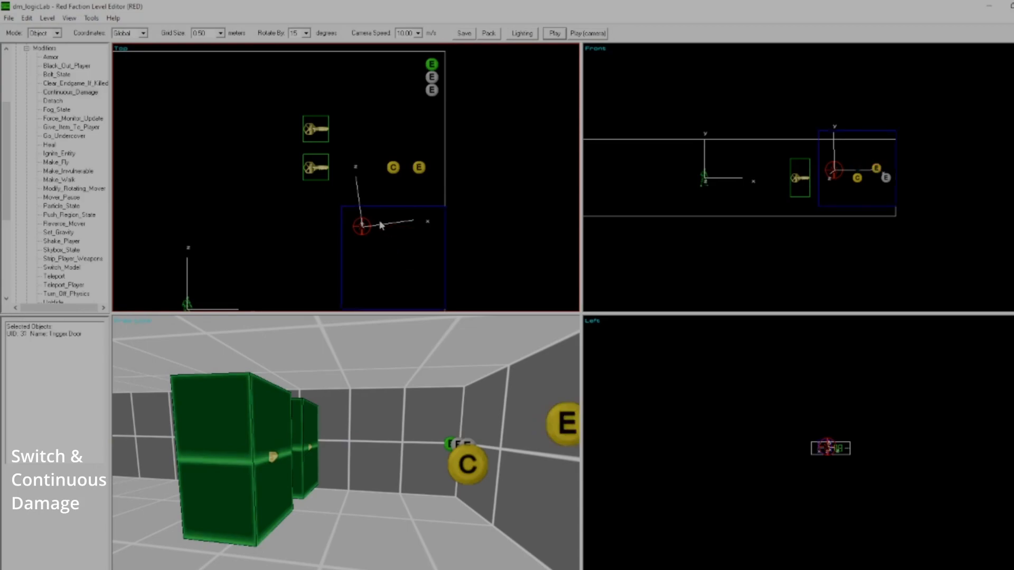
left_click_drag(443, 185, 372, 159)
key("Down")
key("Down")
key("Down")
key("Down")
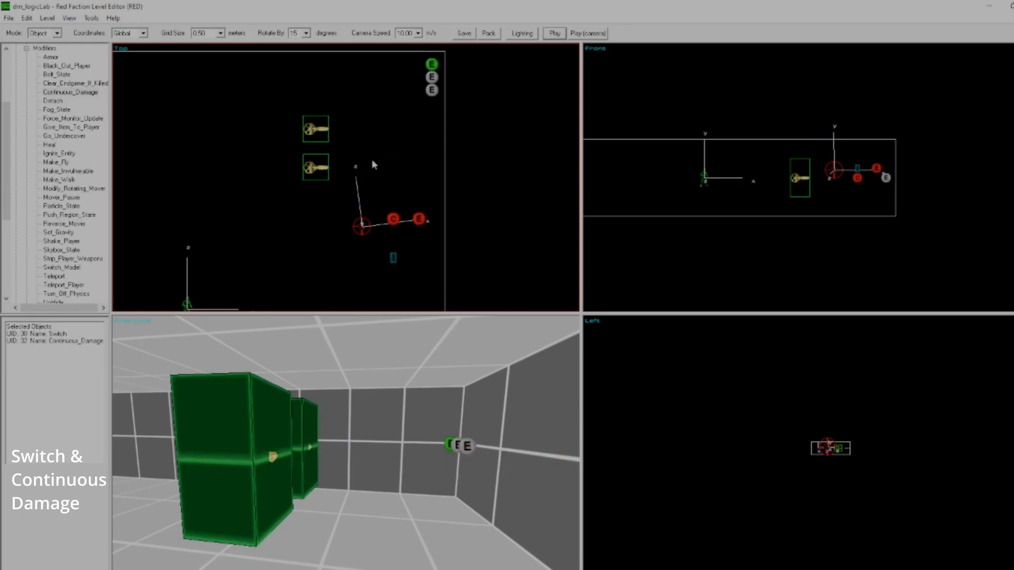
Step: Inspect the arrangement of the Trigger Door, Switch and Continuous_Damage events in the 3D view, and select the Switch event
key("z")
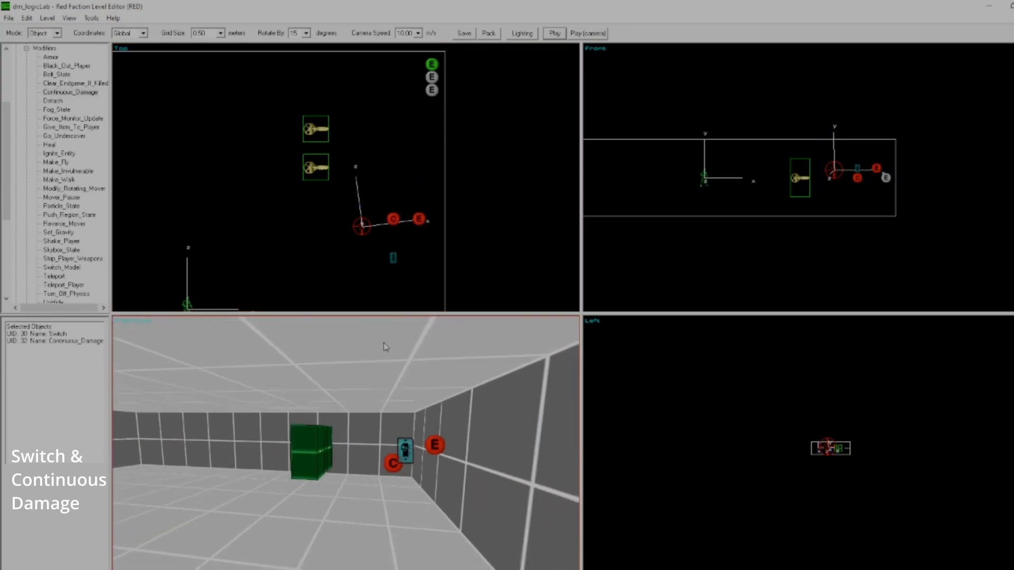
key("KP_8")
key("KP_2")
key("KP_Subtract")
key("KP_8")
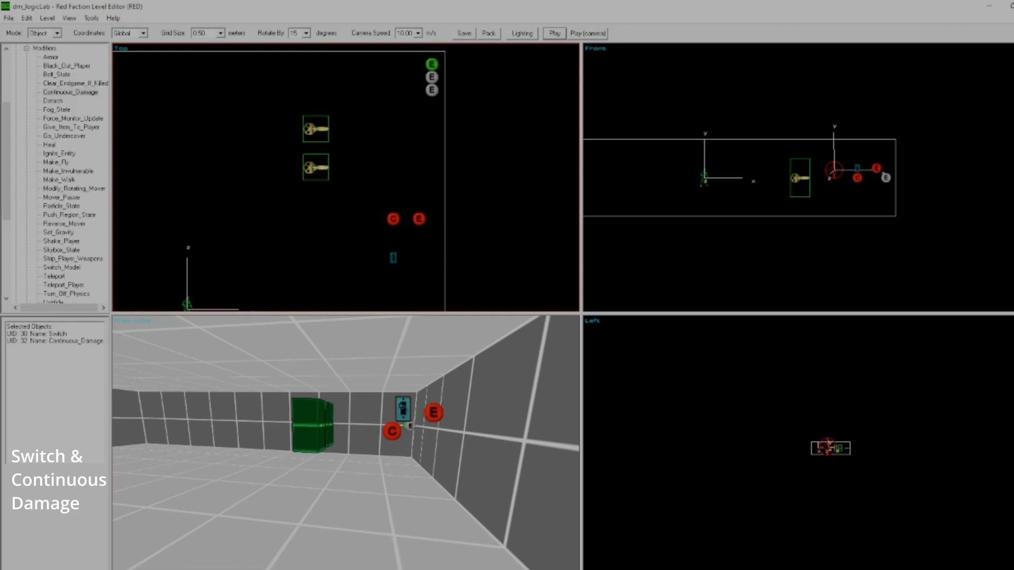
left_click(393, 219)
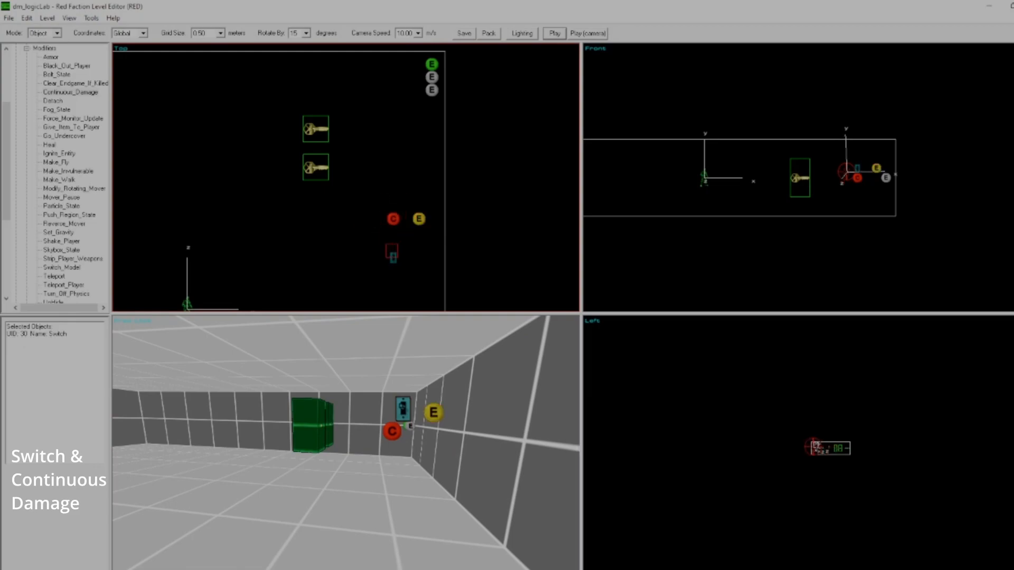
left_click(381, 225)
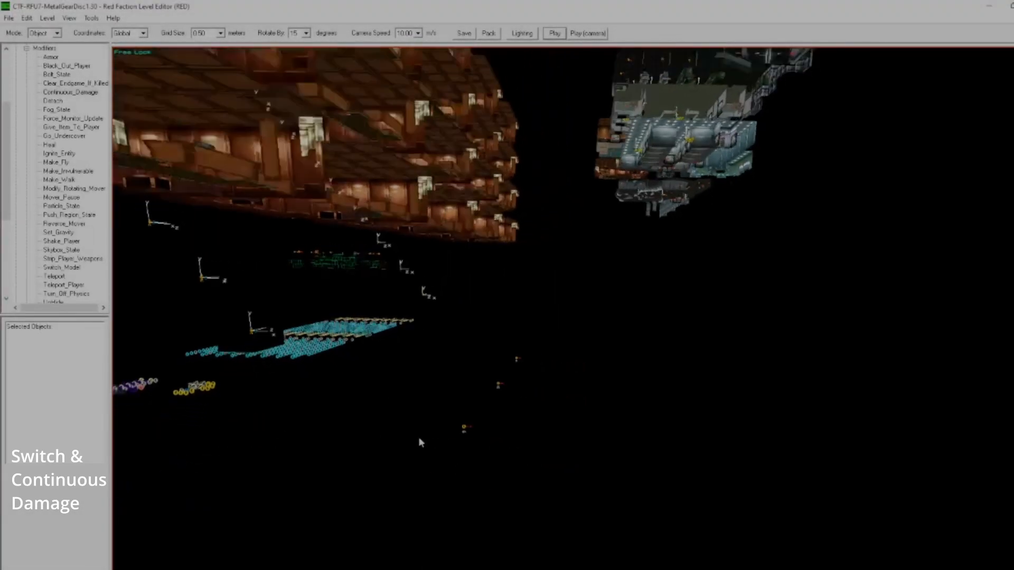
Step: Tour the CTF-RFU7-MetalGearDisc1.30 level in the 3D view, examining its hangars, cell blocks and the event markers inside the rooms
key("z")
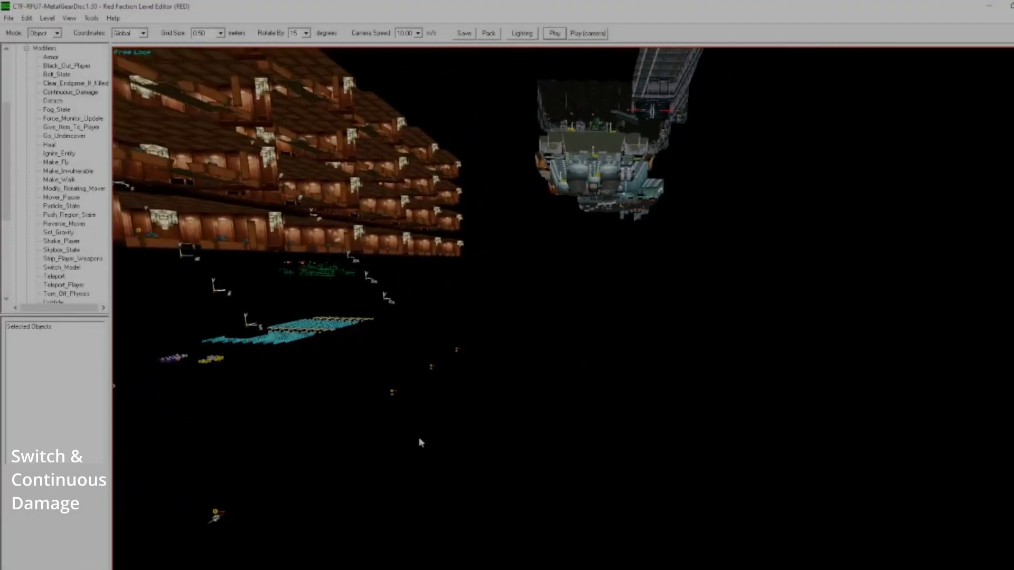
key("z")
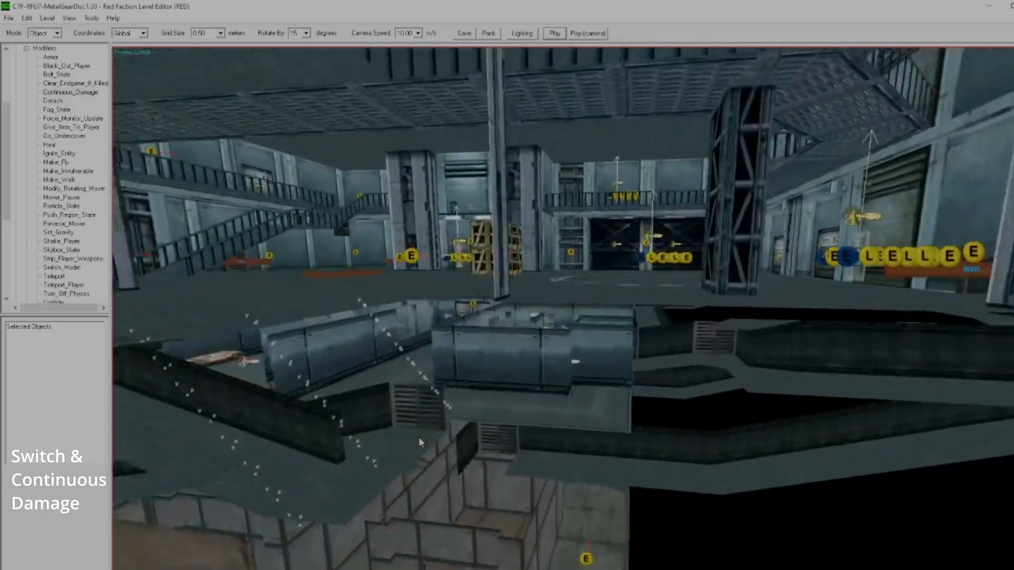
key("a")
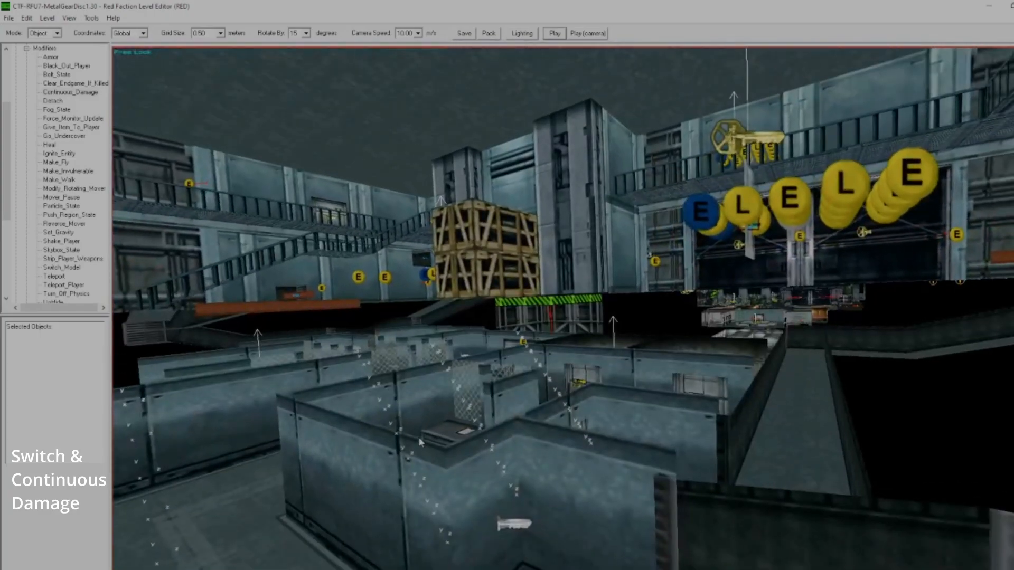
key("z")
key("z")
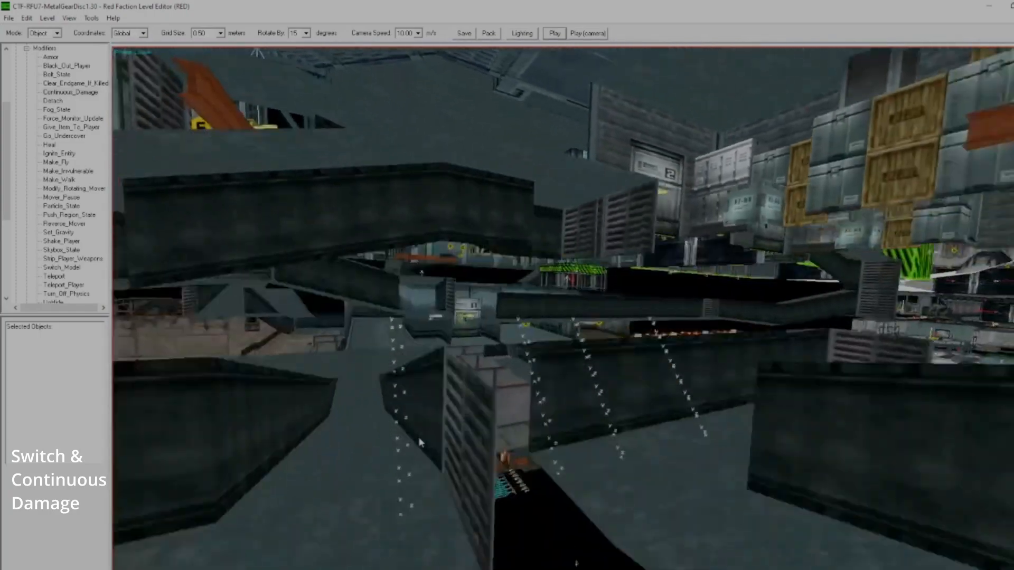
key("a")
key("z")
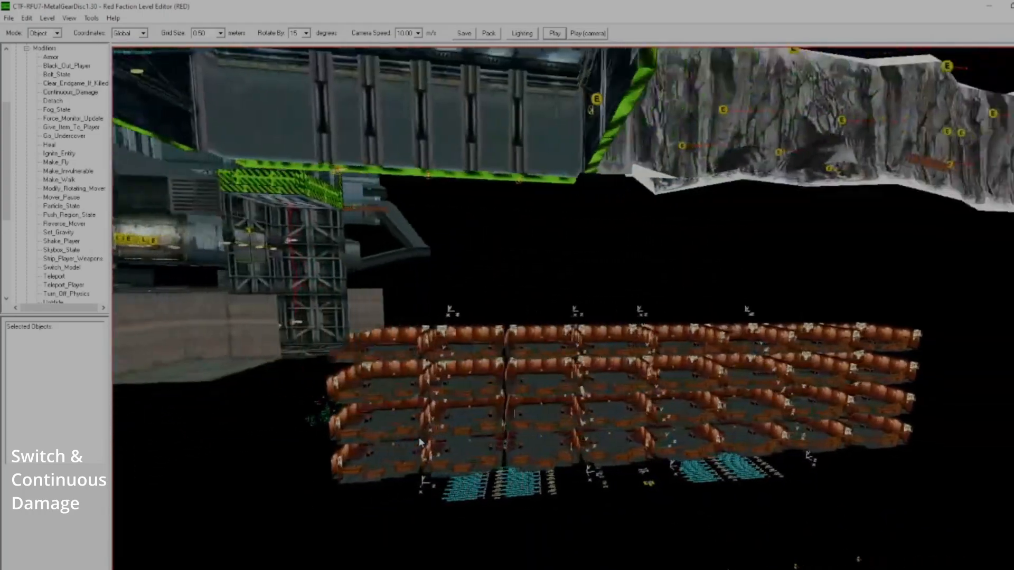
key("a")
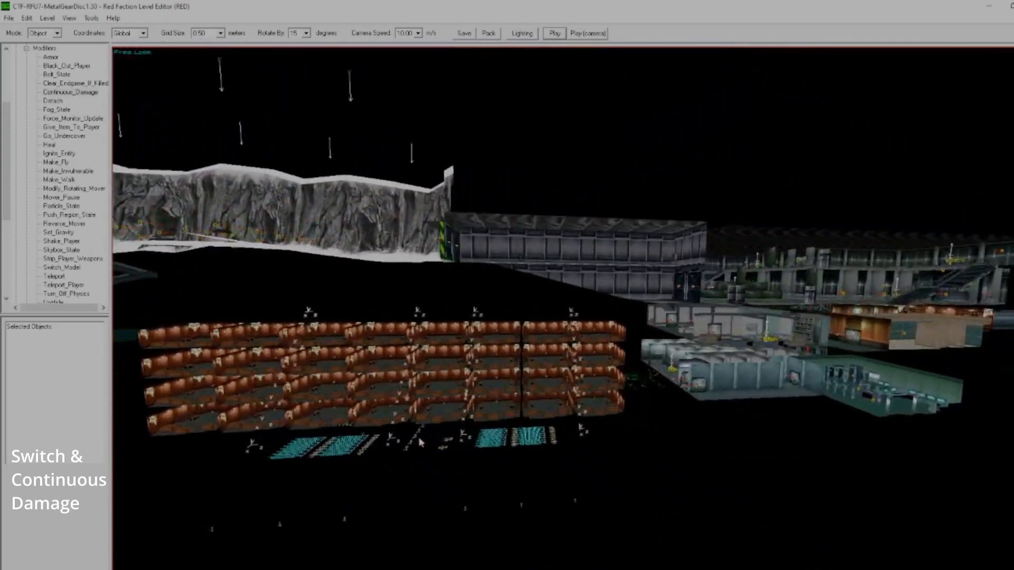
key("a")
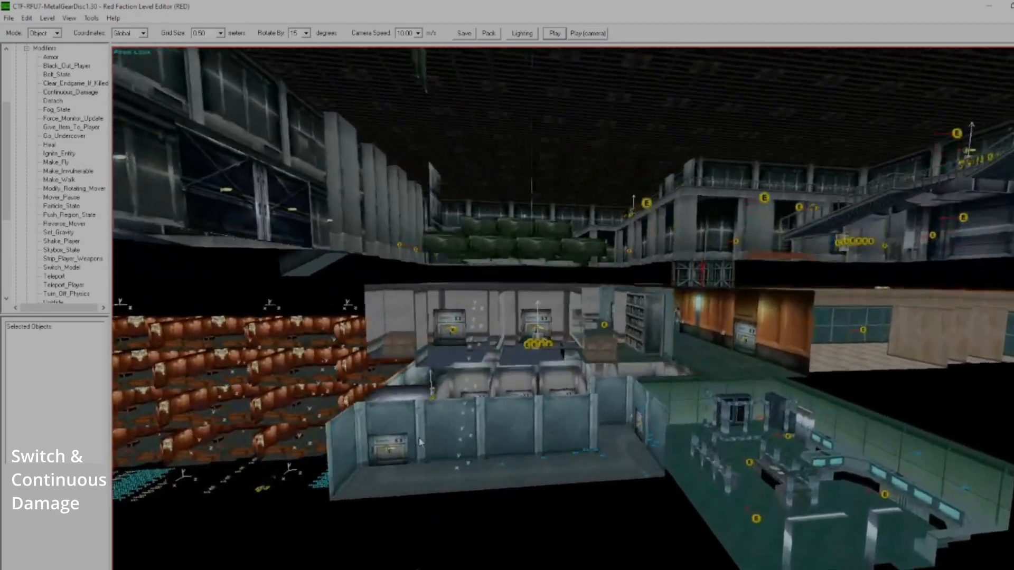
key("z")
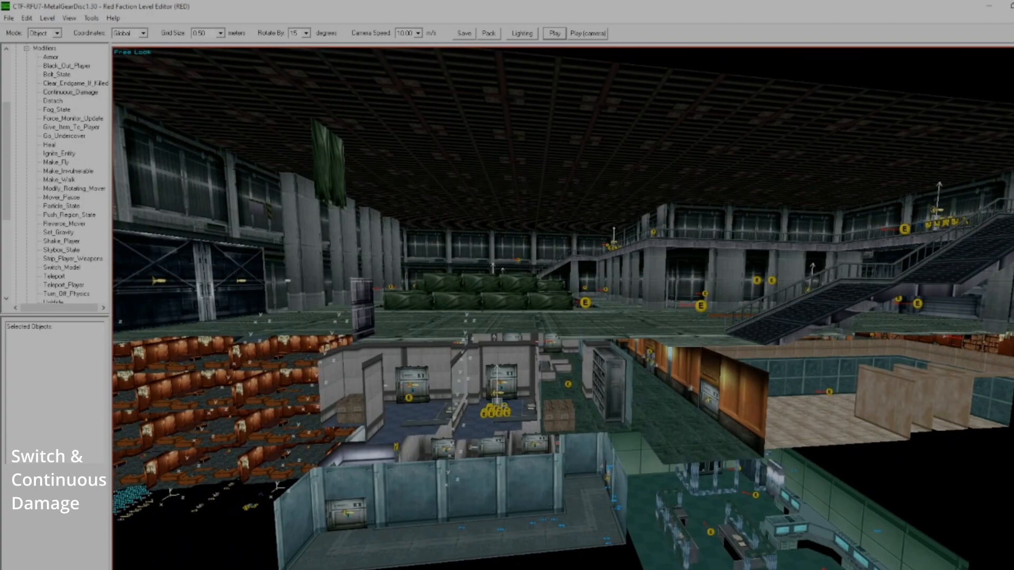
key("z")
key("KP_4")
Step: Find the flooded stone room with the FX marker and its nearby Switch event in the 3D view
key("a")
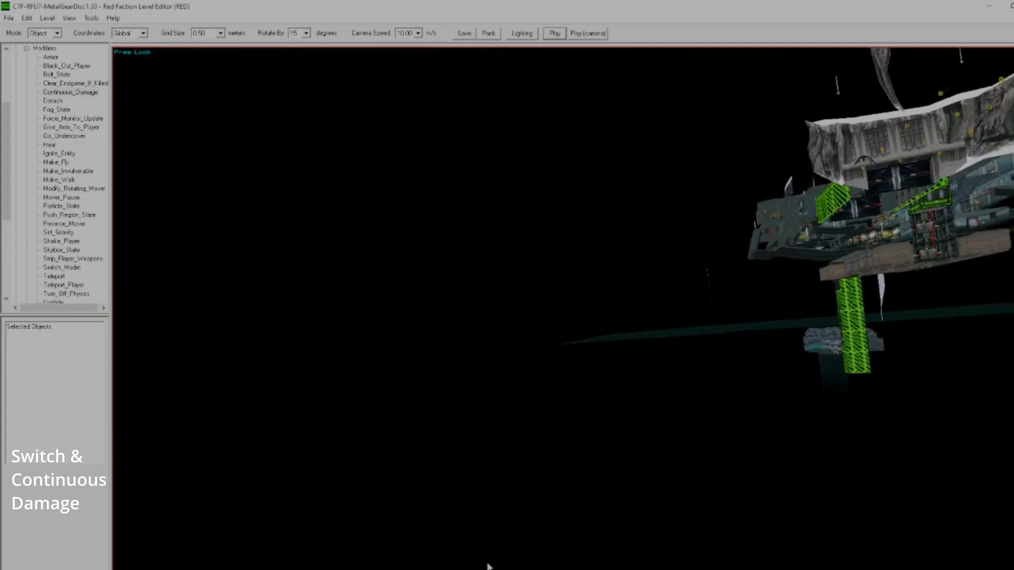
key("KP_6")
key("a")
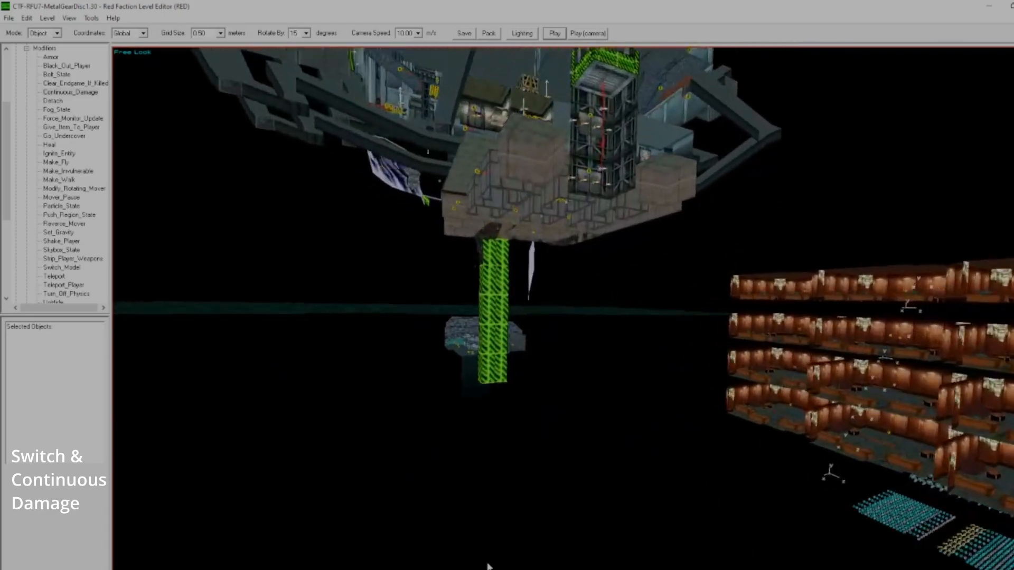
key("a")
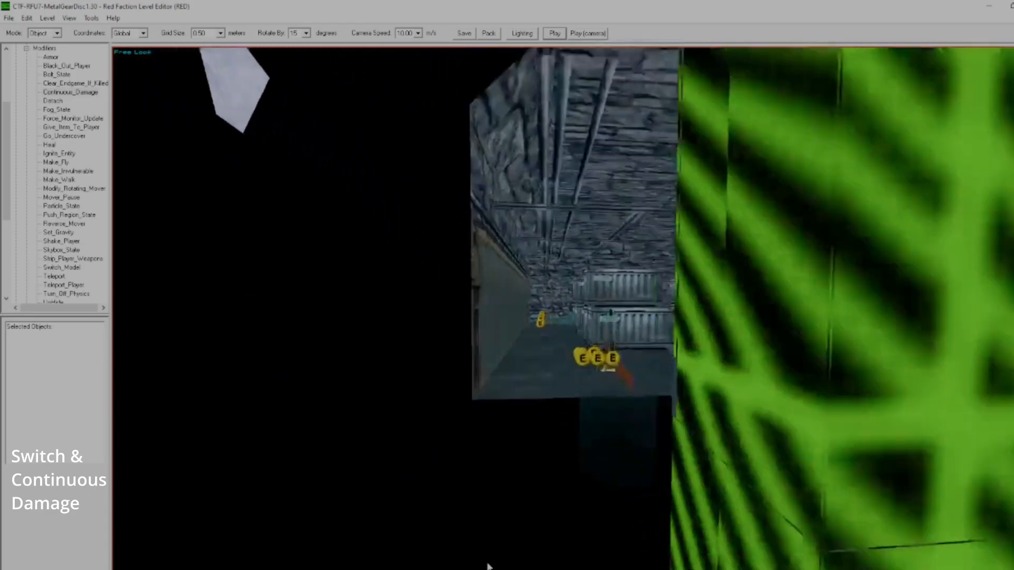
key("a")
key("KP_6")
key("KP_4")
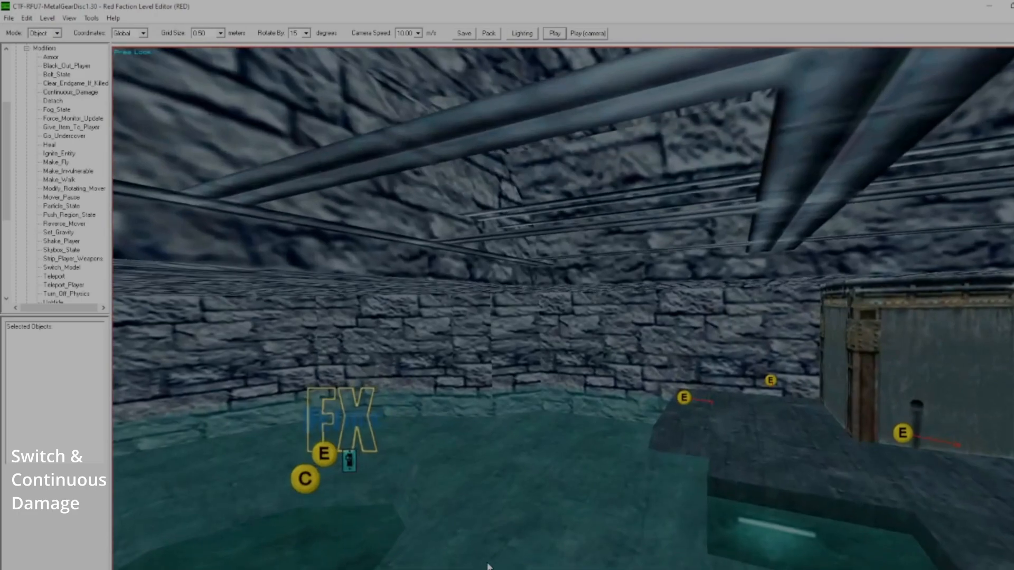
key("a")
Step: Examine the links between the Switch event, the wall switch, the Continuous_Damage event and the Trigger Door by selecting each in turn
left_click(295, 486)
key("z")
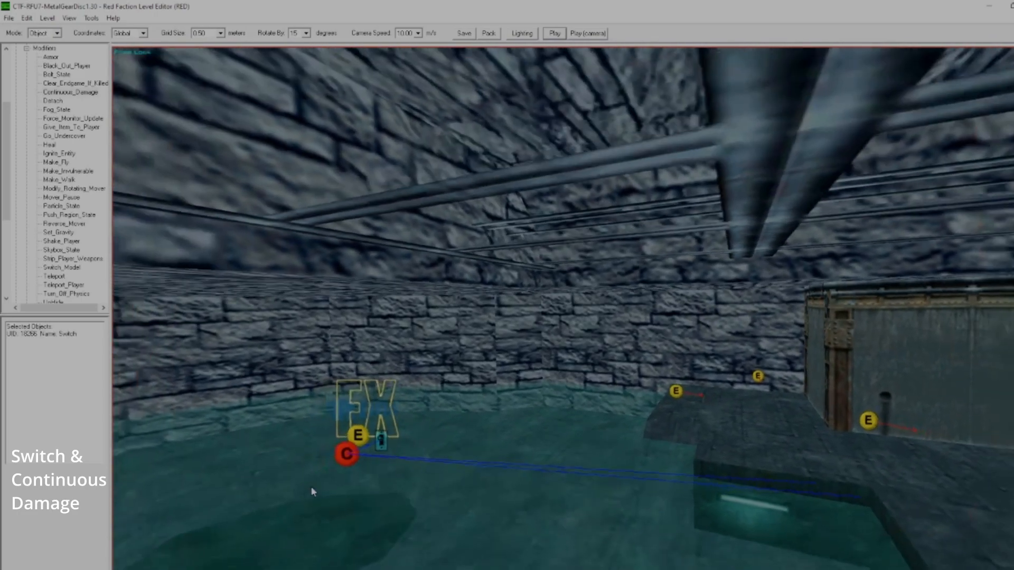
key("KP_8")
key("a")
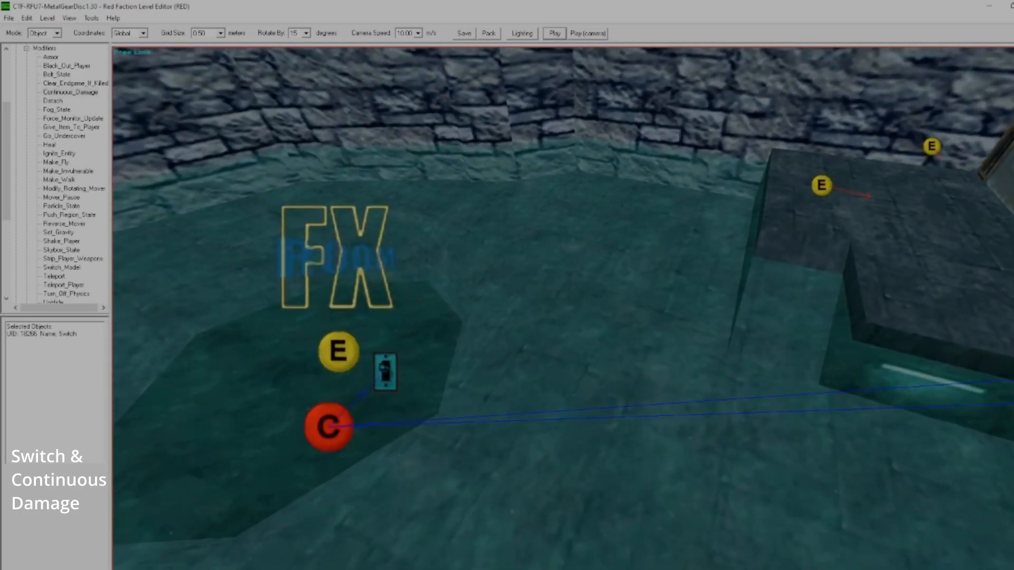
left_click(387, 380)
left_click(325, 356)
key("a")
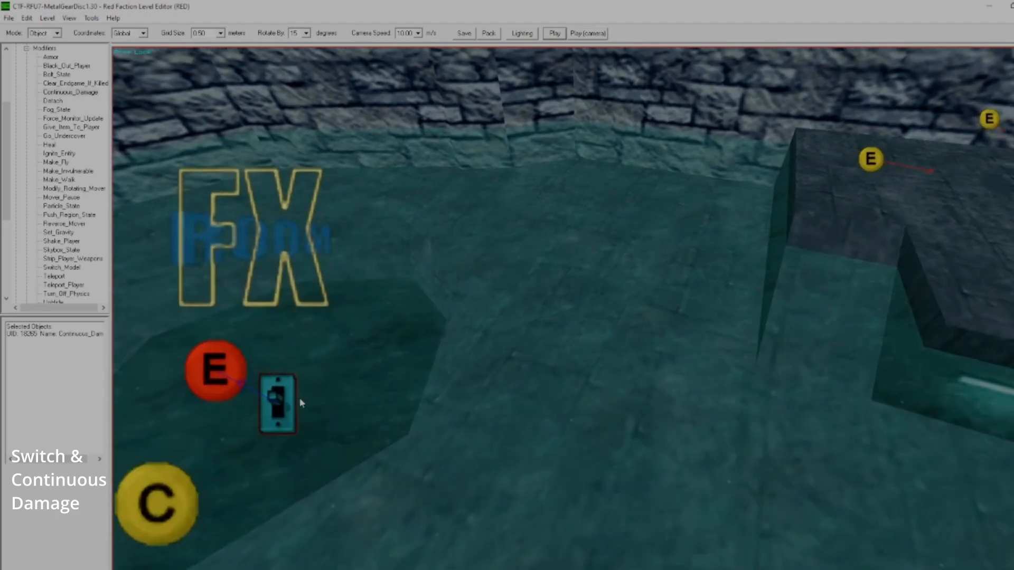
key("z")
left_click(452, 351)
key("z")
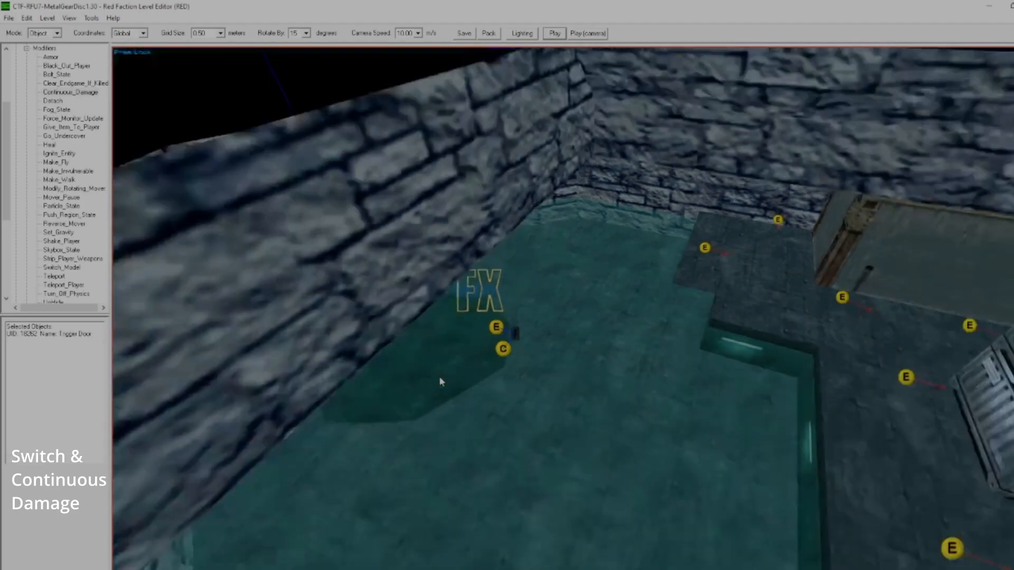
Step: Select the flooded room's Switch event and review its initial state, behavior, sound and max throws settings
key("z")
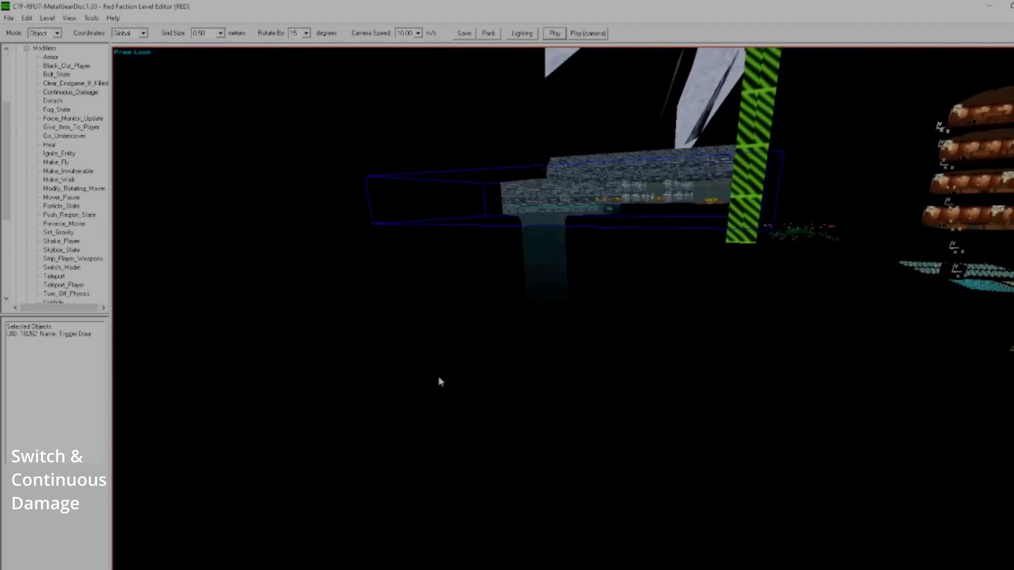
key("a")
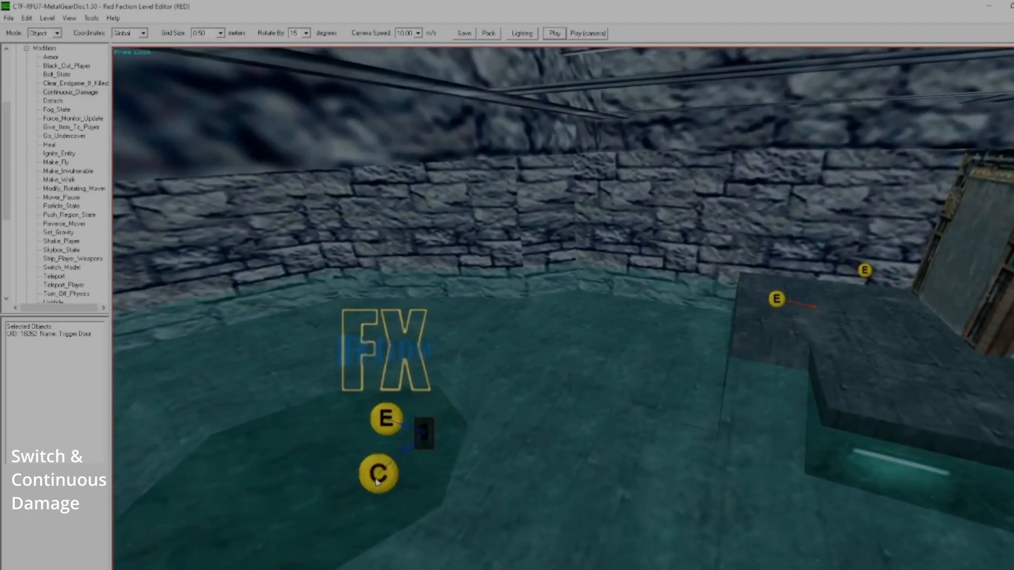
left_click(377, 483)
key("z")
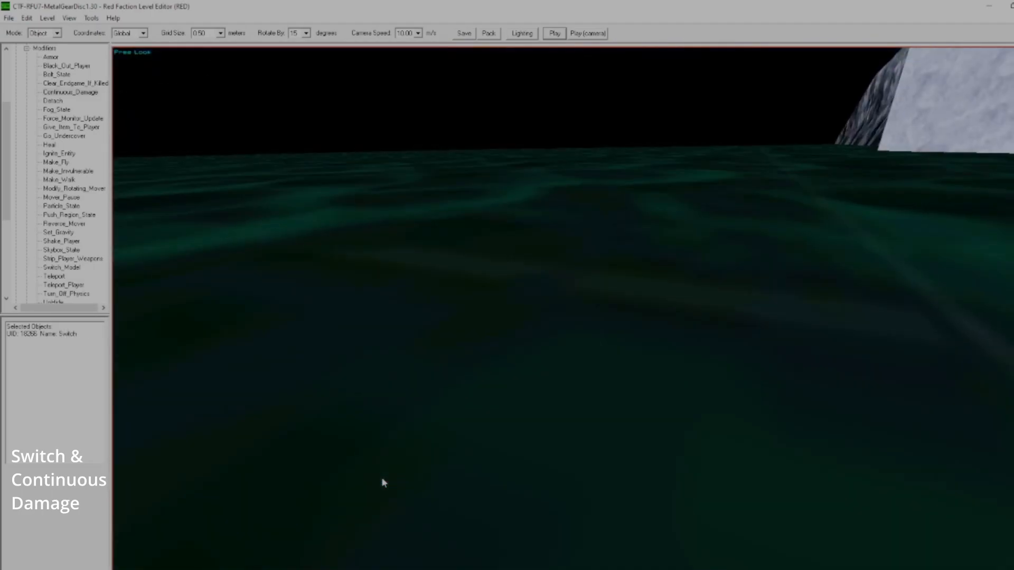
key("a")
key("p")
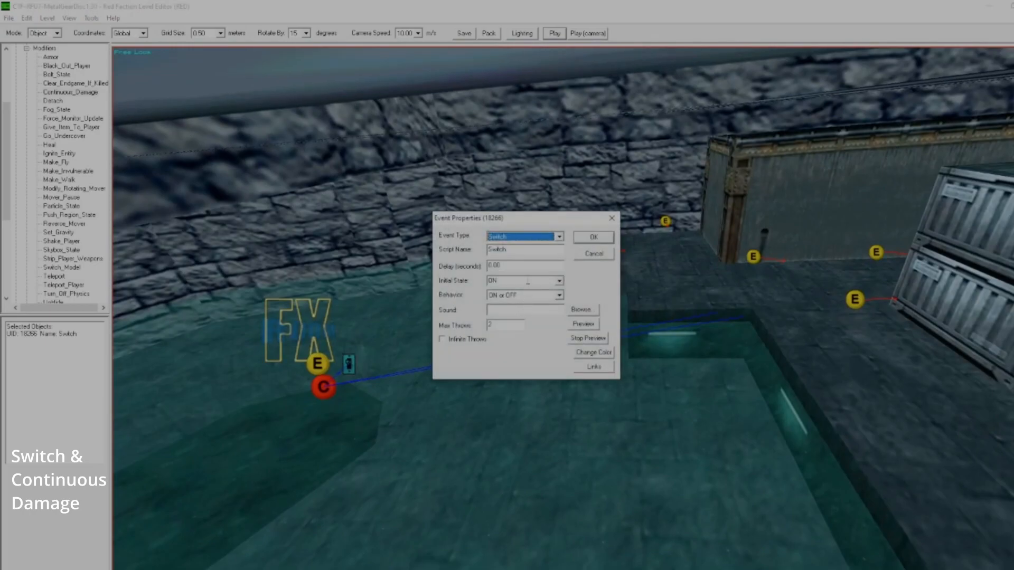
double_click(513, 326)
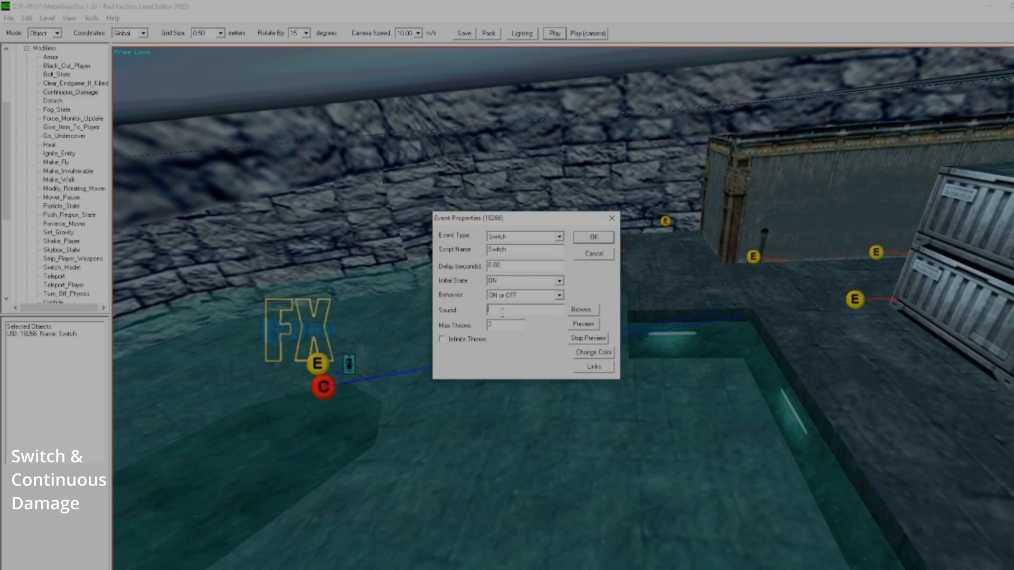
left_click(594, 238)
Step: Trace the Switch event's link lines out of the flooded room toward the event logic areas in the 3D and top views
key("a")
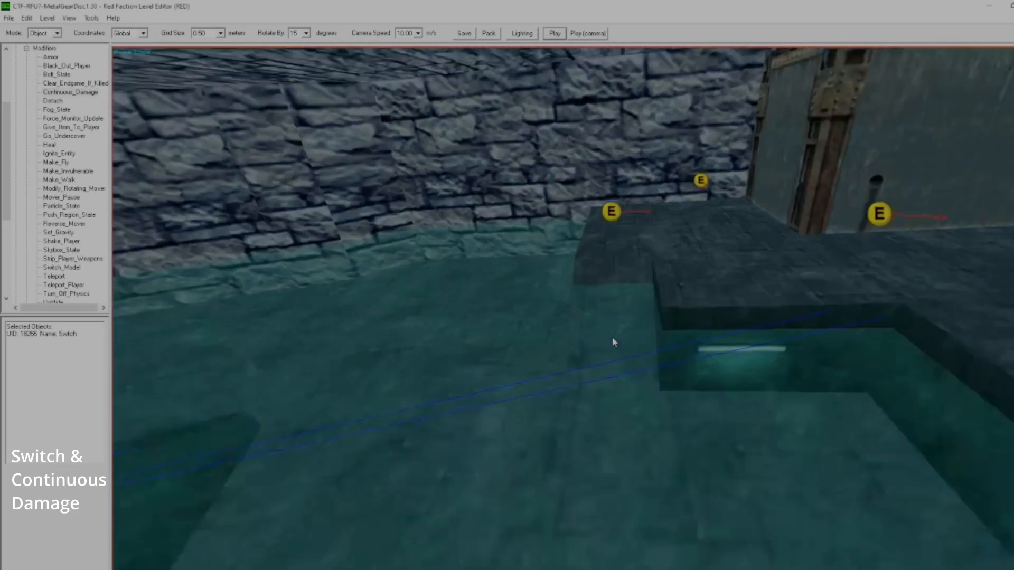
key("KP_6")
key("a")
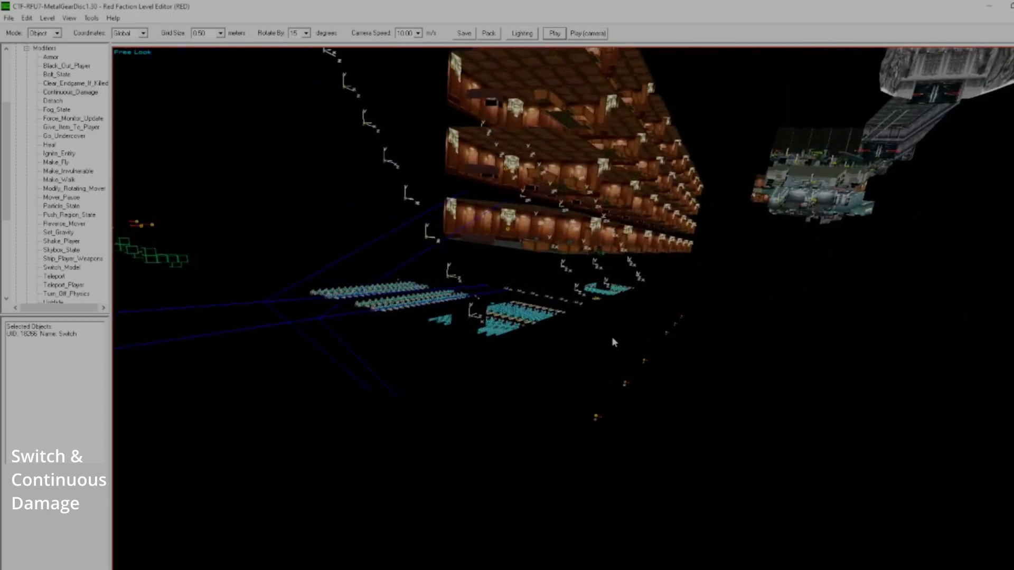
key("w")
key("w")
key("z")
key("KP_4")
key("KP_2")
key("a")
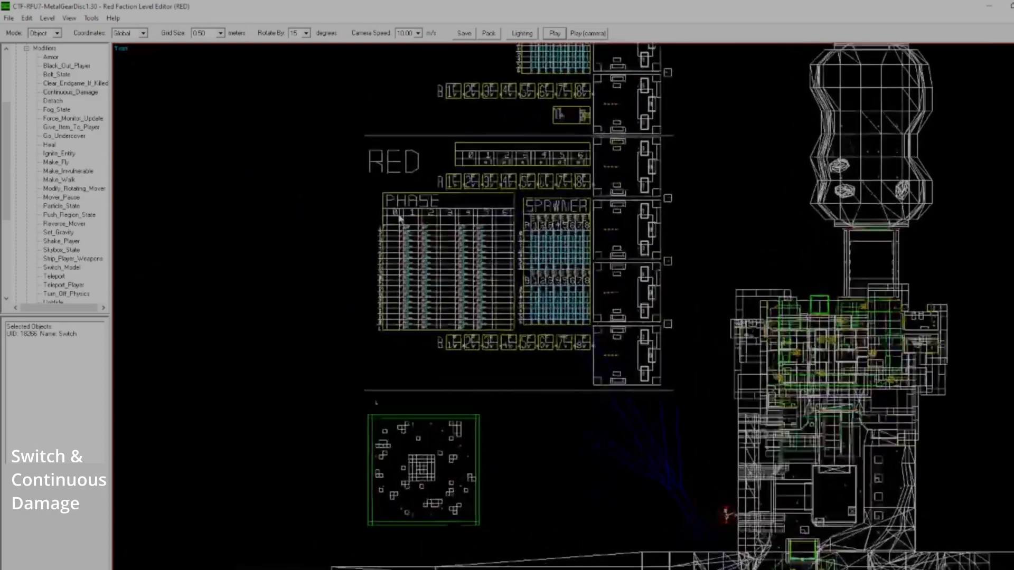
Step: Locate the RED logic section in the top view and select the When_Dead event at the start of its upper strip
key("KP_8")
key("KP_4")
key("KP_2")
key("KP_6")
key("z")
left_click(449, 107)
key("z")
key("z")
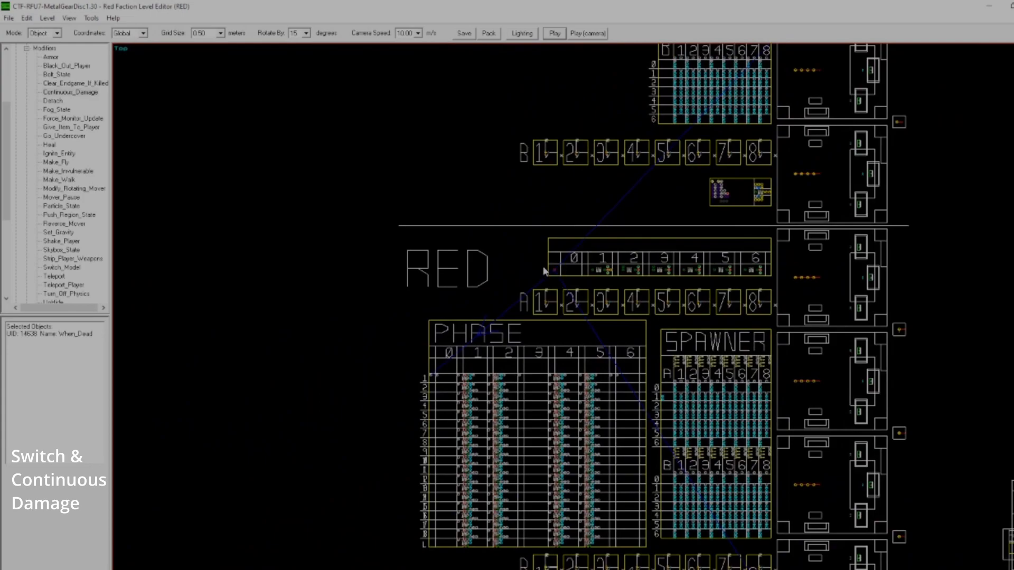
Step: Examine the link between the When_Dead event and the first event in row 1 of the PHASE table by selecting both
key("z")
key("a")
key("a")
key("a")
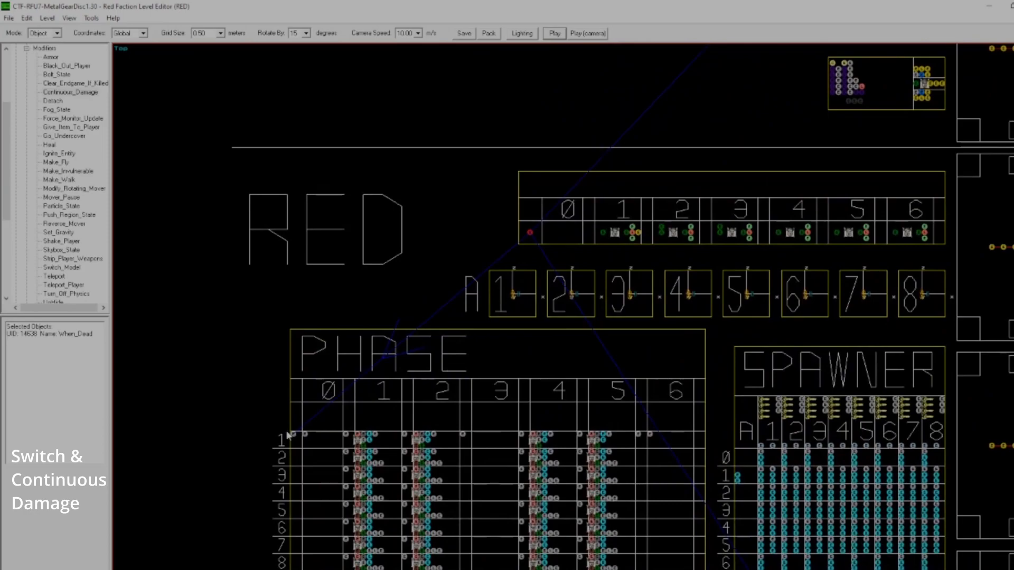
left_click(289, 433)
key("a")
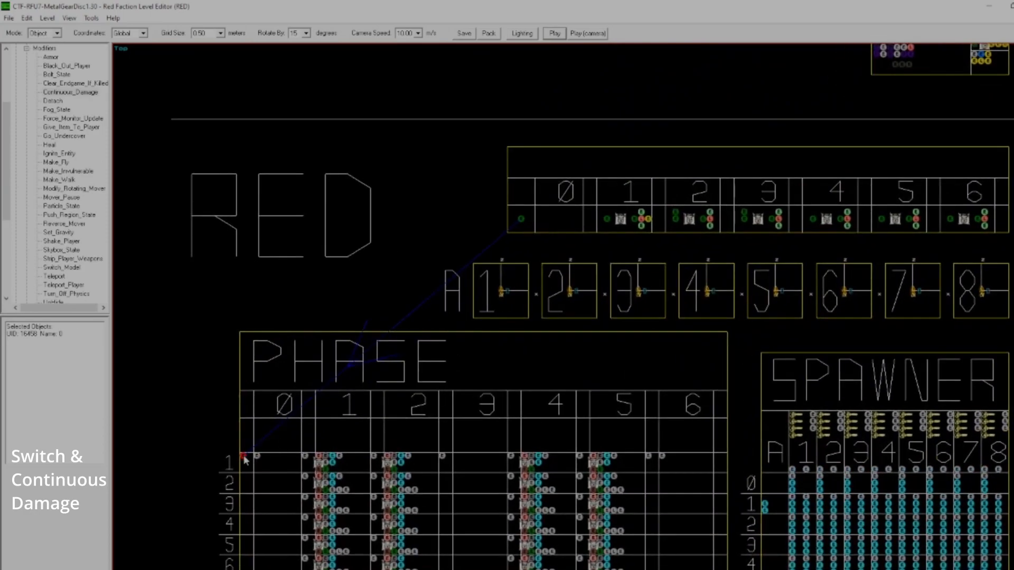
left_click(520, 218)
Step: Return to the Switch event beside the FX marker in the top view and review its event properties
key("z")
key("Up")
key("Right")
key("Up")
key("a")
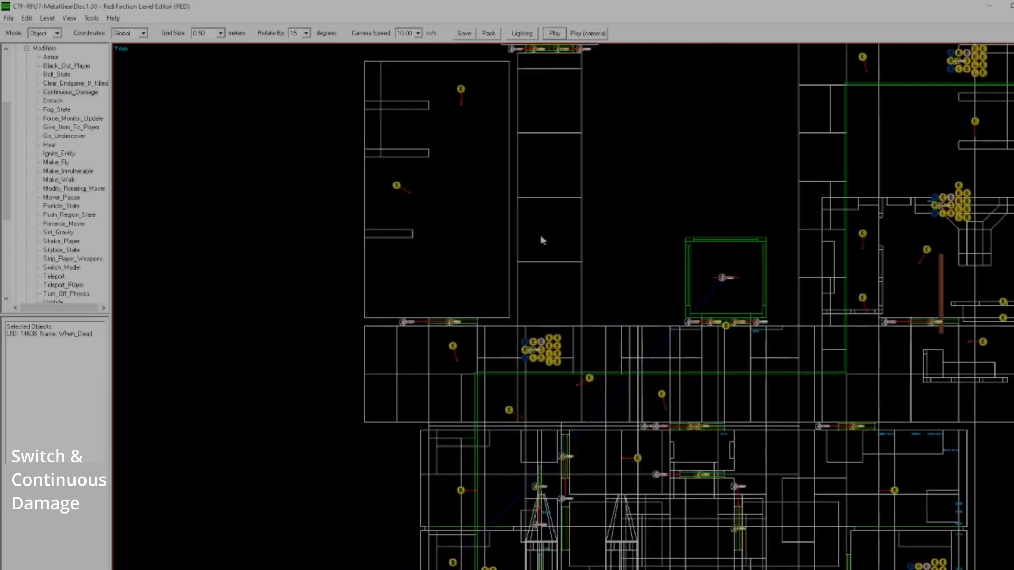
key("z")
key("a")
key("Down")
key("z")
key("a")
key("Right")
key("Up")
key("a")
key("Right")
key("Up")
left_click(482, 378)
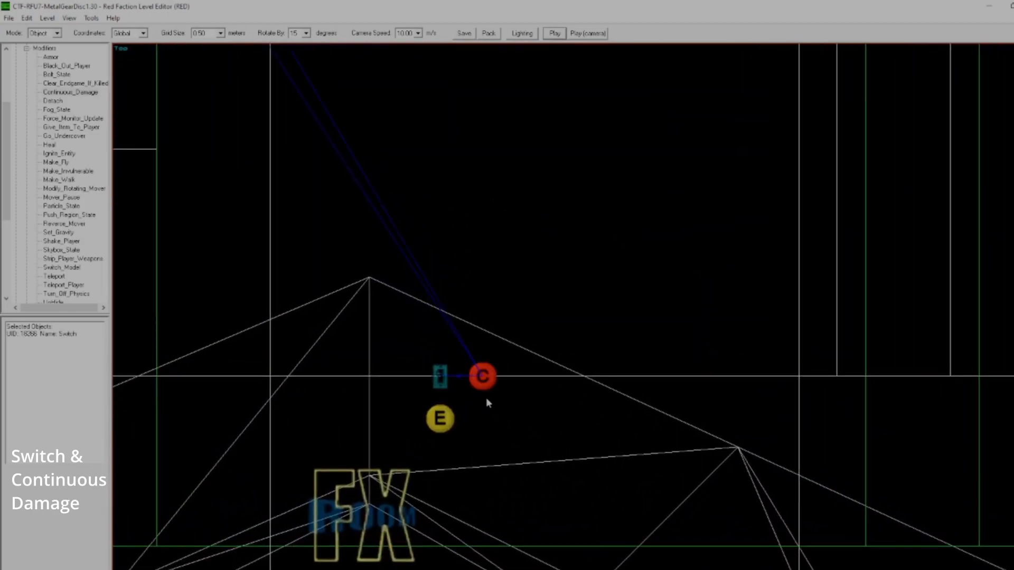
key("Return")
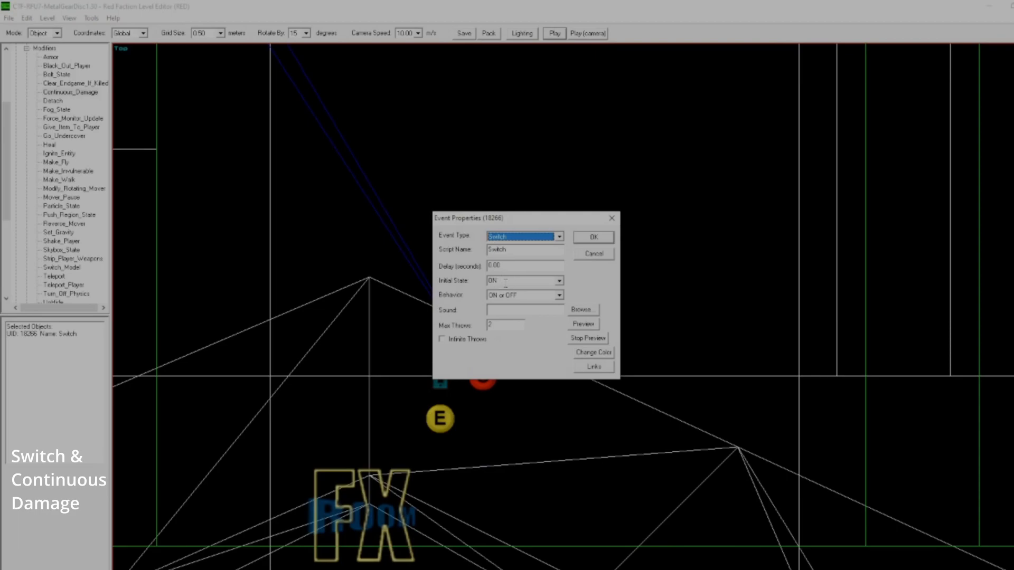
left_click(592, 256)
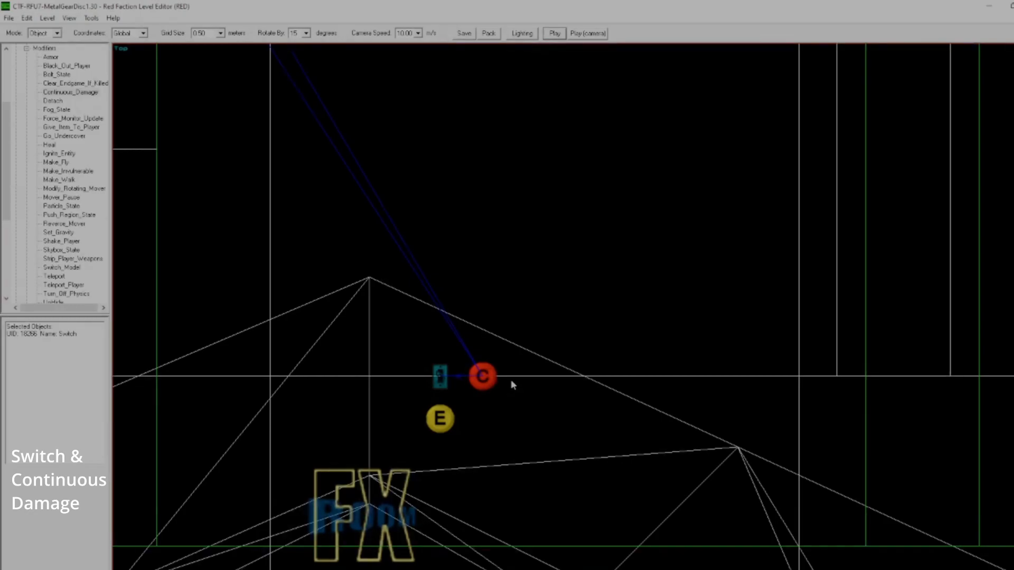
Step: Follow the Switch event's links to the RED section's upper strip and review the properties of column 1's first event
key("z")
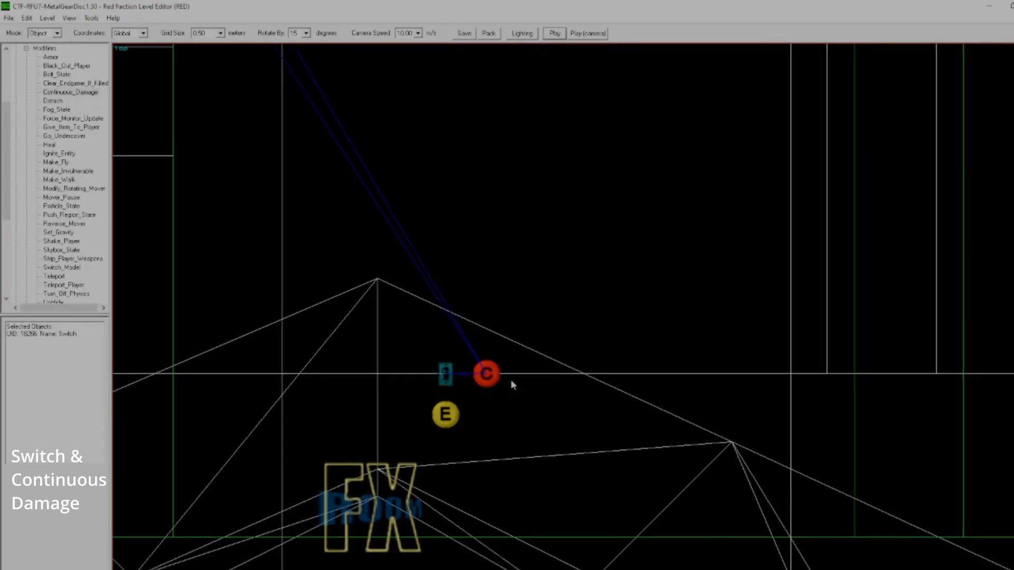
key("KP_Subtract")
key("KP_1")
key("z")
key("KP_Subtract")
key("KP_1")
key("a")
key("KP_Subtract")
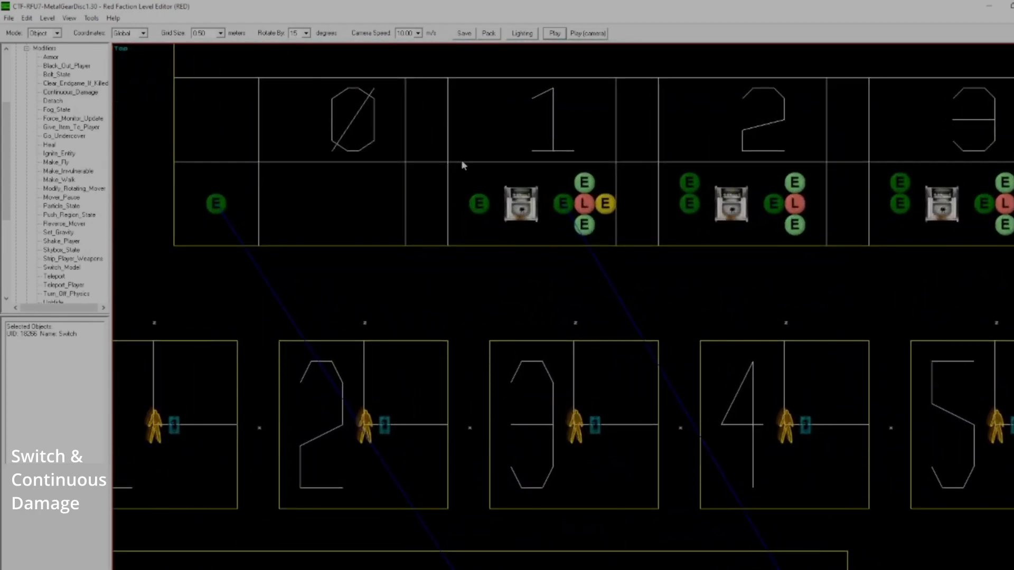
left_click(470, 194)
left_click(505, 226)
left_click(482, 212)
key("Return")
left_click(610, 294)
Step: Review the properties of the When_Dead event in column 1 of the upper strip, and reselect that column's first event
left_click(520, 207)
left_click(561, 206)
key("Return")
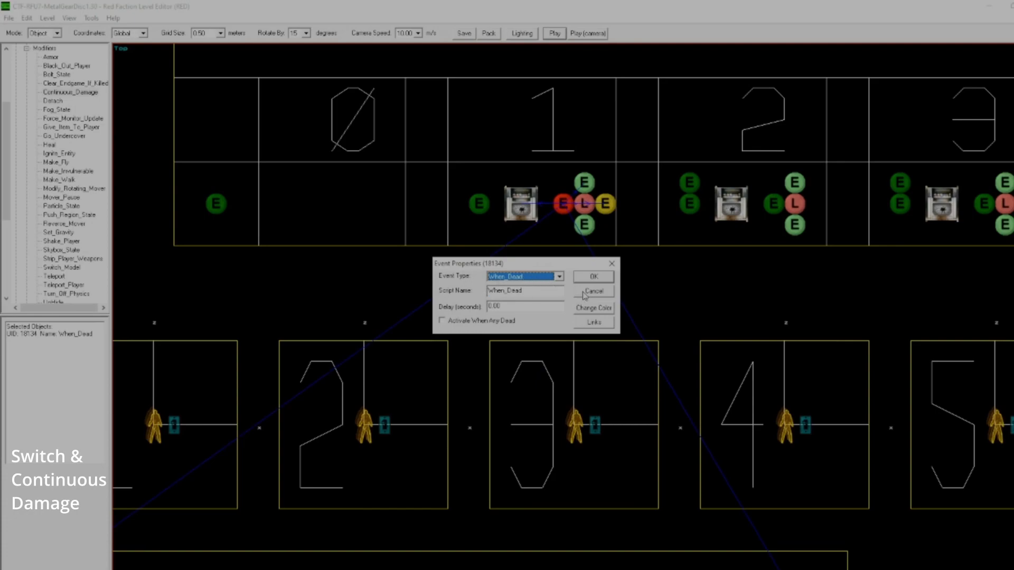
left_click(584, 293)
left_click_drag(458, 156, 493, 227)
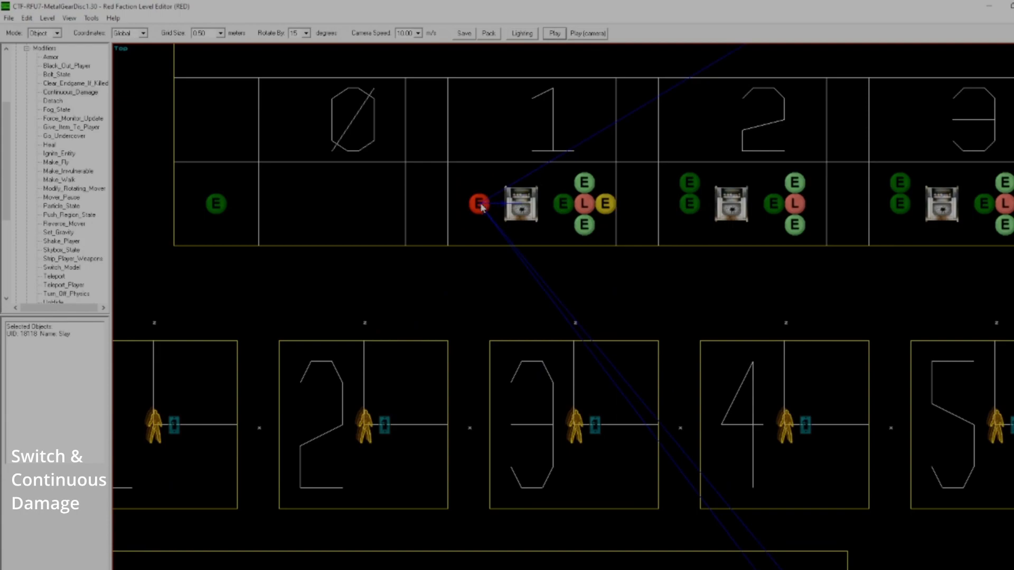
Step: Select the When_Dead event in column 1 of the upper strip, and trace back to the Continuous_Damage event beside the FX marker
left_click_drag(501, 176, 565, 221)
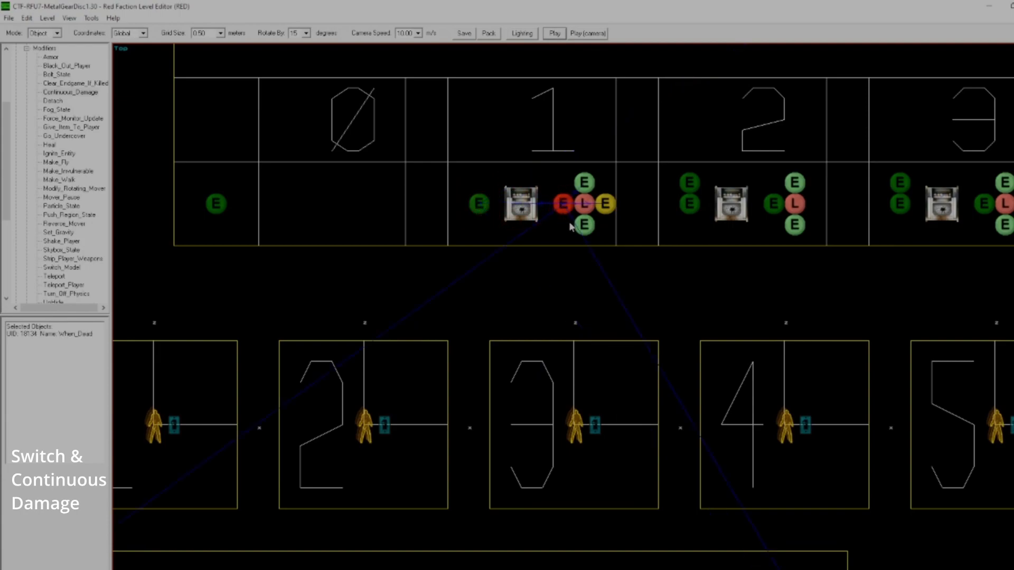
scroll(582, 242, "down", 5)
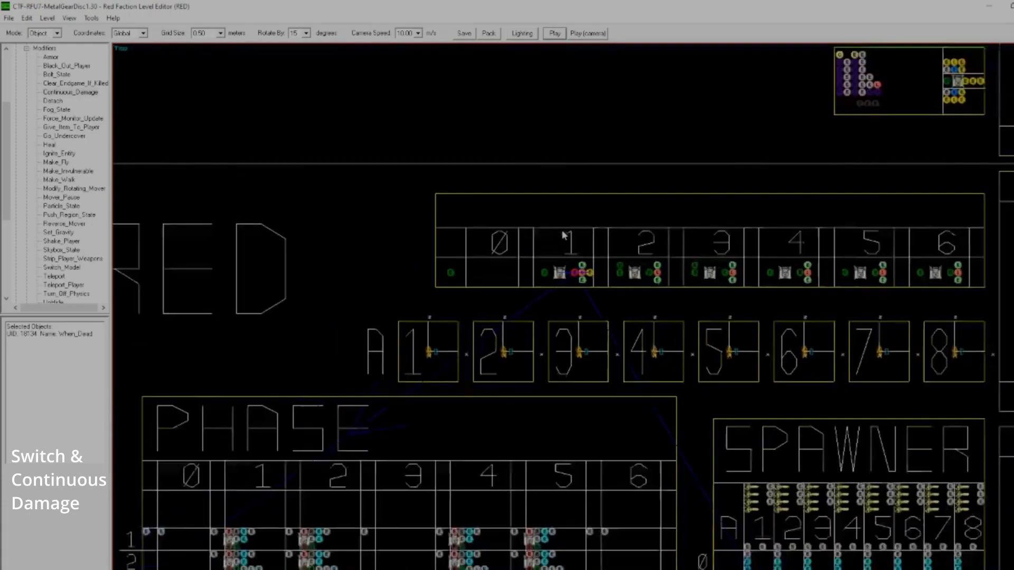
scroll(589, 264, "up", 3)
scroll(562, 249, "down", 9)
middle_click_drag(562, 249, 563, 250)
scroll(563, 250, "up", 8)
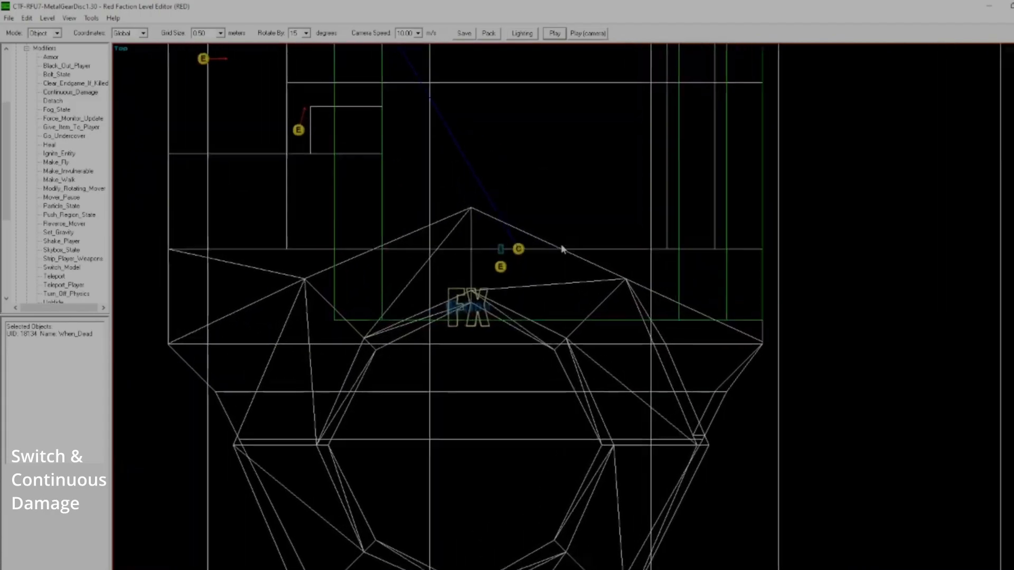
scroll(563, 250, "up", 2)
left_click(508, 272)
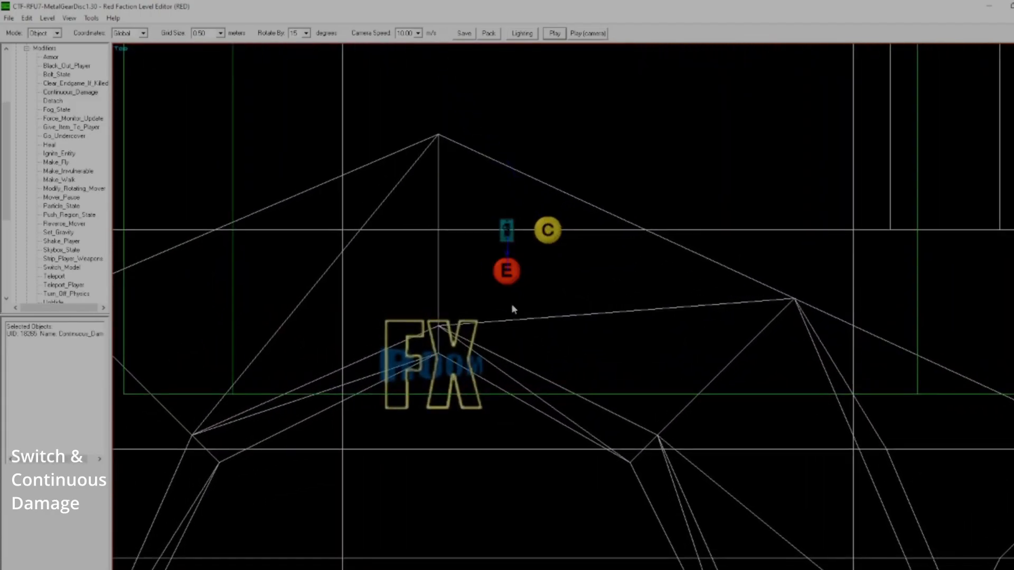
Step: Inspect the trigger, Switch event and Continuous_Damage event beside the FX marker by selecting each, and clear the selection
left_click(497, 222)
left_click(547, 231)
left_click(507, 230)
left_click(508, 271)
left_click(568, 272)
scroll(568, 272, "down", 3)
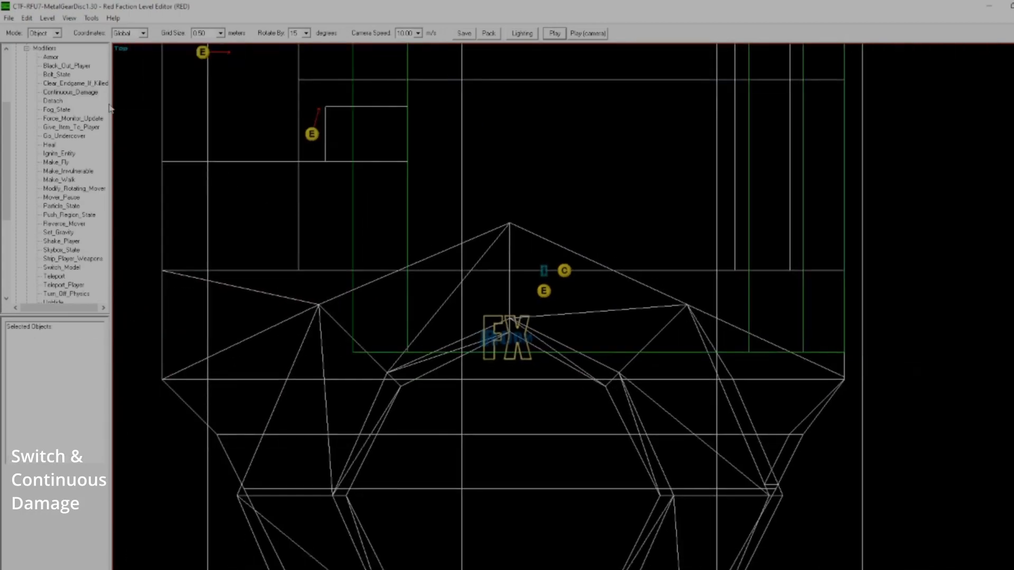
Step: Open the dm_logicLab level and select the Switch event in the top view
left_click(11, 19)
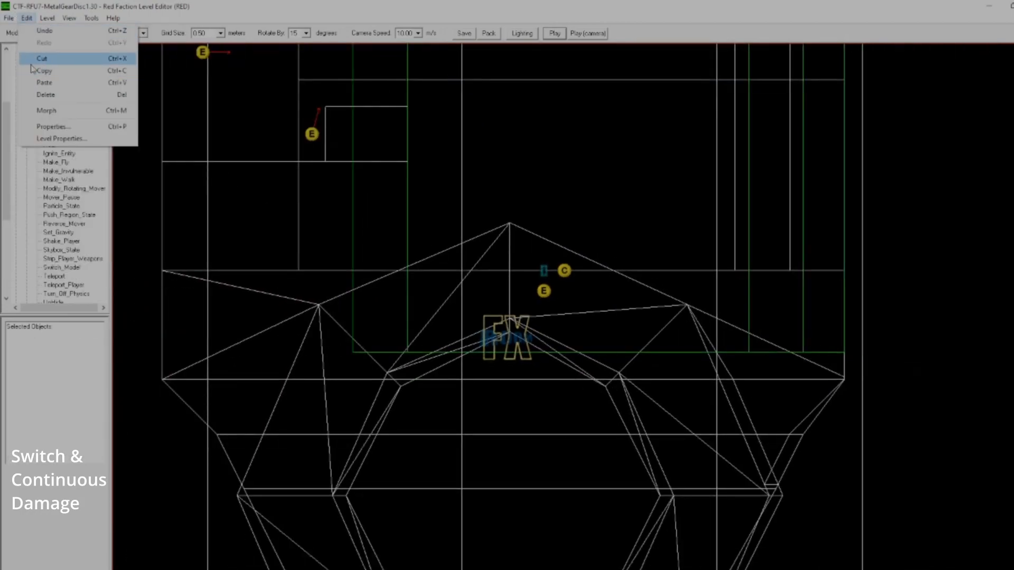
left_click(42, 95)
key("a")
key("KP_3")
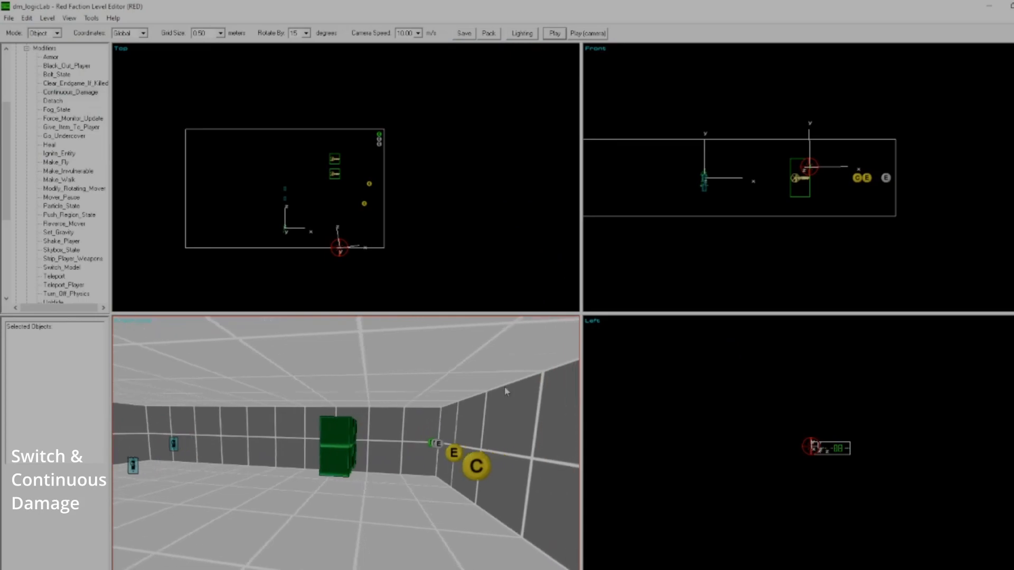
scroll(407, 191, "up", 3)
left_click(390, 240)
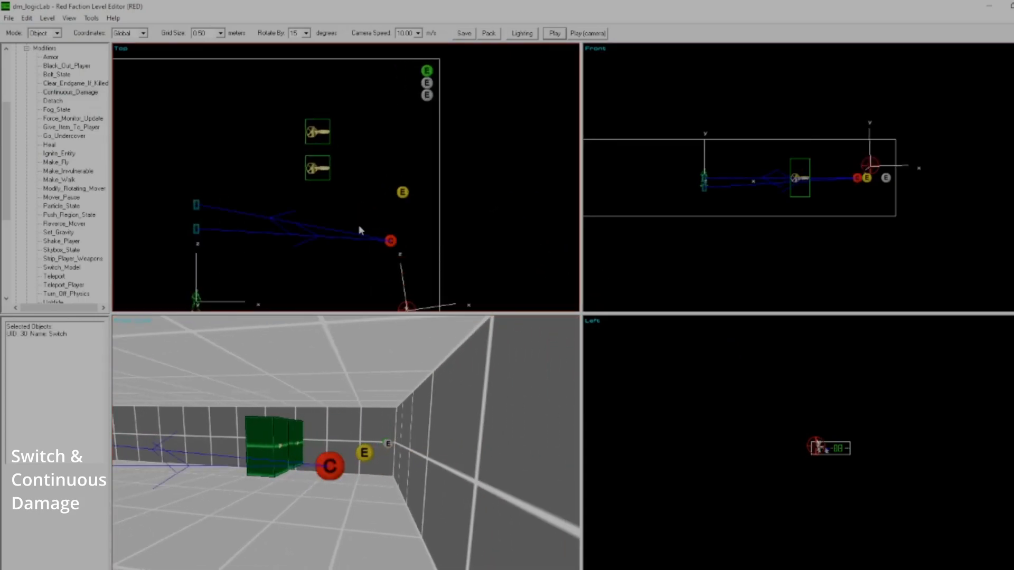
Step: Examine the links between the Switch event and the two triggers in the top view, and clear the selection
left_click_drag(180, 193, 201, 244)
scroll(193, 233, "up", 3)
scroll(192, 237, "down", 3)
scroll(192, 237, "up", 2)
left_click(396, 248)
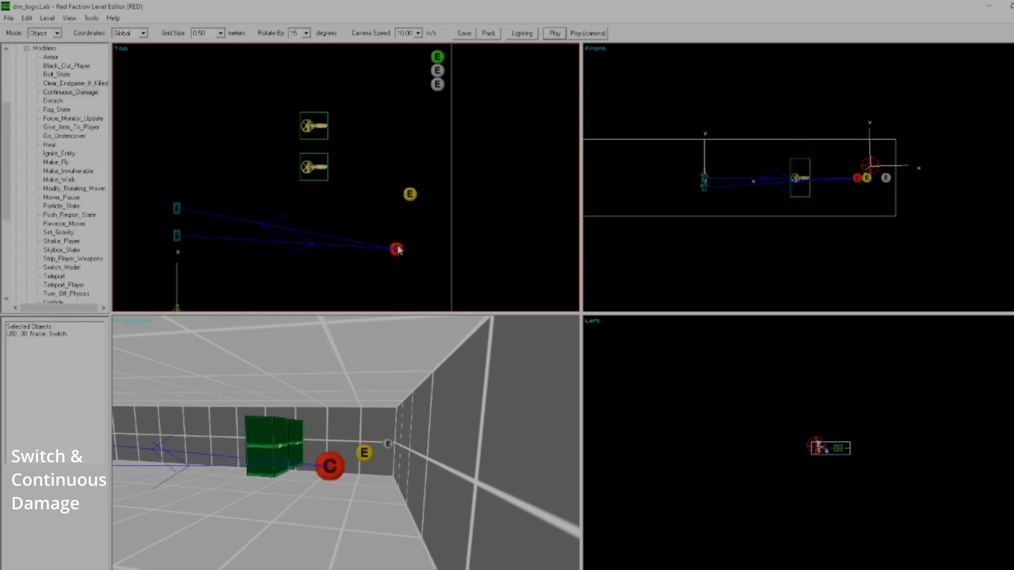
left_click(324, 218)
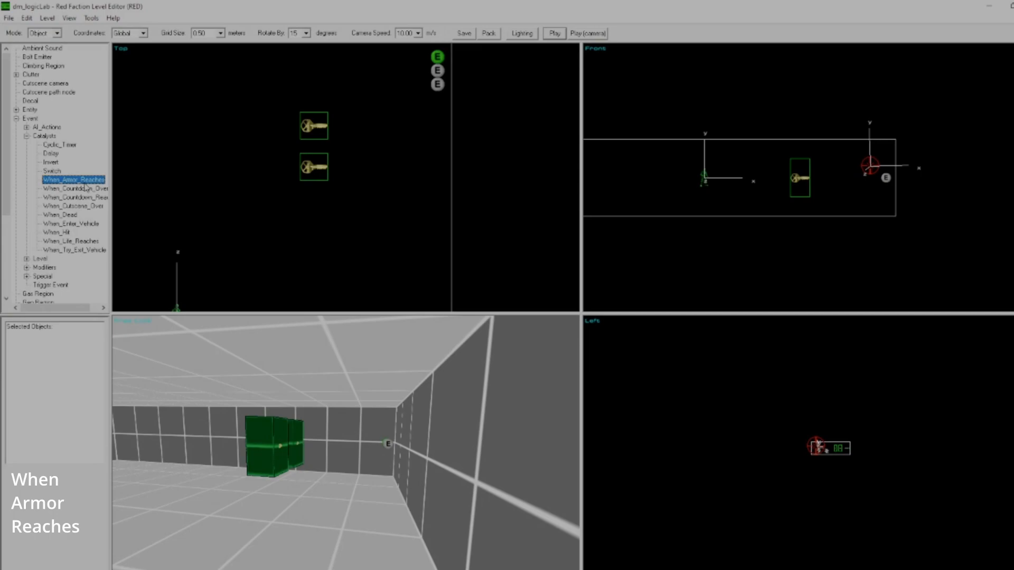
Step: Create a When_Countdown_Over event from the Catalysts category
left_click(118, 189)
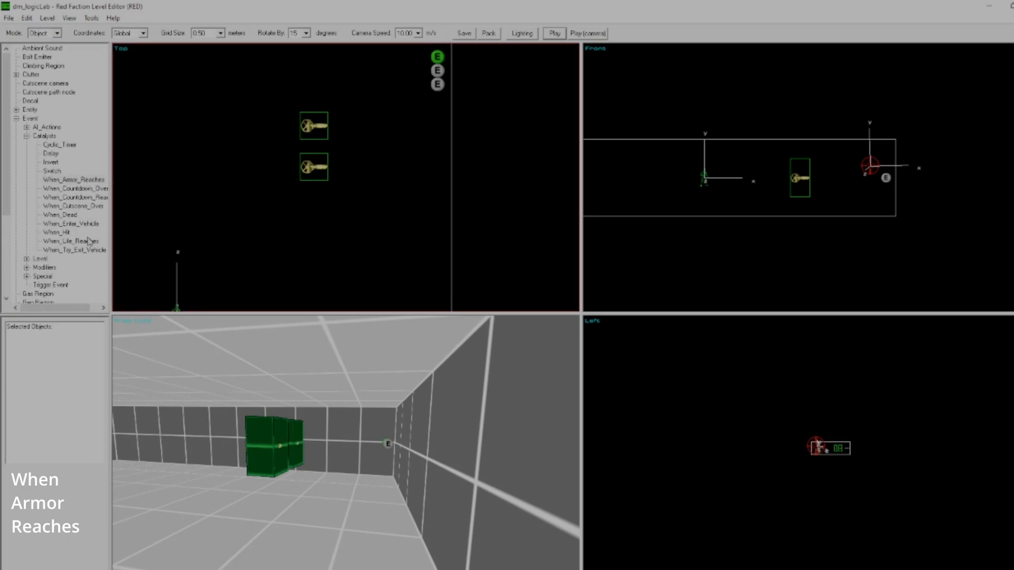
left_click_drag(65, 309, 81, 310)
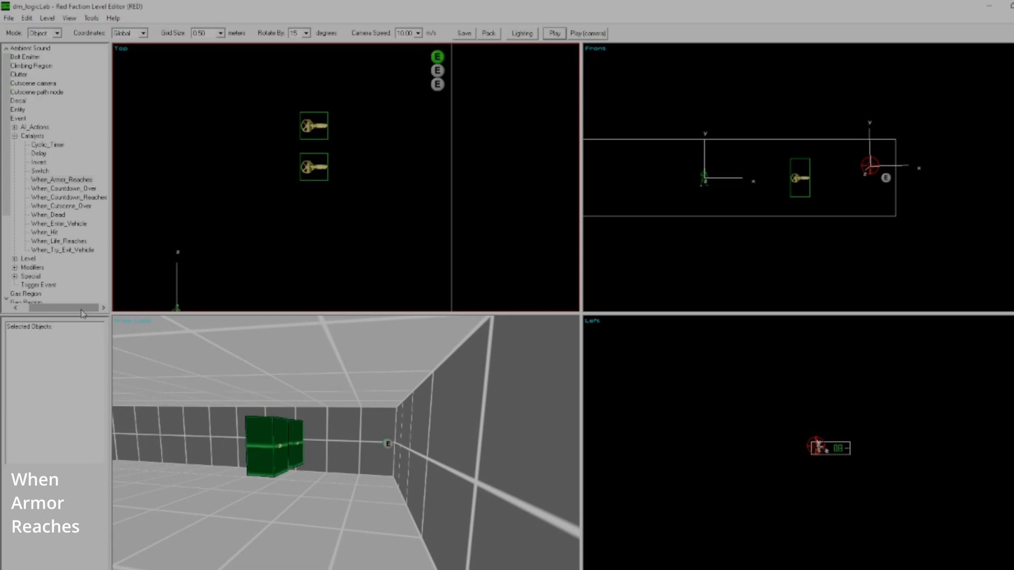
left_click(70, 197)
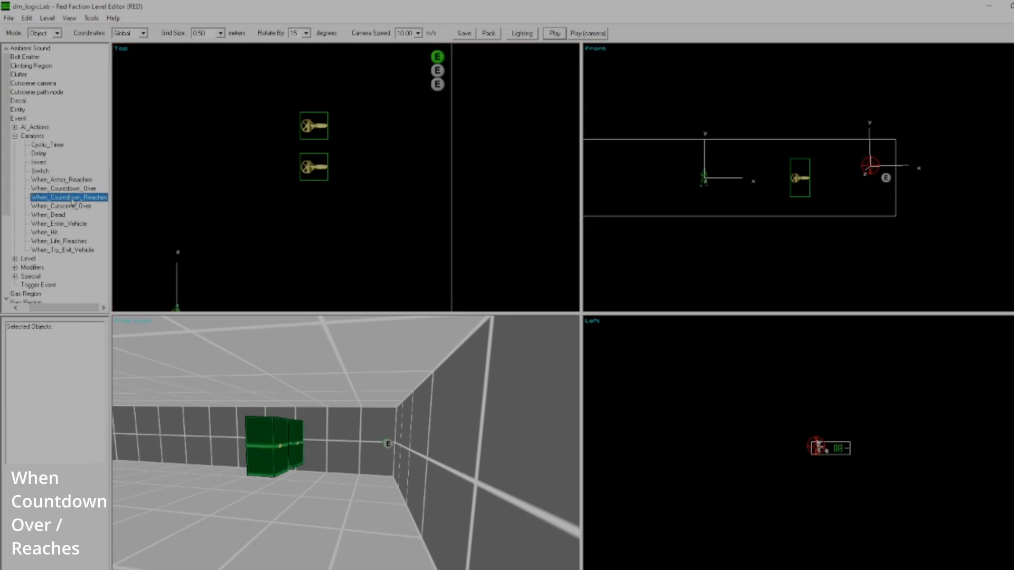
left_click(73, 189)
double_click(71, 190)
Step: Review the event properties of the new When_Countdown_Over event
key("z")
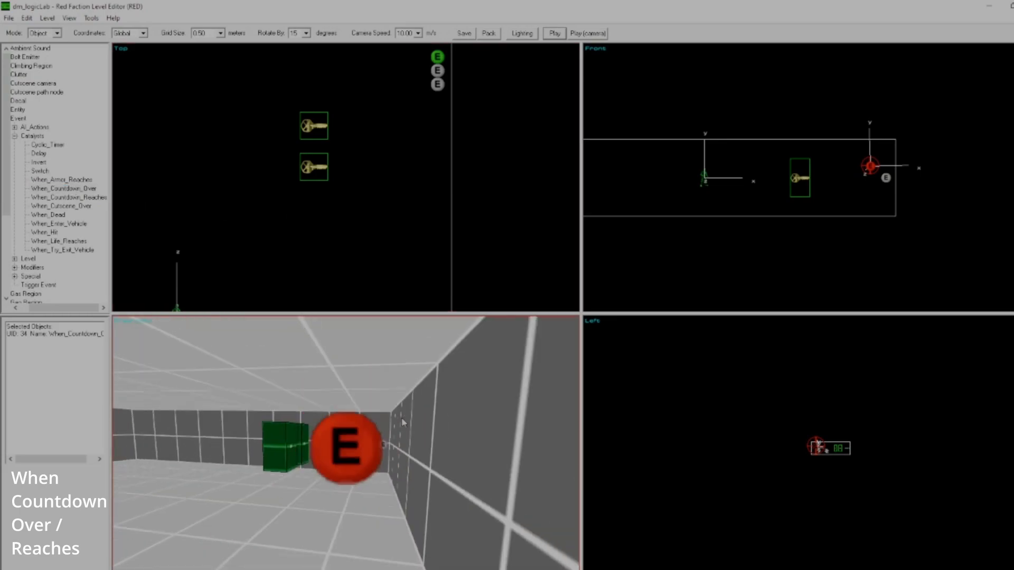
key("Return")
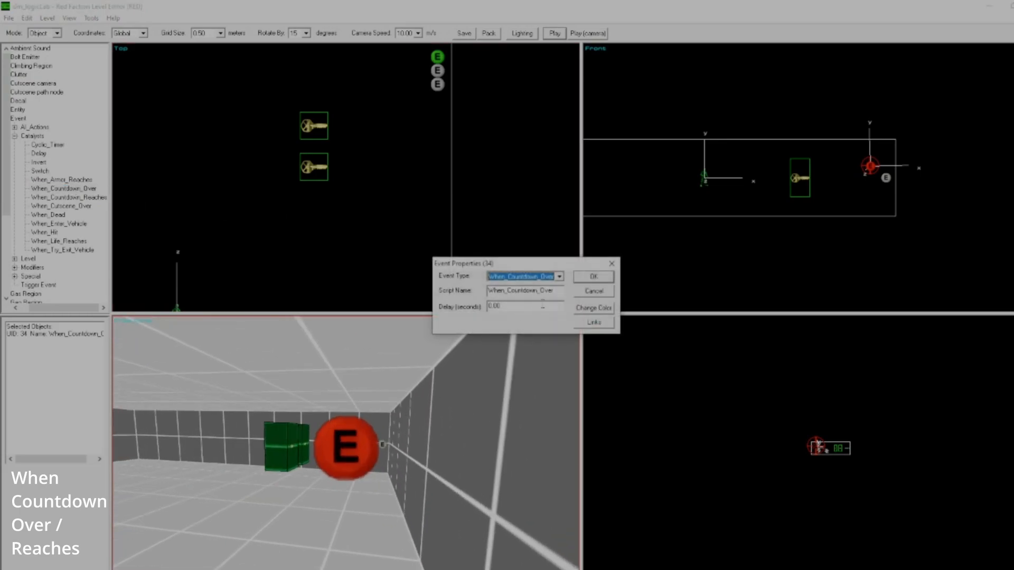
left_click(594, 277)
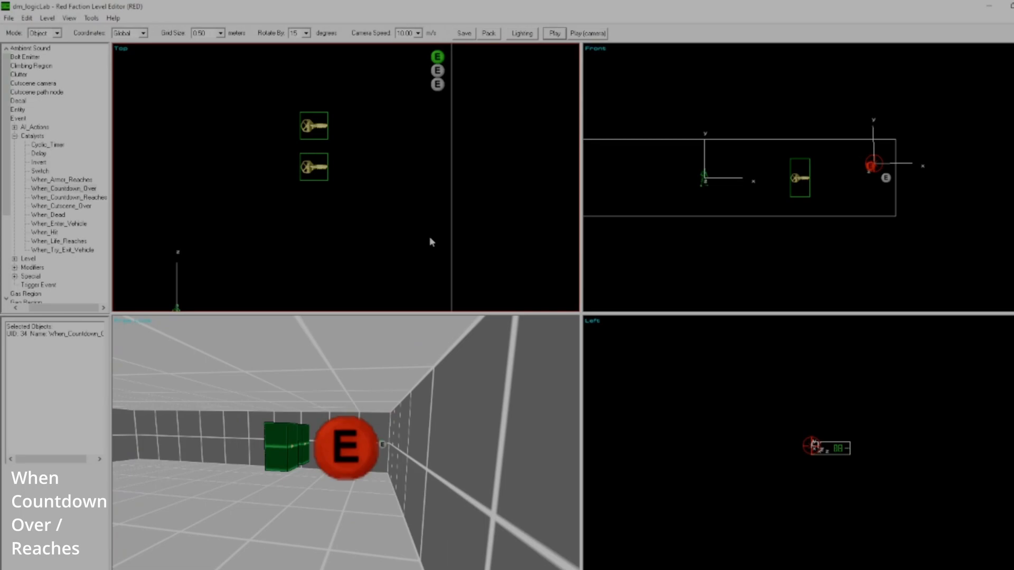
scroll(429, 242, "down", 2)
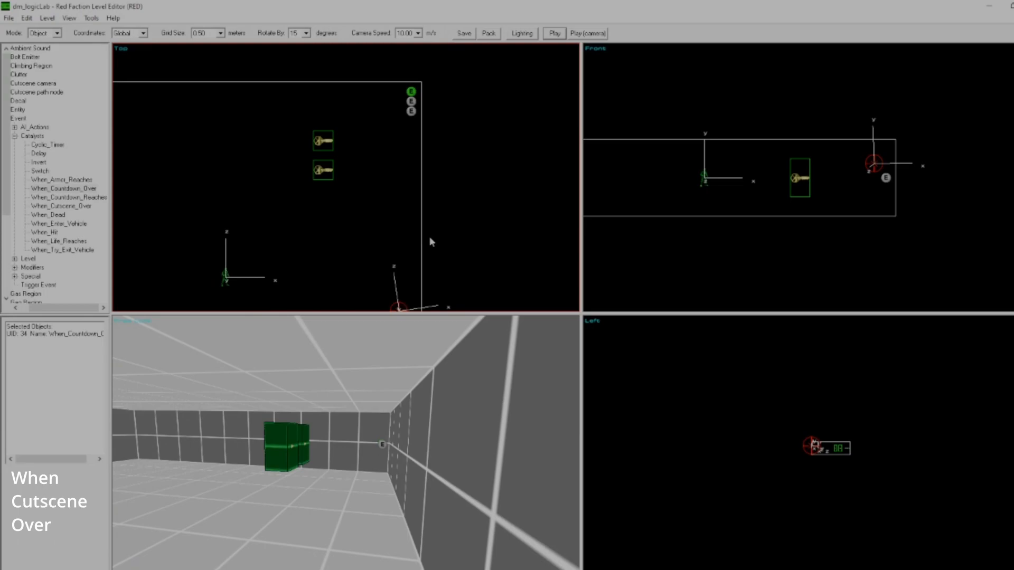
Step: Create a When_Cutscene_Over event from the Catalysts category and review its event properties
left_click(85, 206)
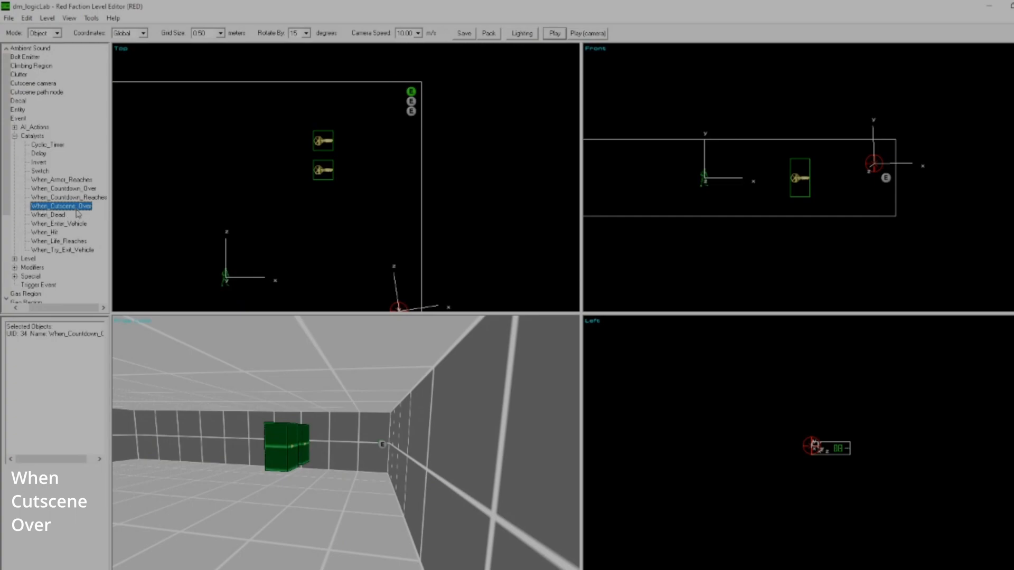
double_click(78, 208)
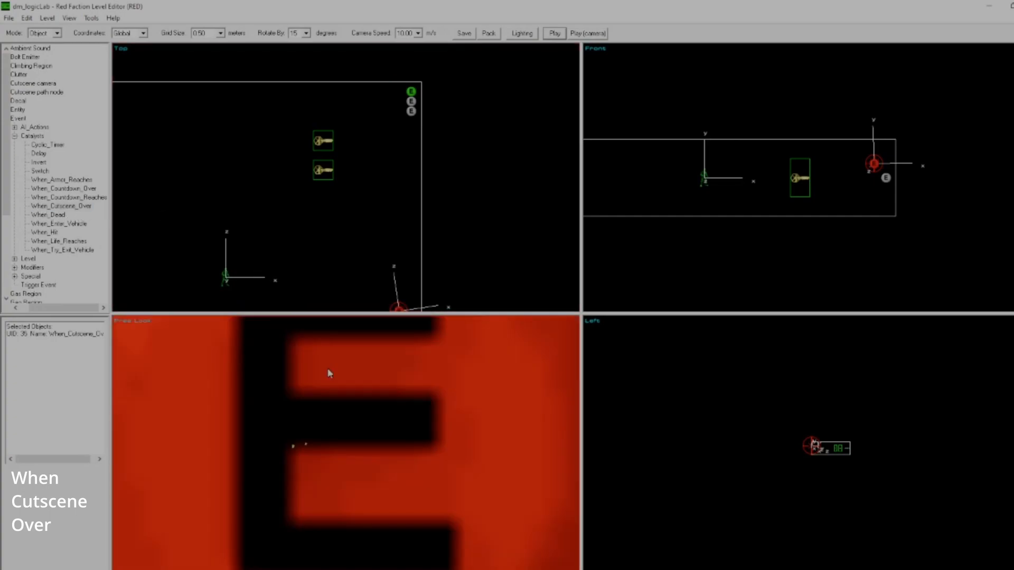
double_click(347, 420)
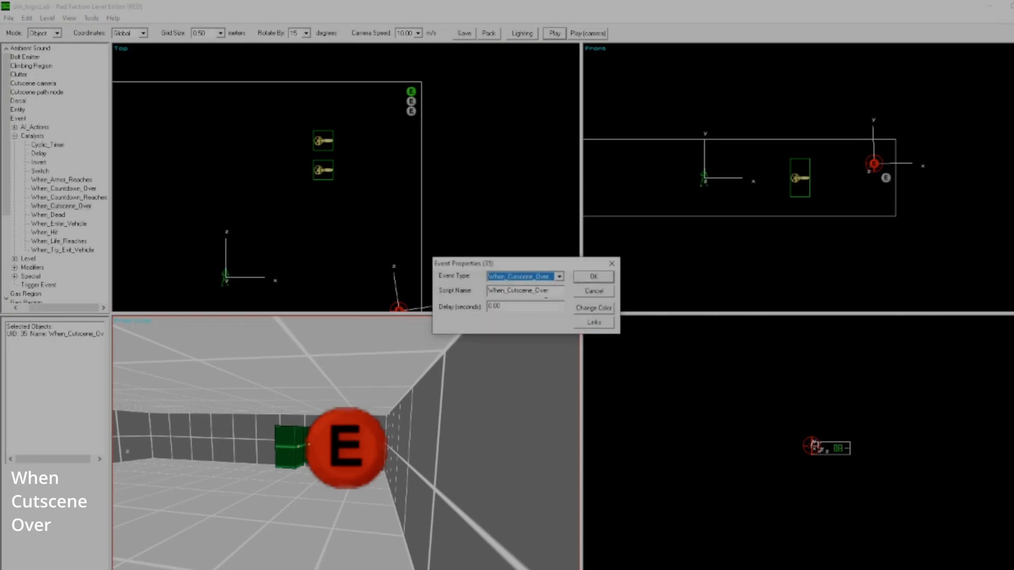
key("Tab")
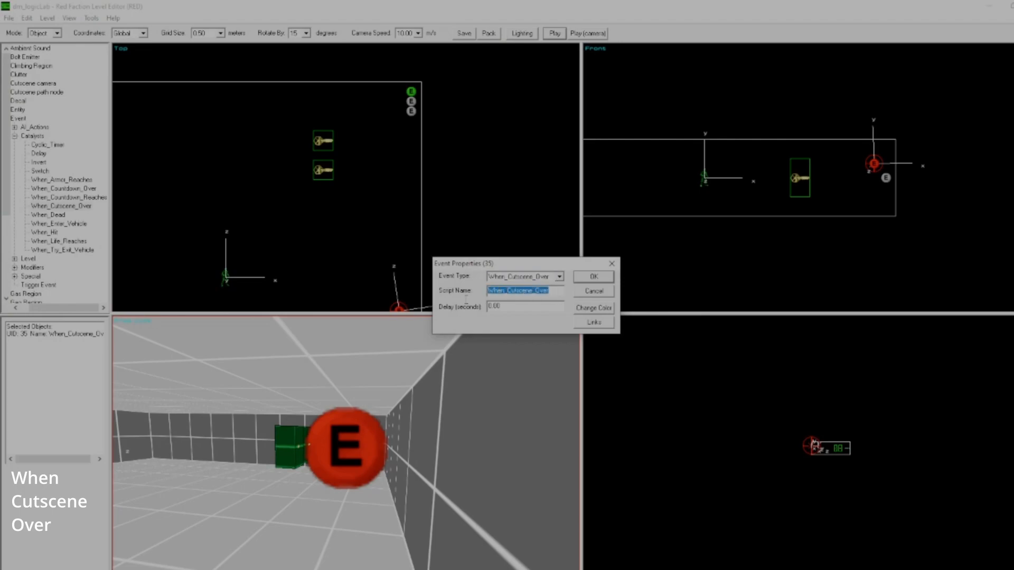
left_click(594, 292)
Step: Reposition the When_Cutscene_Over event inside the room's lower-right corner in the top view, and deselect it
left_click(394, 271)
left_click_drag(394, 269, 373, 314)
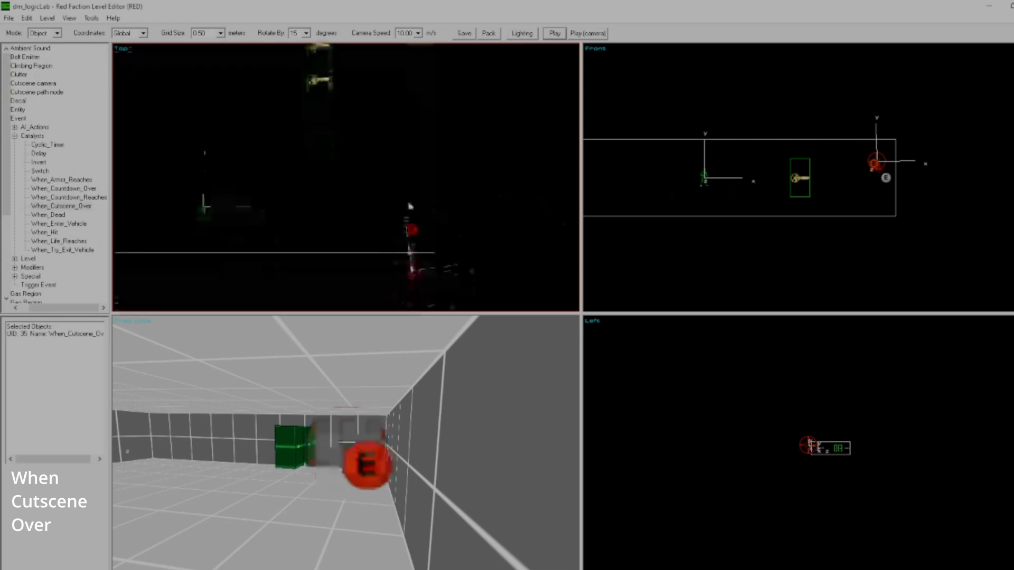
left_click(371, 201)
left_click_drag(372, 201, 426, 244)
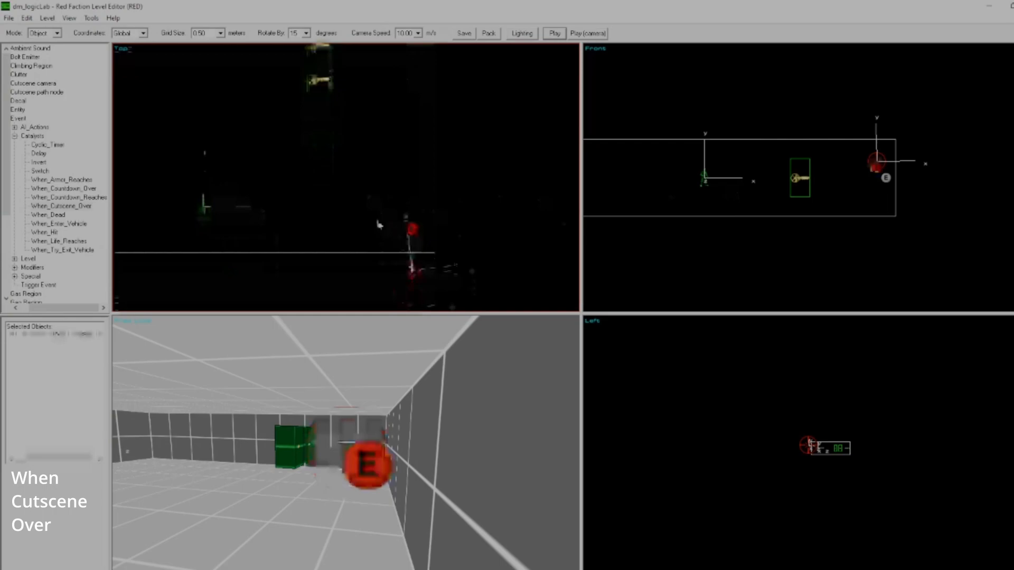
left_click(411, 229)
left_click(410, 228)
left_click(396, 246)
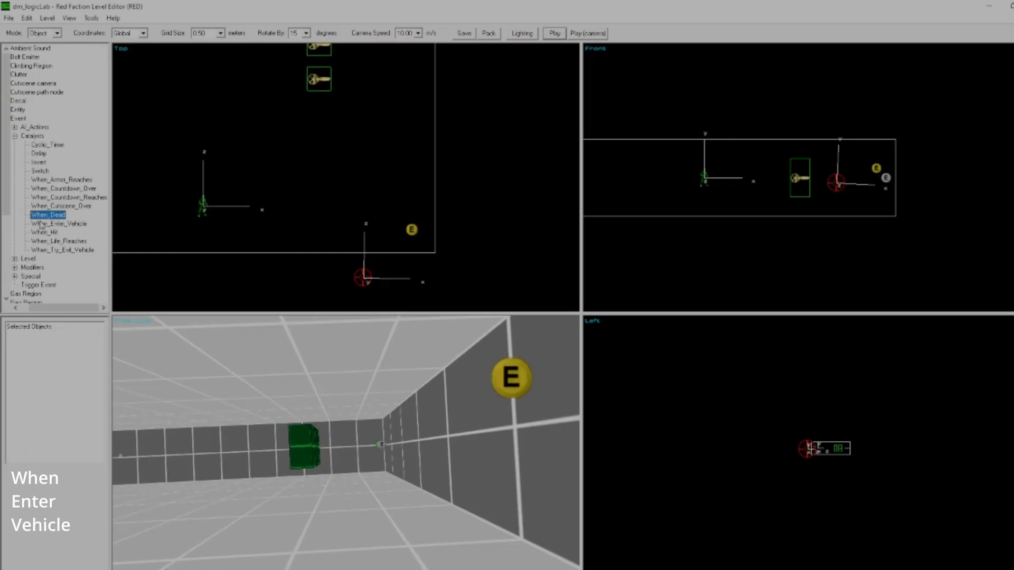
Step: Point out the When_Enter_Vehicle and When_Hit event types in the Catalysts category
left_click(51, 224)
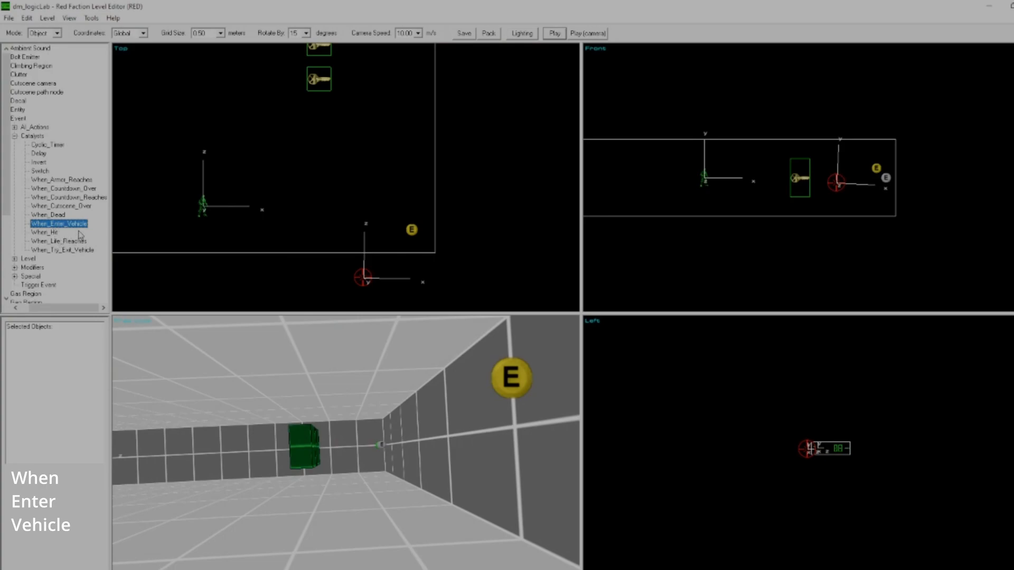
left_click(52, 233)
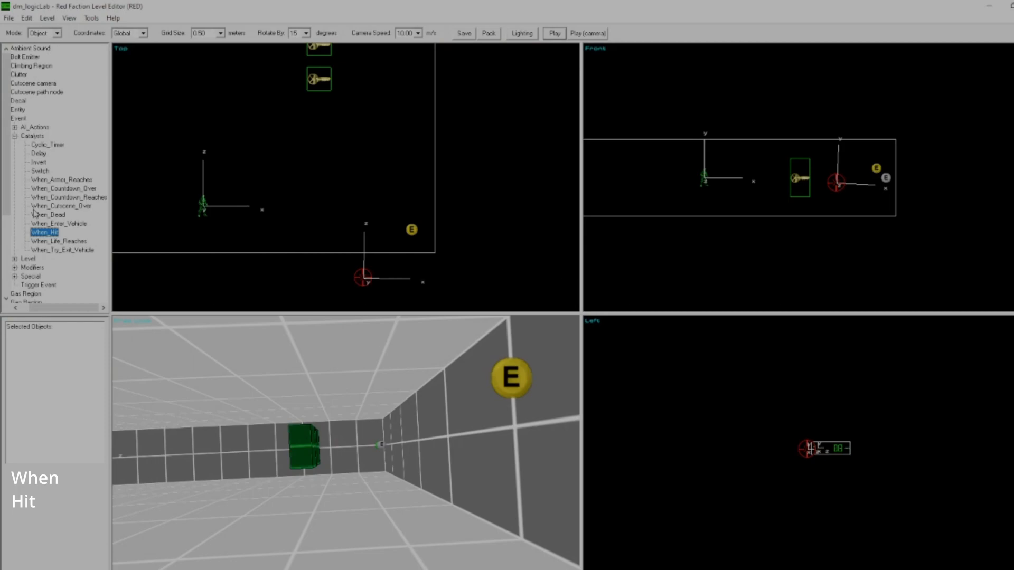
Step: Create a Trigger Door object and open its trigger properties
scroll(58, 248, "down", 5)
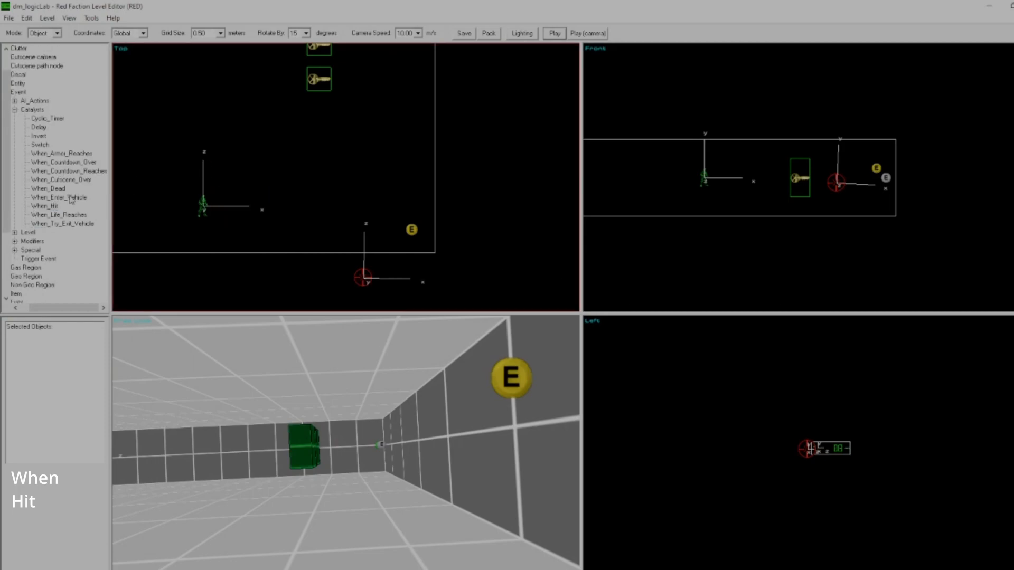
double_click(26, 295)
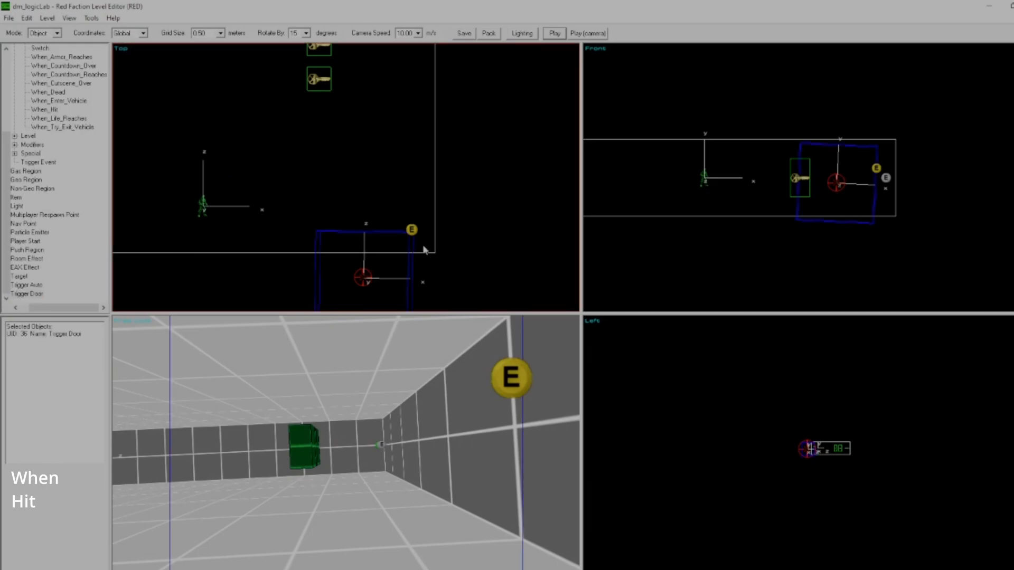
key("m")
key("Return")
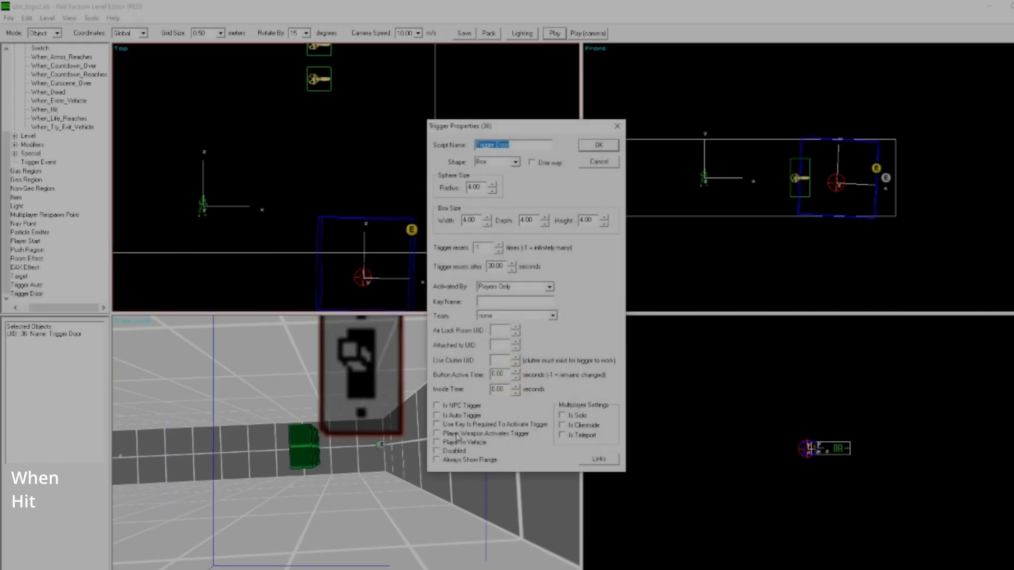
Step: Try the Player Weapon Activates Trigger option, discard the change, and delete the Trigger Door object
left_click(461, 434)
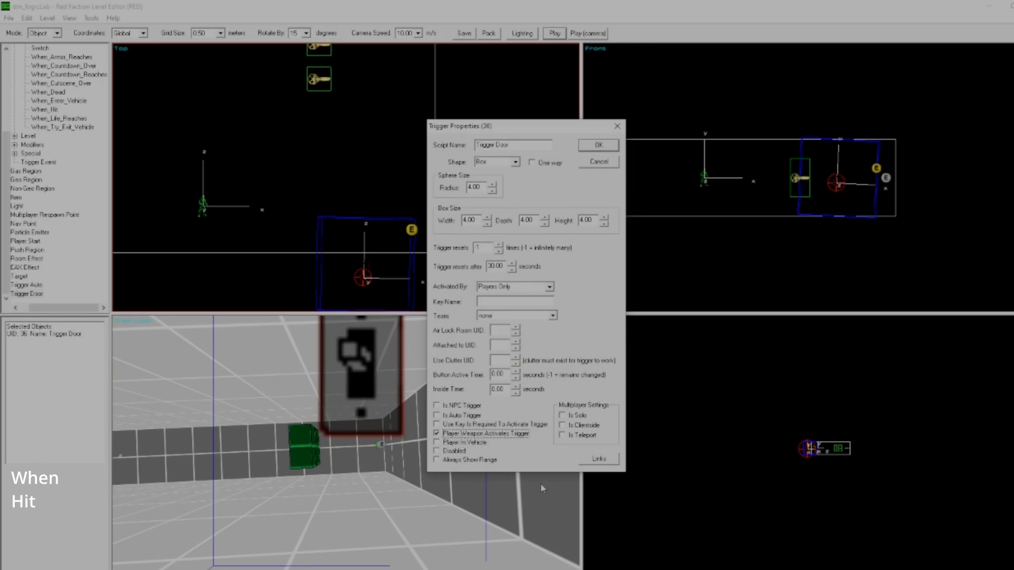
left_click(593, 167)
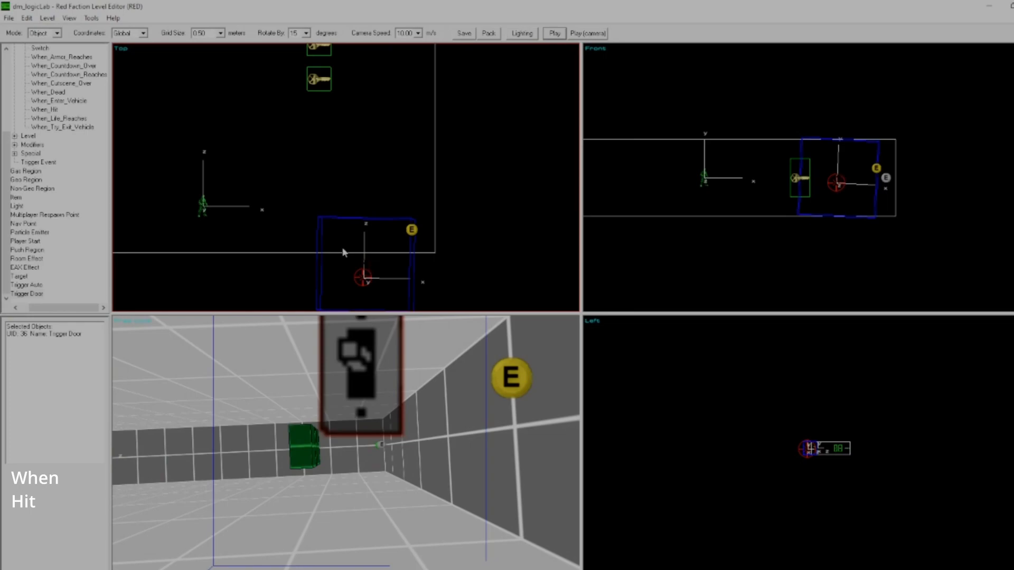
key("Delete")
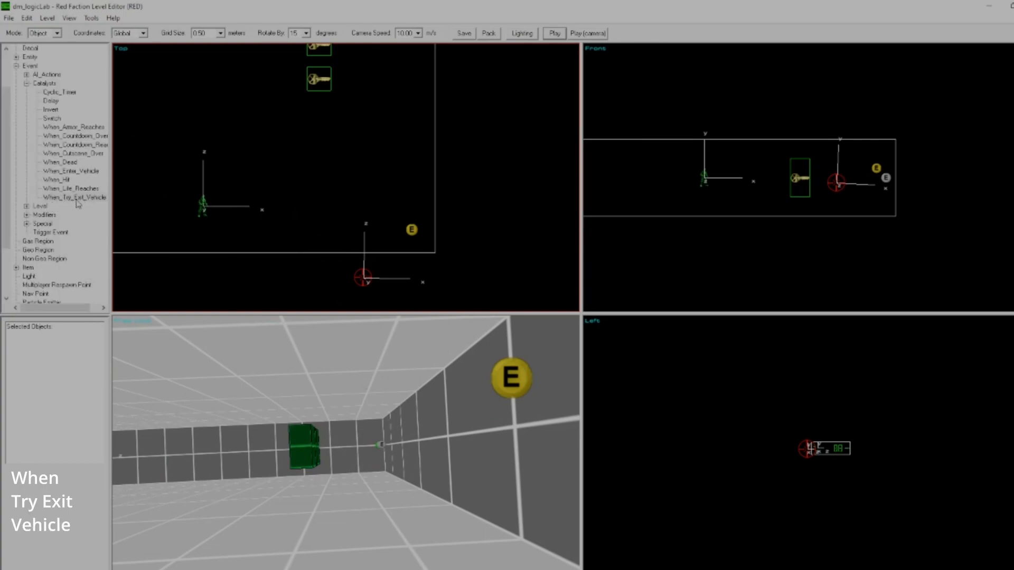
Step: Point out the When_Try_Exit_Vehicle event type, and select the When_Cutscene_Over event in the top view
left_click(77, 197)
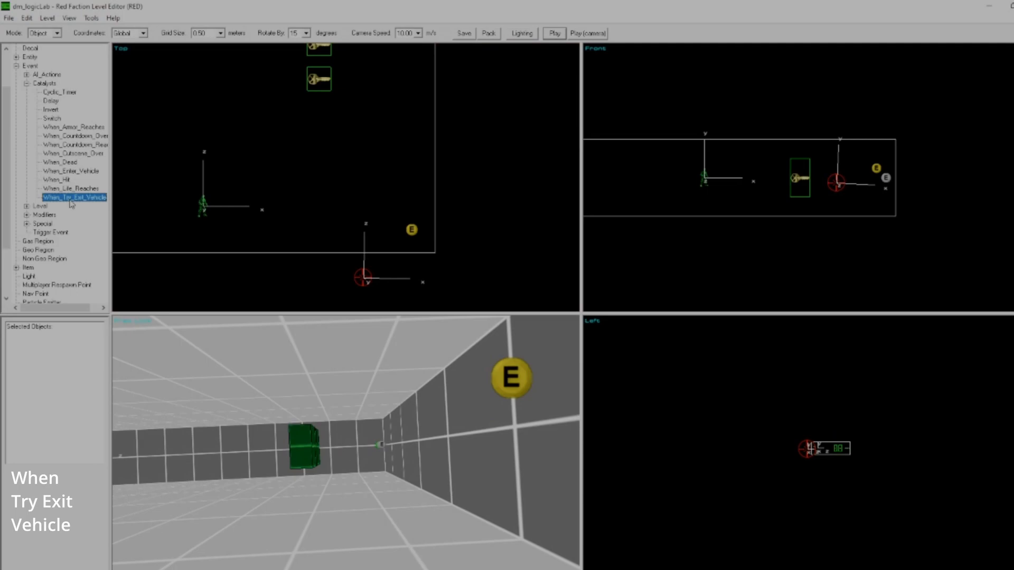
left_click(413, 231)
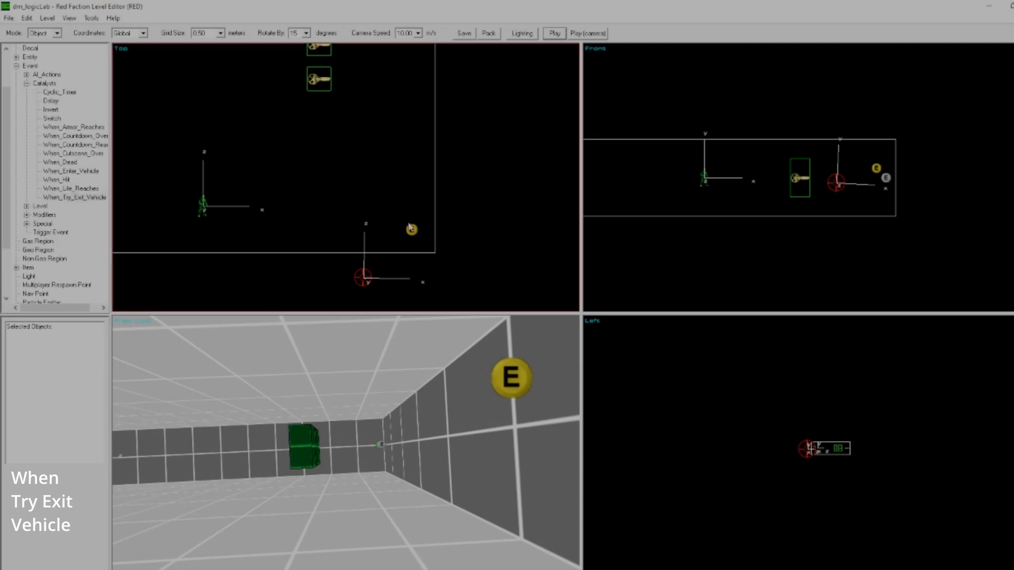
left_click(399, 212)
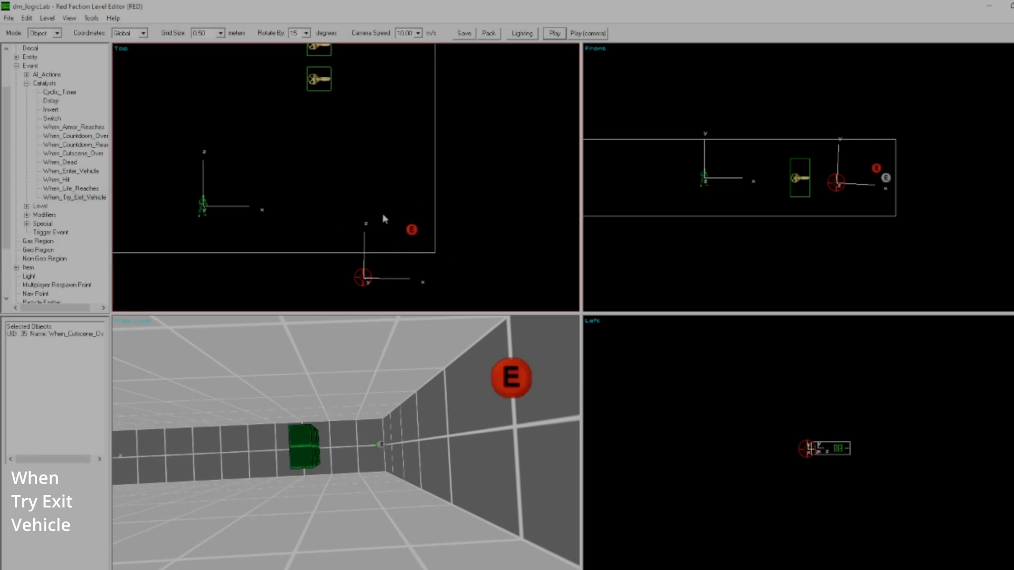
Step: Delete the selected When_Cutscene_Over event and collapse the Catalysts event category
key("Delete")
key("a")
left_click(74, 197)
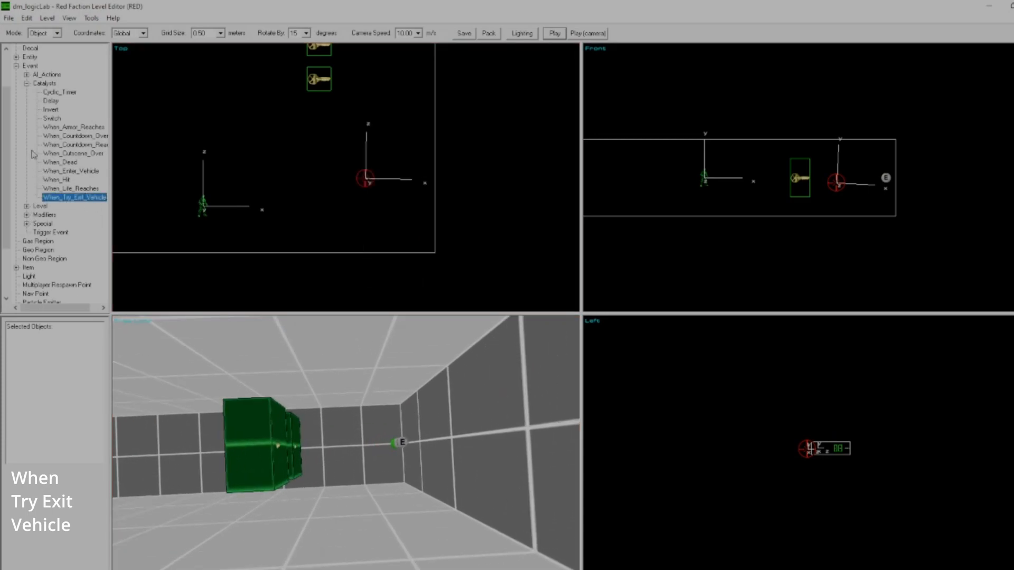
left_click(26, 84)
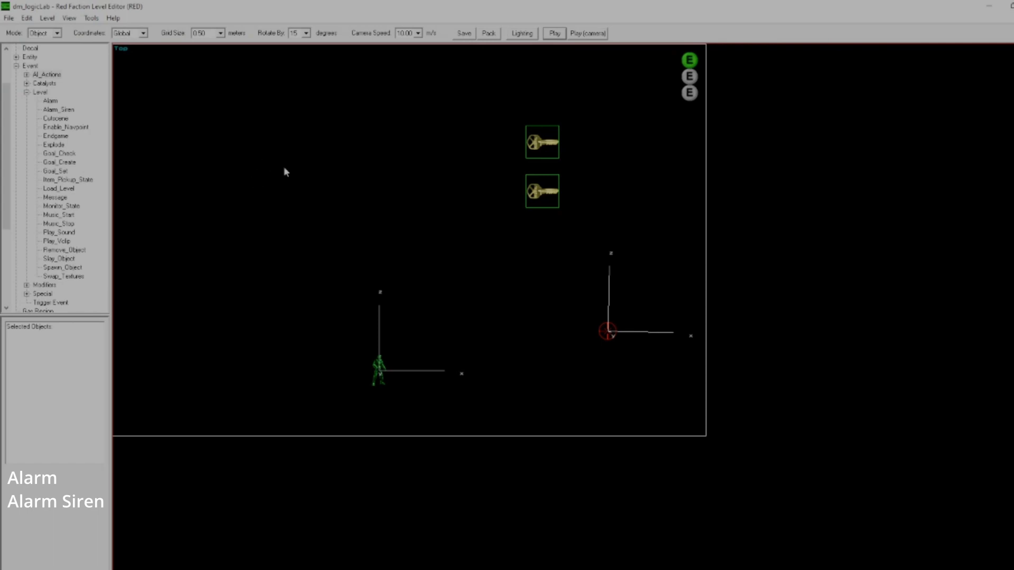
Step: Point out the Alarm and Alarm_Siren event types in the Level category
left_click(50, 101)
left_click(52, 110)
left_click(51, 102)
left_click(53, 110)
left_click(52, 102)
left_click(55, 111)
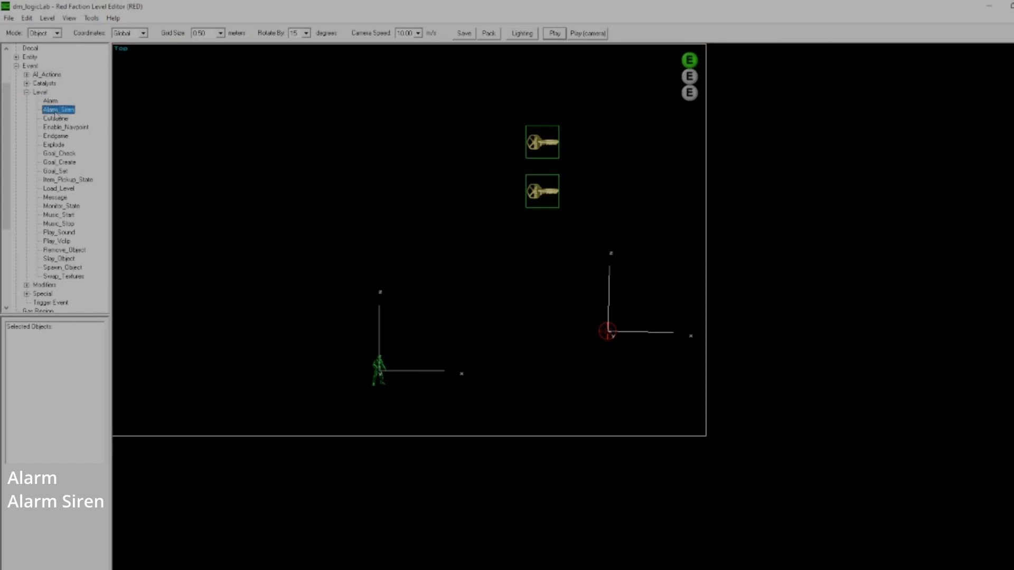
left_click(51, 102)
left_click(54, 110)
left_click(50, 102)
left_click(53, 110)
left_click(50, 102)
left_click(53, 110)
left_click(50, 102)
left_click(53, 111)
left_click(50, 103)
Step: Point out the Cutscene, Enable_Navpoint, Endgame and Explode event types in the Level category
left_click(58, 120)
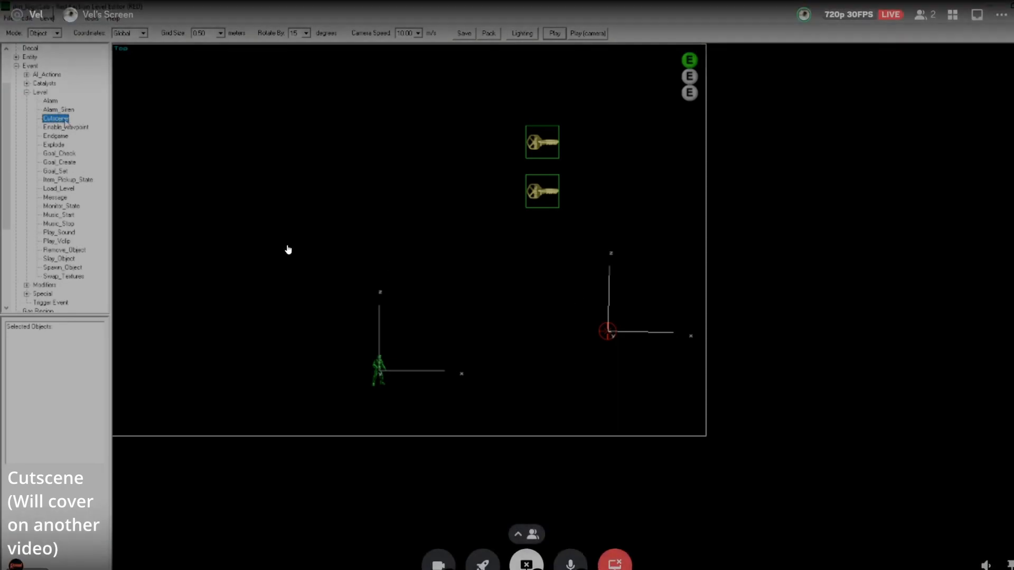
left_click(71, 128)
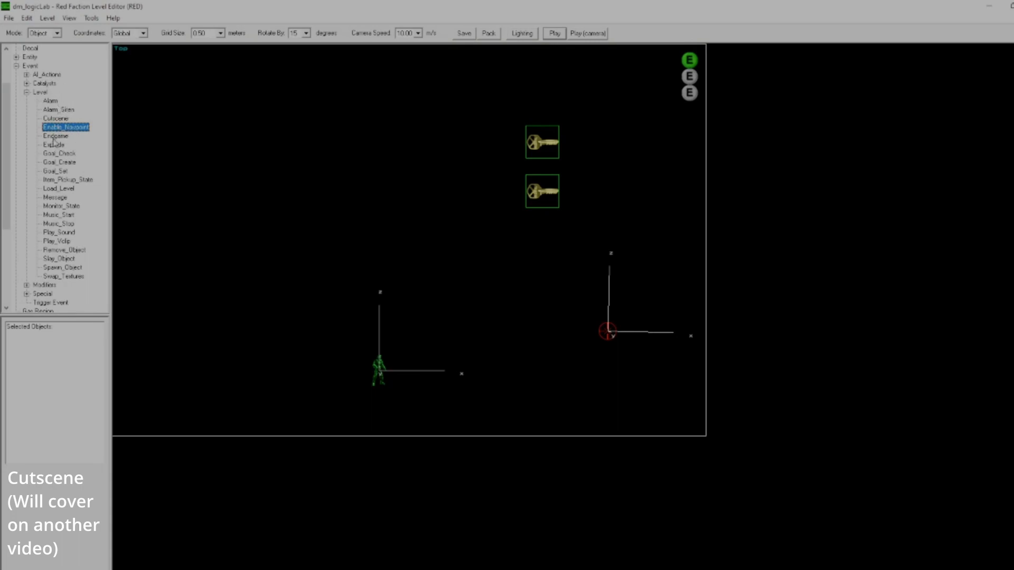
key("Down")
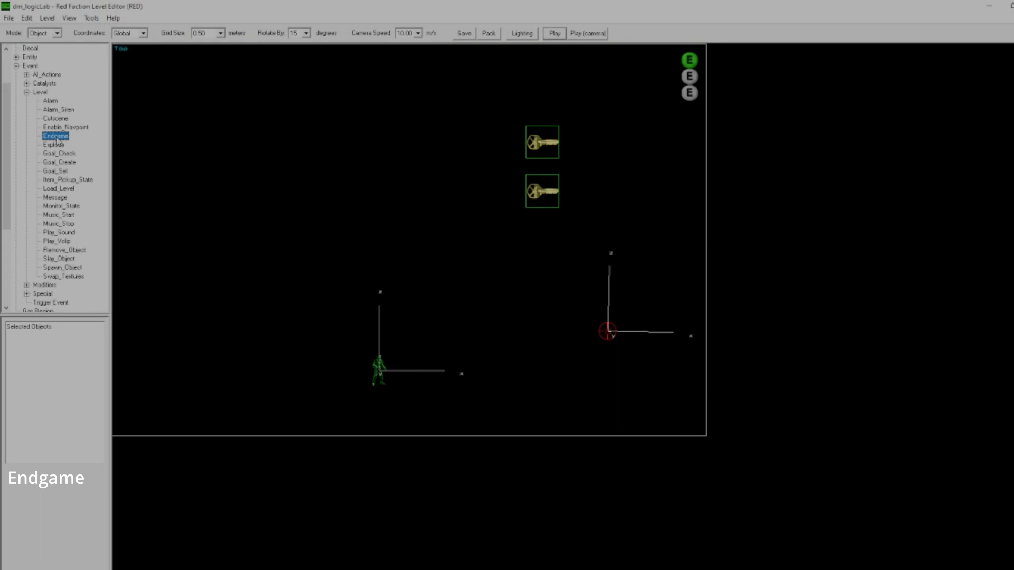
left_click(59, 145)
left_click(55, 145)
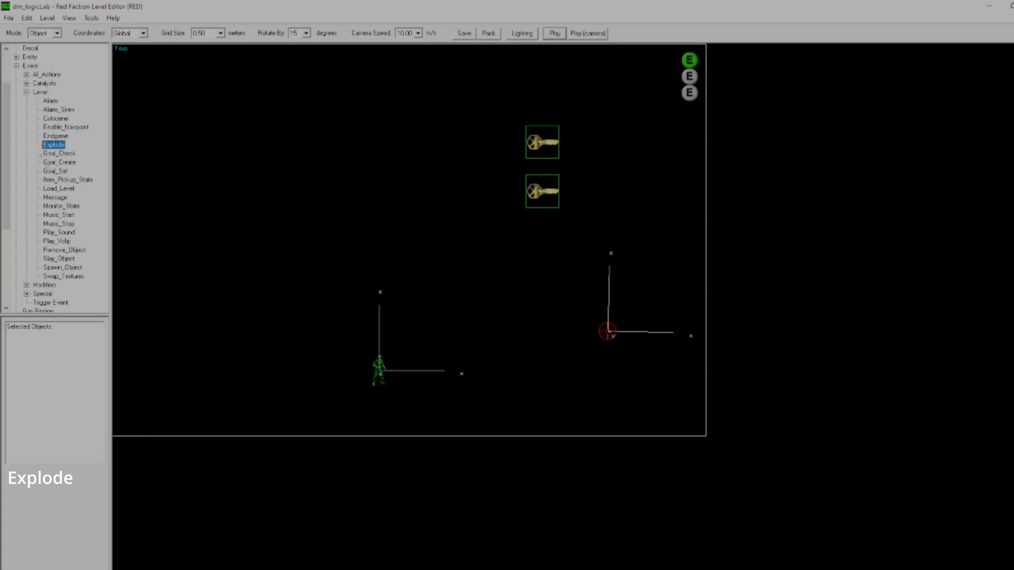
Step: Create an Item_Pickup_State event, view its properties, and close them without applying changes
left_click(62, 180)
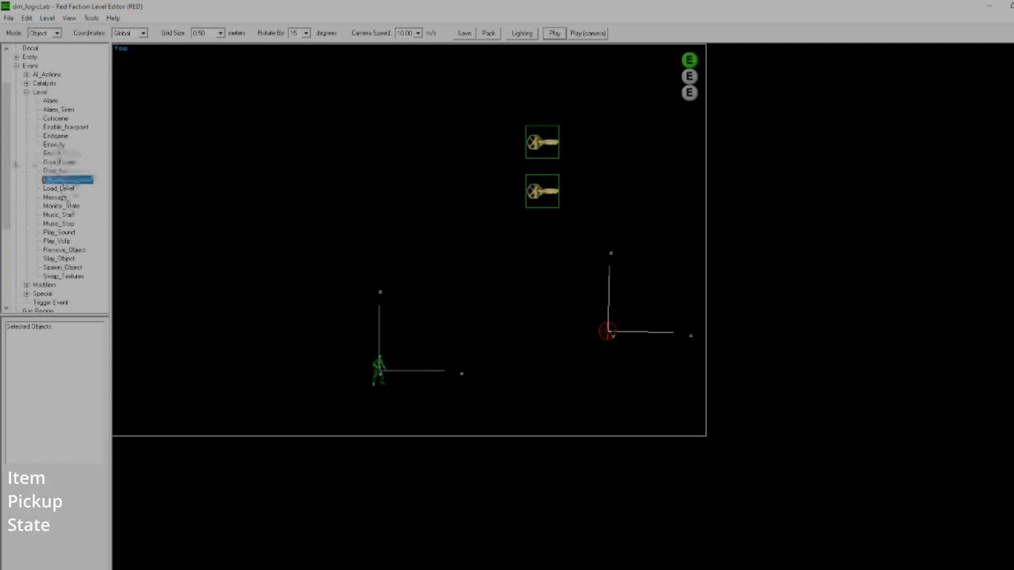
double_click(63, 183)
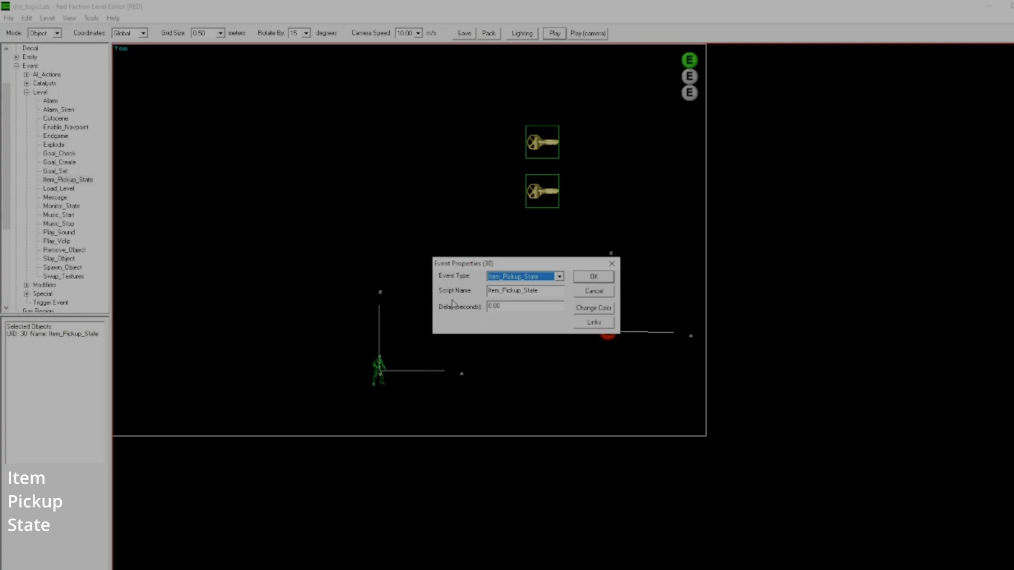
left_click(599, 291)
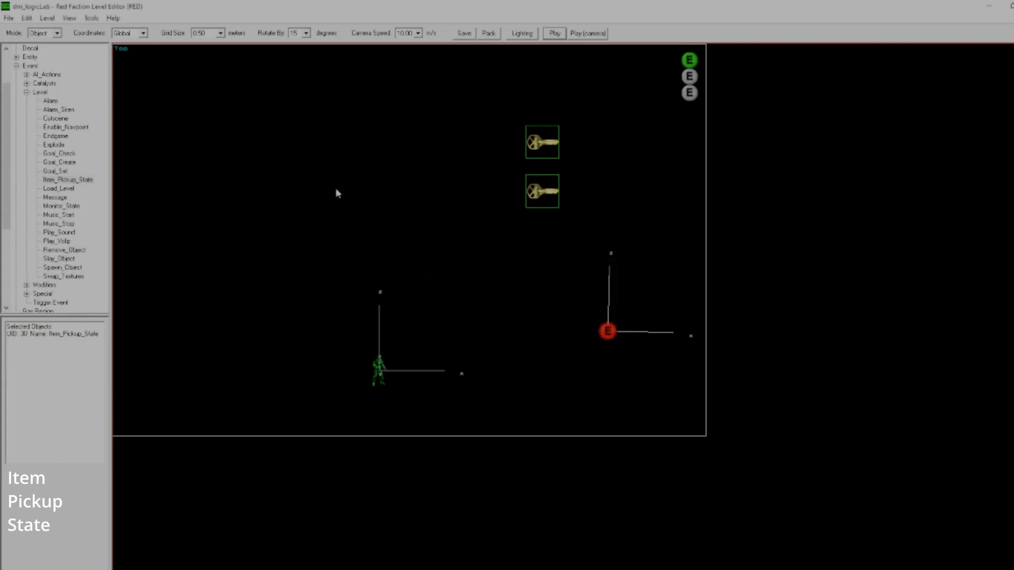
Step: Point out the Load_Level, Monitor_State and Message event types in the Level category
left_click(59, 189)
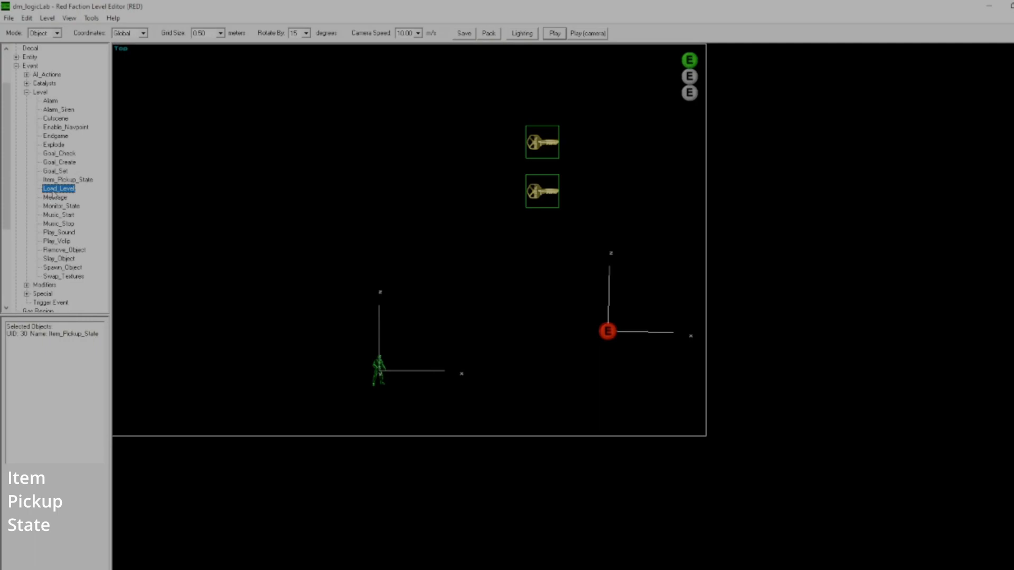
left_click(60, 206)
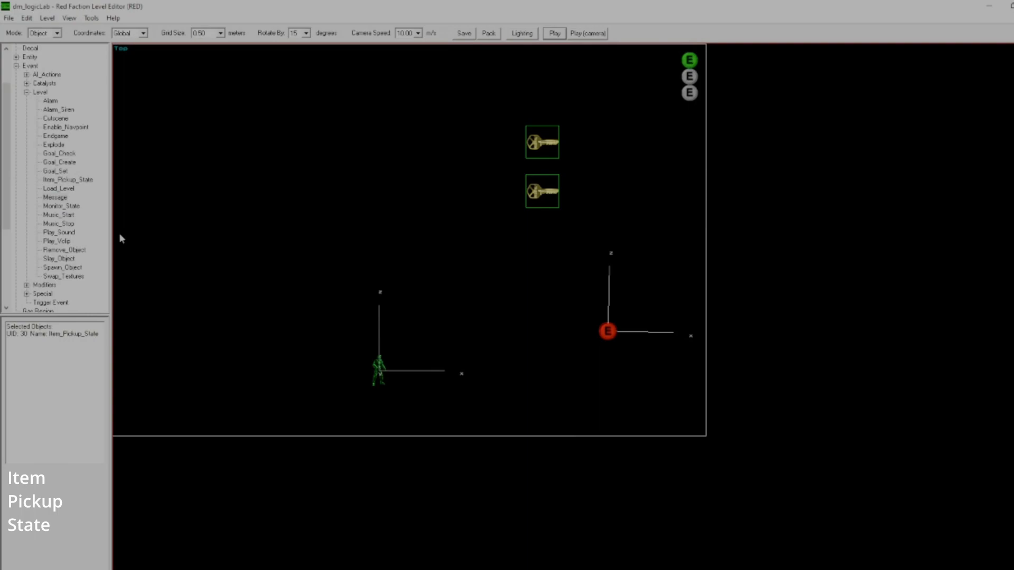
left_click(56, 198)
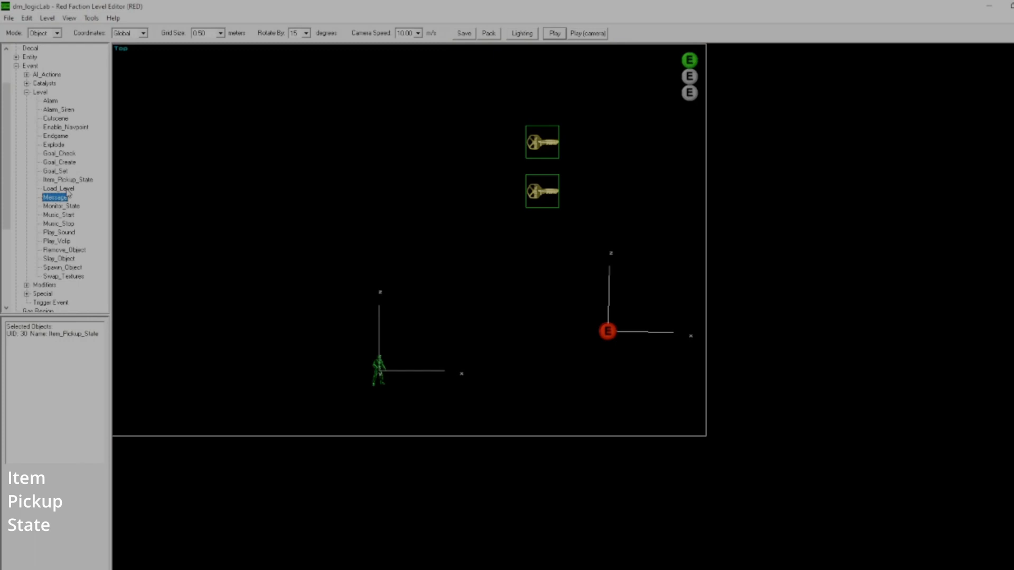
left_click(123, 150)
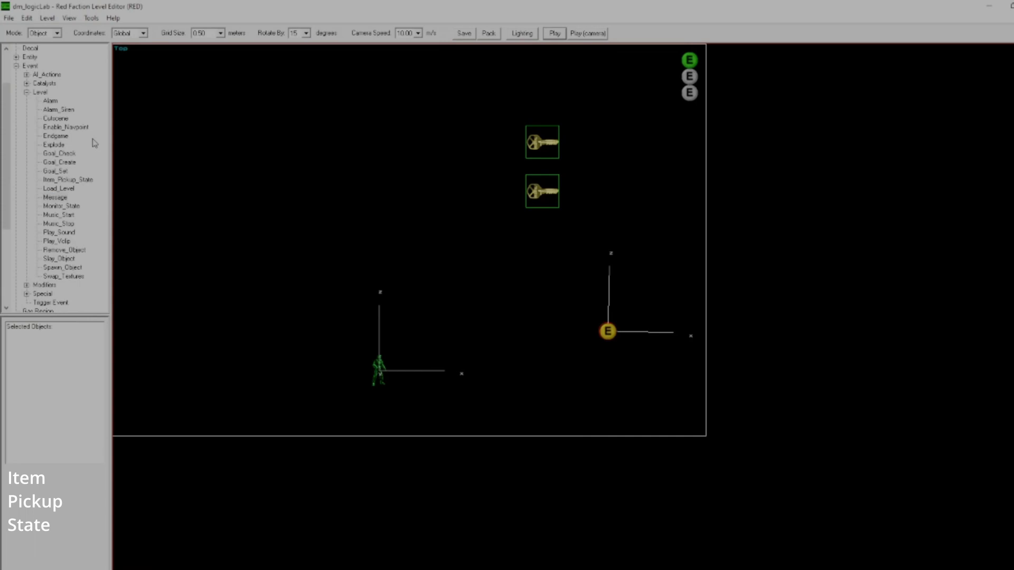
Step: Create the Goal events beside the Item_Pickup_State event, and examine the Goal_Create event's properties
left_click(60, 154)
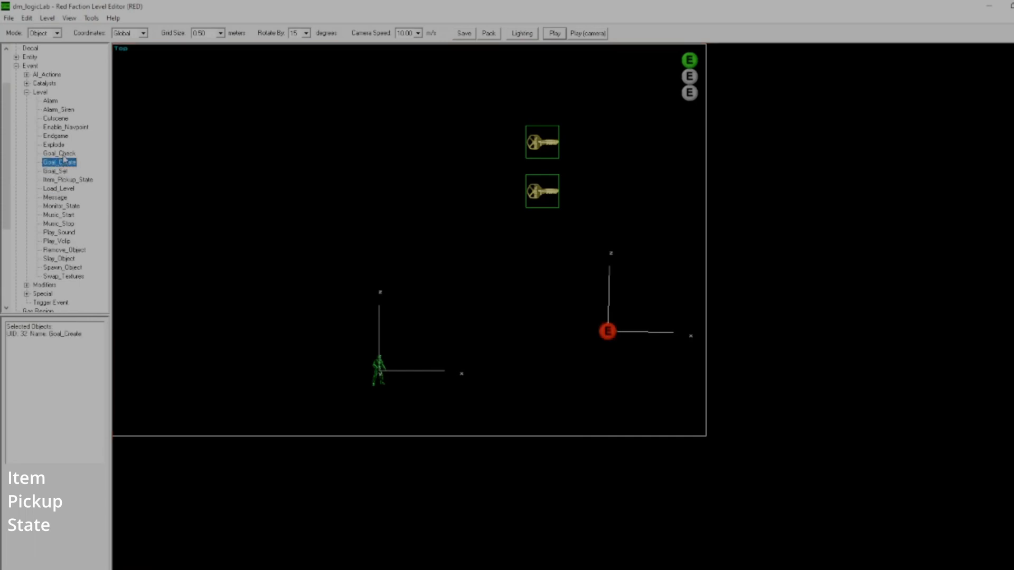
scroll(507, 266, "up", 2)
key("Left")
left_click(614, 332)
double_click(613, 334)
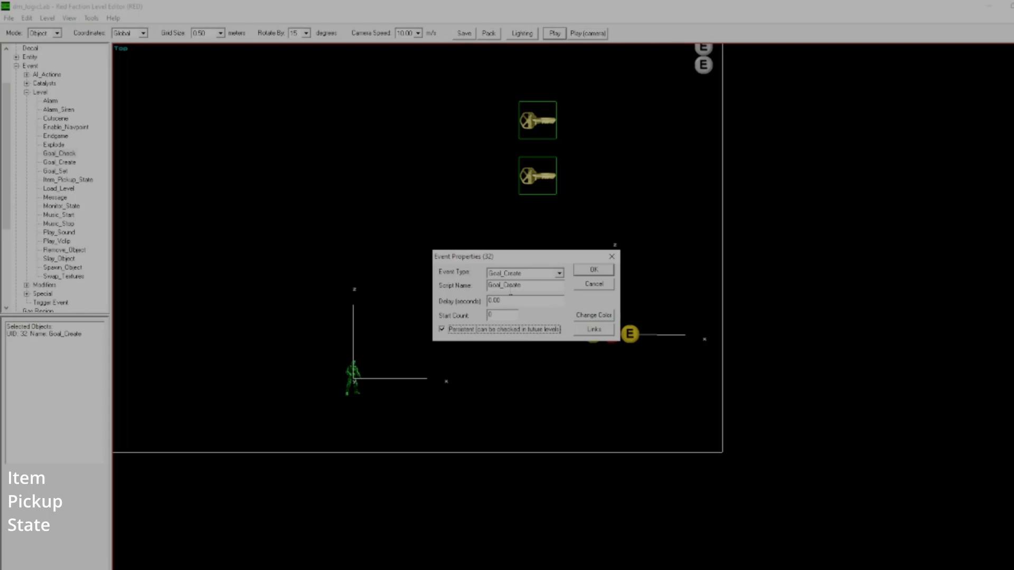
right_click(510, 293)
left_click(647, 294)
left_click(599, 290)
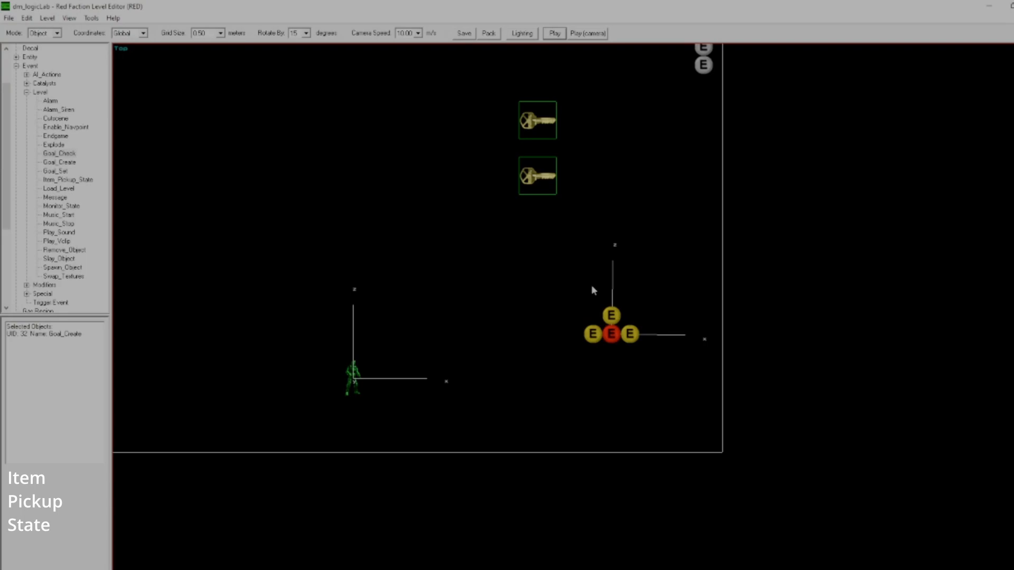
Step: Delete the Item_Pickup_State, Goal_Set, Goal_Create and Goal_Check events from the top view
left_click_drag(591, 285, 627, 351)
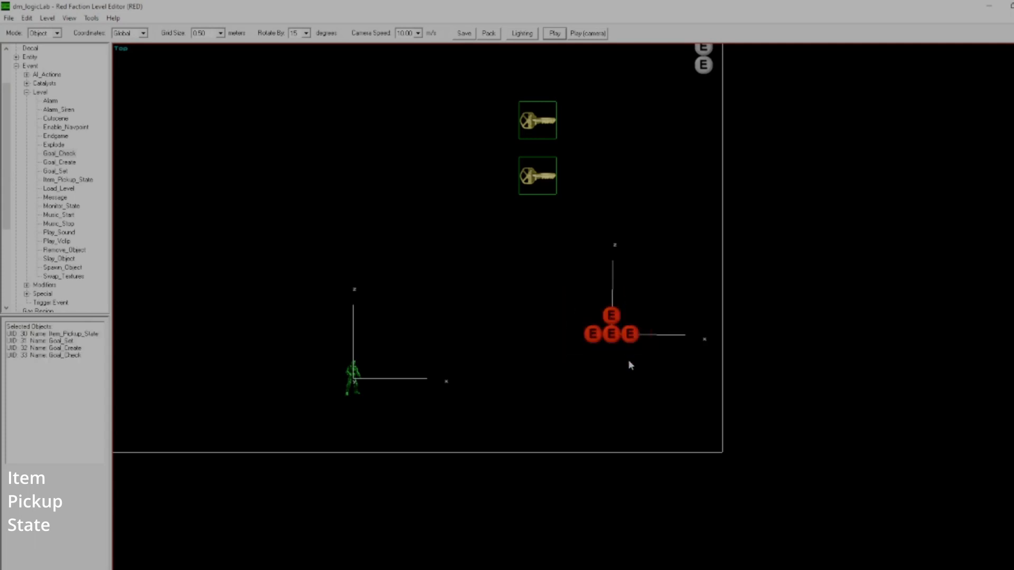
left_click(520, 345)
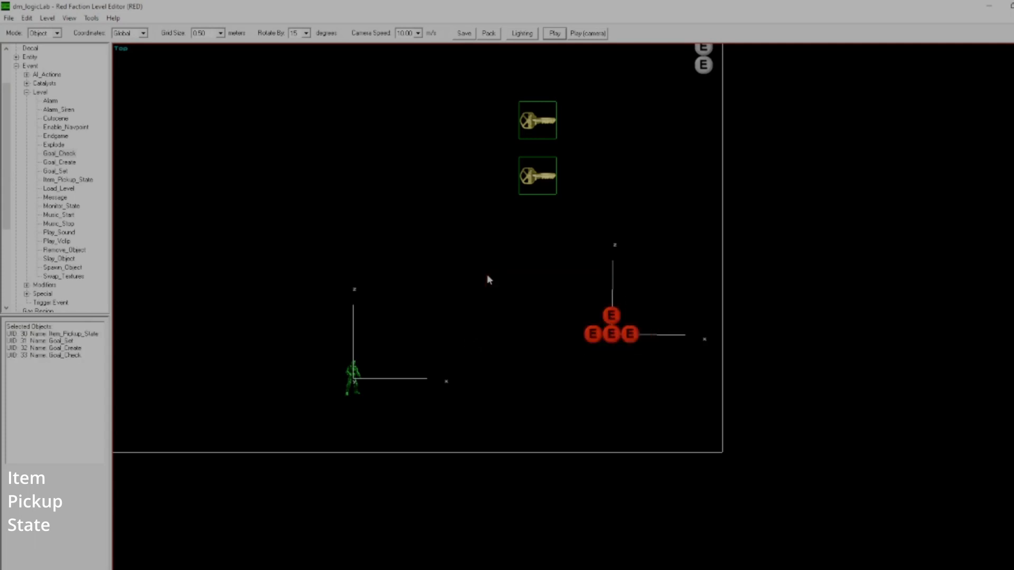
key("Delete")
left_click_drag(473, 297, 469, 309)
key("Home")
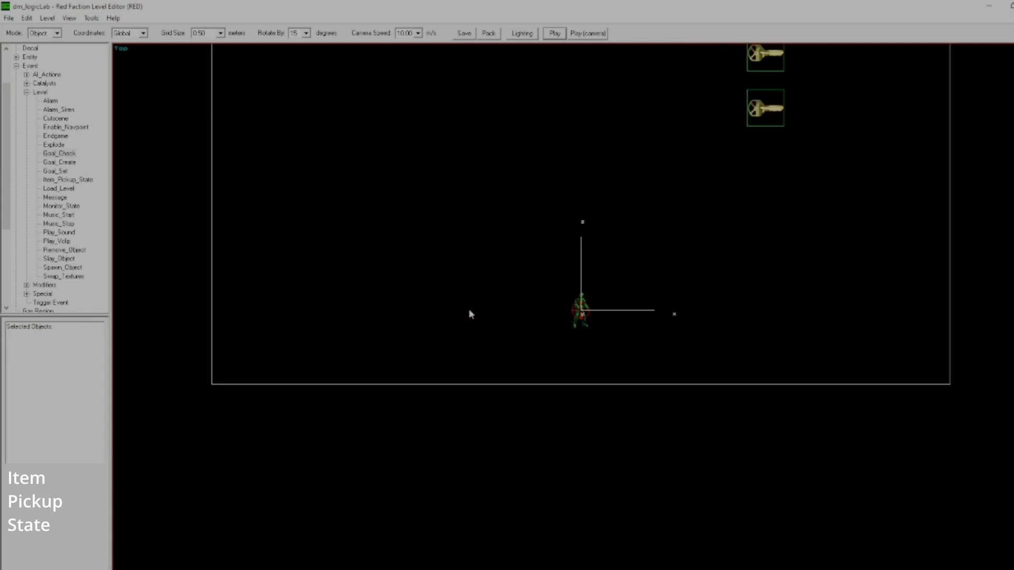
Step: Create a Message event, open its properties, and highlight the Speaker UID value
double_click(53, 199)
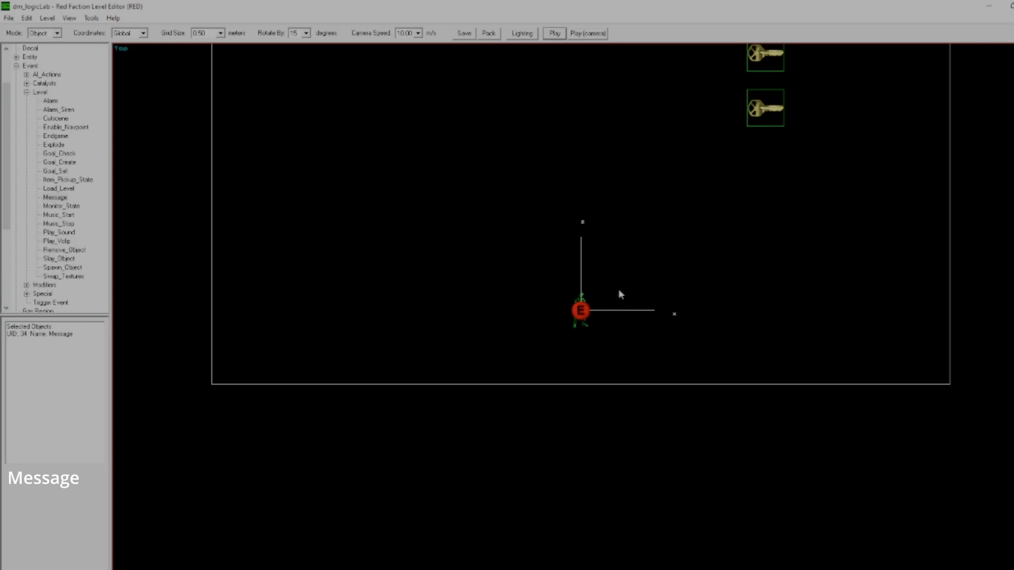
key("Return")
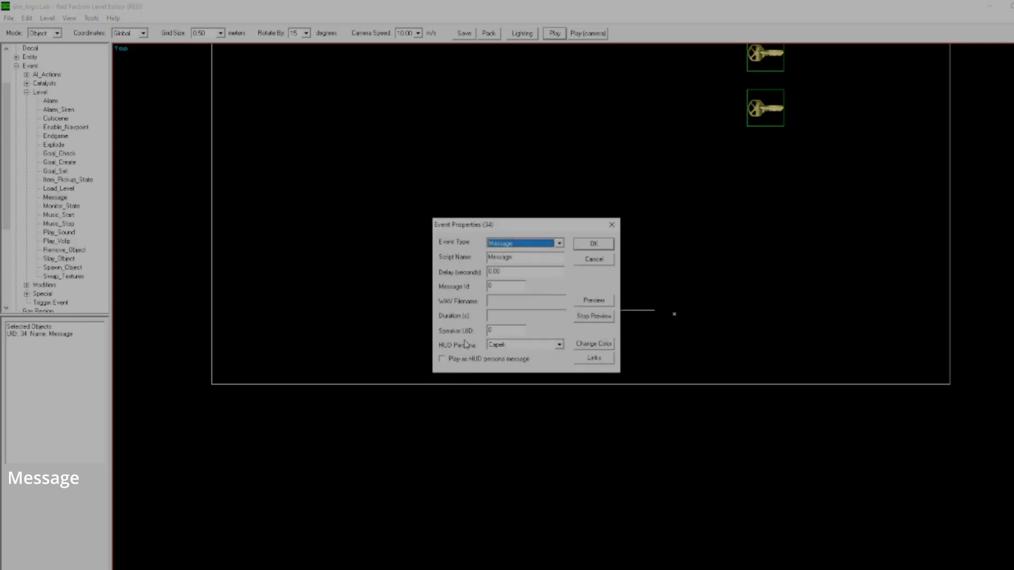
left_click_drag(504, 332, 421, 346)
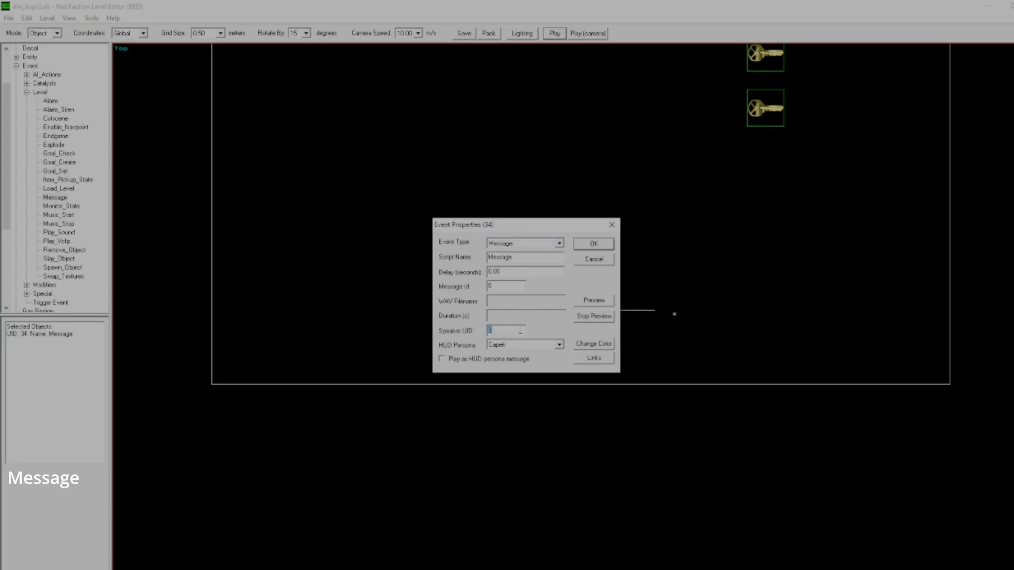
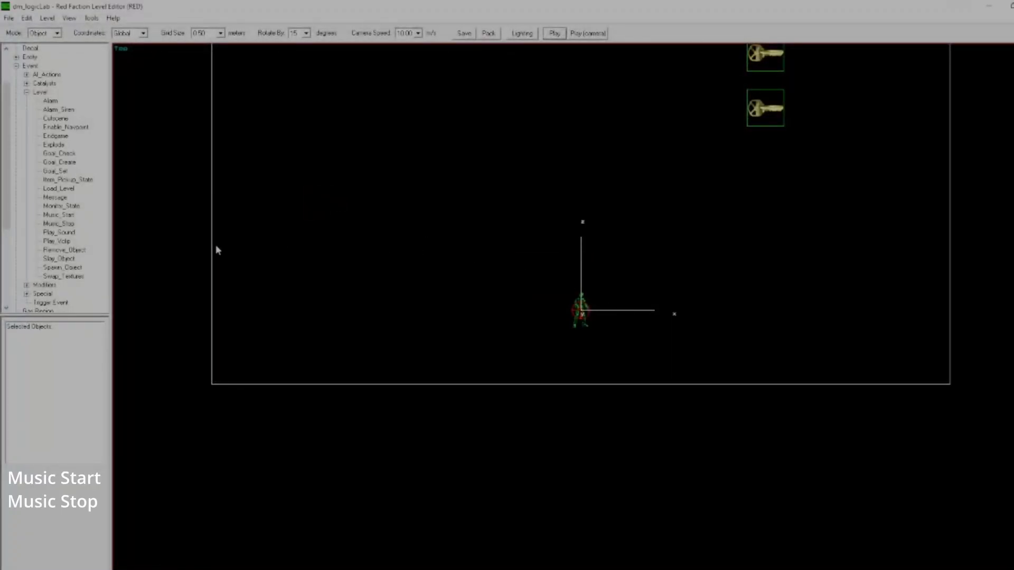
Step: Point out the Music_Start and Music_Stop event types in the Level category
left_click(56, 215)
left_click(60, 223)
left_click(58, 216)
left_click(60, 224)
left_click(64, 215)
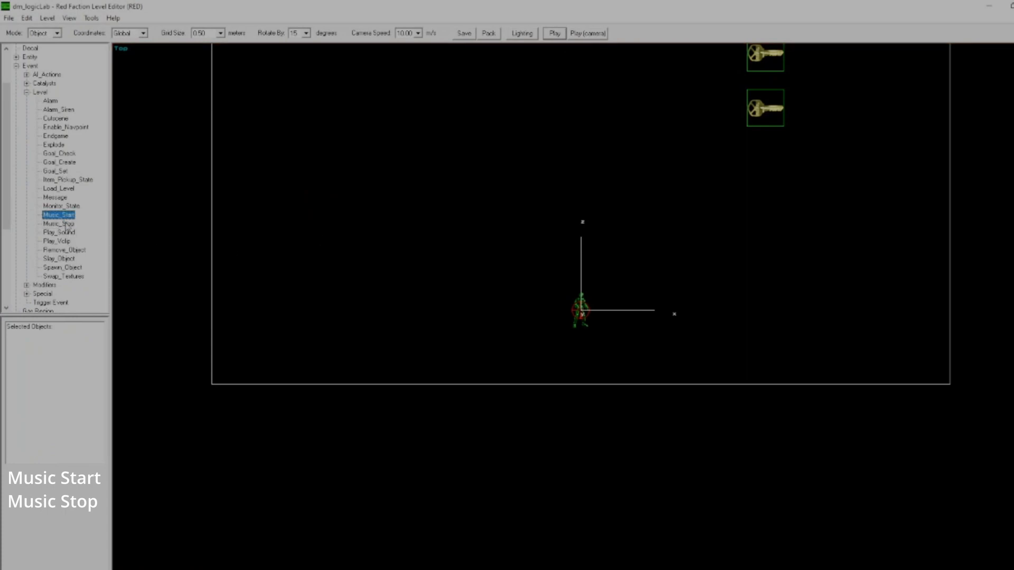
left_click(64, 223)
left_click(65, 216)
left_click_drag(246, 246, 260, 257)
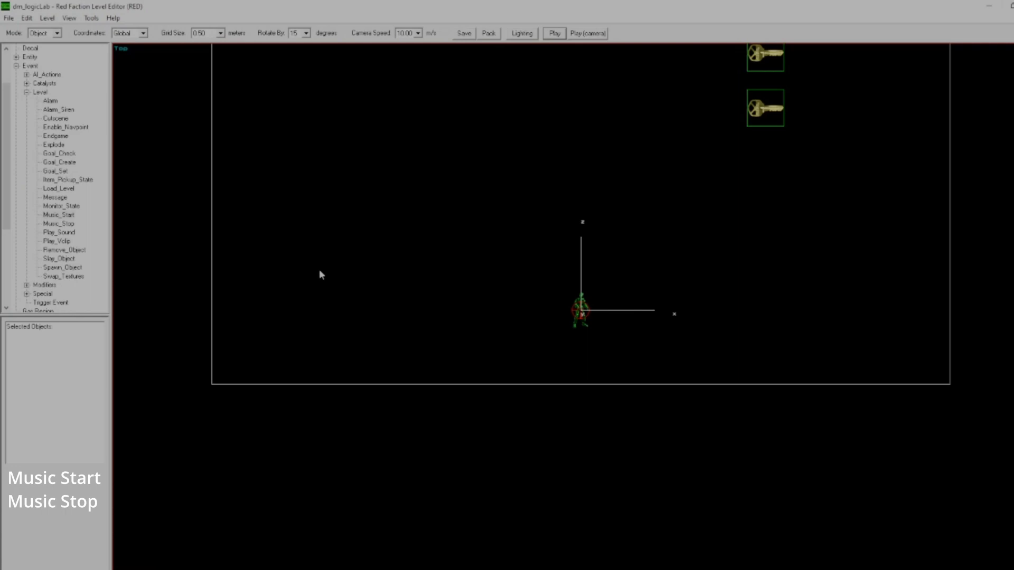
Step: Compare the Music_Start event type with Play_Sound in the Level category
left_click(66, 233)
left_click(64, 216)
left_click(70, 225)
left_click(65, 216)
left_click(71, 232)
left_click(65, 217)
left_click(67, 234)
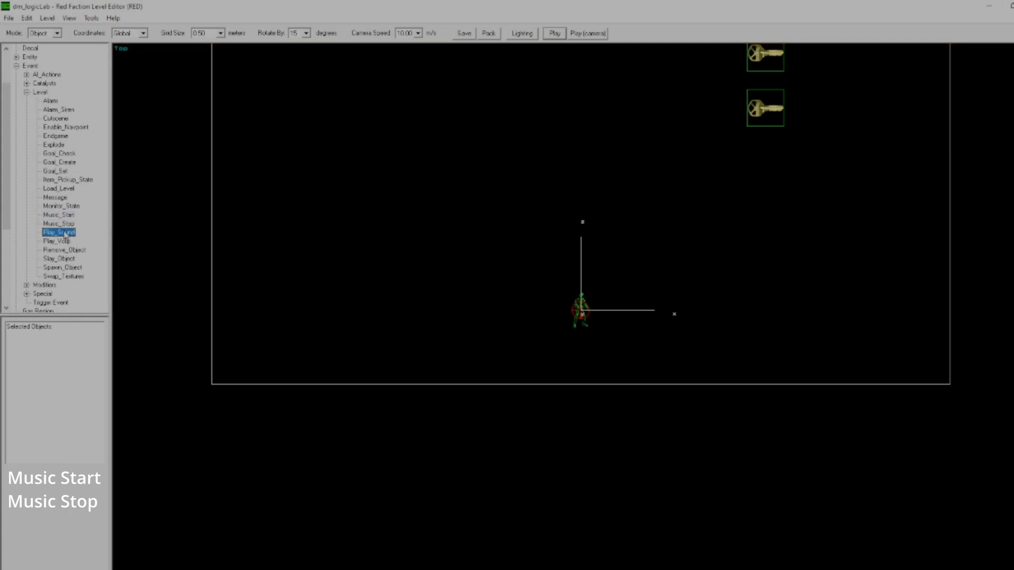
left_click(65, 217)
left_click(65, 232)
left_click(65, 217)
left_click(66, 232)
left_click(66, 216)
left_click(64, 231)
left_click(59, 209)
left_click(64, 232)
left_click(71, 216)
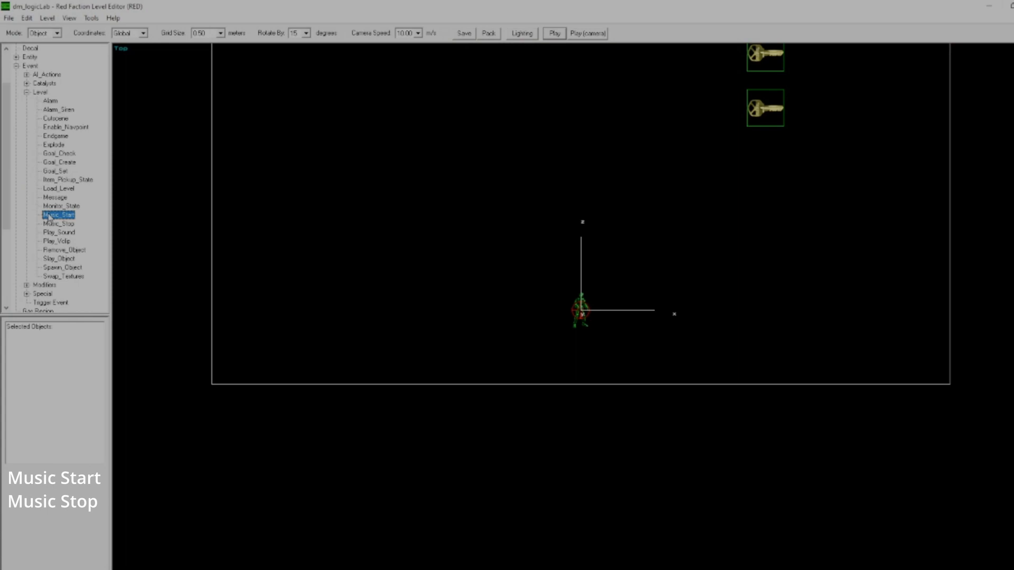
left_click(230, 242)
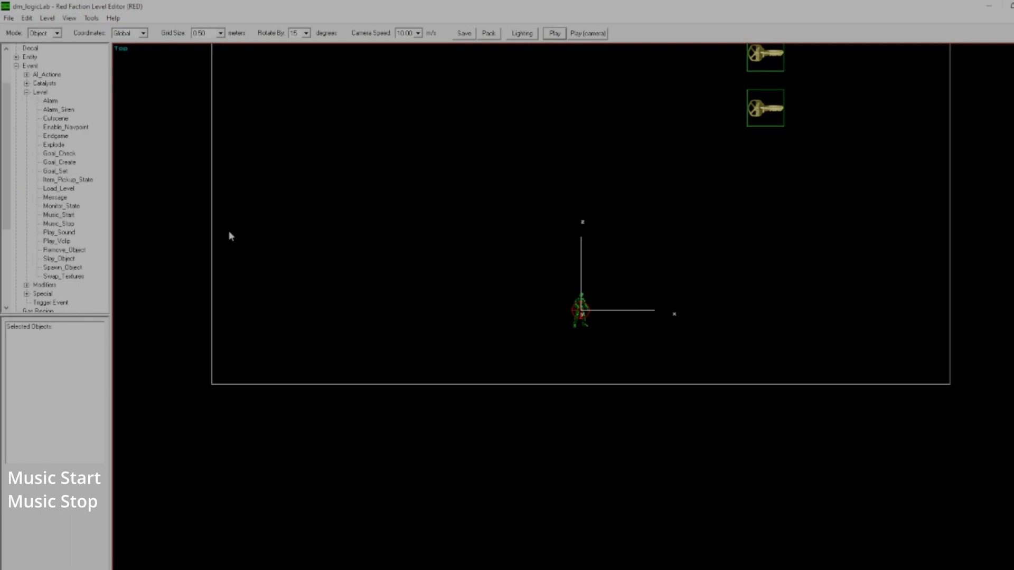
Step: Point out Music_Stop and Music_Start once more, ending on the Play_Sound event type
left_click(63, 223)
left_click(61, 216)
left_click(60, 223)
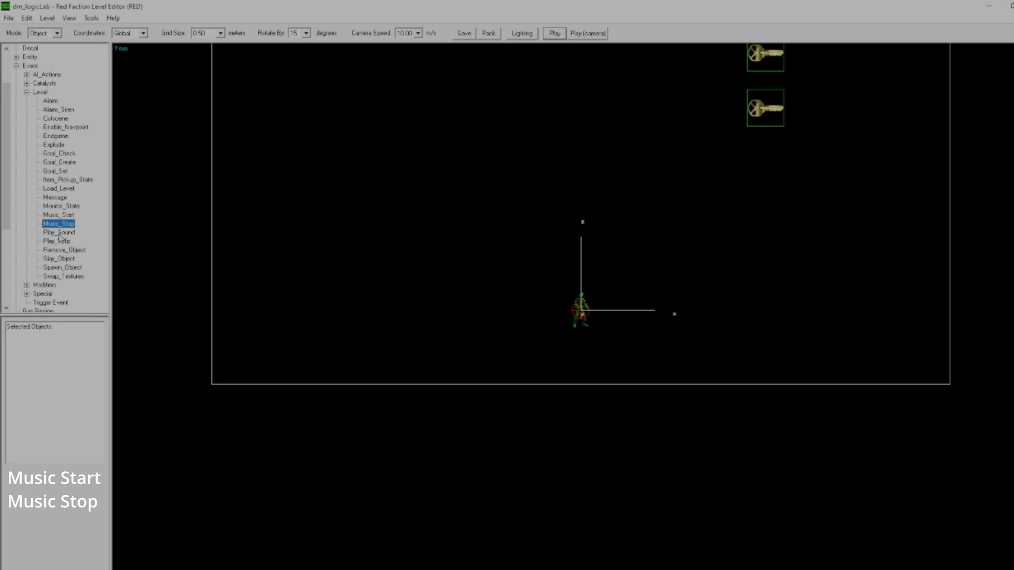
left_click(60, 232)
left_click(62, 216)
left_click(70, 233)
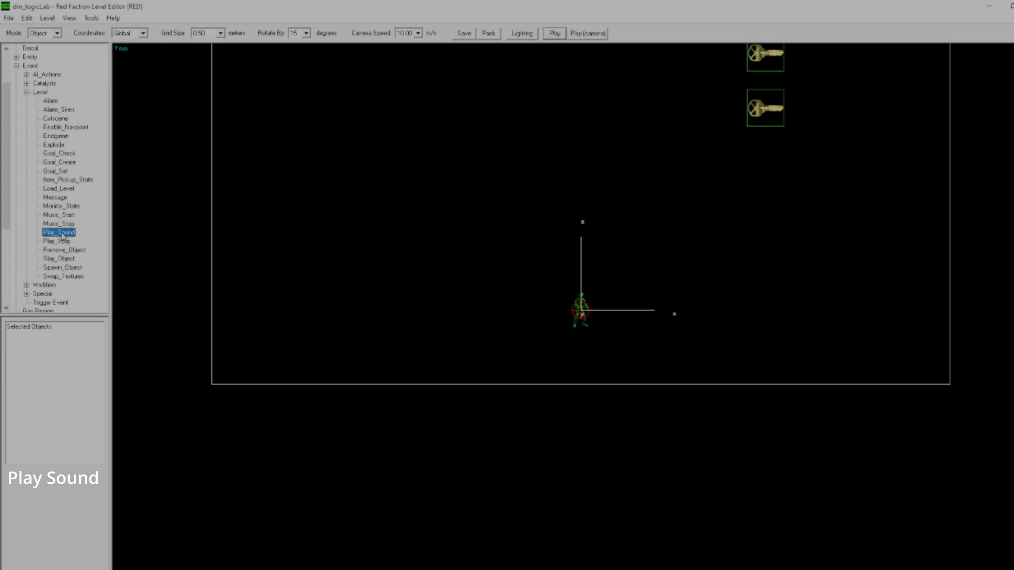
scroll(66, 163, "up", 2)
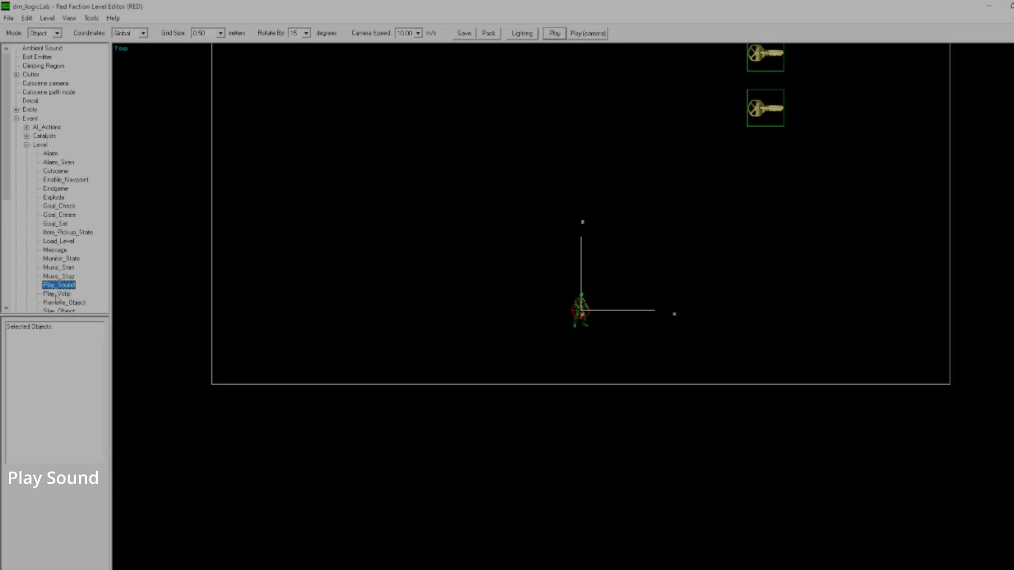
scroll(71, 286, "down", 2)
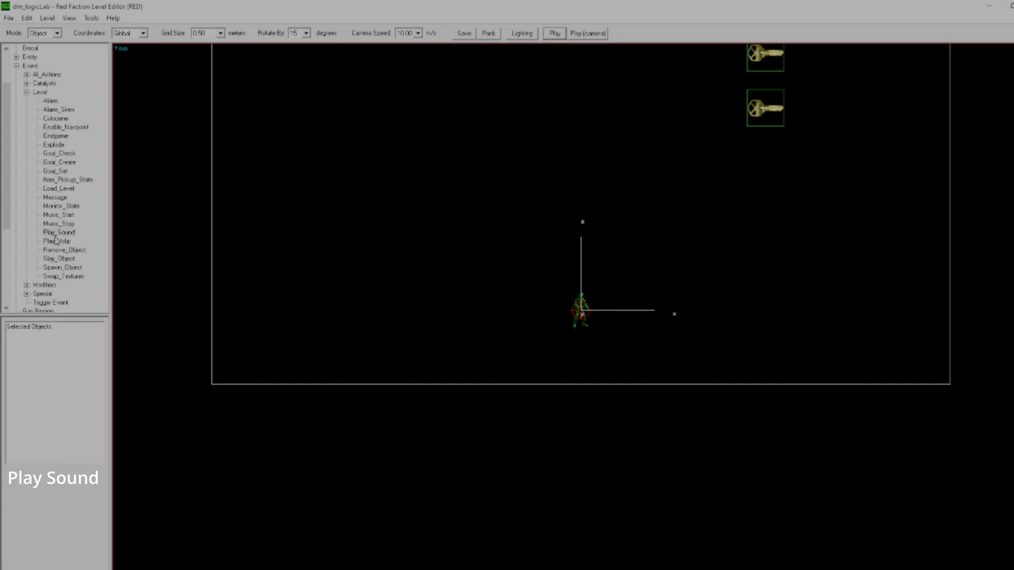
Step: Create a Play_Vclip event, open its properties, and browse the available Vclip names
left_click(759, 97)
left_click(470, 189)
double_click(54, 243)
key("ctrl+p")
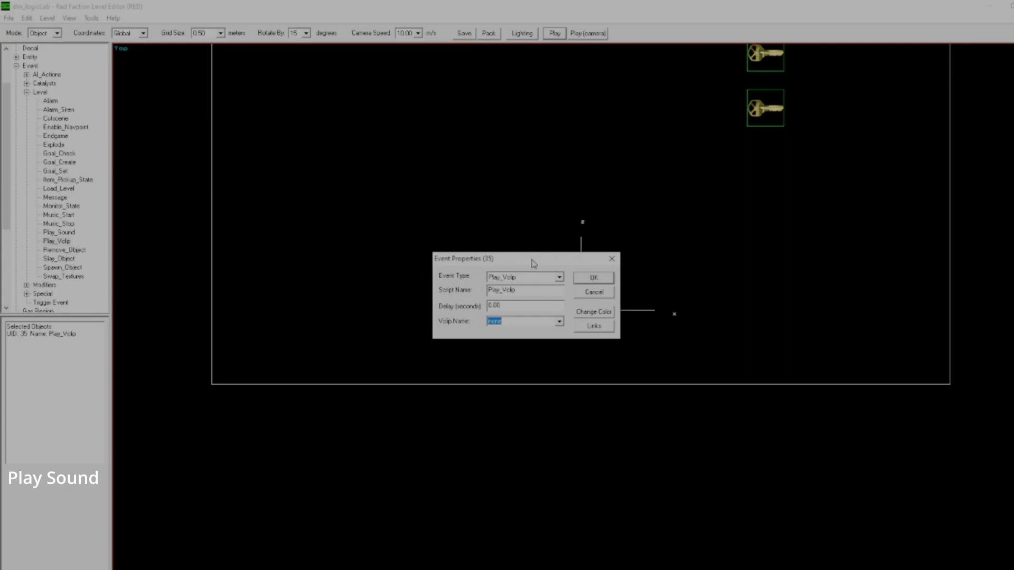
left_click(559, 321)
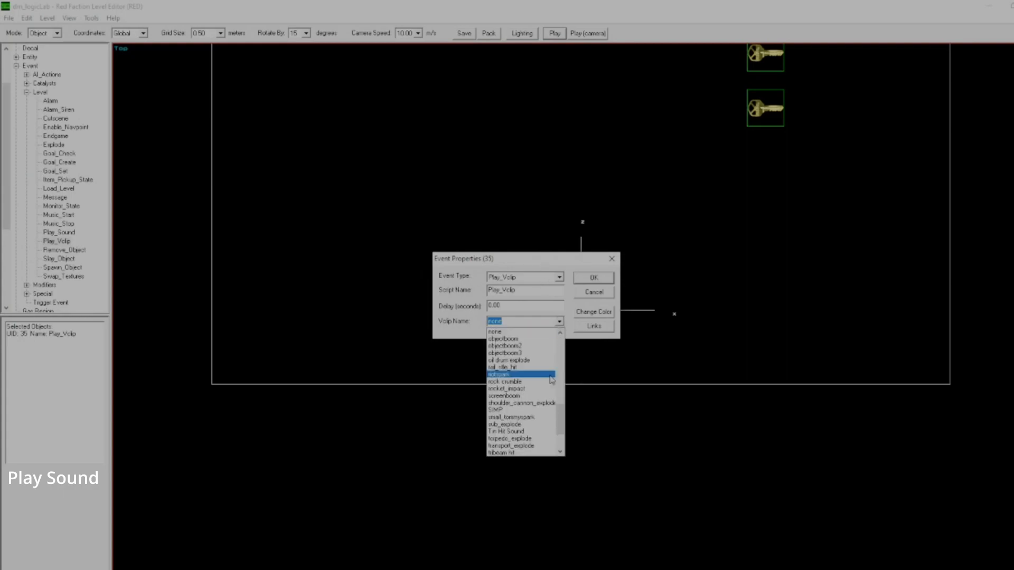
scroll(531, 343, "up", 7)
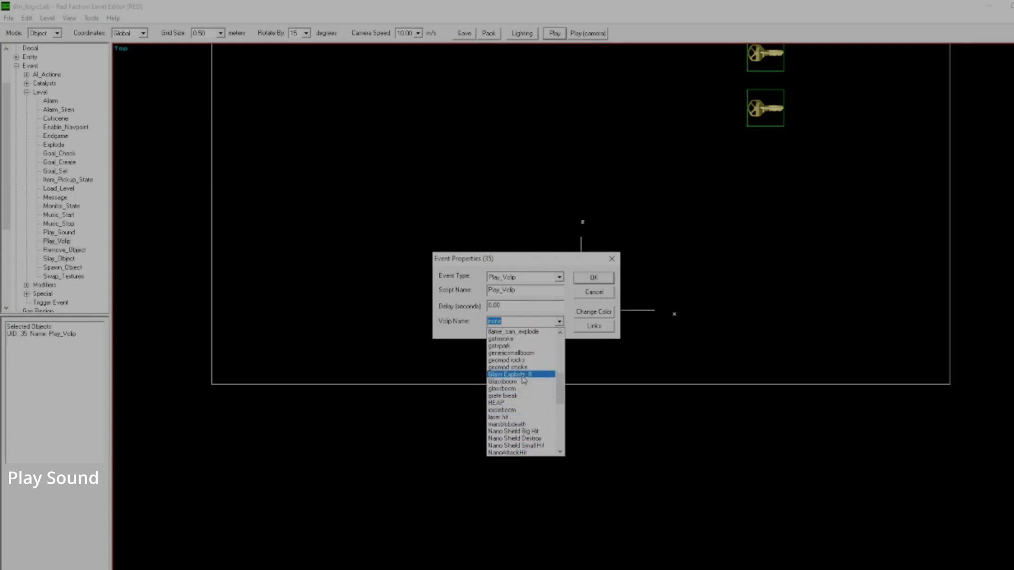
scroll(534, 361, "up", 4)
scroll(535, 361, "up", 3)
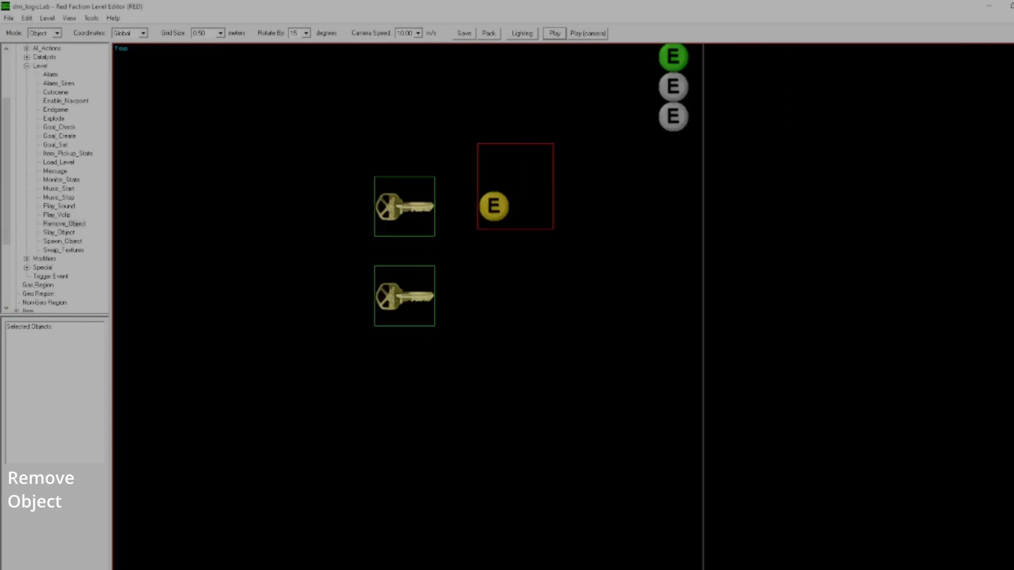
Step: Examine the placed Remove_Object event and compare its type with Slay_Object in the Level category
left_click(494, 206)
left_click(479, 262)
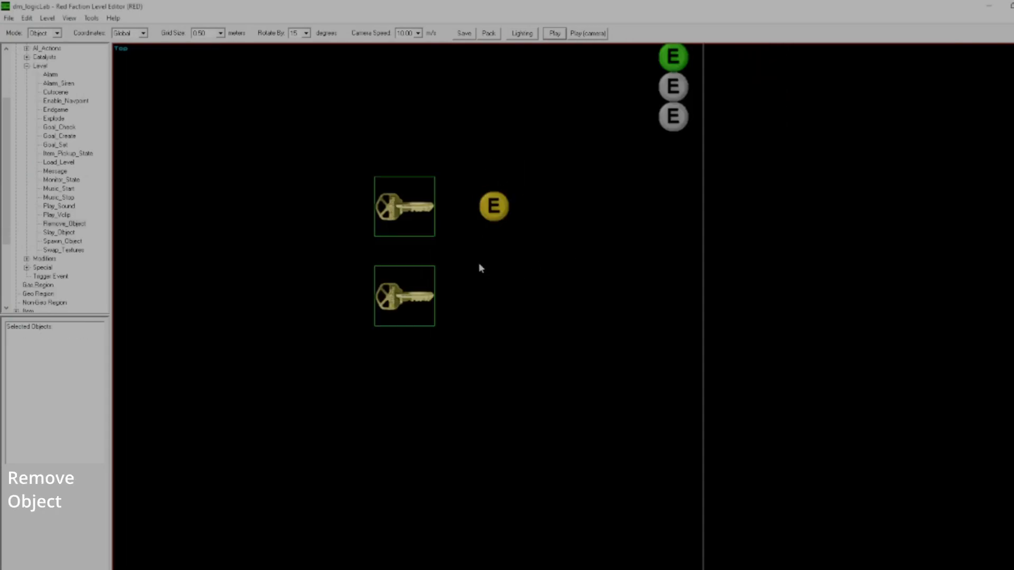
left_click(493, 207)
left_click(520, 247)
left_click_drag(459, 164, 515, 222)
left_click(58, 233)
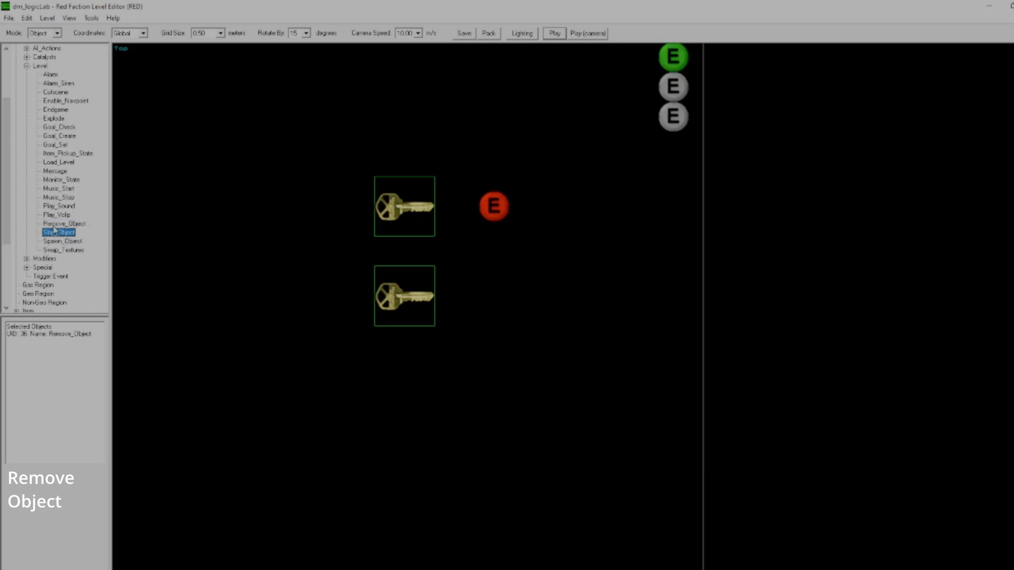
left_click(54, 226)
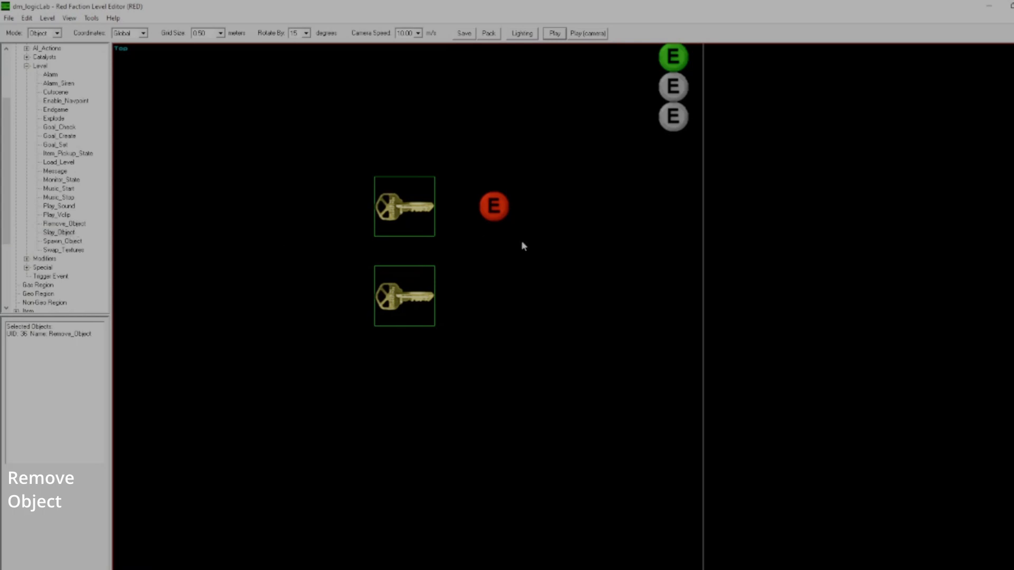
left_click(406, 255)
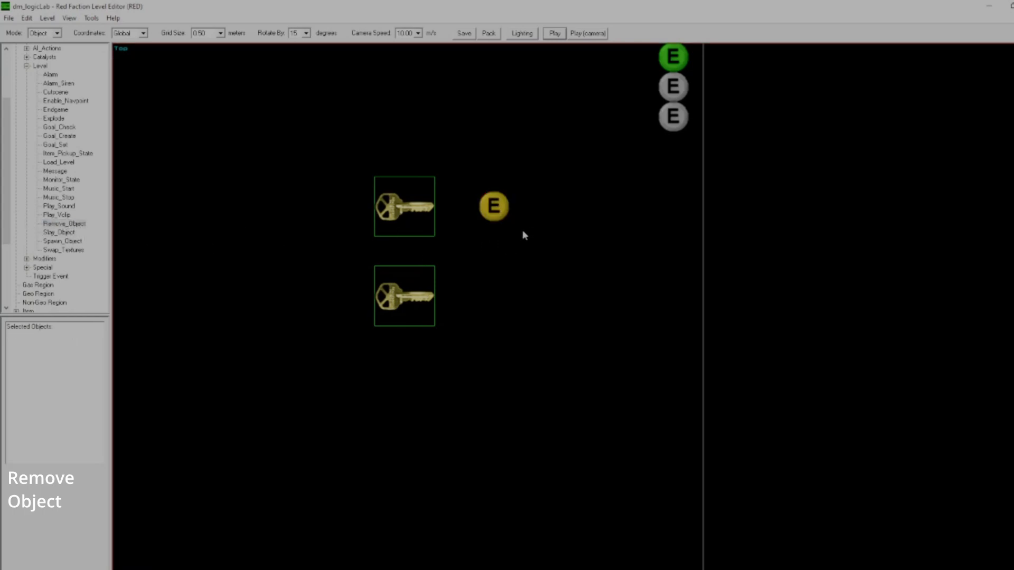
Step: Copy the lowest Node event below the Cyclic_Timer and place the copy just above the Remove_Object event, using a 0.25 m grid
left_click(680, 117)
left_click(669, 186)
left_click(681, 117)
key("Left")
key("Left")
key("Left")
key("Left")
key("Down")
key("Left")
key("Down")
key("Left")
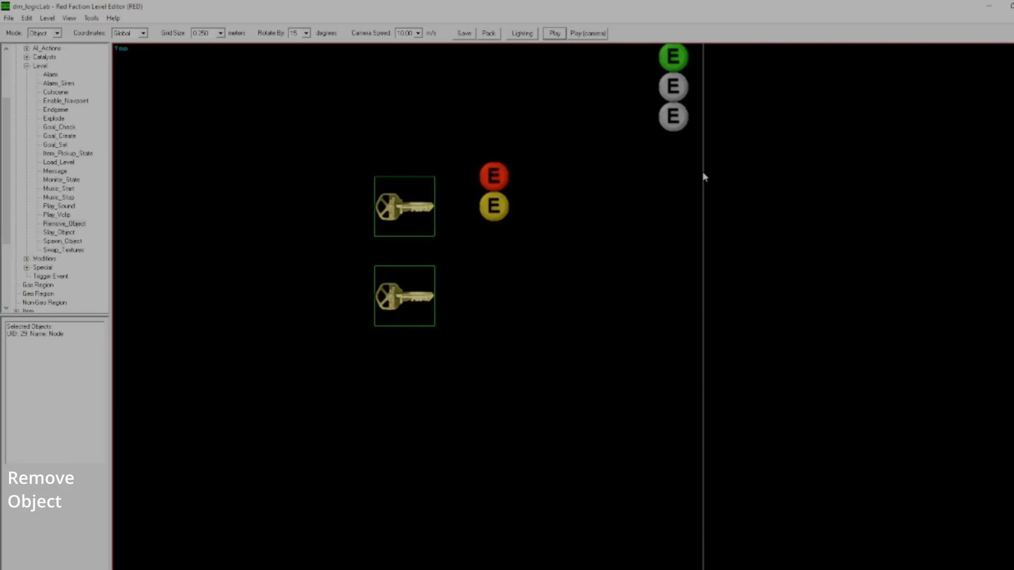
key("Up")
Step: Link the Remove_Object event to the copied Node event above it
left_click(491, 205)
left_click(403, 193)
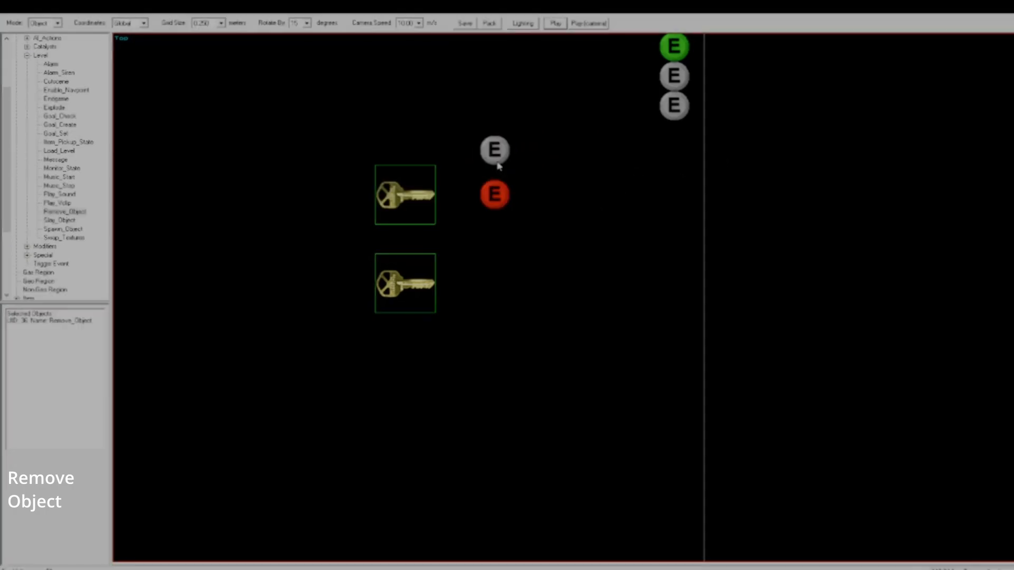
left_click(494, 161, "ctrl")
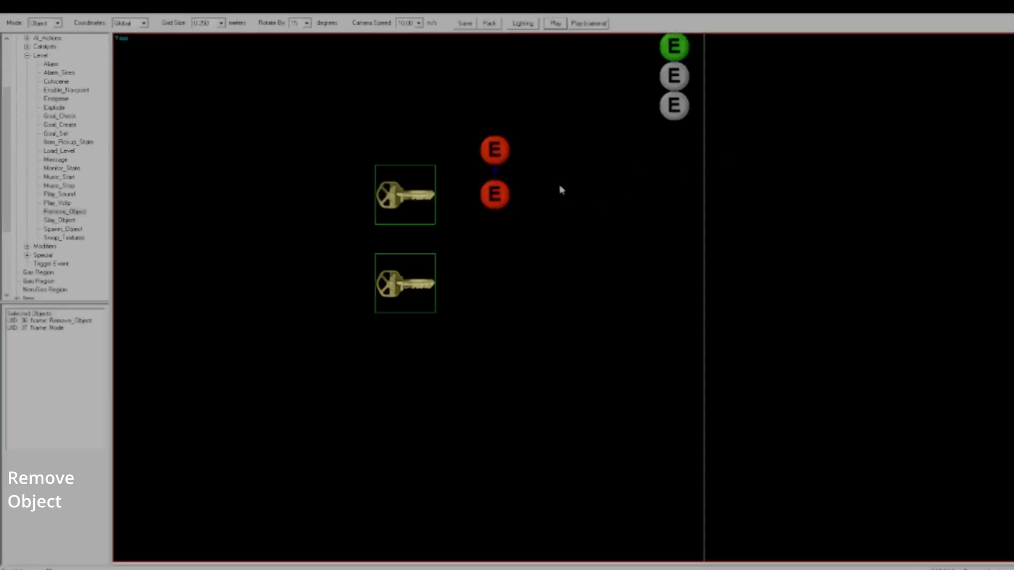
left_click(562, 191)
Step: Trace the logic from the copied Node event through the separate event column up to the Cyclic_Timer
left_click(488, 150)
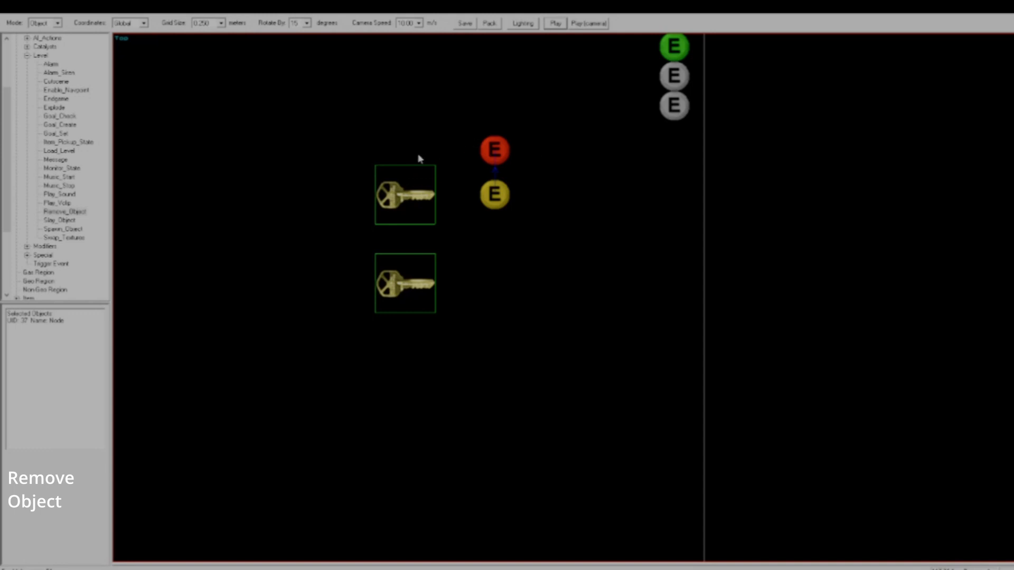
left_click(590, 156)
left_click(679, 119)
left_click(671, 68)
left_click(669, 48)
scroll(643, 175, "down", 4)
scroll(643, 176, "up", 5)
scroll(643, 175, "down", 4)
scroll(498, 252, "up", 2)
Step: Duplicate the Remove_Object event and move the copy to the right of the original, raising the grid size to 1.00 m
left_click_drag(468, 176, 528, 211)
key("ctrl+c")
key("ctrl+v")
key("Right")
key("Right")
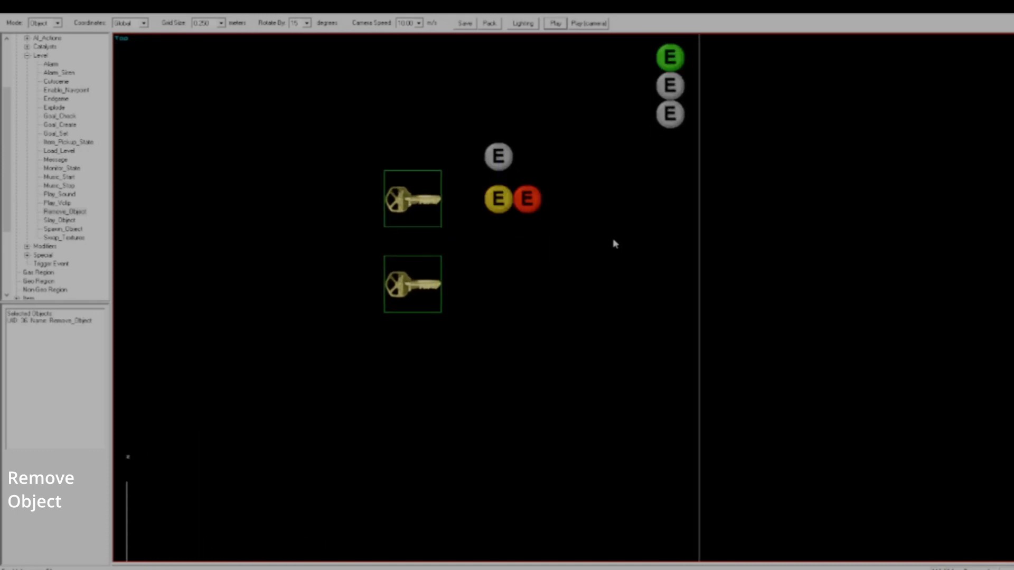
key("]")
key("Right")
key("Right")
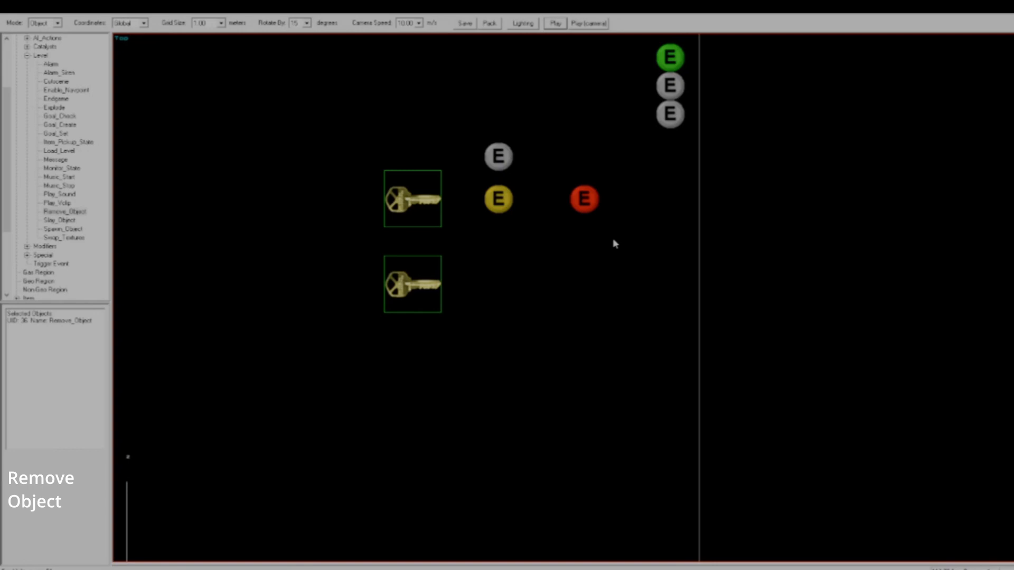
Step: Change the duplicated event's type to When_Dead and set its script name to When_Dead
key("Return")
key("Return")
key("Return")
key("Return")
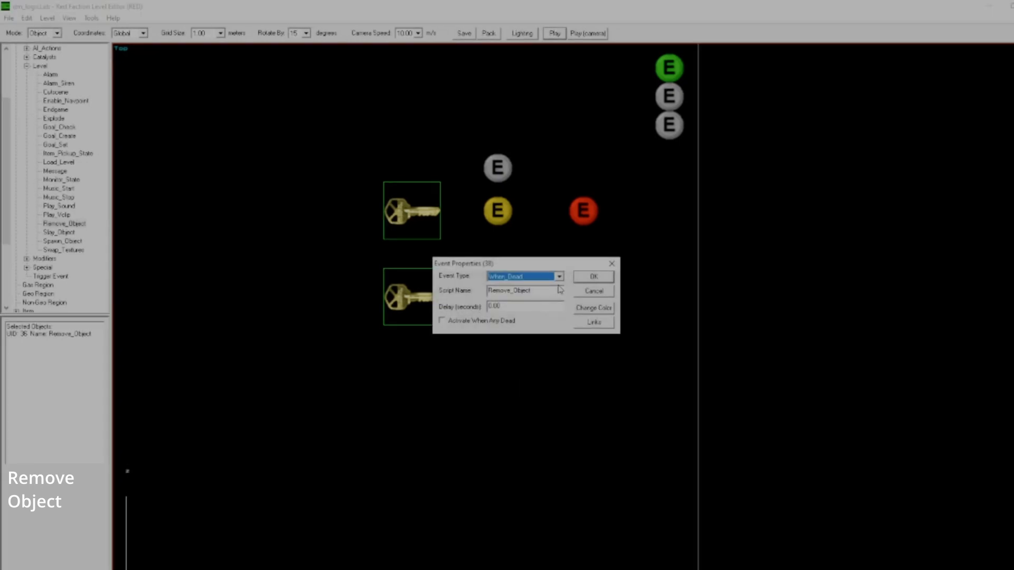
left_click_drag(482, 262, 542, 313)
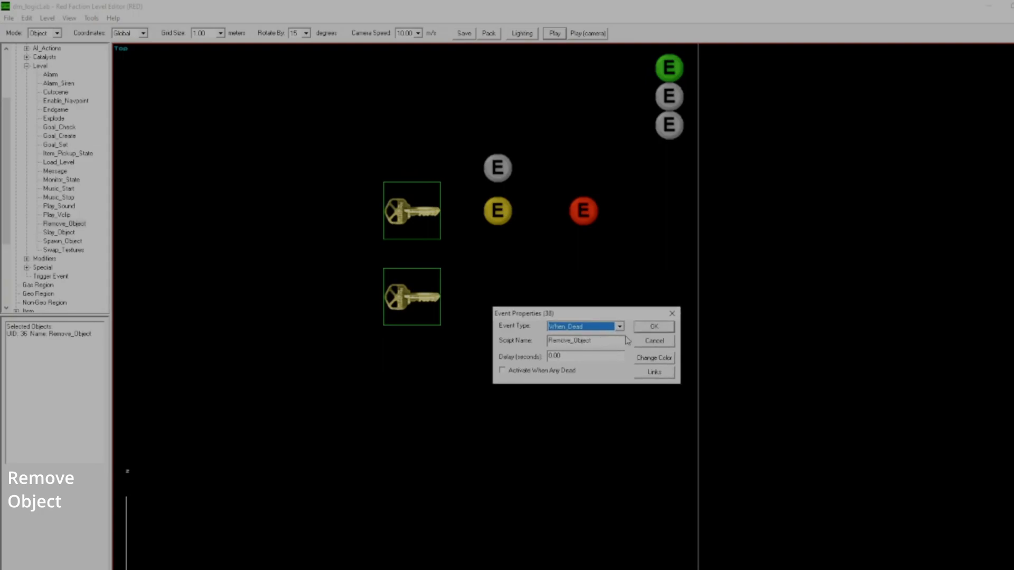
key("Tab")
type("Wh")
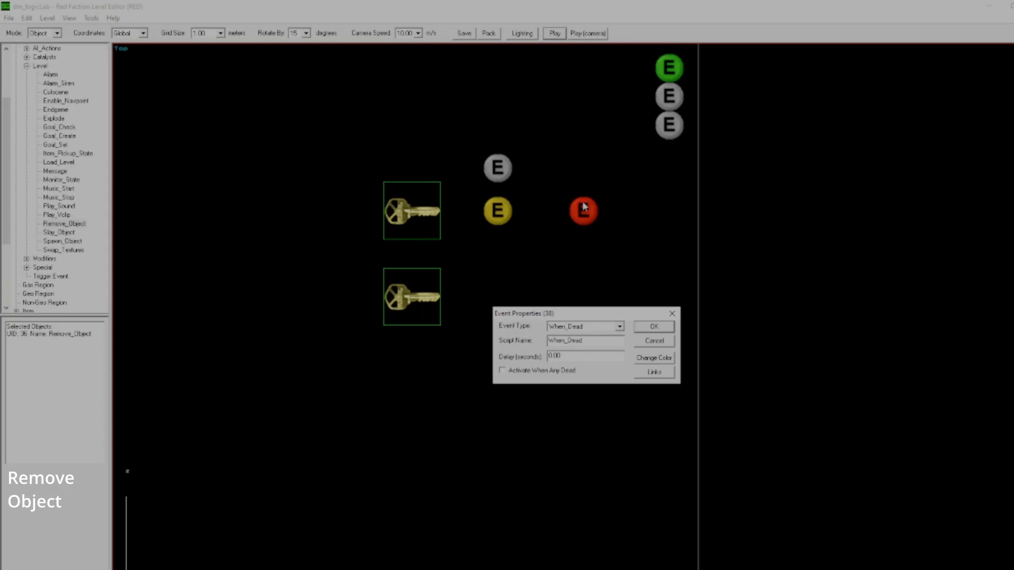
left_click(649, 329)
Step: Link the When_Dead event to the copied Node event, and review the links running into that Node
left_click_drag(529, 187, 540, 185)
left_click_drag(540, 185, 605, 230)
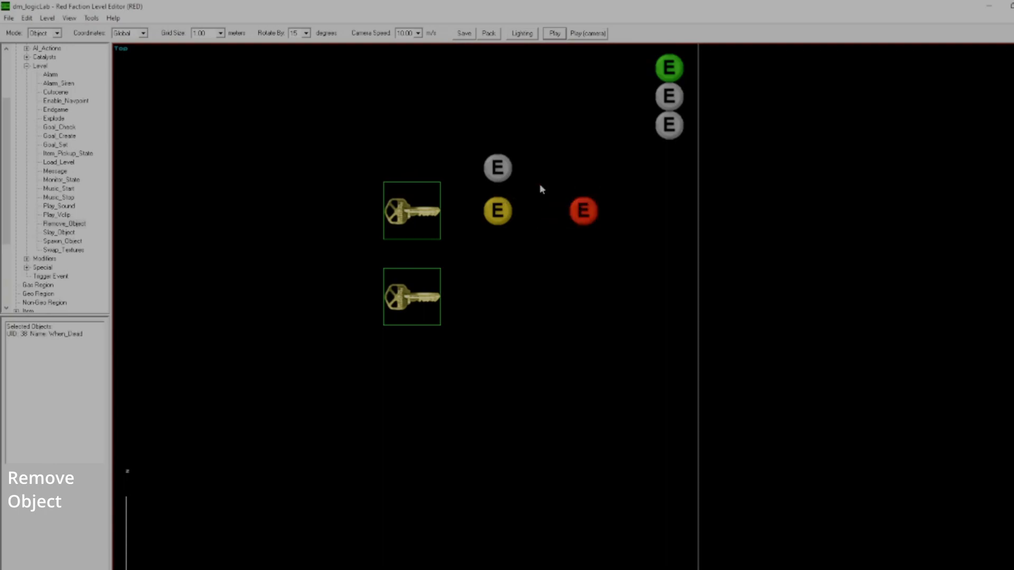
left_click(497, 167, "ctrl")
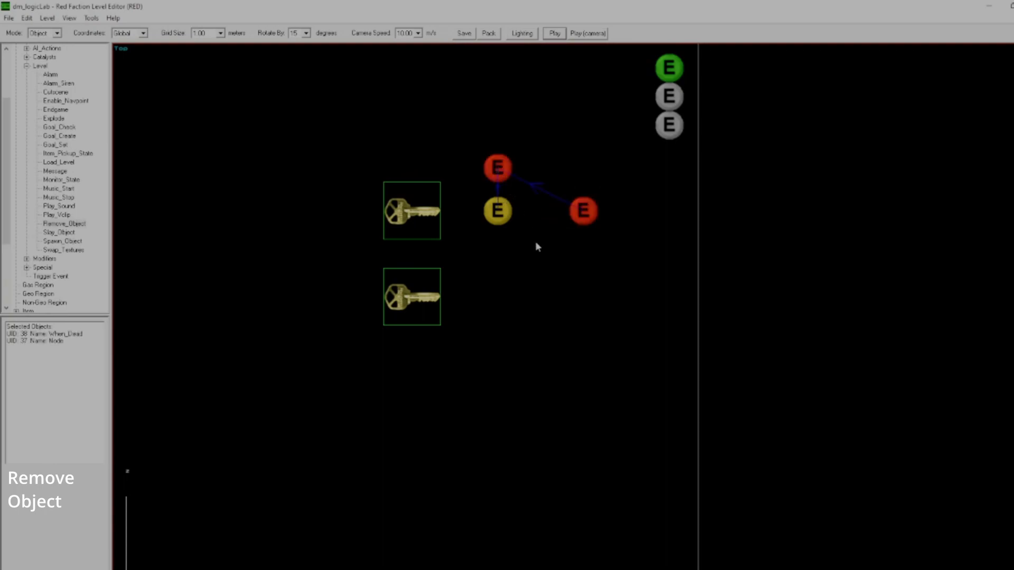
left_click(536, 242)
left_click(498, 168)
left_click(575, 203)
left_click_drag(519, 182, 498, 163)
left_click_drag(492, 213, 476, 202)
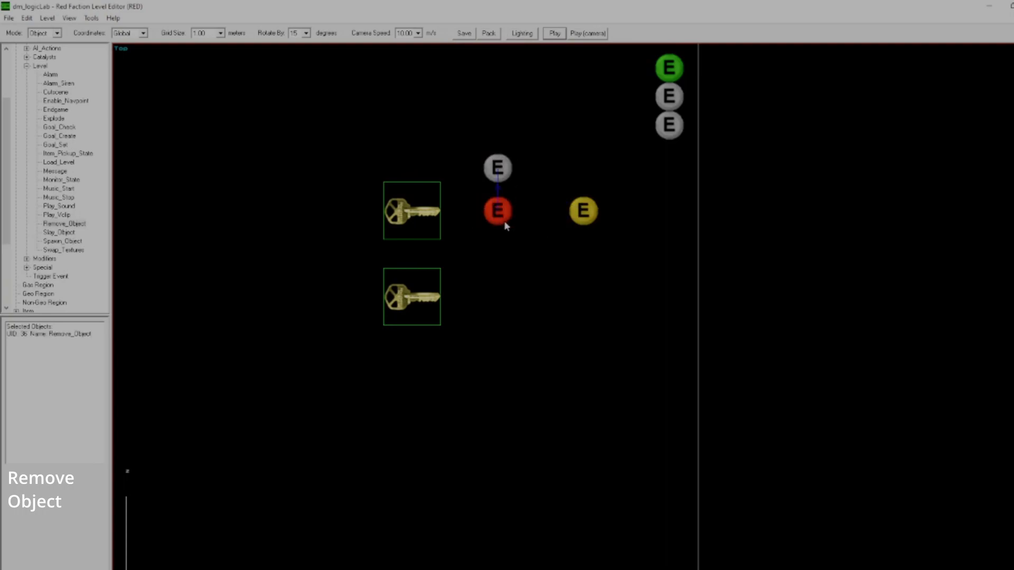
Step: Delete the When_Dead event and select the Remove_Object event
left_click(588, 214)
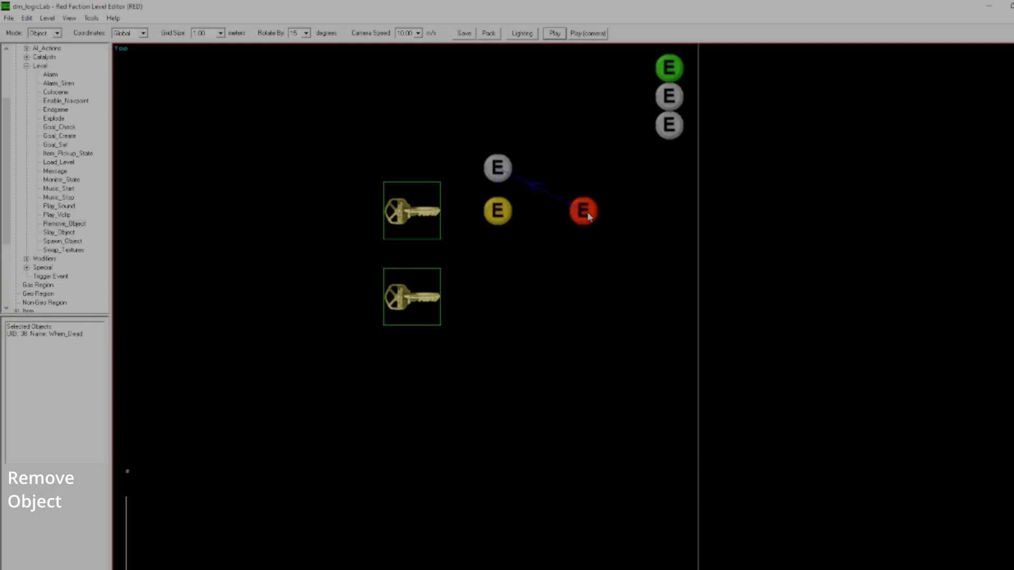
key("Delete")
left_click(499, 204)
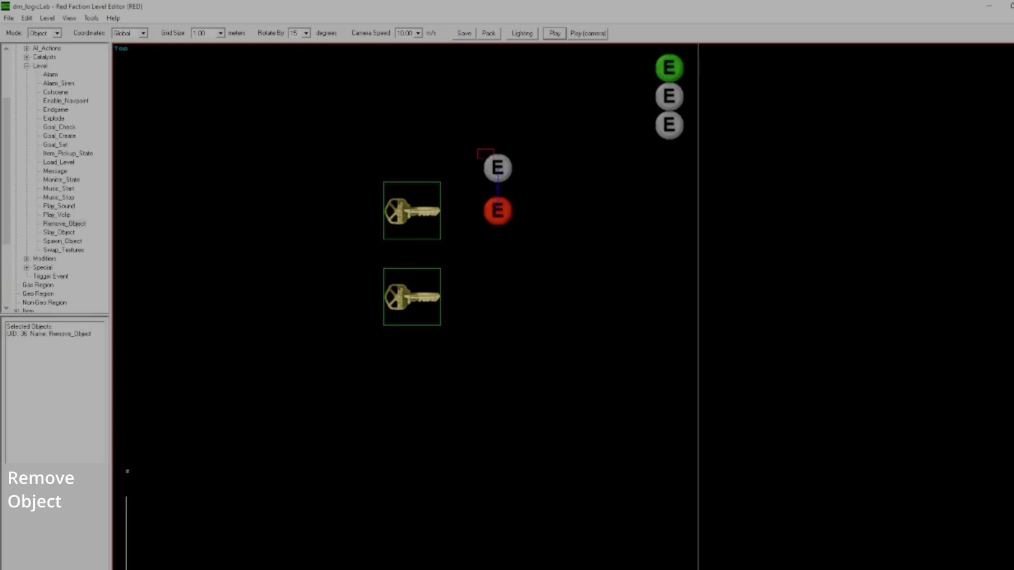
Step: Link the copied Node event to the upper Keyframe
left_click(498, 168)
left_click(416, 215)
left_click_drag(477, 188, 531, 140)
left_click(414, 210, "ctrl")
key("k")
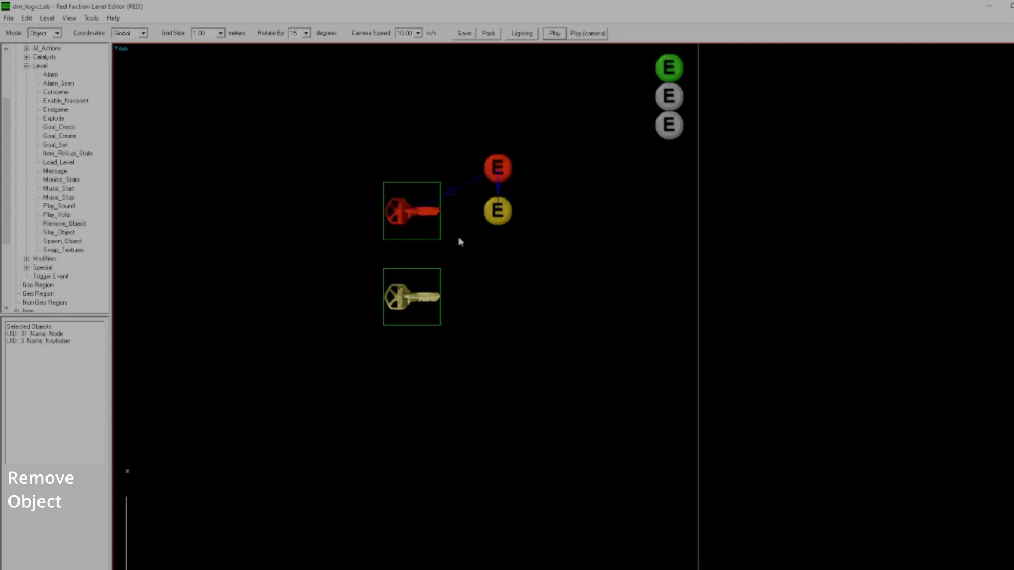
Step: Examine the Cyclic_Timer, the copied Node's link to the upper Keyframe, and the lower Keyframe
left_click(480, 251)
left_click_drag(455, 172, 547, 143)
left_click(669, 78)
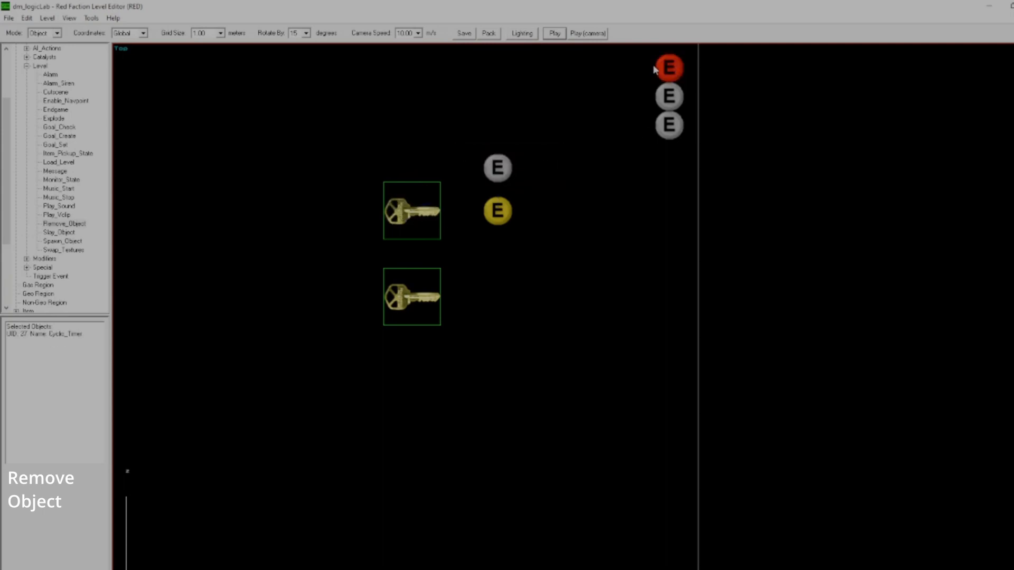
left_click(508, 165)
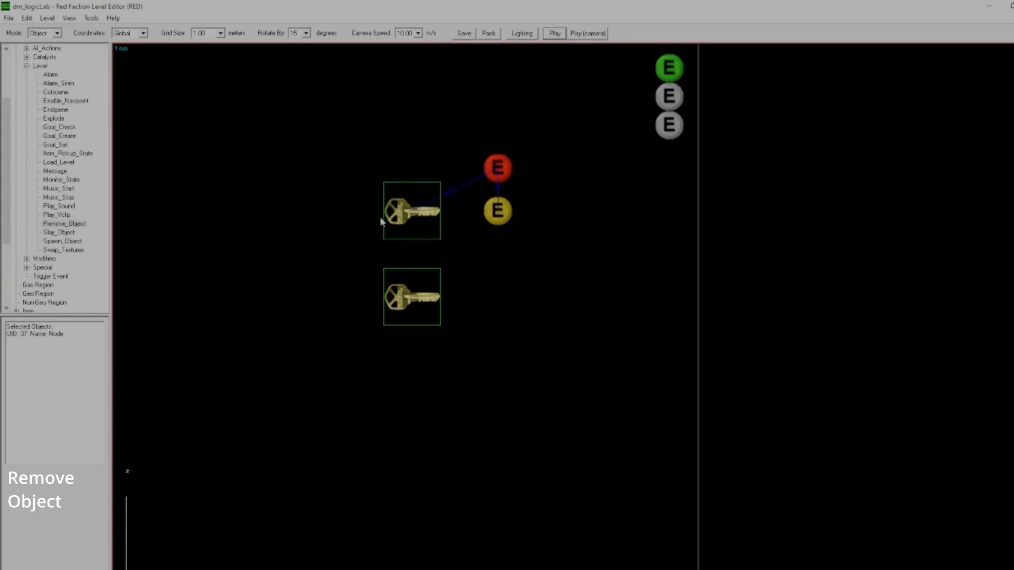
left_click(394, 301)
left_click(517, 319)
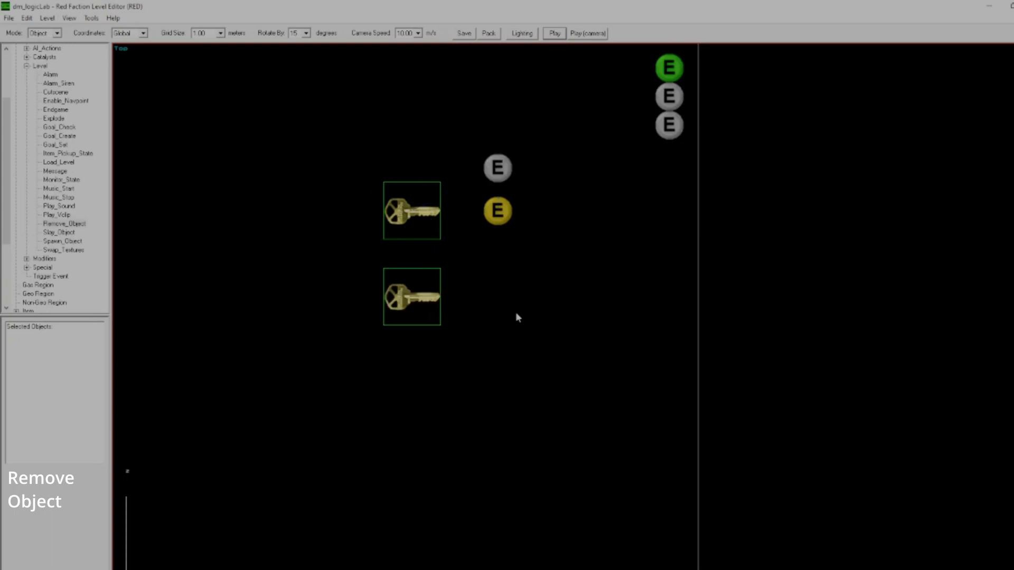
Step: Review the link from Remove_Object to the copied Node, and the event column beneath the Cyclic_Timer
left_click(499, 215)
left_click(498, 162)
left_click(498, 216)
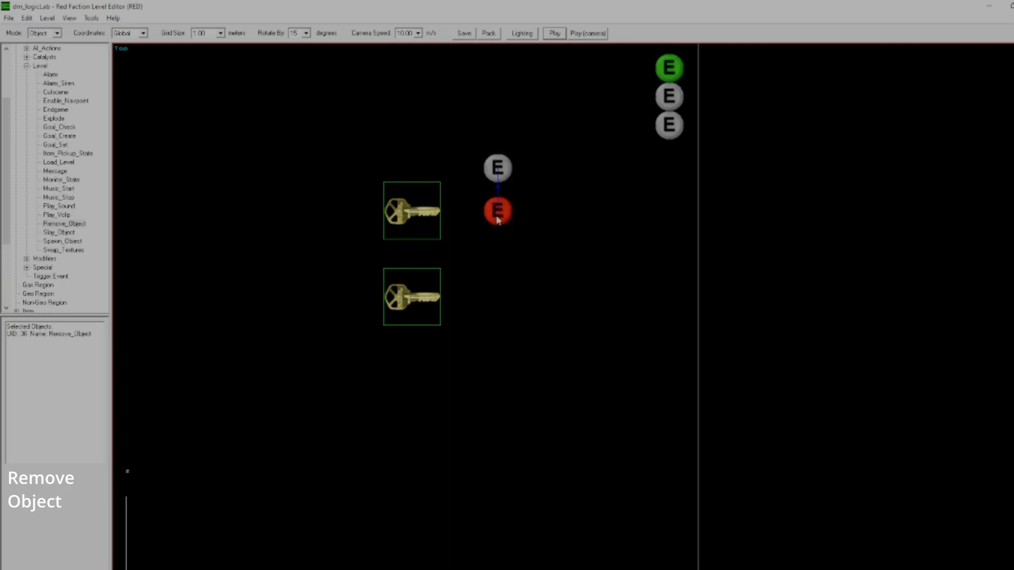
left_click(506, 252)
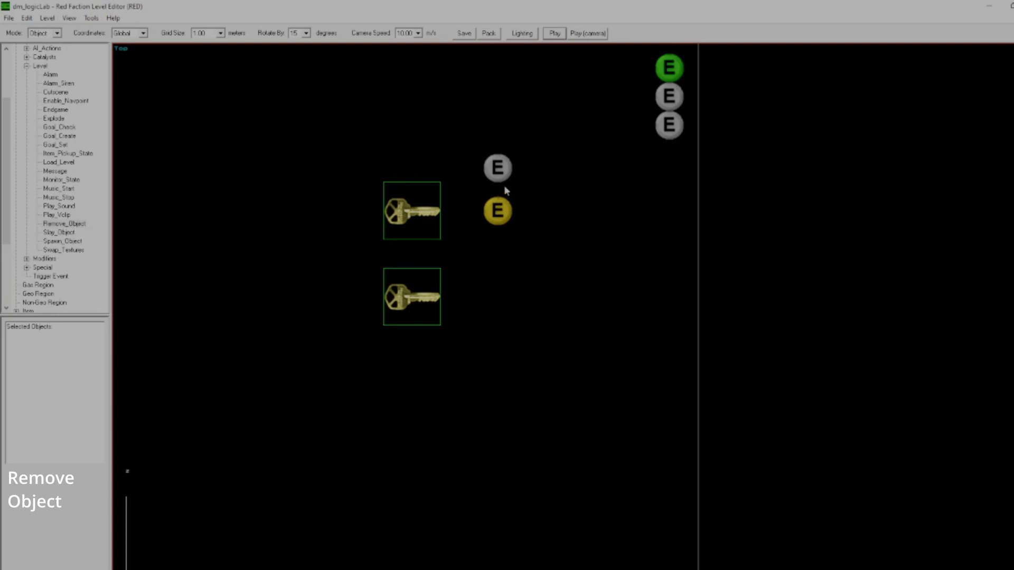
left_click_drag(525, 205, 463, 144)
left_click_drag(484, 202, 520, 249)
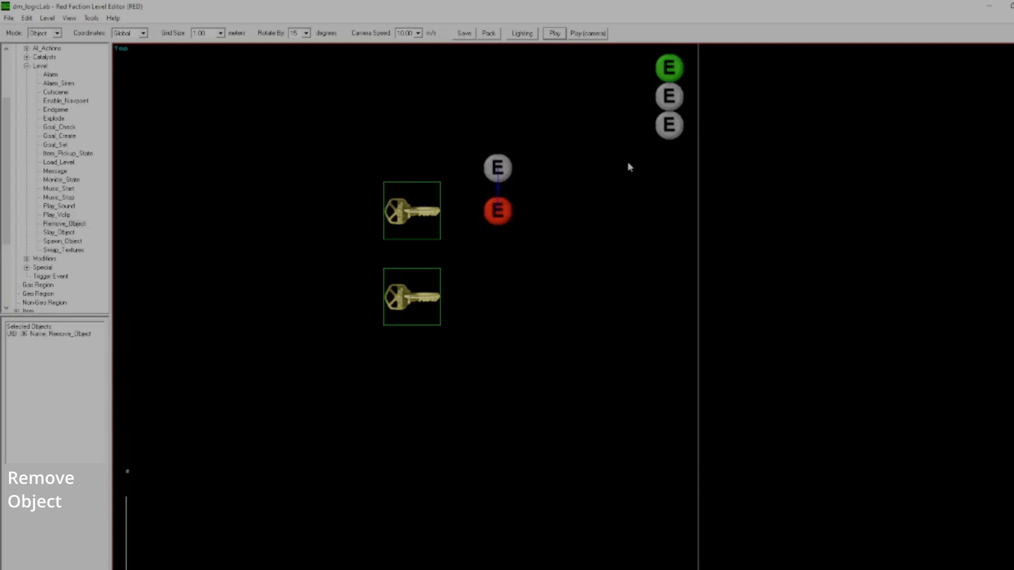
left_click(531, 176)
left_click_drag(499, 199, 454, 251)
left_click(498, 168)
left_click(669, 125)
left_click(669, 96)
left_click(669, 68)
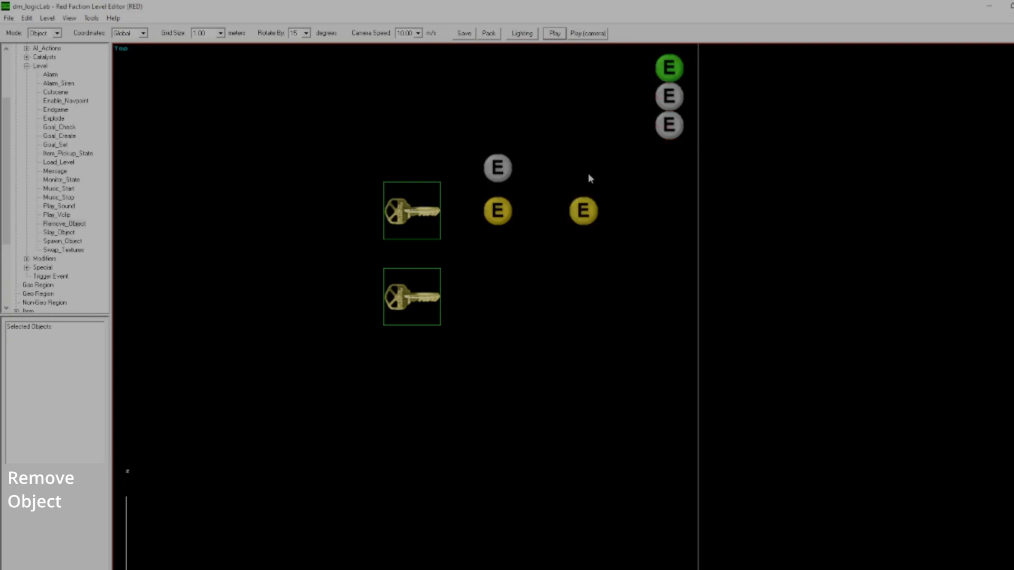
Step: Replace the When_Dead event with a copy placed directly below the Remove_Object event, using a 0.25 m grid
left_click(583, 201)
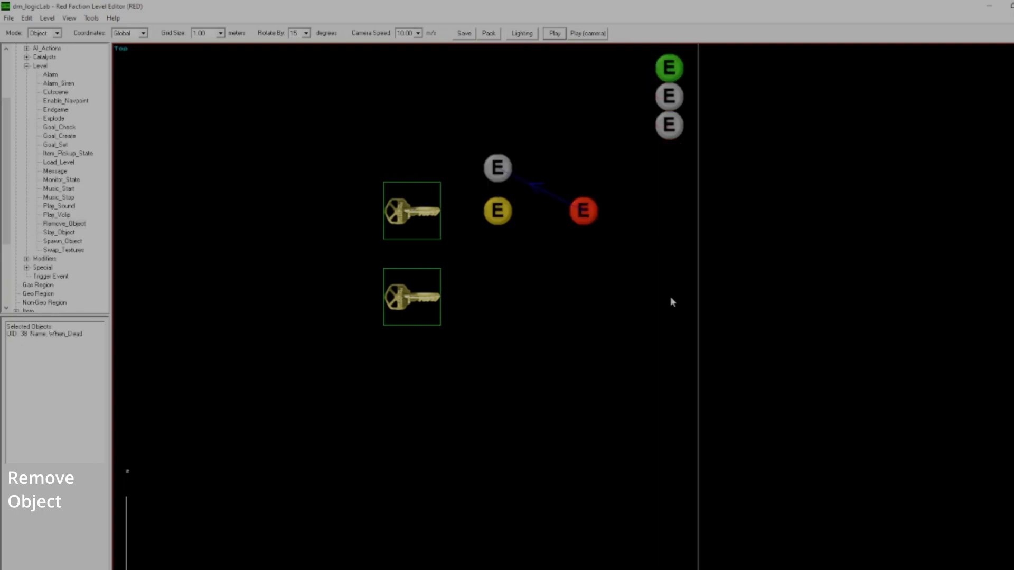
left_click_drag(670, 297, 556, 355)
key("bracketleft")
key("bracketleft")
key("Right")
key("Right")
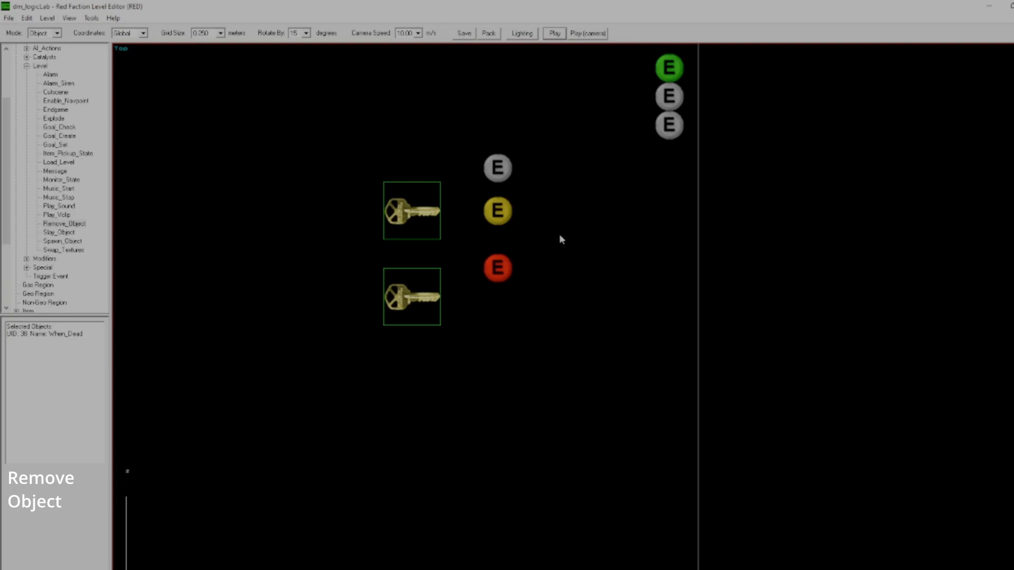
key("Up")
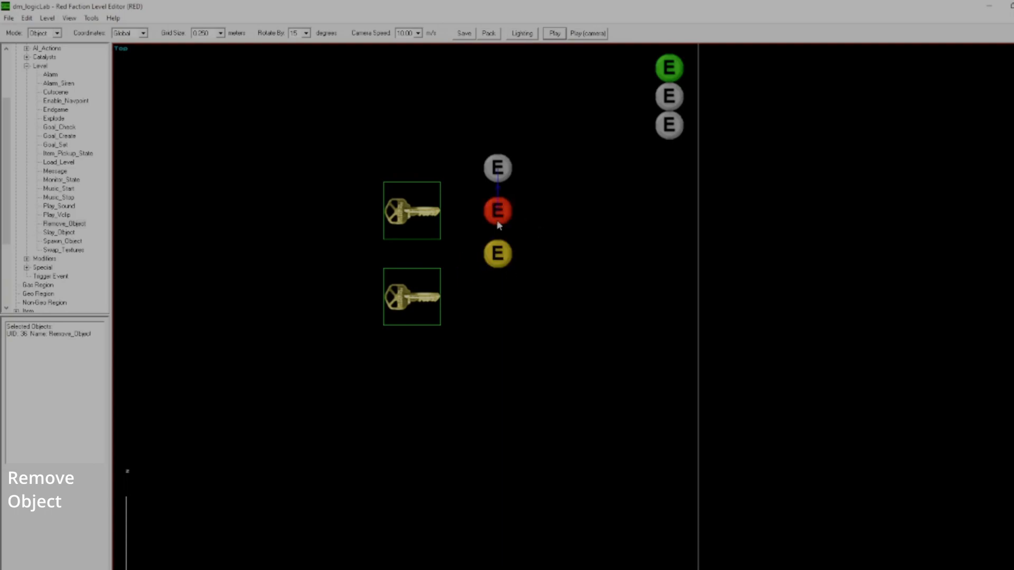
Step: Select the When_Dead event together with Remove_Object, and review the Node event and the object types below the Level category
left_click(500, 213, "ctrl")
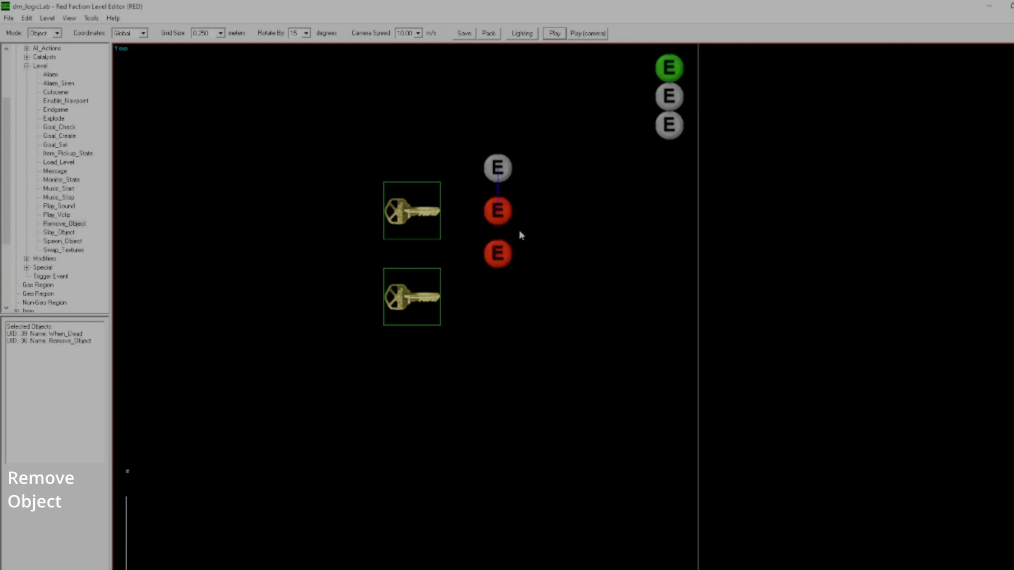
left_click(547, 239)
left_click(500, 169)
left_click(506, 251)
left_click(567, 258)
scroll(48, 175, "up", 3)
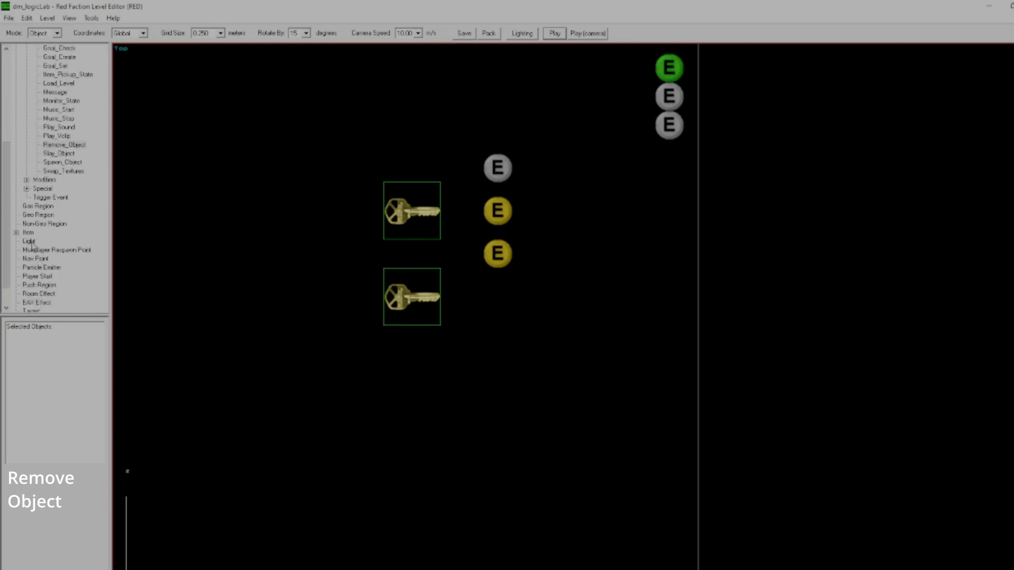
Step: Add a Space Phone object from the Misc group of the Clutter category
left_click(16, 119)
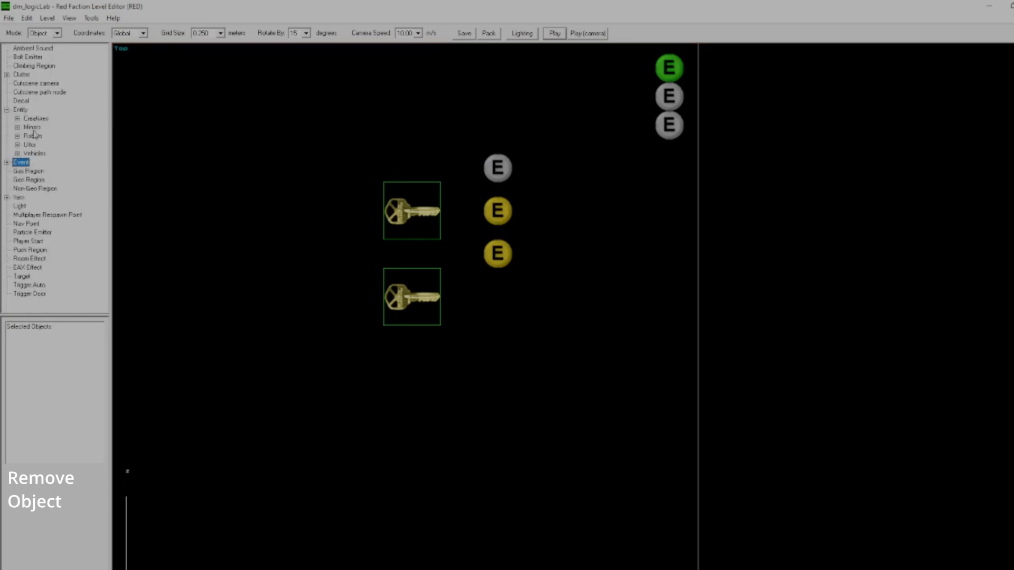
left_click(7, 74)
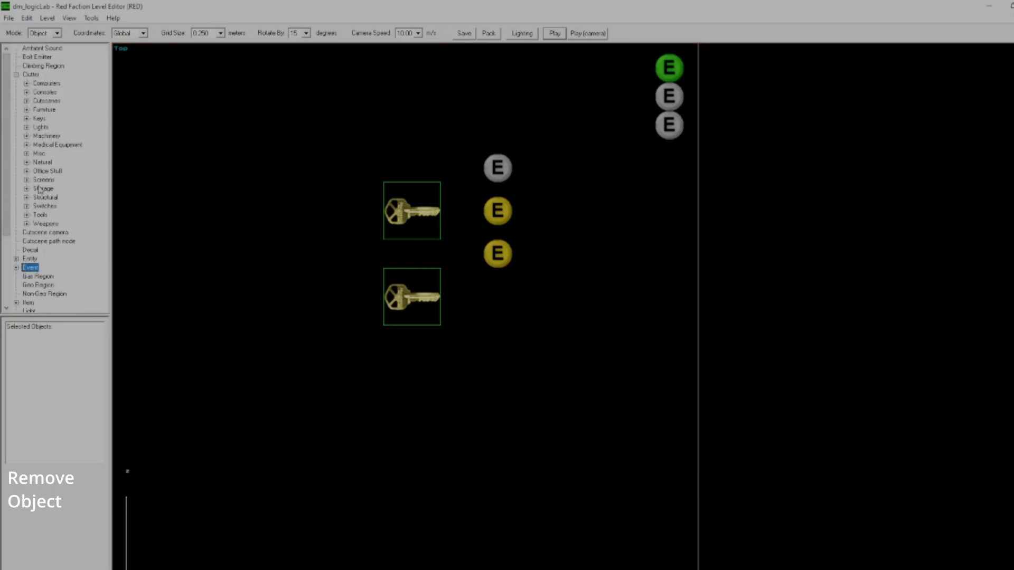
key("Up")
key("Up")
key("Up")
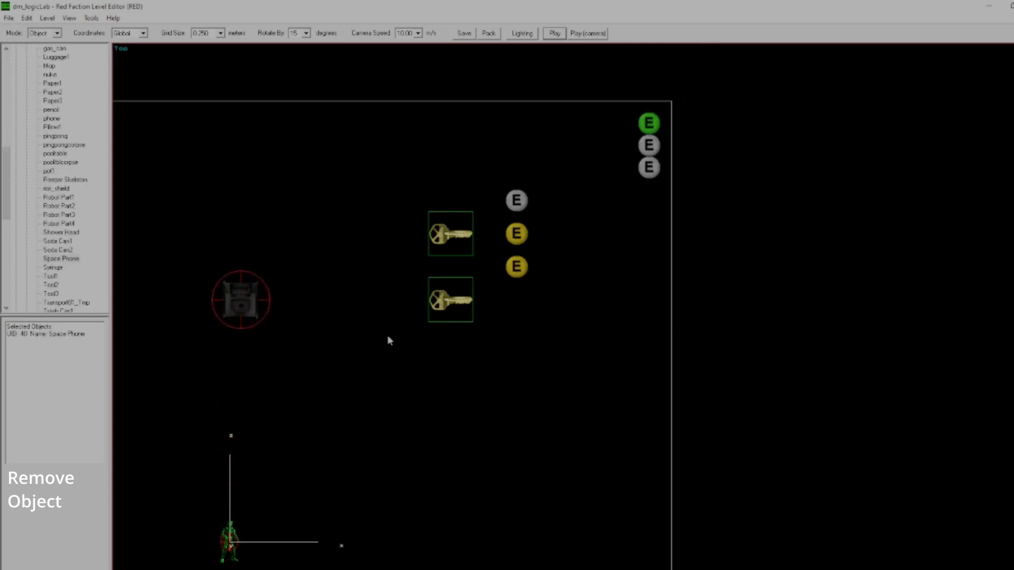
Step: Move the Space Phone directly below the column of three events near the room's upper corner
key("Right")
key("Right")
key("Right")
key("Right")
key("Right")
key("Right")
key("Right")
key("Right")
key("Right")
key("Right")
key("Up")
key("Up")
key("Up")
key("Right")
key("Right")
key("Right")
key("Up")
key("Up")
key("Up")
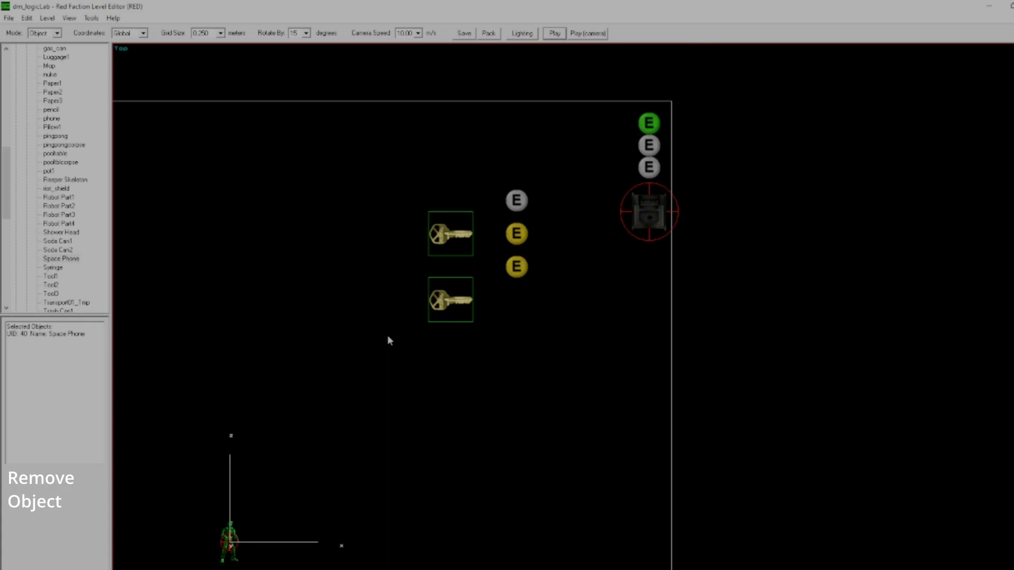
Step: Copy the Space Phone and move the copy next to the lower Keyframe, beneath the When_Dead event
key("Down")
key("Down")
key("Down")
key("Down")
key("Left")
key("Left")
key("Left")
key("Left")
key("Left")
key("Left")
key("Down")
key("Down")
key("Down")
key("Down")
key("Left")
key("Left")
key("Left")
key("Left")
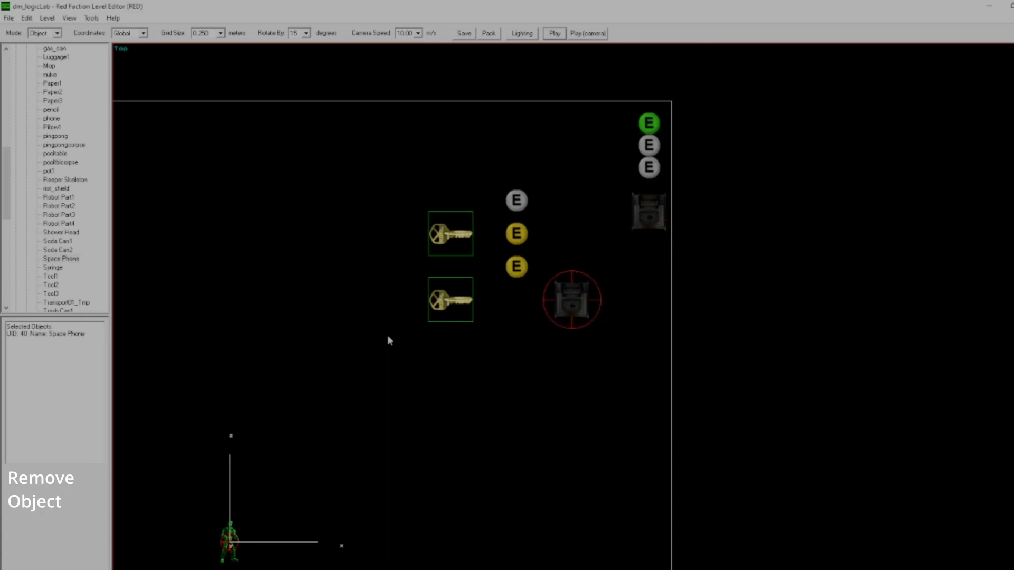
key("Down")
key("Left")
key("Left")
key("Left")
key("Left")
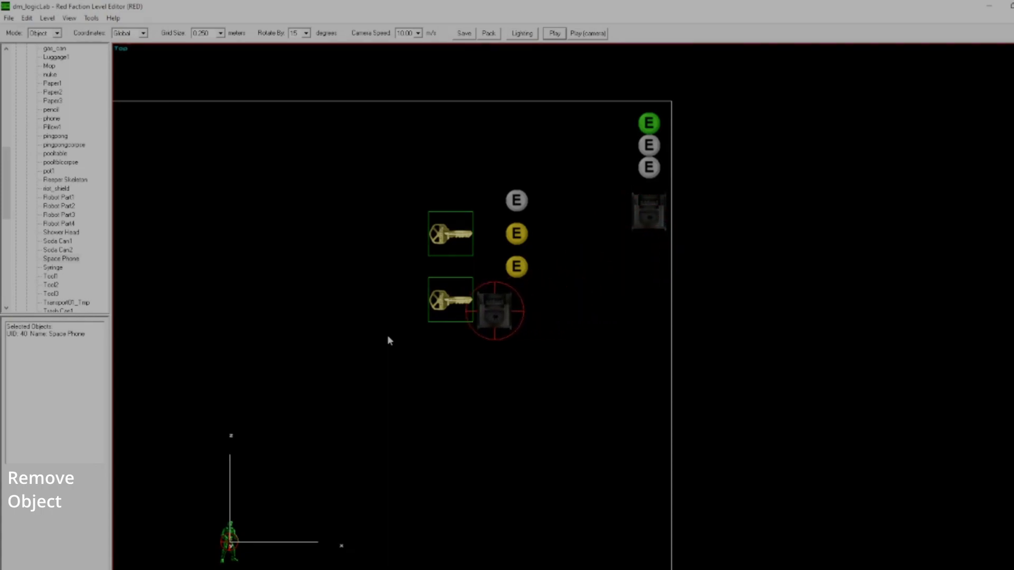
Step: Link the When_Dead event with the copied Space Phone and align the phone directly beneath that event
scroll(388, 335, "up", 5)
left_click(415, 245)
left_click(417, 301)
left_click(470, 248)
left_click(434, 326, "ctrl")
key("k")
left_click_drag(439, 346, 535, 367)
key("Right")
key("Right")
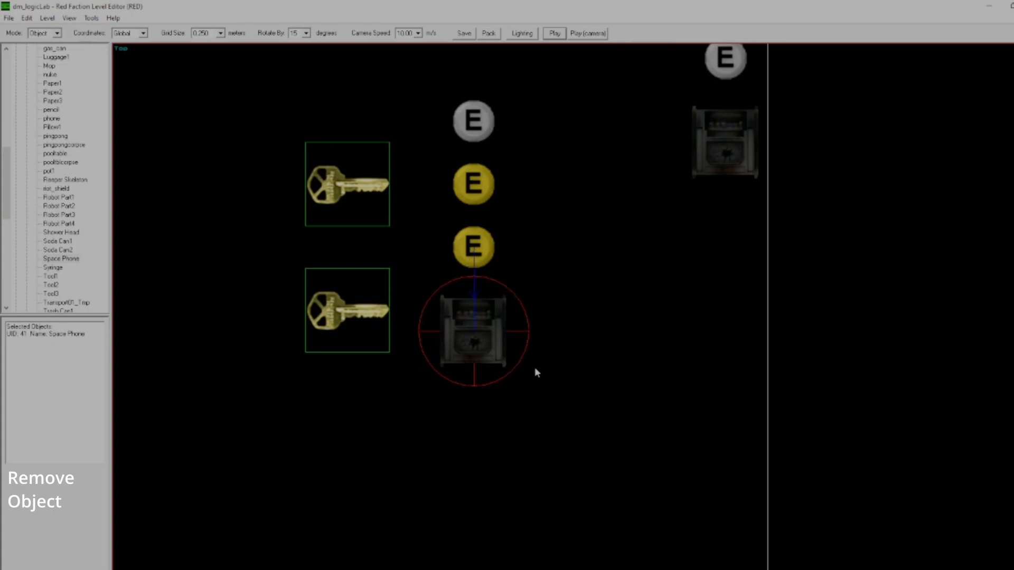
Step: Review the links between the Space Phone copy, When_Dead, Remove_Object, Node and the upper Keyframe
left_click(368, 199)
left_click(474, 244)
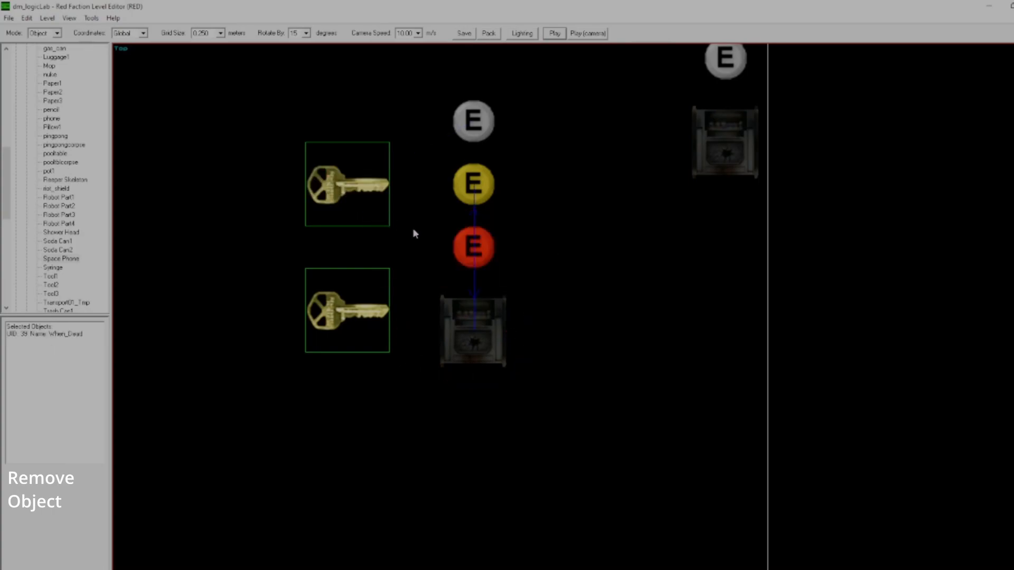
left_click(480, 244)
left_click(467, 185)
left_click_drag(440, 222, 483, 257)
left_click(478, 239)
left_click(477, 244)
left_click(454, 303)
left_click(460, 235)
left_click(493, 184)
left_click(474, 121)
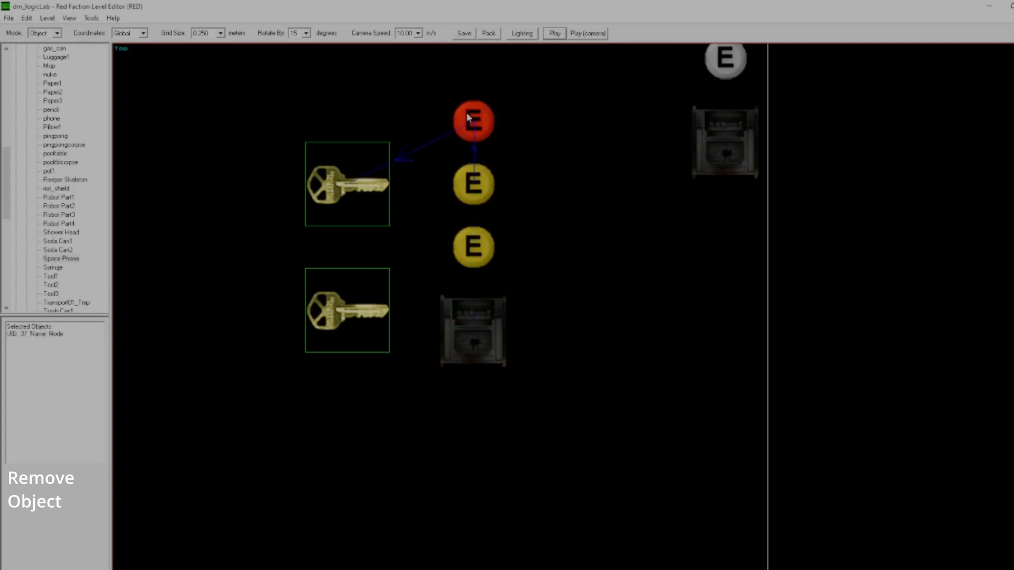
left_click(562, 156)
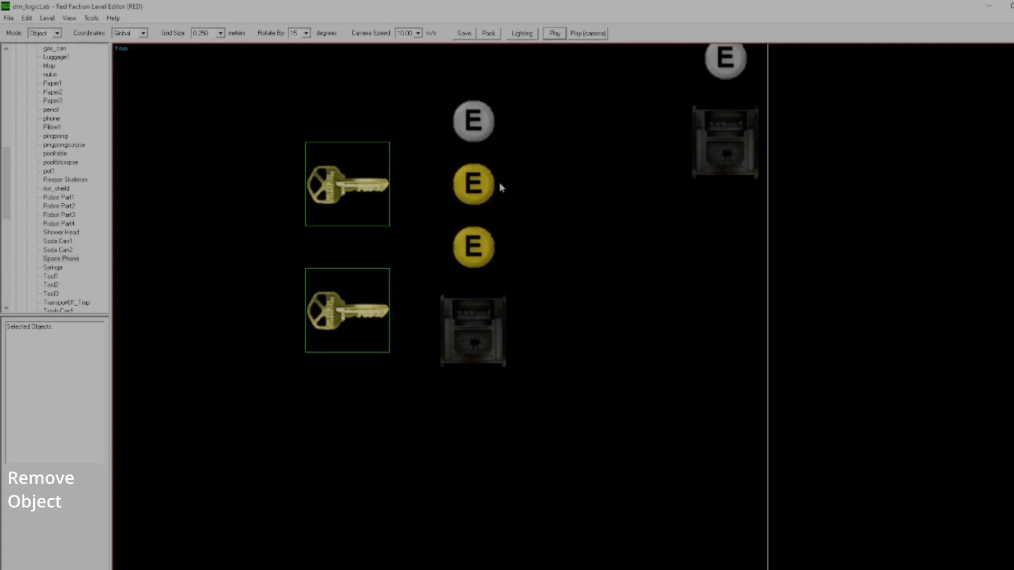
Step: Set the lower Keyframe's movement type to One Way
scroll(20, 192, "up", 5)
left_click(303, 283)
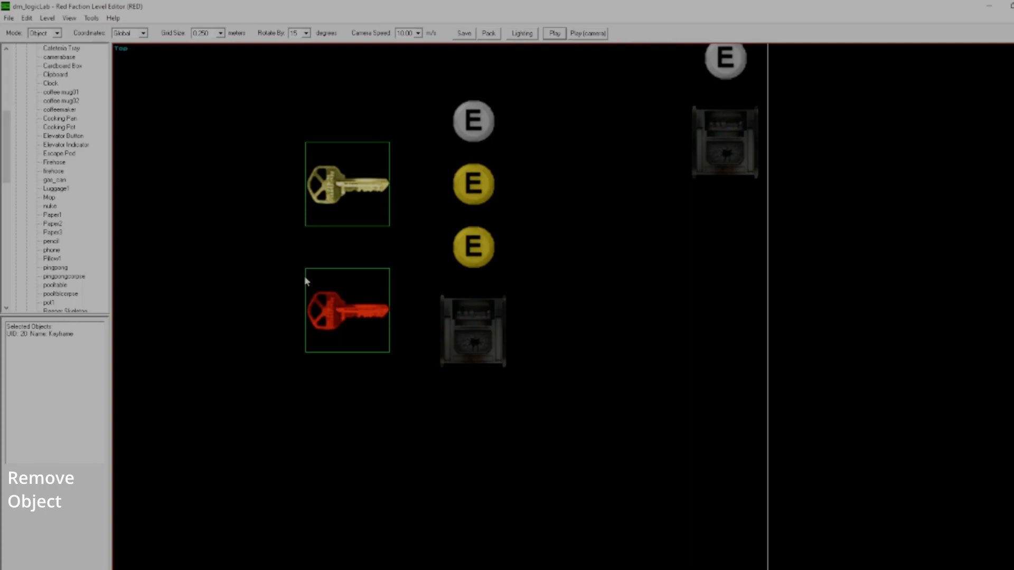
double_click(301, 271)
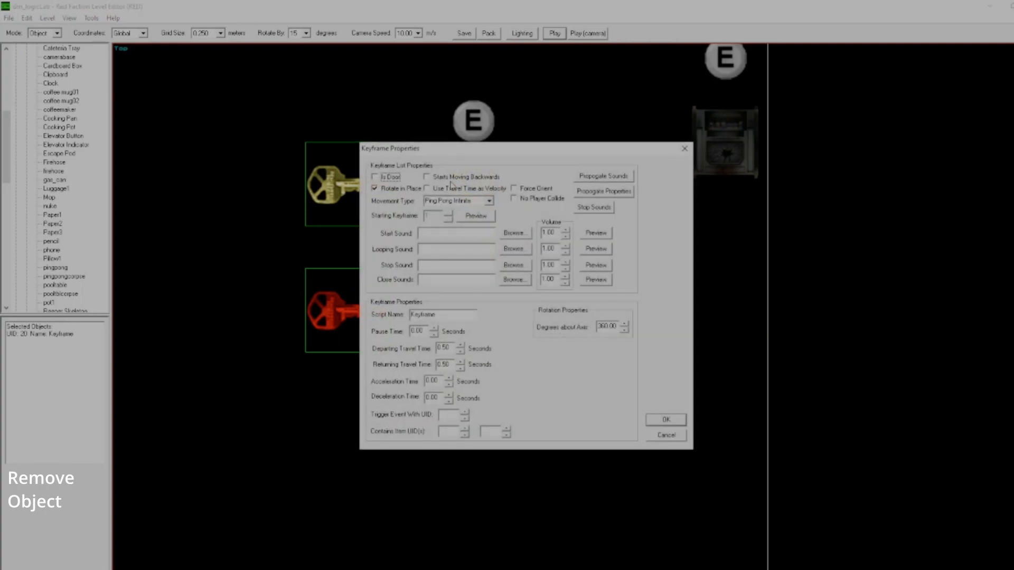
left_click(489, 201)
left_click(458, 221)
left_click(450, 416)
left_click(676, 422)
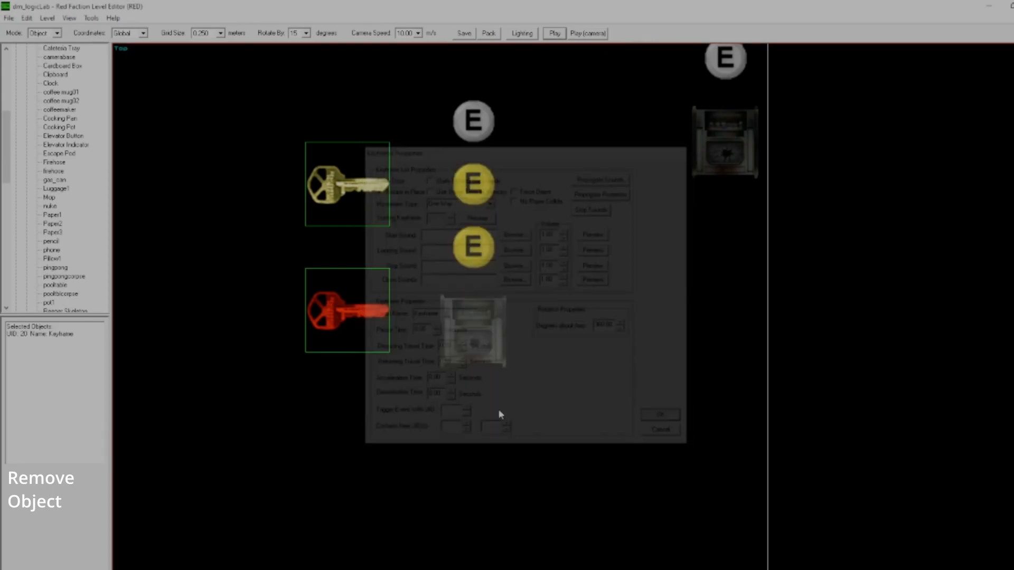
Step: Move the lower Keyframe out of its box to the side of the Node event opposite the boxes
left_click(312, 319)
left_click_drag(274, 270, 399, 384)
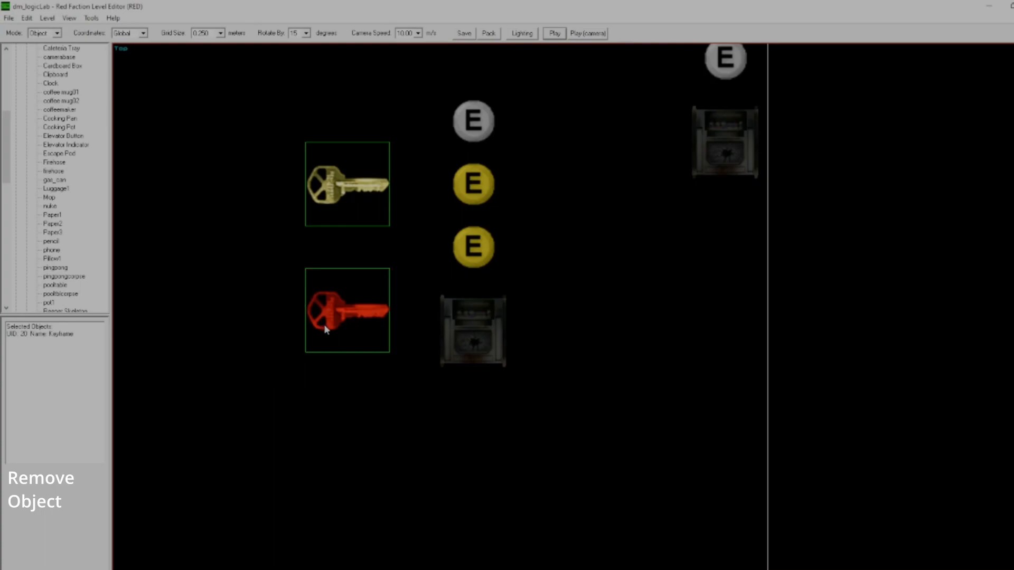
left_click_drag(393, 369, 414, 436)
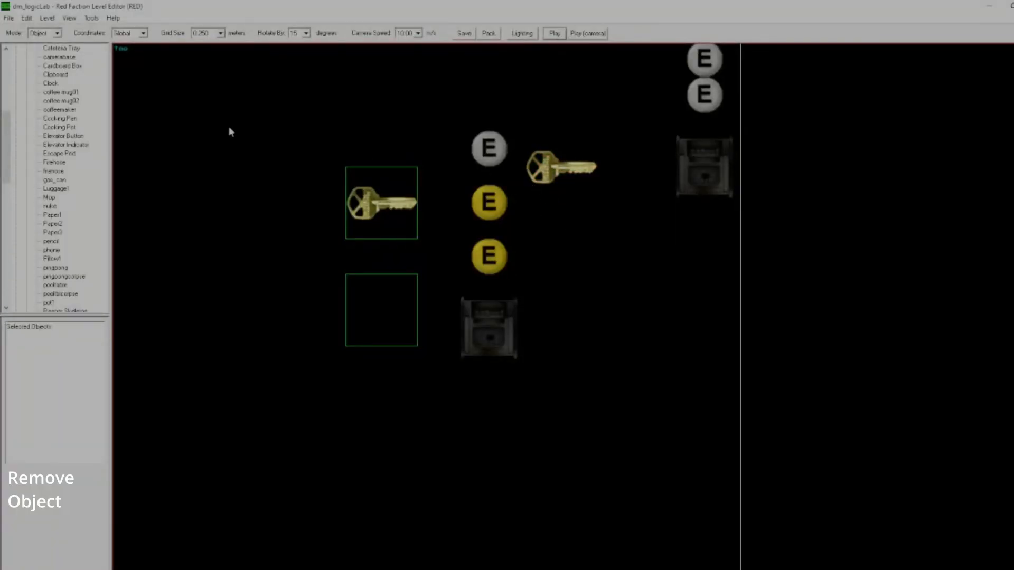
Step: Try moving the upper Keyframe up out of its box, level with the Node event
left_click_drag(237, 129, 420, 232)
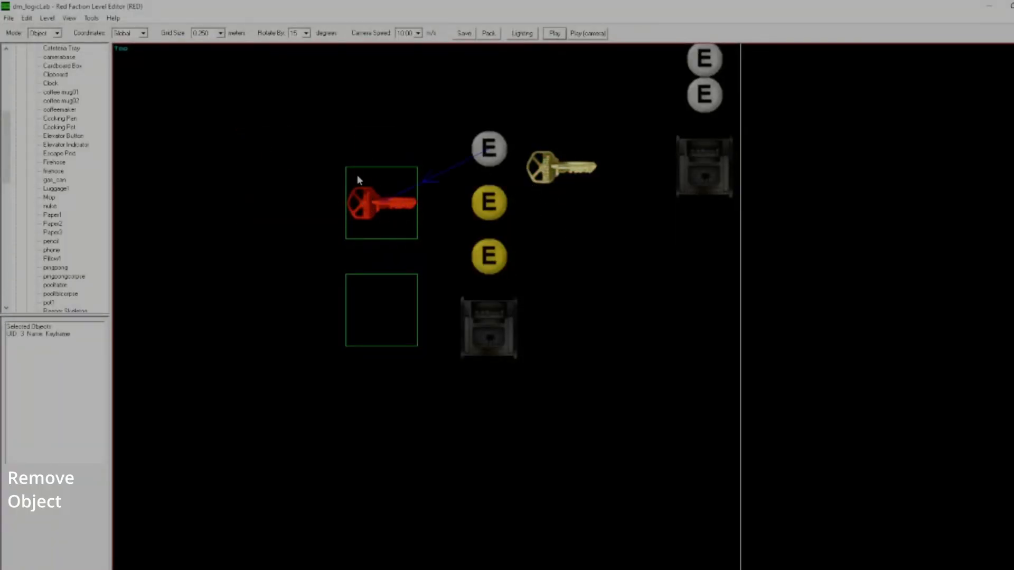
key("Up")
key("Up")
key("Up")
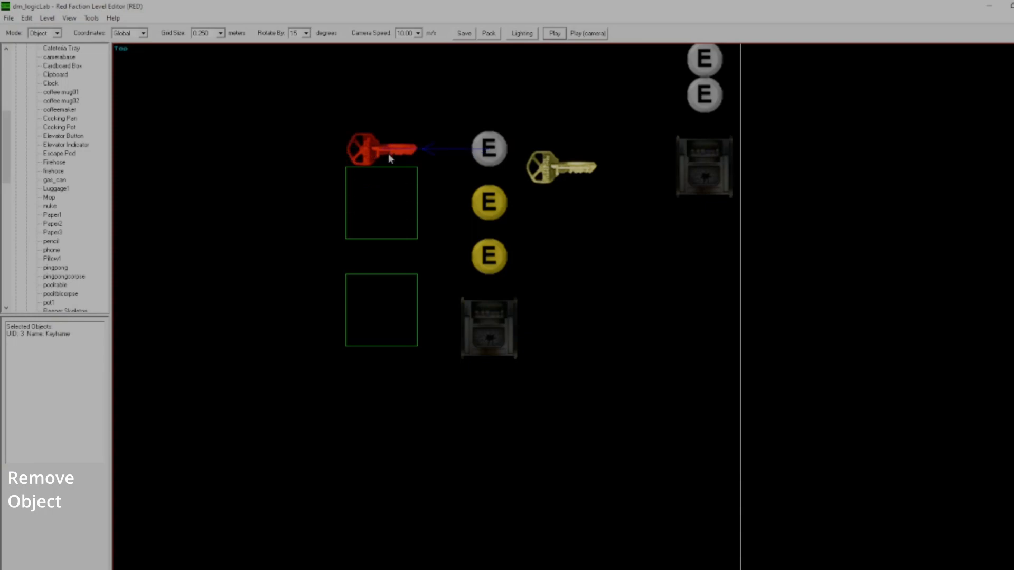
key("Down")
key("Down")
key("Down")
Step: Check the Node event's UID and set the relocated Keyframe to trigger the event with UID 37
left_click_drag(527, 125, 606, 208)
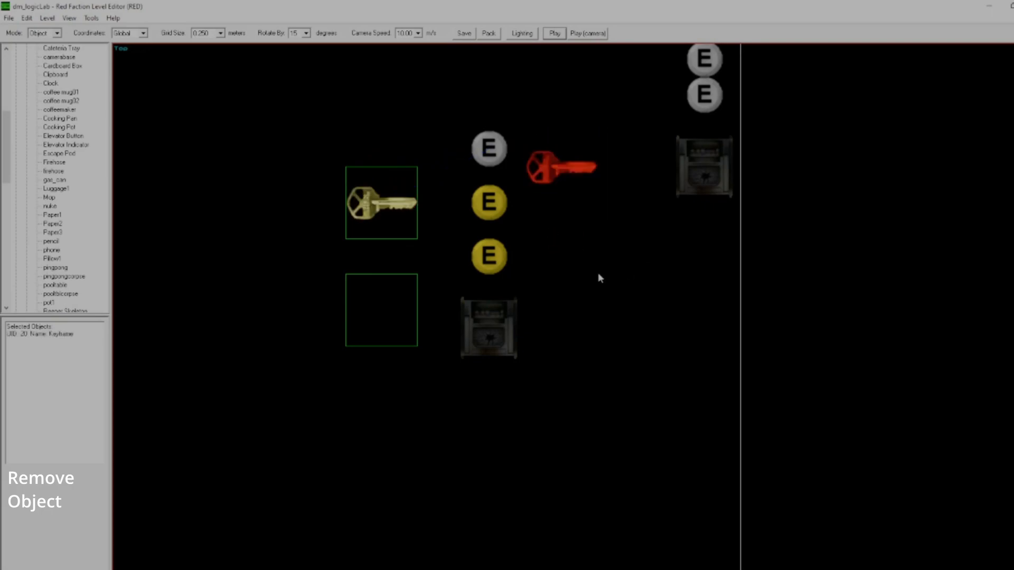
left_click_drag(527, 199, 457, 138)
left_click(549, 158)
left_click(497, 157)
left_click(538, 156)
left_click(494, 151)
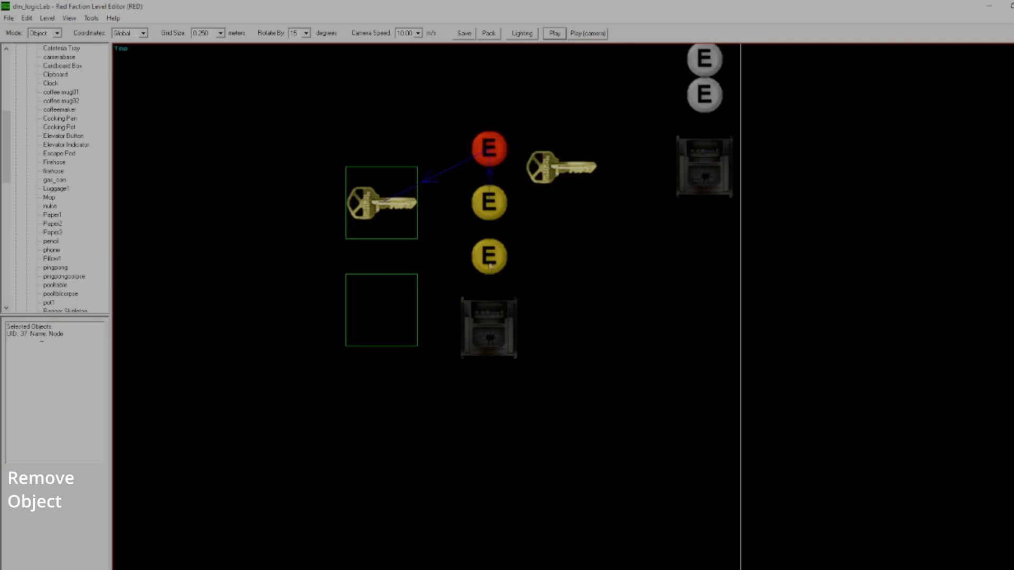
left_click(563, 177)
double_click(569, 187)
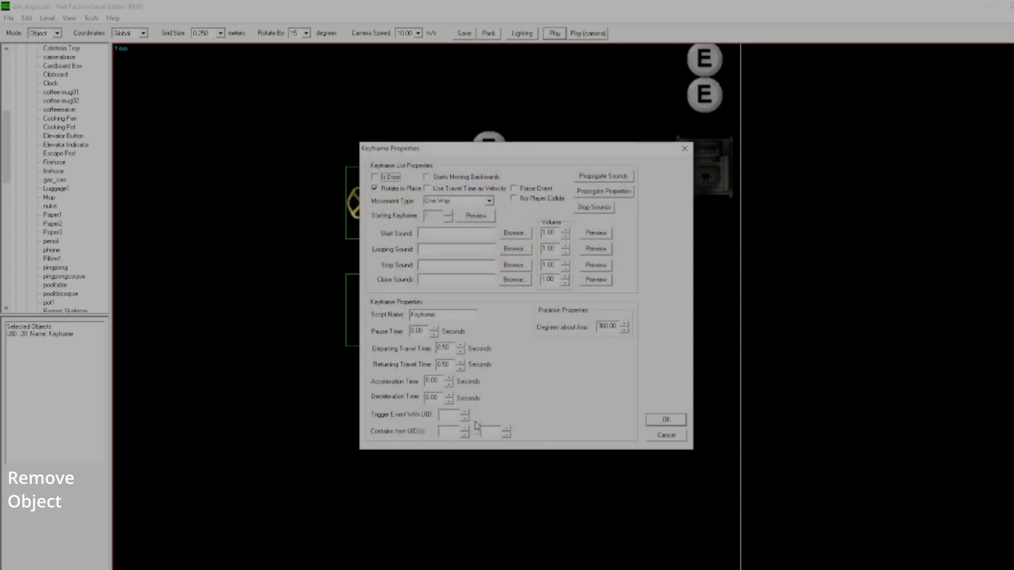
left_click(451, 415)
type("37")
left_click(658, 424)
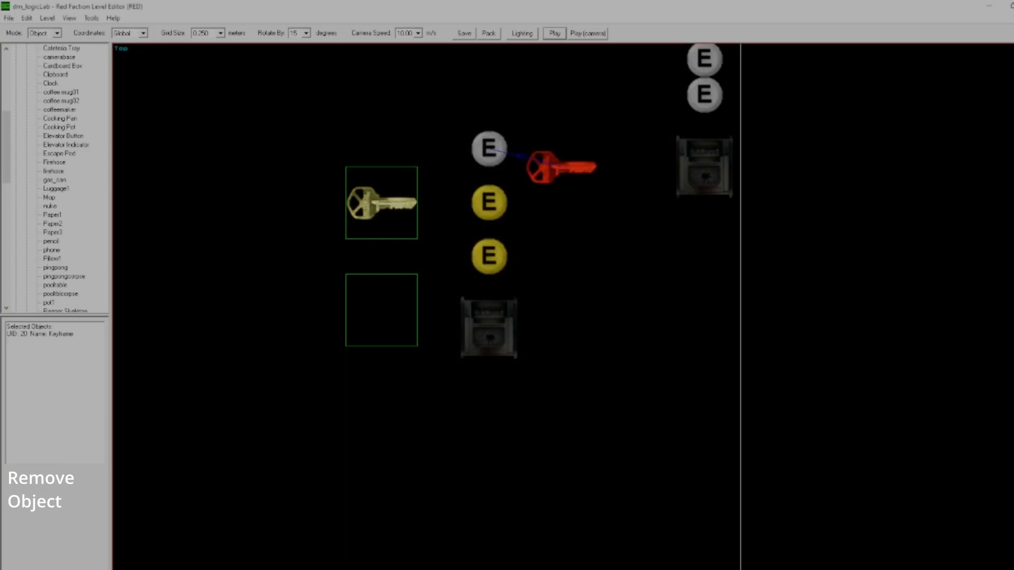
left_click(649, 272)
scroll(640, 267, "up", 1)
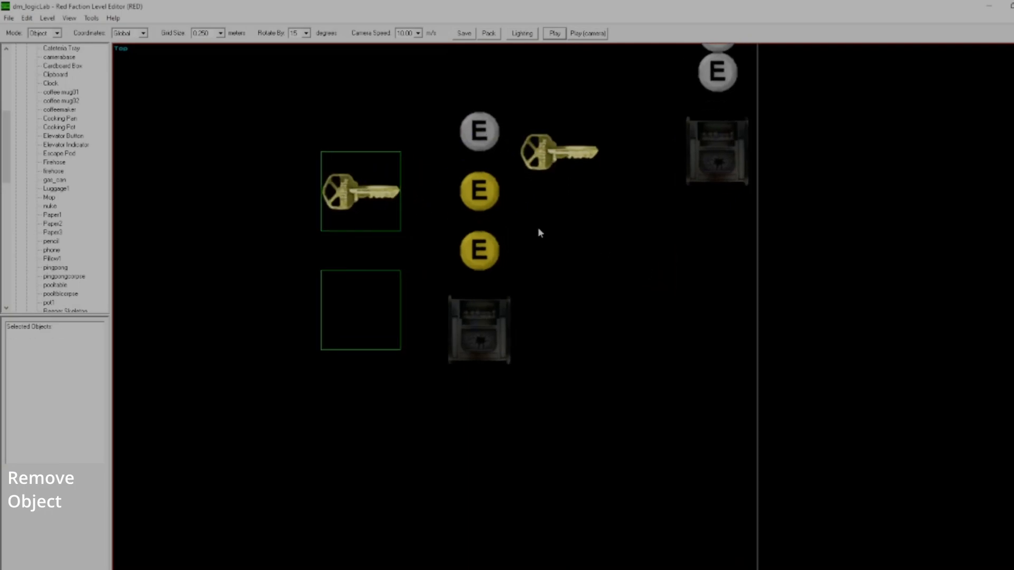
Step: Add a 2PartSwitch from the Switches group of the Clutter category near the side wall, beyond the Space Phones
key("p")
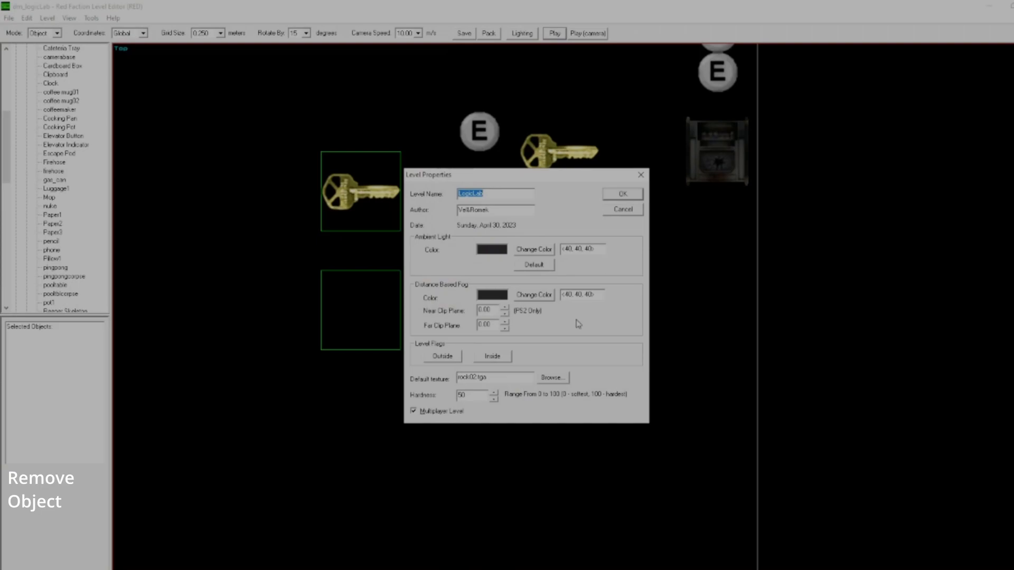
left_click(622, 206)
scroll(30, 165, "up", 5)
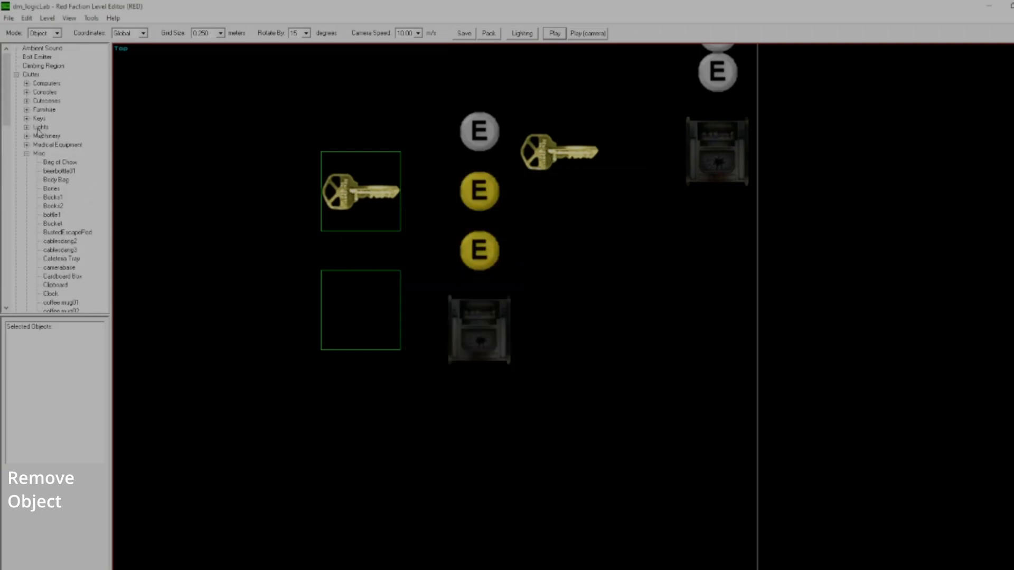
left_click(26, 153)
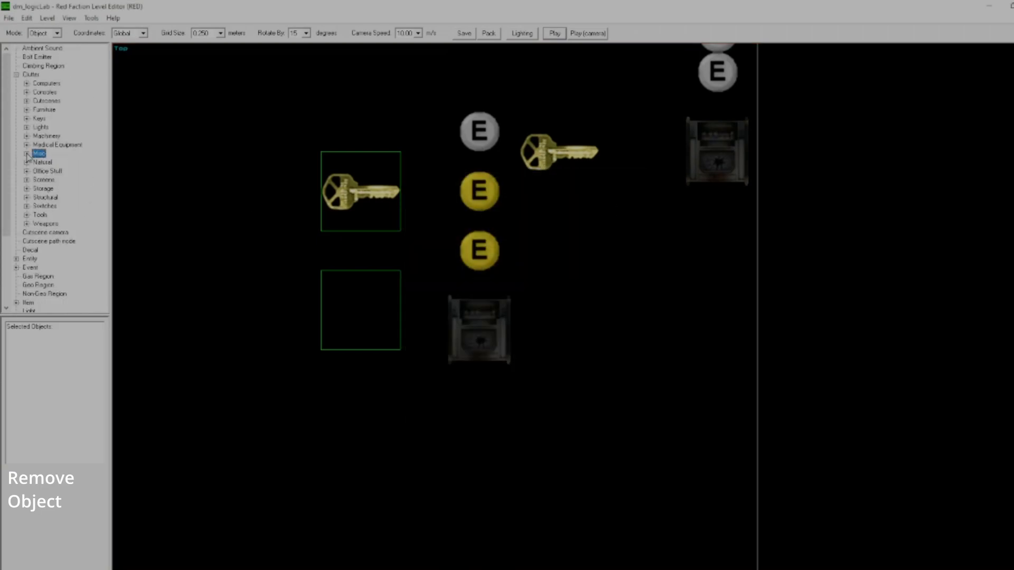
left_click(27, 206)
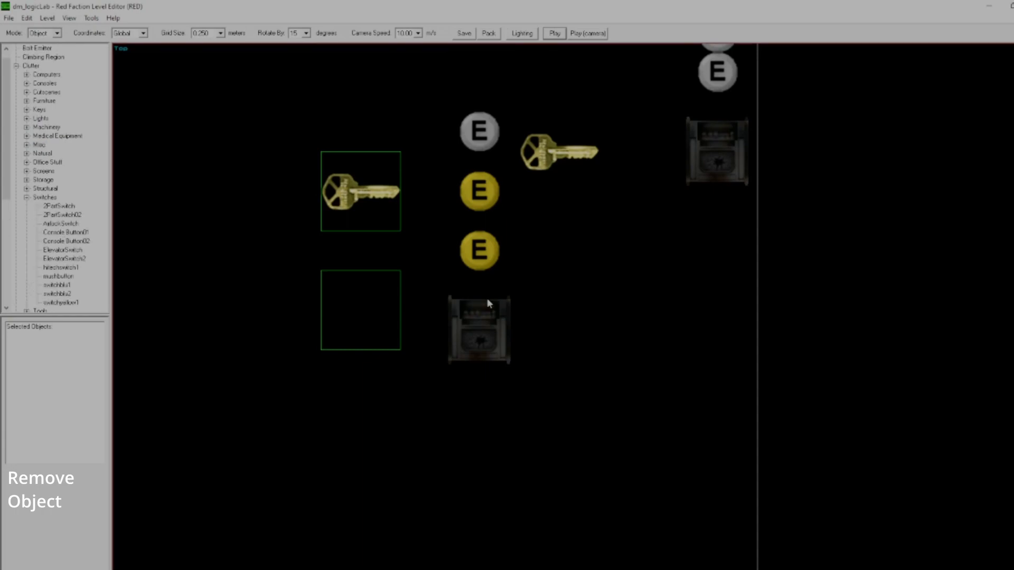
key("w")
key("z")
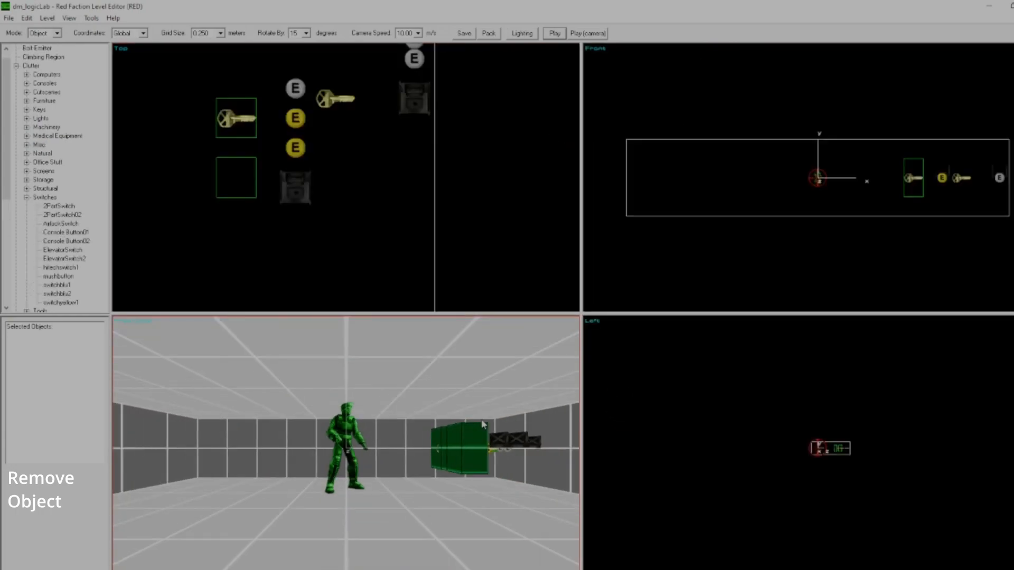
key("KP_3")
key("a")
key("KP_3")
key("KP_Add")
key("z")
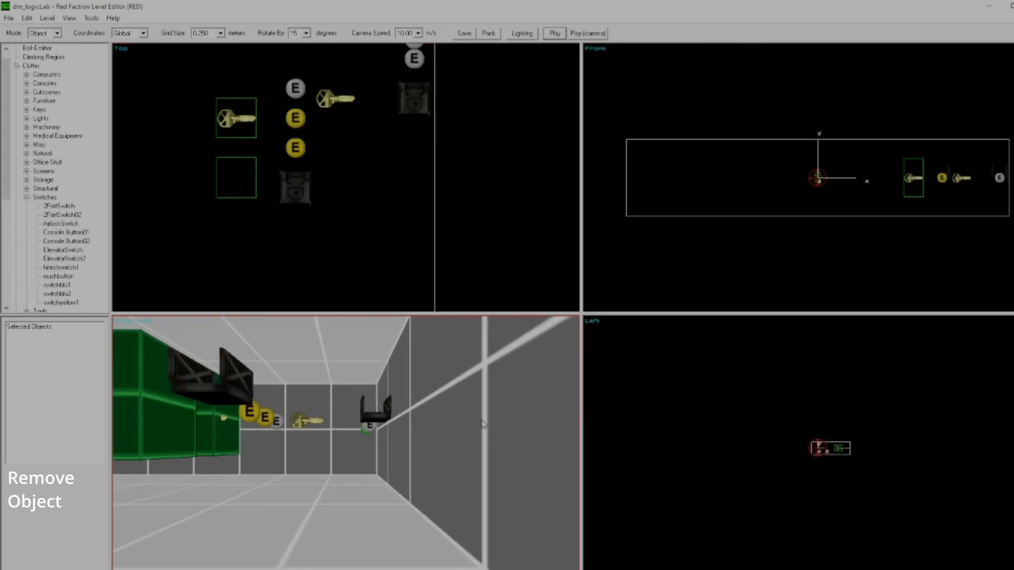
key("a")
double_click(57, 205)
key("z")
key("KP_1")
key("a")
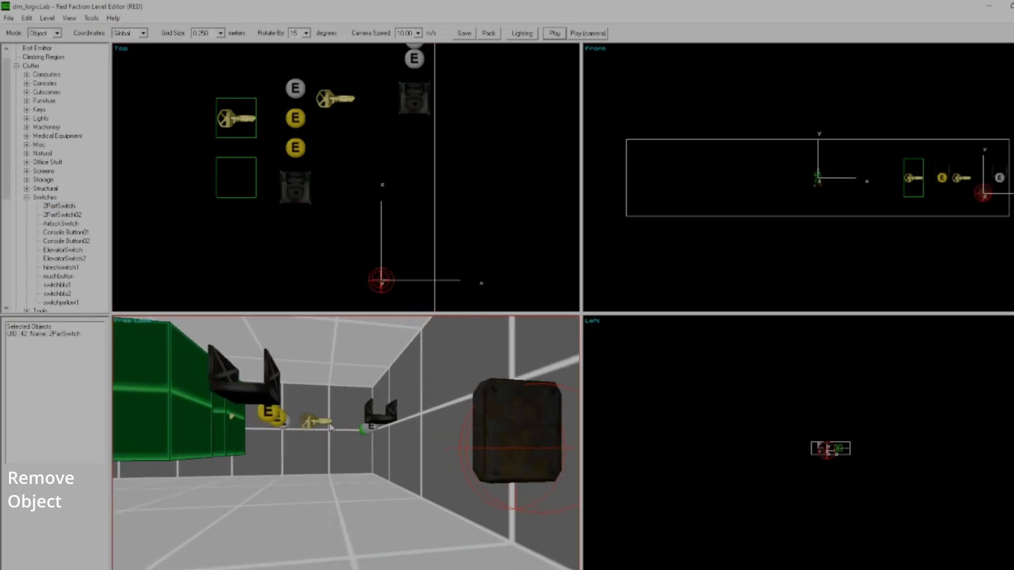
key("KP_6")
left_click_drag(329, 424, 296, 364)
key("z")
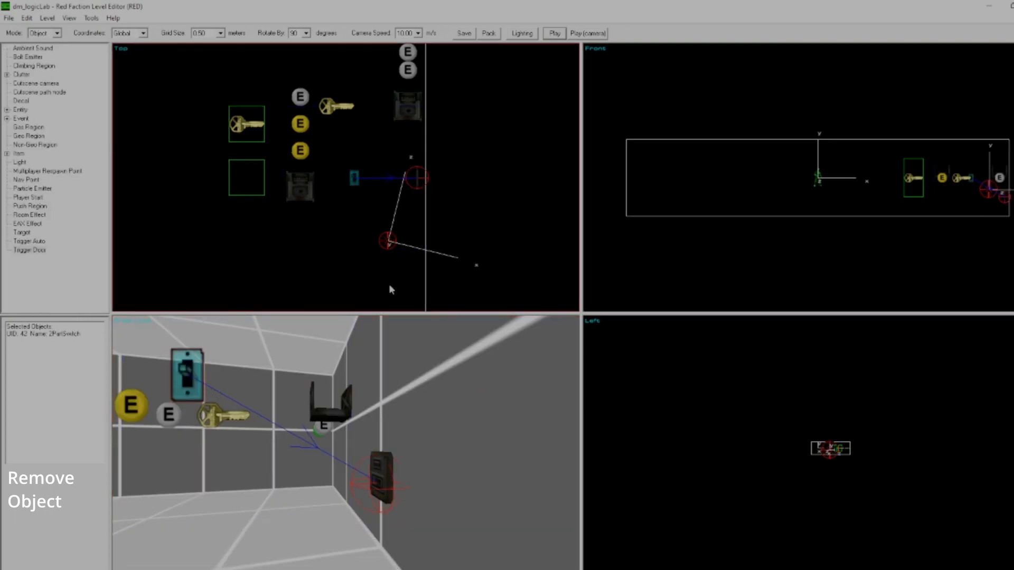
Step: Set the Trigger Door to reset after 1 second, require the use key and be clientside
double_click(204, 380)
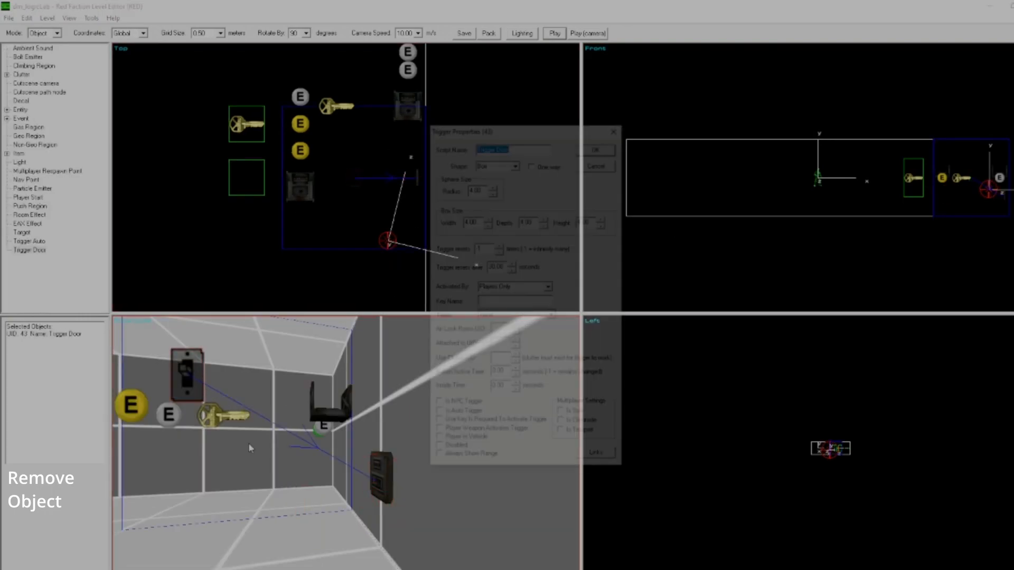
double_click(495, 266)
type("1")
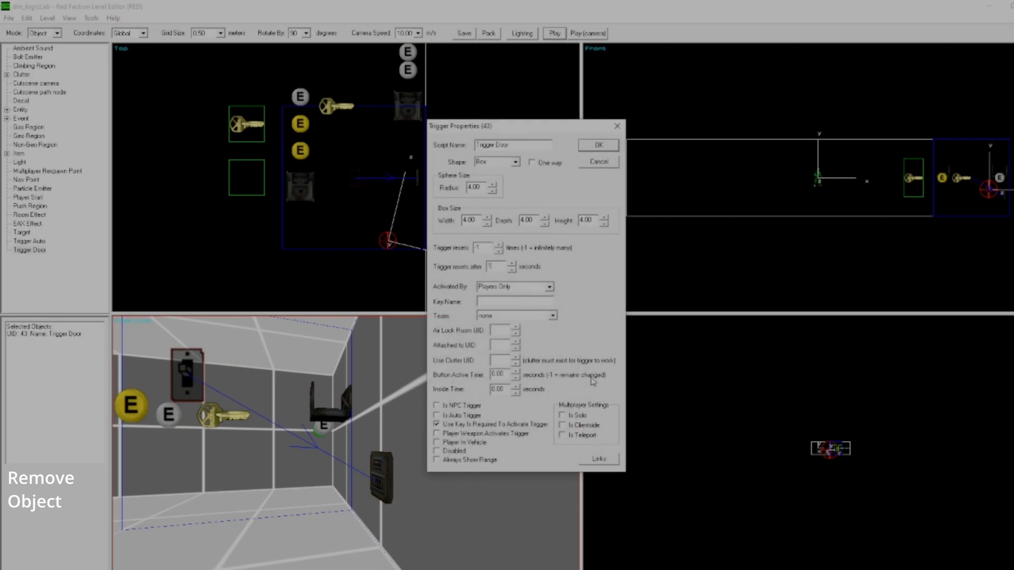
left_click(583, 427)
left_click(599, 145)
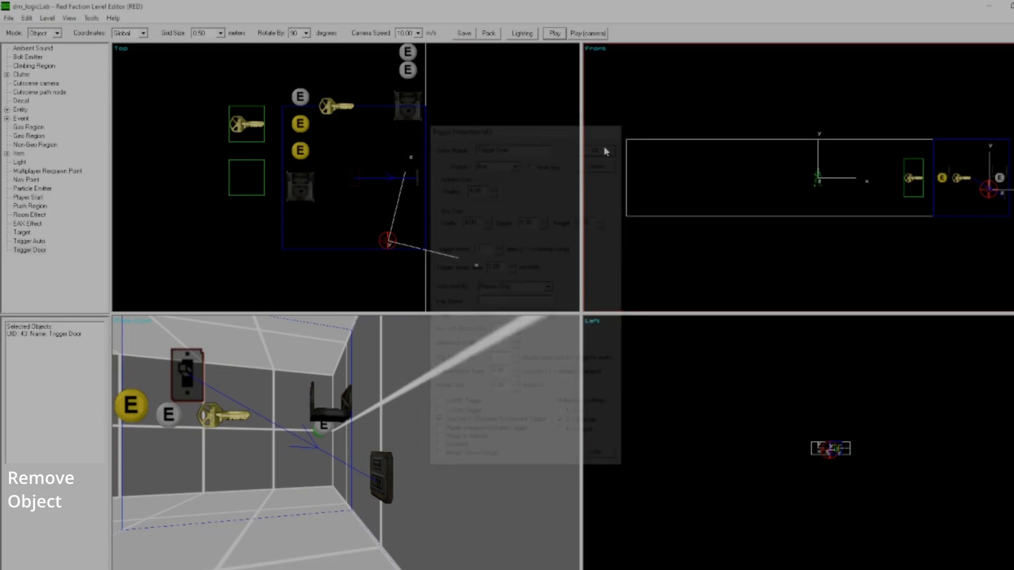
Step: Pack and playtest the level, walk up to the wall switch and activate it
left_click(489, 32)
left_click(555, 33)
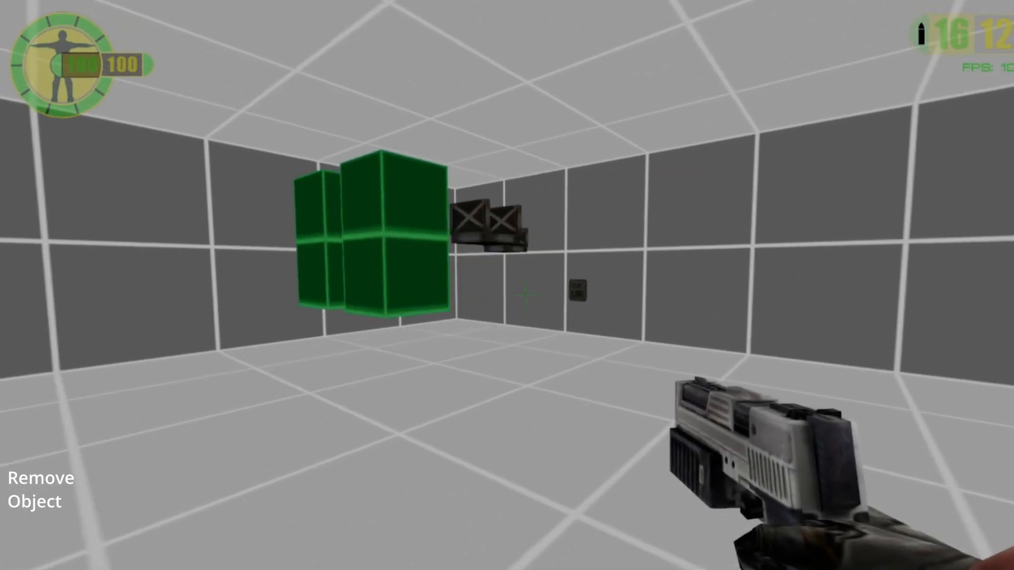
key("w")
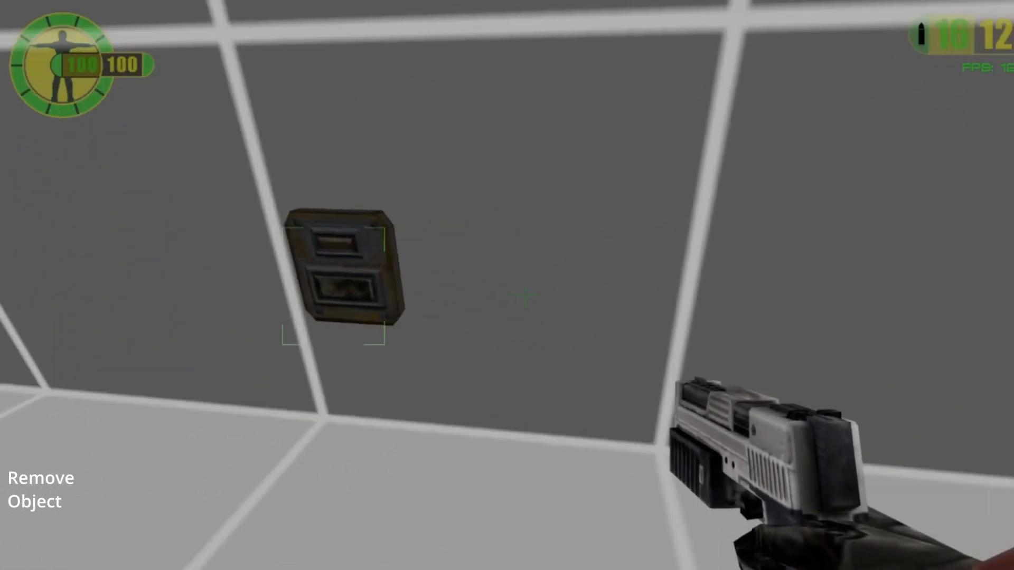
key("e")
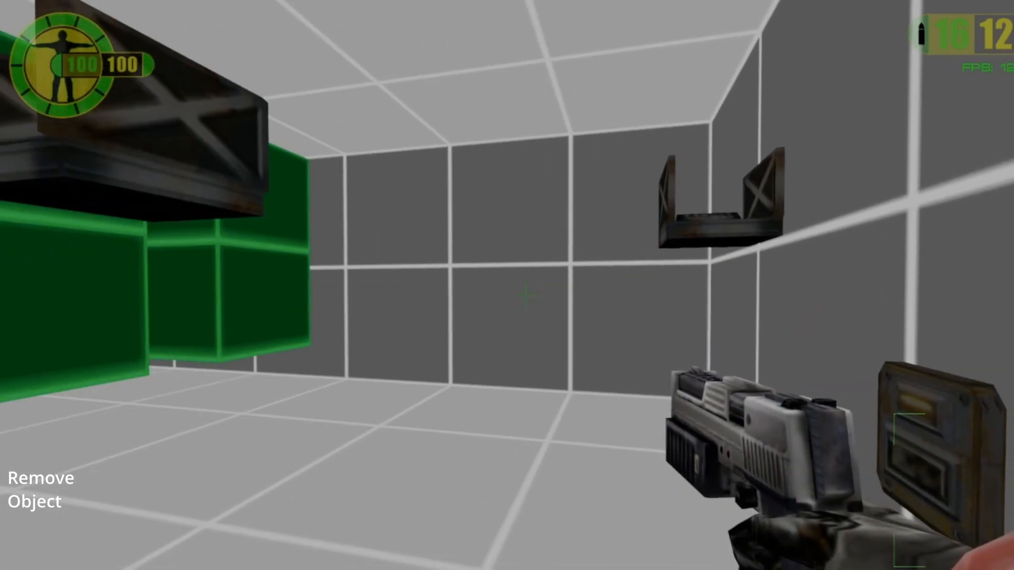
Step: Look over the wall switch area in the playtest and quit the game with the console command quit
key("s")
key("w")
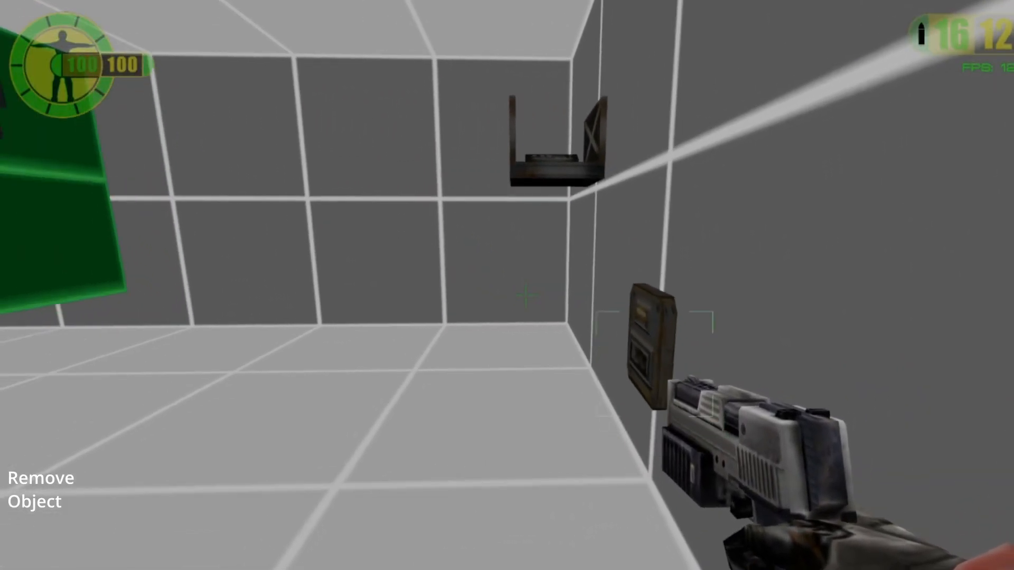
key("s")
key("grave")
type("quit")
key("Return")
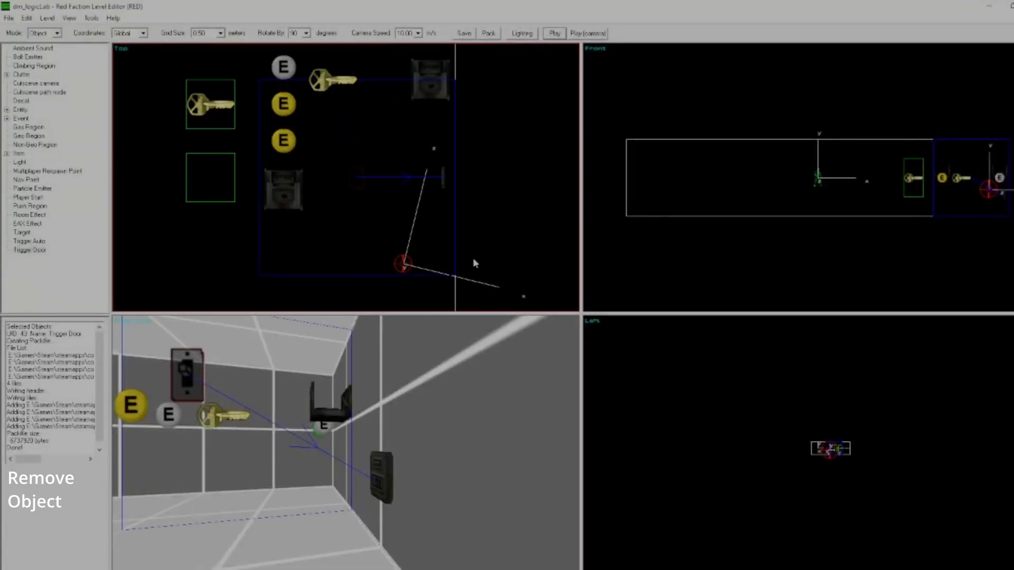
Step: Link the Trigger Door to the keyframe beside the Node event
left_click(355, 175)
left_click(327, 85, "ctrl")
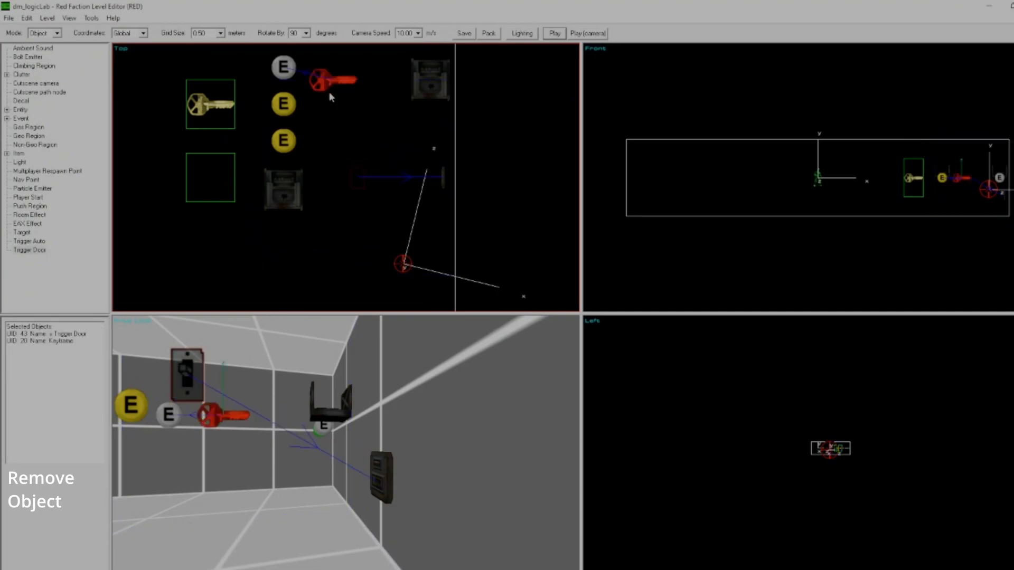
left_click(360, 179)
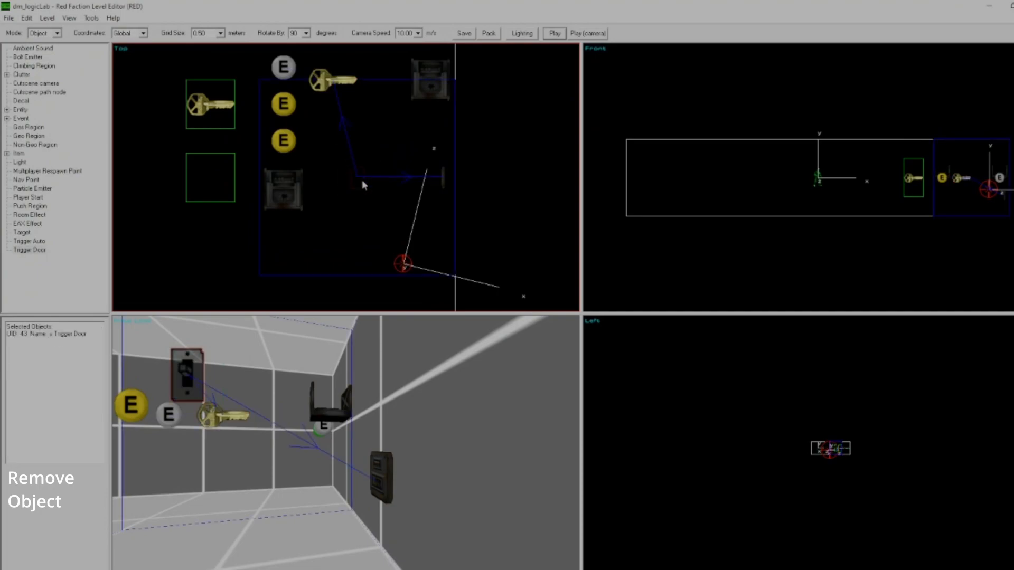
Step: Check the linked keyframe's properties with trigger event UID 37, and move the keyframe into line with the trigger
double_click(331, 82)
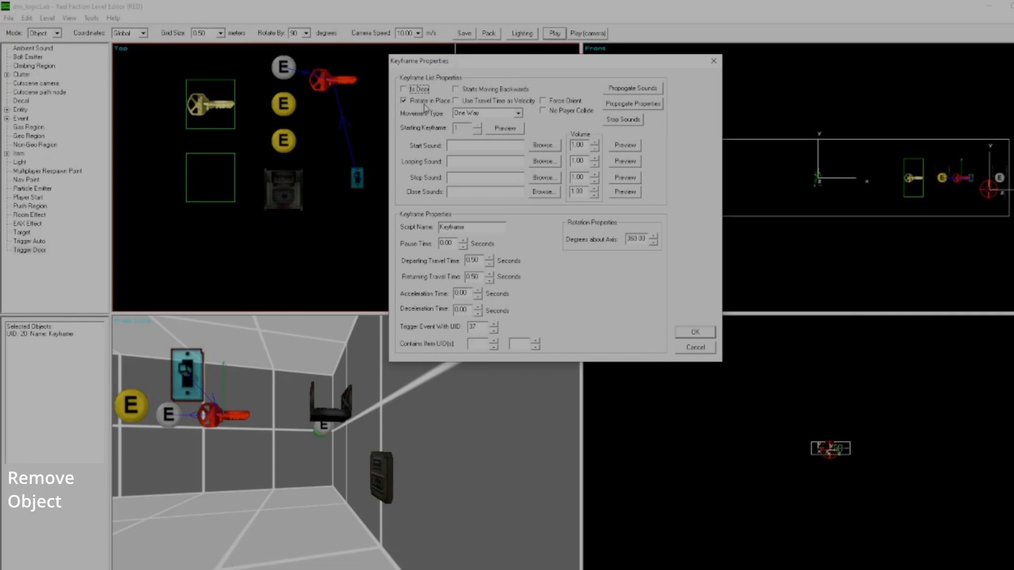
double_click(483, 328)
left_click(695, 333)
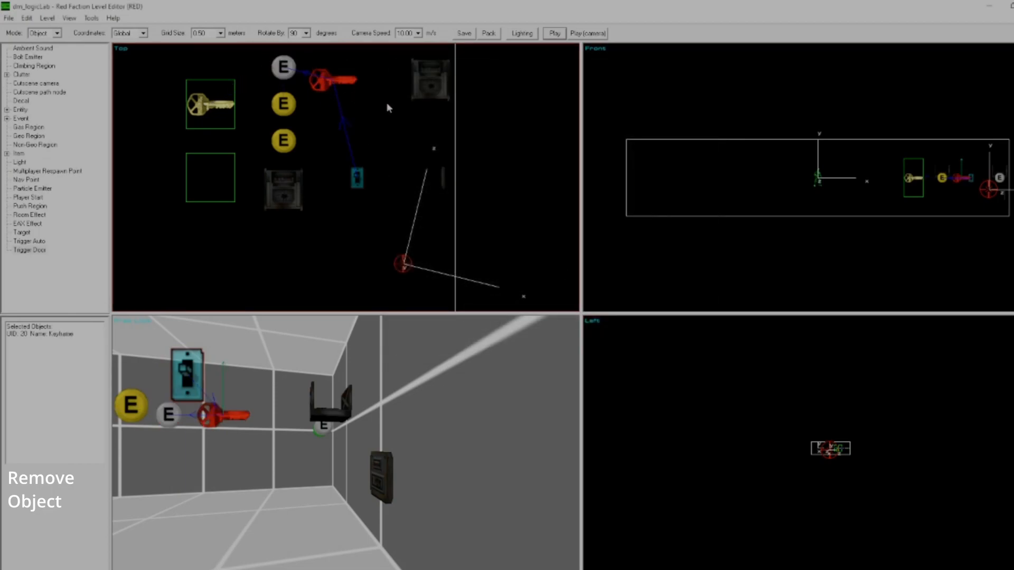
key("Right")
key("Right")
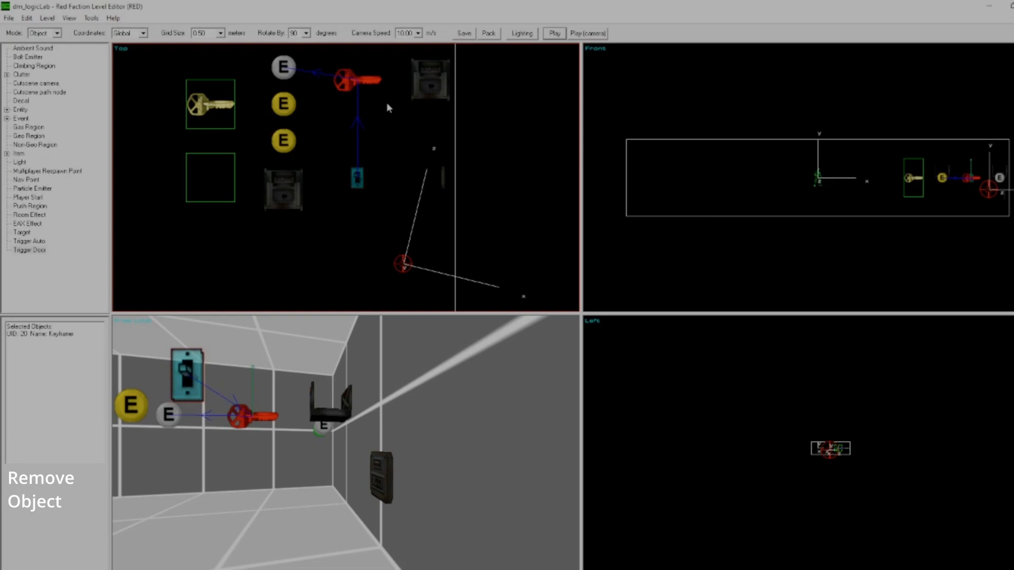
Step: Examine the links of the whole event setup in an enlarged top view, with all of its objects selected
left_click(280, 62)
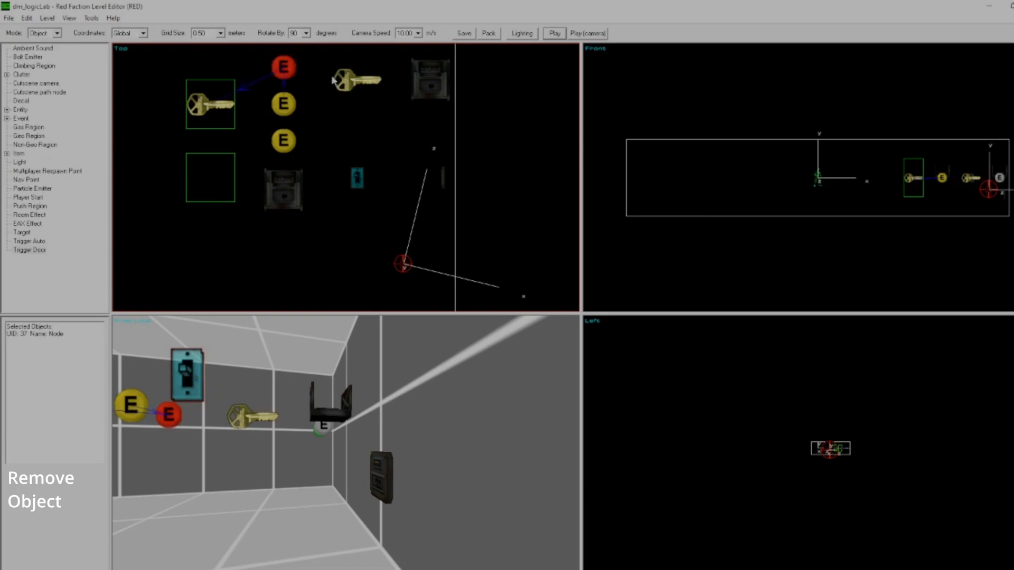
left_click_drag(196, 60, 369, 203)
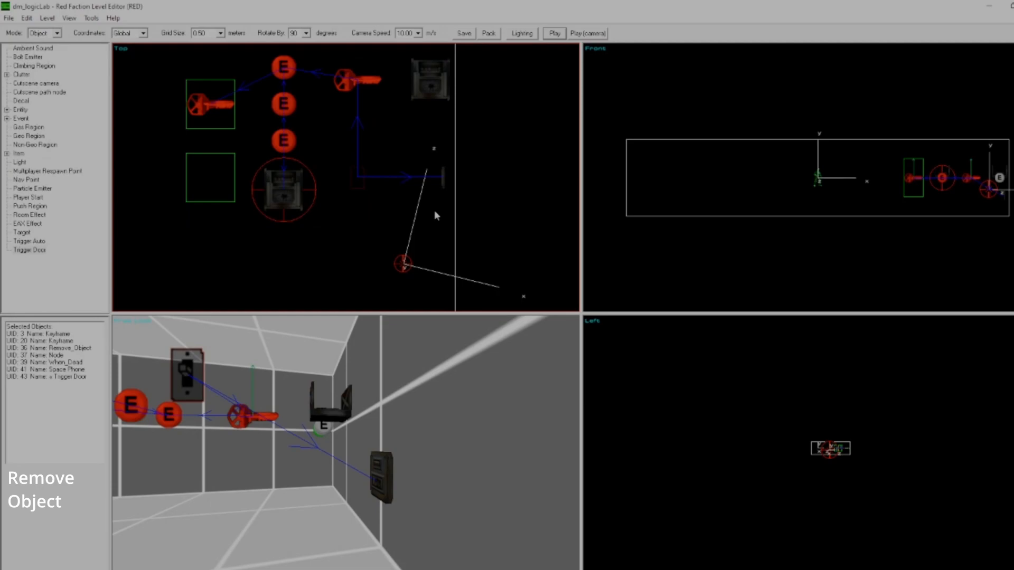
scroll(389, 259, "down", 2)
scroll(388, 258, "up", 2)
middle_click_drag(388, 258, 401, 273)
key("space")
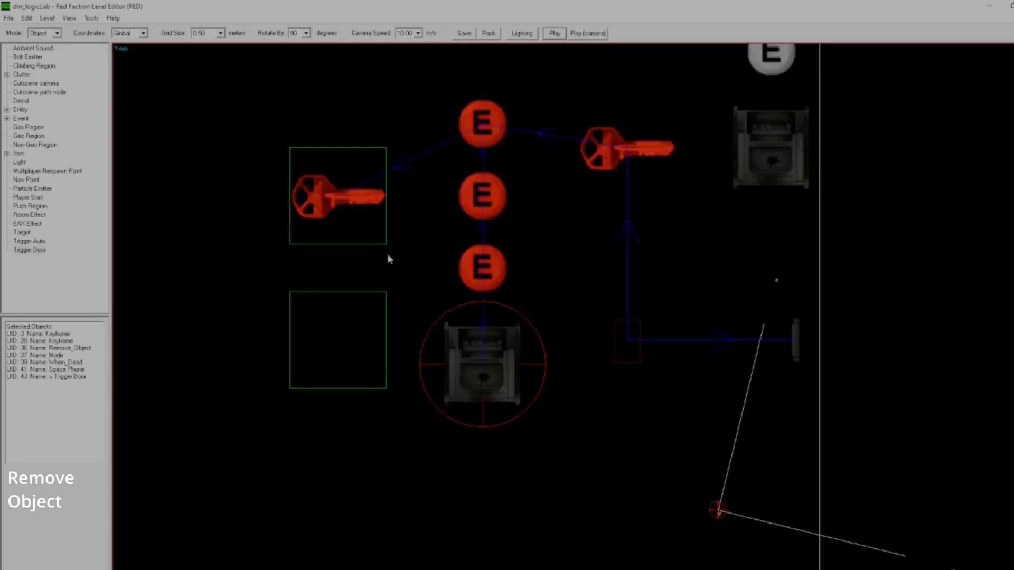
scroll(388, 254, "up", 2)
key("Up")
scroll(388, 254, "down", 1)
Step: Examine the link path from the trigger and wall switch through the keyframe and Node event to the mover's keyframe
left_click(647, 336)
left_click_drag(581, 364, 639, 423)
left_click_drag(819, 384, 840, 420)
left_click_drag(595, 367, 883, 478)
left_click(635, 356)
left_click_drag(573, 349, 667, 453)
left_click(635, 184)
left_click(452, 146)
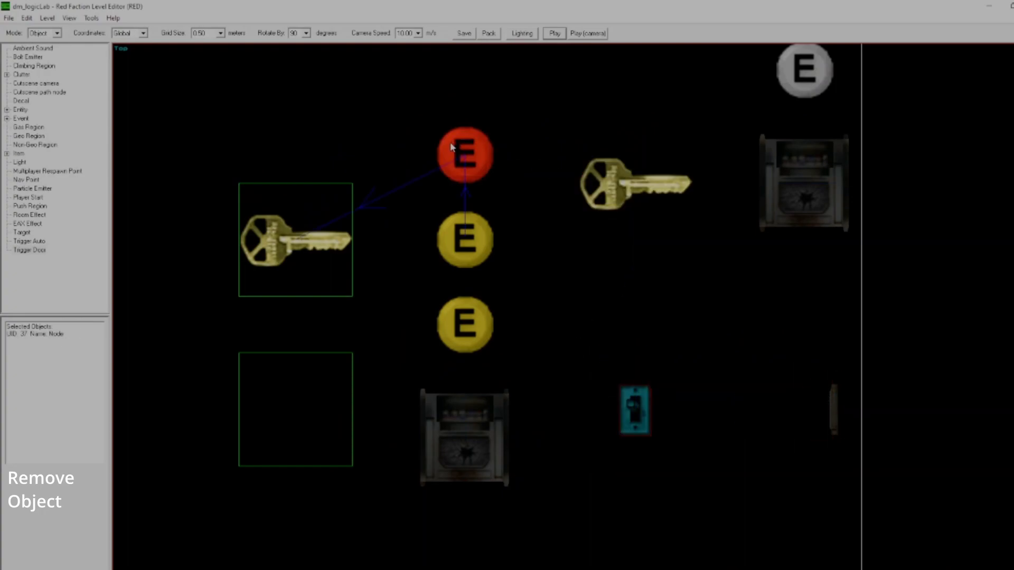
double_click(446, 141)
left_click(606, 278)
left_click_drag(241, 174, 320, 258)
left_click(282, 166)
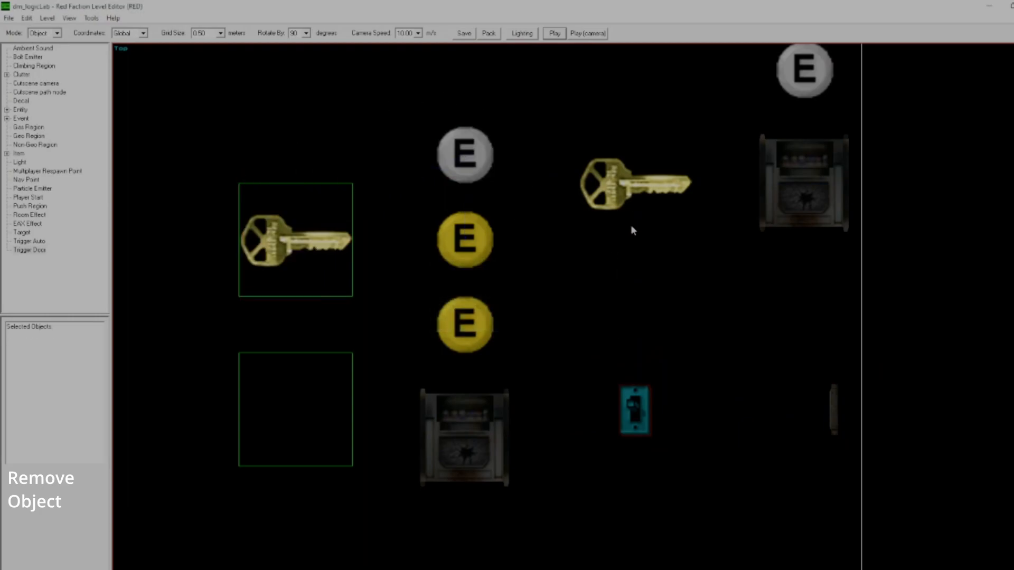
Step: Trace the second activation path from the space phone through the When_Dead and Remove_Object events to the Node
left_click(438, 392)
left_click(463, 322)
left_click(458, 242)
left_click(465, 170)
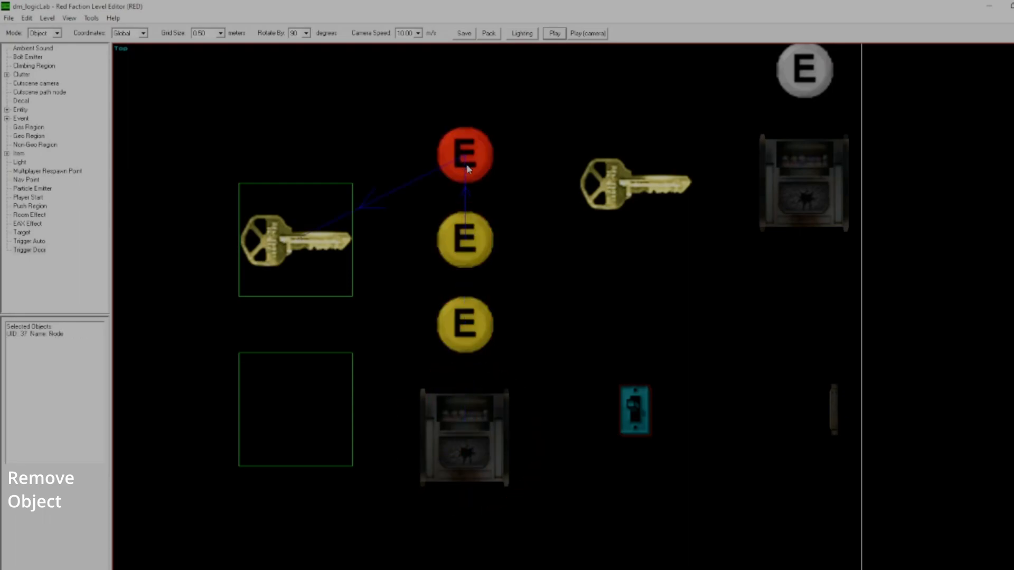
left_click(534, 220)
Step: Save the level and start a playtest, walking through the room past the green mover blocks
left_click(465, 34)
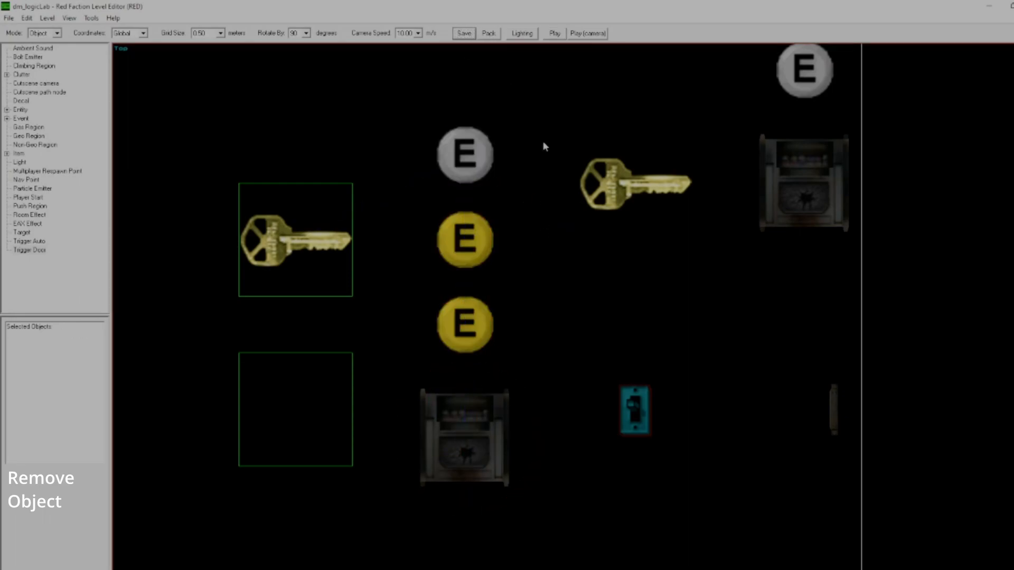
left_click(554, 33)
key("w")
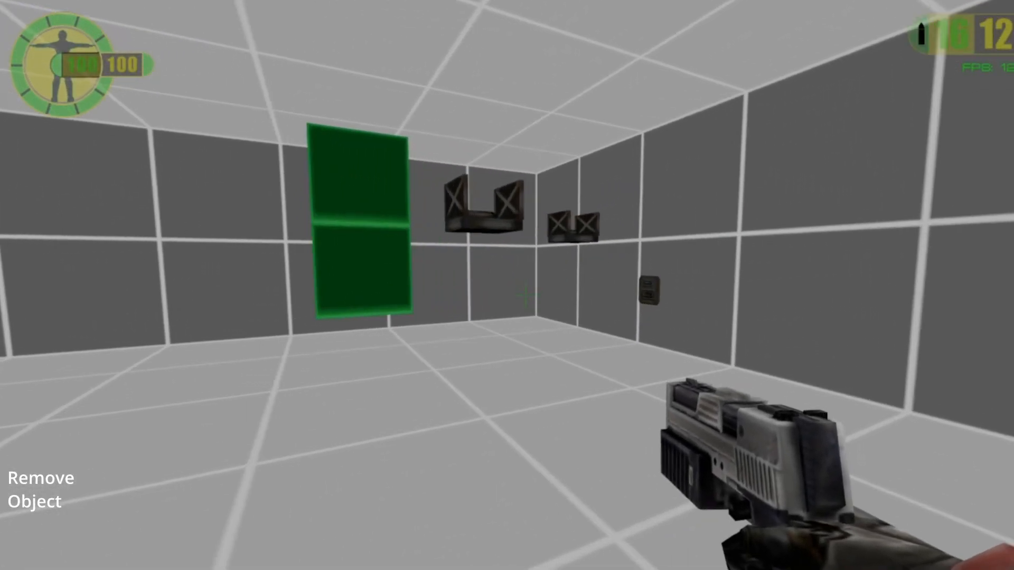
key("w")
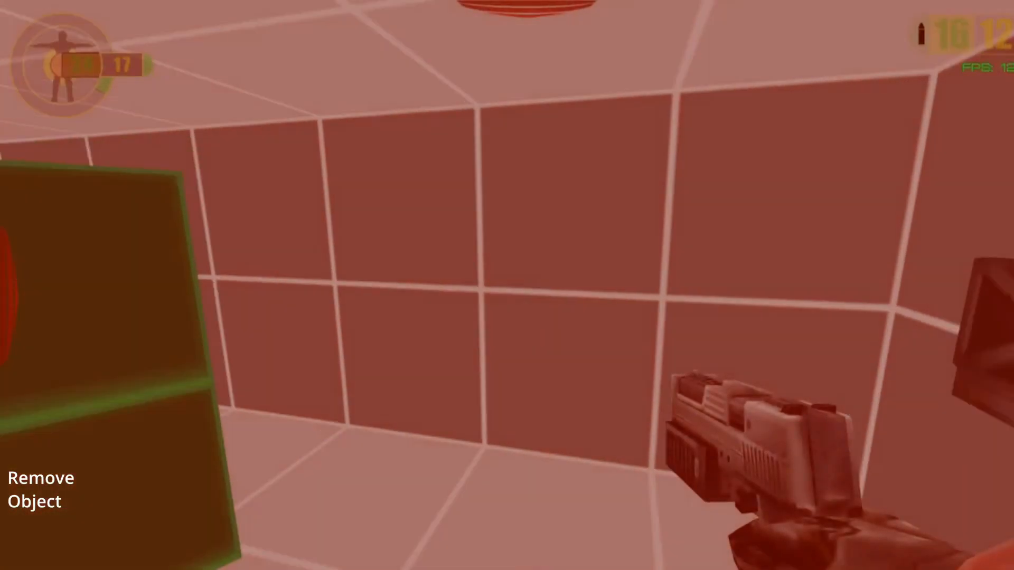
key("s")
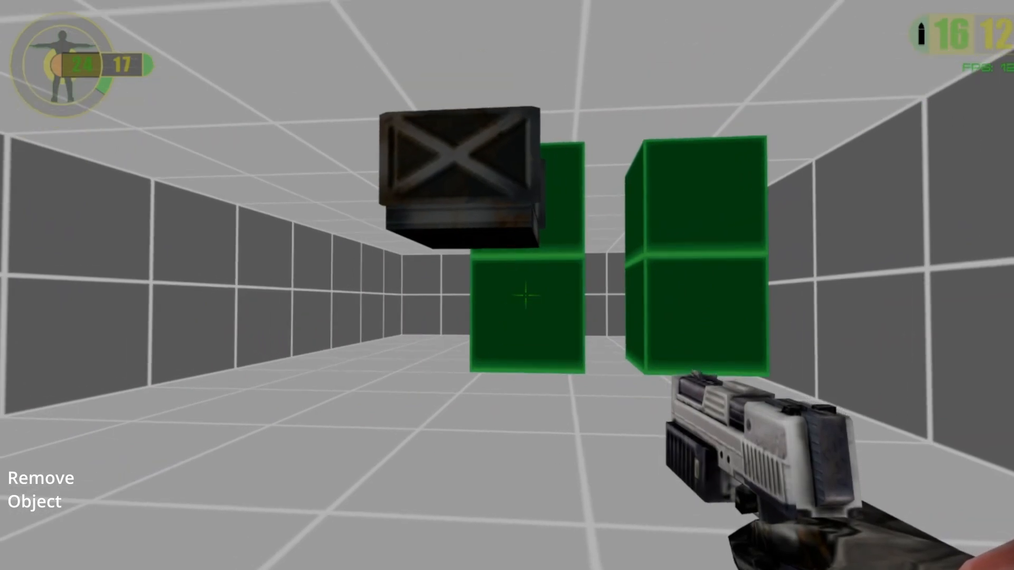
Step: Fire repeatedly at the lower half of the green block behind the hanging space phone
left_click(525, 296)
left_click(526, 295)
left_click(525, 296)
left_click(526, 296)
left_click(526, 296)
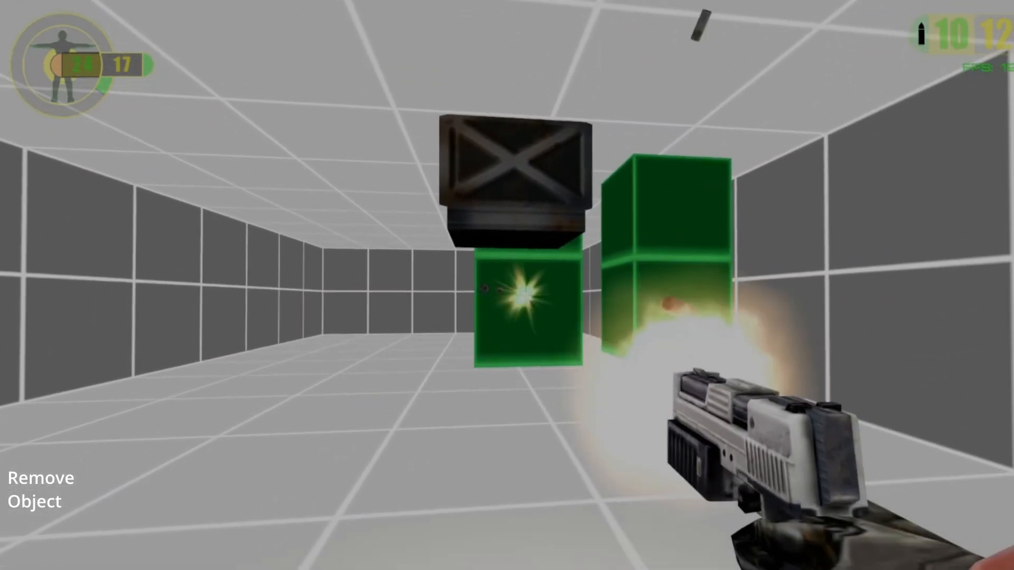
left_click(525, 296)
left_click(525, 296)
left_click(525, 296)
left_click(526, 295)
left_click(525, 296)
Step: Move around the room firing more shots, and leave the game-over screen for the main menu to end the playtest
key("a")
key("d")
key("s")
key("a")
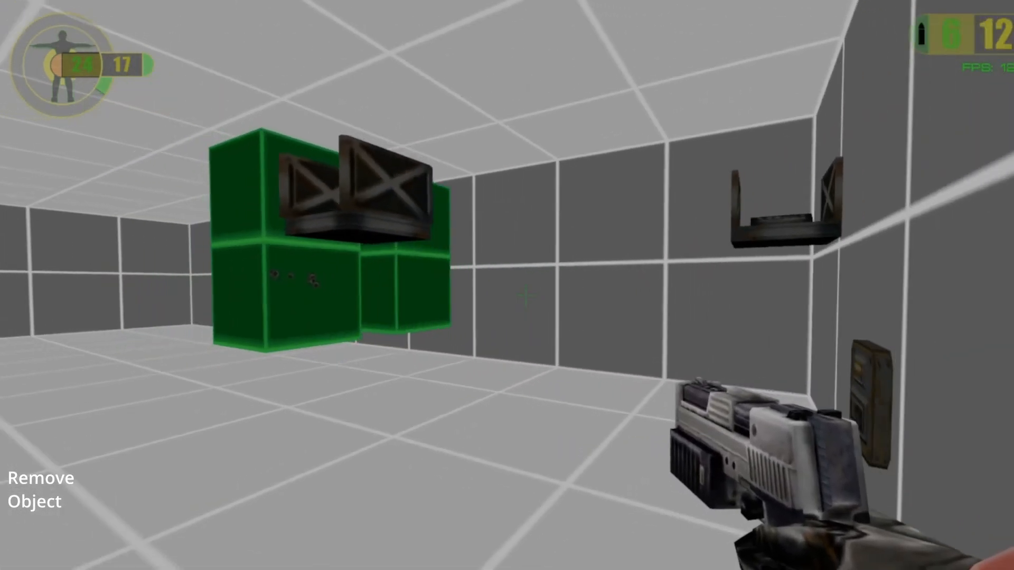
key("d")
key("a")
left_click(526, 296)
left_click(526, 295)
key("d")
left_click(526, 296)
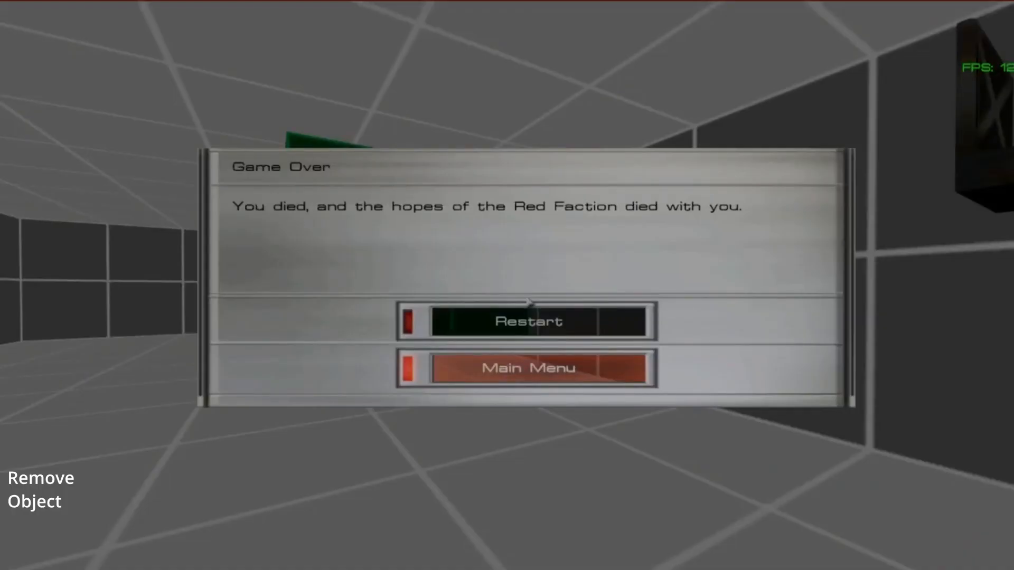
left_click(499, 368)
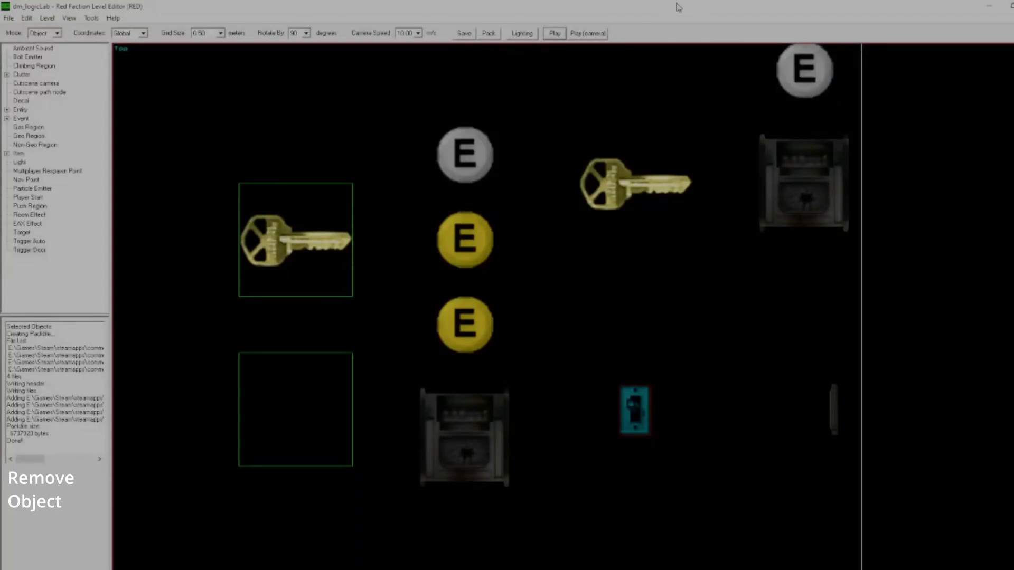
Step: Start another playtest, shoot the nearer space phone until it is destroyed, and fire at the green blocks
left_click(554, 32)
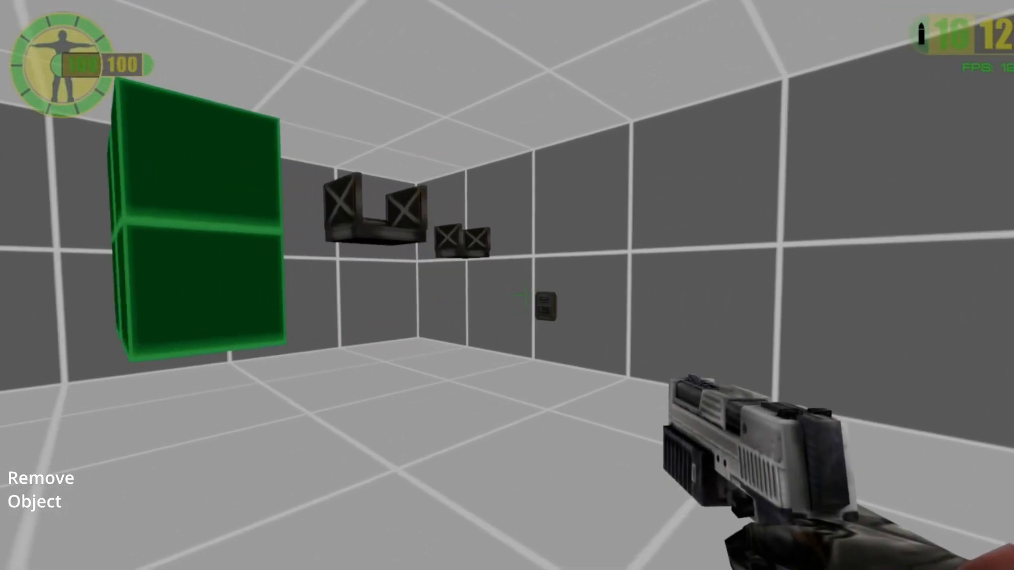
key("w")
left_click(525, 295)
left_click(525, 296)
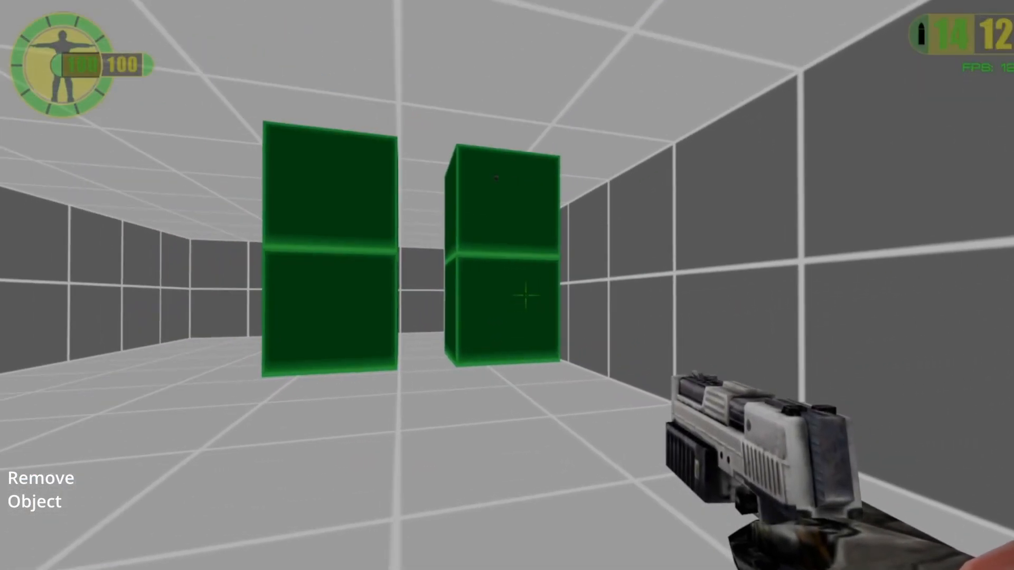
left_click(526, 296)
left_click(525, 295)
left_click(526, 295)
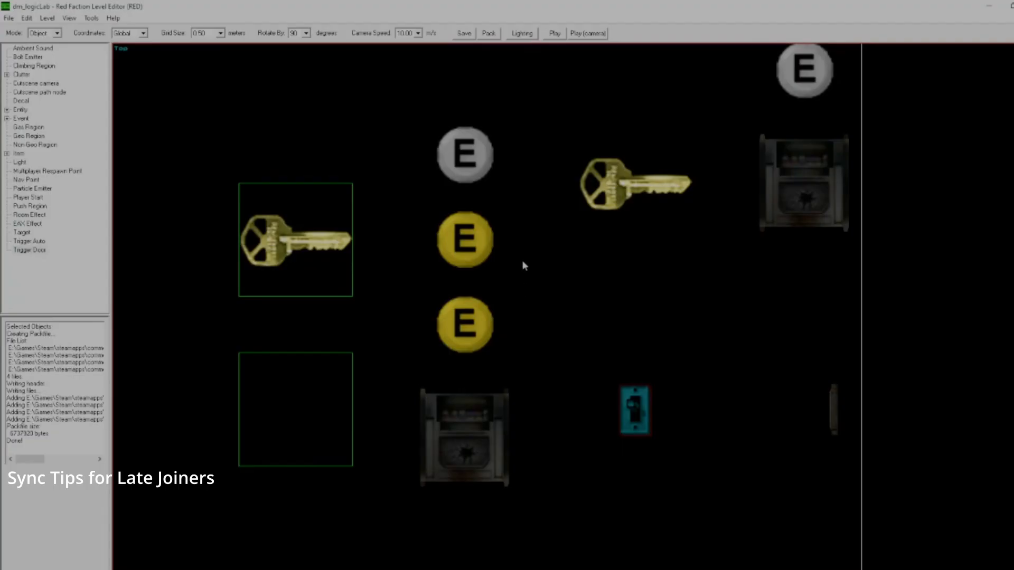
Step: Examine how the Node event, the linked keyframe and the phone's two-event chain connect in the top view
scroll(524, 266, "down", 5)
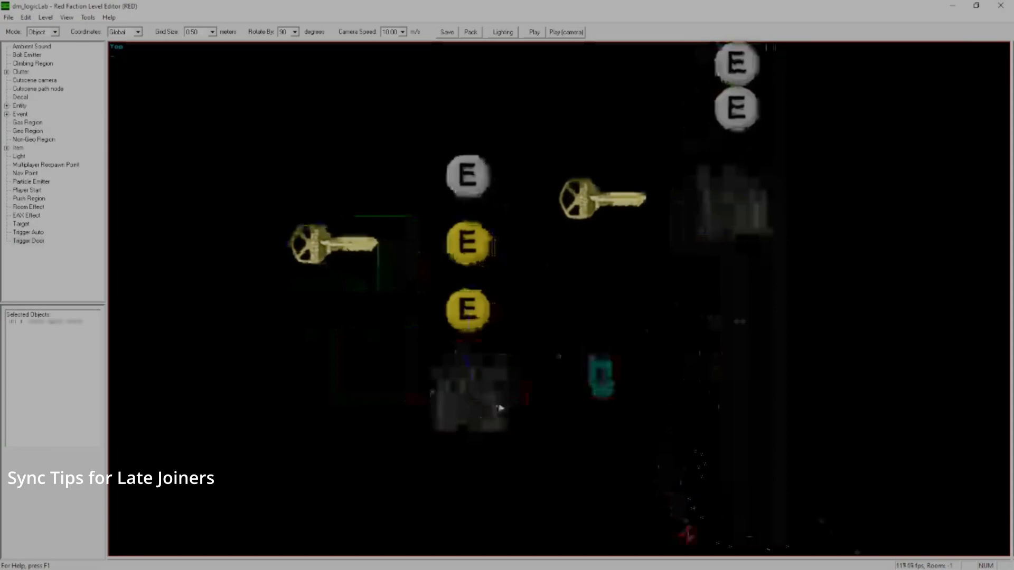
left_click(467, 176)
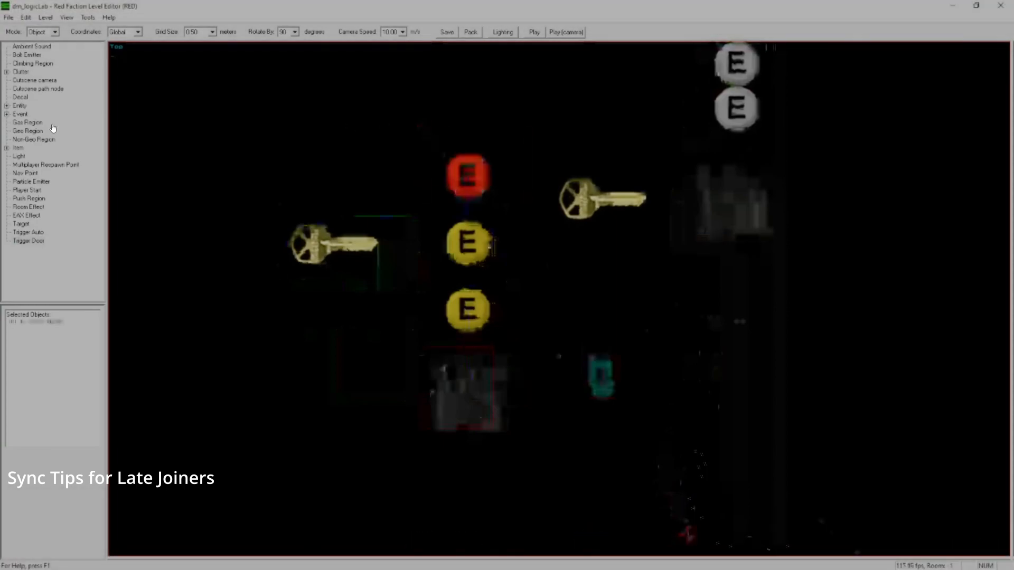
left_click(437, 369)
left_click(512, 332)
left_click(572, 151)
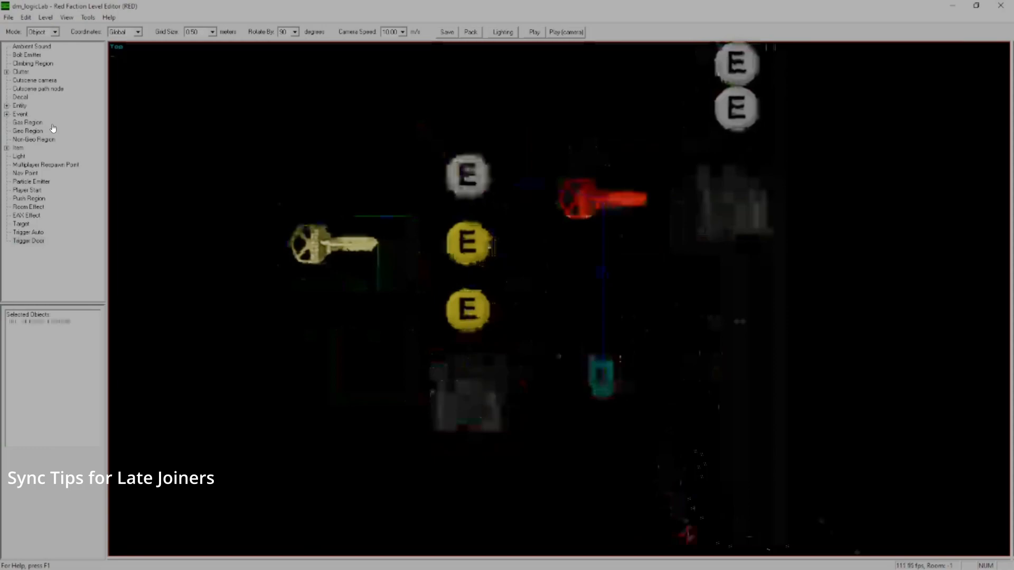
left_click(436, 346)
left_click_drag(434, 207, 504, 423)
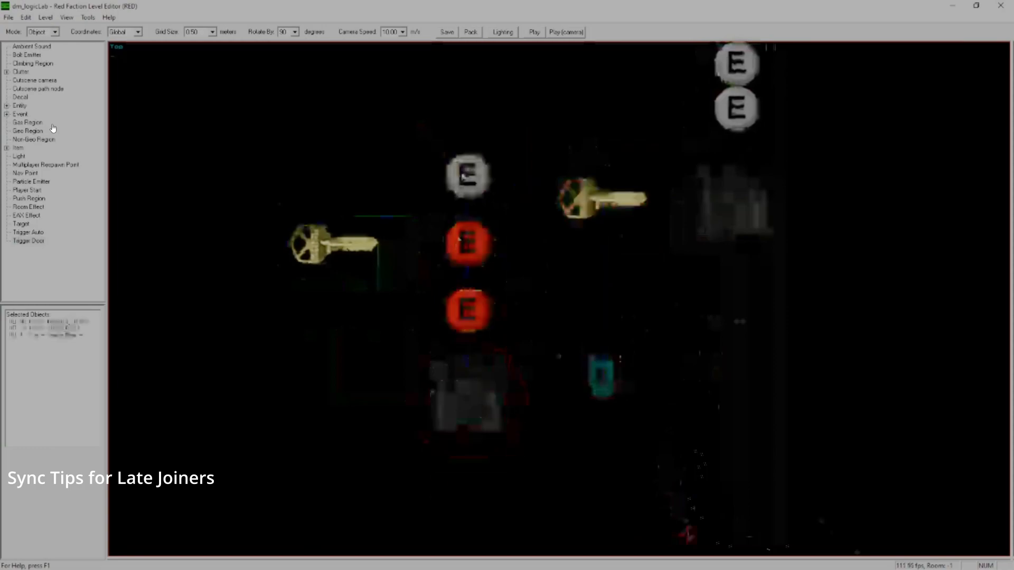
left_click(468, 175)
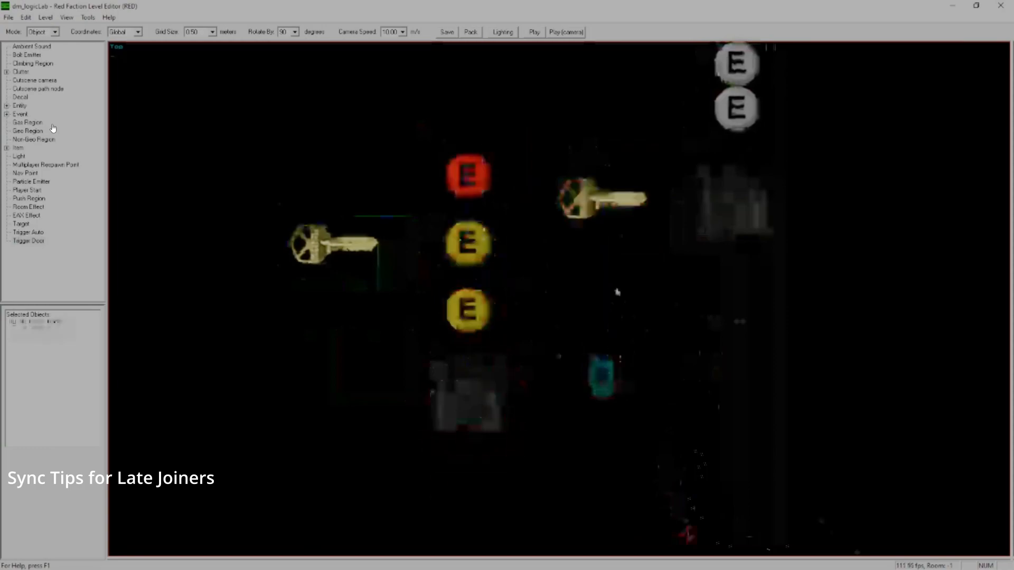
Step: Trace the activation order from the space phone up through both yellow events to the Node event
left_click(428, 357)
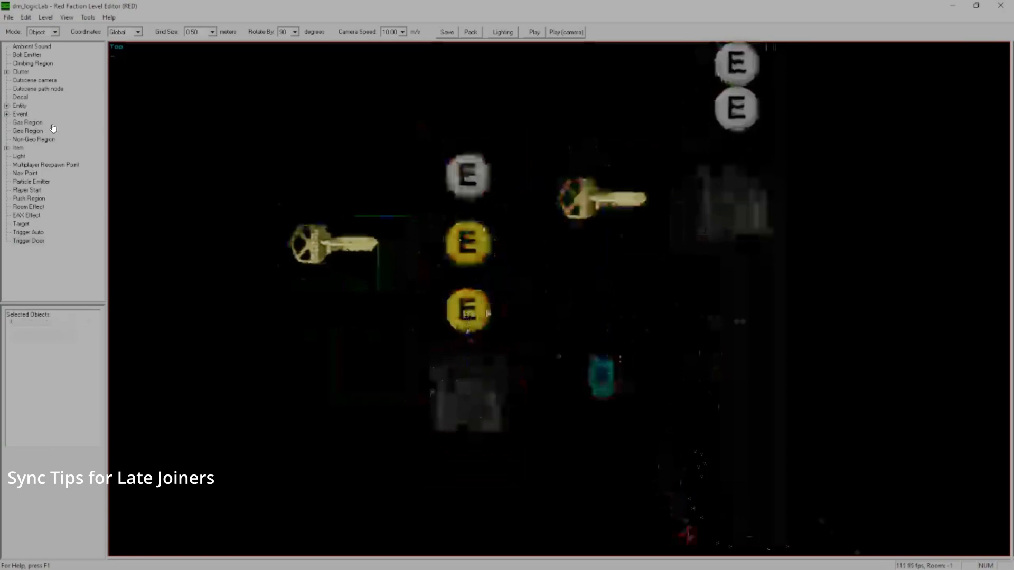
left_click(468, 314)
left_click(472, 247)
left_click(468, 177)
left_click(532, 239)
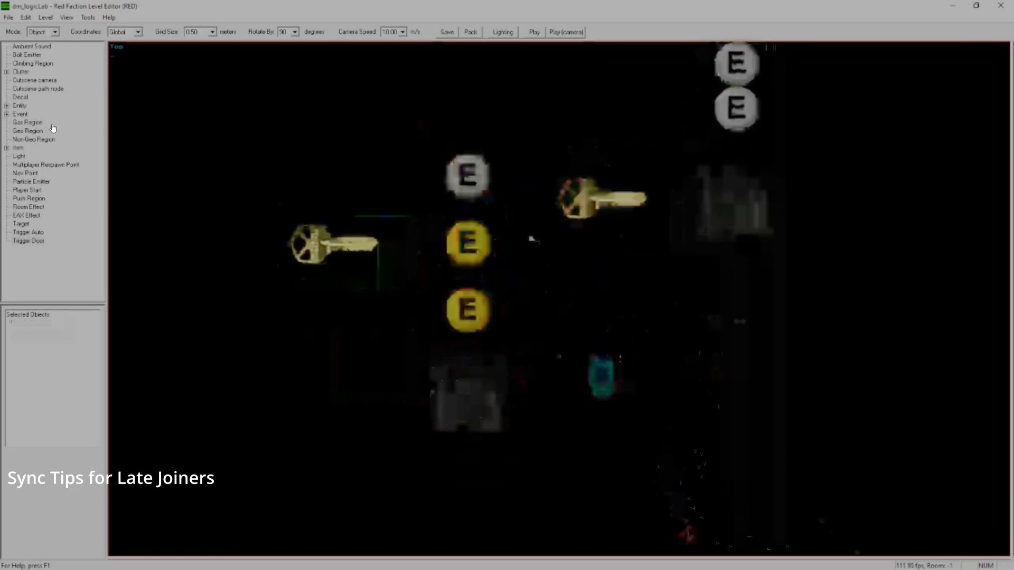
left_click(463, 174)
left_click(465, 178)
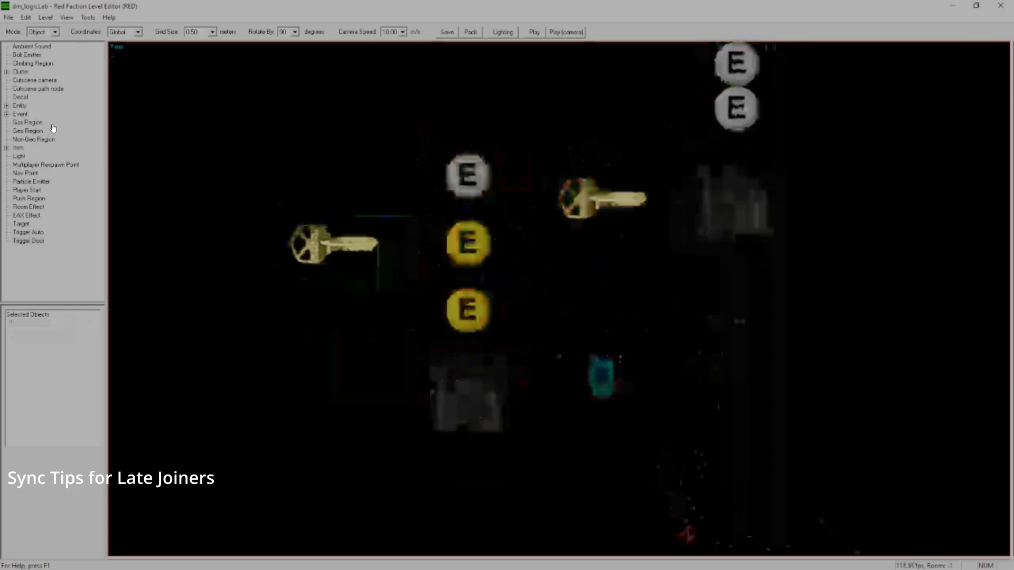
Step: Delete the two yellow events and the space phone below the Node event
left_click_drag(494, 149, 548, 221)
scroll(560, 298, "down", 3)
scroll(549, 293, "up", 2)
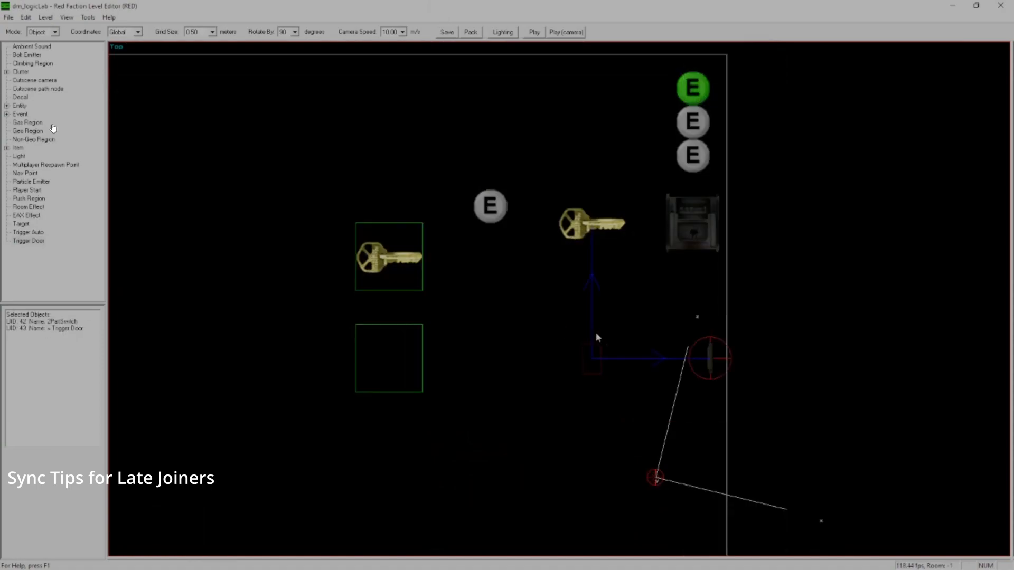
Step: Clear the Trigger Event With UID value in the properties of the keyframe linked to the trigger
left_click(571, 246)
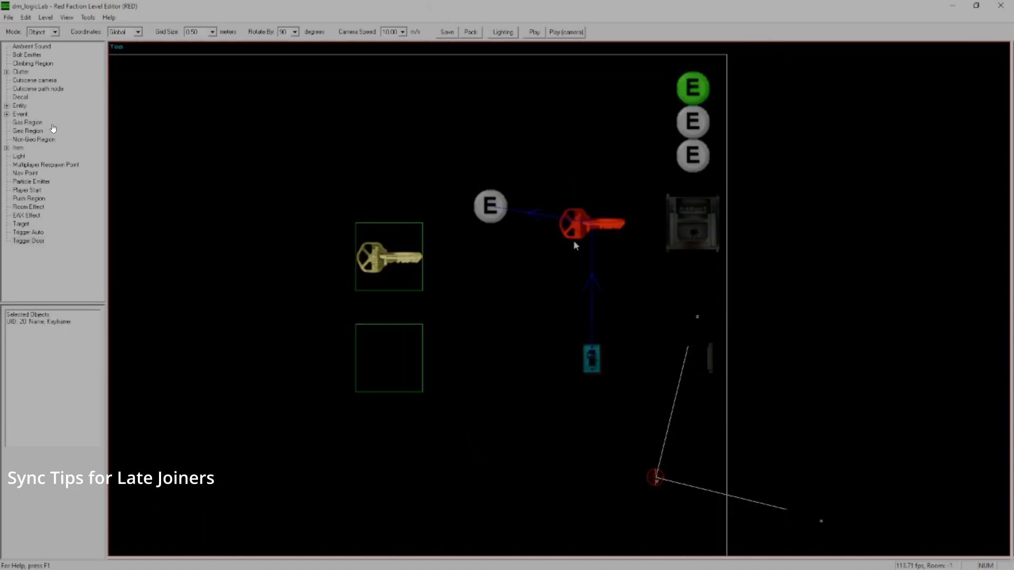
double_click(574, 241)
left_click_drag(436, 400, 372, 404)
key("BackSpace")
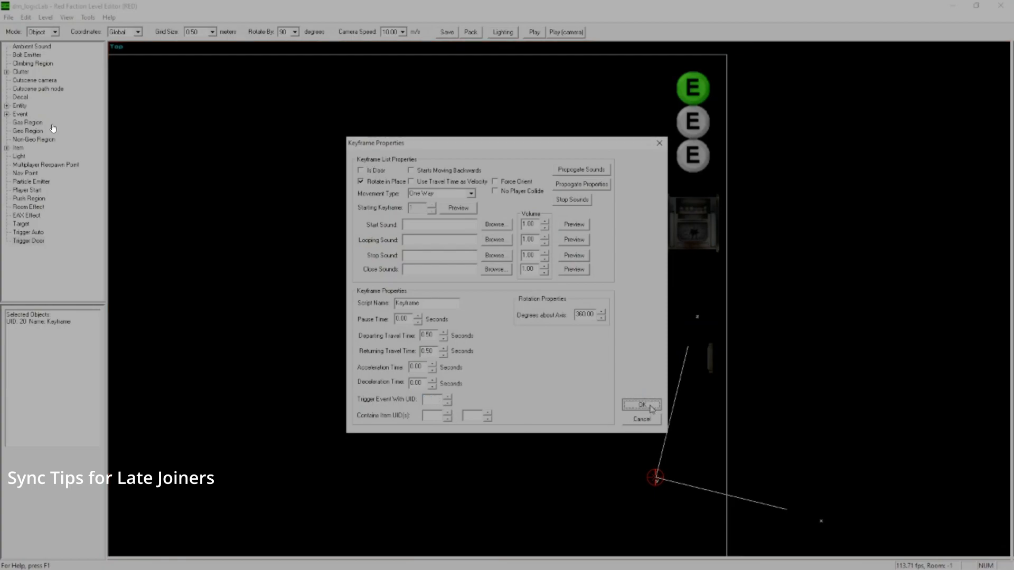
Step: Accept the edited keyframe properties and inspect the link from the Trigger Door to the lower keyframe
left_click(648, 407)
left_click_drag(633, 333, 499, 402)
left_click(573, 331)
left_click(381, 354)
left_click(418, 339)
left_click_drag(403, 396, 347, 337)
key("Return")
left_click_drag(423, 399, 485, 411)
key("BackSpace")
left_click(645, 404)
left_click(505, 295)
left_click(592, 358)
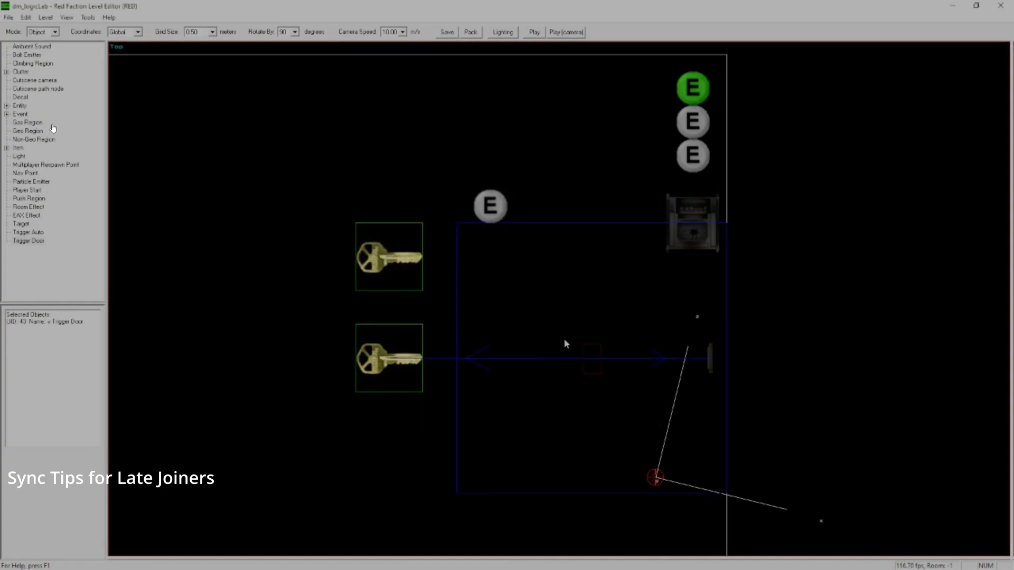
left_click(565, 343)
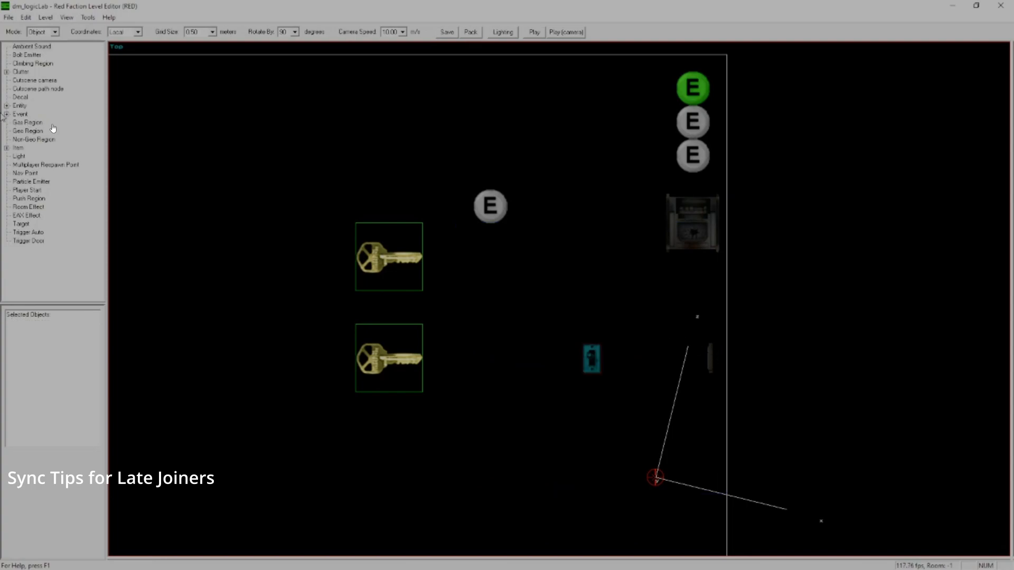
Step: Place an eos miner entity beside the Node event in the top view
left_click(7, 106)
left_click(16, 122)
left_click(48, 131)
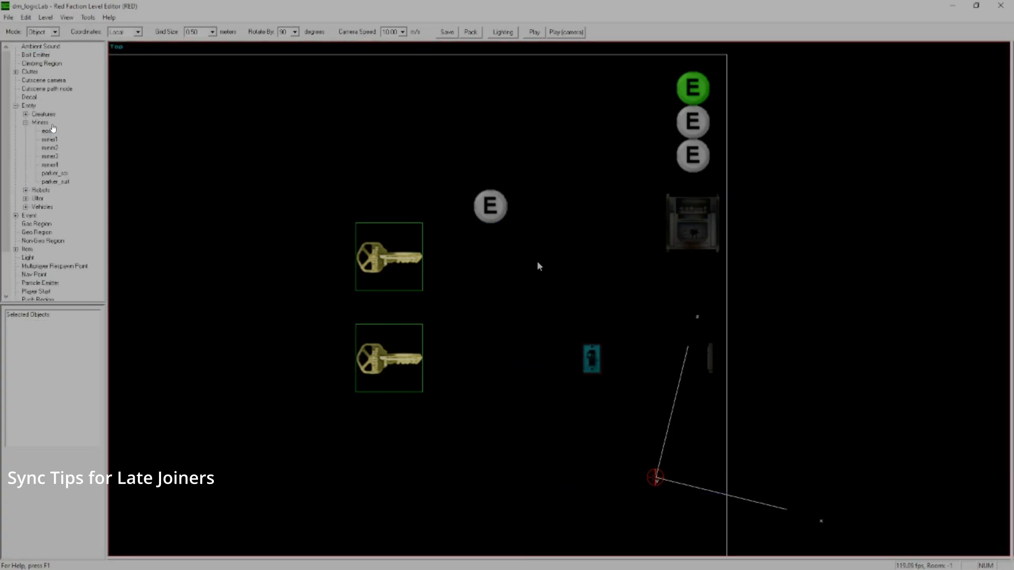
left_click(551, 186)
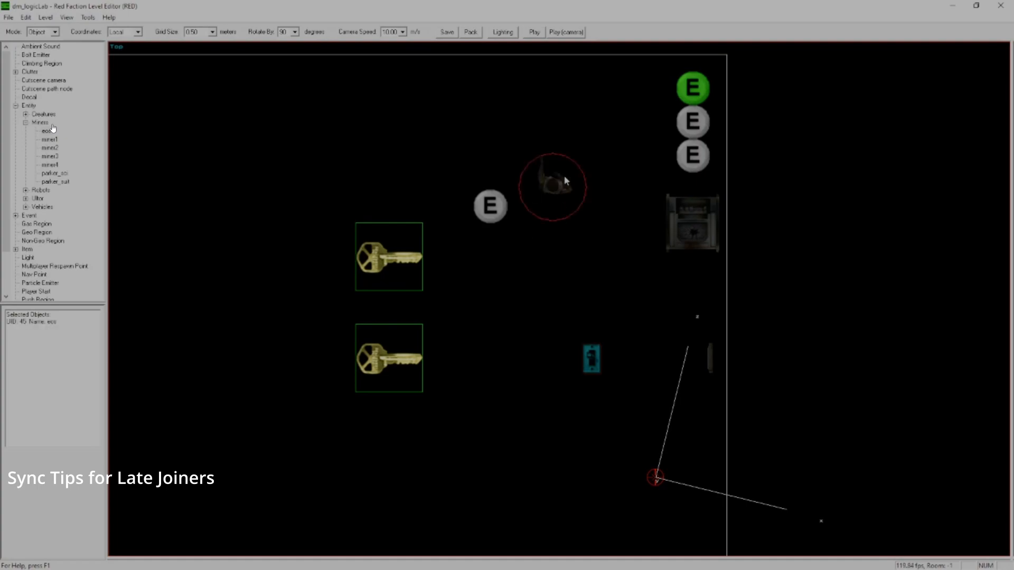
left_click(496, 350)
left_click(26, 122)
left_click(7, 106)
left_click(663, 490)
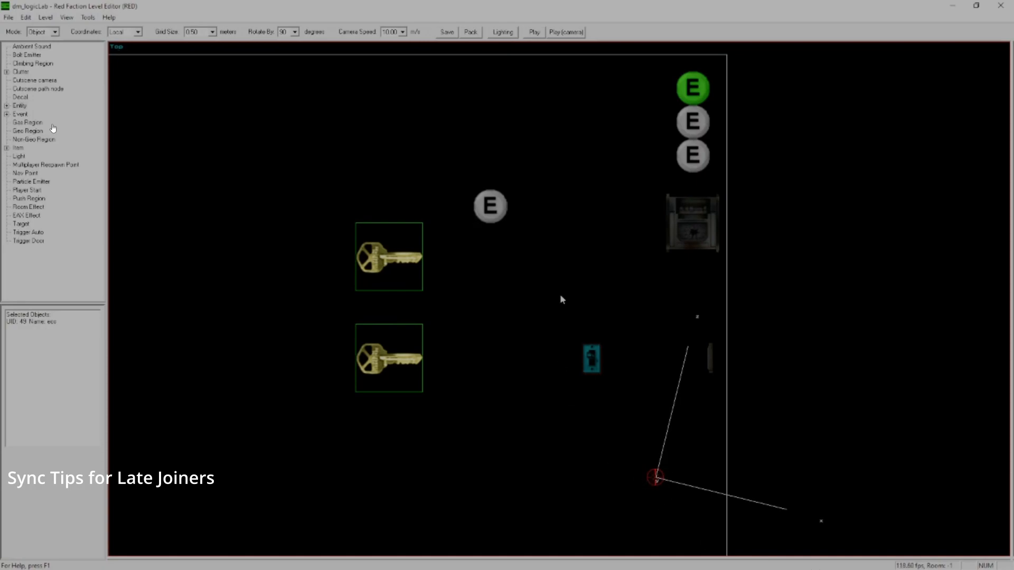
Step: Add three Trigger Door objects spread out above the keyframes in the top view and select them together
left_click(490, 206)
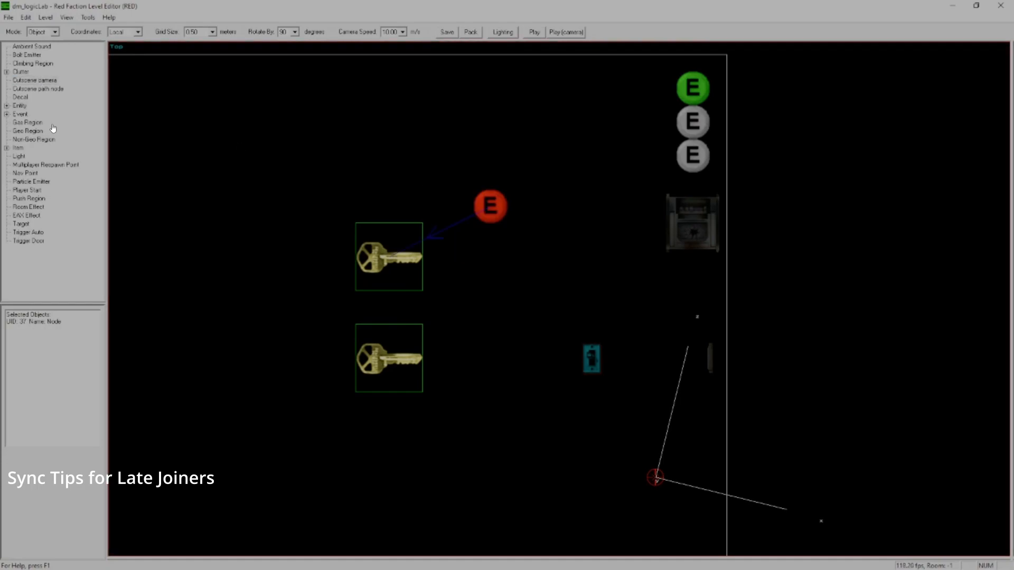
key("space")
left_click(6, 106)
left_click(6, 157)
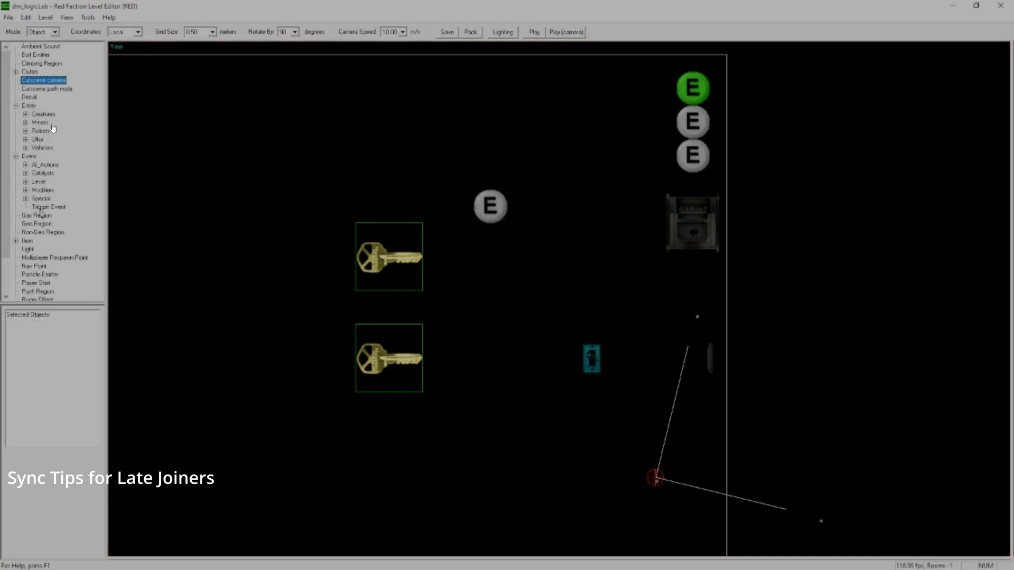
scroll(40, 214, "down", 2)
left_click(37, 292)
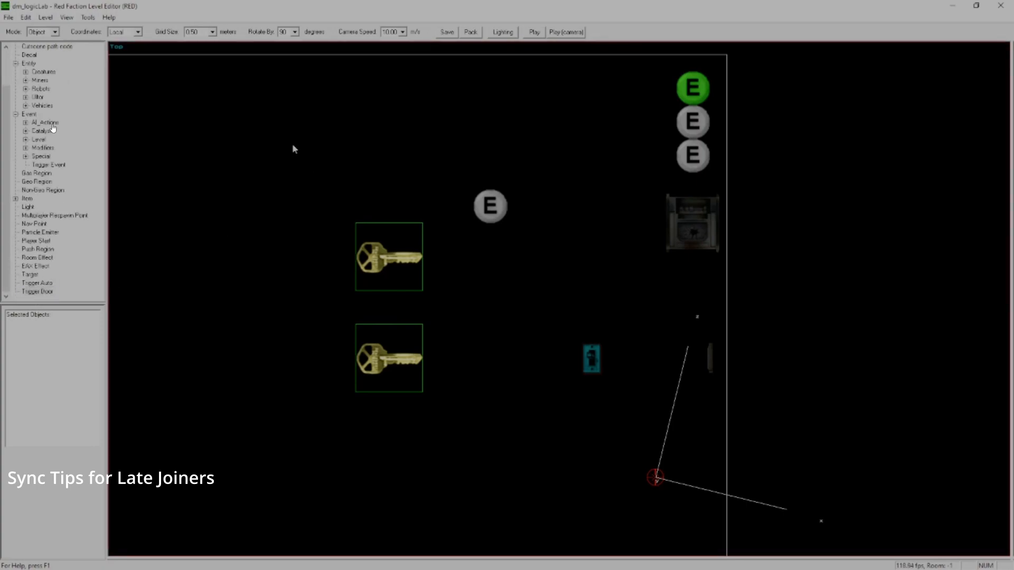
left_click(198, 108)
left_click(345, 105)
left_click(461, 107)
left_click_drag(173, 75, 533, 119)
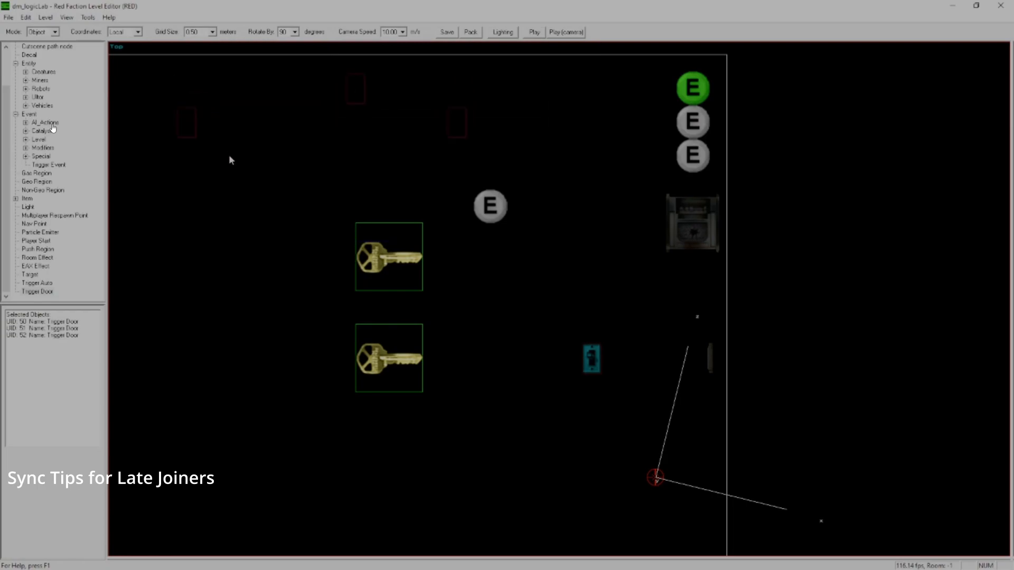
Step: Set the grid size to 0.250 meters and move the first Trigger Door directly beside the middle one using global coordinates
key("bracketleft")
left_click(170, 109)
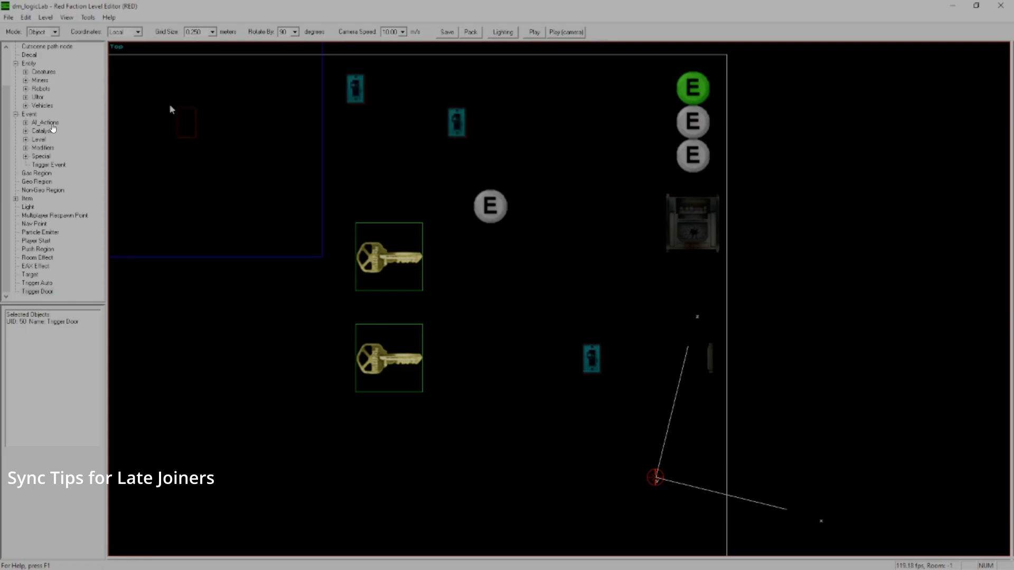
key("g")
key("Right")
key("Right")
key("Right")
key("Up")
key("Right")
key("Right")
key("Right")
key("Right")
key("Right")
key("Right")
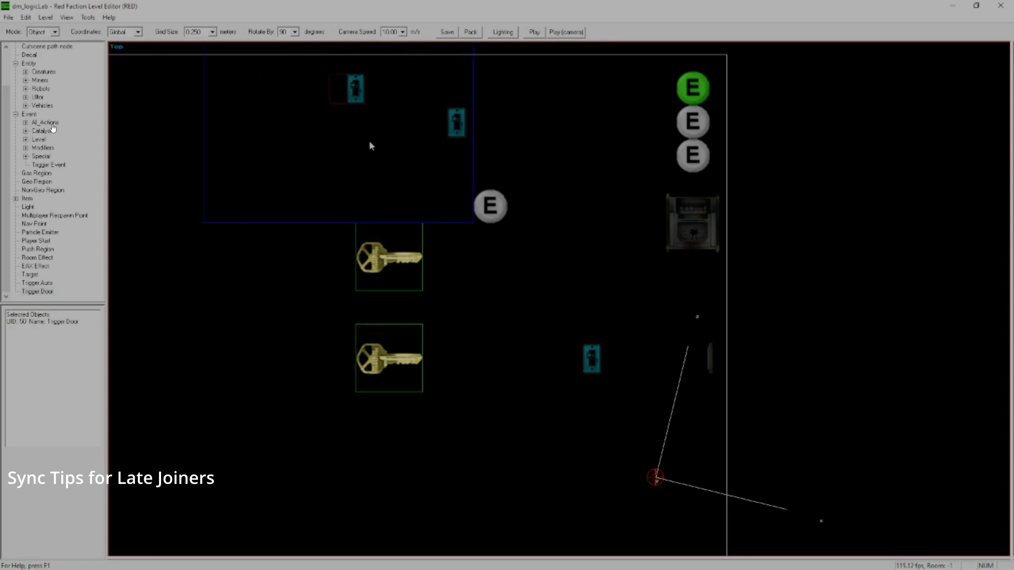
Step: Move the remaining outer Trigger Door against the middle one to complete a row of three, and select the whole row
left_click(457, 118)
key("Left")
key("Left")
key("Up")
key("Up")
key("Left")
key("Left")
key("Left")
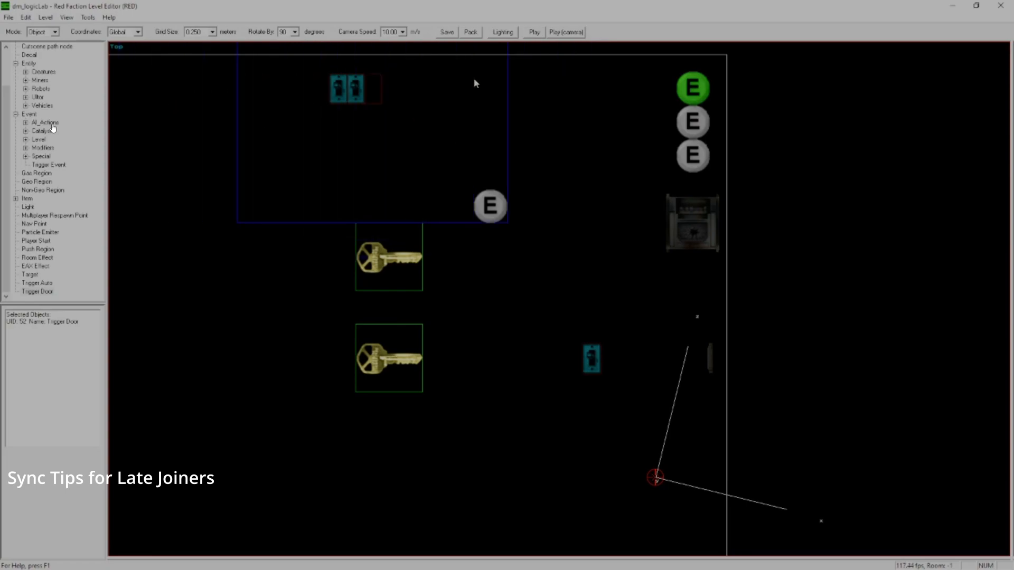
left_click(505, 137)
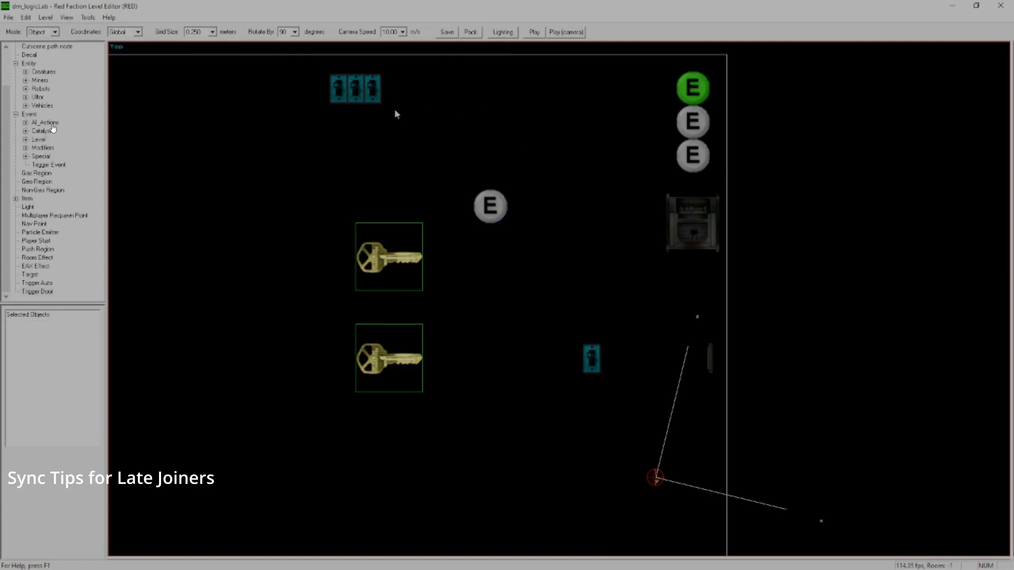
left_click_drag(321, 61, 417, 105)
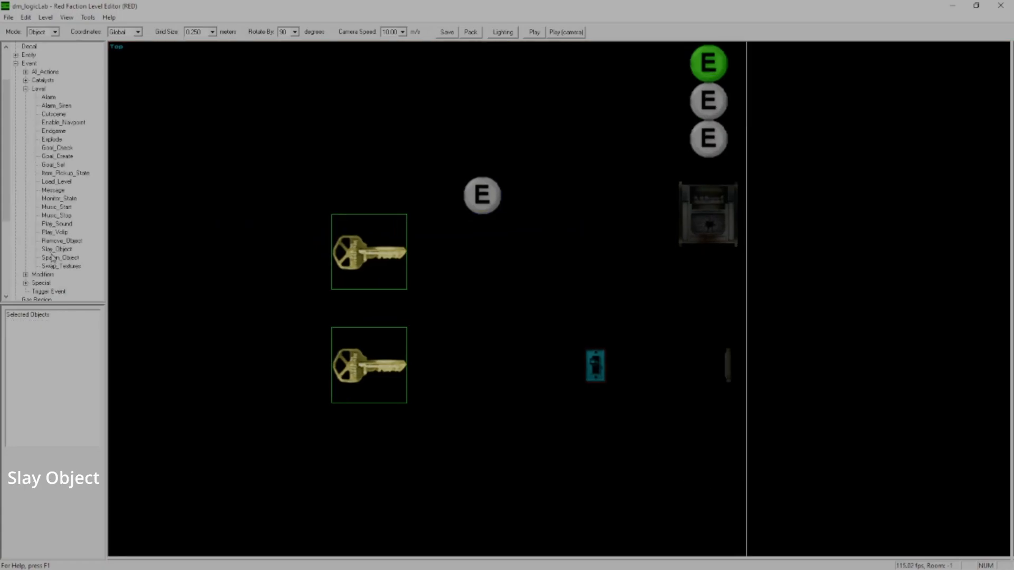
Step: Find the Slay_Object event among the level events and select the space phone as an example target
left_click(460, 180)
left_click(449, 228)
left_click(60, 249)
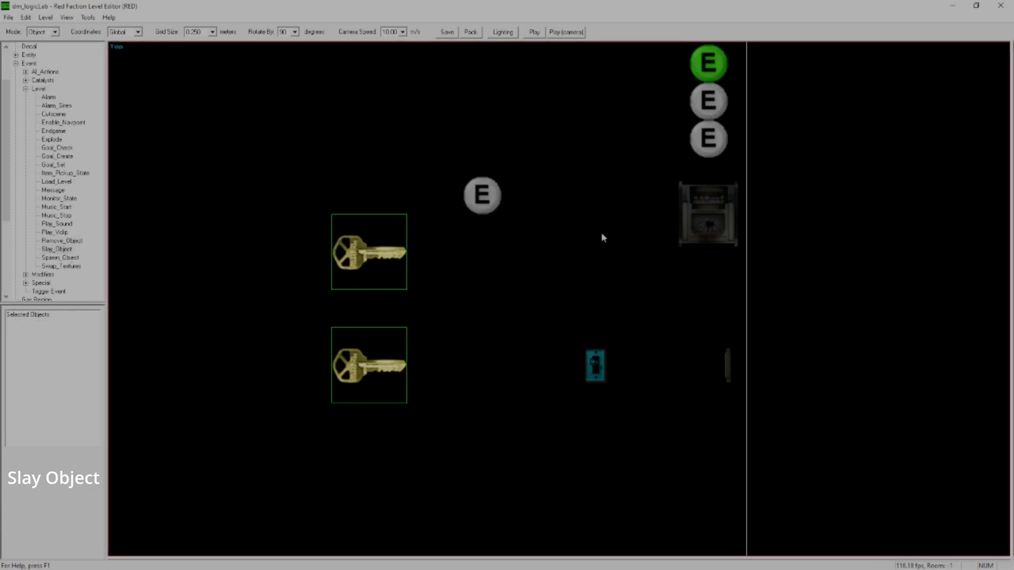
left_click(736, 186)
left_click(660, 180)
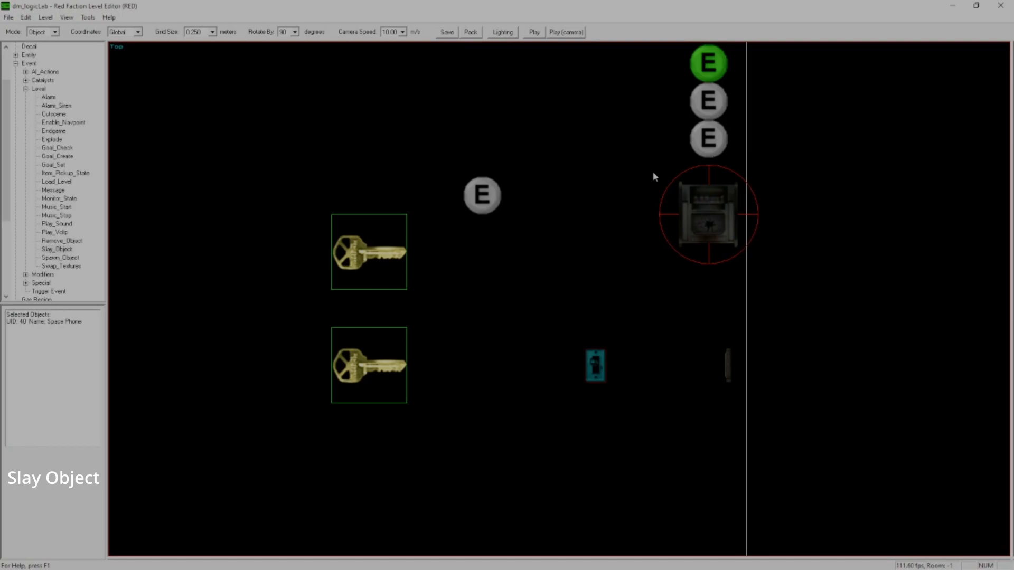
left_click(627, 188)
left_click(682, 213)
left_click(580, 254)
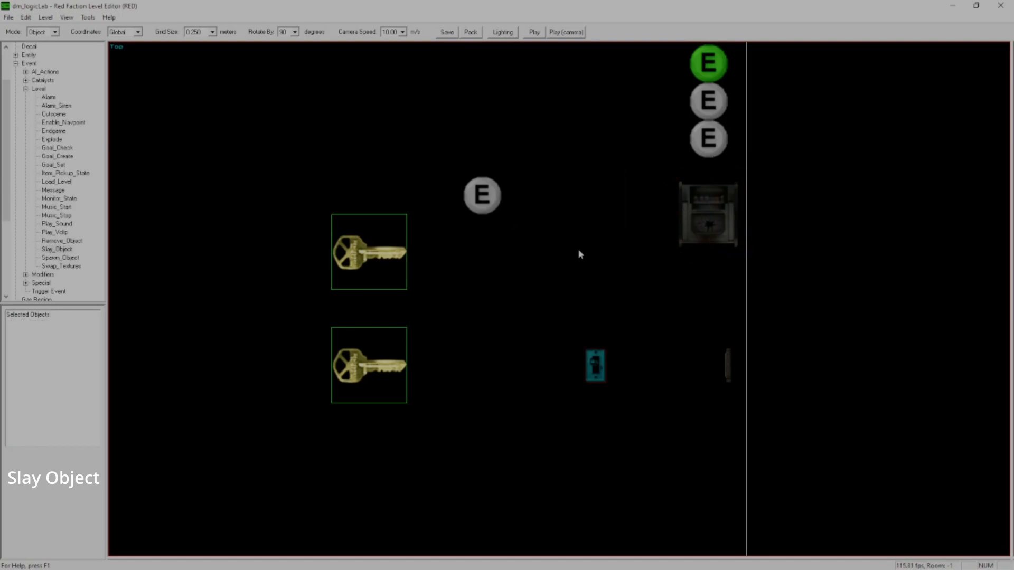
Step: Add a Spawn_Object event above the upper keyframe, set its Object Type to item and open the Object Class choices
left_click(50, 258)
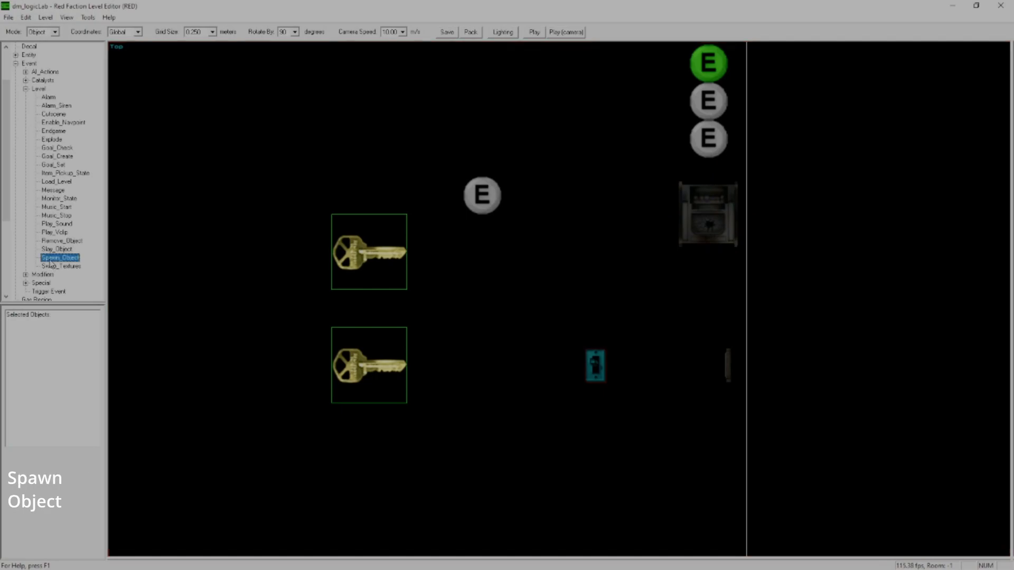
key("ctrl+l")
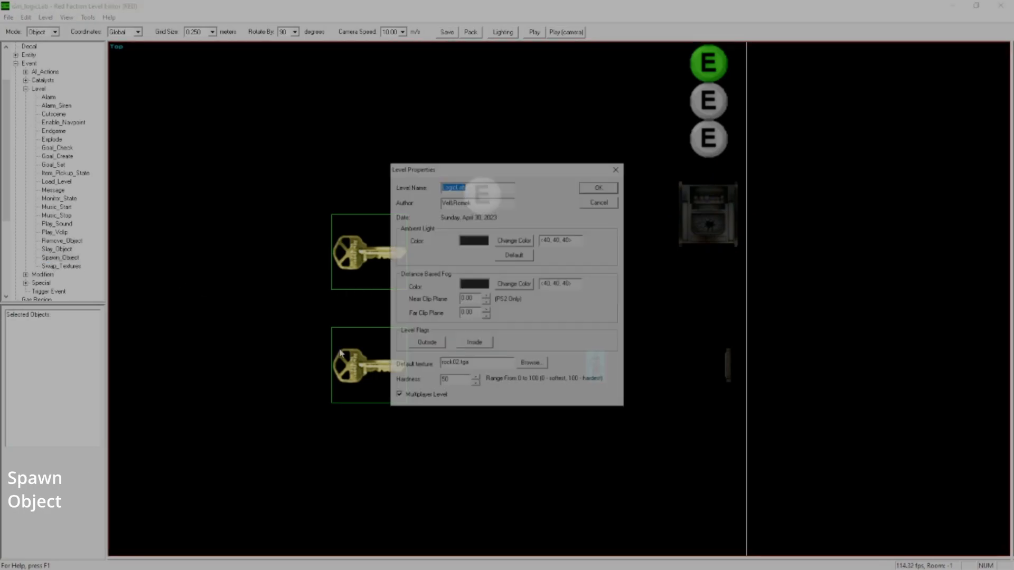
left_click(599, 206)
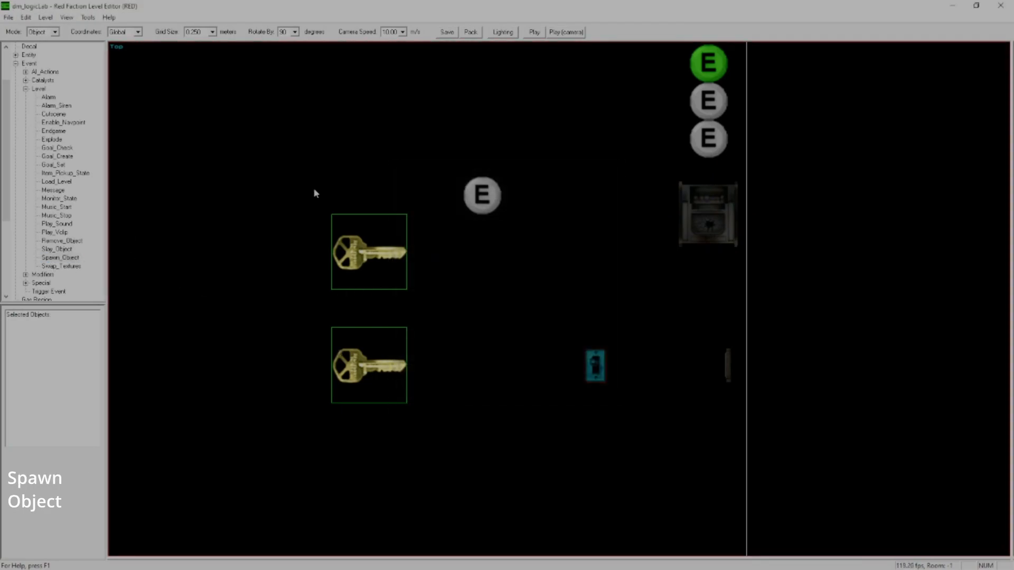
key("n")
key("p")
left_click(543, 292)
left_click(539, 293)
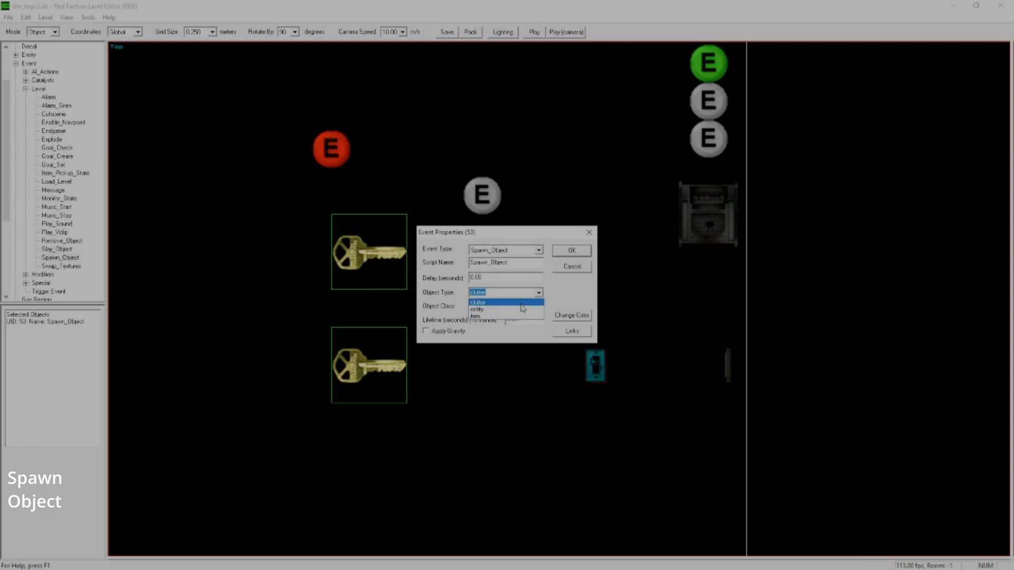
left_click(523, 316)
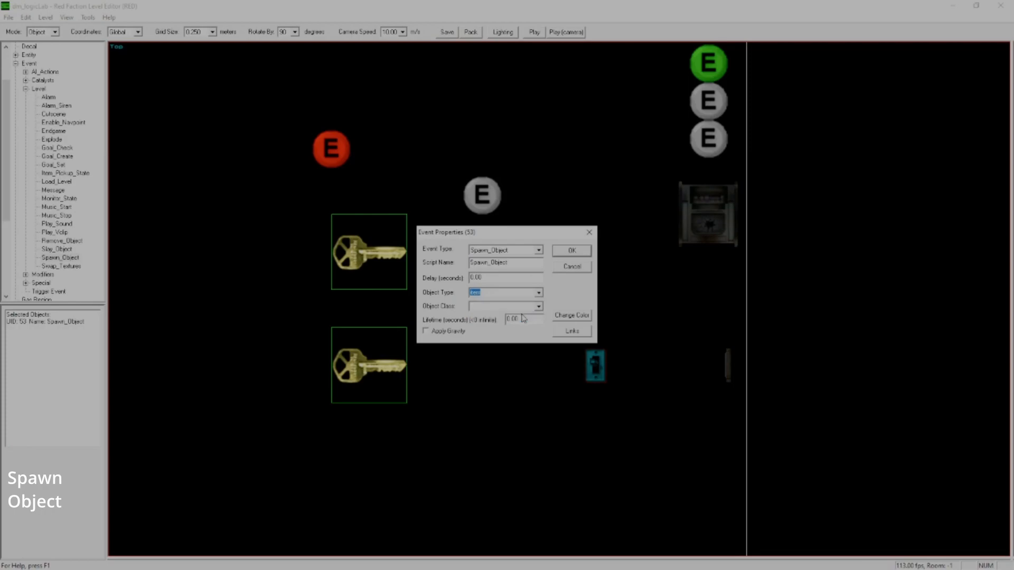
left_click(539, 306)
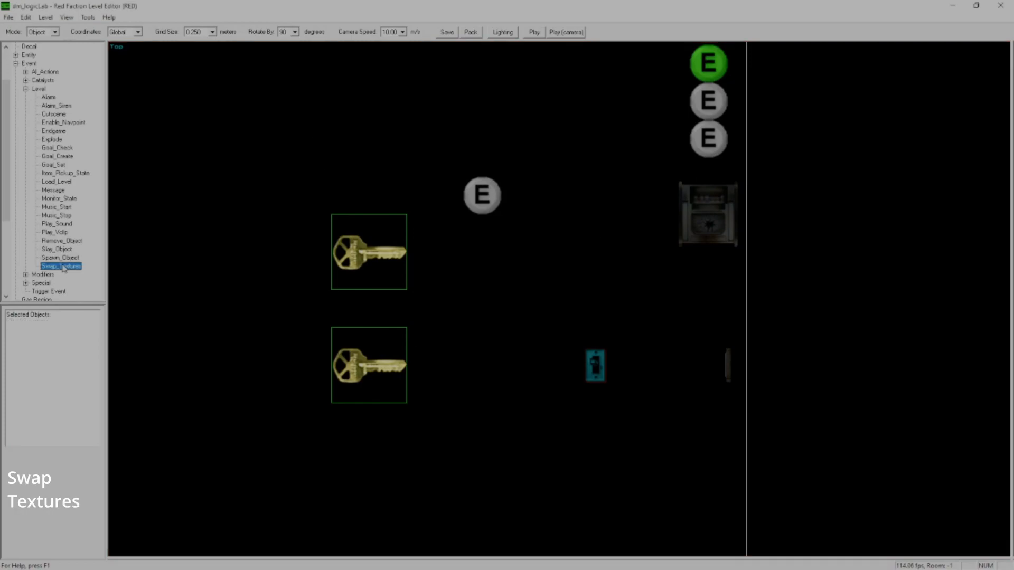
Step: Add a Swap_Textures event to the level and open its properties
left_click(64, 268)
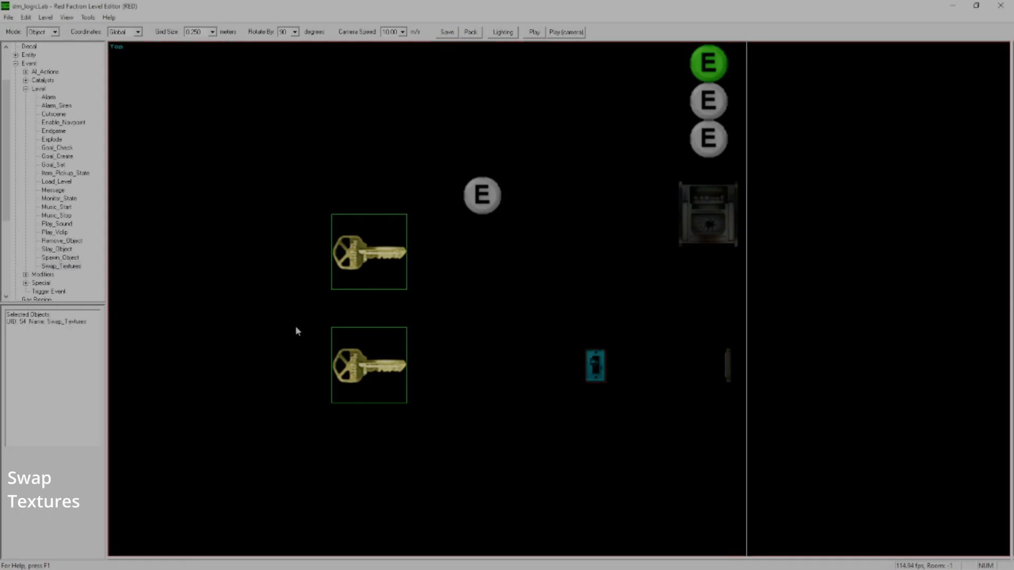
key("p")
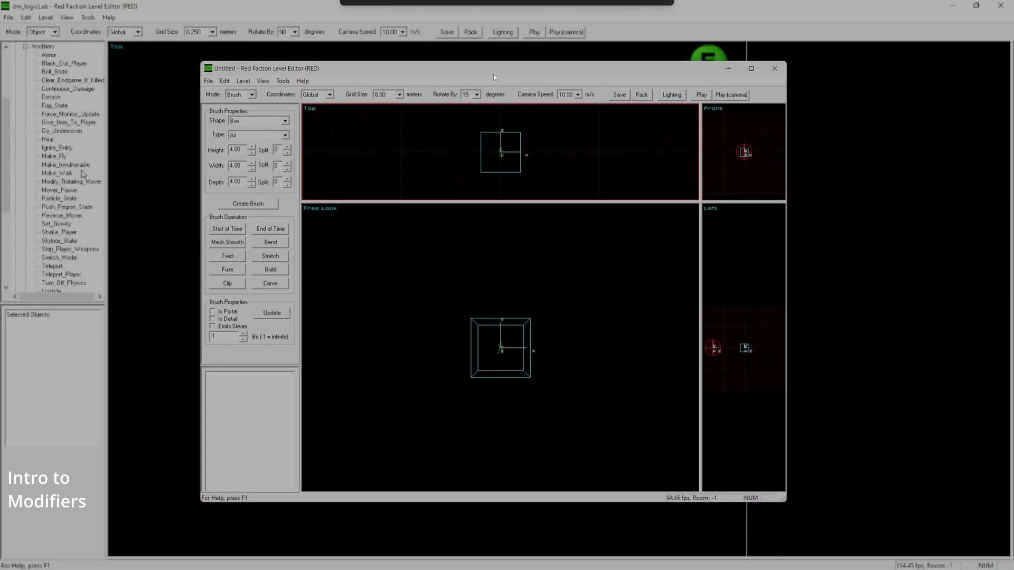
Step: Switch the untitled level's editor to Object mode and browse its Level and Modifiers event categories
left_click(248, 94)
left_click(242, 140)
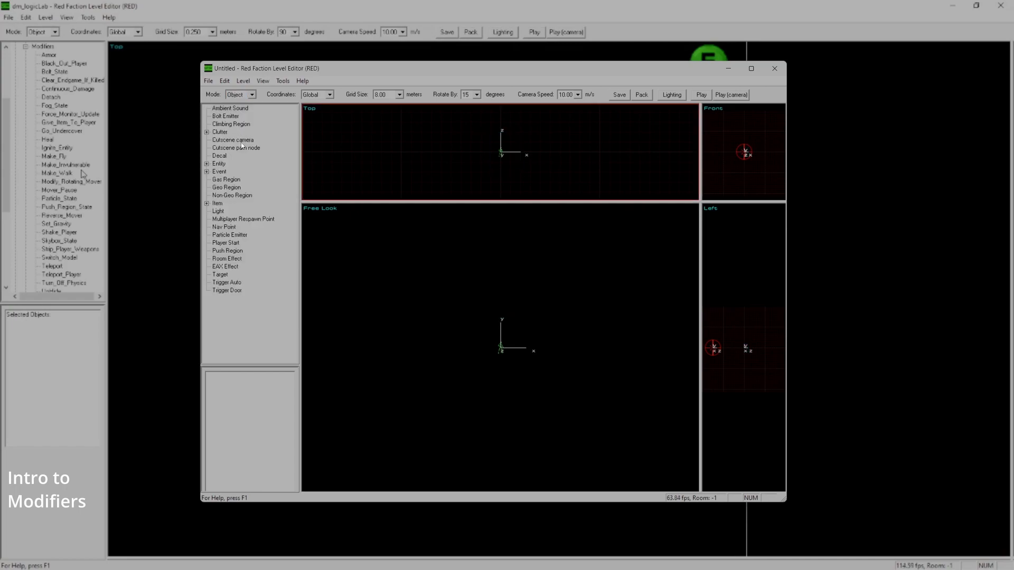
left_click(207, 172)
left_click(216, 203)
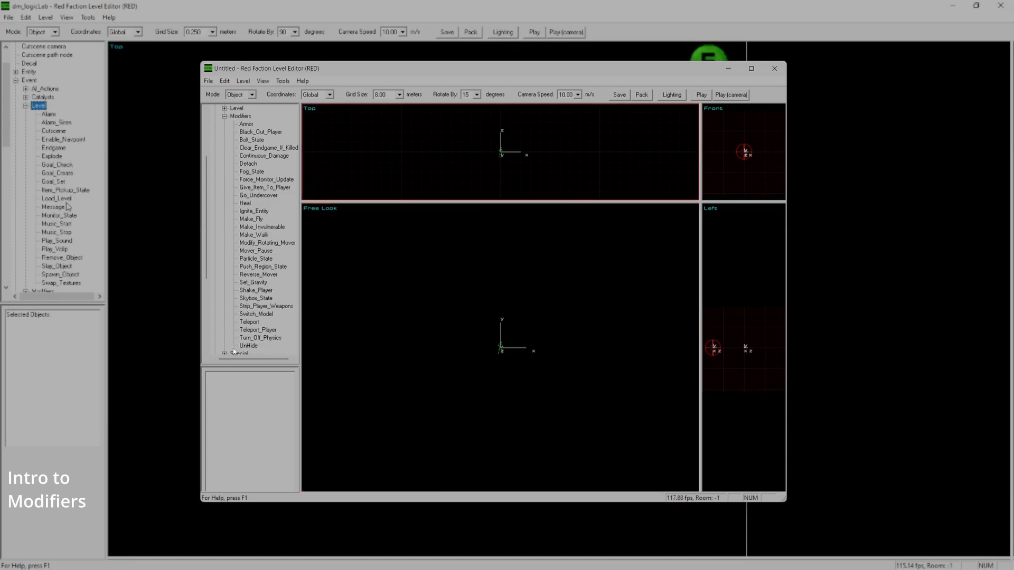
left_click(225, 108)
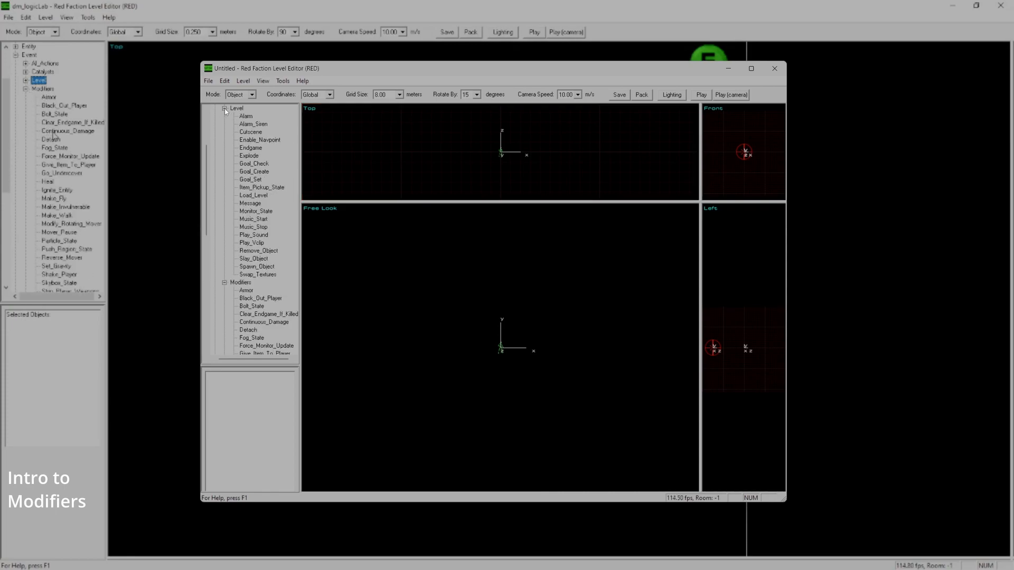
left_click(224, 108)
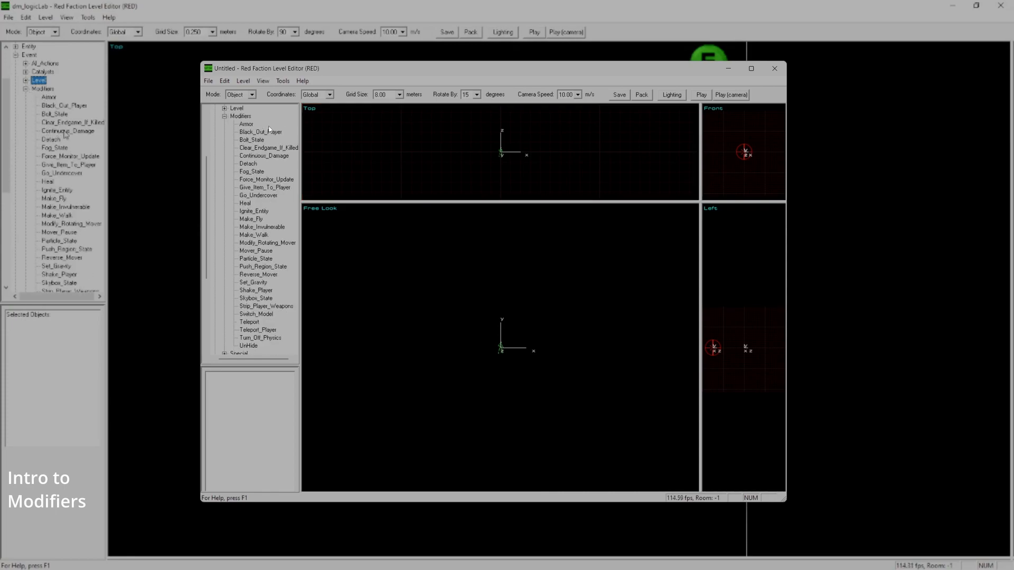
left_click_drag(248, 359, 251, 360)
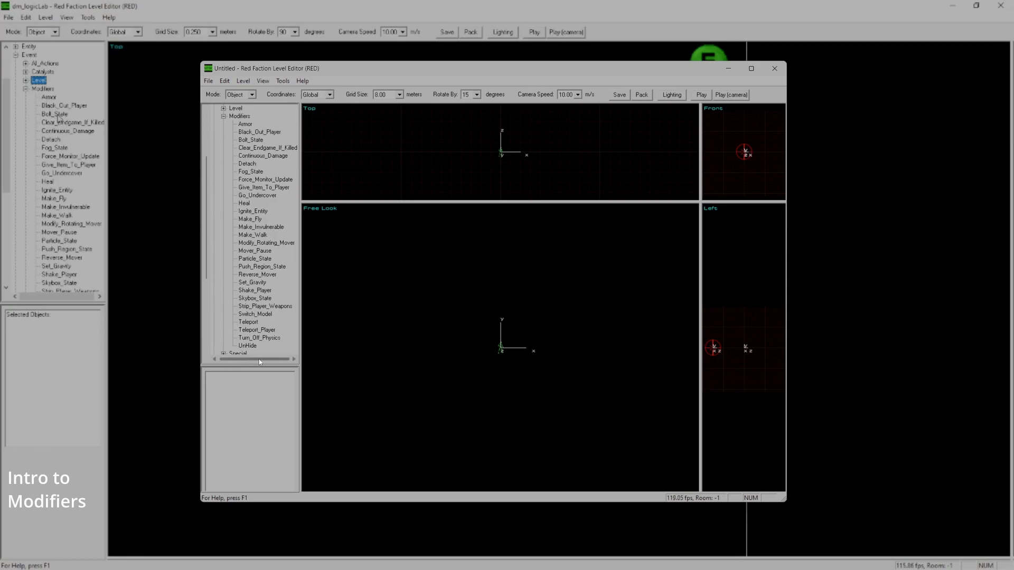
Step: Select the Bolt_State modifier event and move the untitled level's window aside to uncover the dm_logicLab views
left_click(258, 140)
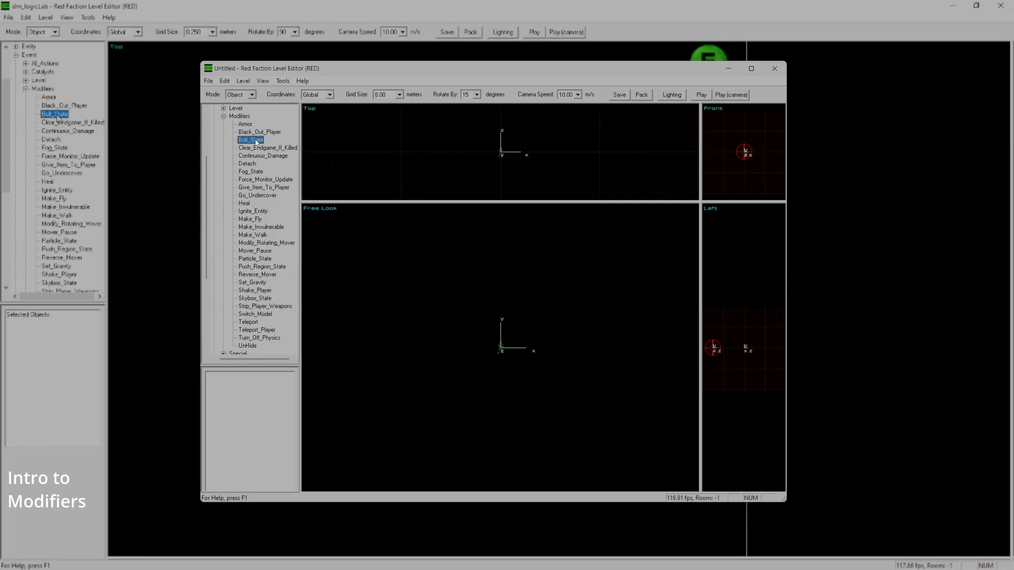
left_click(313, 143)
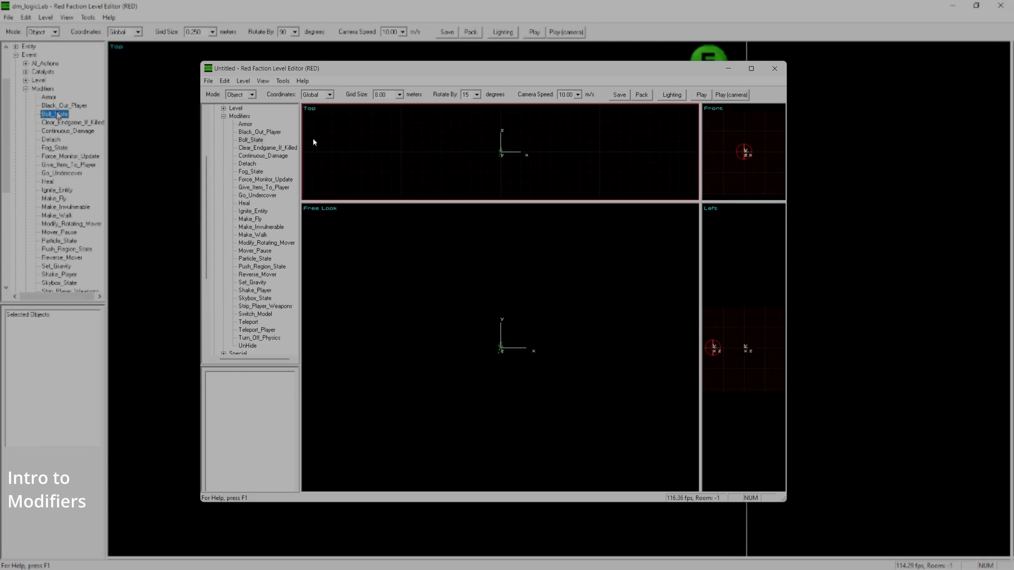
left_click(258, 140)
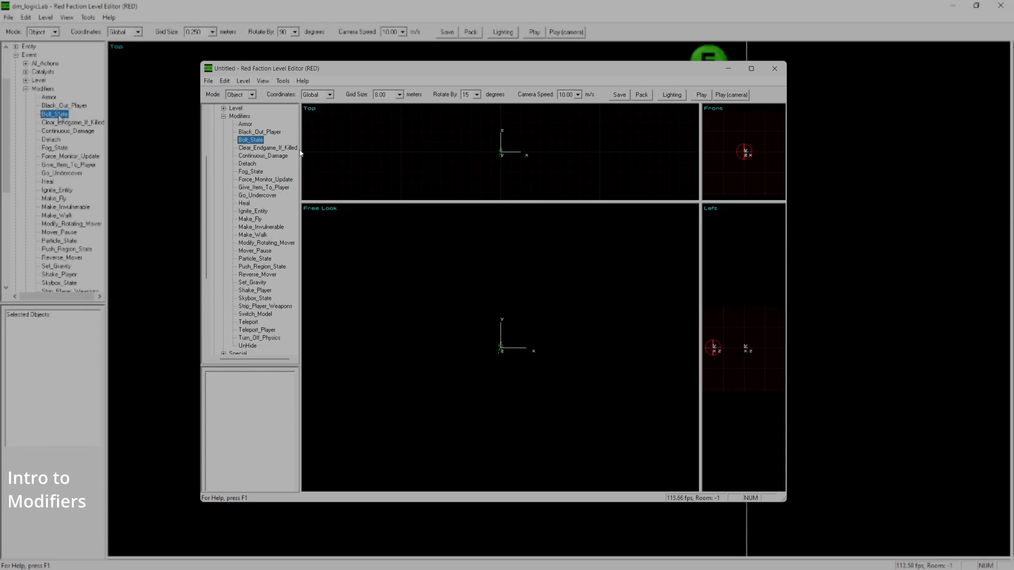
left_click(161, 157)
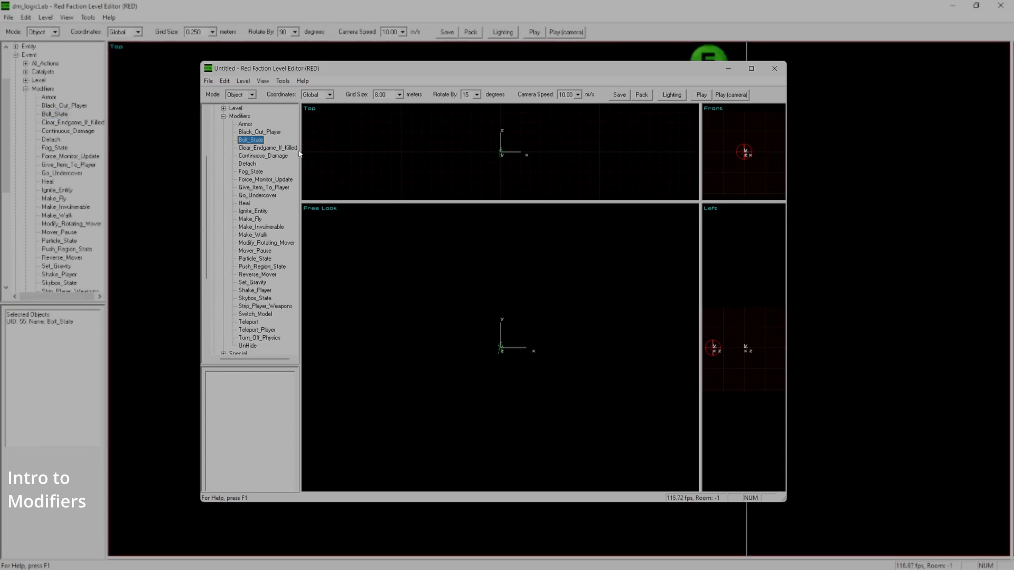
left_click_drag(349, 70, 742, 87)
Step: Add a Bolt_State event to the untitled level, then review its properties and close them without changes
right_click(782, 277)
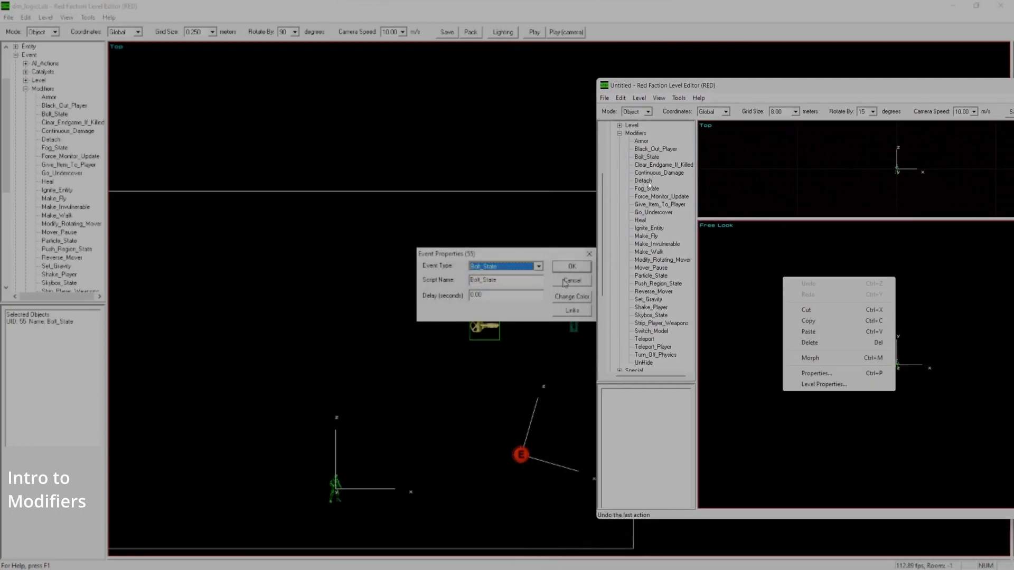
left_click(789, 291)
right_click(812, 315)
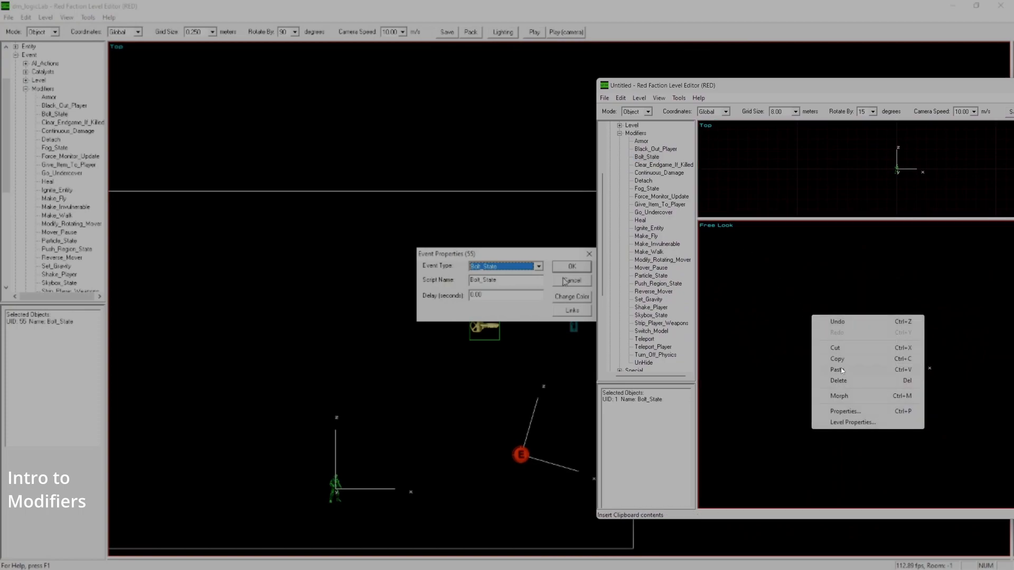
left_click(856, 412)
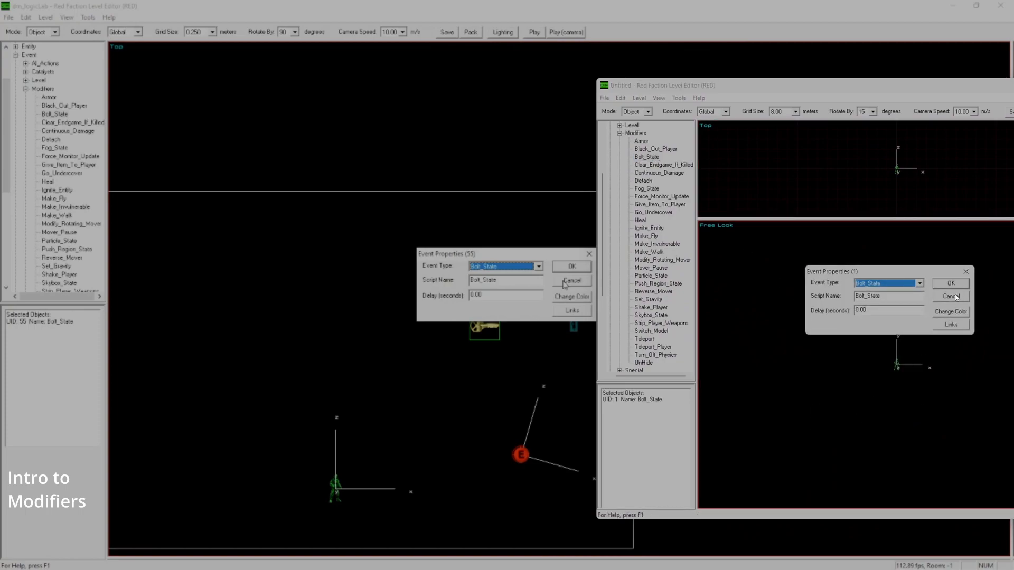
key("Tab")
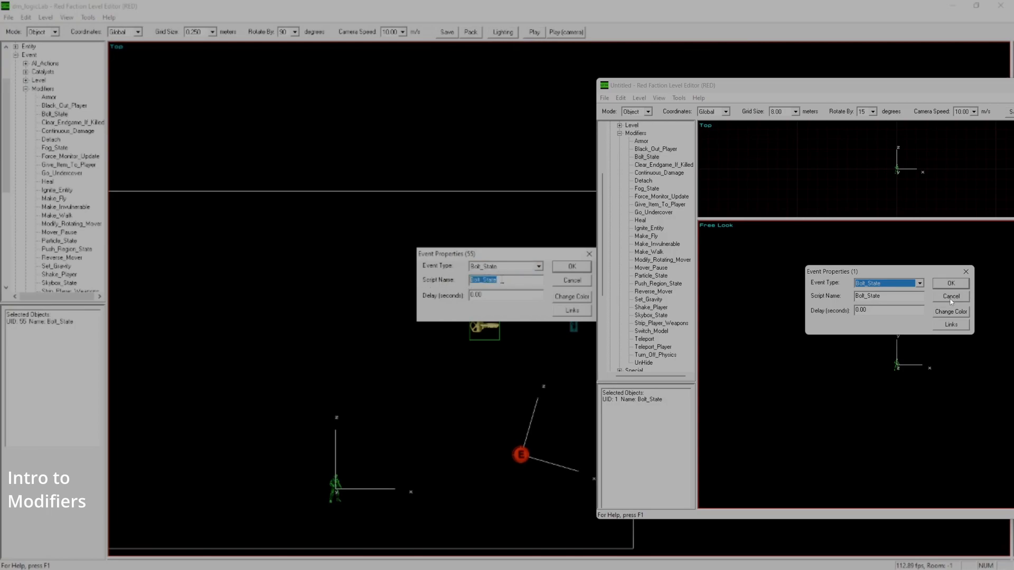
left_click(951, 297)
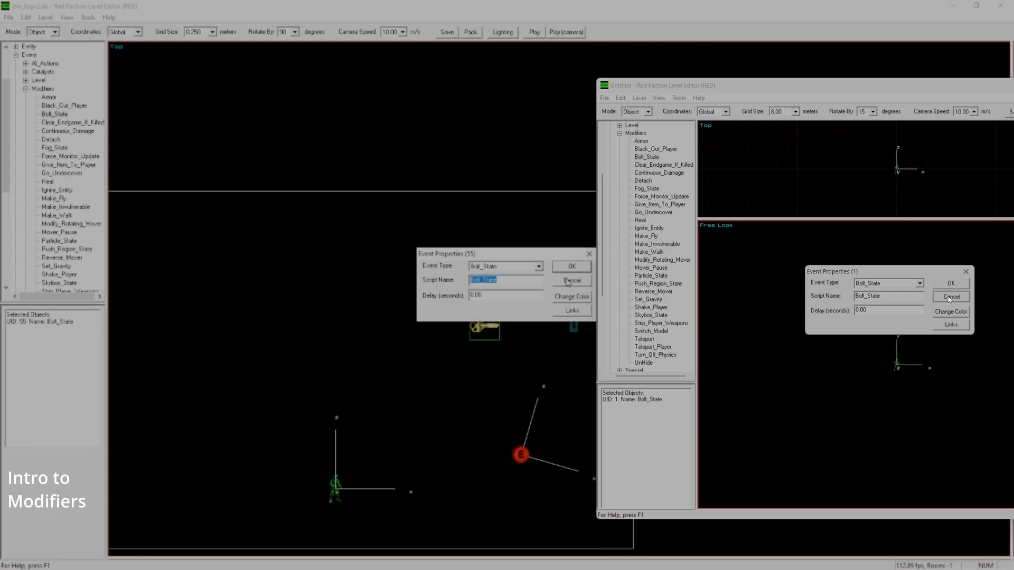
left_click(948, 299)
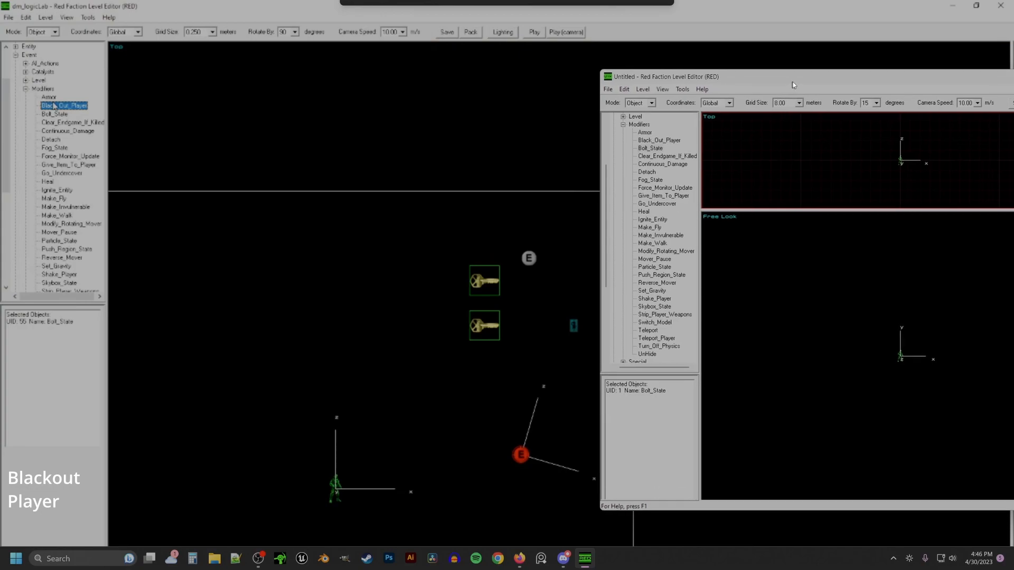
Step: Point out the Black_Out_Player and Clear_Endgame_If_Killed modifier events in the untitled level's event list
left_click_drag(812, 87, 819, 88)
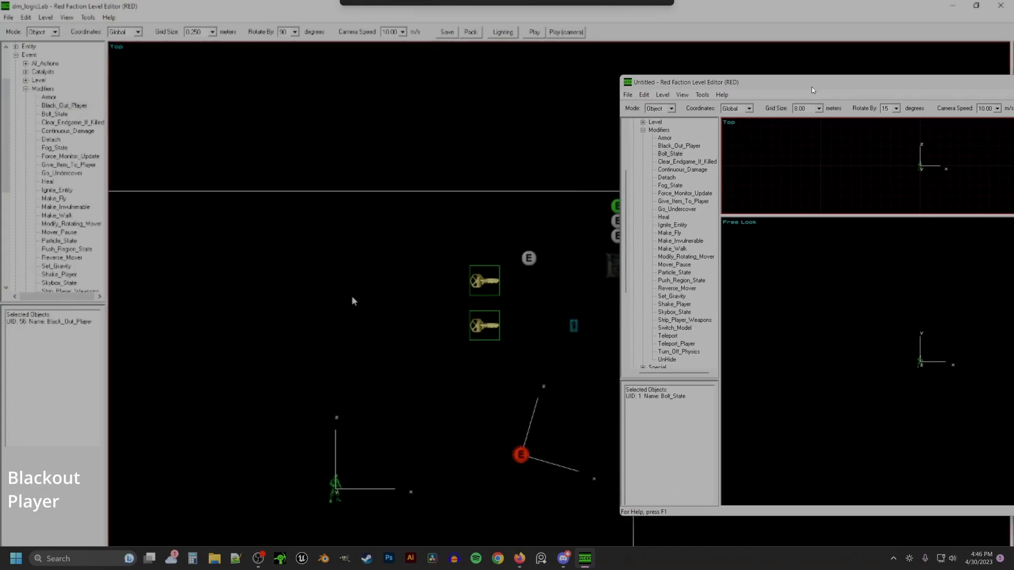
left_click(703, 149)
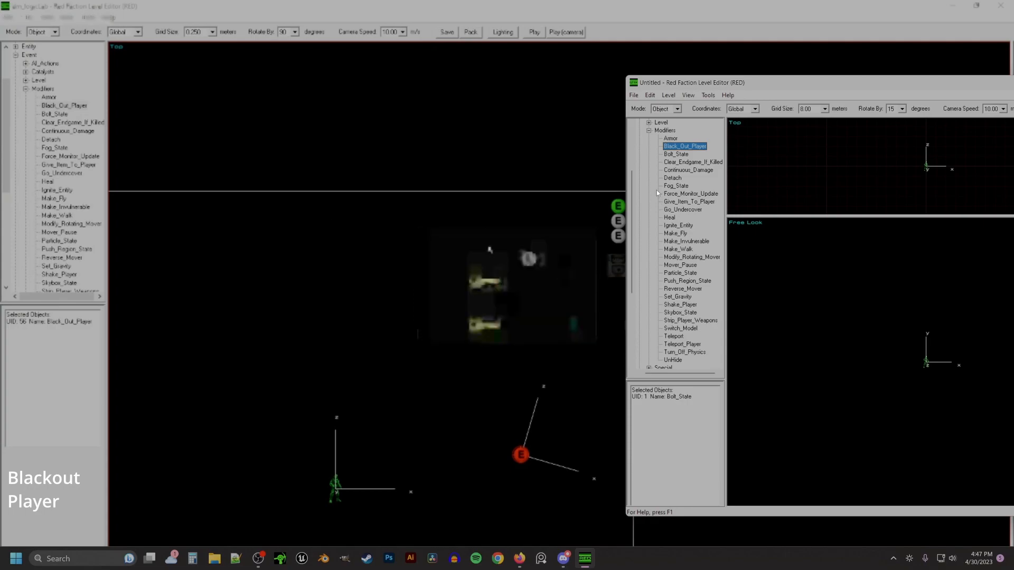
left_click(705, 162)
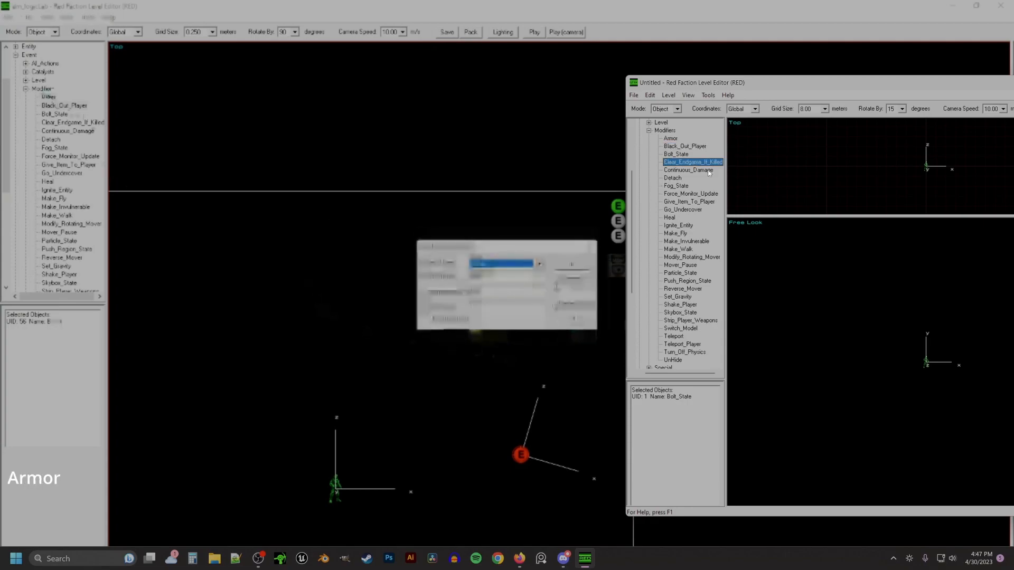
Step: Add an Armor event to the untitled level and open its properties, moving the dialog aside
left_click(671, 139)
right_click(818, 272)
left_click(875, 366)
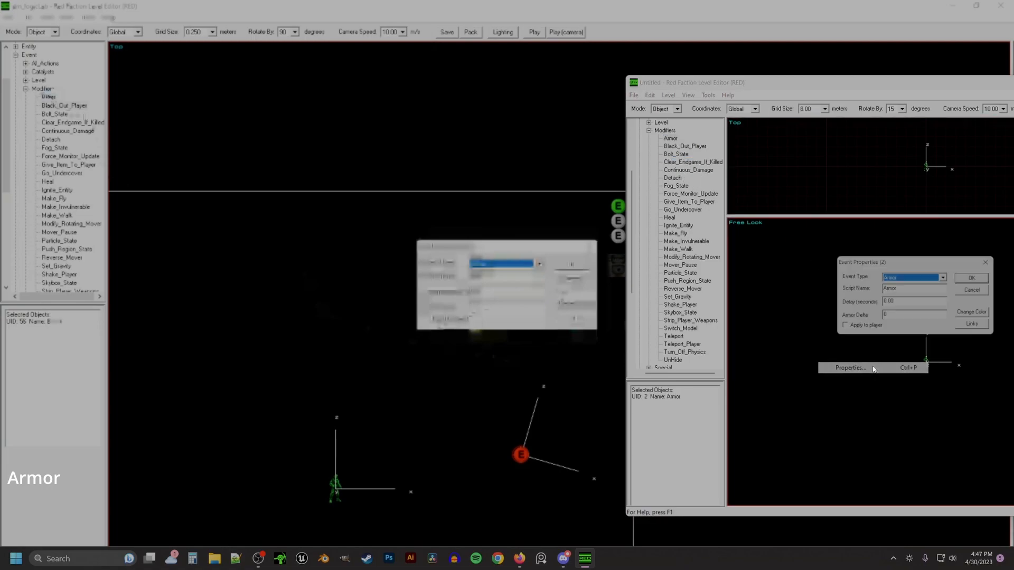
left_click_drag(916, 261, 808, 267)
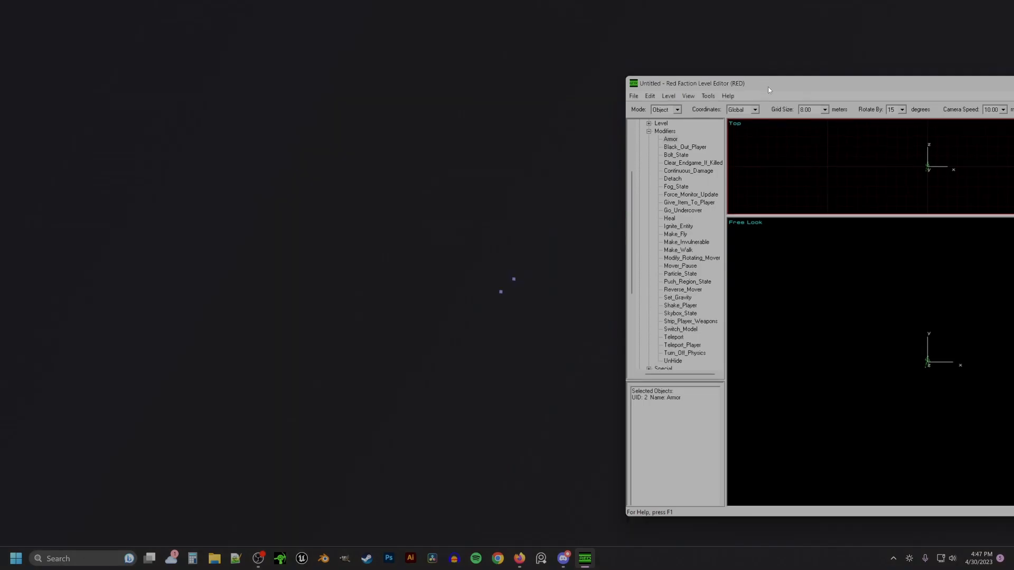
Step: Reposition the untitled level's window and point out the Clear_Endgame_If_Killed and Continuous_Damage modifiers
left_click_drag(768, 87, 683, 85)
left_click(67, 123)
left_click(587, 161)
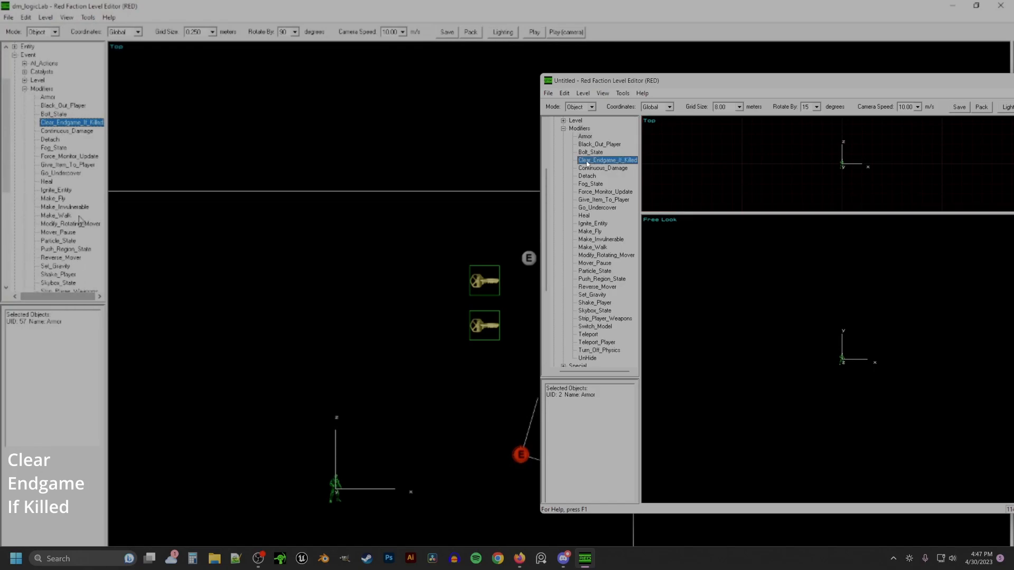
left_click(624, 170)
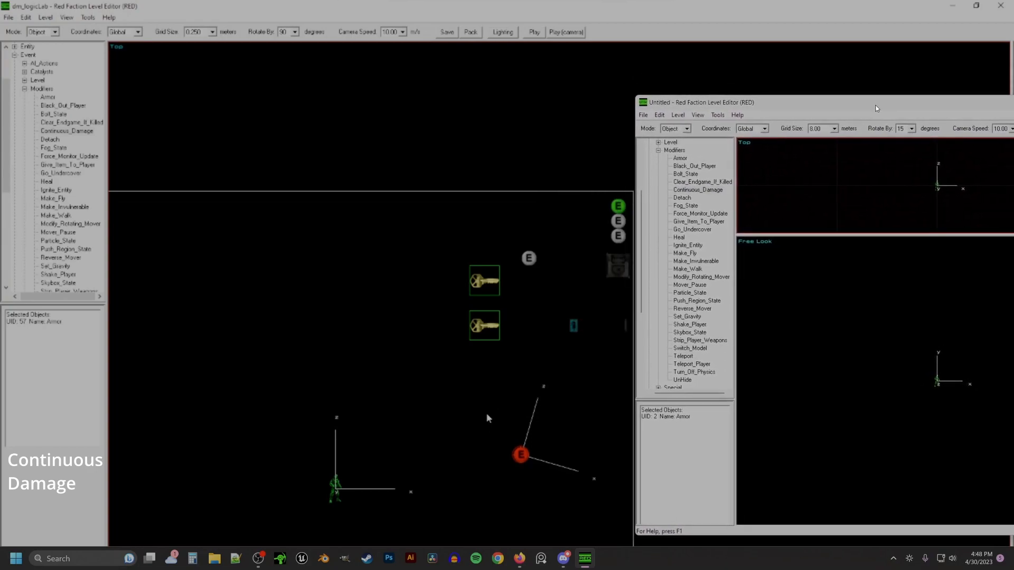
Step: Add a Continuous_Damage event to the dm_logicLab level and inspect its Damage Type choices and Damage Per Sec setting
left_click(324, 317)
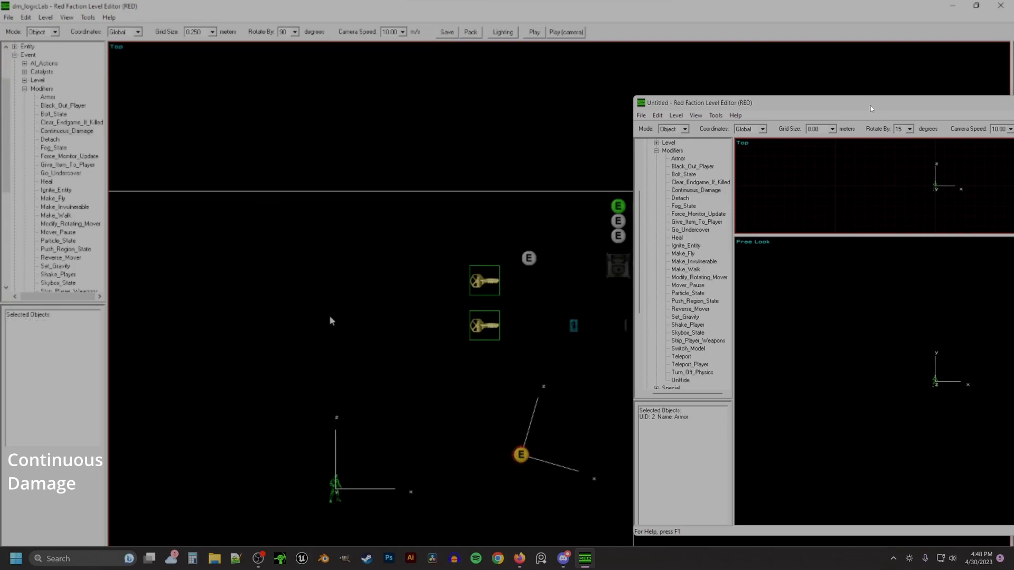
double_click(57, 131)
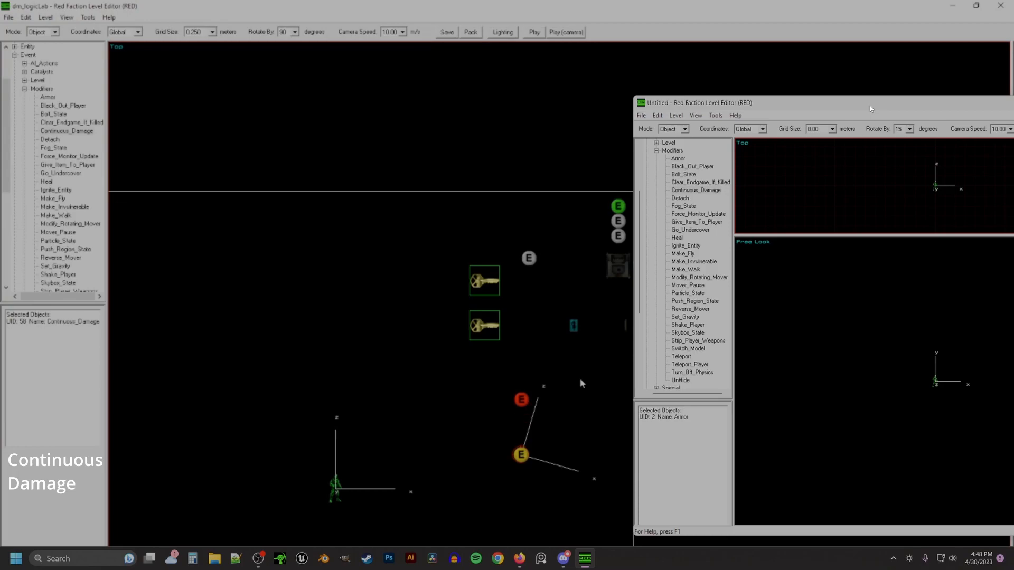
double_click(521, 400)
left_click(538, 325)
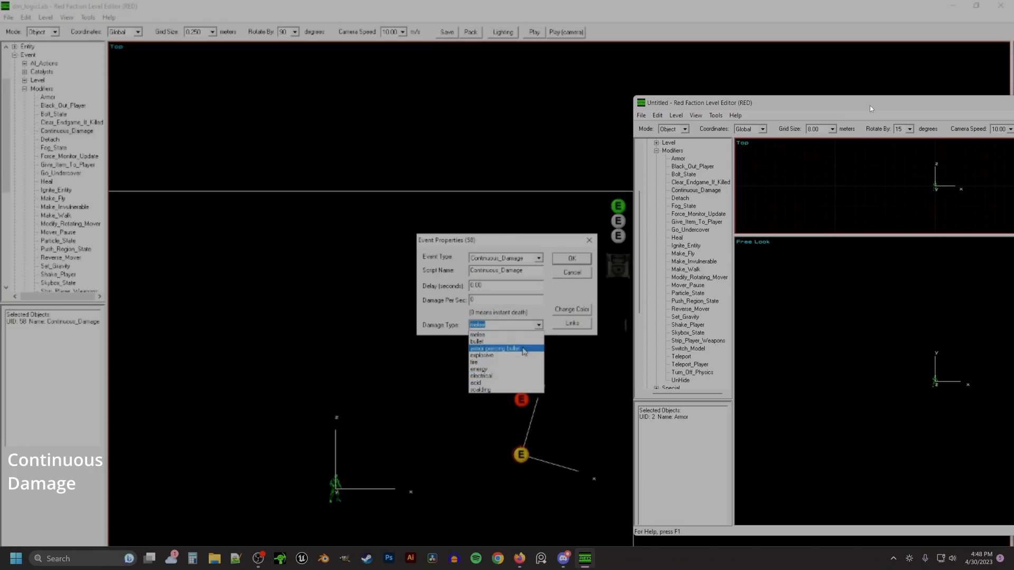
left_click(539, 324)
left_click_drag(496, 301, 455, 303)
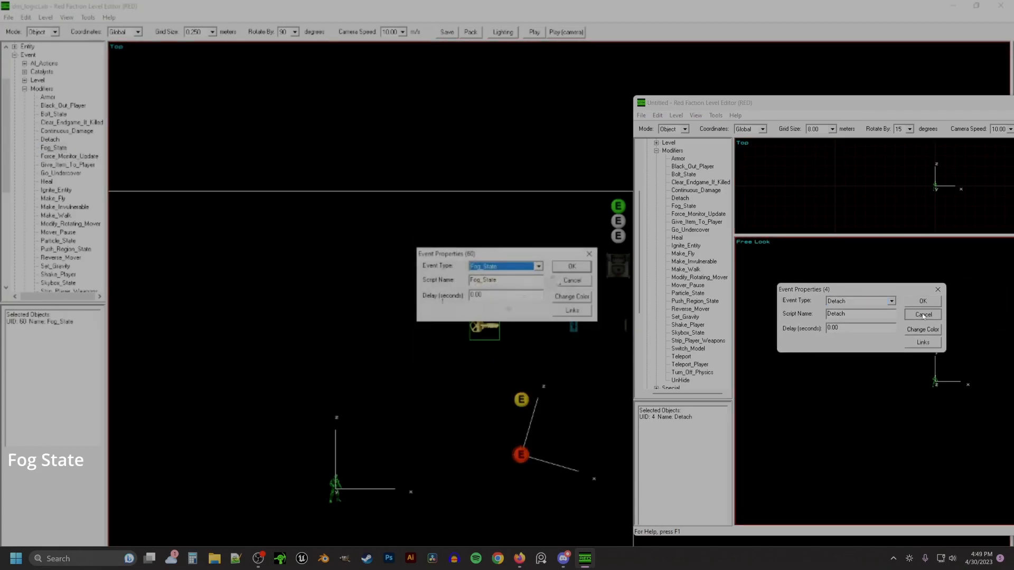
Step: Close the Detach event's properties, add a Fog_State event to the untitled level and examine its properties
left_click(923, 314)
left_click(683, 206)
double_click(683, 207)
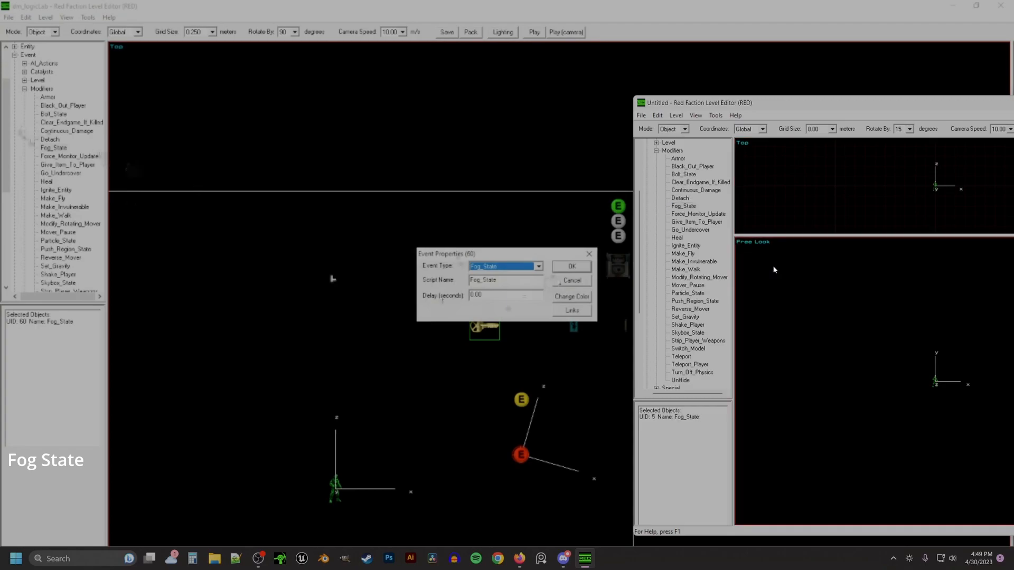
right_click(832, 305)
left_click(892, 401)
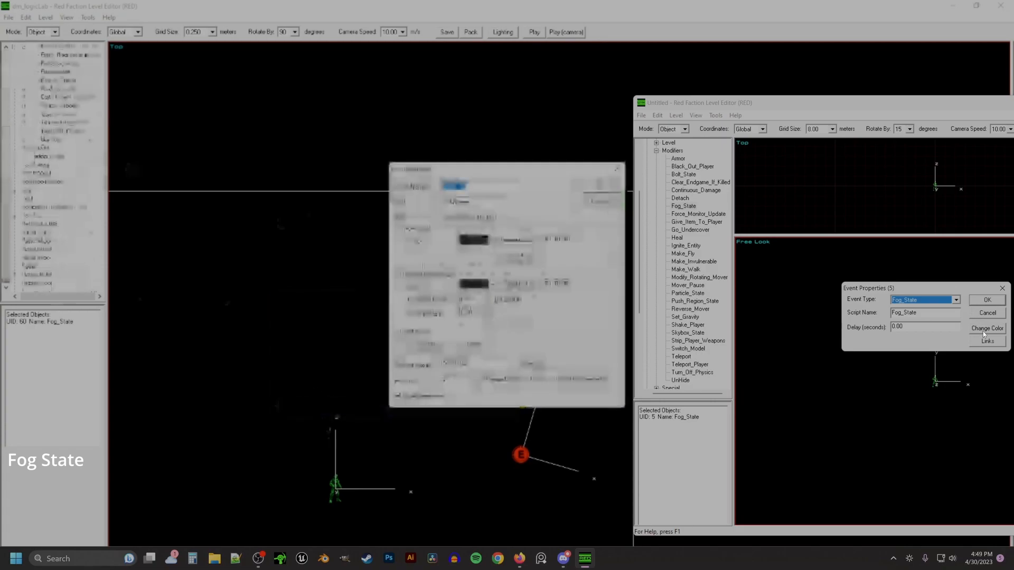
left_click(987, 299)
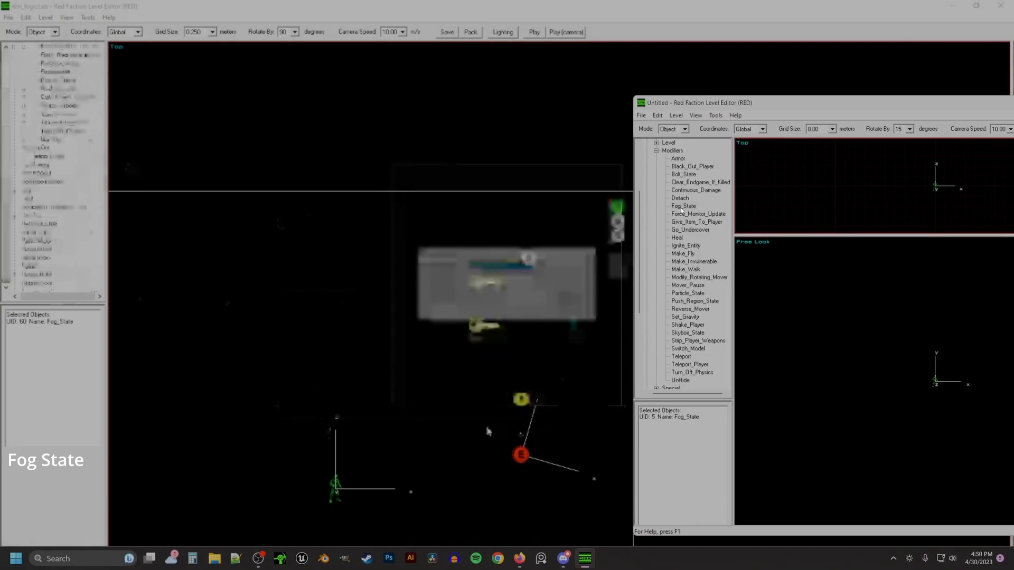
right_click(780, 261)
left_click(824, 358)
left_click_drag(858, 290, 788, 276)
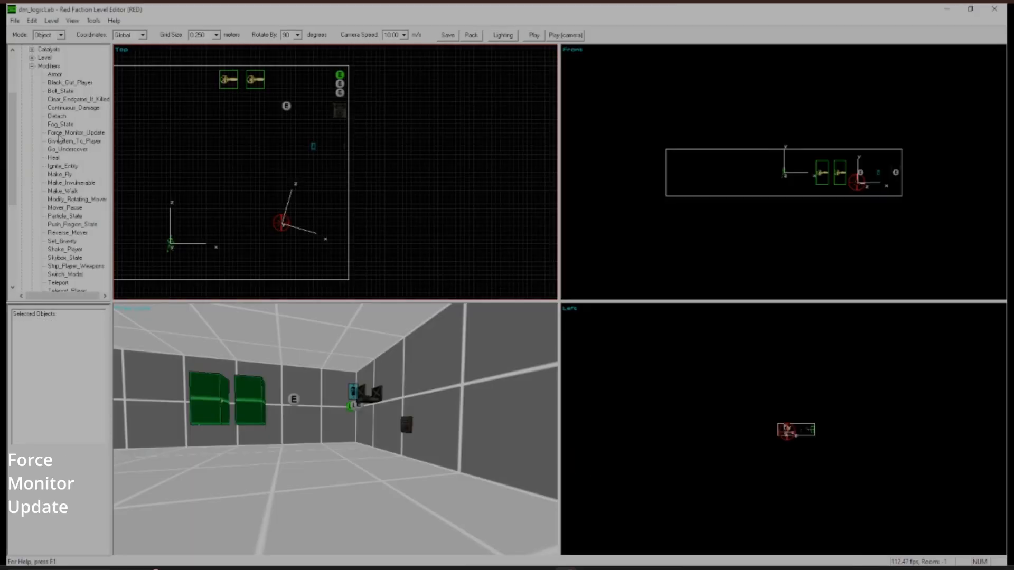
Step: Add a Force_Monitor_Update event to the dm_logicLab level, review its properties without changes and deselect it
left_click(60, 135)
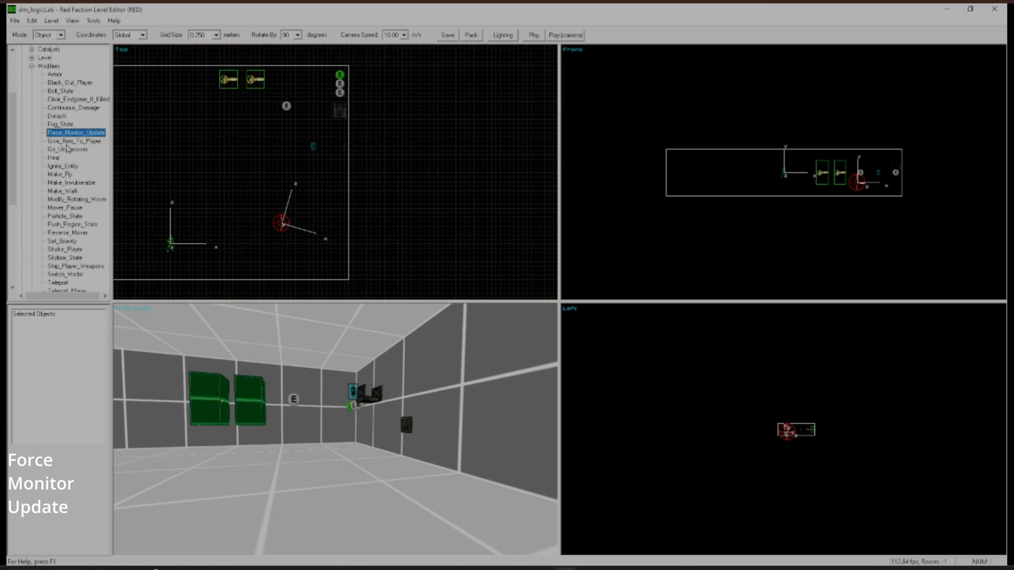
double_click(72, 135)
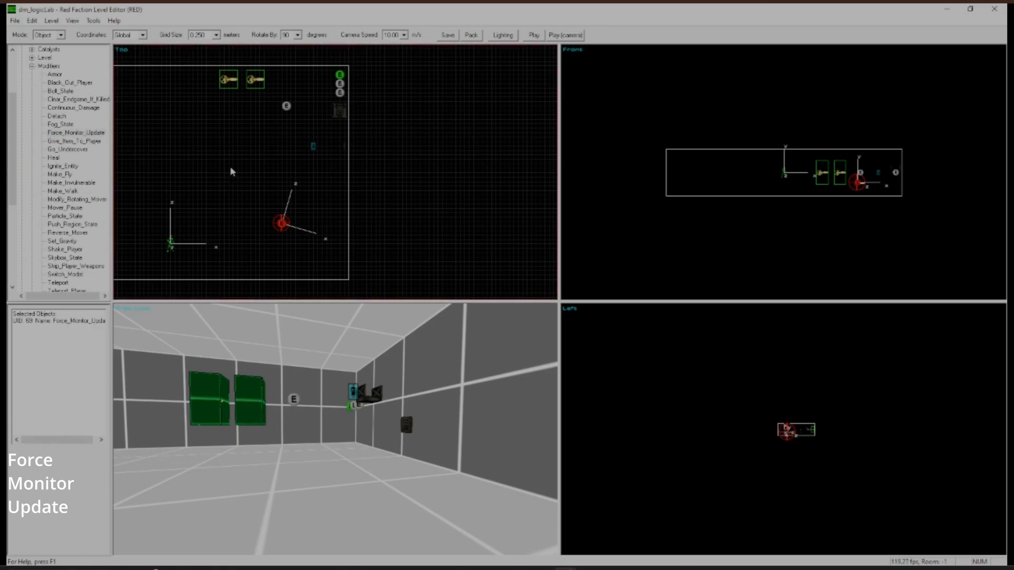
key("ctrl+p")
left_click(576, 279)
left_click(246, 209)
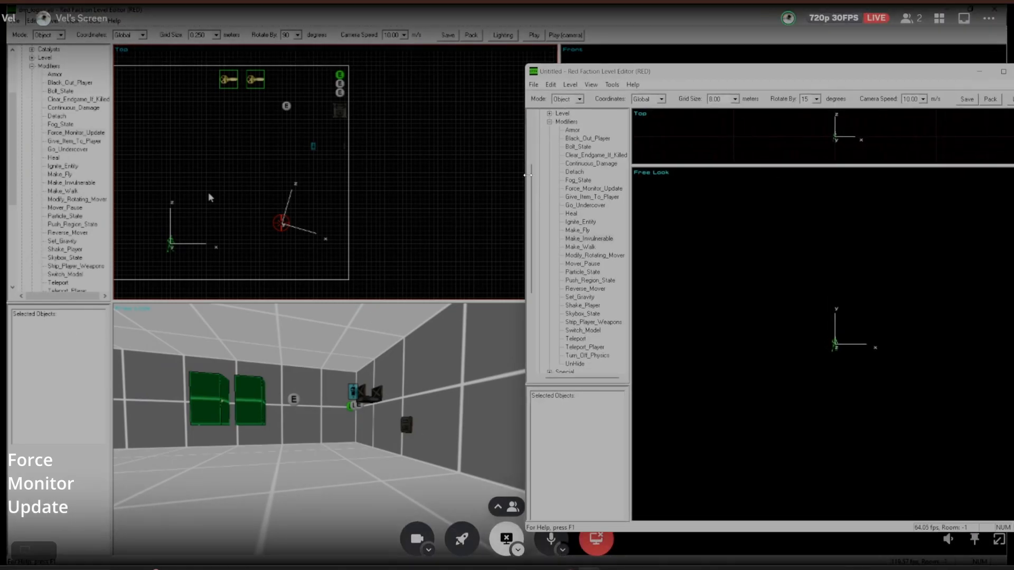
Step: Add a Force_Monitor_Update event to the untitled level beside dm_logicLab and review its properties without changing them
left_click(585, 189)
left_click_drag(686, 78, 729, 71)
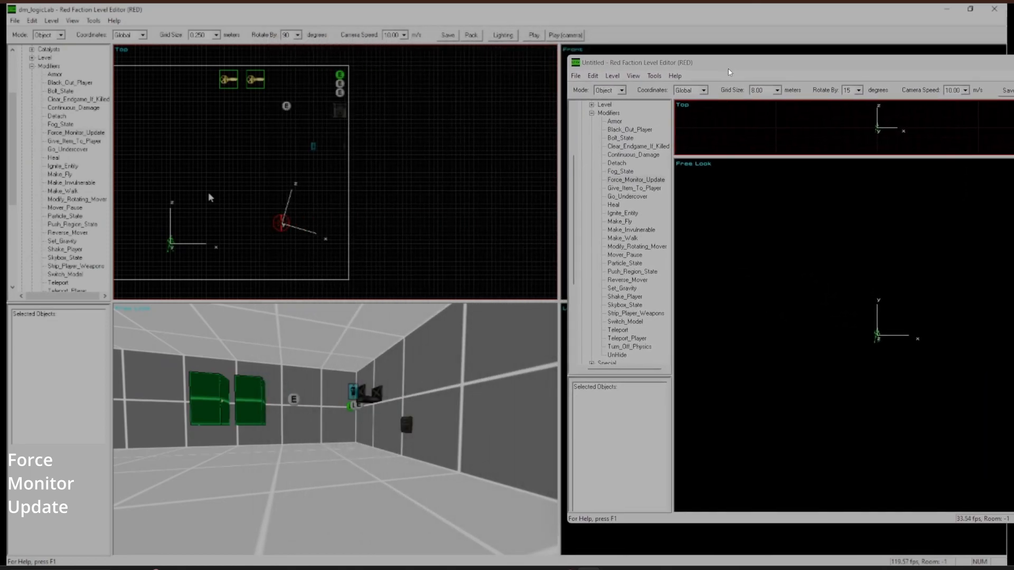
left_click(648, 181)
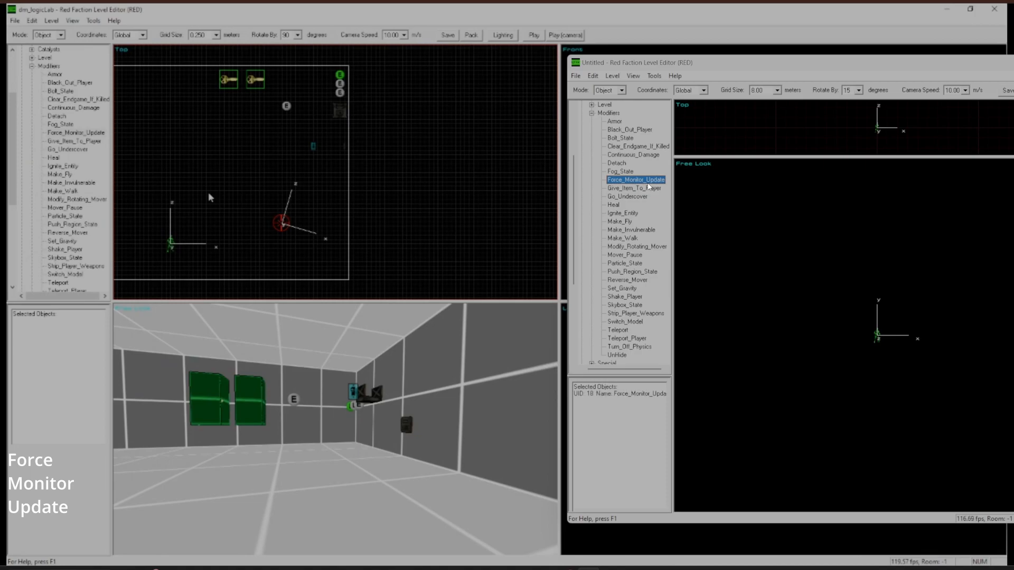
right_click(759, 242)
left_click(845, 340)
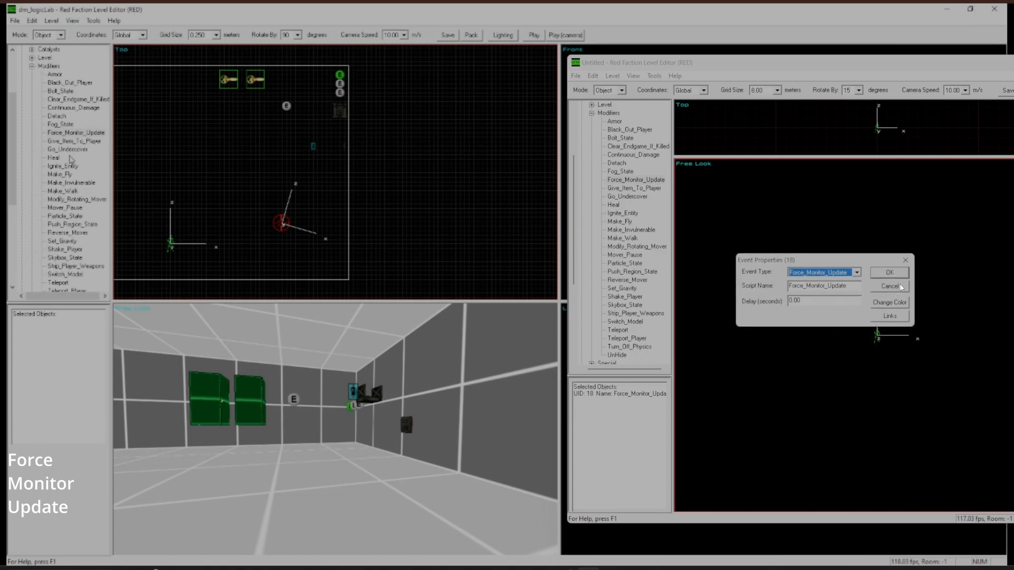
left_click(59, 142)
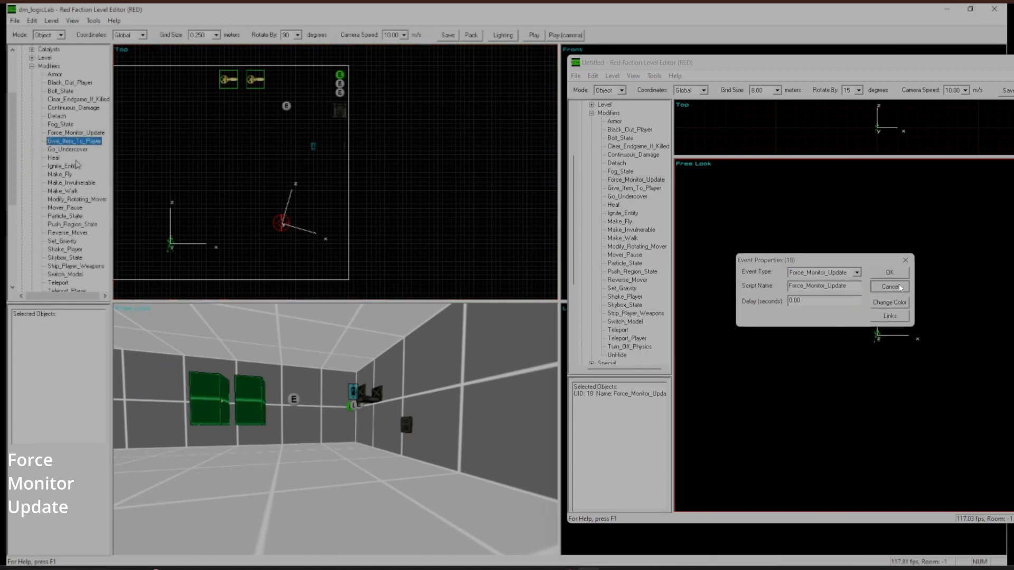
left_click(899, 286)
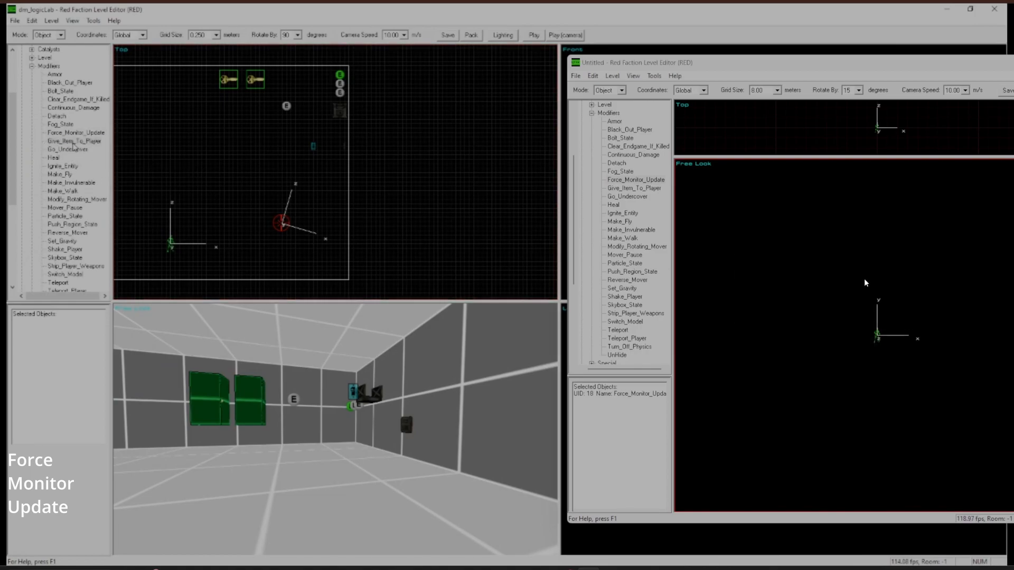
Step: Add a Give_Item_To_Player event, open its properties and browse the Item Type choices
double_click(74, 143)
right_click(834, 260)
left_click(848, 312)
left_click(853, 317)
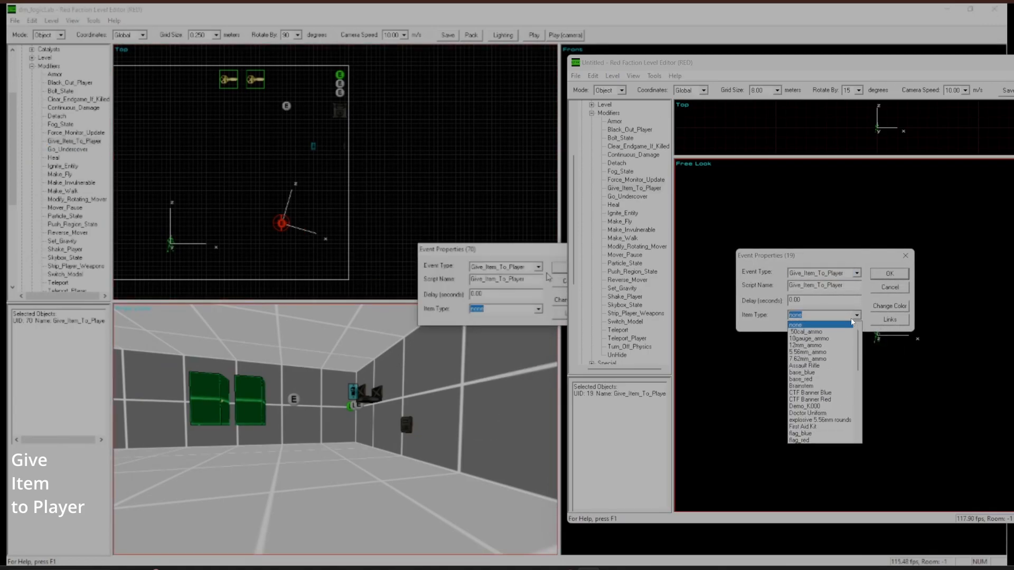
scroll(840, 370, "down", 6)
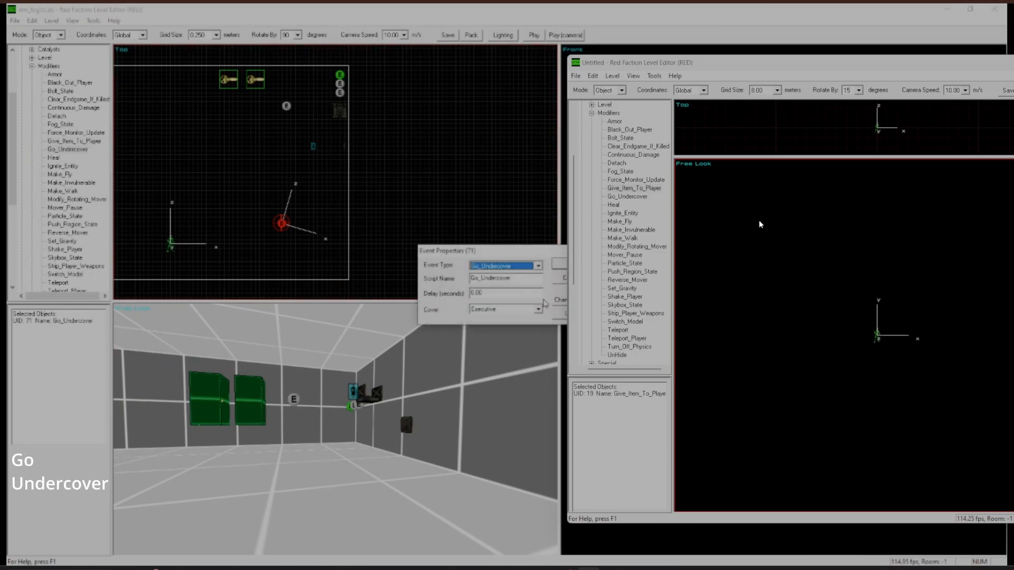
Step: Browse the Go_Undercover event's Cover choices, then add a Go_Undercover event to the untitled level and browse its Cover options without changes
left_click(539, 310)
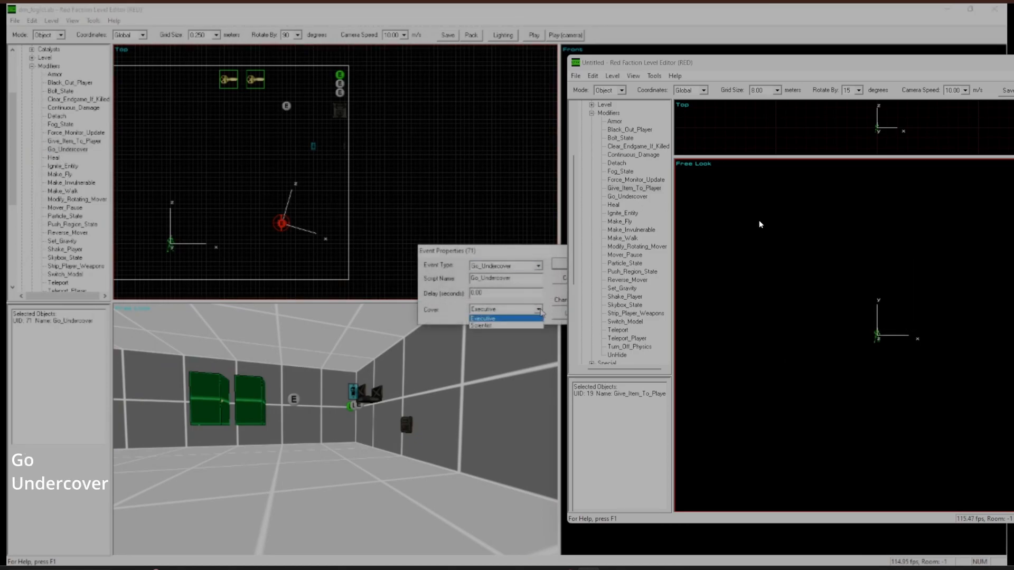
left_click(623, 196)
double_click(623, 197)
right_click(744, 230)
left_click(792, 335)
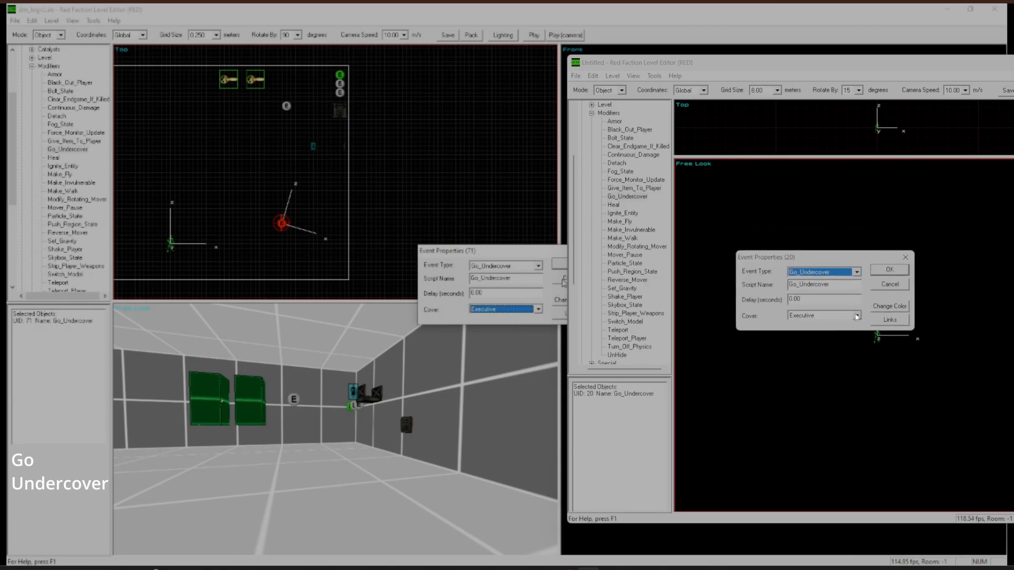
left_click(856, 316)
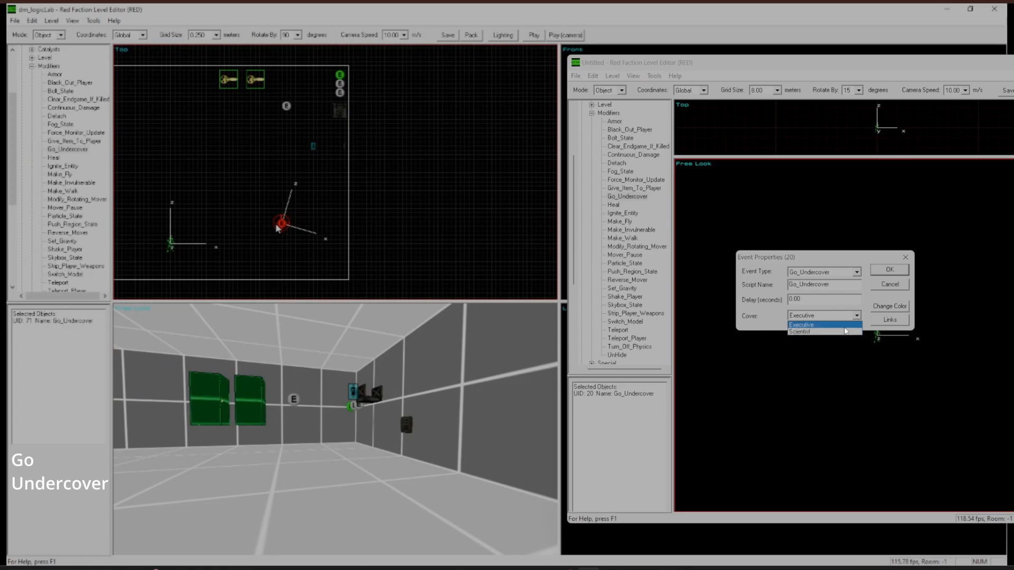
left_click(845, 333)
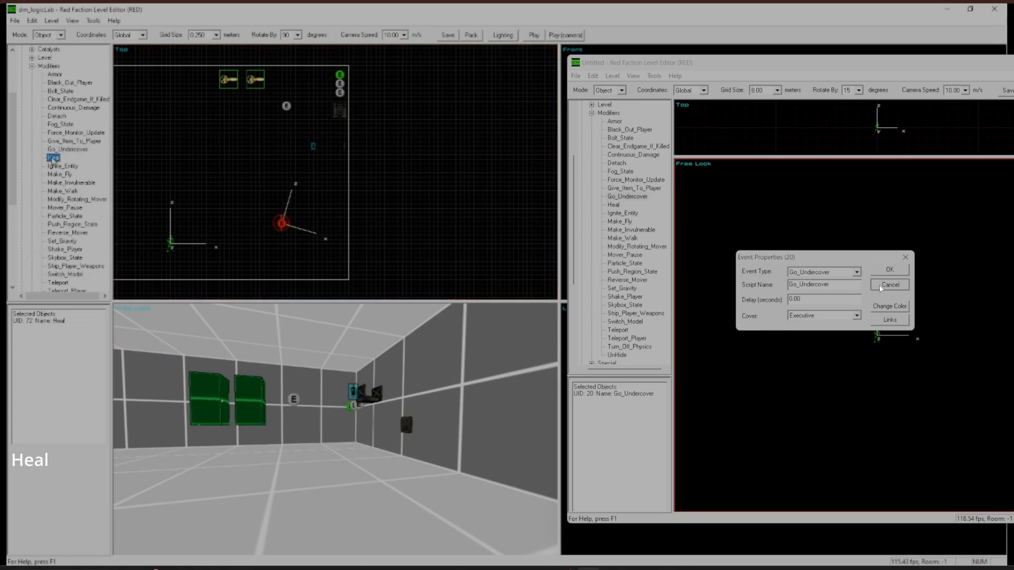
left_click(880, 288)
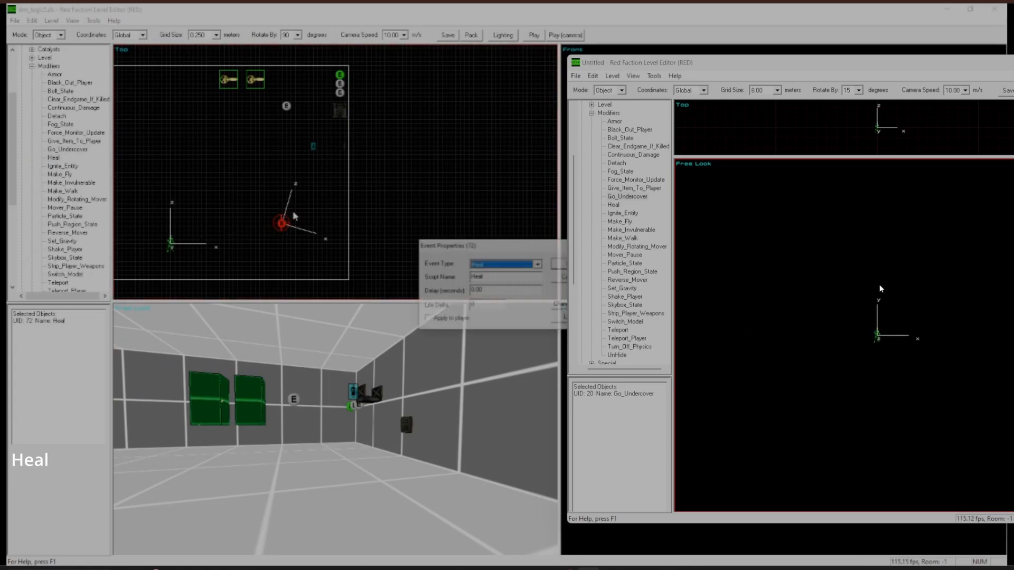
Step: Add a Heal event to the untitled level and review its properties without changing them
left_click(613, 205)
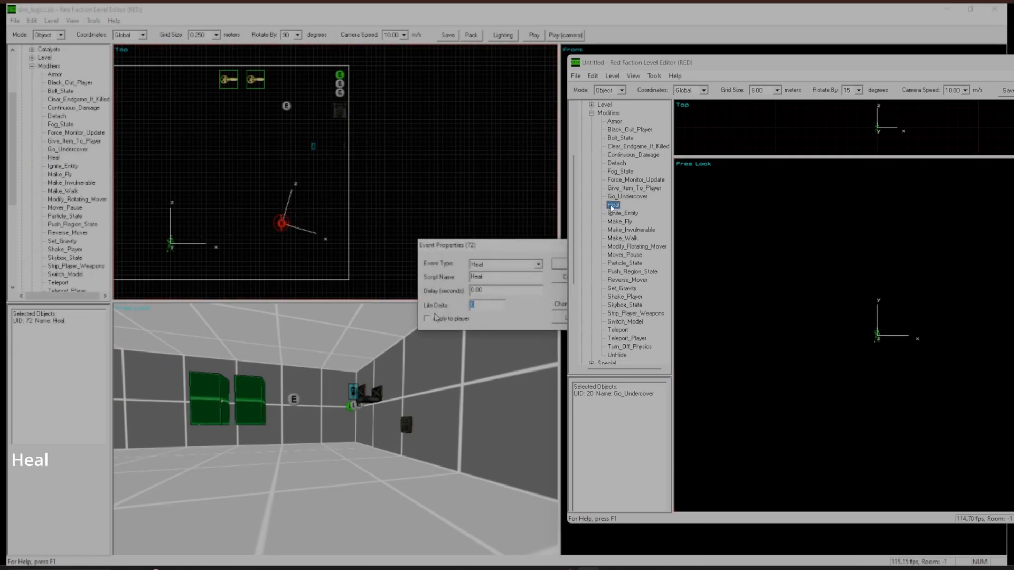
right_click(708, 214)
left_click(733, 304)
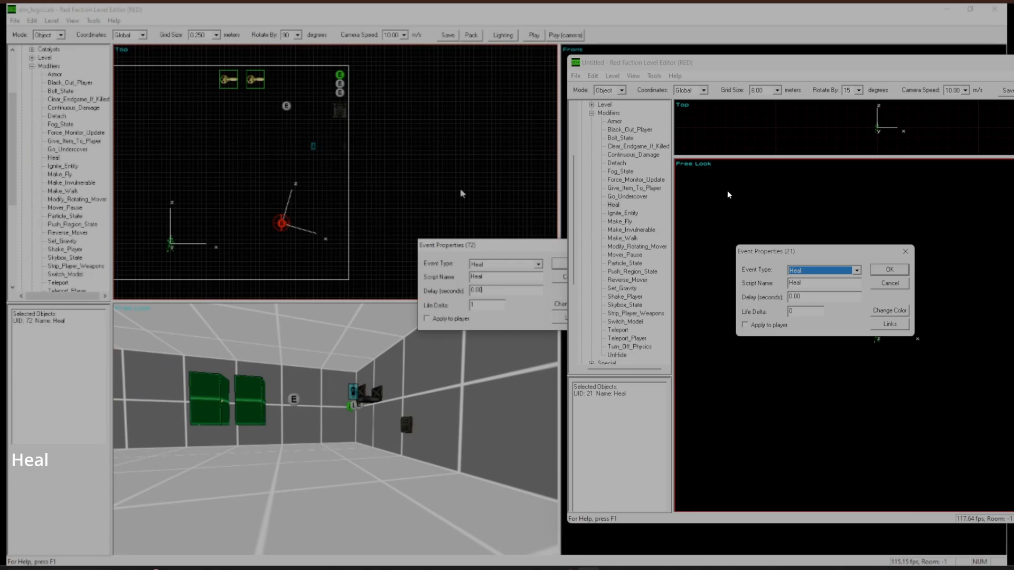
left_click(884, 285)
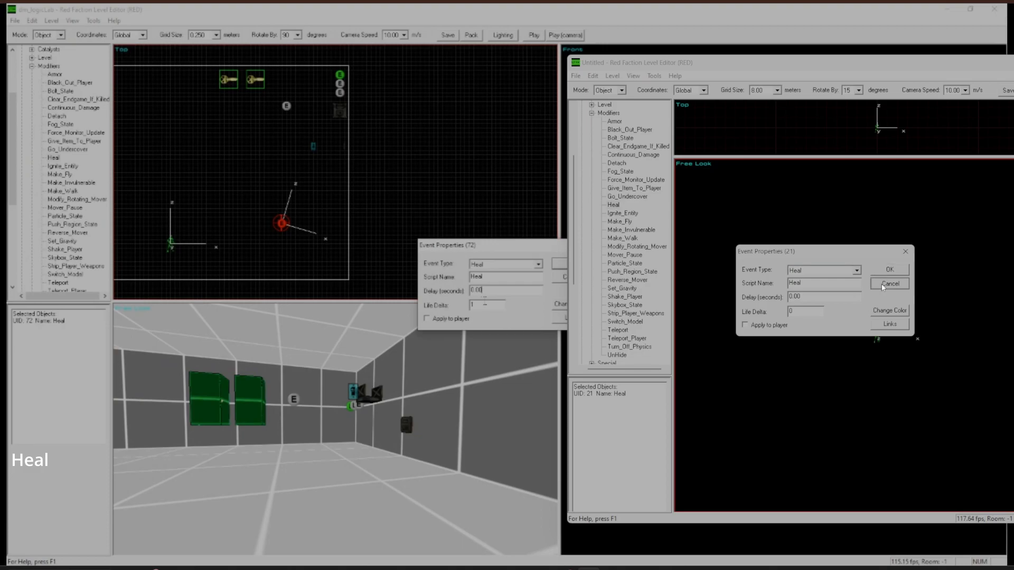
Step: Shift the untitled level's window aside, add another Heal event to it, and close both Heal property dialogs after reviewing them
left_click_drag(778, 65, 820, 63)
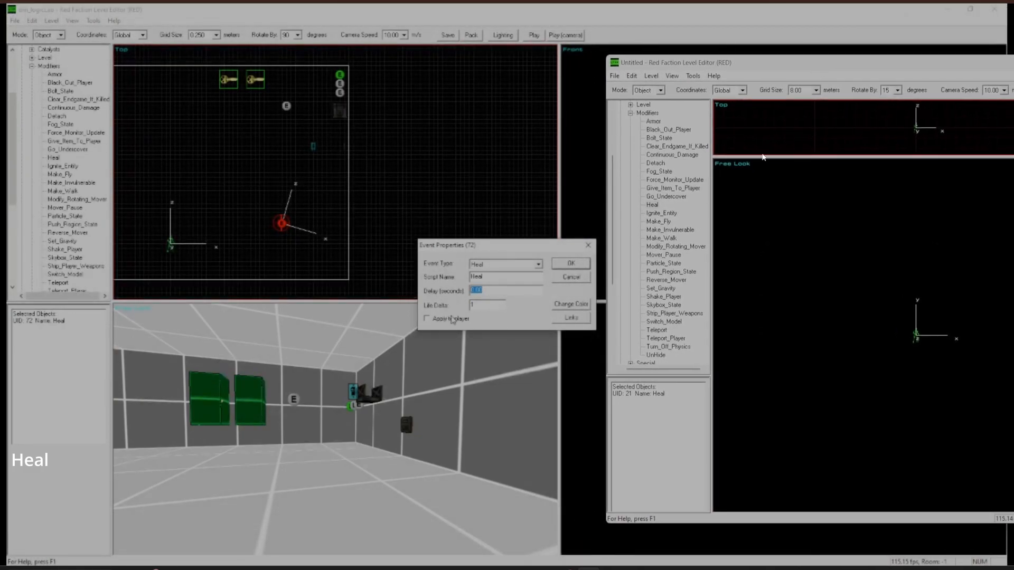
left_click_drag(651, 204, 732, 208)
right_click(733, 207)
left_click(766, 304)
left_click_drag(854, 258, 813, 256)
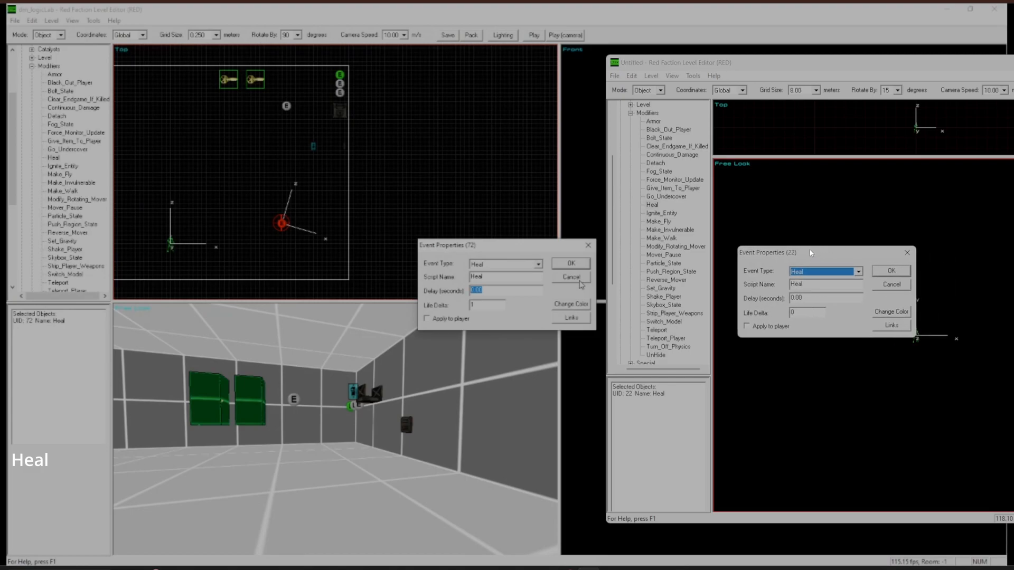
left_click(580, 279)
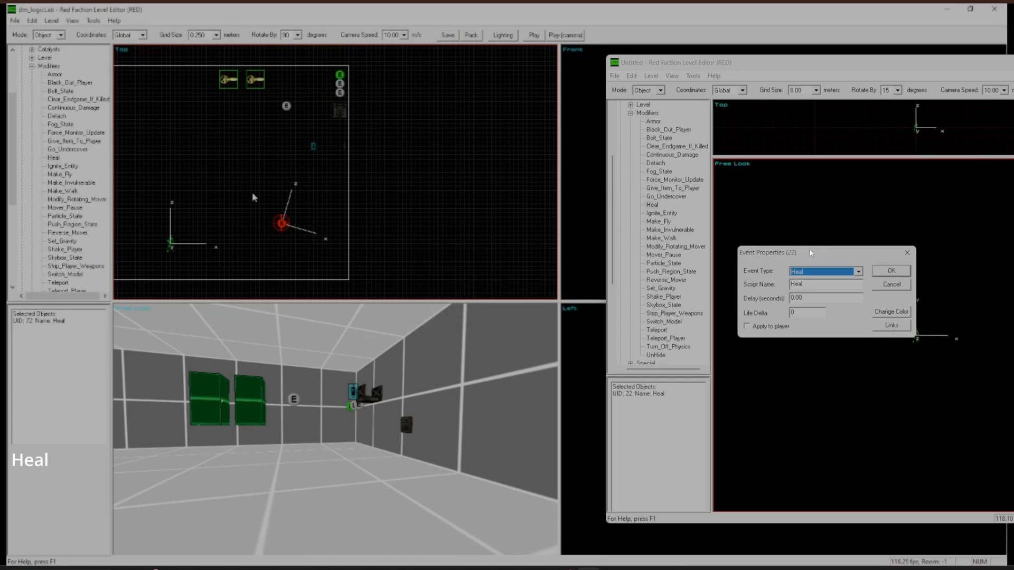
left_click(892, 271)
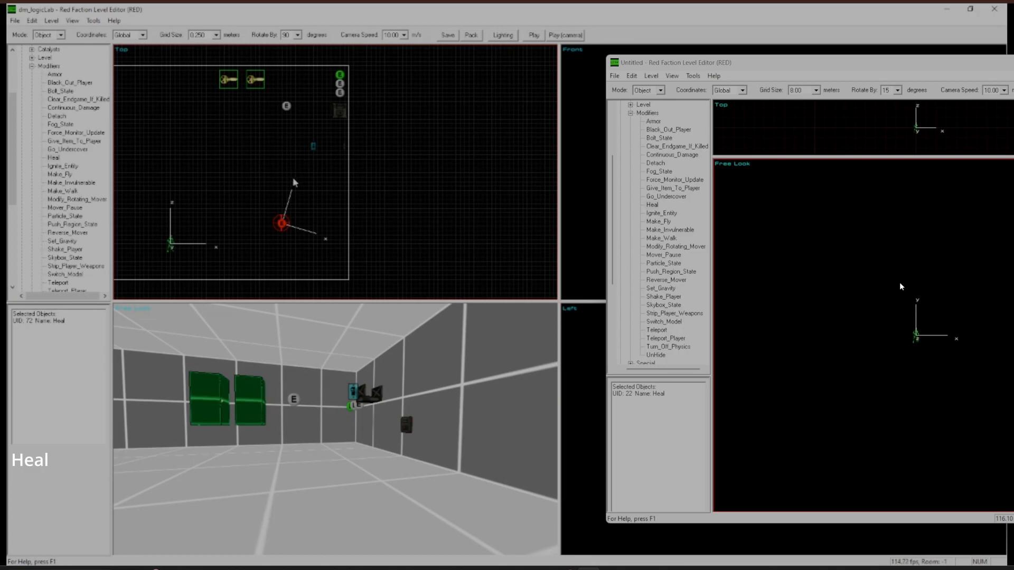
Step: Add an Ignite_Entity event to the untitled level and open its properties for review
scroll(56, 127, "down", 2)
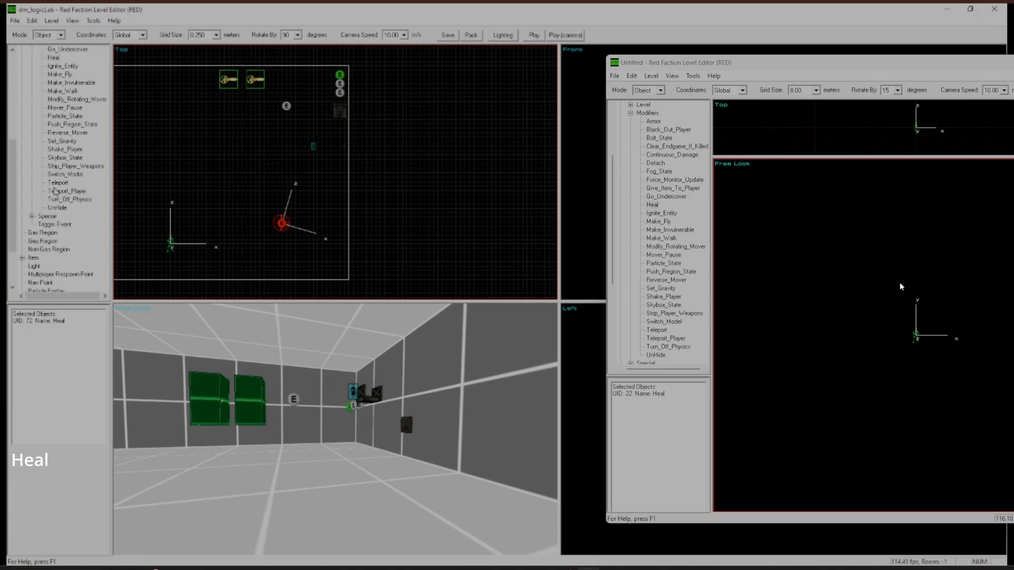
left_click(57, 116)
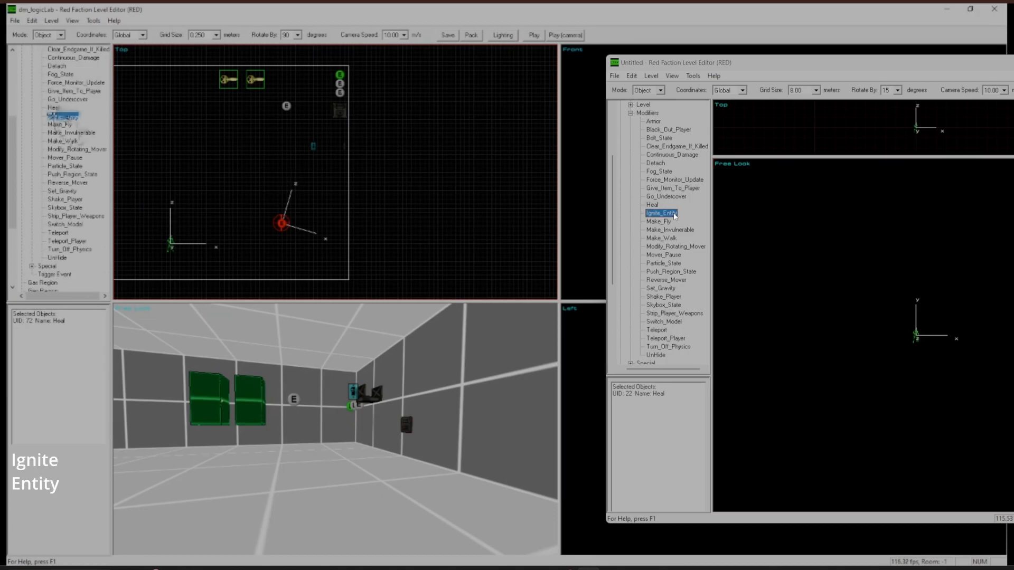
right_click(752, 226)
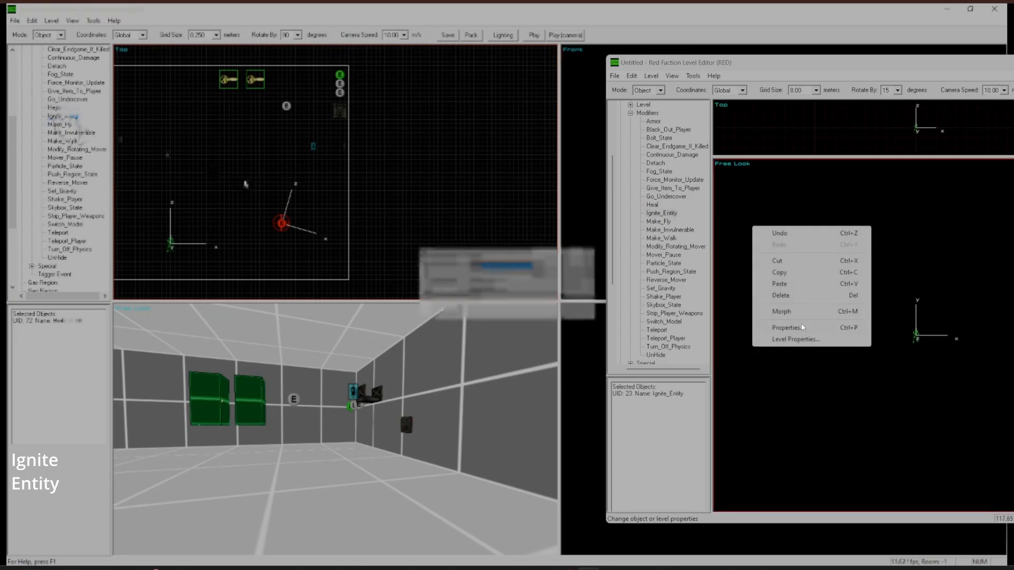
left_click(777, 330)
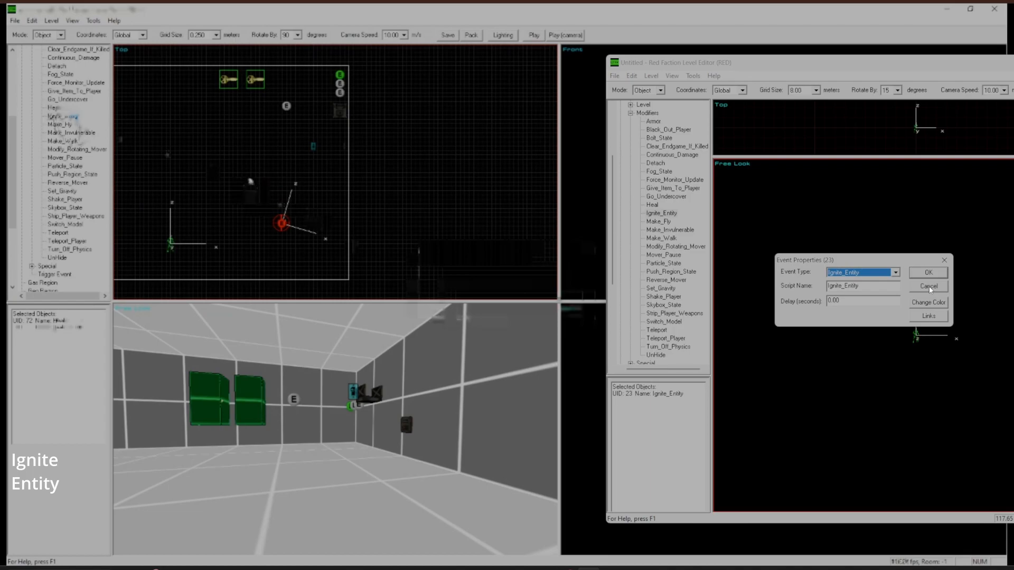
Step: Add a Make_Fly event to the untitled level and open its properties for review
left_click(659, 222)
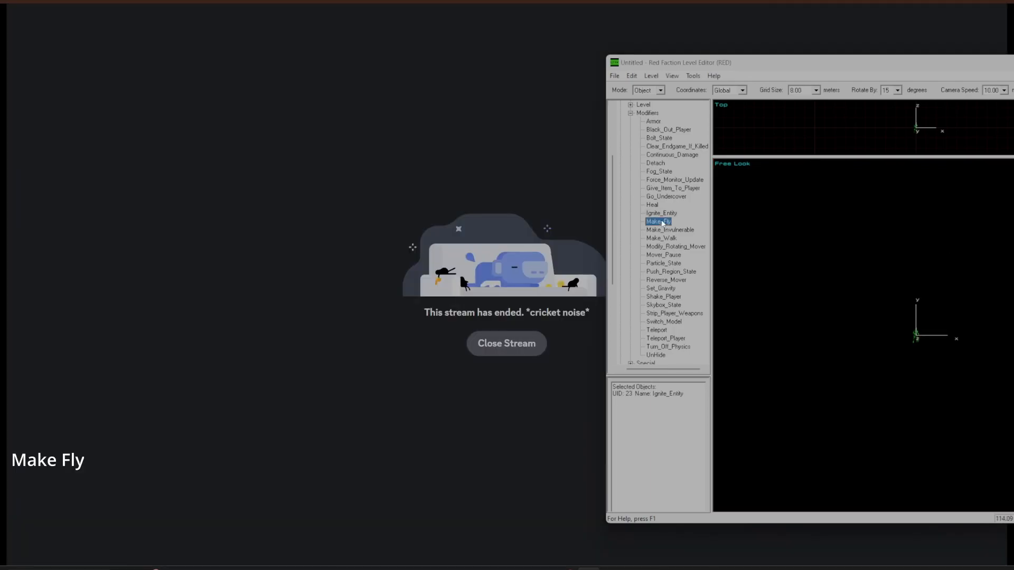
right_click(759, 229)
left_click(822, 332)
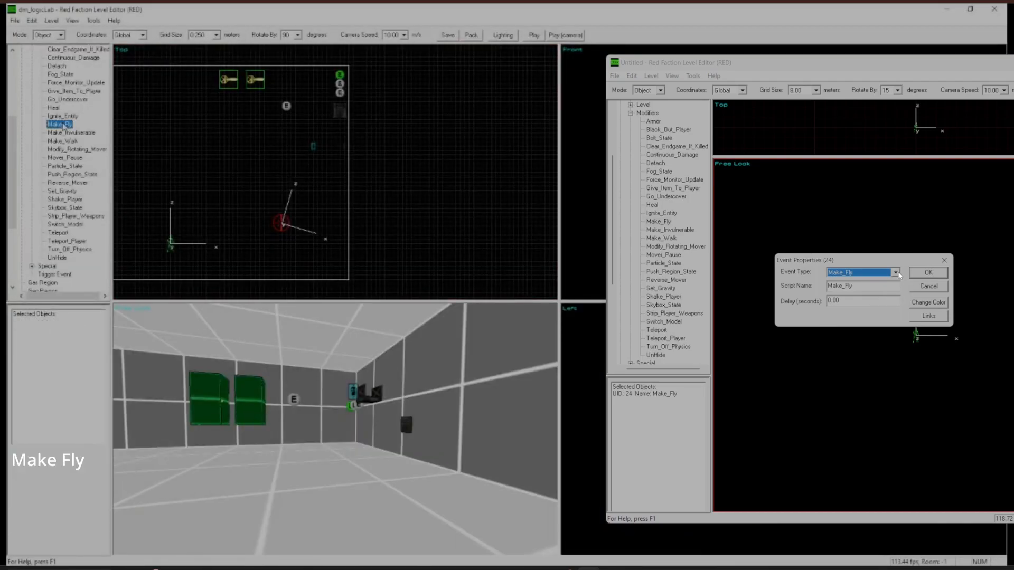
Step: Add a Make_Fly event to the dm_logicLab level near the camera, check its properties and close them
left_click(59, 125)
key("z")
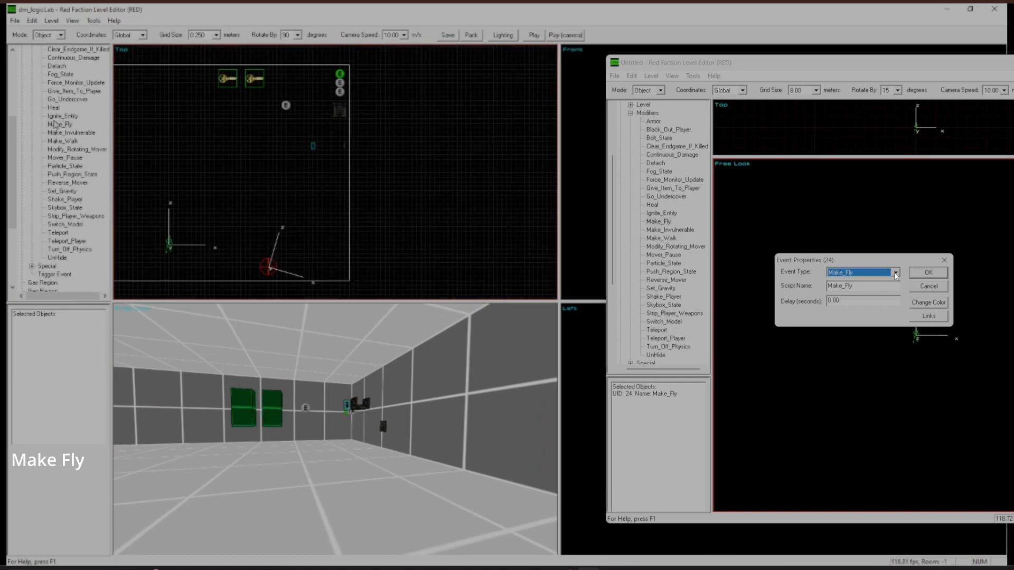
key("a")
key("a")
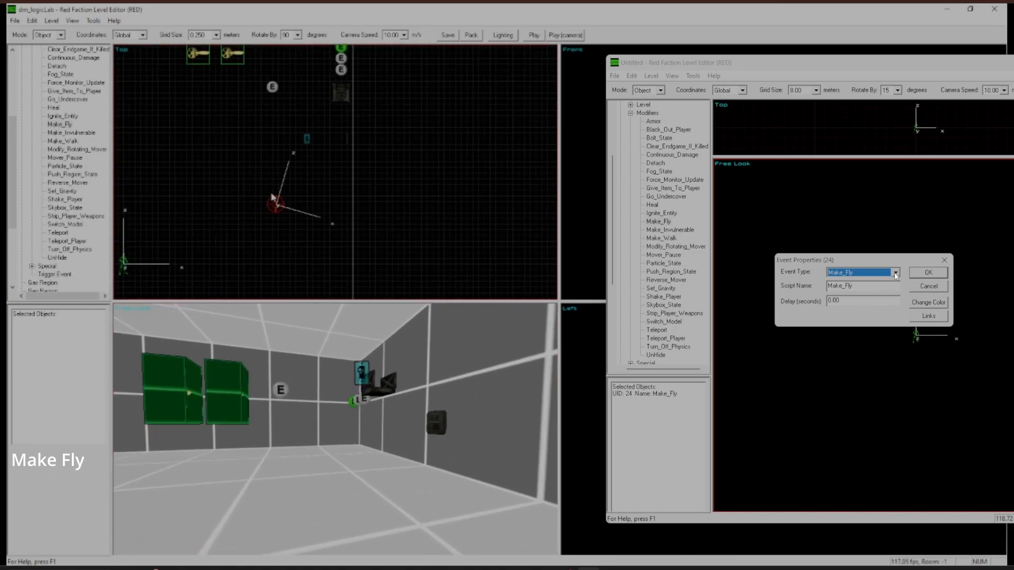
double_click(58, 124)
key("z")
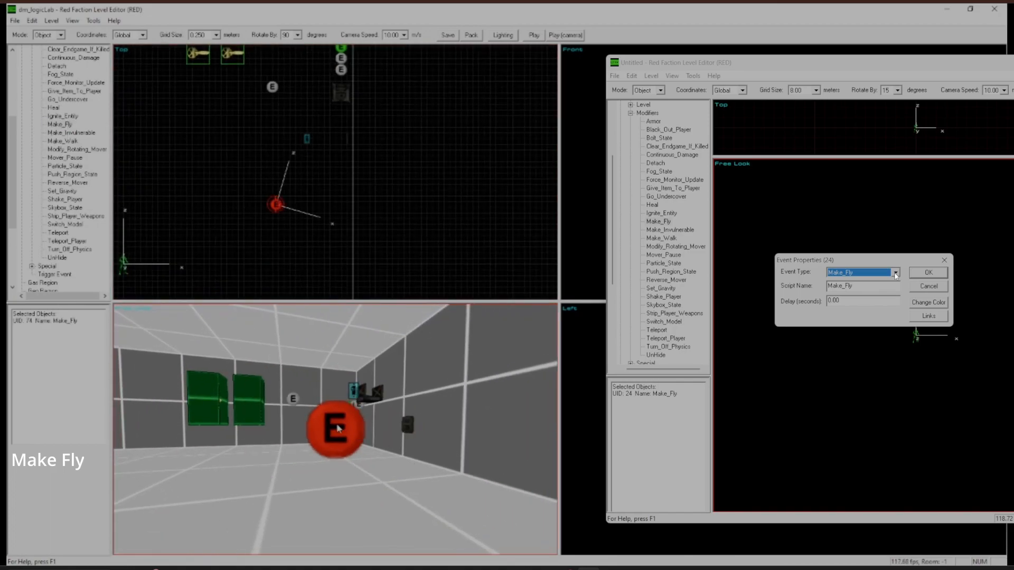
double_click(340, 427)
left_click(569, 270)
Step: Position the Make_Fly event just ahead of the camera, link it to the right green block's keyframe and close the open properties dialogs
left_click_drag(239, 187, 283, 214)
left_click_drag(275, 152, 316, 154, "ctrl")
key("z")
key("a")
left_click(247, 68)
mouse_move(278, 100)
left_mouse_down()
mouse_move(330, 169)
mouse_move(290, 109)
left_mouse_up()
key("k")
left_click(251, 127)
left_click(247, 69)
left_click(284, 200)
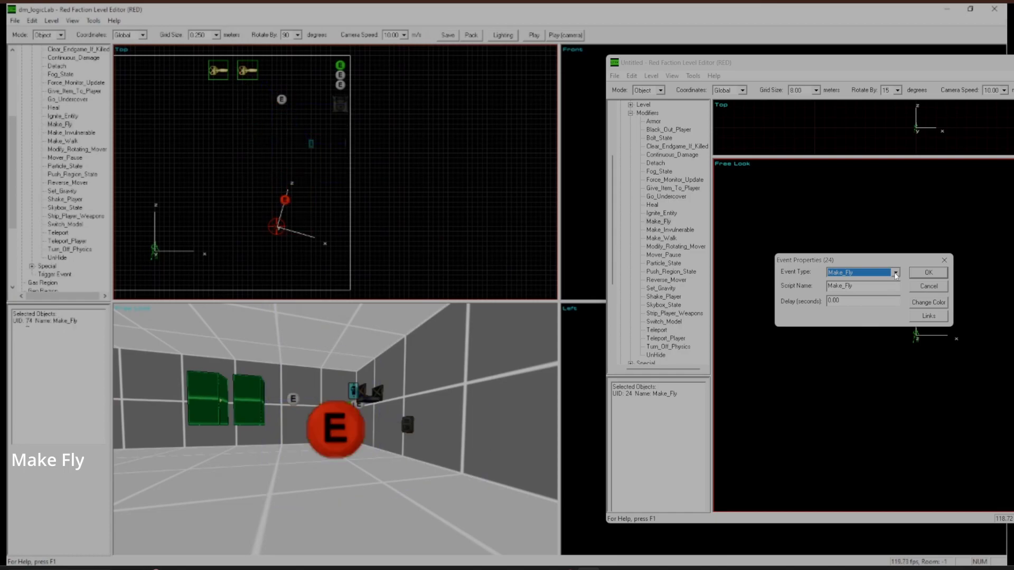
left_click(928, 290)
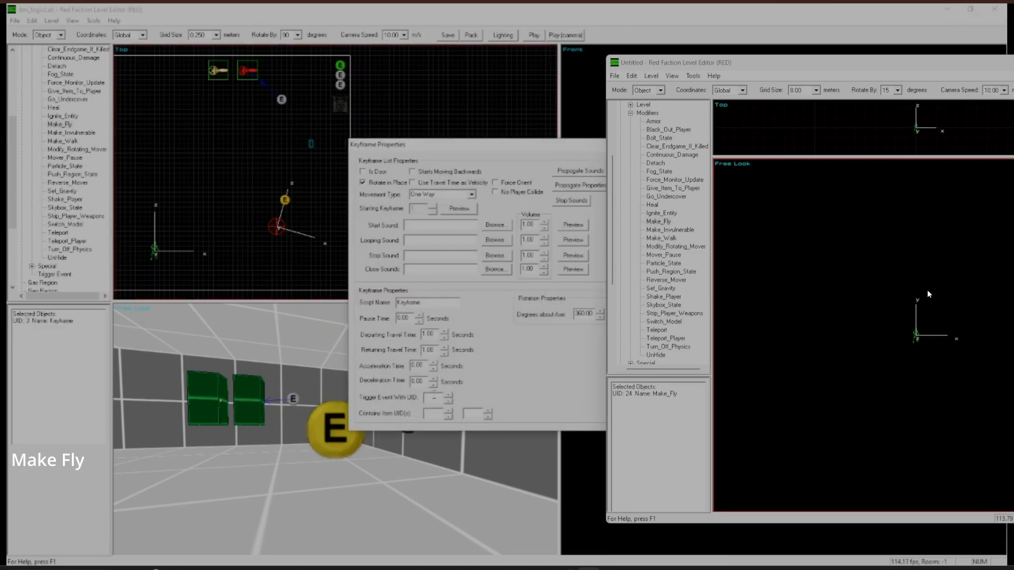
key("Return")
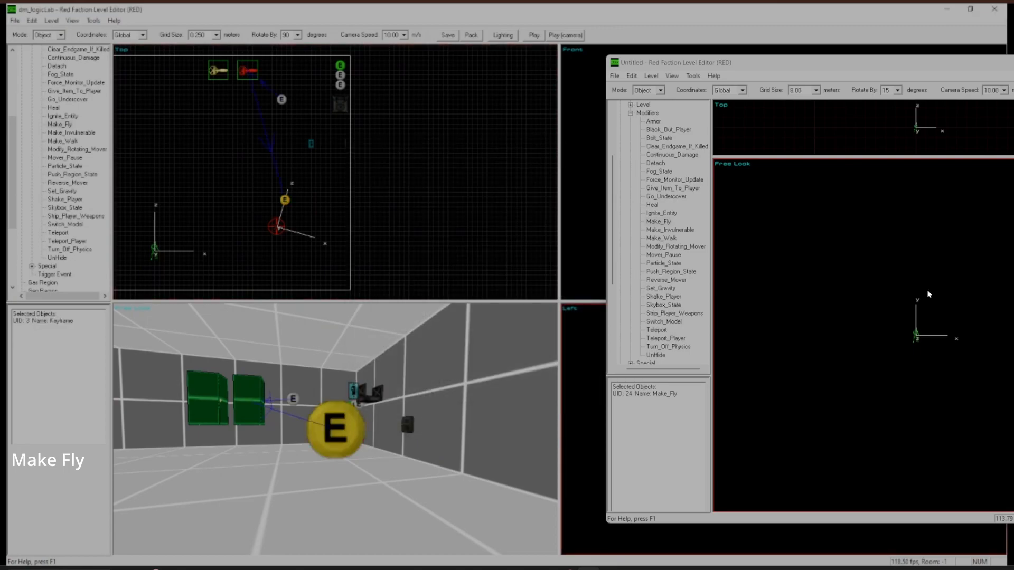
Step: Save and pack the dm_logicLab level, bring its window to the front and select the Node event between the blocks and the trigger
left_click(447, 35)
left_click(471, 35)
left_click_drag(773, 61, 545, 112)
left_click(835, 111)
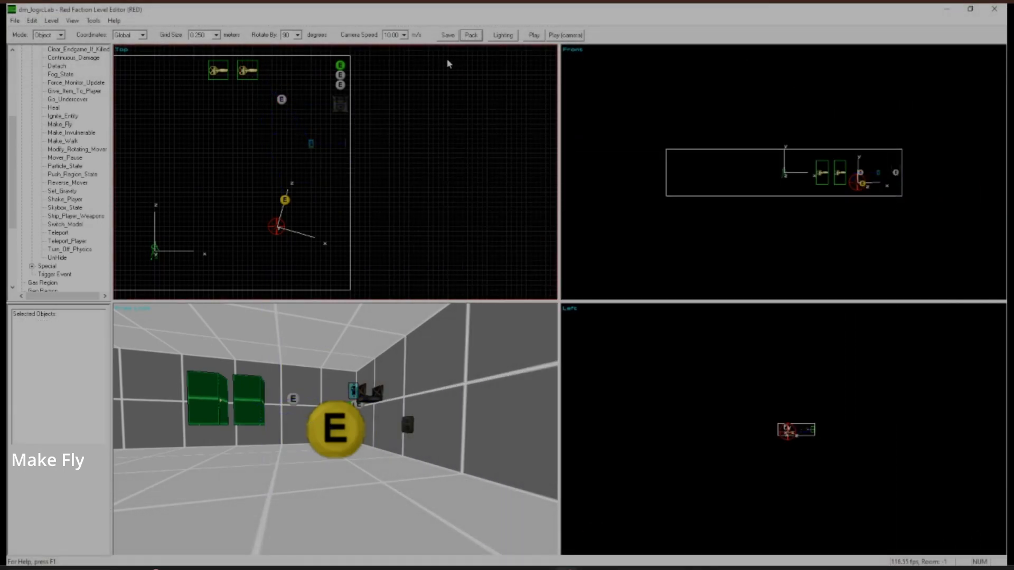
left_click(282, 101)
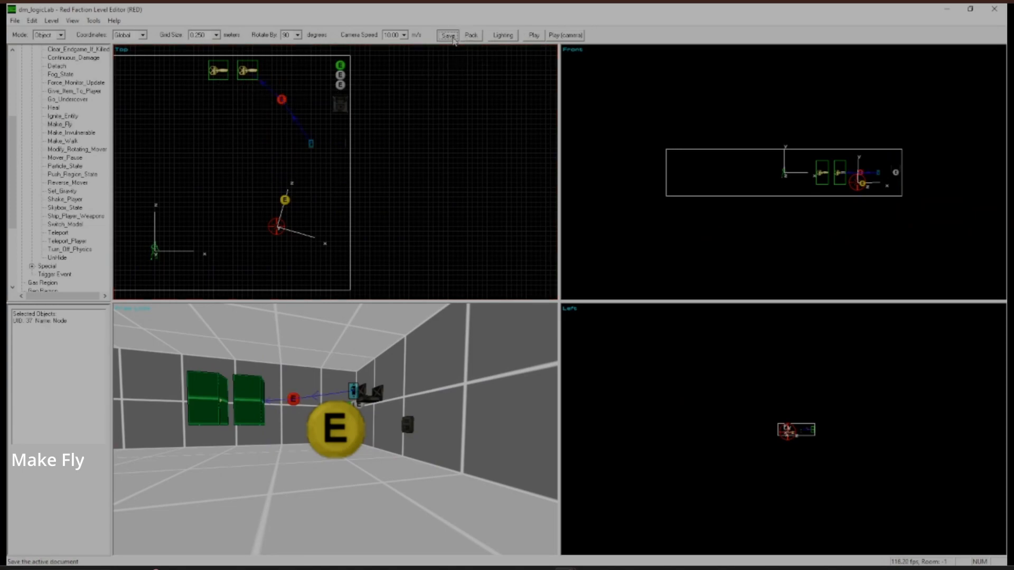
Step: Playtest the level by walking up to the wall switch and jumping, and return to the editor
left_click(534, 35)
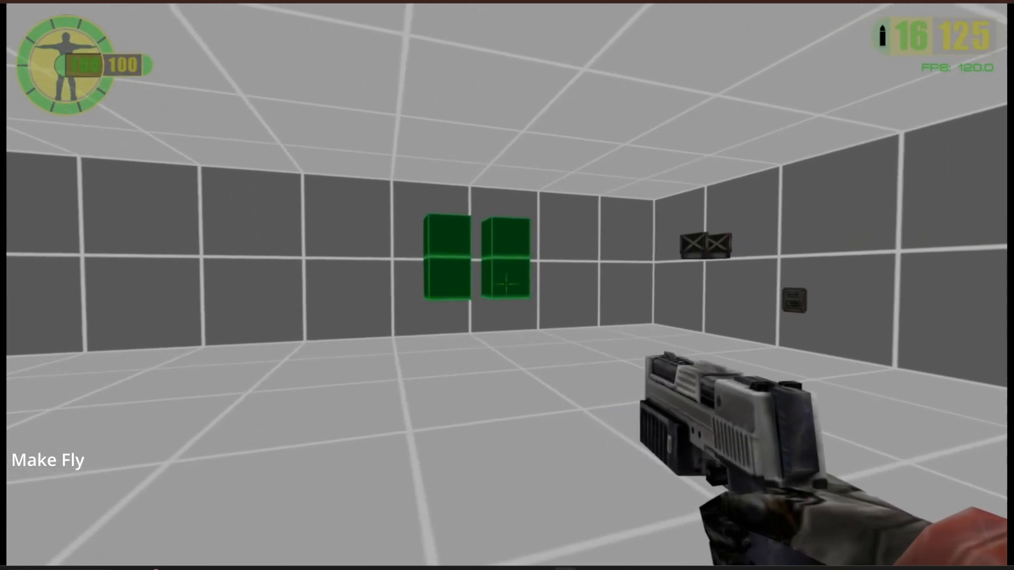
key("w")
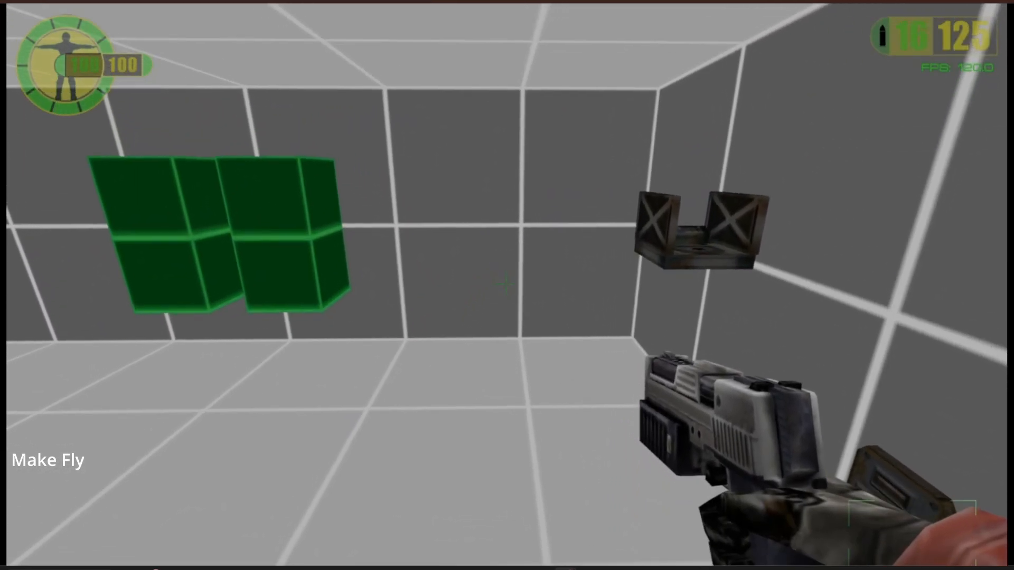
key("space")
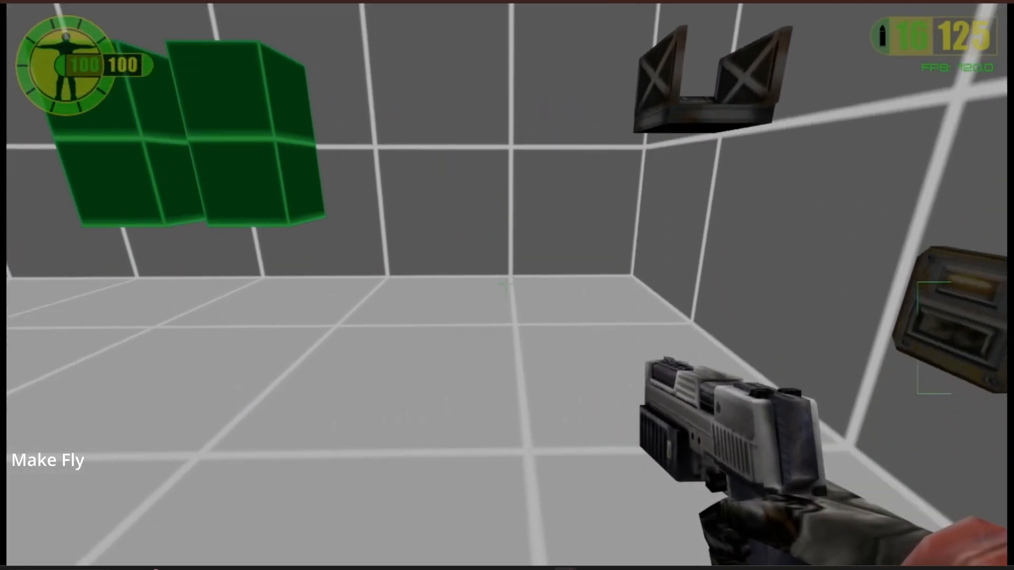
key("grave")
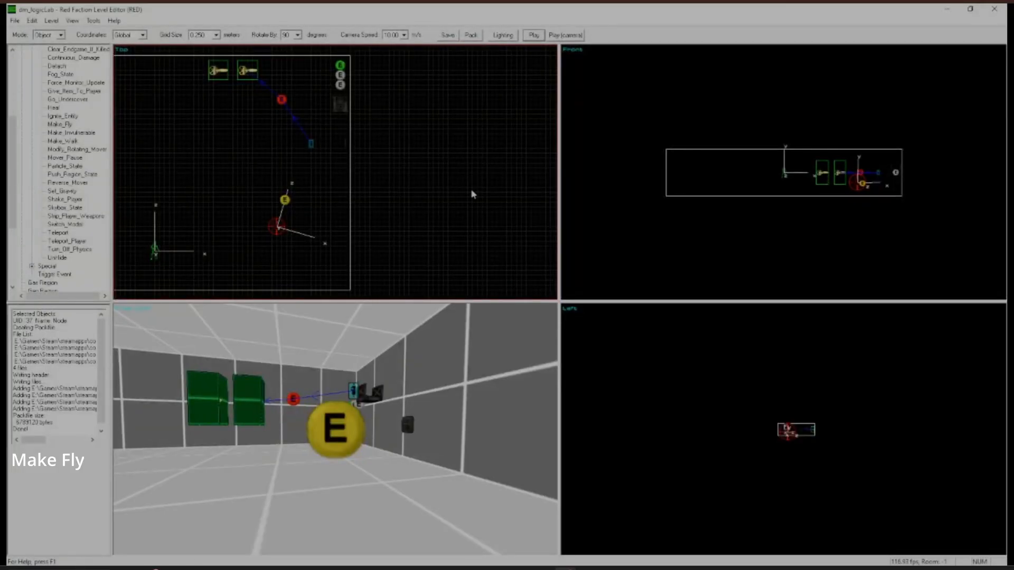
left_click(332, 207)
scroll(331, 207, "down", 4)
scroll(325, 208, "up", 3)
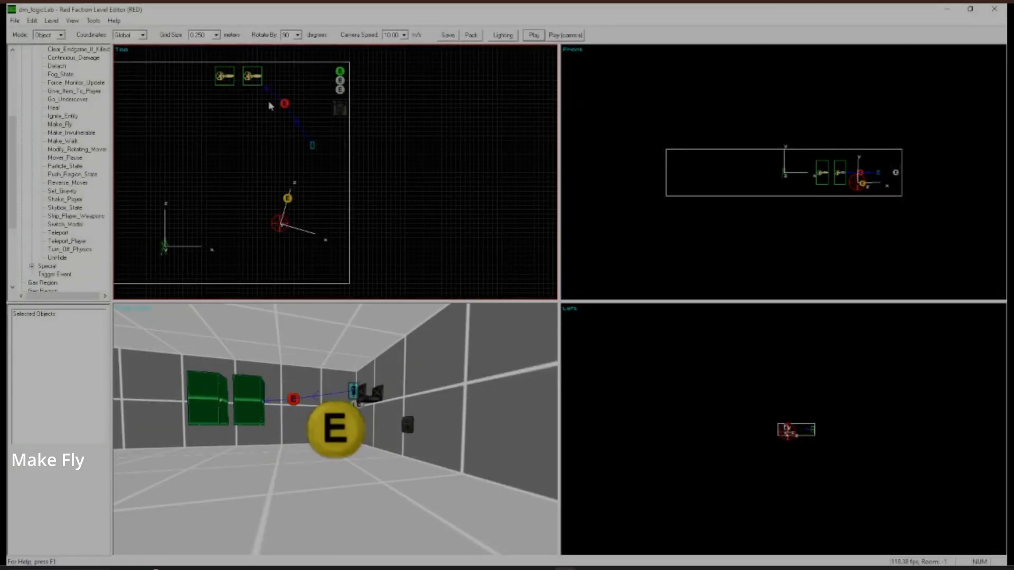
left_click(276, 179)
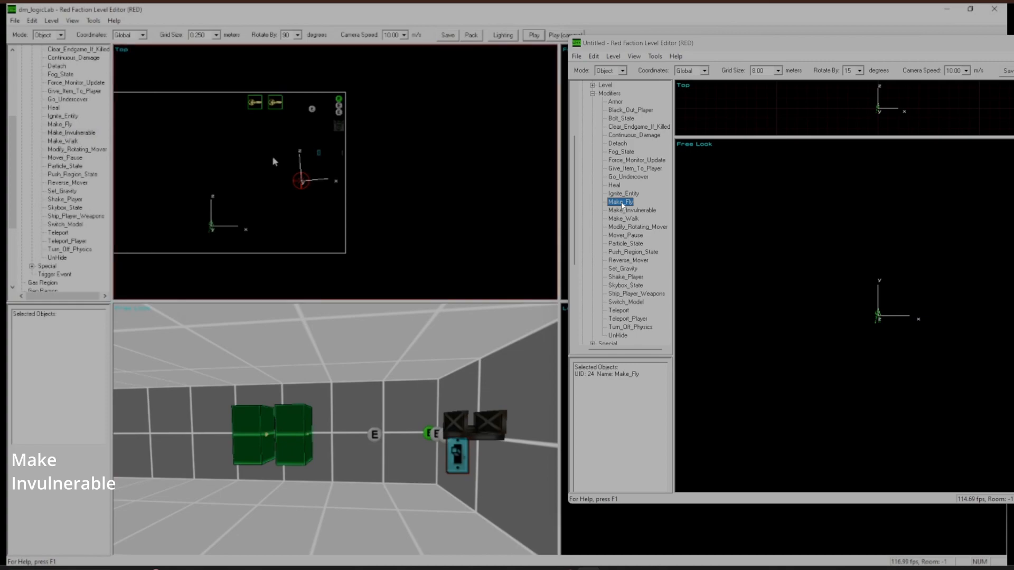
left_click(328, 392)
scroll(304, 207, "up", 3)
scroll(301, 214, "down", 3)
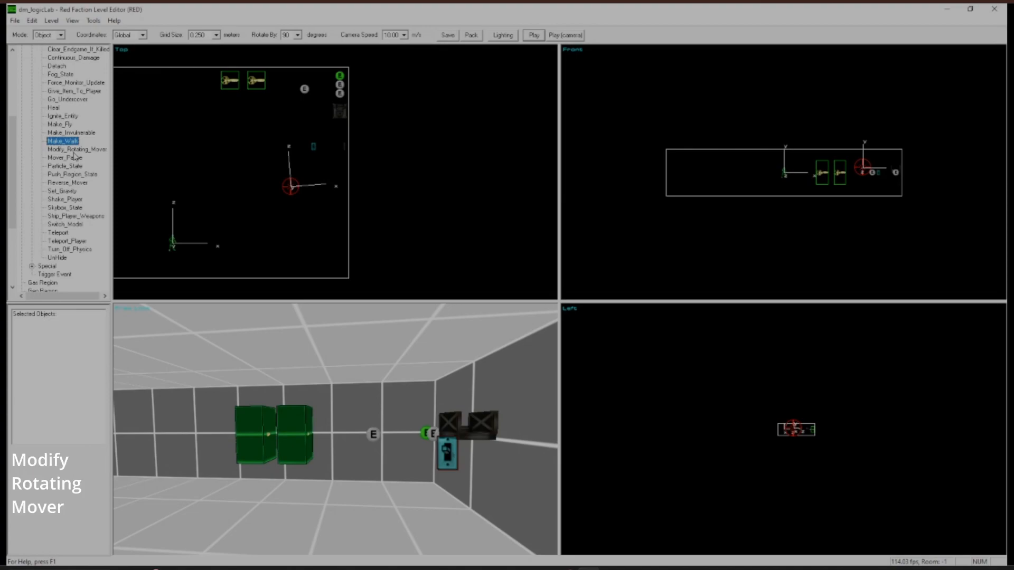
Step: Add a Modify_Rotating_Mover event at the camera and set it to decrease the rotation by 50 percent
left_click(73, 150)
key("Return")
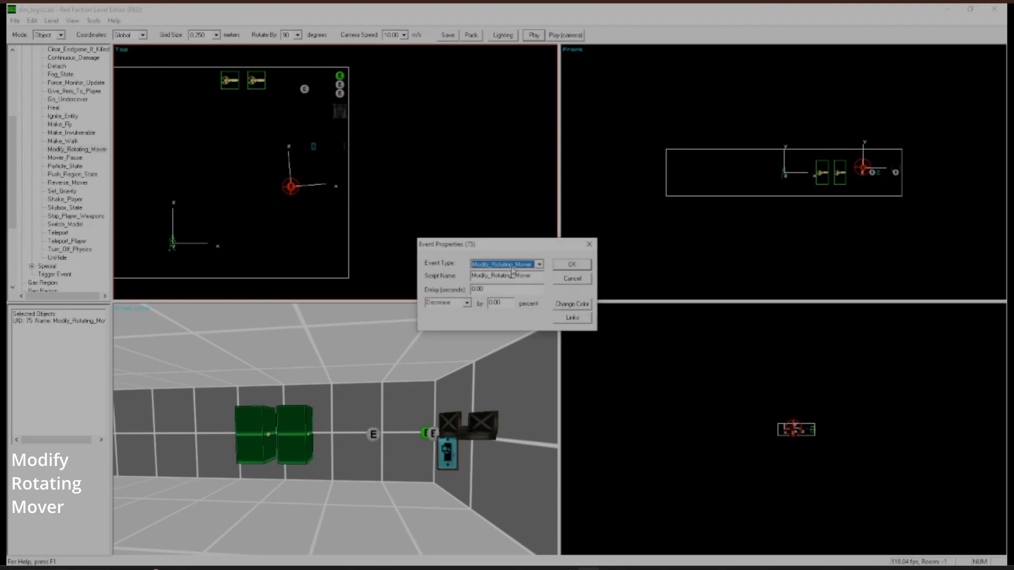
left_click_drag(511, 252, 456, 122)
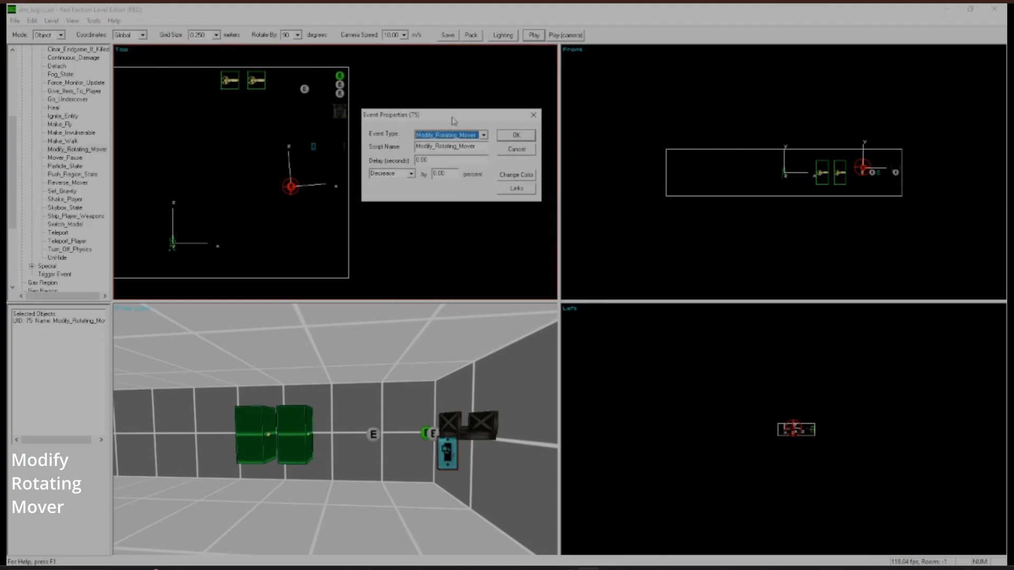
left_click(411, 173)
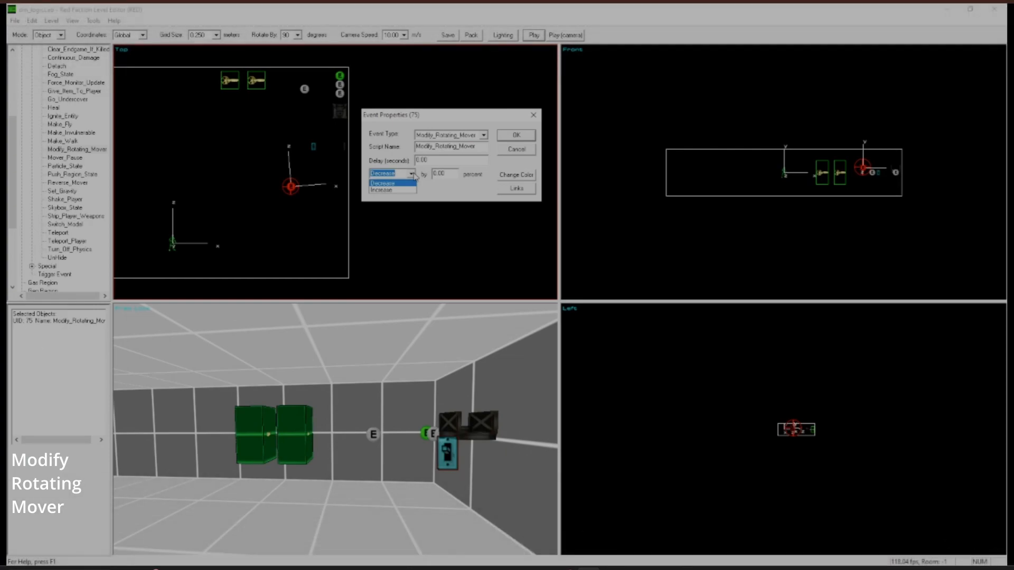
left_click(415, 175)
key("Tab")
type("10")
left_click_drag(442, 175, 418, 181)
type("50")
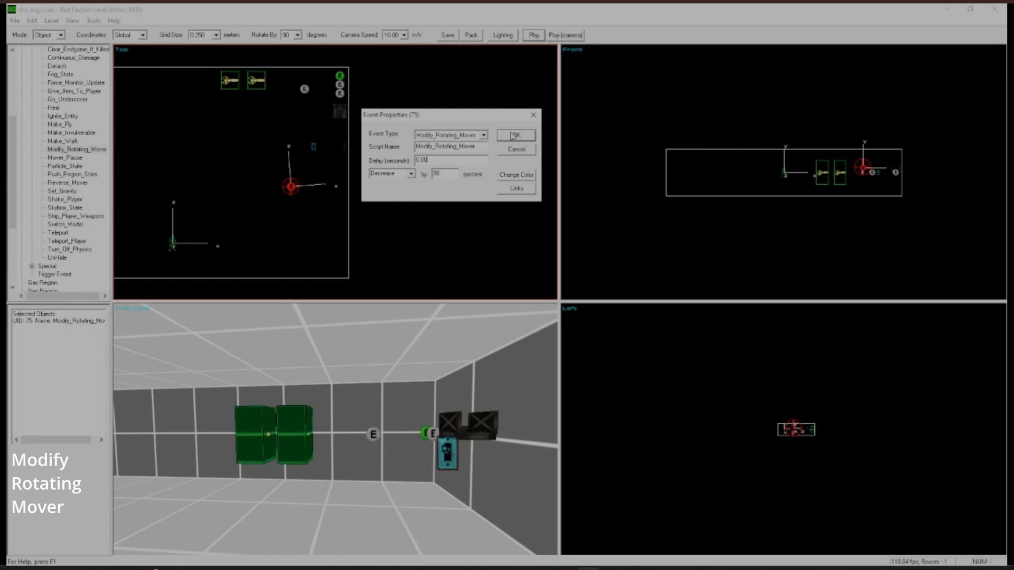
left_click(513, 136)
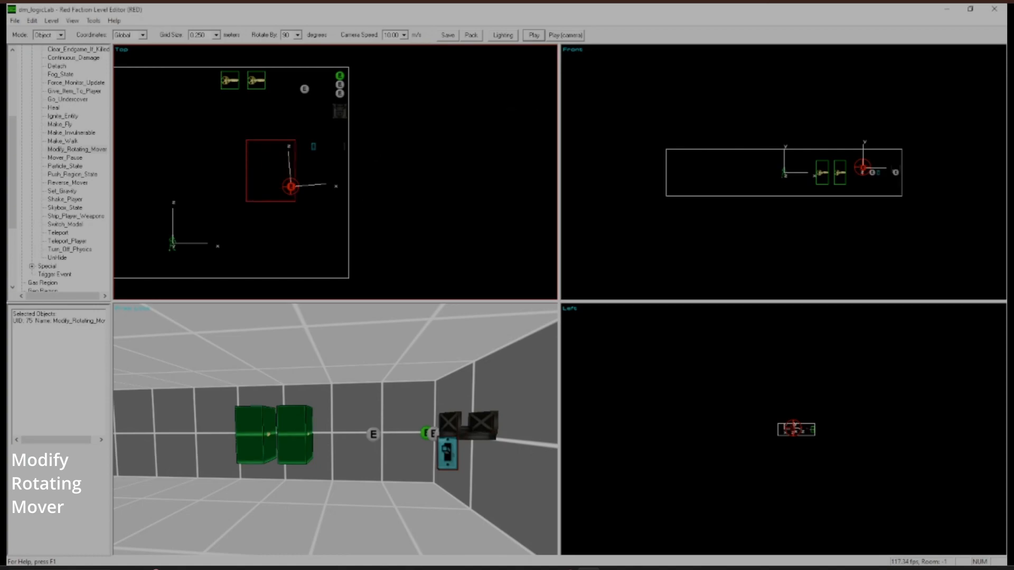
Step: Link the Modify_Rotating_Mover event to the right green block's keyframe
left_click(279, 136)
left_click(291, 186)
scroll(264, 161, "up", 2)
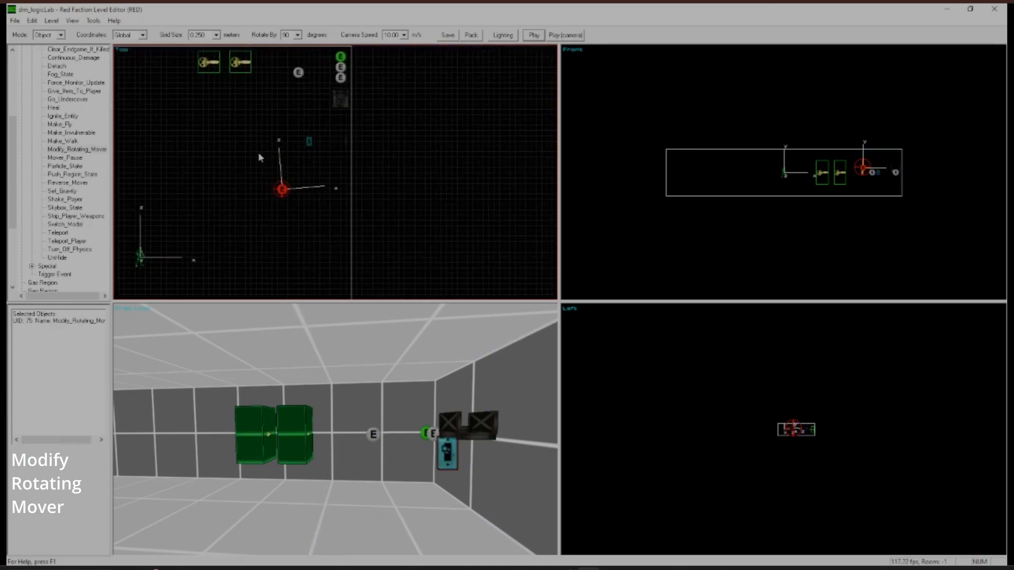
left_click(241, 66, "ctrl")
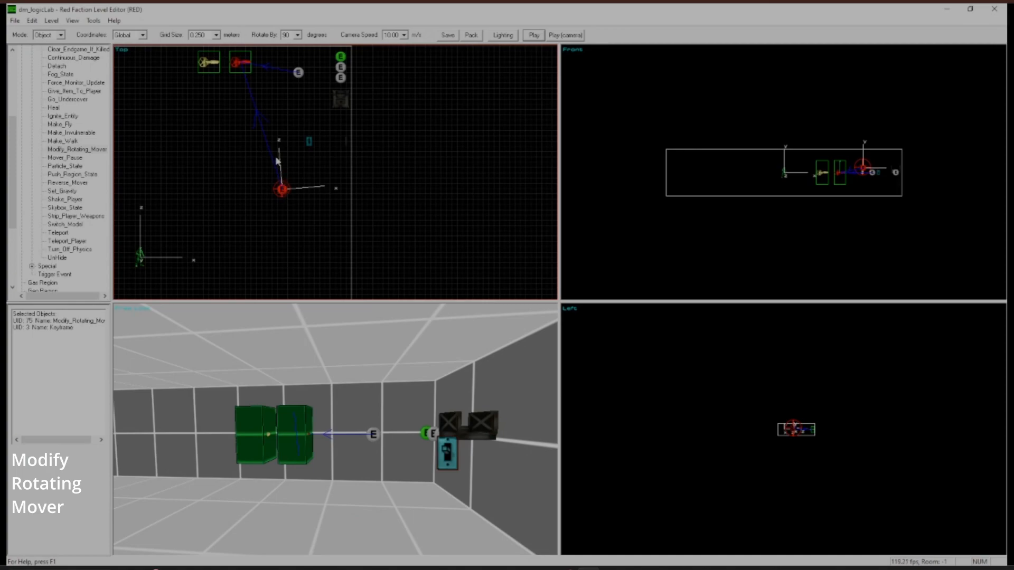
Step: Check the links of the door trigger, the right block's keyframe and the Modify_Rotating_Mover event, and look over the keyframe's properties
left_click(289, 135)
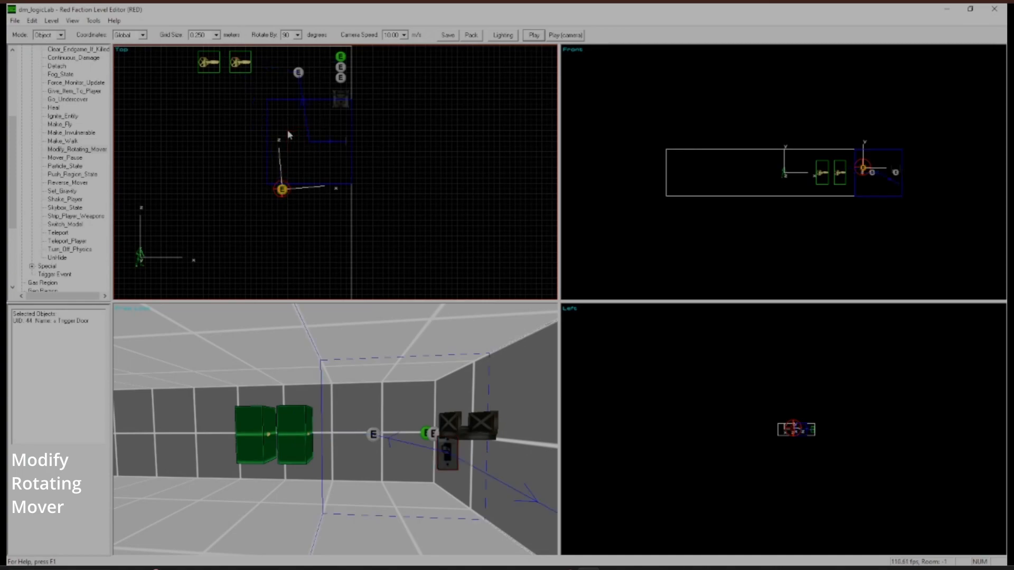
left_click(269, 69)
left_click(239, 65)
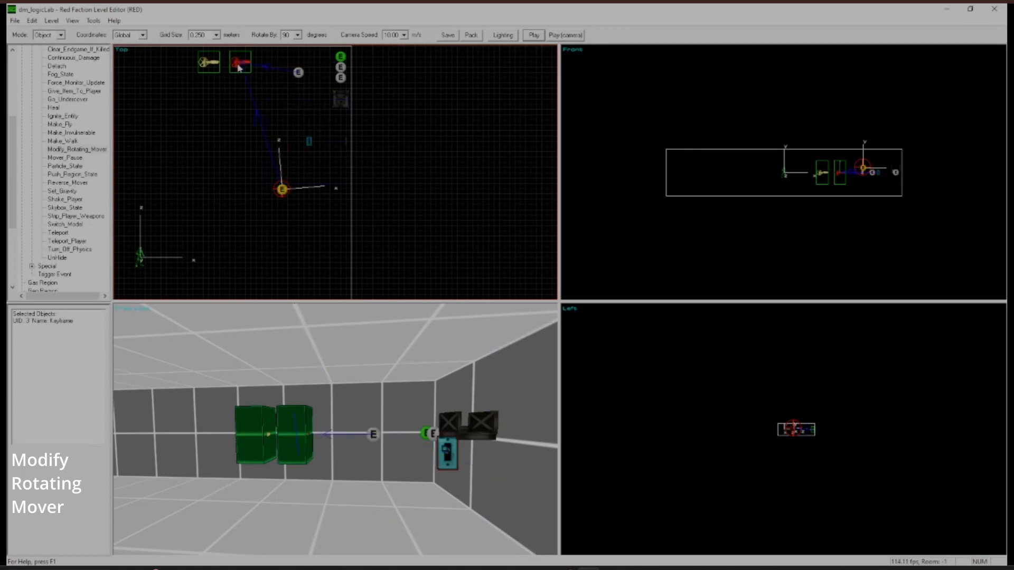
left_click(281, 192)
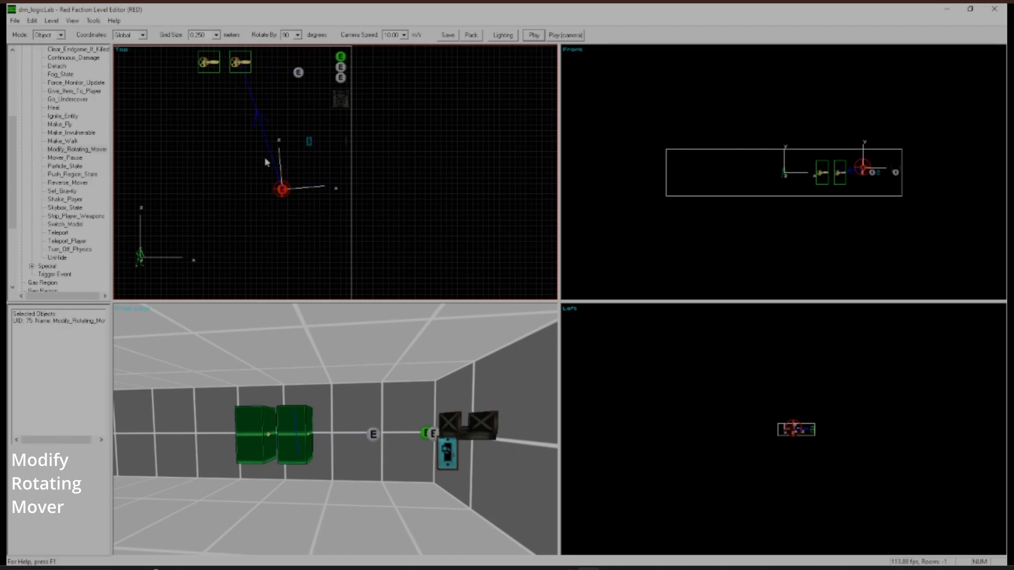
double_click(234, 59)
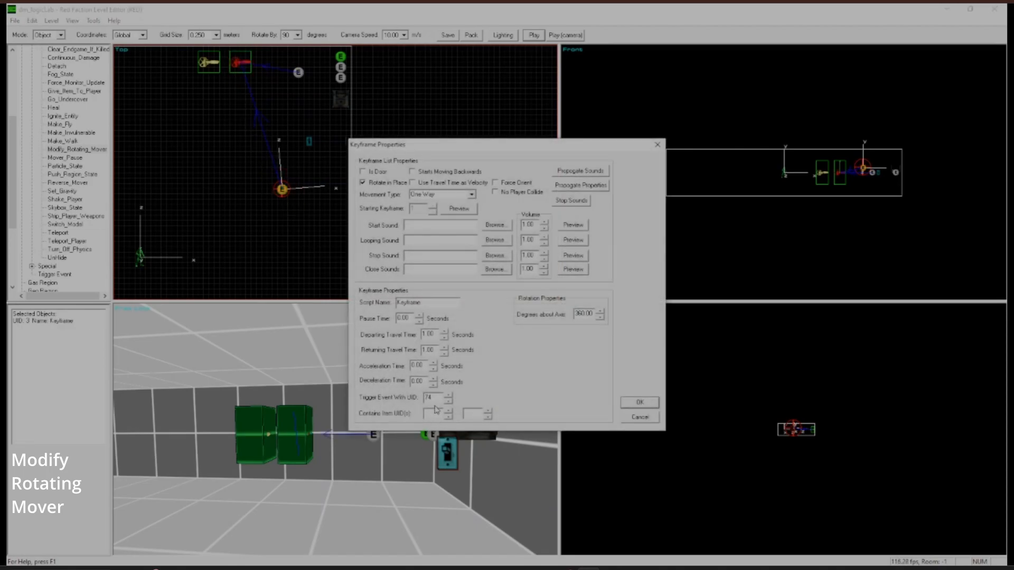
left_click(644, 404)
left_click(225, 144)
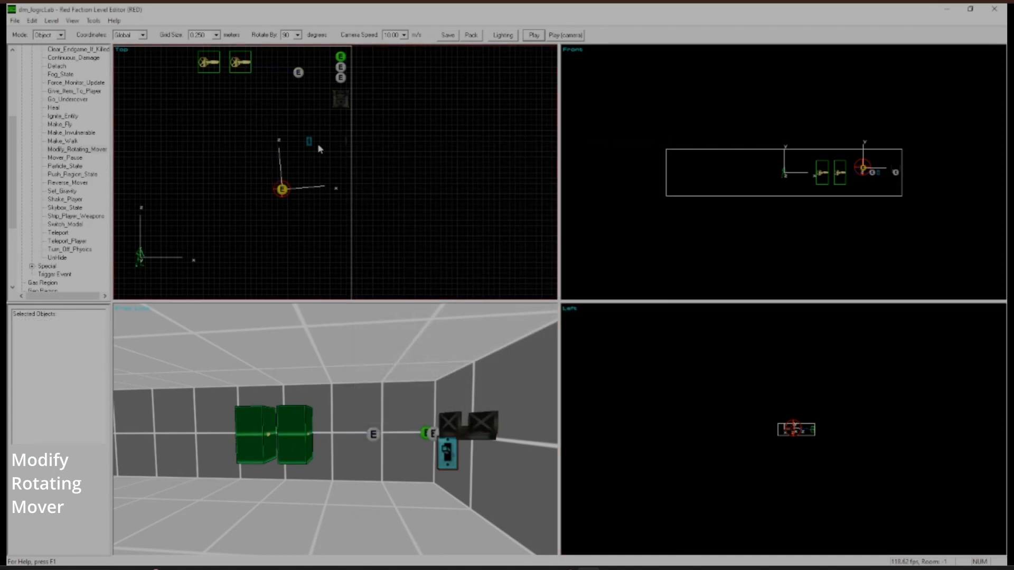
left_click(280, 185)
left_click(279, 136)
left_click(244, 65)
left_click(260, 161)
scroll(344, 155, "up", 1)
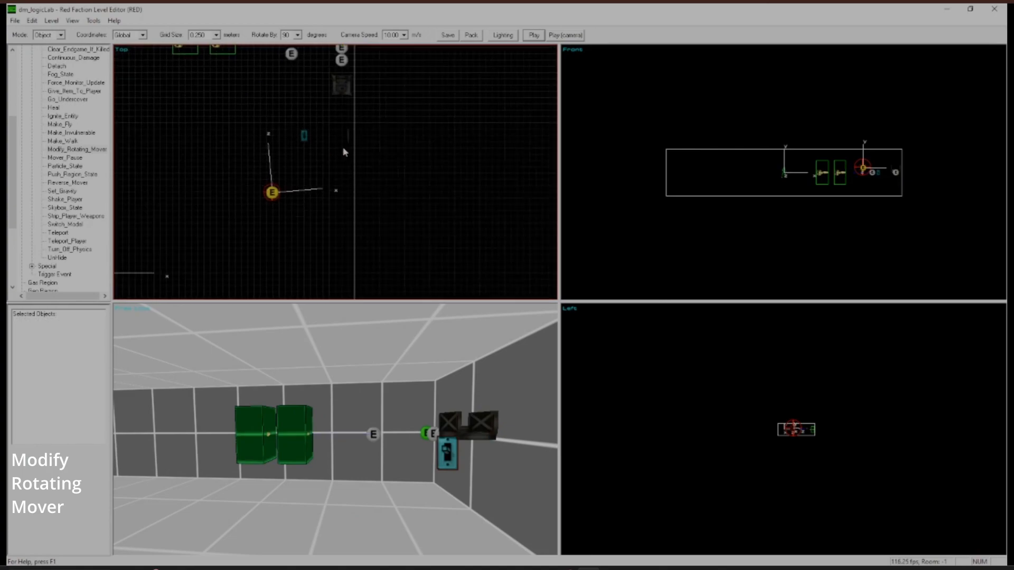
Step: Pack the dm_logicLab level, playtest it by walking up to the wall switch and watching the green blocks, and return to the editor
left_click(472, 35)
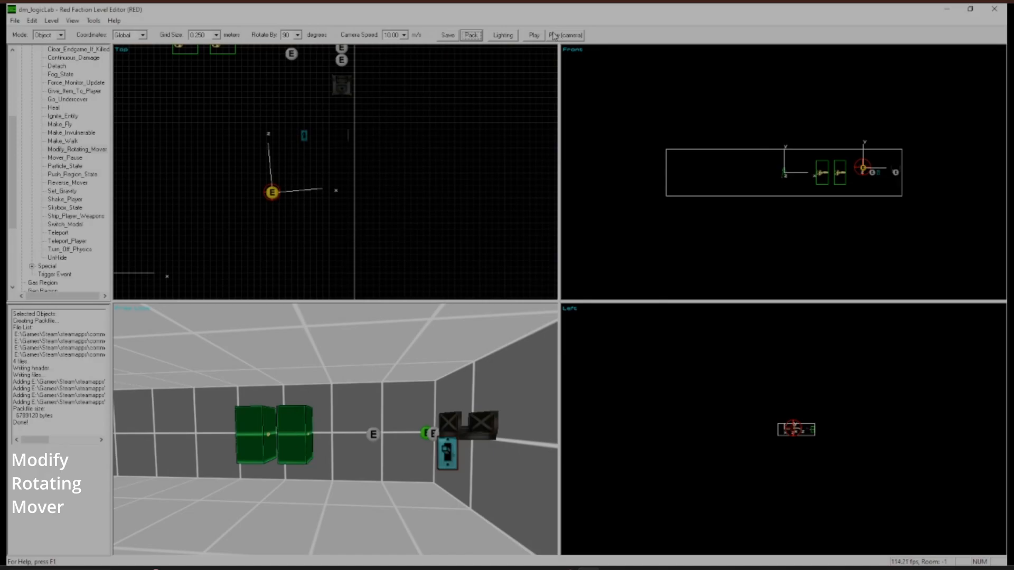
left_click(534, 35)
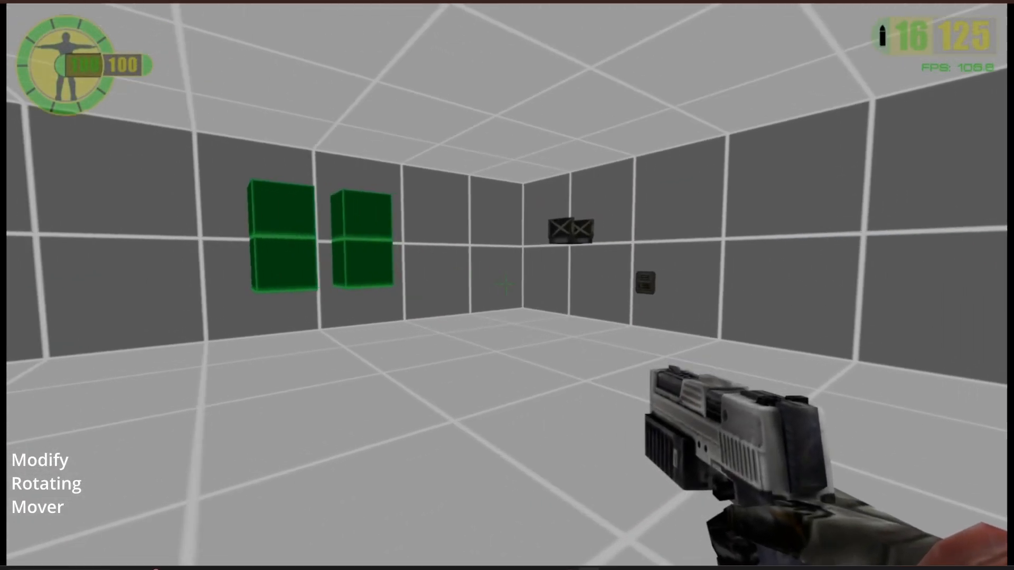
key("w")
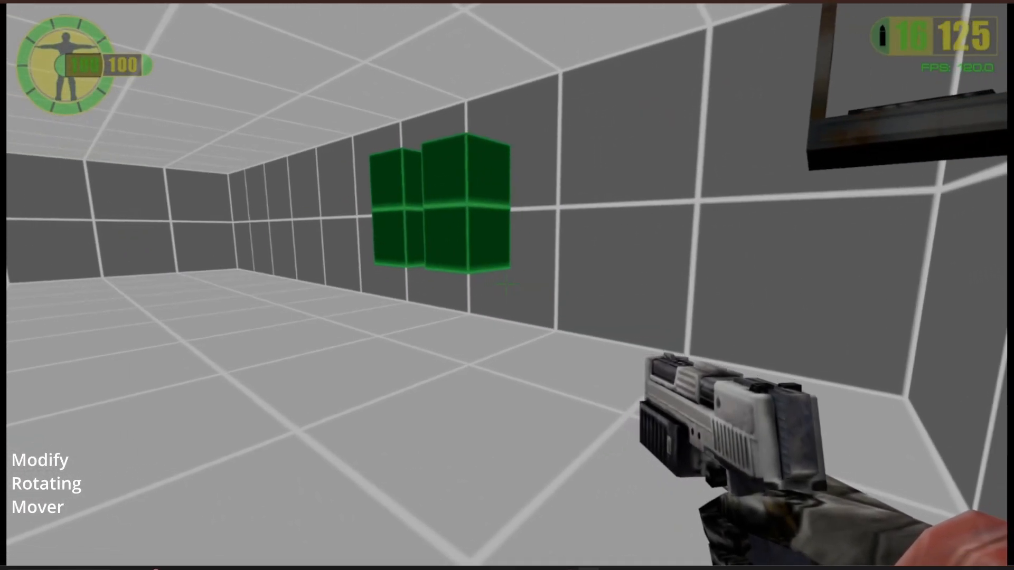
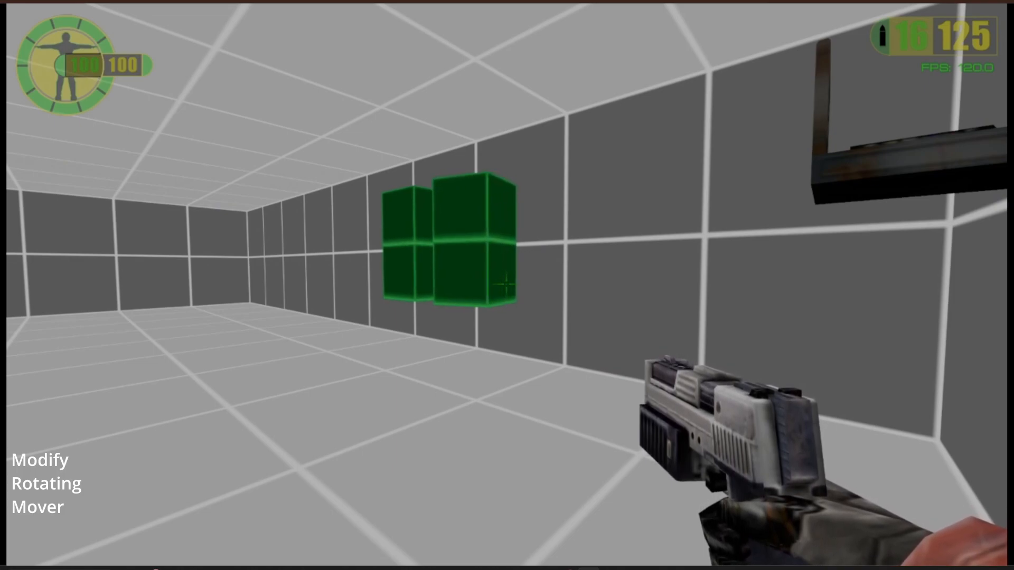
key("grave")
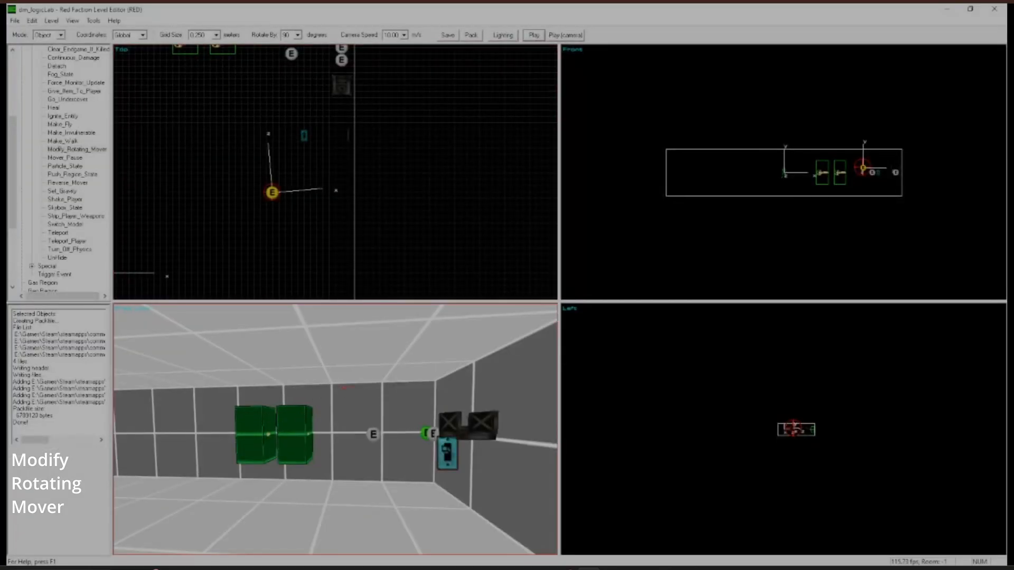
Step: Delete the Modify_Rotating_Mover event at the camera and clear the selection
left_click(343, 389)
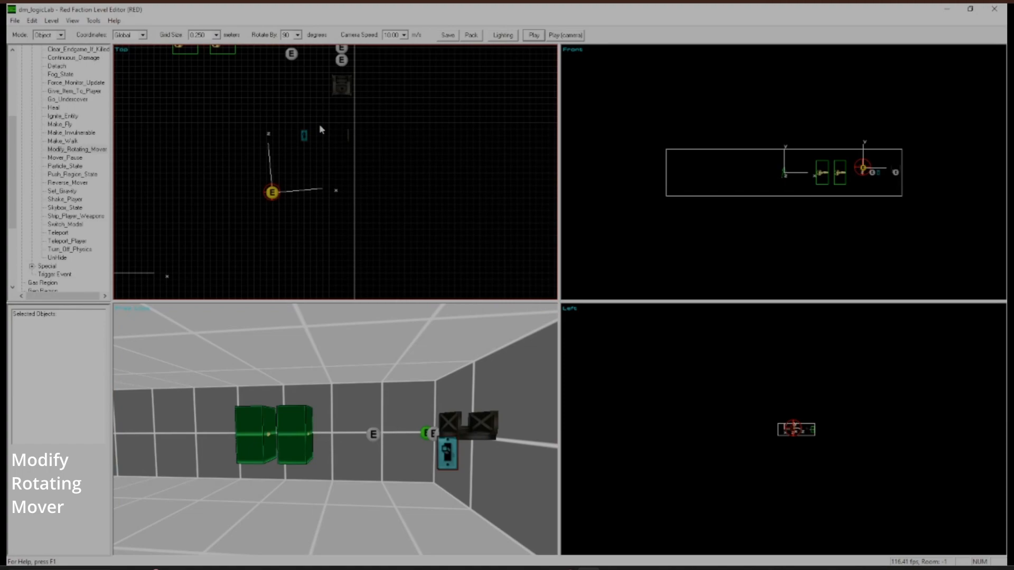
scroll(254, 112, "down", 2)
left_click(282, 188)
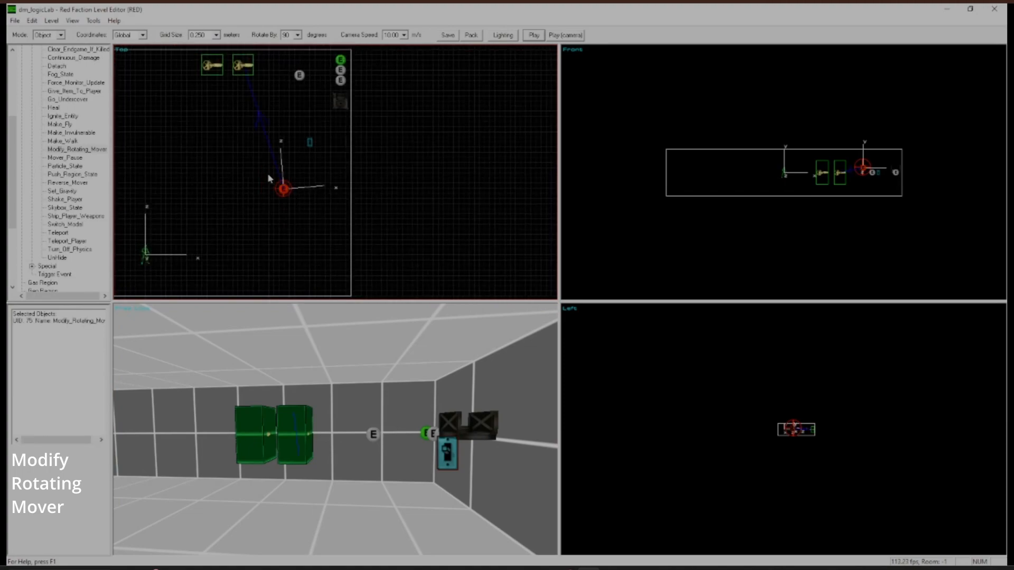
scroll(241, 206, "down", 1)
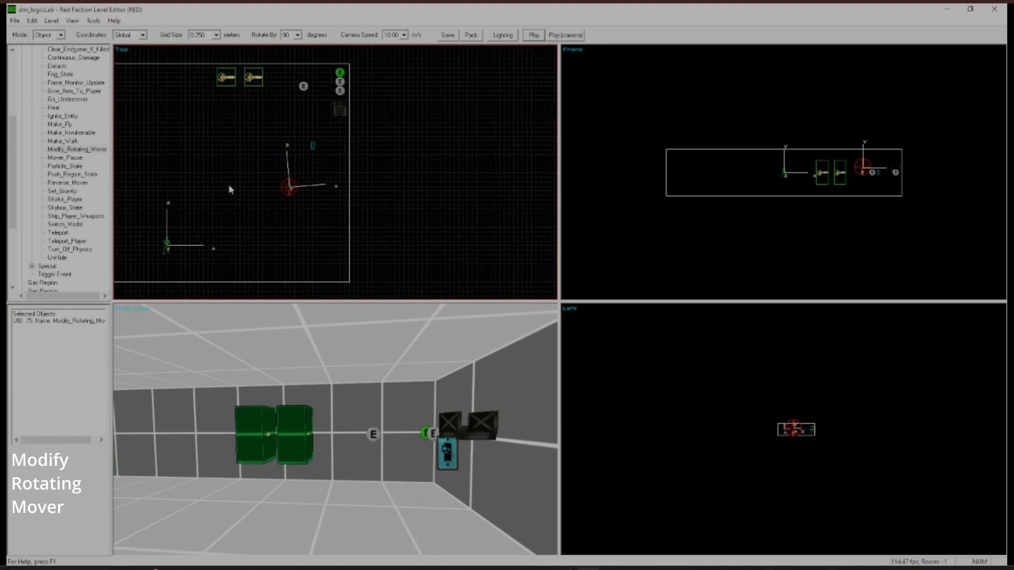
left_click(447, 453)
left_click(299, 164)
Step: Reset the camera to its home position and move it sideways until it faces the green blocks and the wall switch
mouse_move(332, 360)
left_mouse_down()
mouse_move(395, 426)
mouse_move(359, 364)
left_mouse_up()
scroll(358, 365, "up", 2)
key("Home")
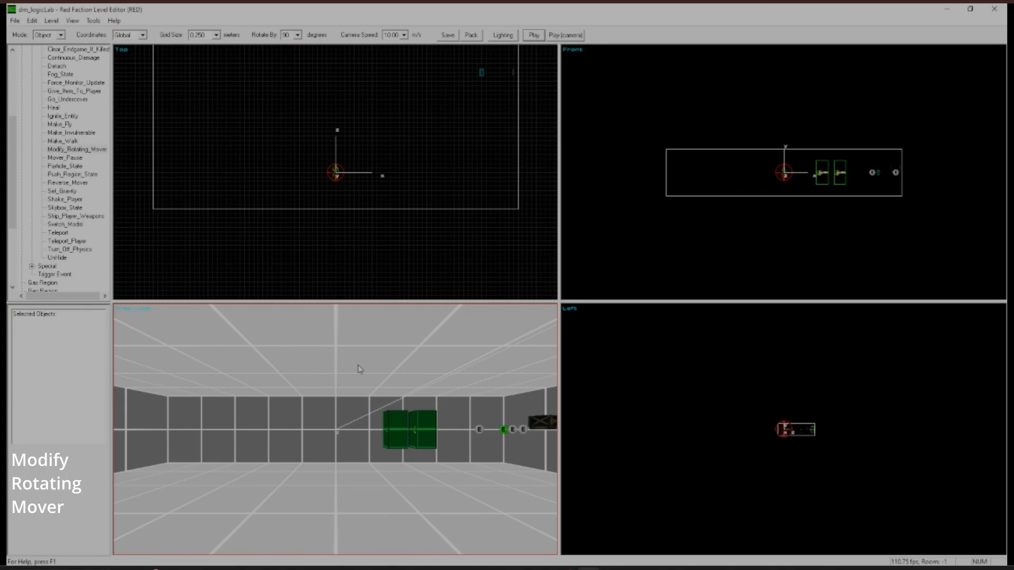
key("XF86AudioLowerVolume")
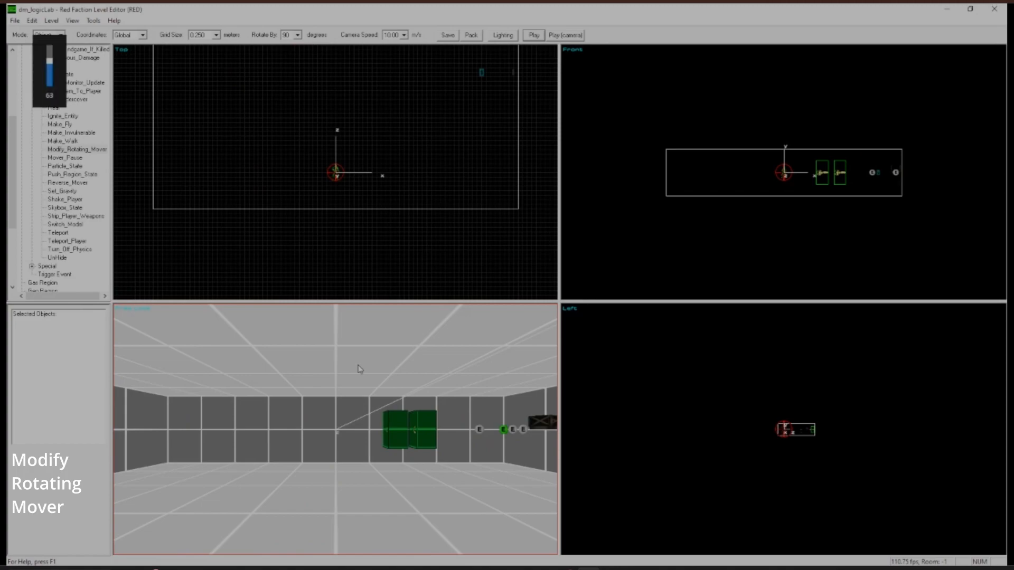
key("KP_3")
key("a")
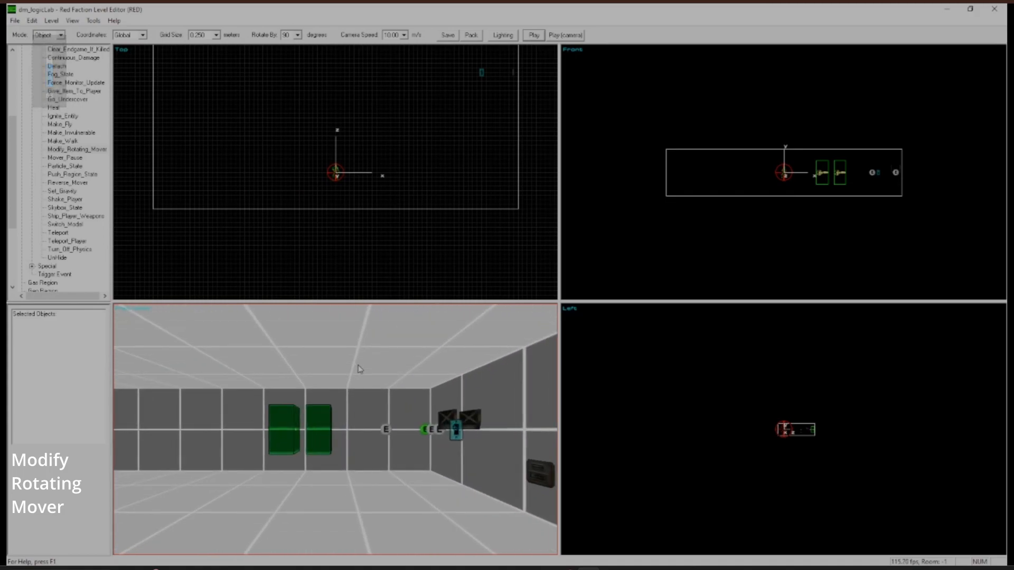
scroll(410, 160, "down", 2)
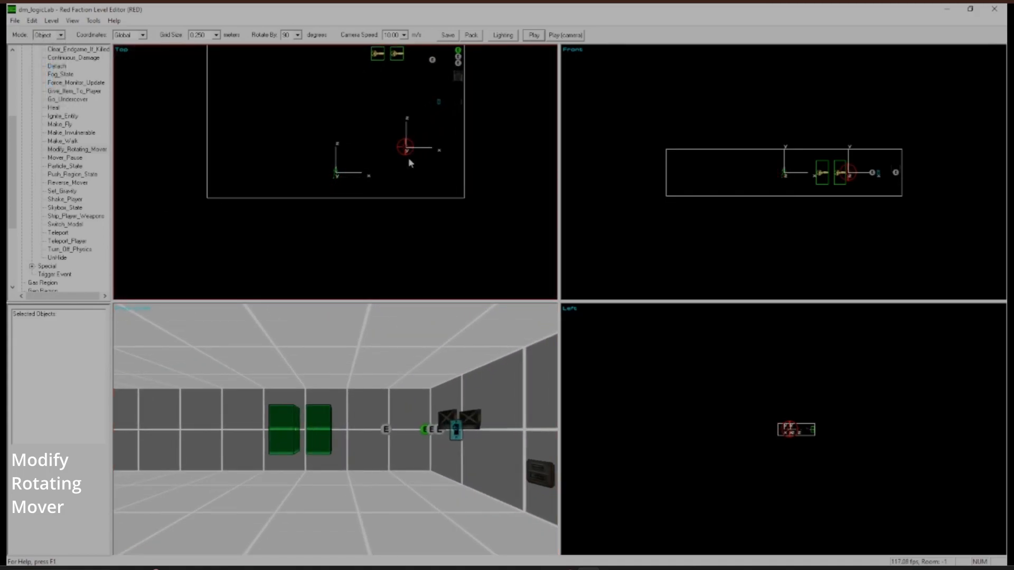
scroll(410, 162, "up", 3)
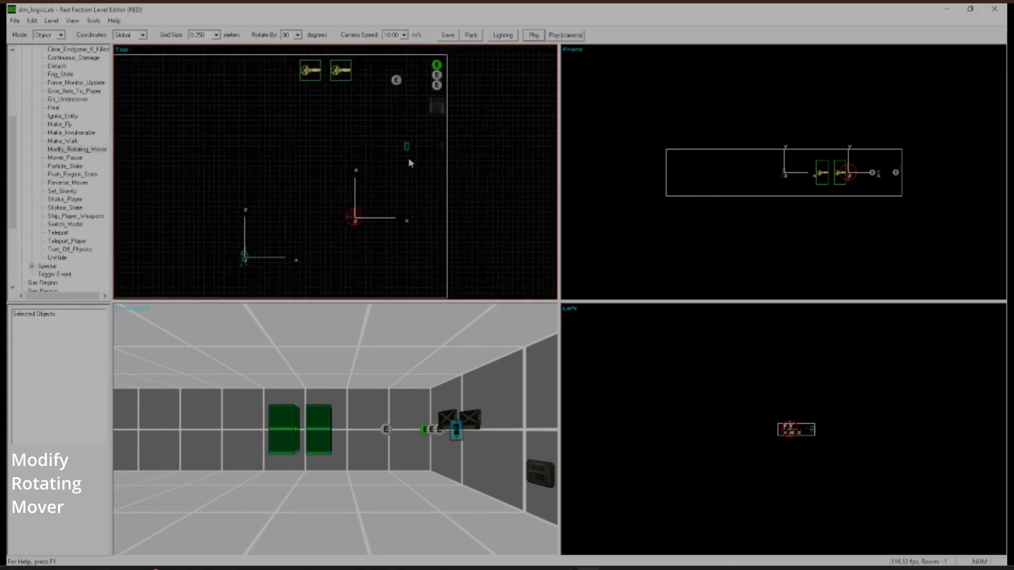
scroll(410, 162, "up", 3)
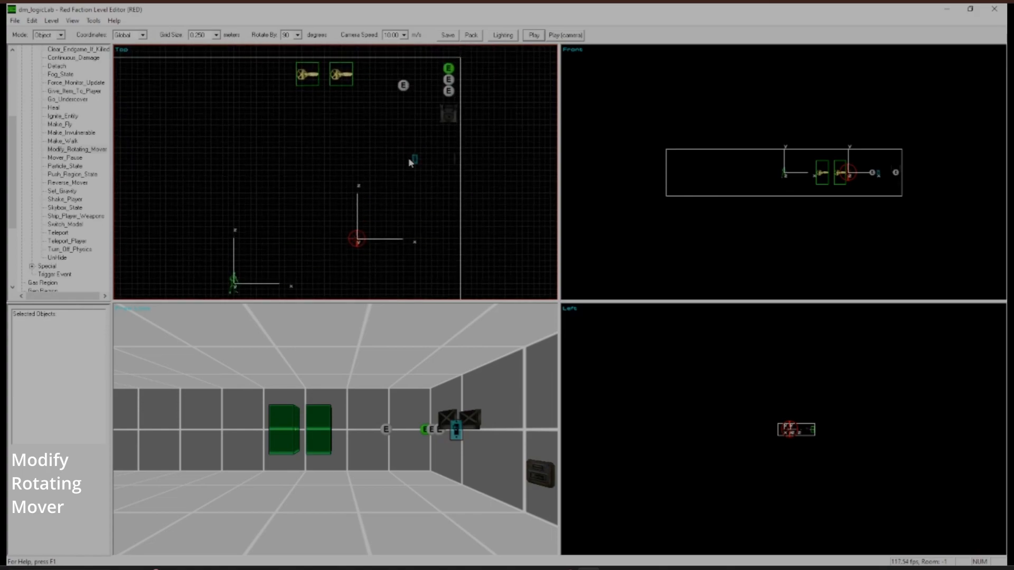
scroll(410, 162, "up", 2)
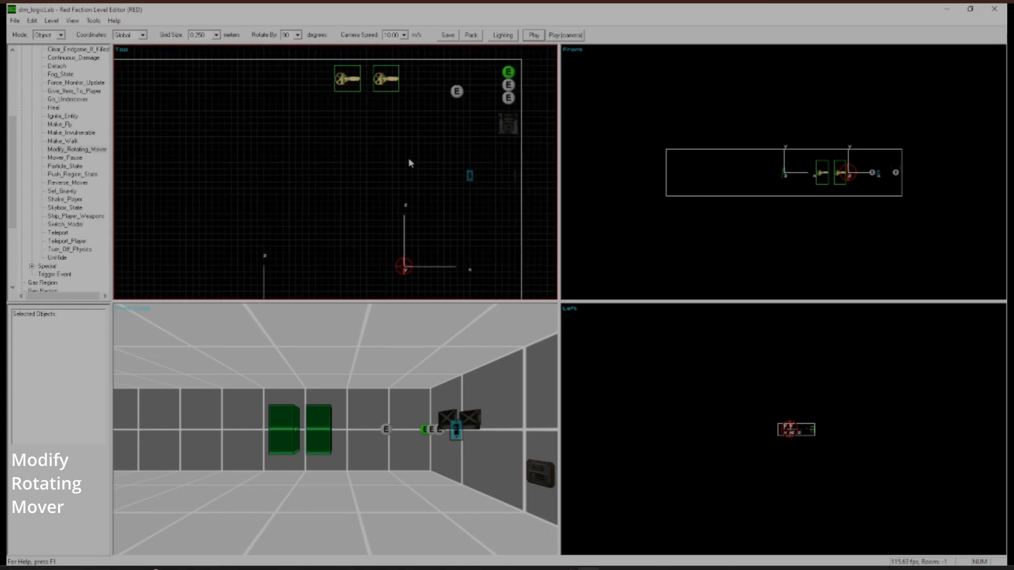
scroll(410, 161, "down", 2)
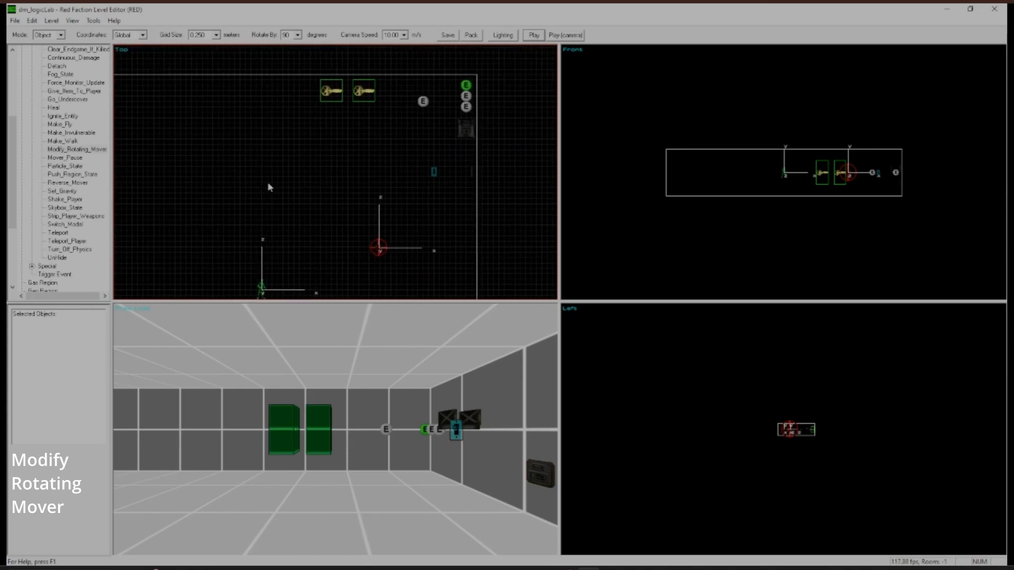
Step: Add a Mover_Pause event at the camera, look at its properties and close them
left_click(73, 158)
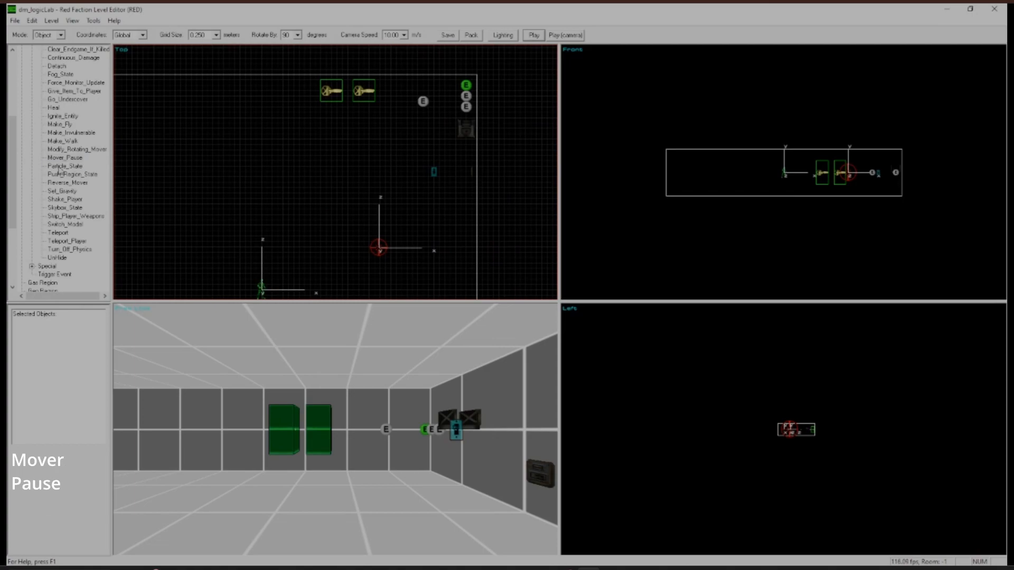
left_click(63, 166)
left_click(65, 157)
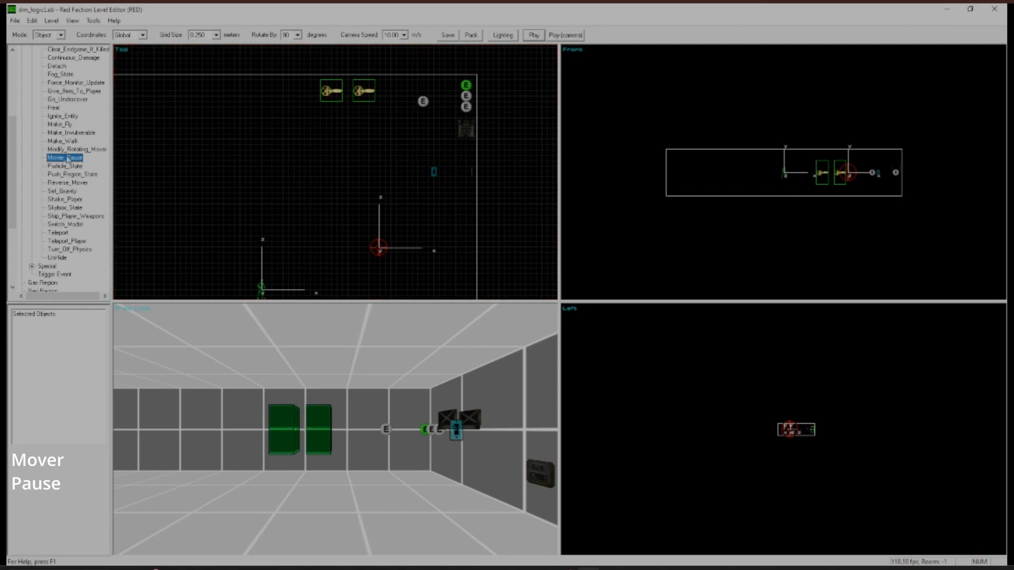
key("p")
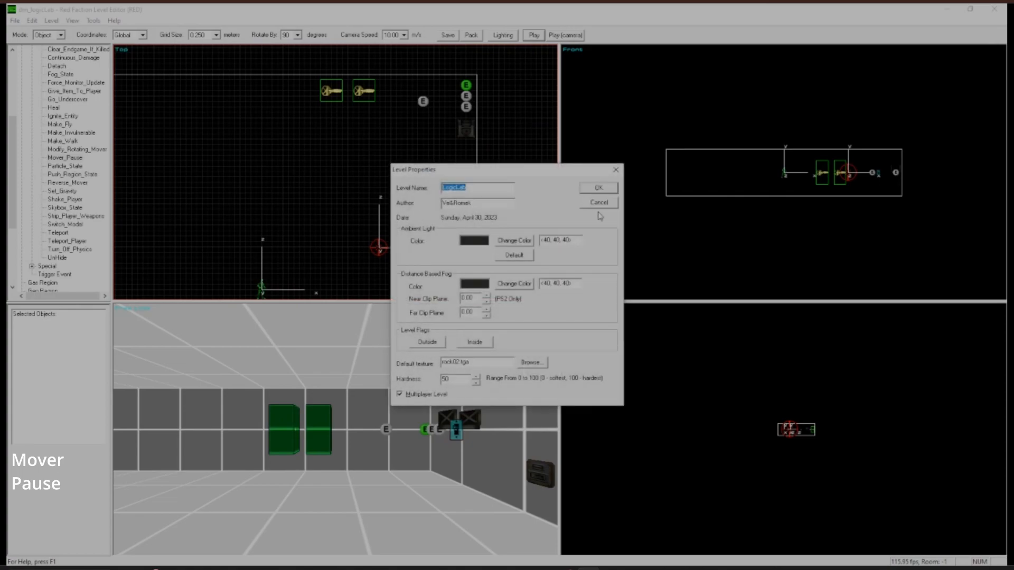
left_click(584, 205)
double_click(78, 158)
key("p")
left_click(560, 283)
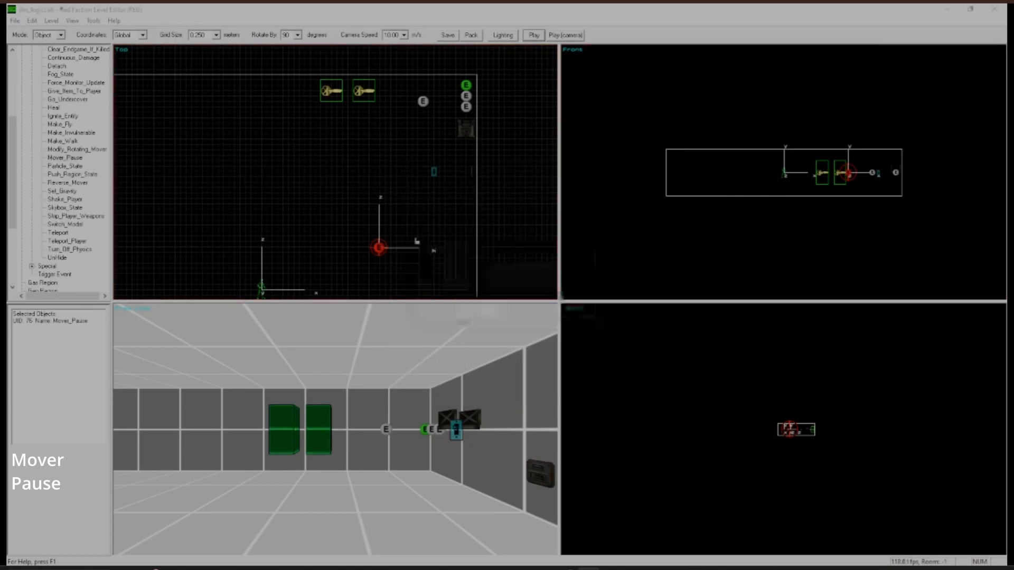
Step: Add a Particle_State event at the camera, look at its properties and close them
left_click_drag(74, 166, 254, 217)
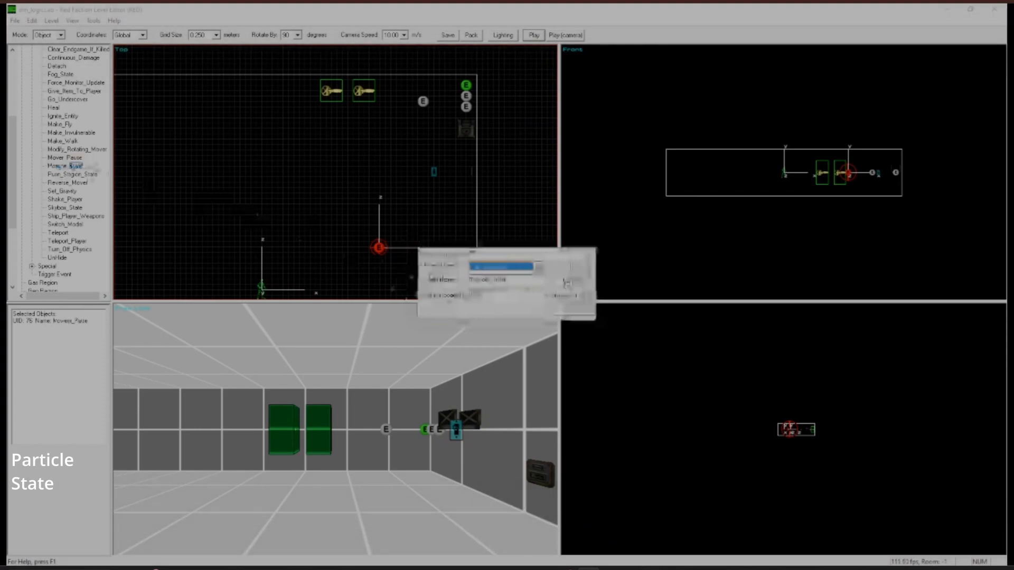
left_click(567, 282)
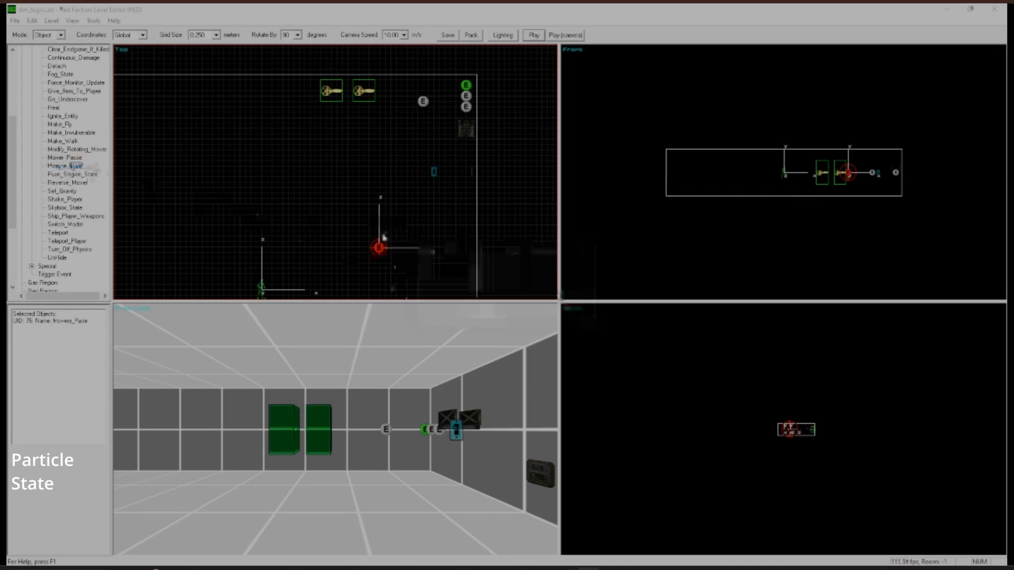
Step: Add a Push_Region_State event at the camera, look at its properties and close them
left_click(370, 261)
left_click(366, 240)
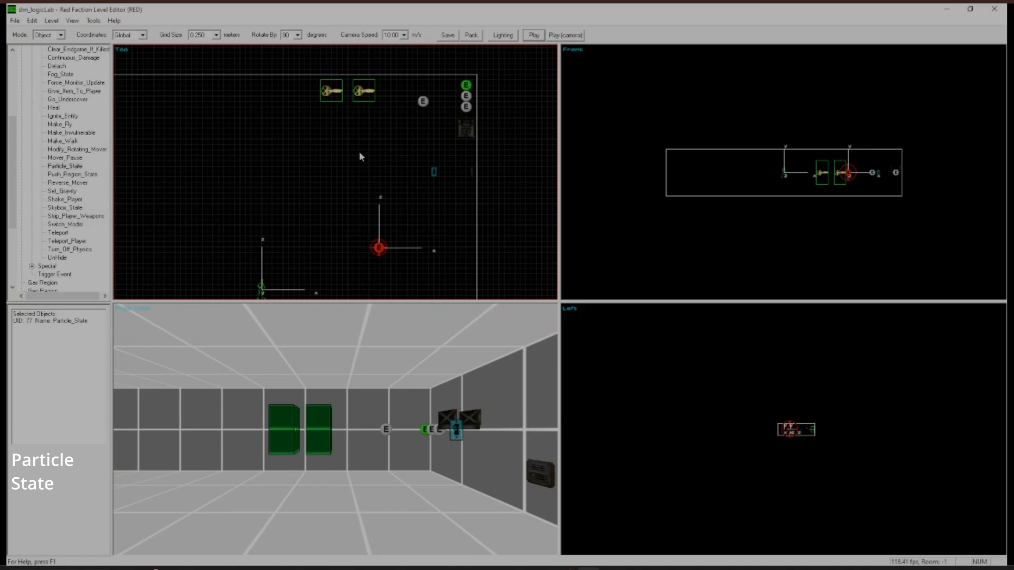
left_click(356, 220)
left_click(378, 247)
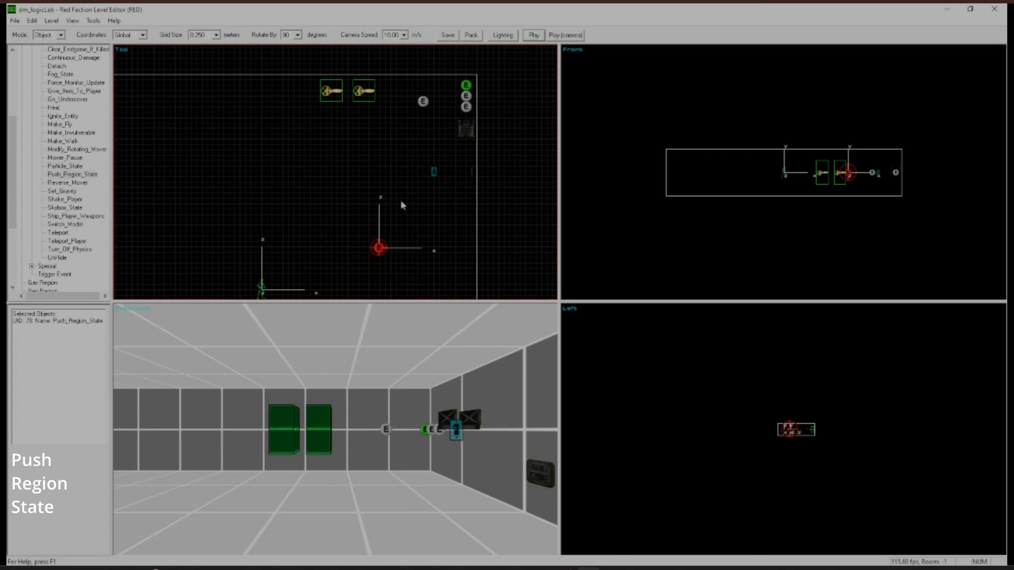
key("Return")
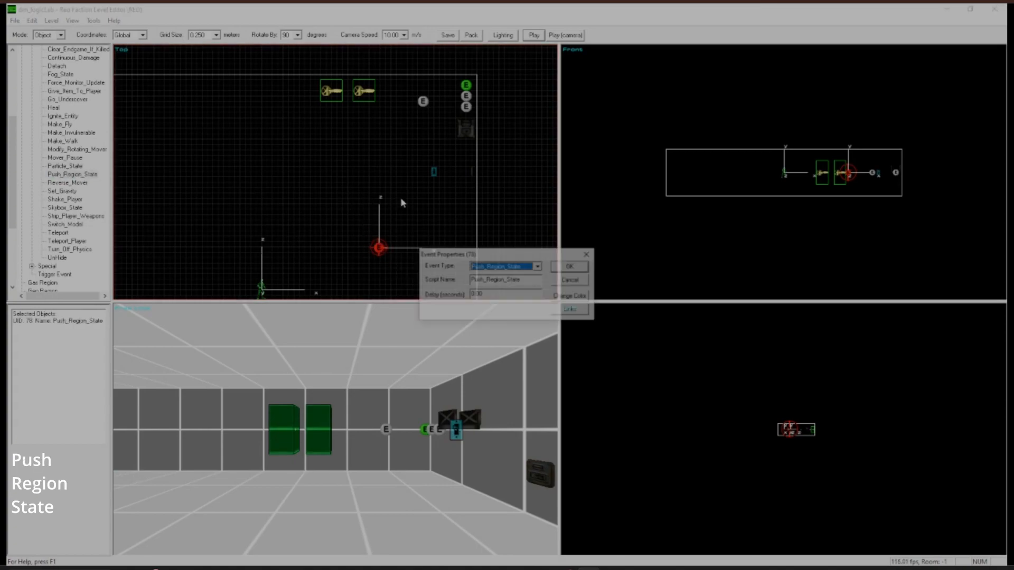
left_click(571, 280)
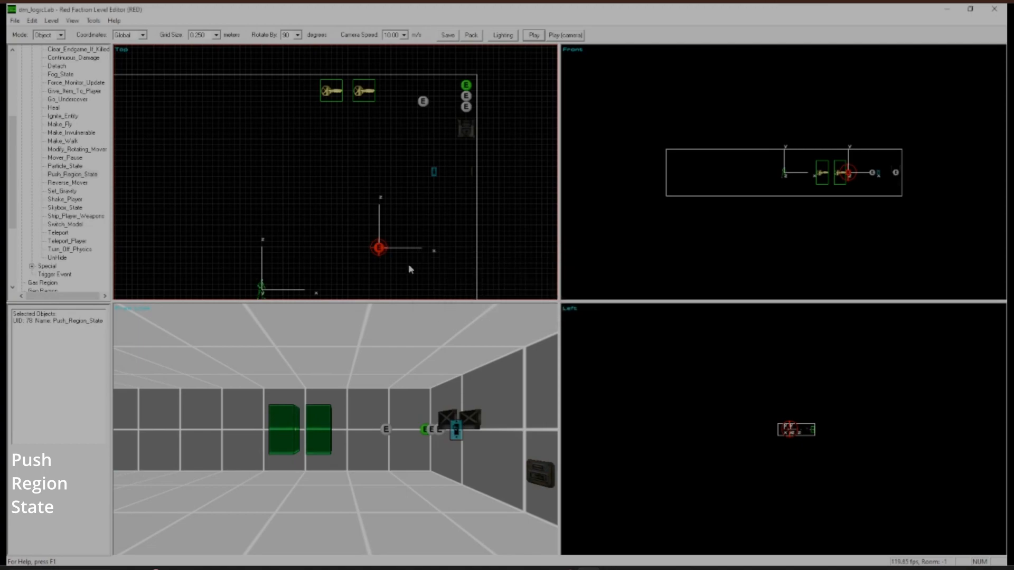
Step: Add a Reverse_Mover event at the camera, open its properties and examine the choices for If Moving
left_click(67, 183)
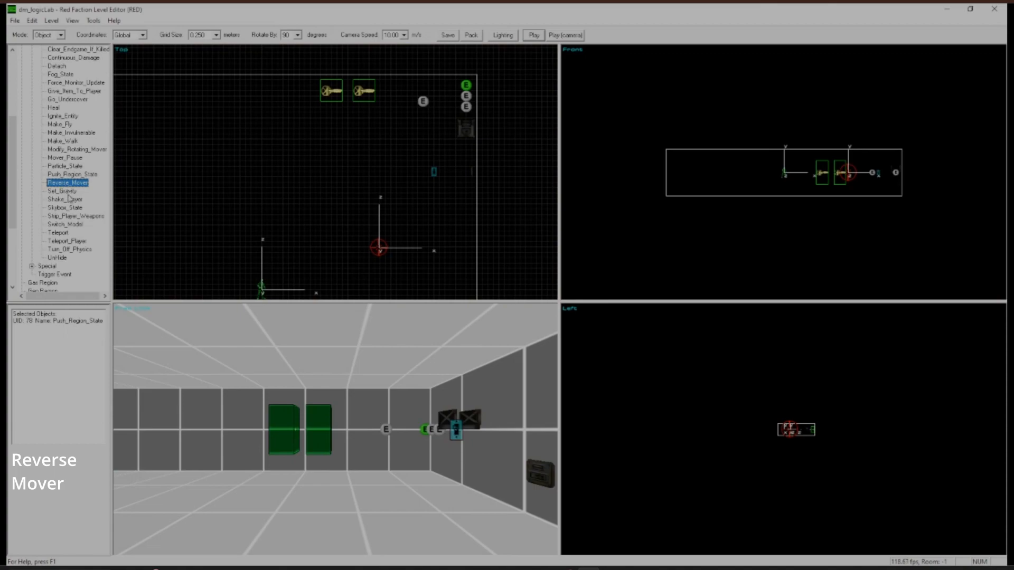
key("p")
left_click(598, 204)
double_click(54, 184)
key("p")
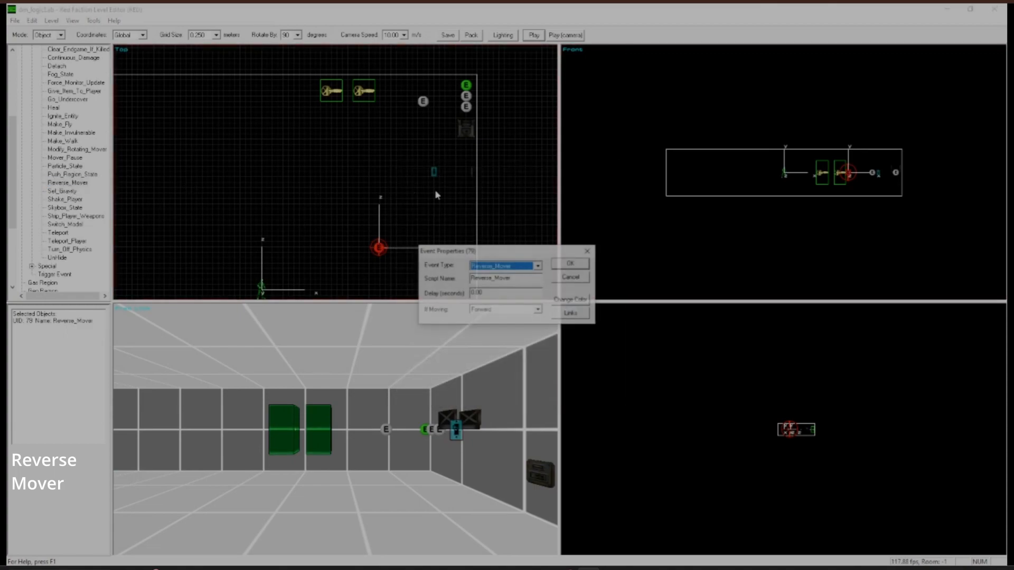
left_click(538, 310)
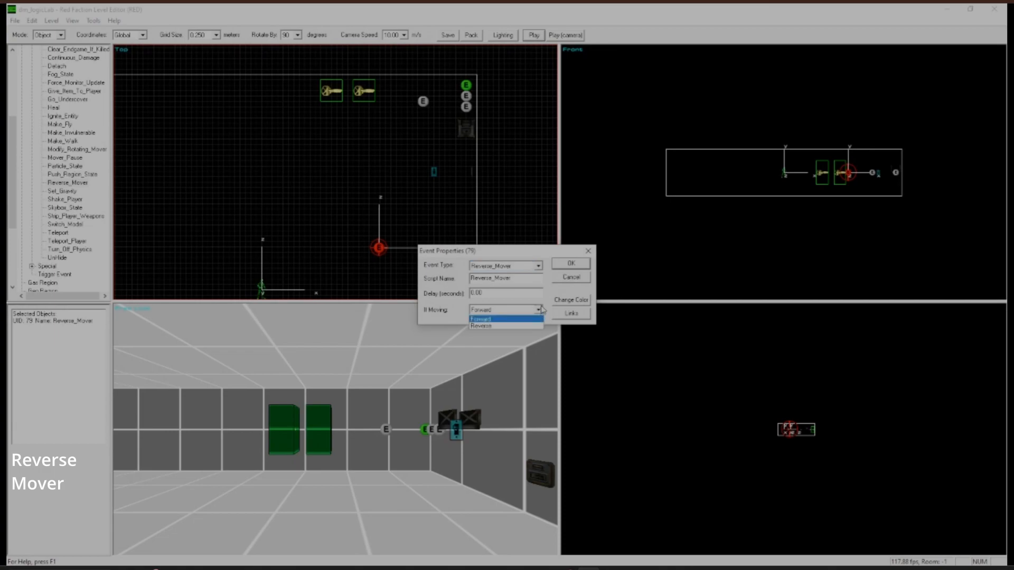
left_click(509, 312)
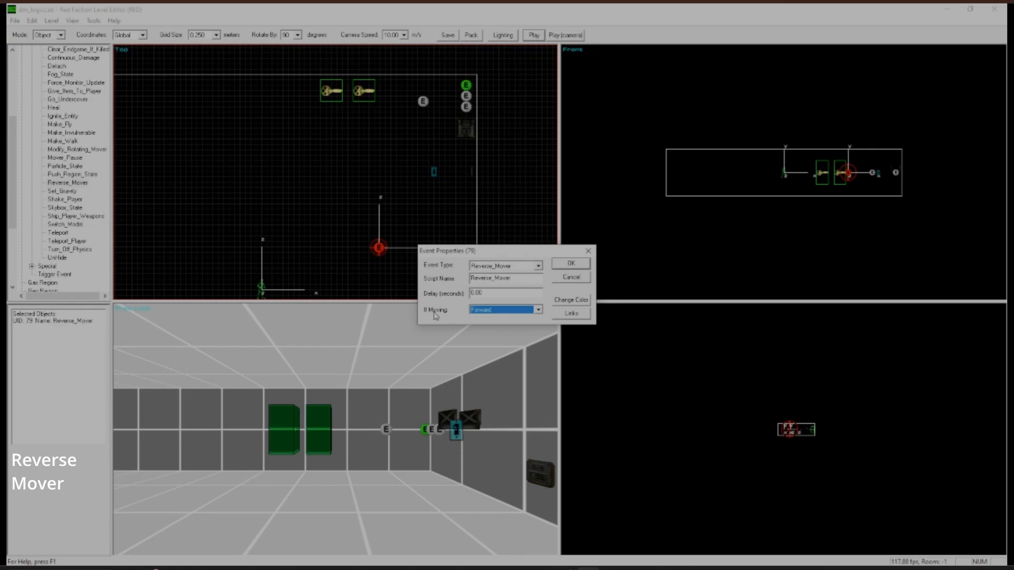
left_click(539, 312)
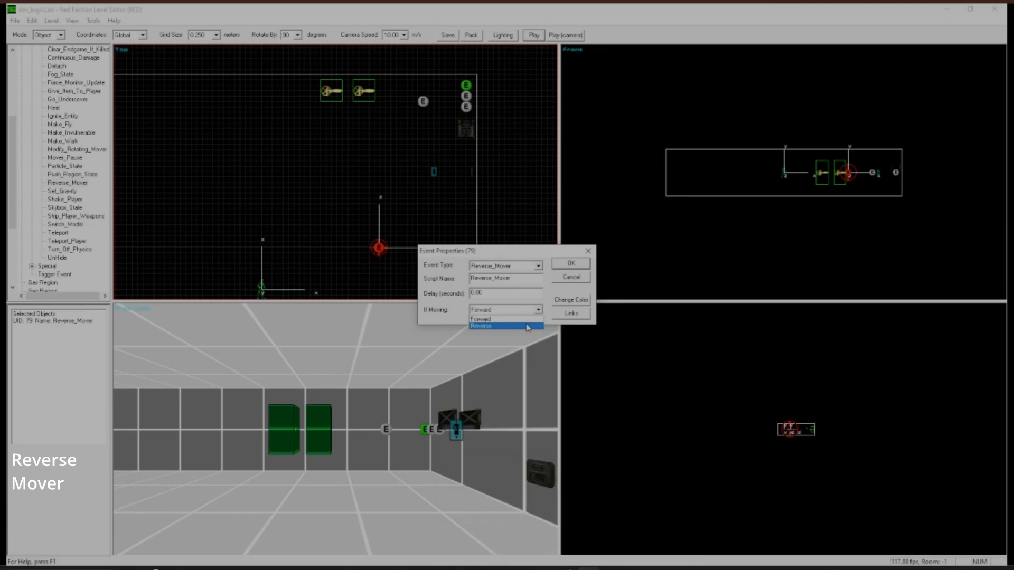
Step: Switch to the editor window with the untitled level, set it to Object mode and move it beside the event properties
left_click(266, 569)
left_click(508, 279)
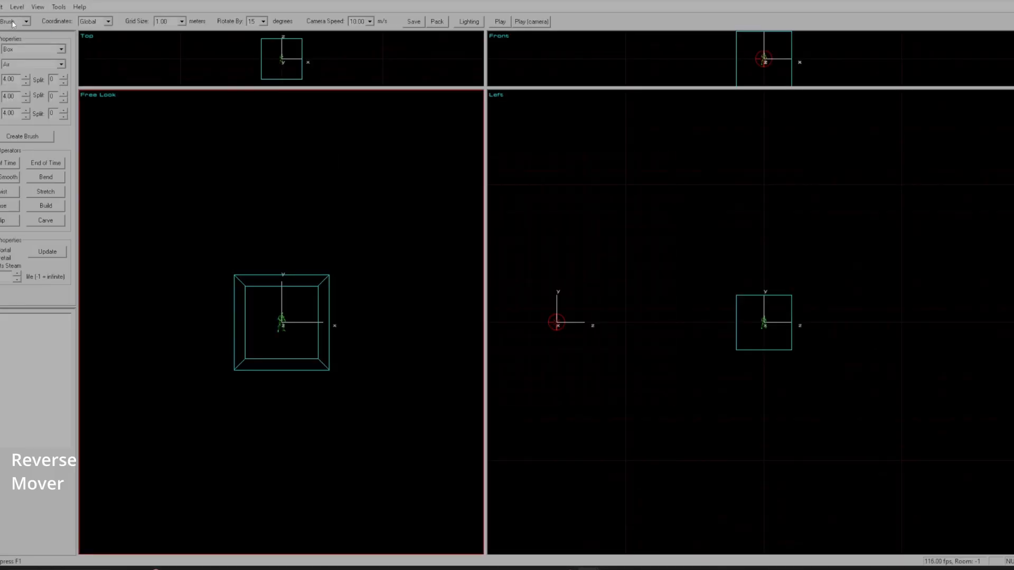
left_click(12, 21)
left_click(13, 59)
left_click_drag(149, 0, 777, 68)
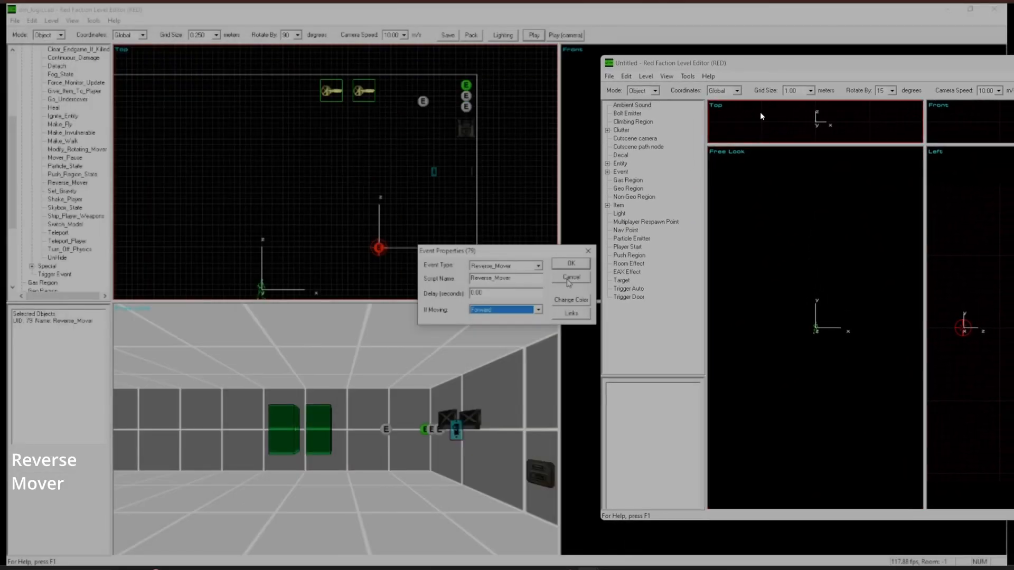
Step: Add a Reverse_Mover event in the untitled level to compare If Moving options, then choose Reverse for the original level's event and close its properties
left_click(607, 172)
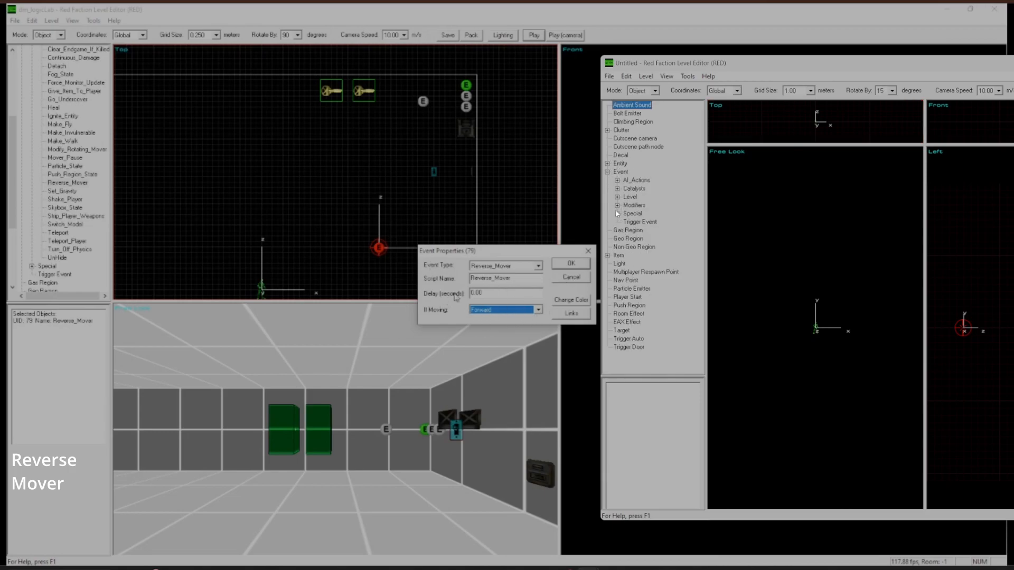
left_click(487, 311)
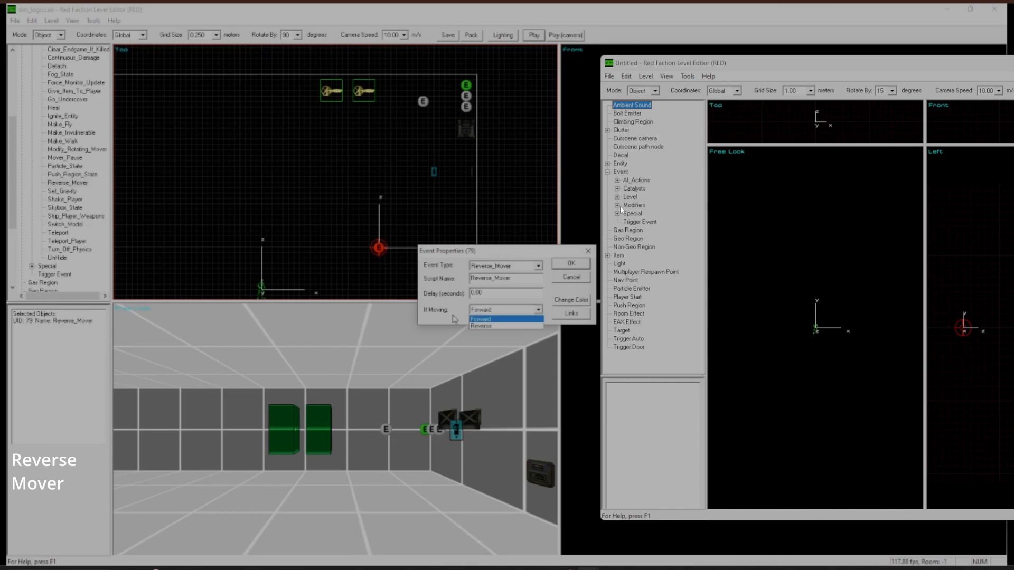
left_click(488, 319)
left_click(617, 205)
left_click(667, 281)
right_click(749, 276)
left_click(772, 378)
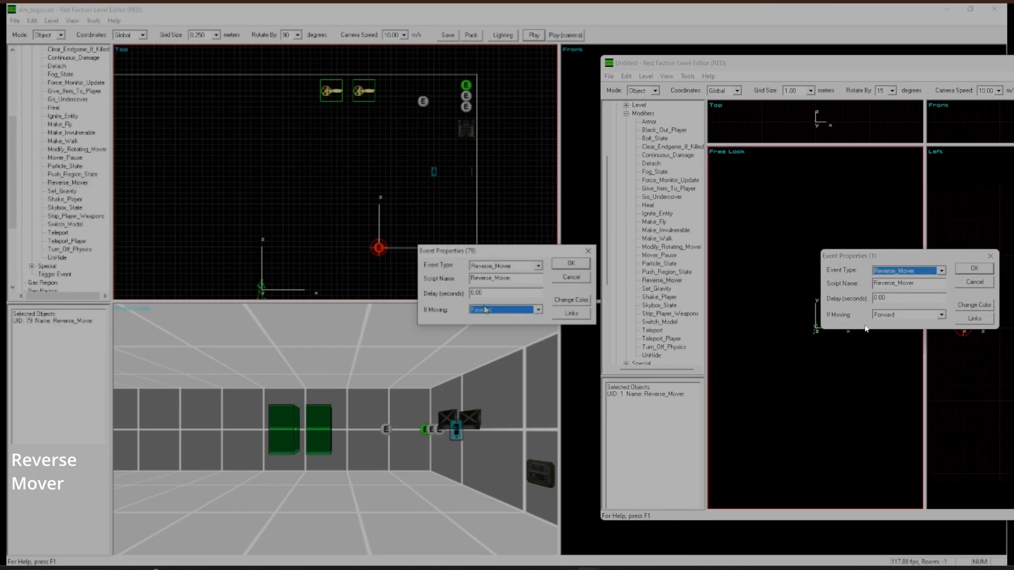
left_click(941, 315)
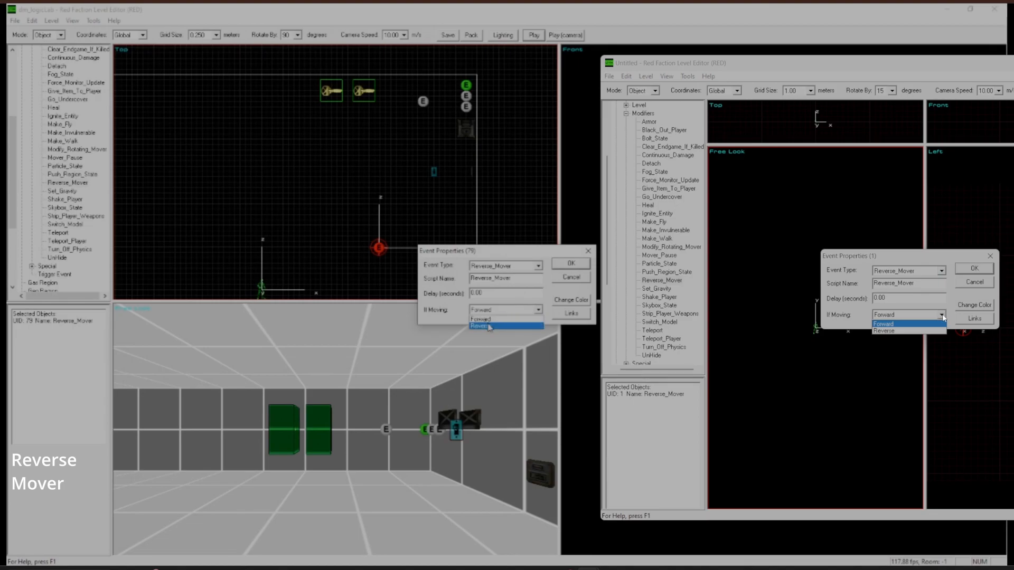
left_click(489, 327)
key("Return")
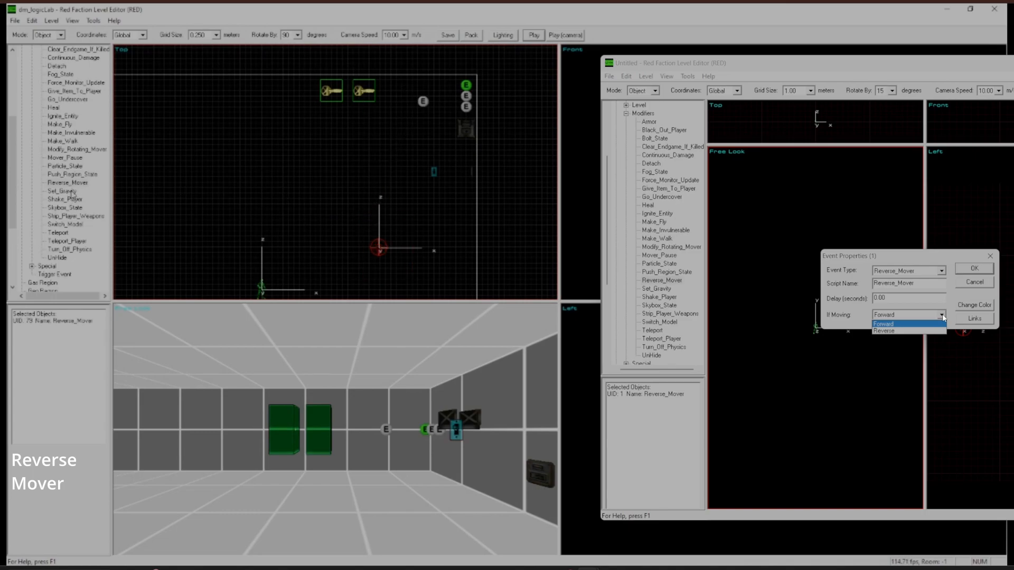
Step: Add a Set_Gravity event at the camera in the original level and set its gravity to 80
left_click_drag(68, 194, 372, 227)
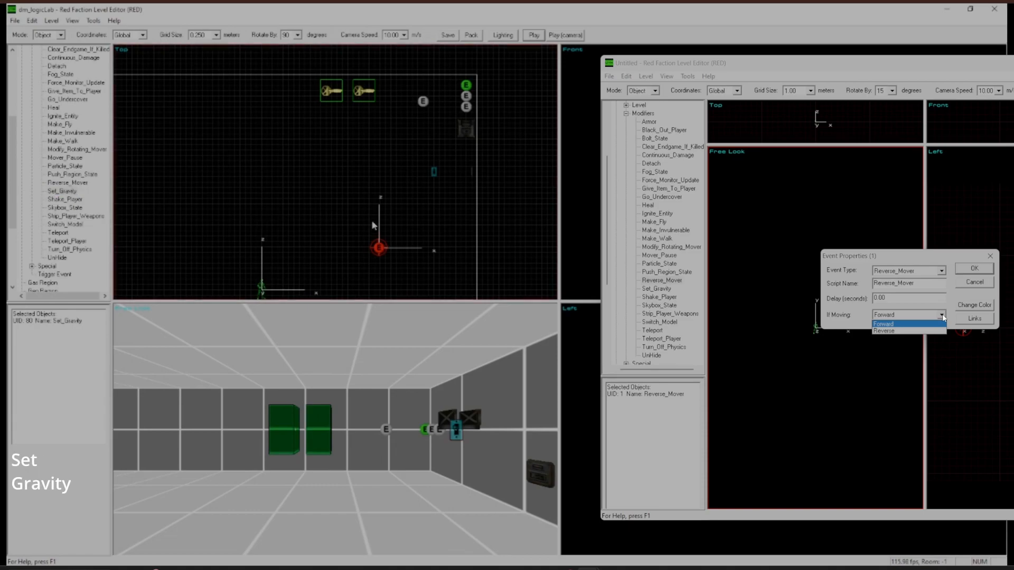
key("Return")
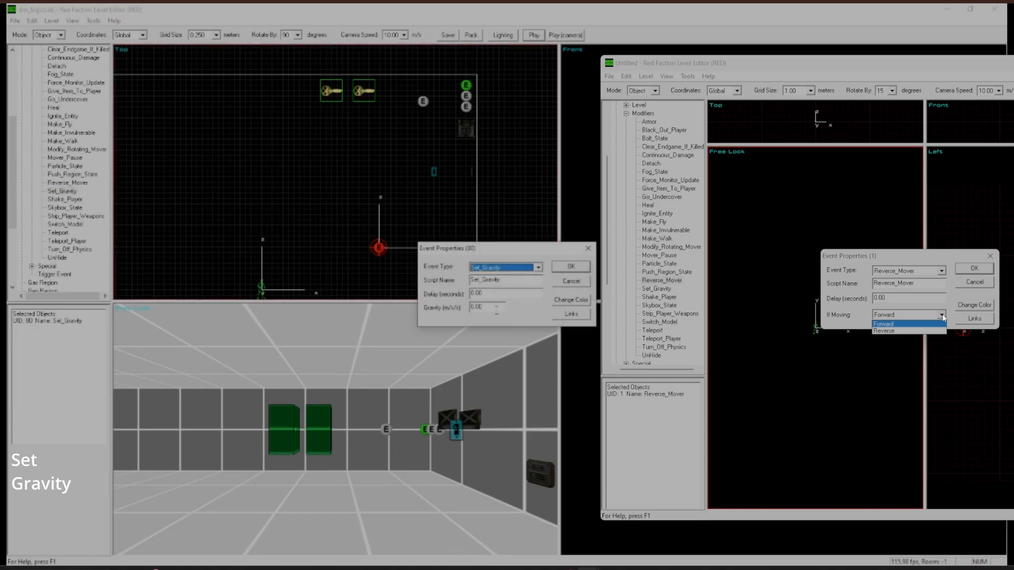
double_click(496, 311)
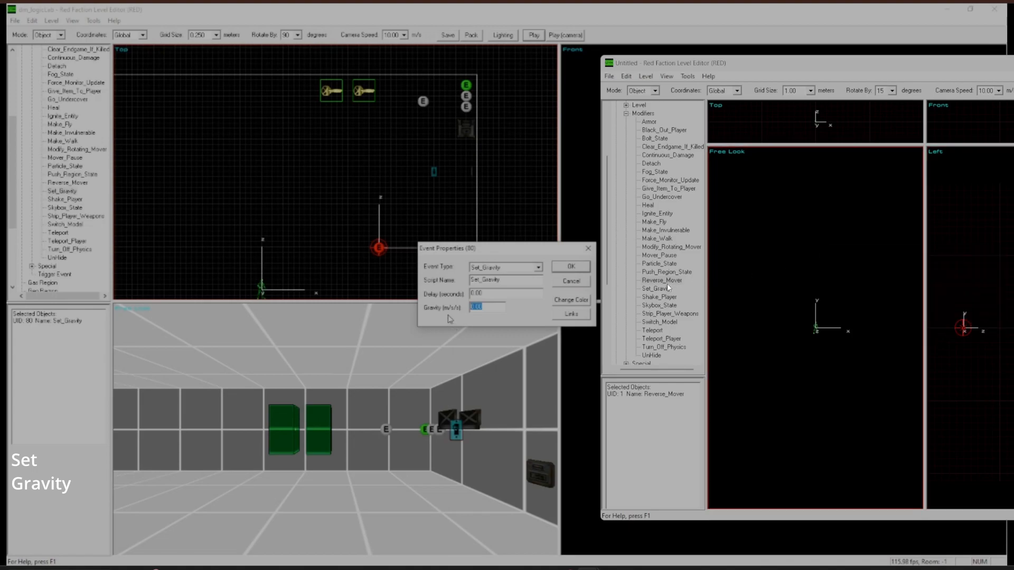
type("88")
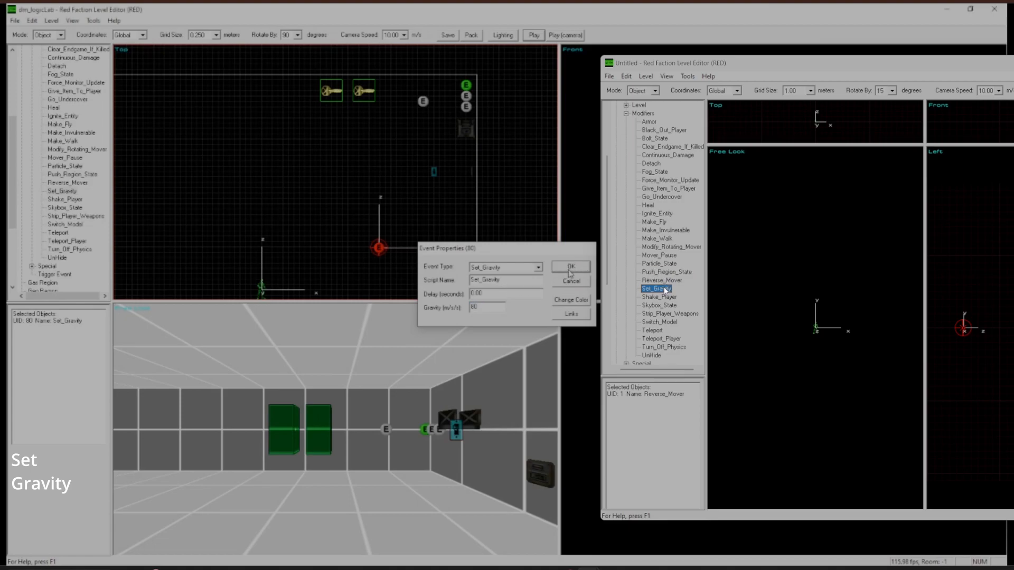
left_click(571, 266)
Step: Duplicate the Delay event near the wall corner and place the copy beside the green event
left_click(414, 157)
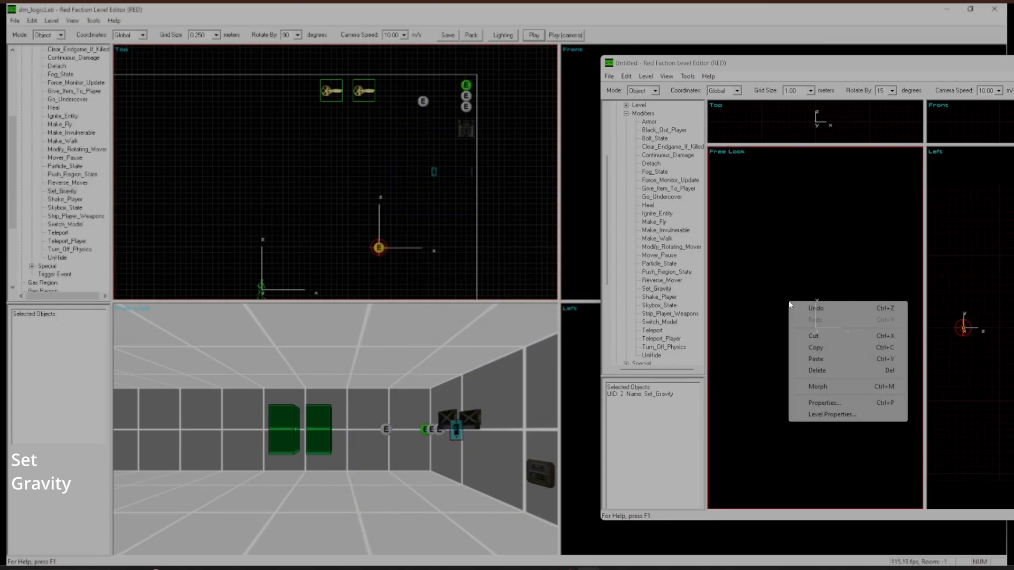
left_click(423, 101)
left_click(466, 96)
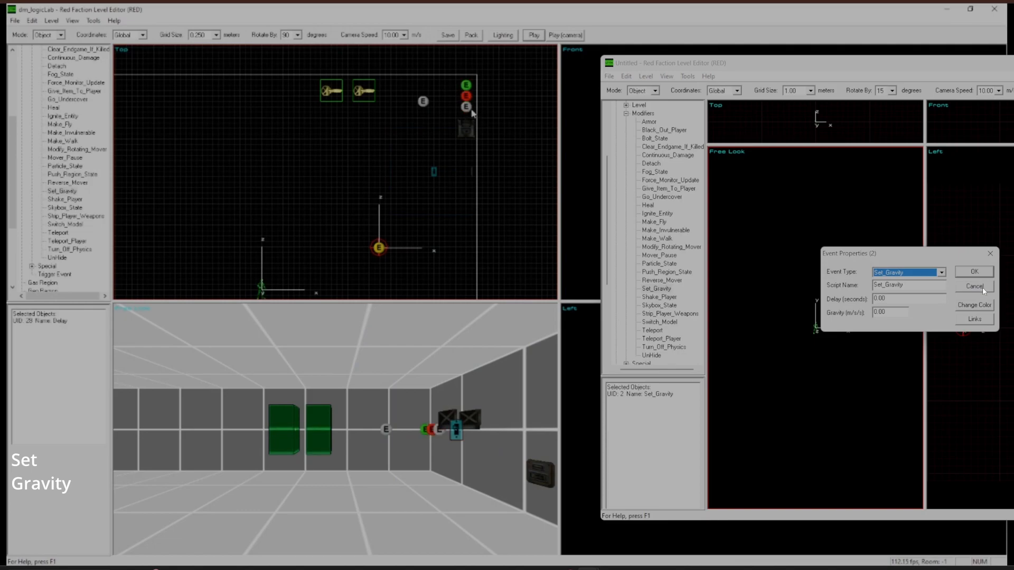
key("ctrl+v")
mouse_move(477, 131)
left_mouse_down()
mouse_move(460, 126)
mouse_move(466, 120)
left_mouse_up()
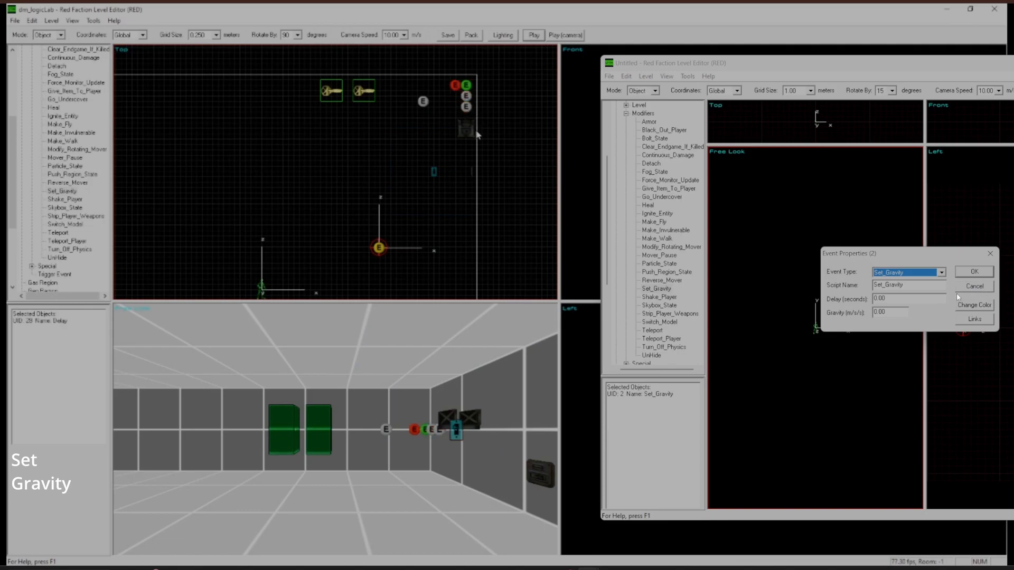
Step: Change the copied Delay event's type to When_Dead and confirm
key("p")
left_click(537, 267)
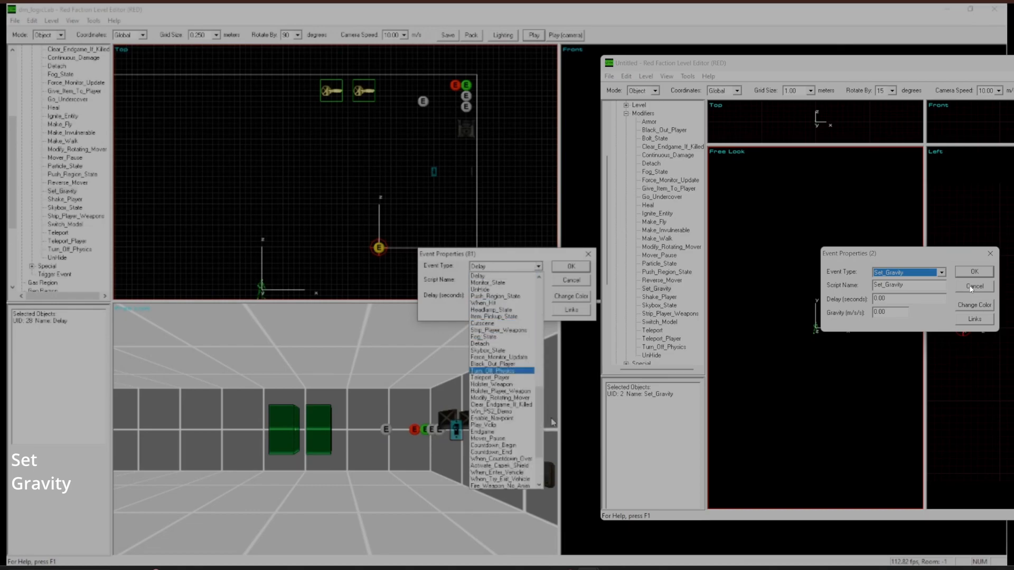
left_click_drag(545, 404, 544, 358)
left_click(515, 364)
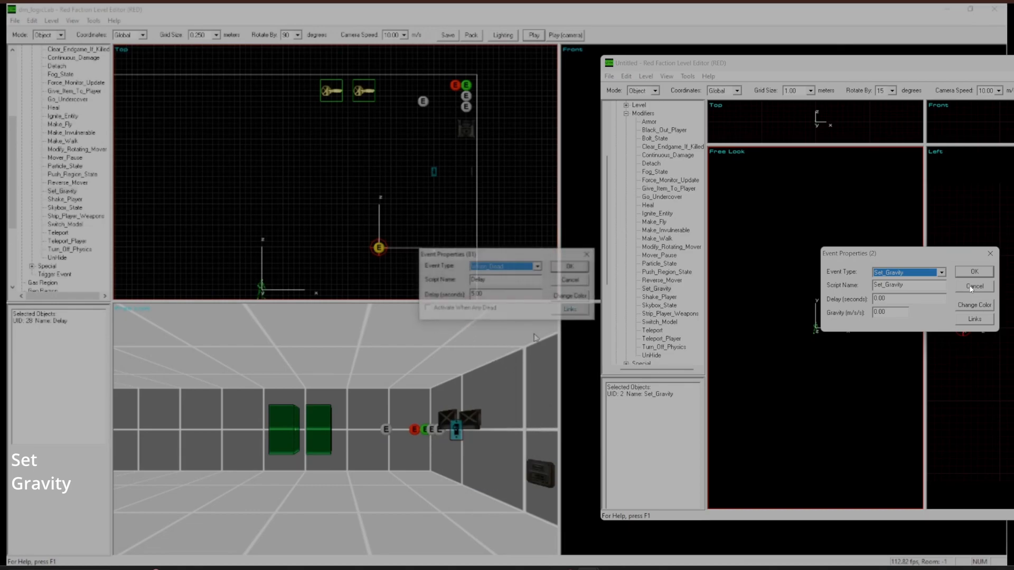
left_click(563, 267)
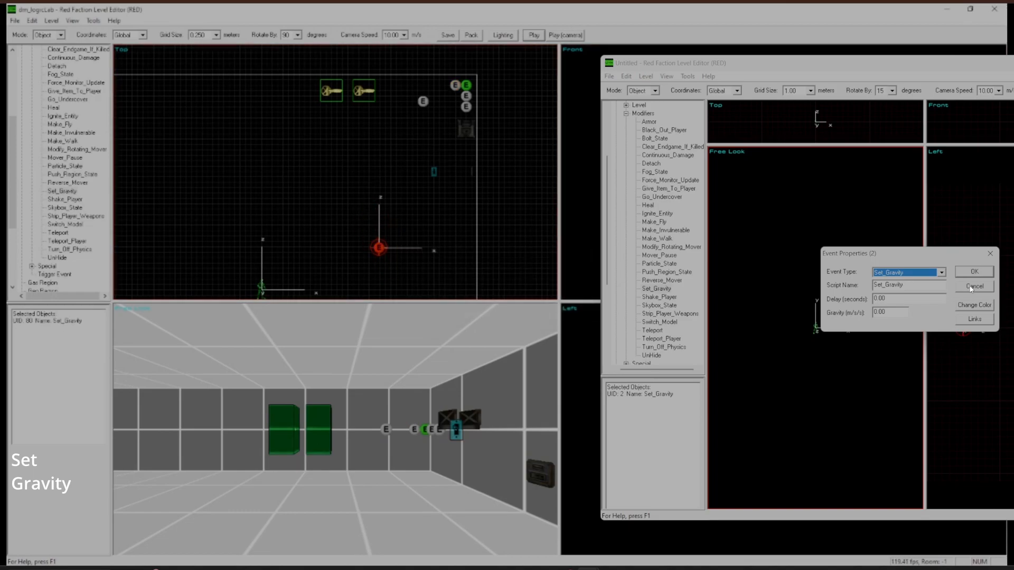
Step: Link the When_Dead event to the Set_Gravity event at the camera and clear the selection
left_click(380, 249, "ctrl")
key("k")
left_click(439, 241)
Step: Pack the level, move the untitled level's editor window out of the way and launch the level in the game
left_click(478, 38)
left_click(565, 35)
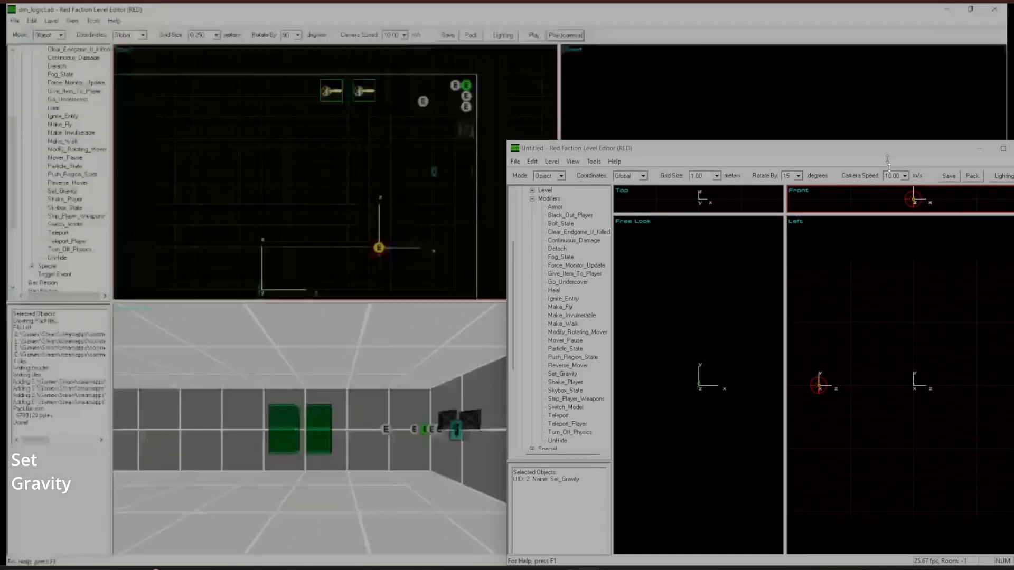
left_click_drag(673, 152, 761, 60)
left_click(596, 541)
left_click(534, 35)
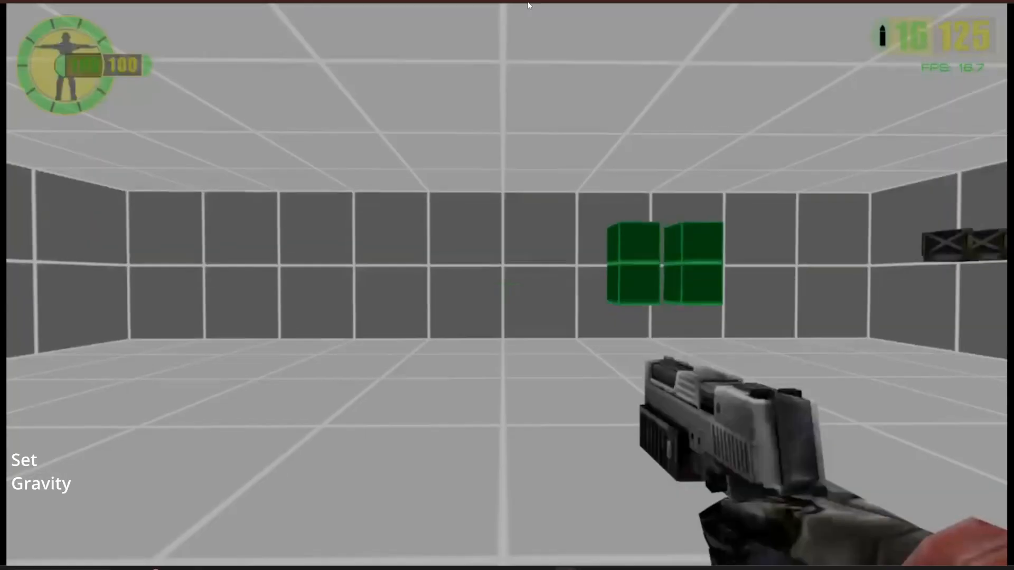
Step: Walk around the room in the game to test the gravity event, and return to the editor
key("a")
key("w")
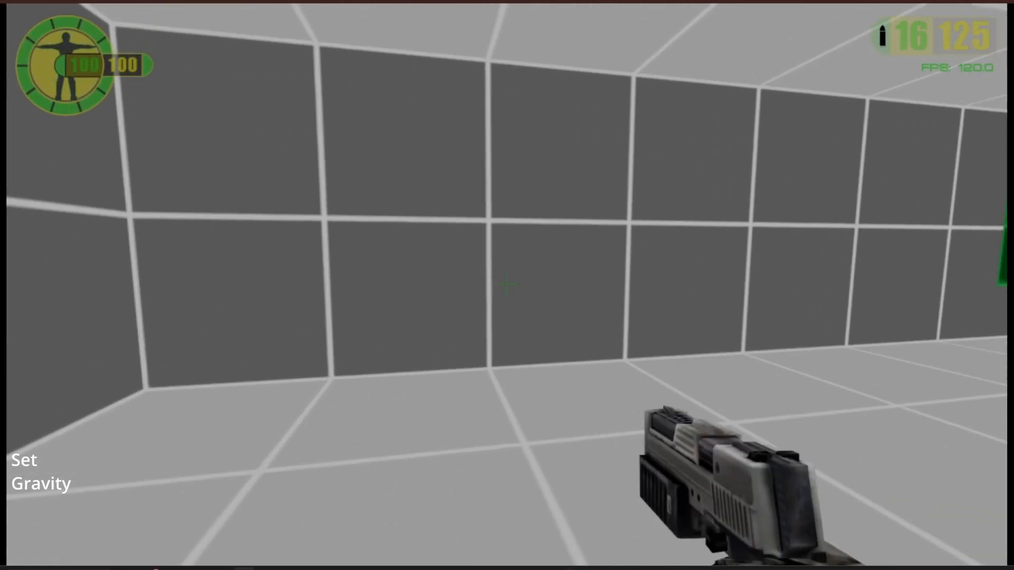
key("w")
key("grave")
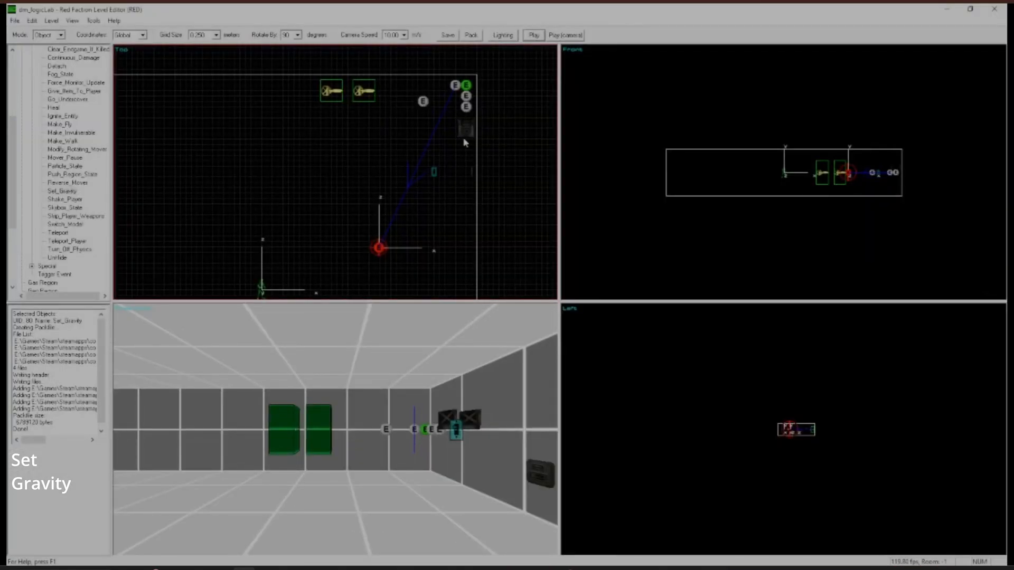
Step: Check the properties of the When_Dead event in the wall corner and close them without changes
left_click(455, 85)
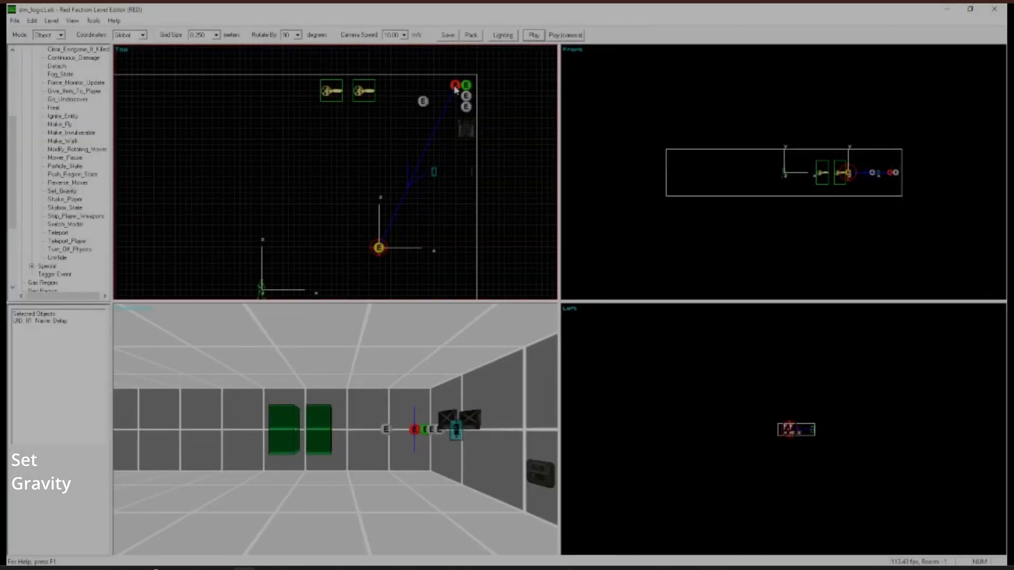
key("Return")
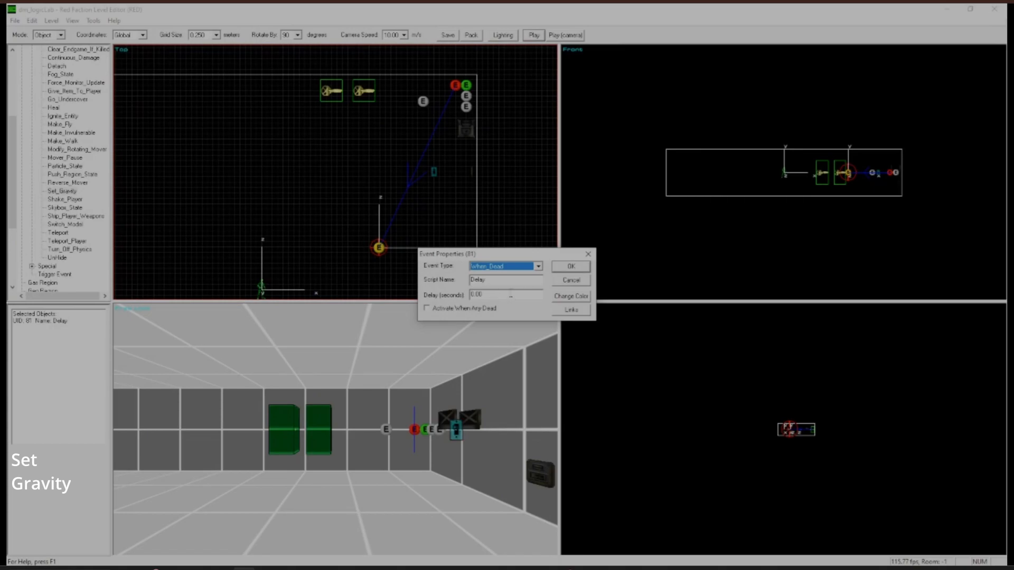
left_click(580, 280)
Step: Play the level again, move through the room to retest the gravity, and go back to the editor
key("Return")
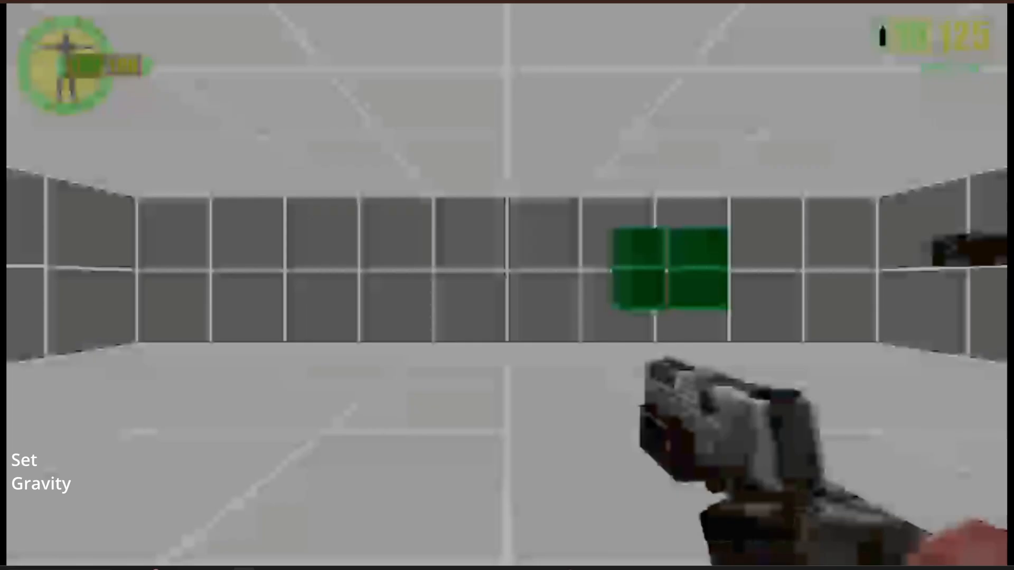
key("w")
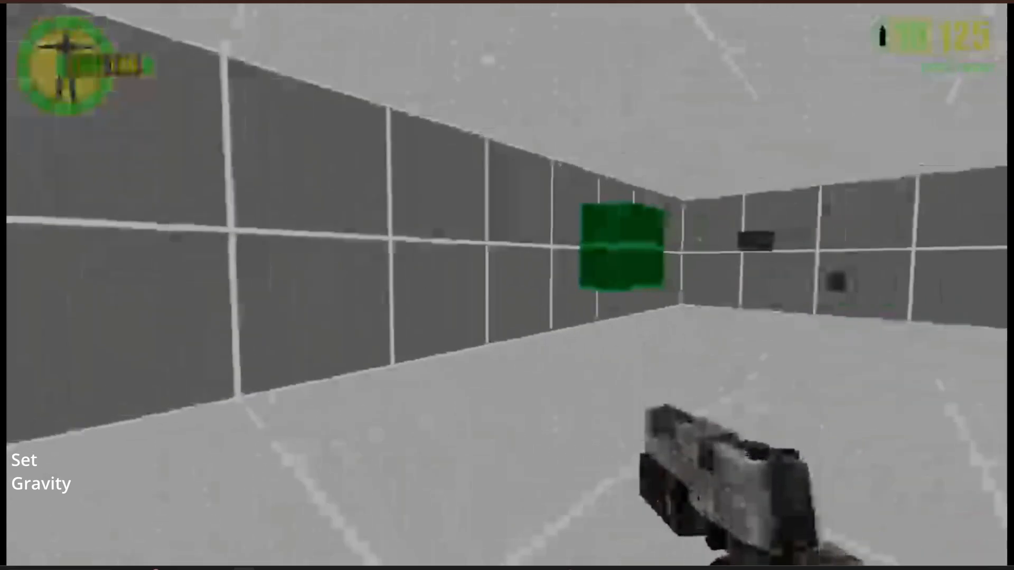
key("w")
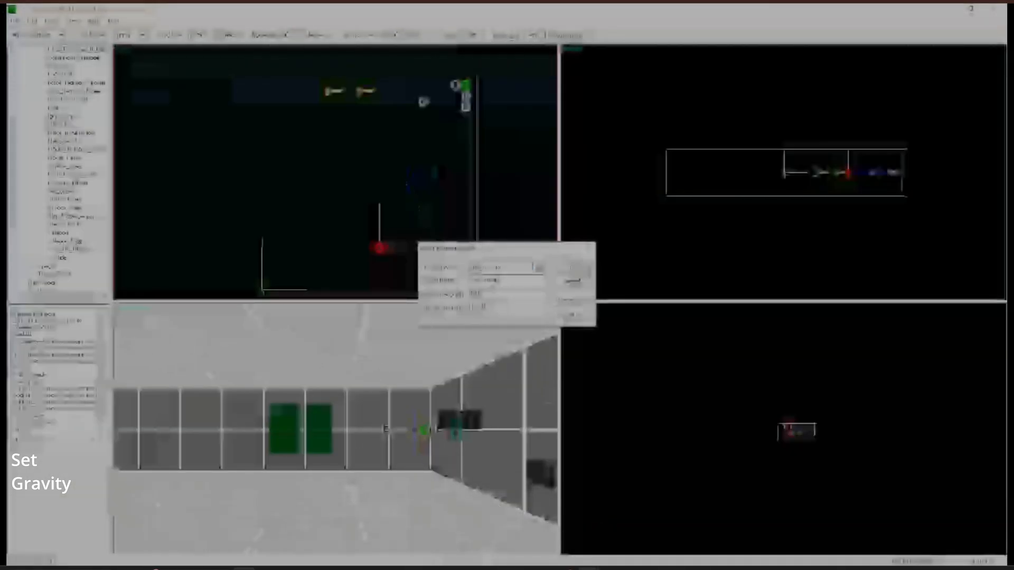
Step: Switch to the untitled level's editor window, pick the Set_Gravity event, and browse the modifier events in the dm_logicLab list
left_click(588, 568)
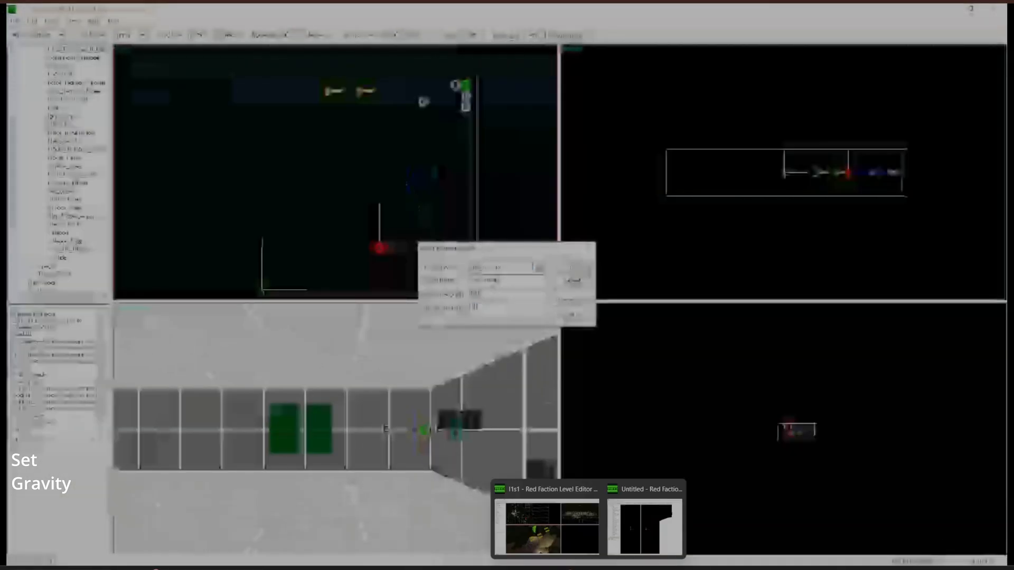
left_click(643, 525)
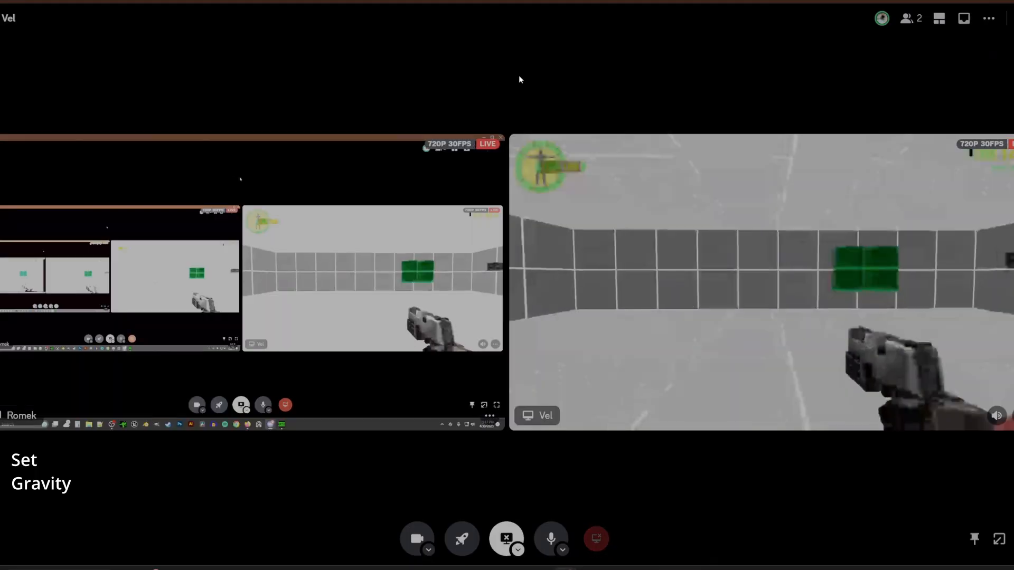
left_click(715, 199)
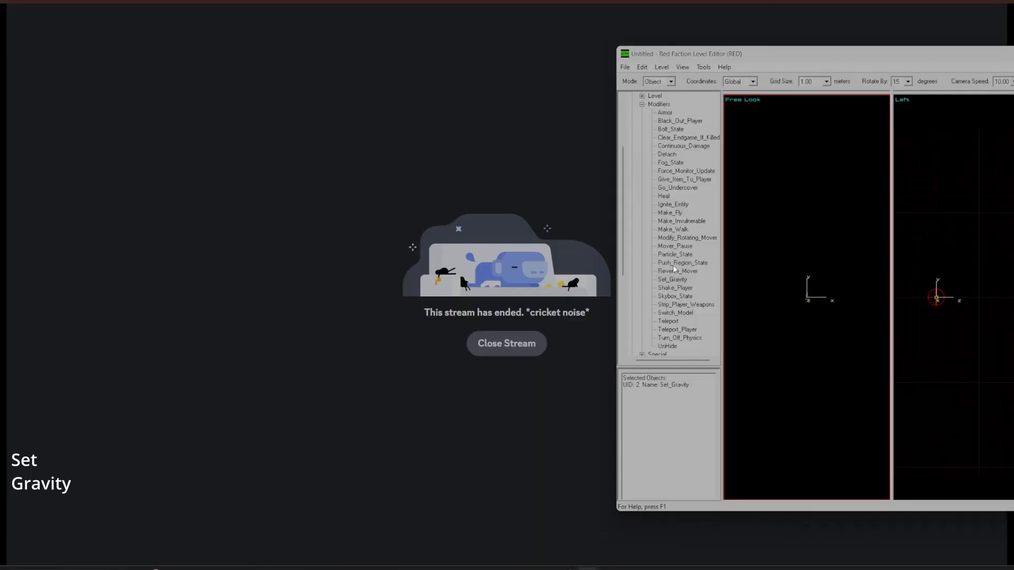
left_click(686, 289)
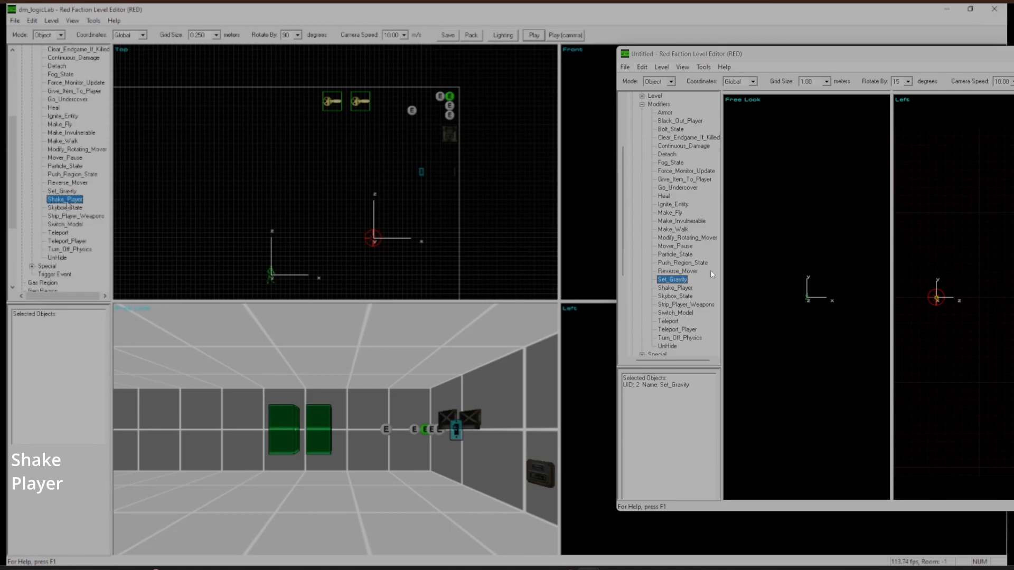
scroll(660, 270, "up", 4)
scroll(682, 246, "down", 3)
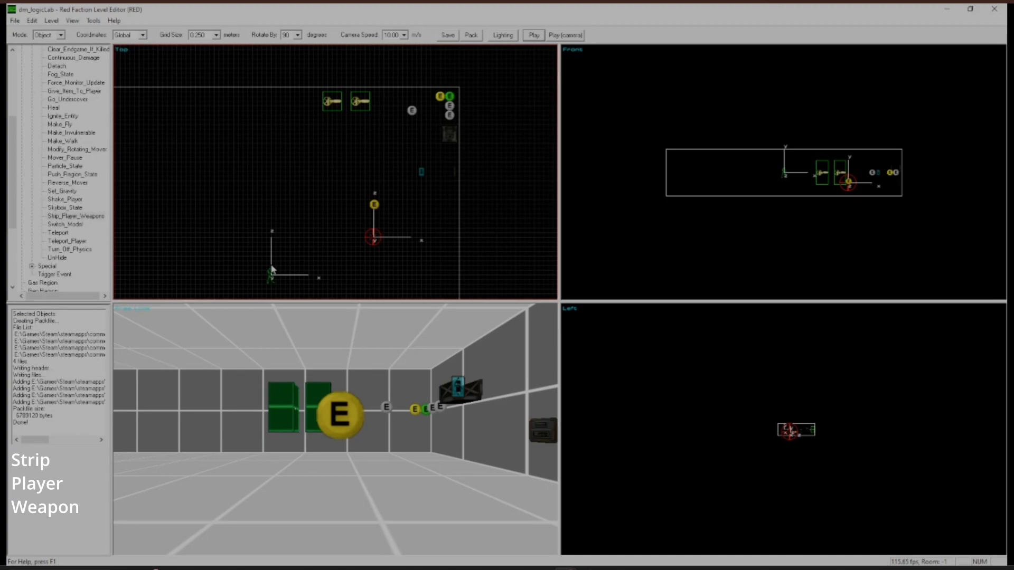
Step: Select the Strip_Player_Weapons event to show its link, pack the level and launch it in the game
left_click(374, 205)
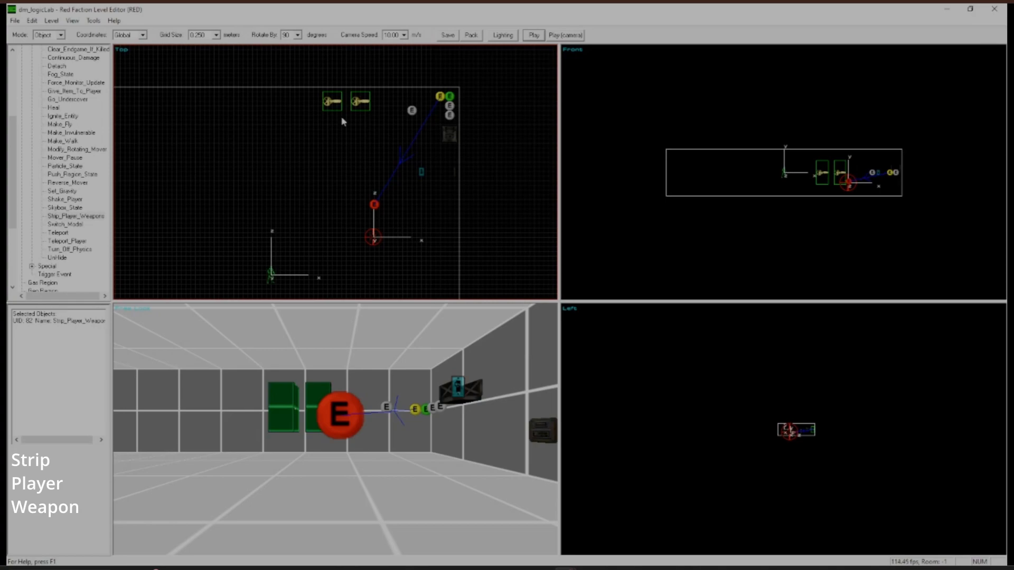
left_click(474, 36)
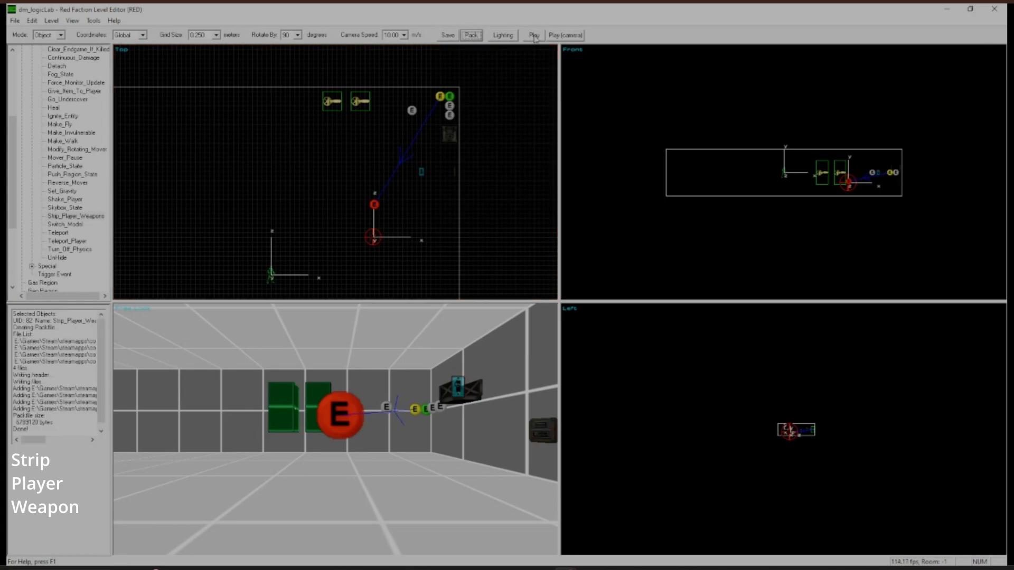
left_click(534, 35)
Step: Walk around the room in single player to test the weapon stripping, and quit the current game
key("w")
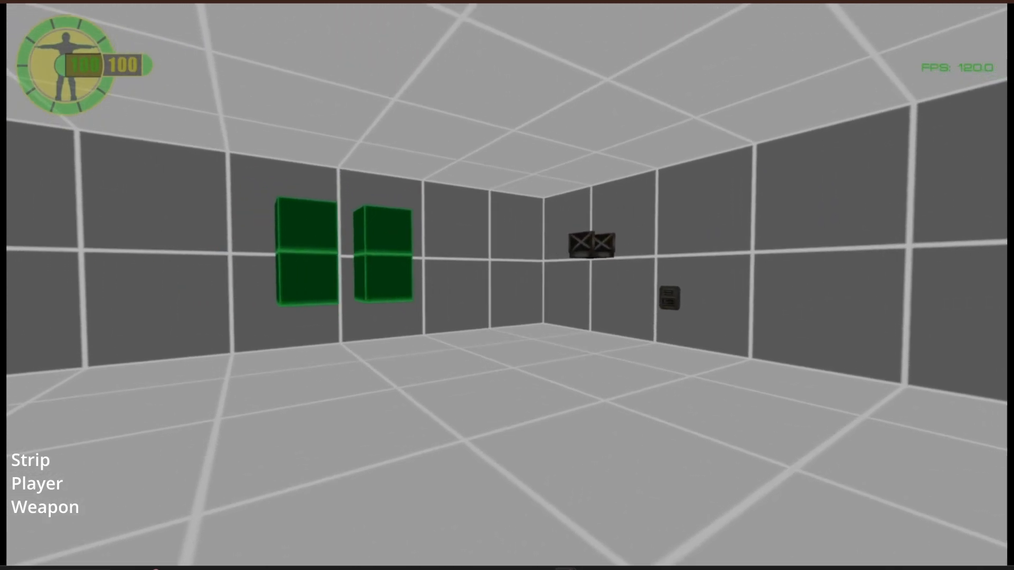
key("s")
key("a")
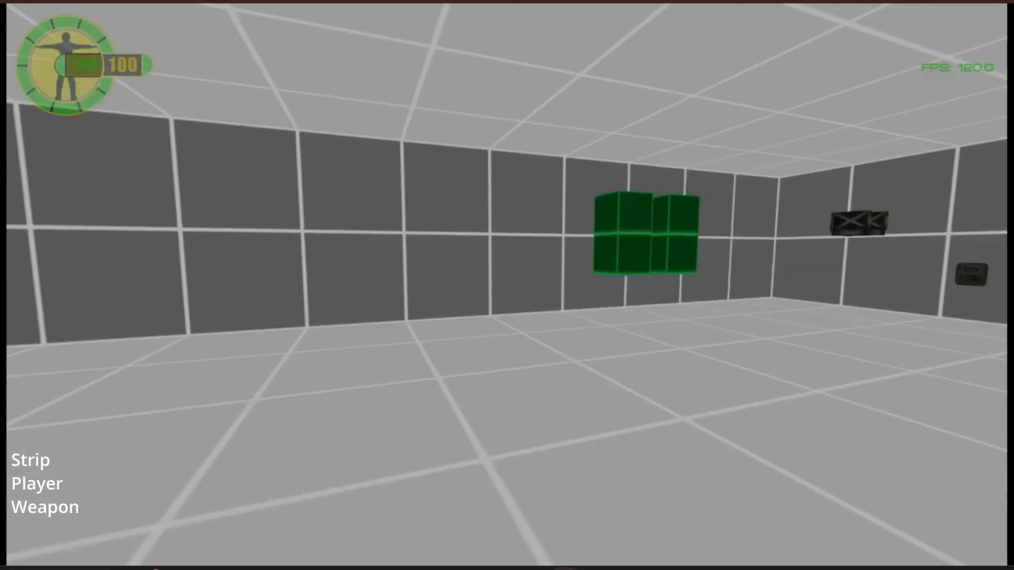
key("Escape")
left_click(267, 408)
left_click(464, 317)
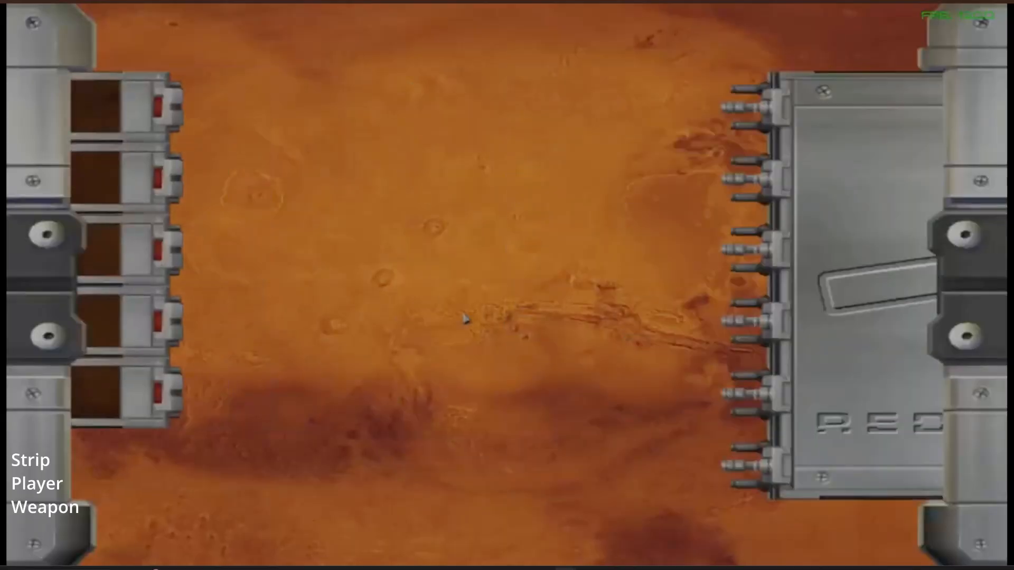
Step: Create a DM multiplayer game with dmlogicLab in the map list and start it
left_click(215, 252)
left_click(226, 261)
left_click_drag(883, 335, 883, 425)
left_click(670, 408)
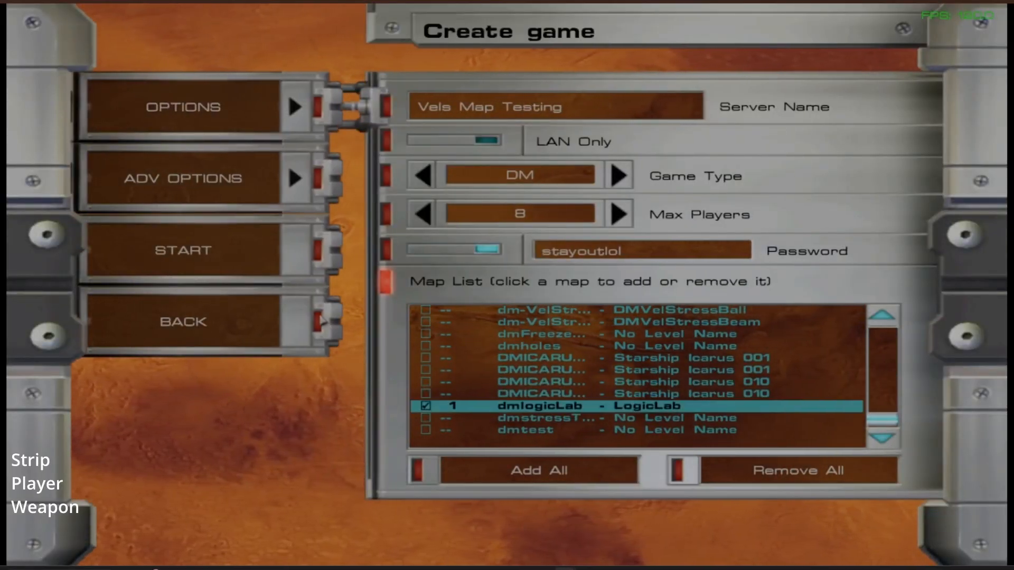
left_click(240, 255)
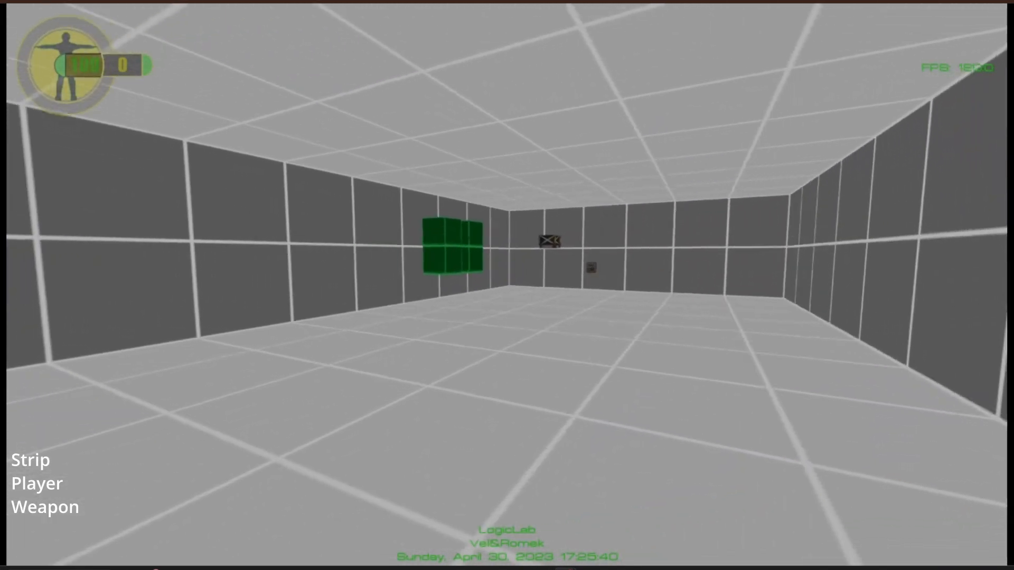
Step: Walk toward the green blocks in the multiplayer game, return to the editor and deselect the event
key("w")
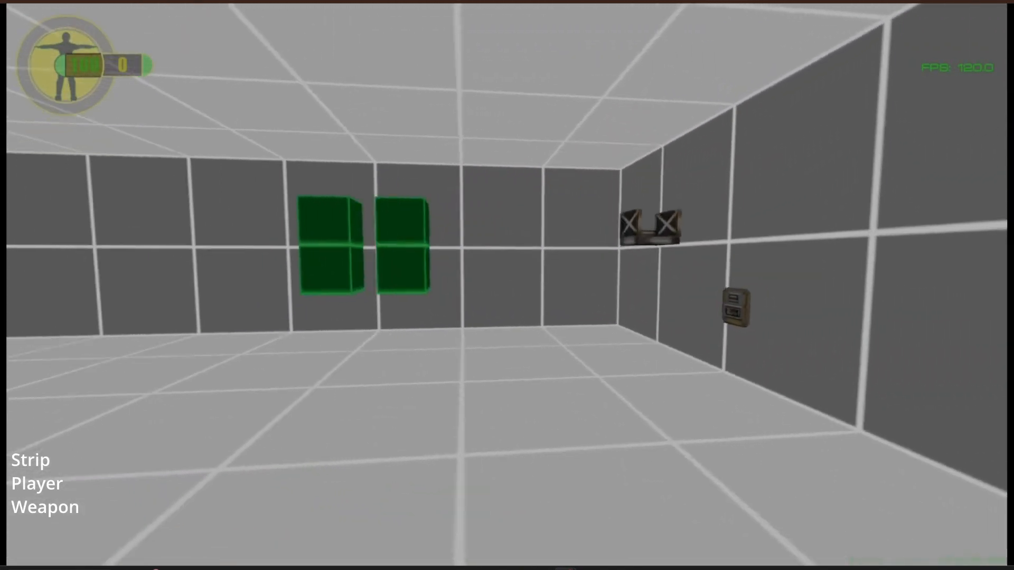
key("w")
key("grave")
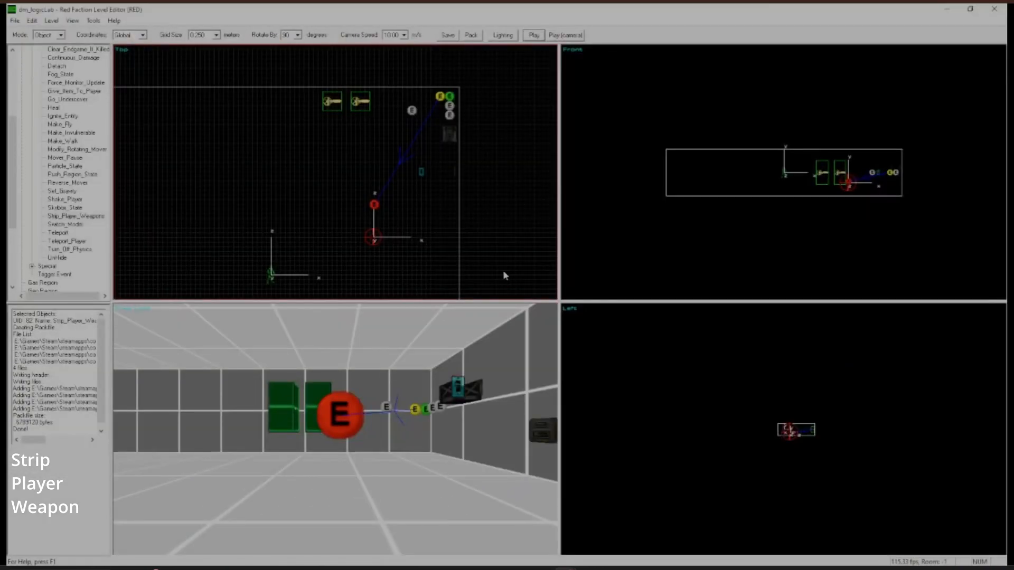
left_click(427, 470)
Step: Collapse the event categories, expand the Item category and add a Handgun item to the level
scroll(47, 214, "up", 5)
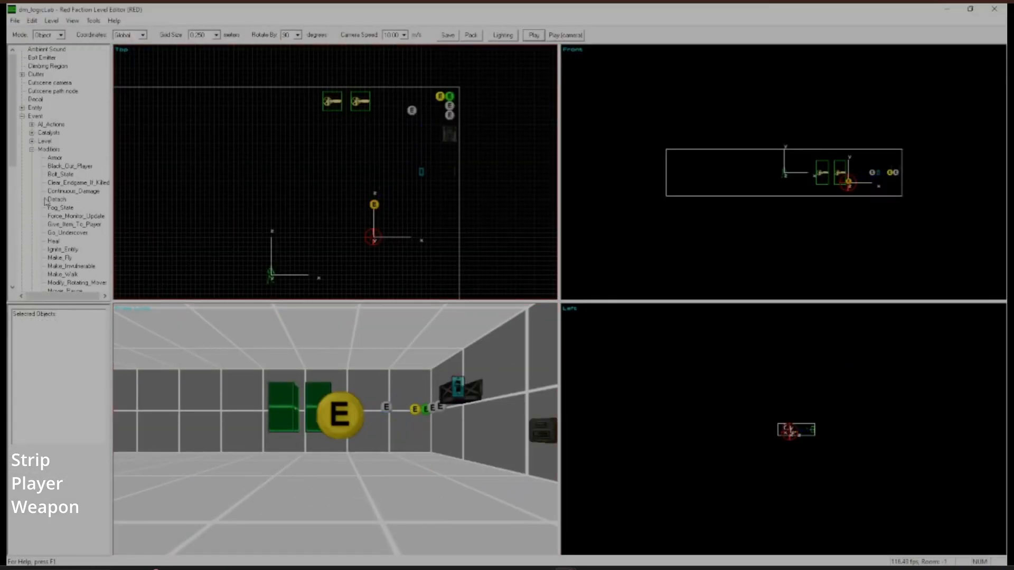
left_click(32, 150)
left_click(21, 116)
left_click(21, 149)
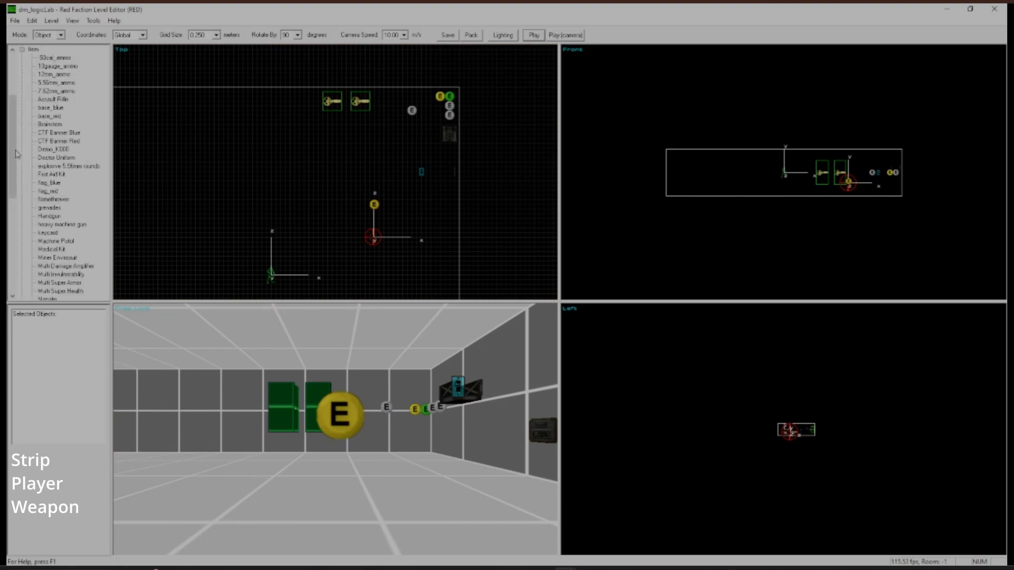
scroll(52, 185, "down", 2)
left_click(49, 167)
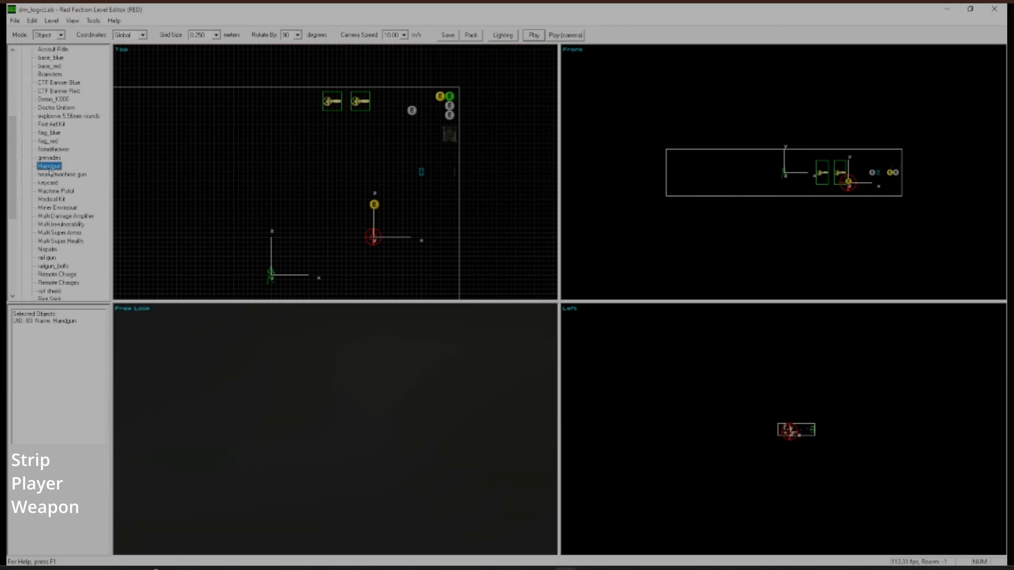
Step: Move the handgun across the room to the player start
key("z")
key("Left")
key("Left")
key("Left")
key("Left")
key("Left")
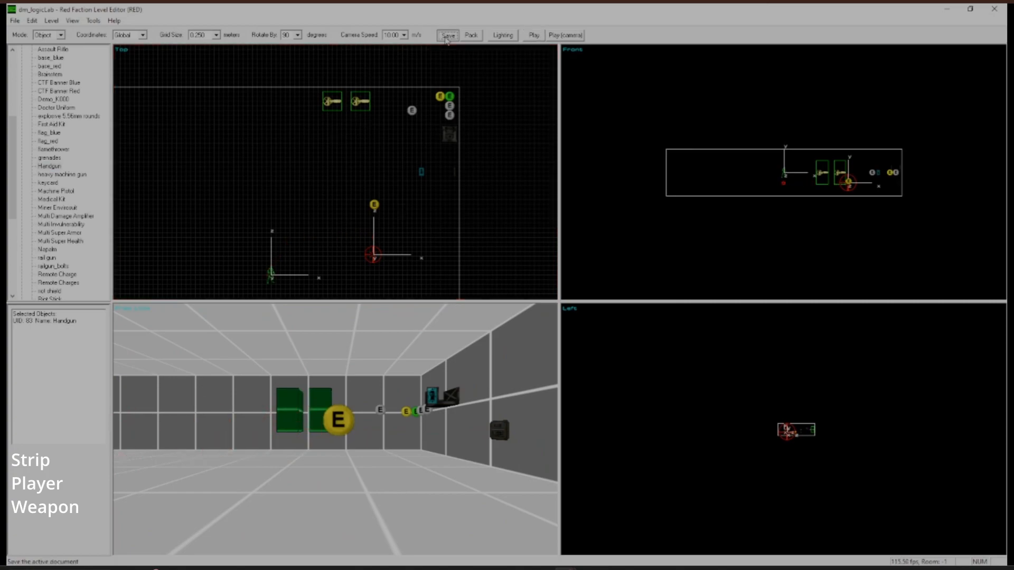
Step: Pack the level, play it in single player and fire the 12mm pistol twice while moving through the room
left_click(472, 36)
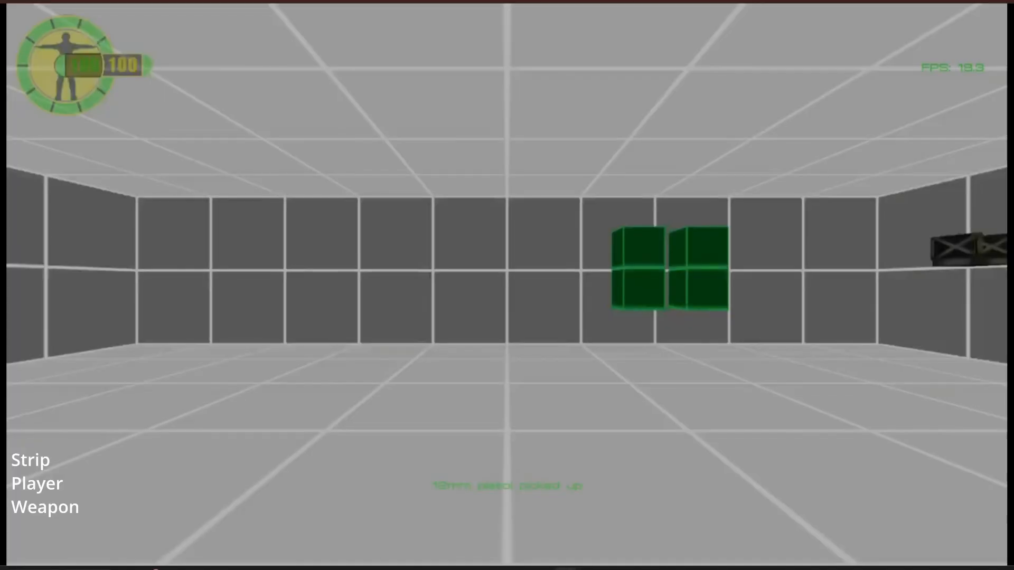
key("w")
left_click(507, 286)
left_click(507, 285)
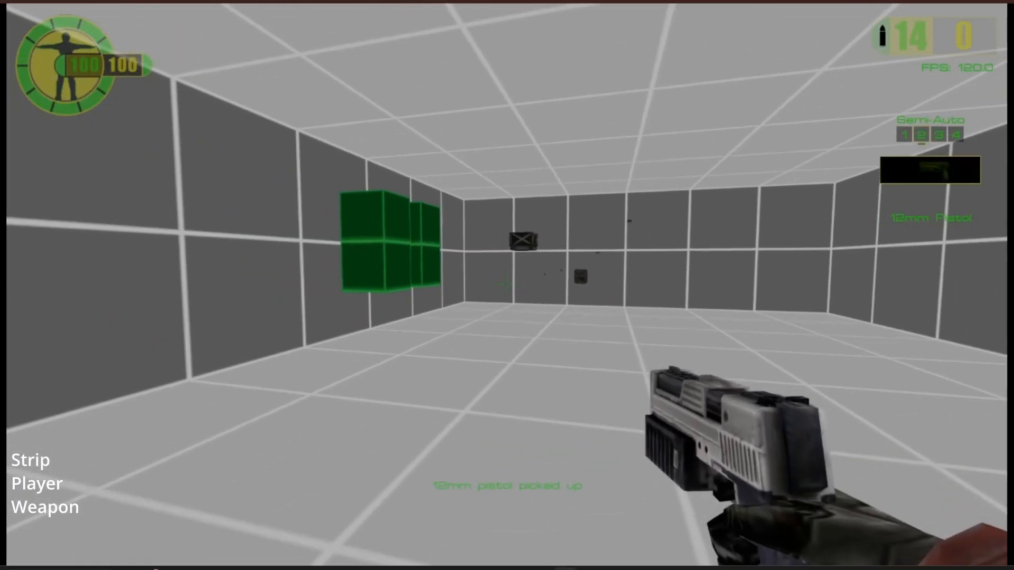
key("s")
Step: Quit the current game and host a DM game with dmlogicLab as the map
key("Escape")
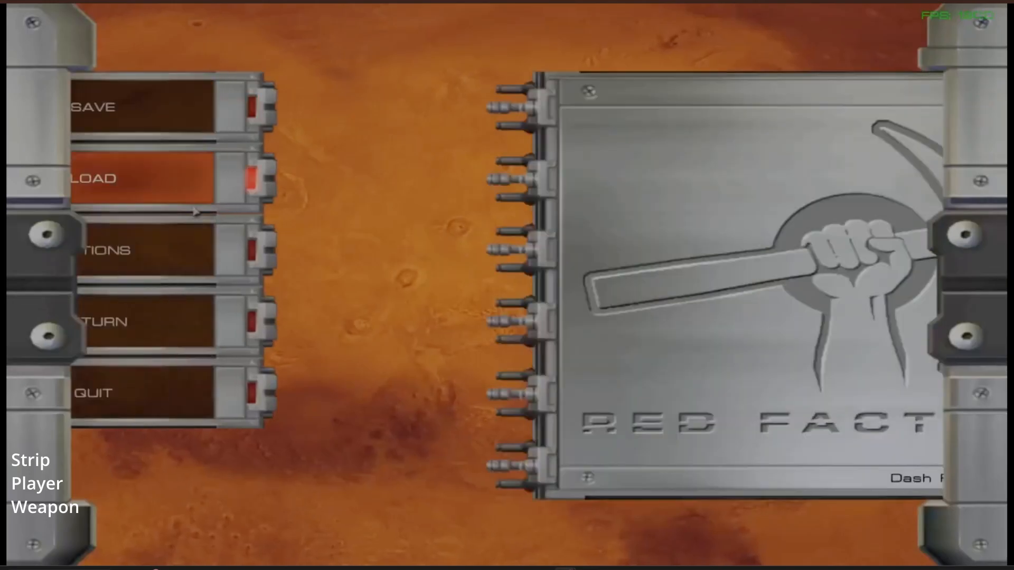
left_click(242, 398)
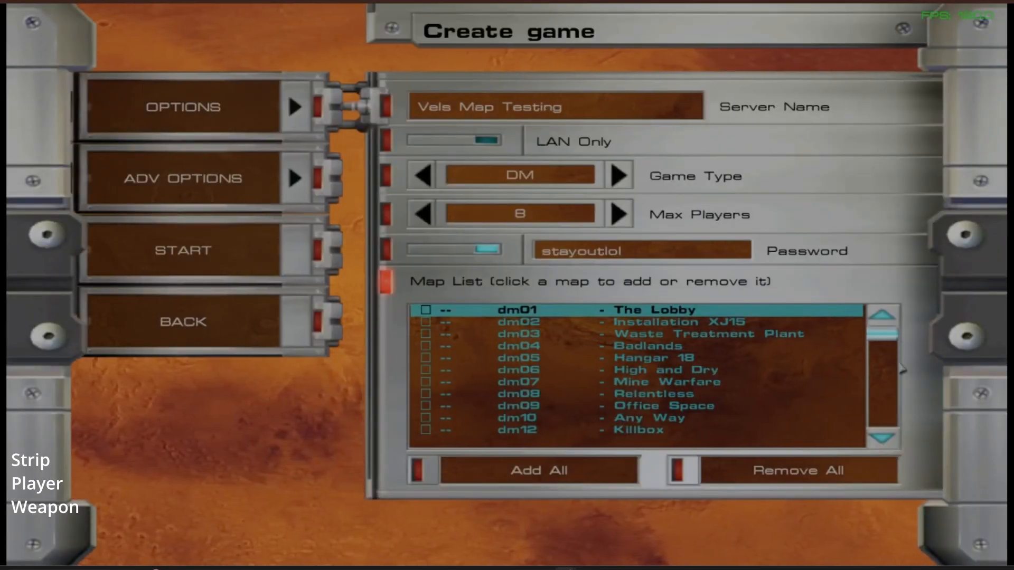
left_click_drag(883, 333, 884, 423)
left_click(636, 425)
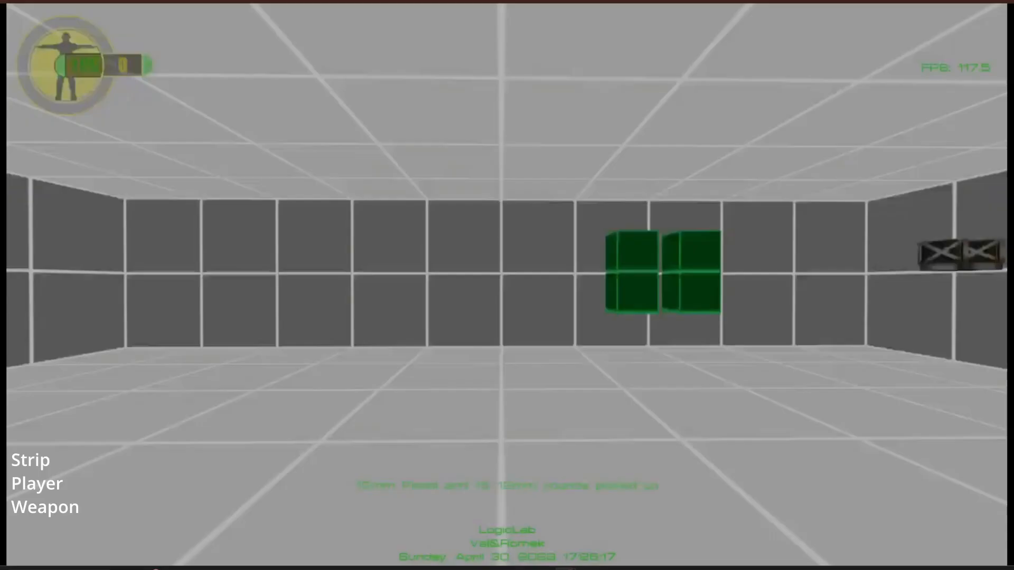
Step: Move around the room to check the player's weapons in multiplayer, and exit with the console command quit
key("a")
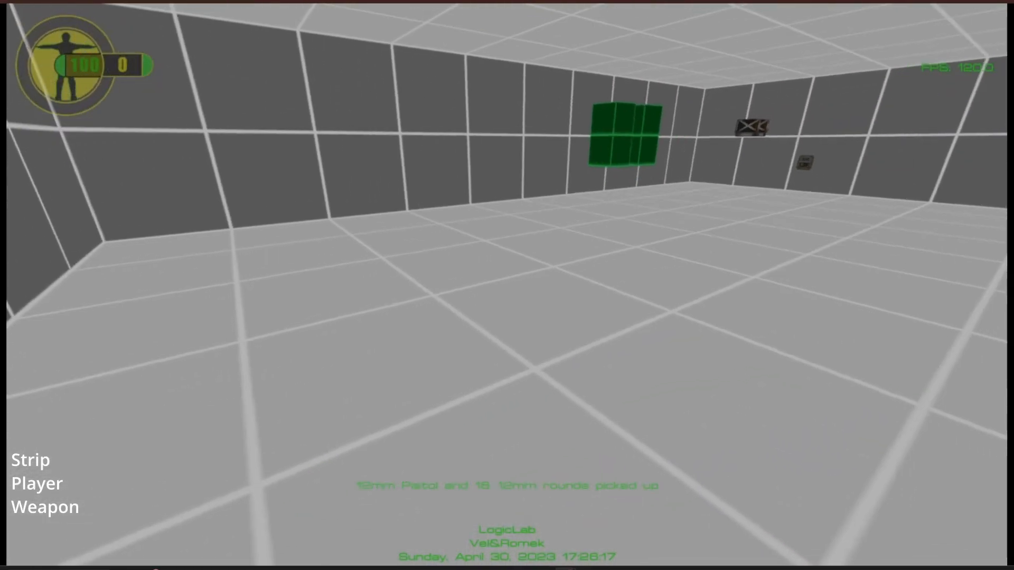
key("w")
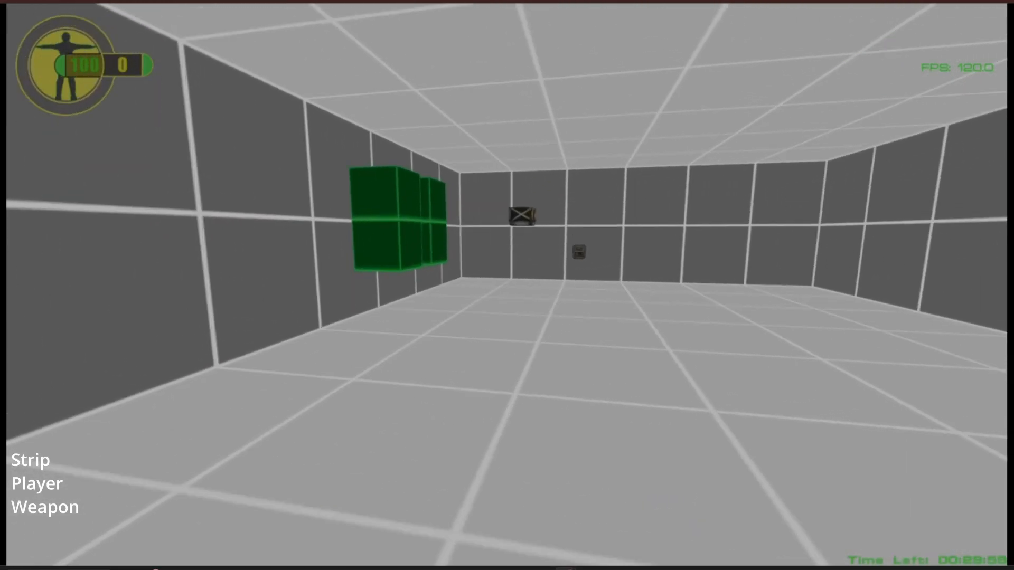
key("w")
key("s")
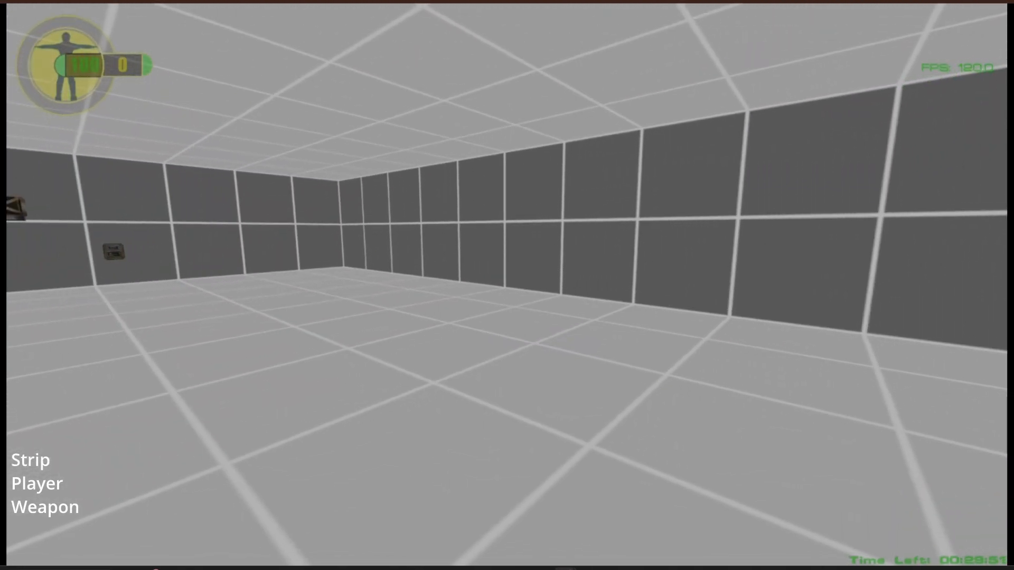
key("s")
key("grave")
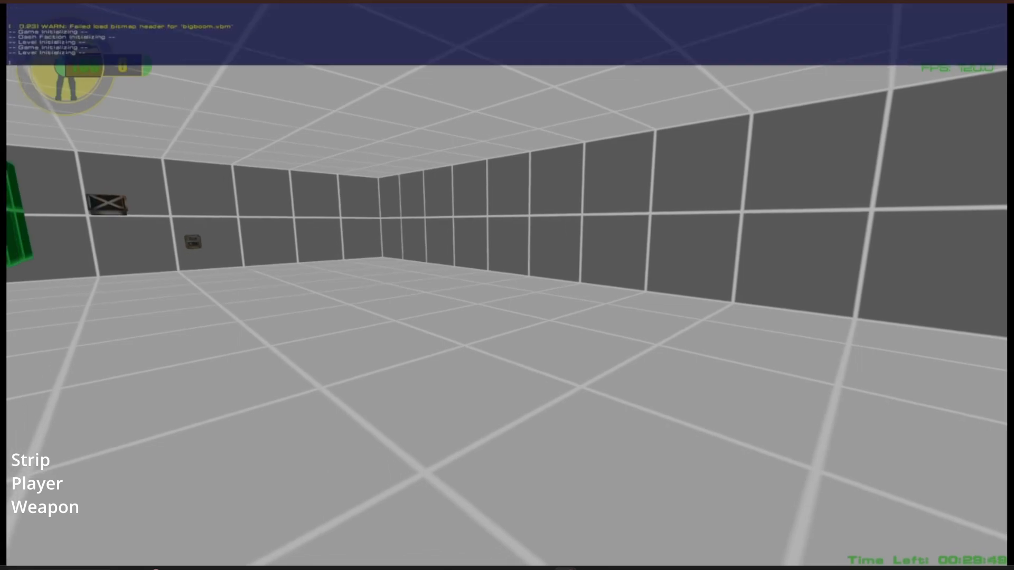
type("quit")
key("Return")
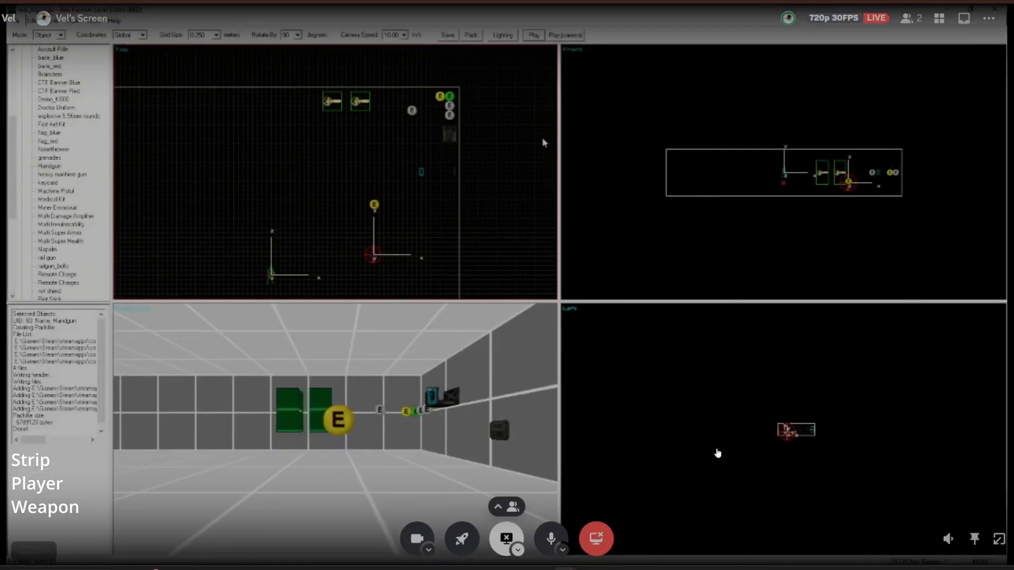
Step: Move the handgun farther away in front of the player start, pack the level and launch it
left_click(449, 97)
left_click_drag(422, 116, 406, 105)
left_click_drag(313, 286, 266, 253)
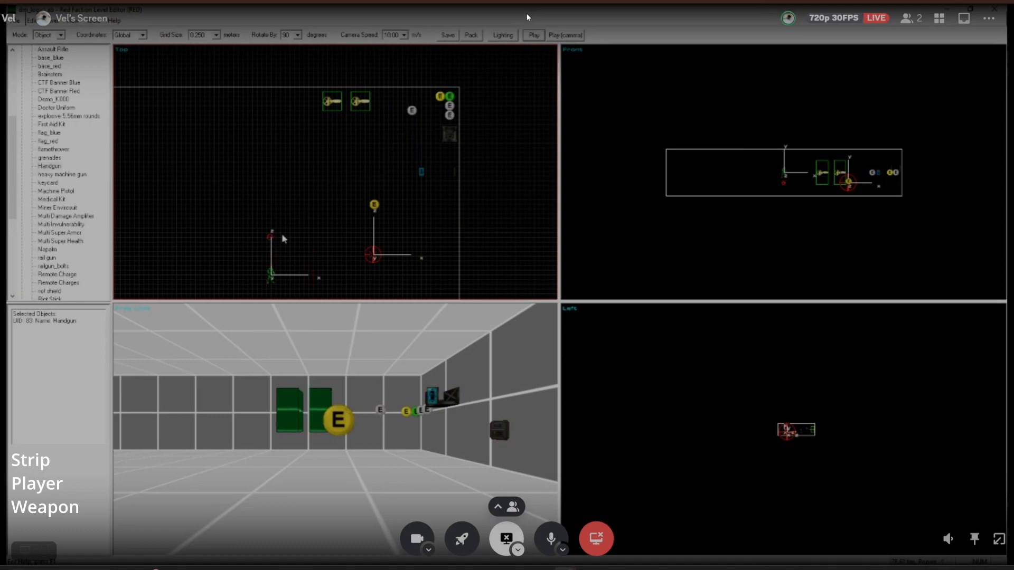
left_click(471, 35)
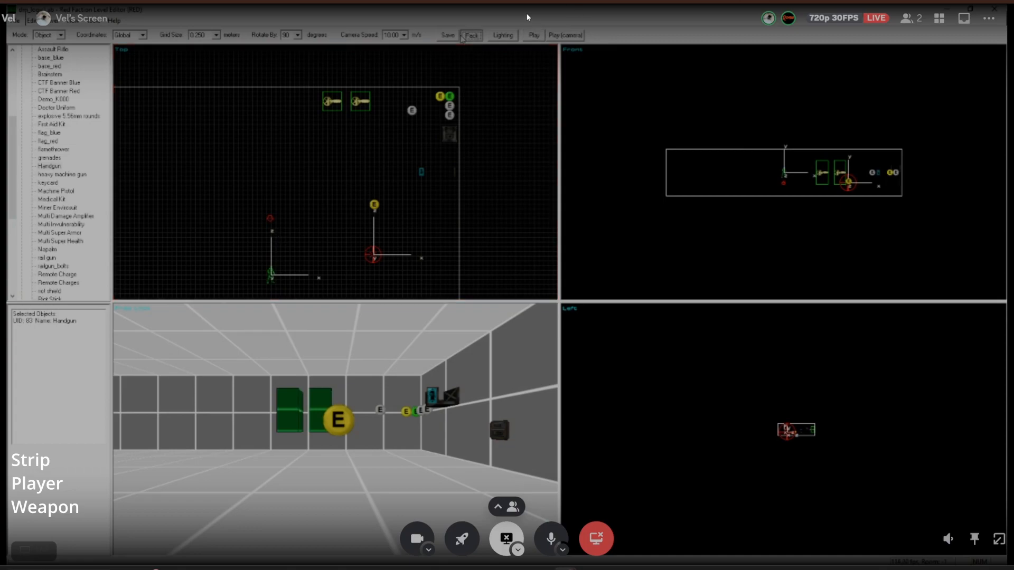
left_click(533, 35)
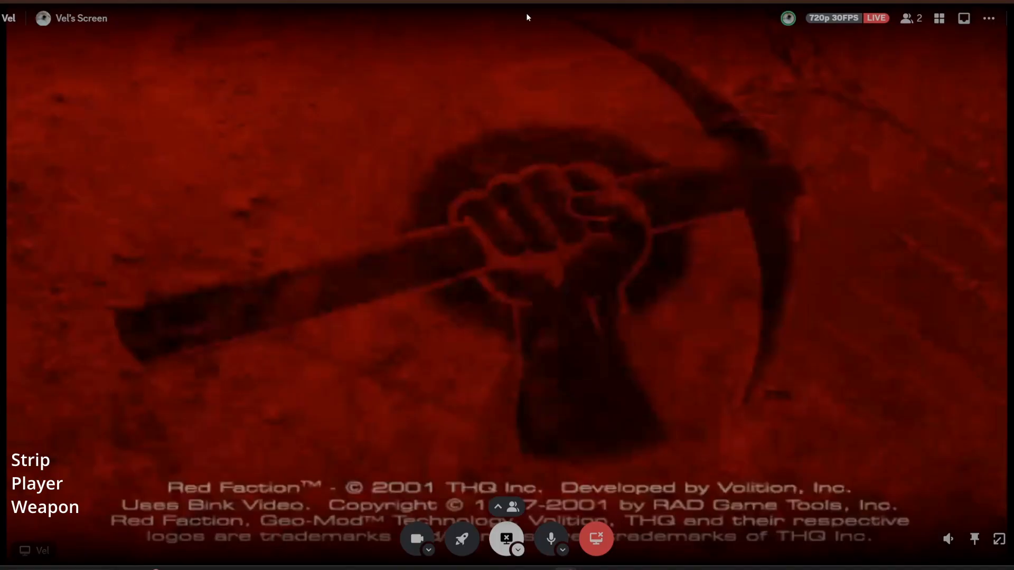
Step: Quit the single-player game, open the multiplayer game setup and look through the map list for dmlogicLab
key("Escape")
left_click(279, 387)
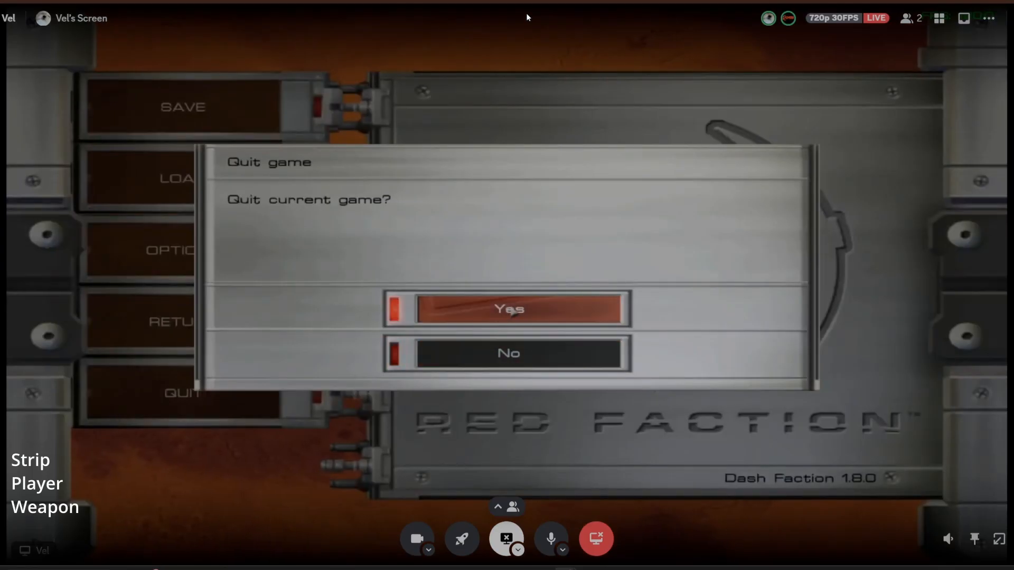
left_click(510, 308)
left_click(222, 263)
left_click(210, 238)
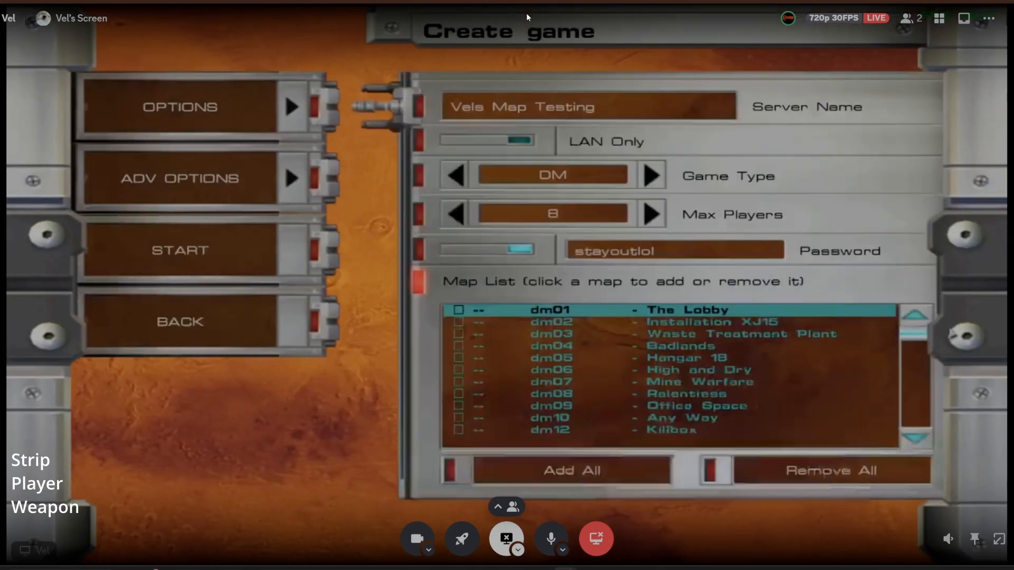
scroll(868, 449, "down", 5)
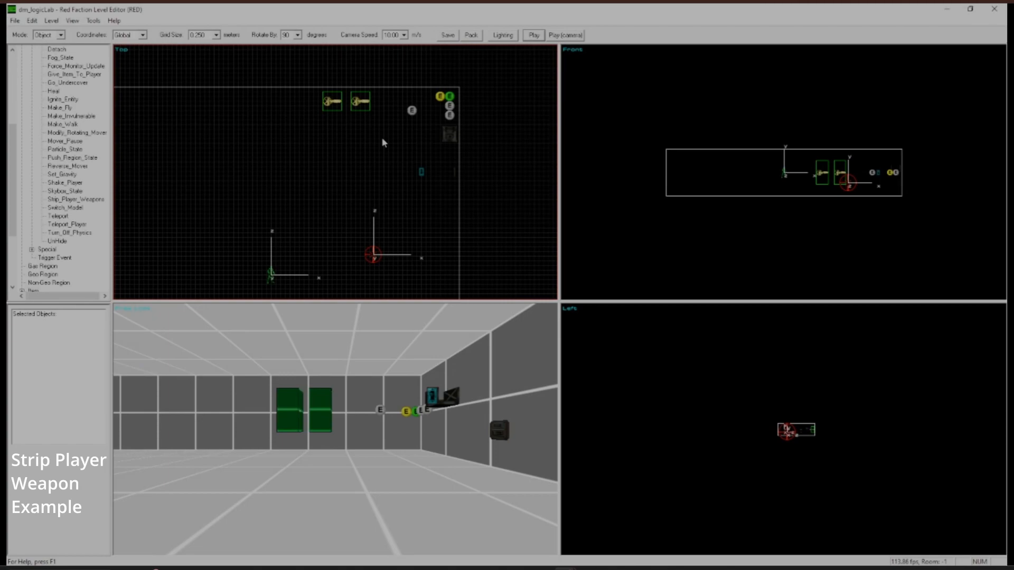
left_click_drag(324, 148, 322, 143)
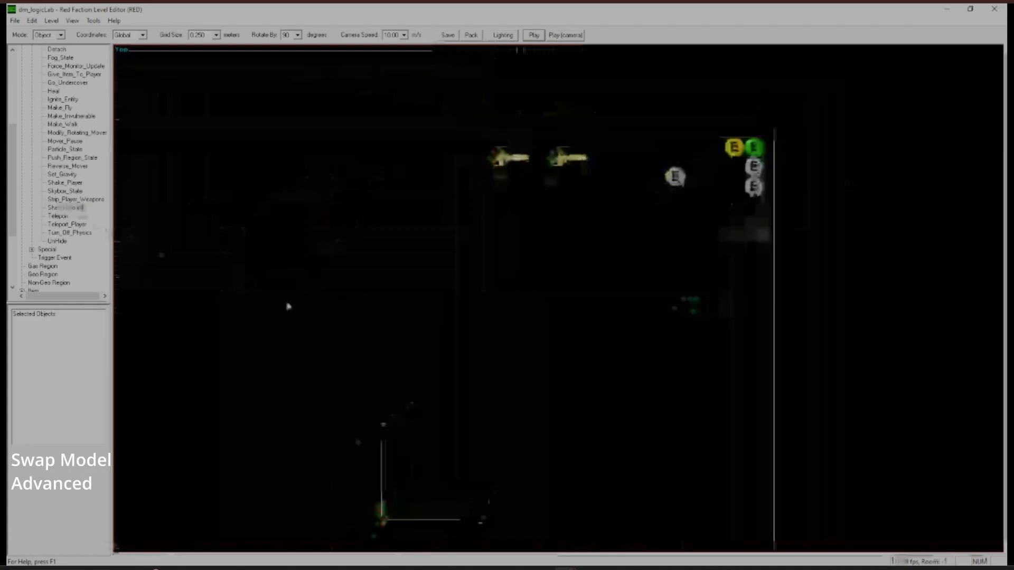
Step: Look over the Switch_Model and Teleport_Player entries among the modifier events
left_click(64, 209)
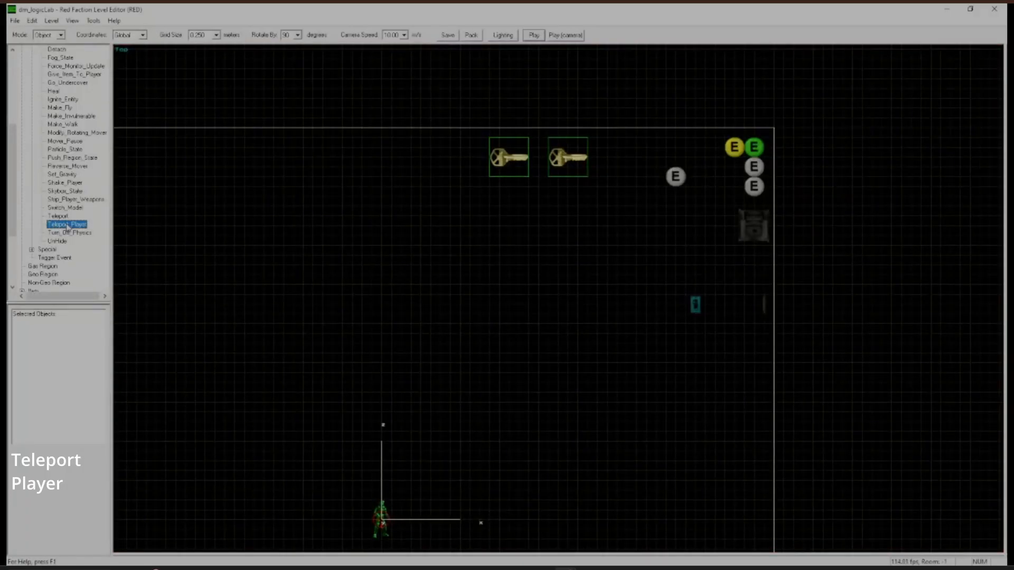
left_click(334, 306)
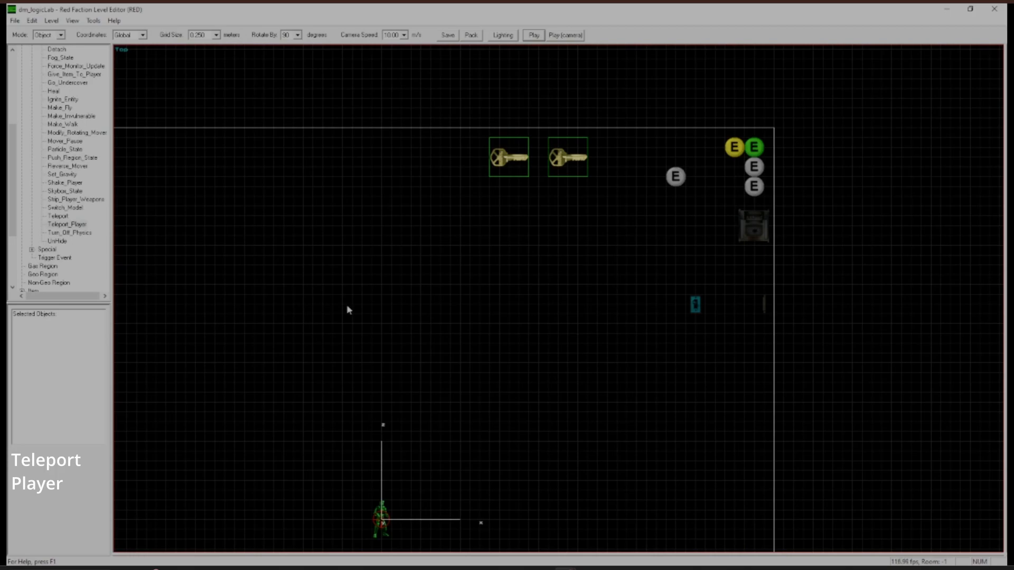
left_click(58, 226)
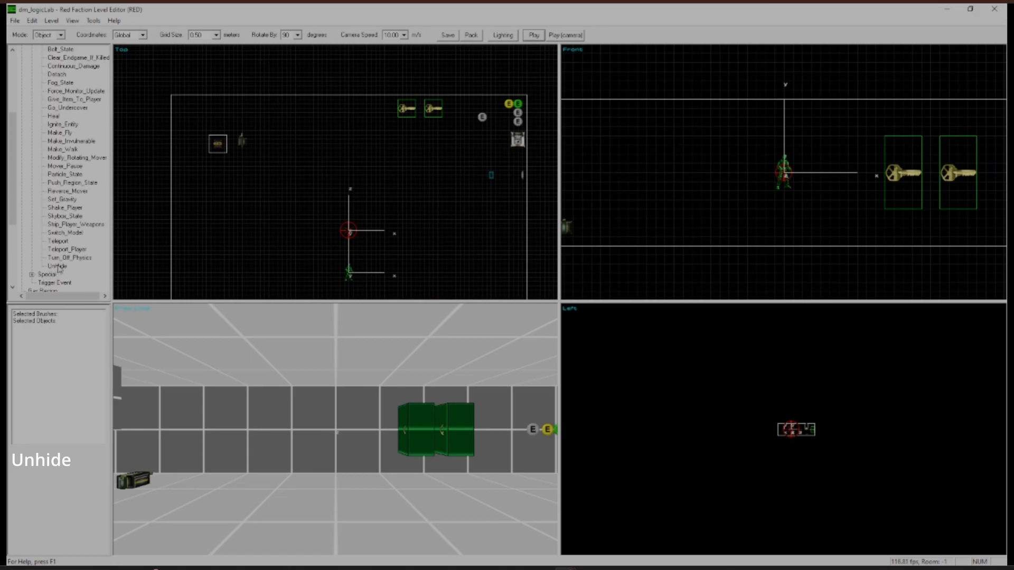
Step: Create an UnHide event and review its properties
left_click(60, 267)
double_click(63, 269)
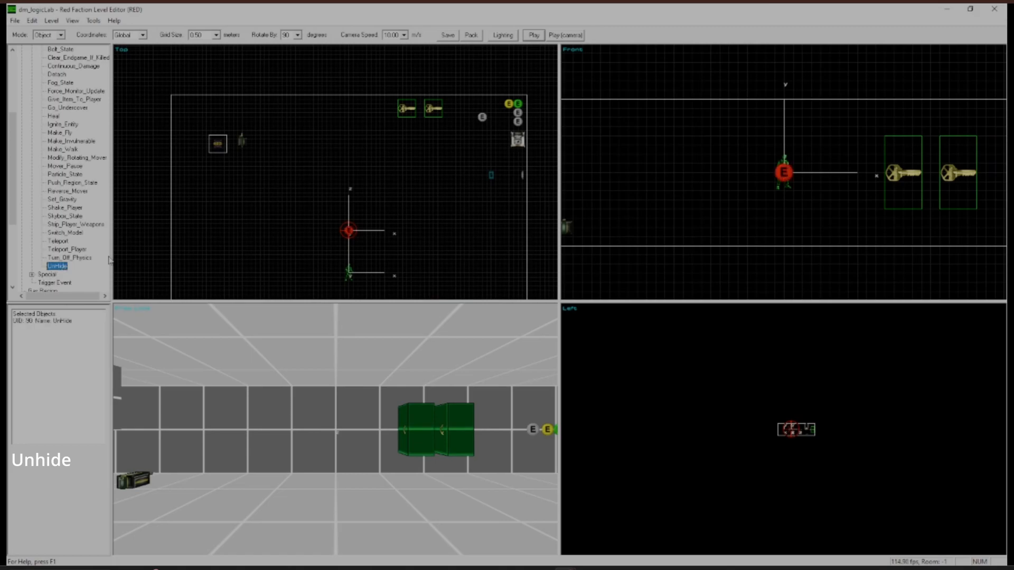
key("Return")
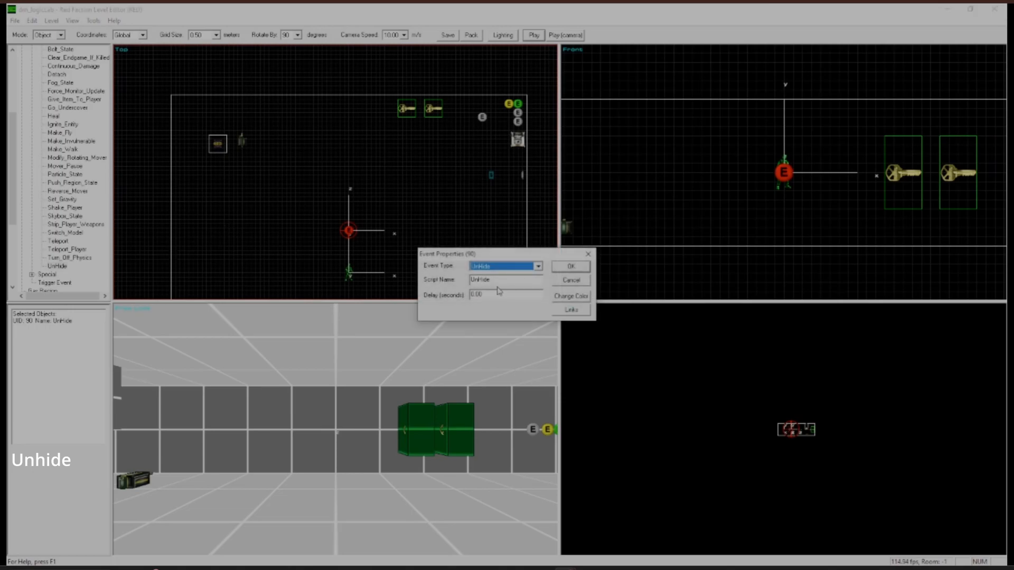
left_click(571, 280)
Step: Fly the camera over the NotM level and into the house to examine the event links in the scene
scroll(58, 166, "down", 5)
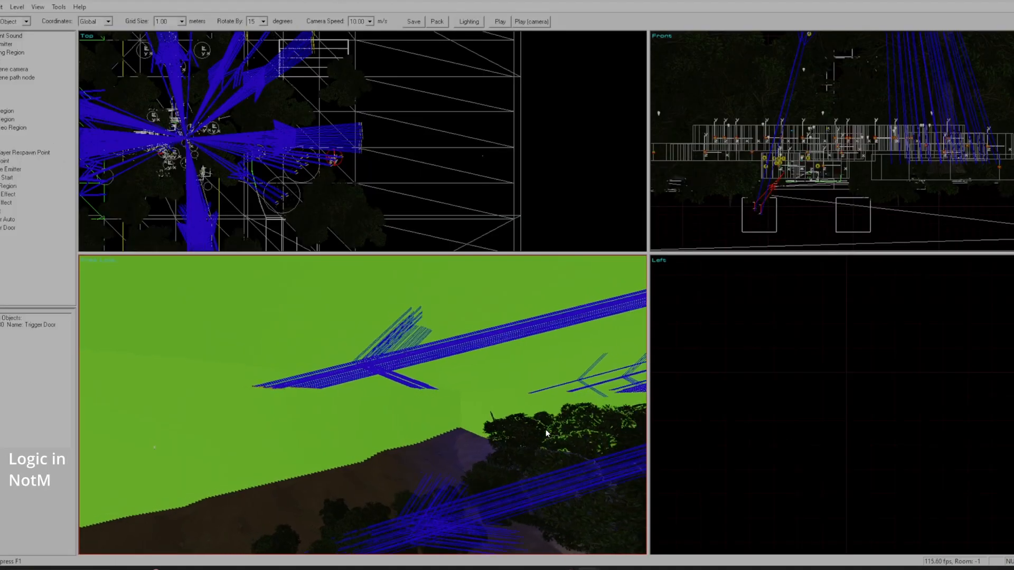
key("KP_6")
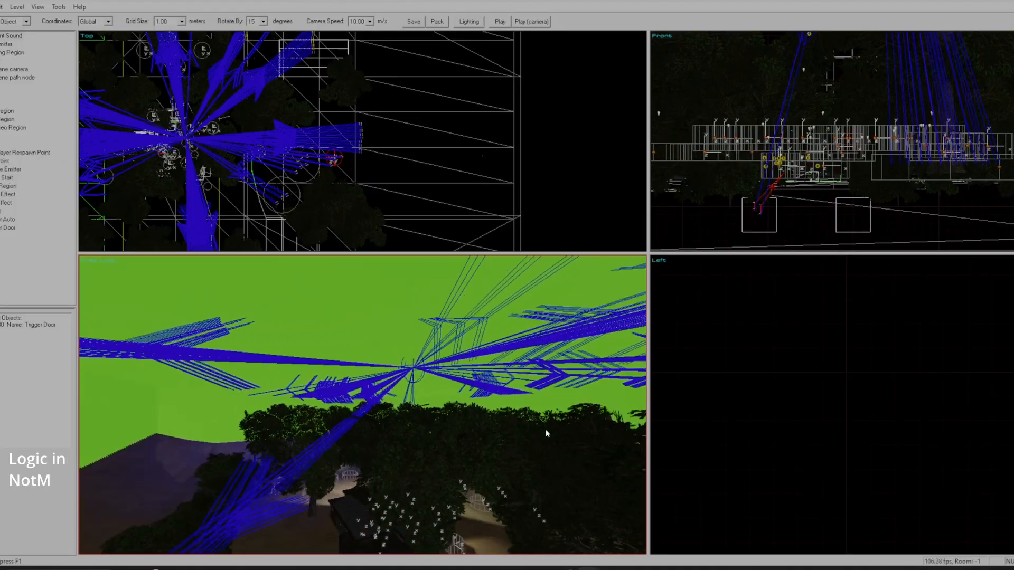
key("KP_Add")
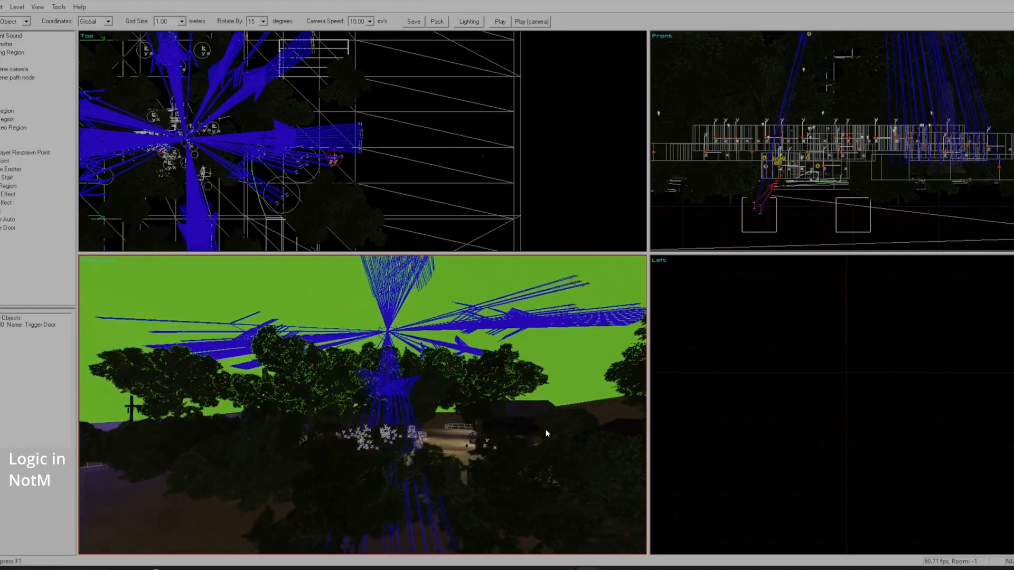
key("KP_6")
key("a")
key("KP_4")
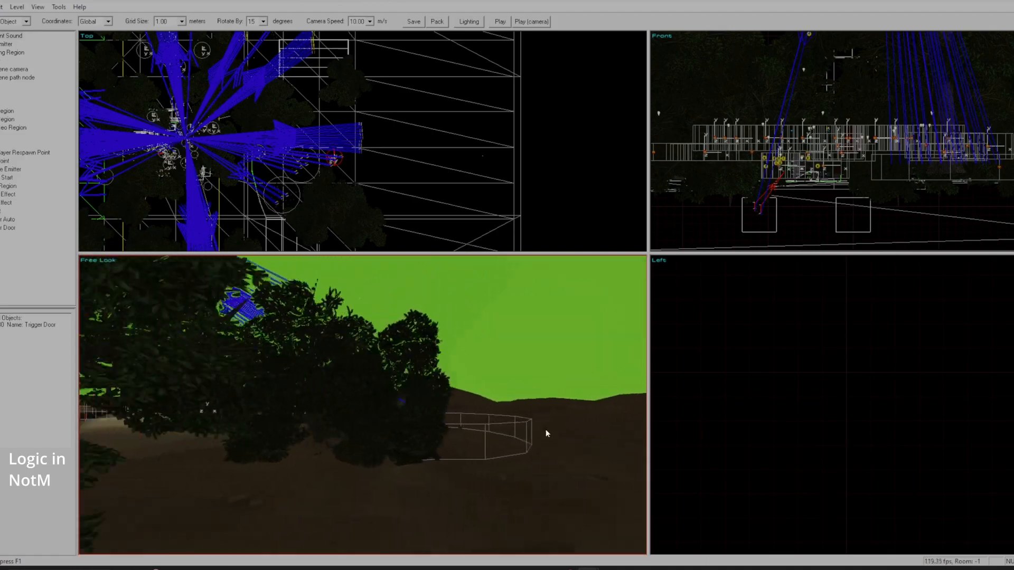
key("a")
key("KP_4")
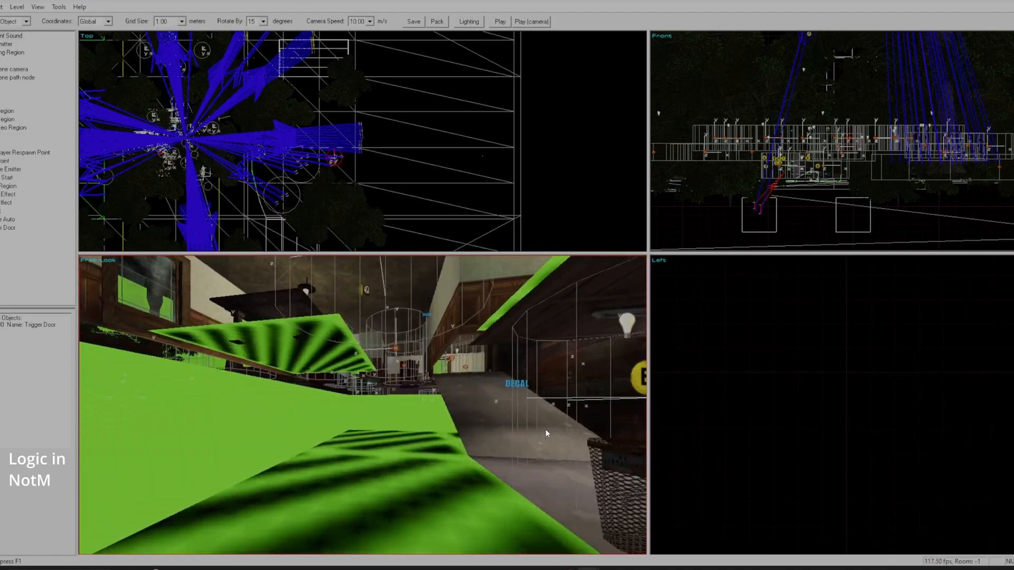
Step: Switch to brush mode, fly the camera to the house's entrance and launch the level from the camera position
key("1")
key("KP_Add")
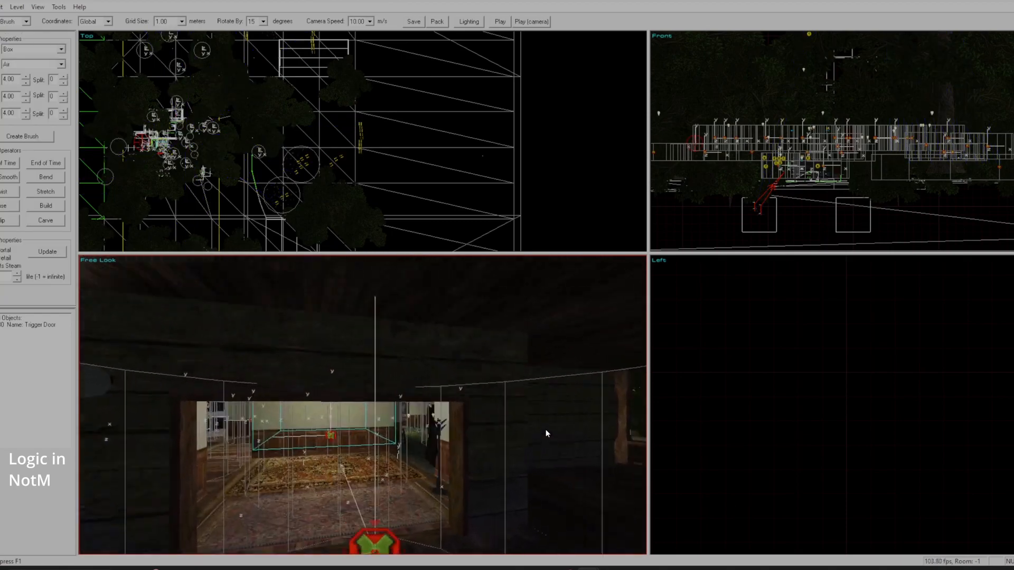
key("KP_6")
key("a")
key("z")
key("KP_6")
key("a")
key("z")
left_click(536, 22)
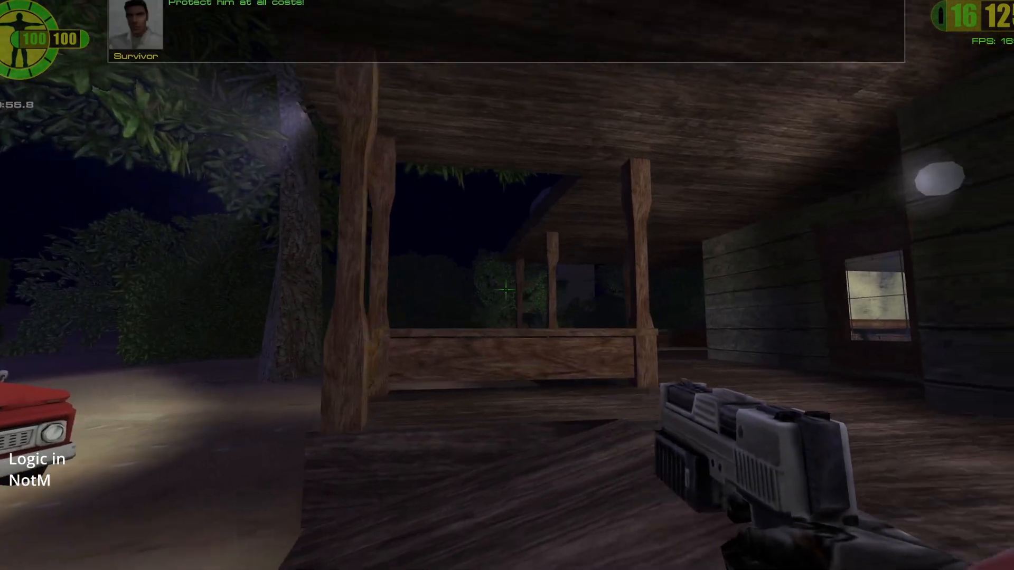
Step: Walk through the house's rooms and the sloped passage to the kitchen's outer doorway in the running game
key("w")
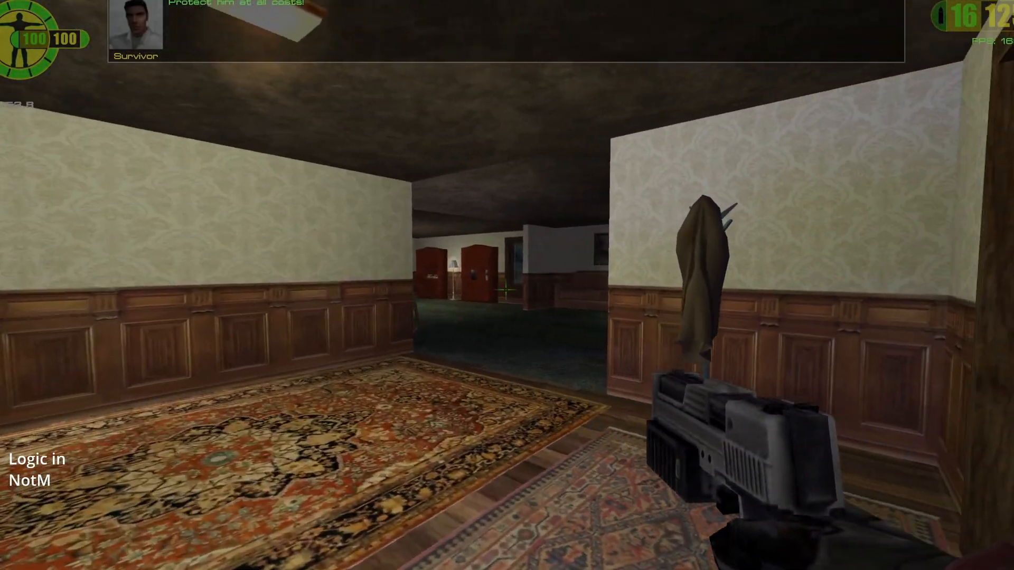
key("w")
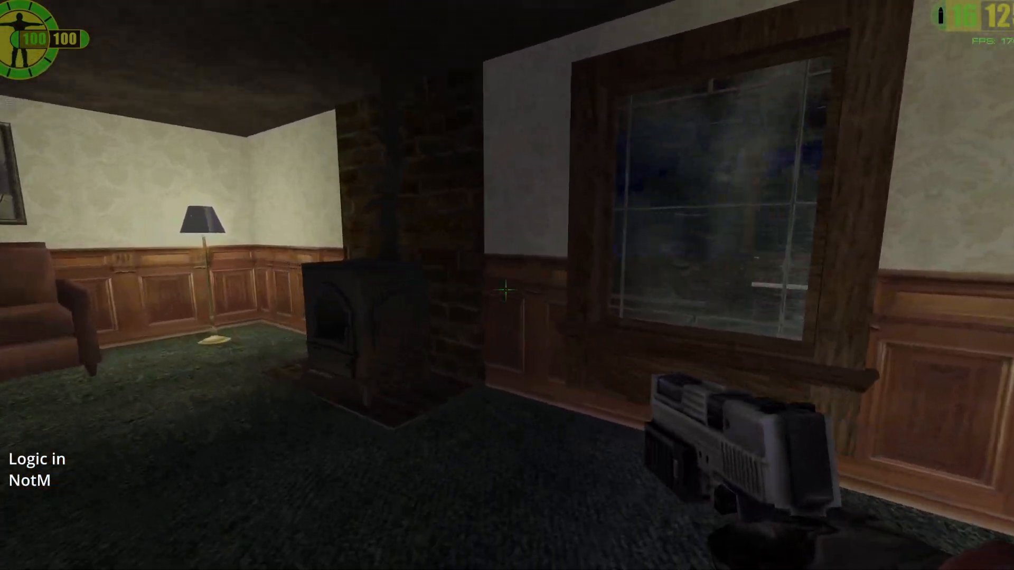
key("w")
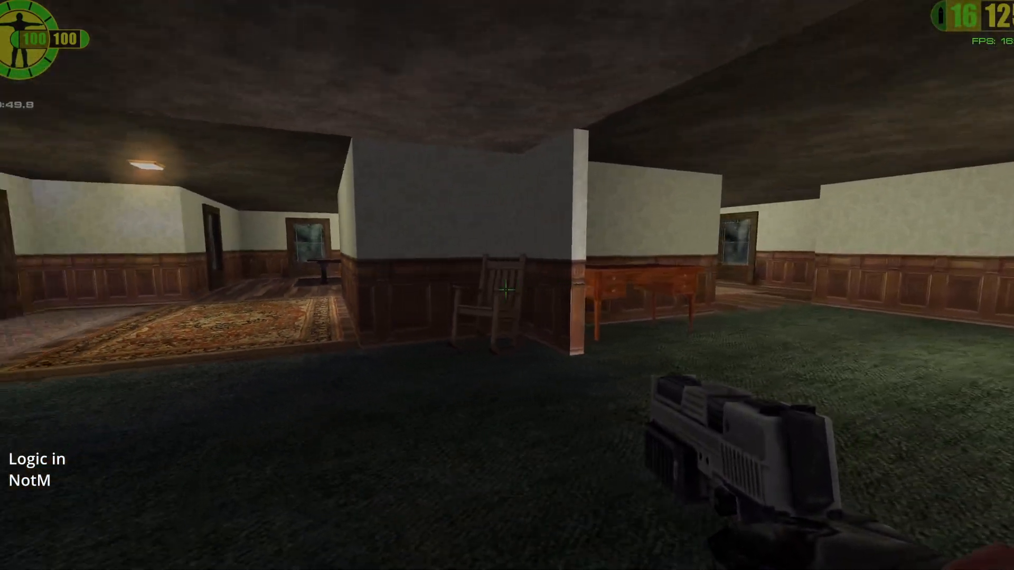
key("w")
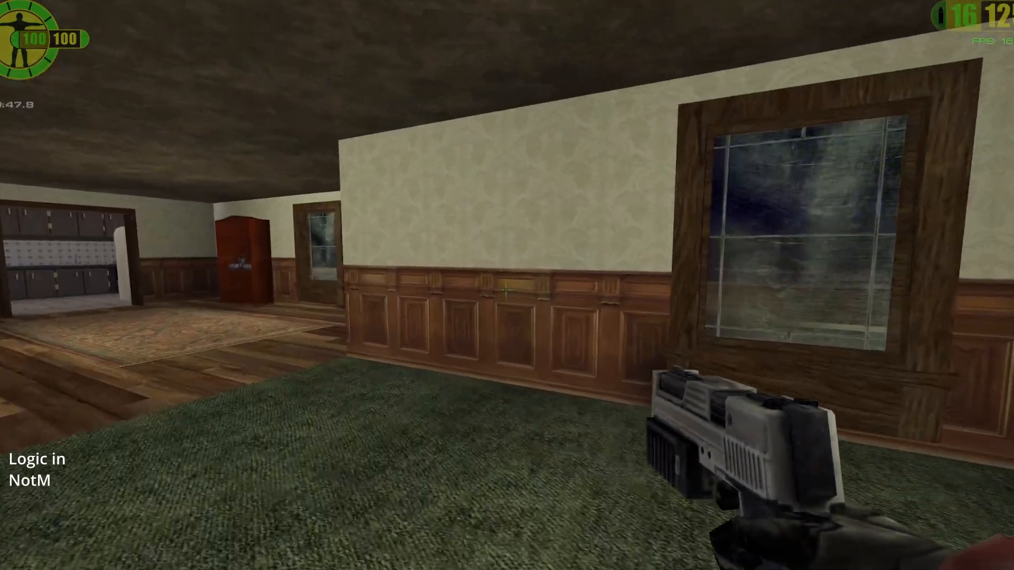
key("w")
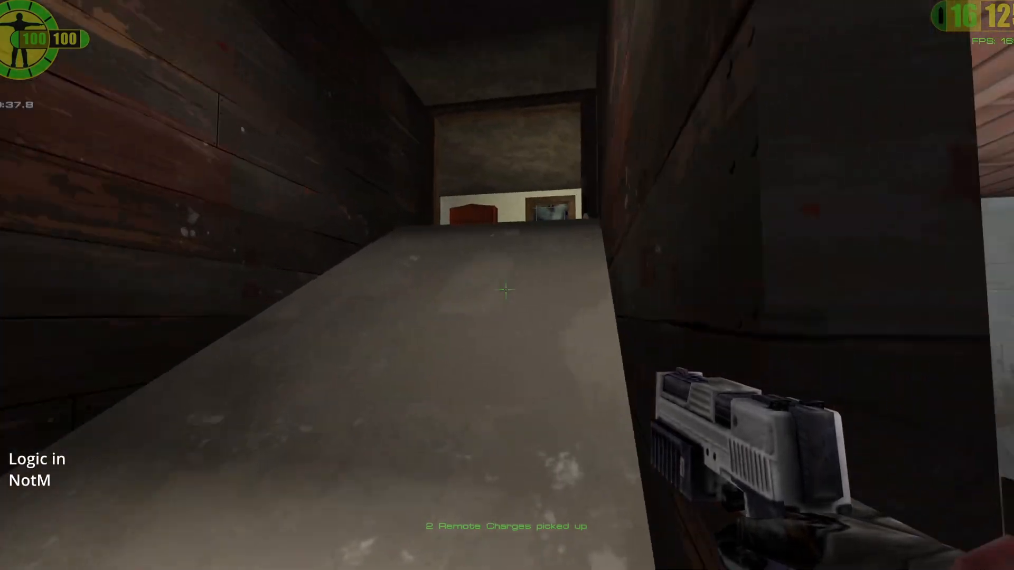
key("w")
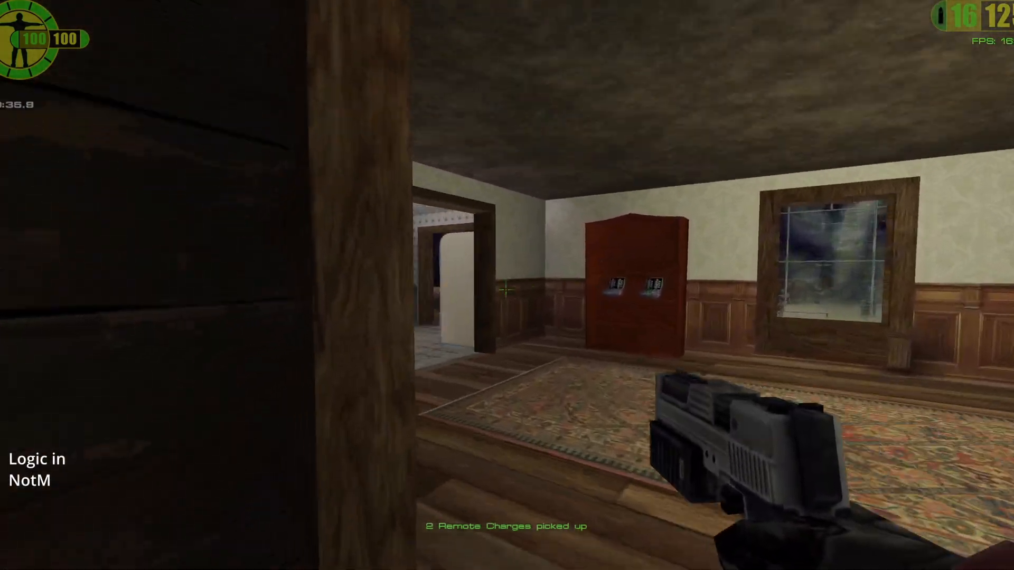
key("w")
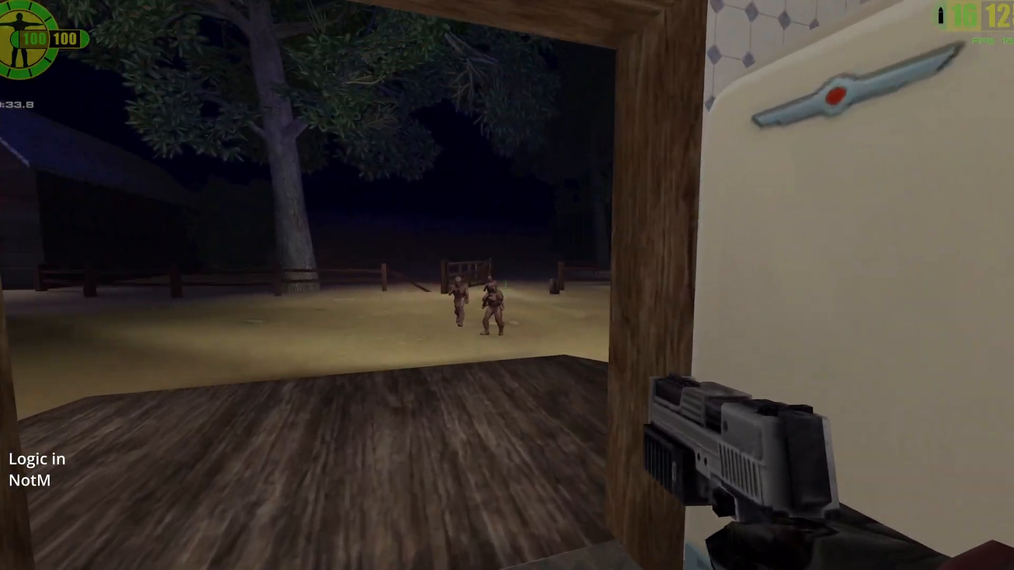
Step: Shoot the creatures approaching the kitchen's outer doorway with the handgun, and end the play test
key("w")
key("s")
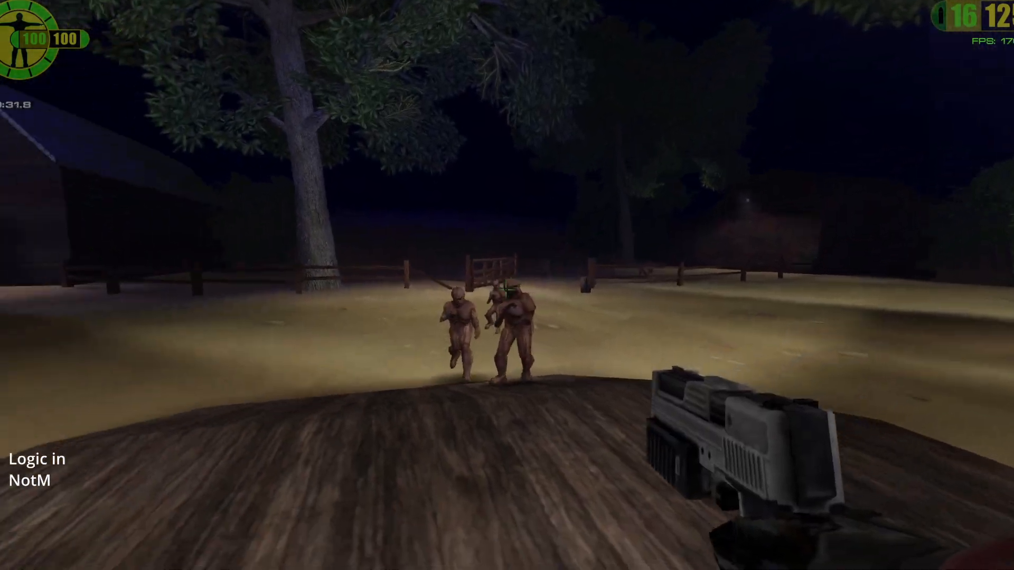
left_click(506, 290)
left_click(506, 290)
key("s")
left_click(506, 290)
left_click(506, 290)
left_click(506, 290)
left_click(506, 290)
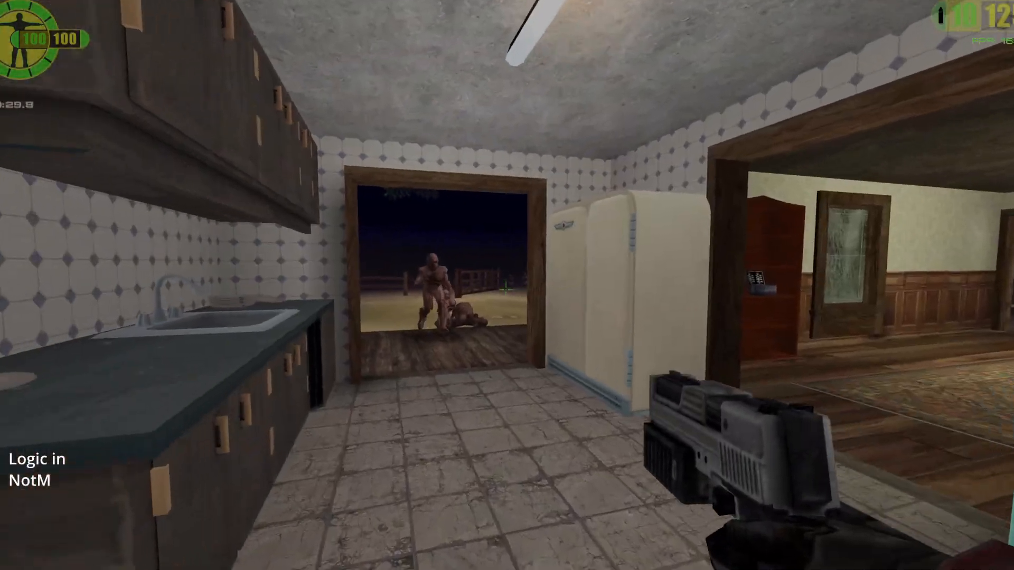
key("w")
left_click(506, 290)
left_click(506, 290)
key("w")
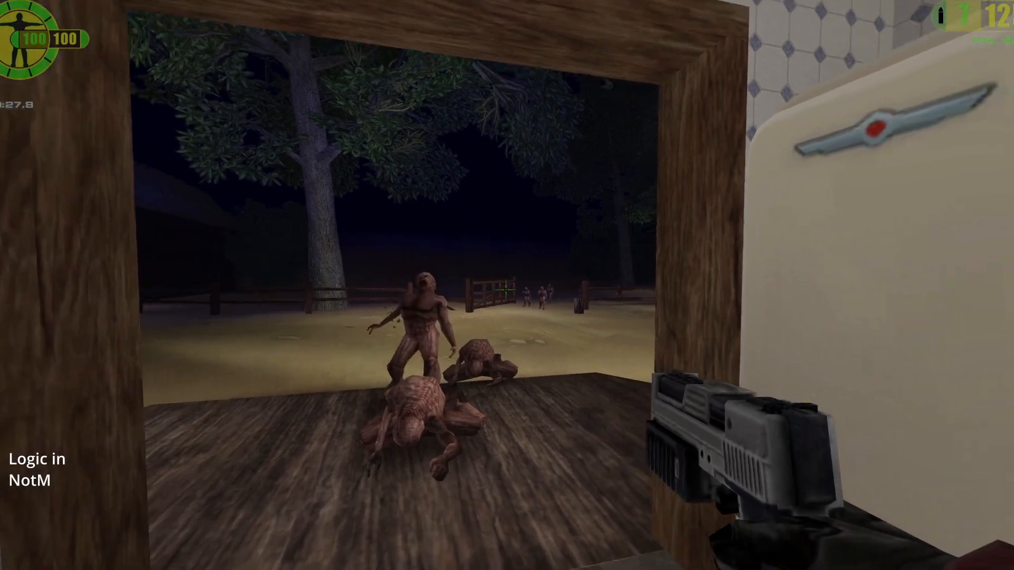
left_click(506, 290)
key("s")
left_click(506, 290)
left_click(506, 290)
left_click(506, 290)
left_click(506, 290)
left_click(506, 290)
key("w")
key("r")
key("w")
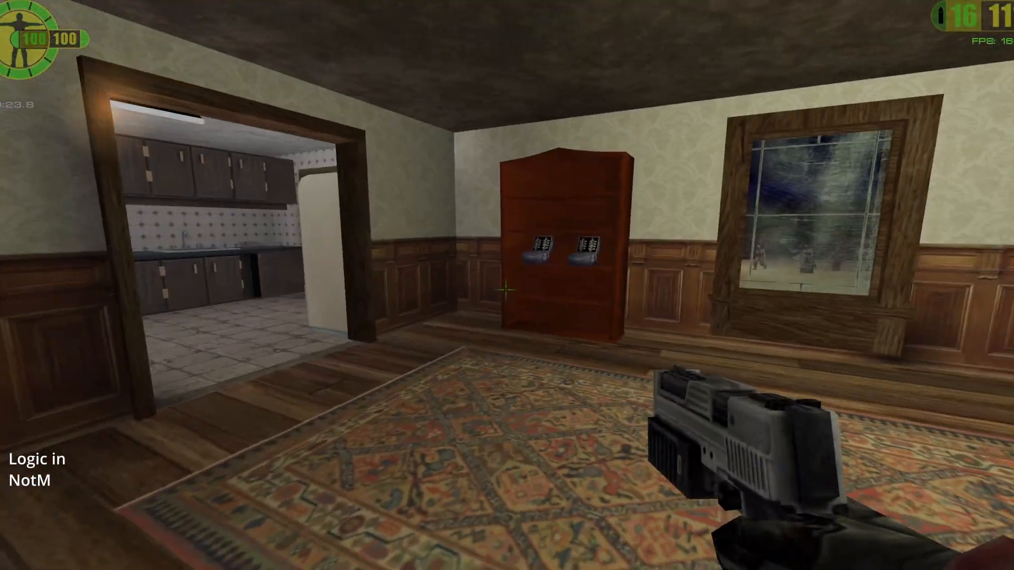
key("s")
key("grave")
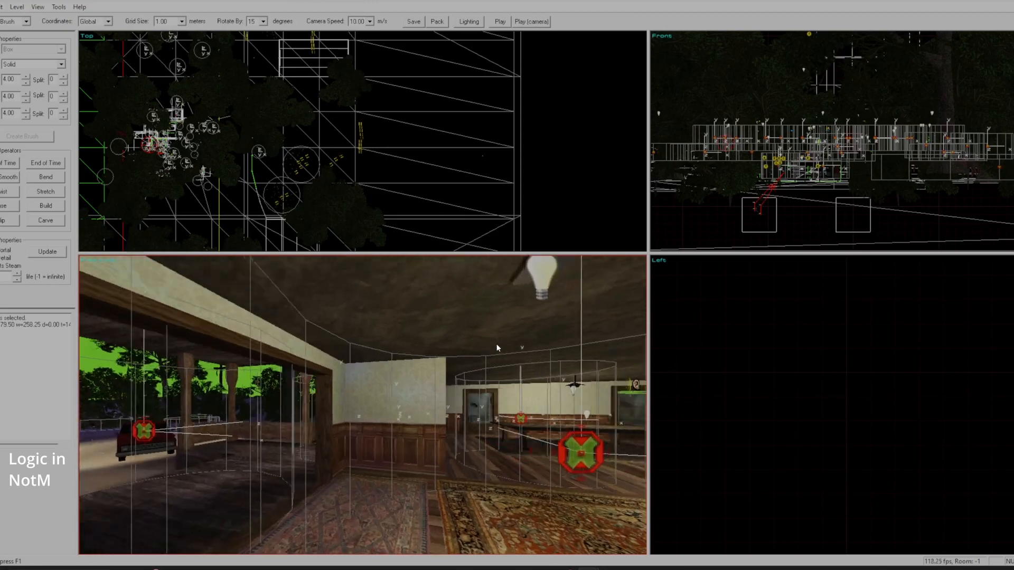
Step: Fly the camera above the house and through its carpeted rooms to examine the cylindrical markers' placement
key("w")
key("a")
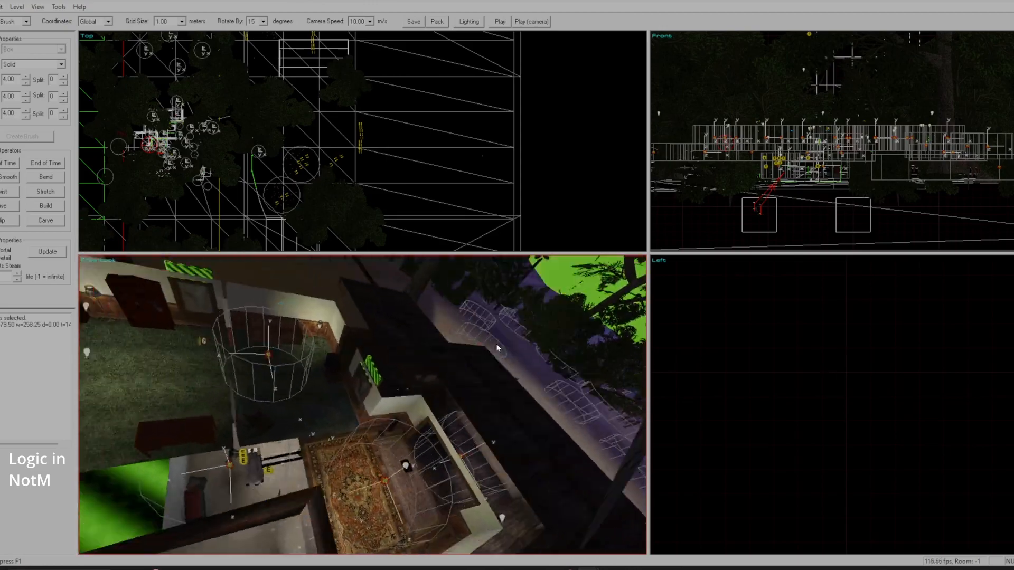
key("a")
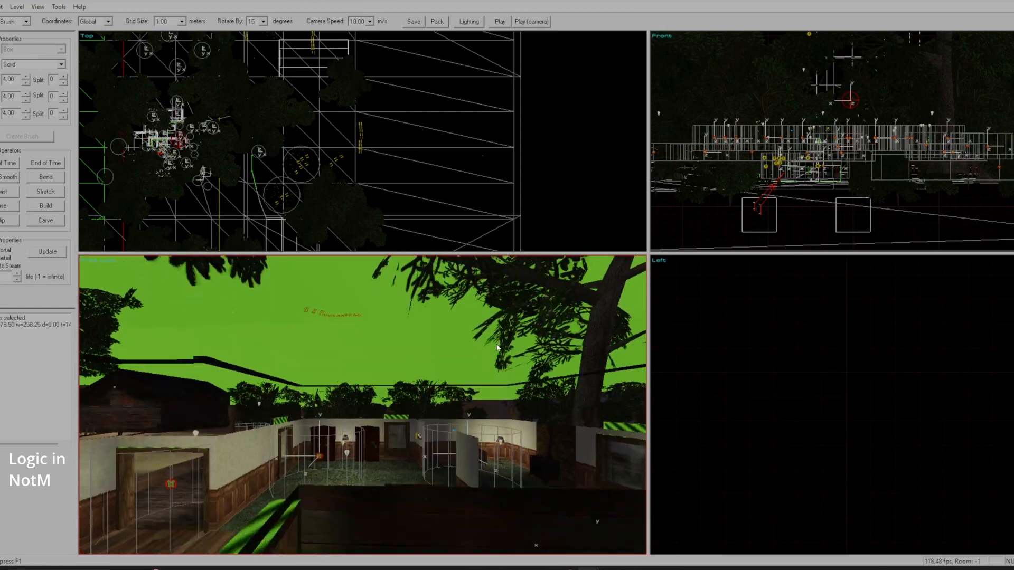
key("KP_6")
key("a")
key("KP_4")
key("a")
key("KP_6")
key("z")
key("KP_4")
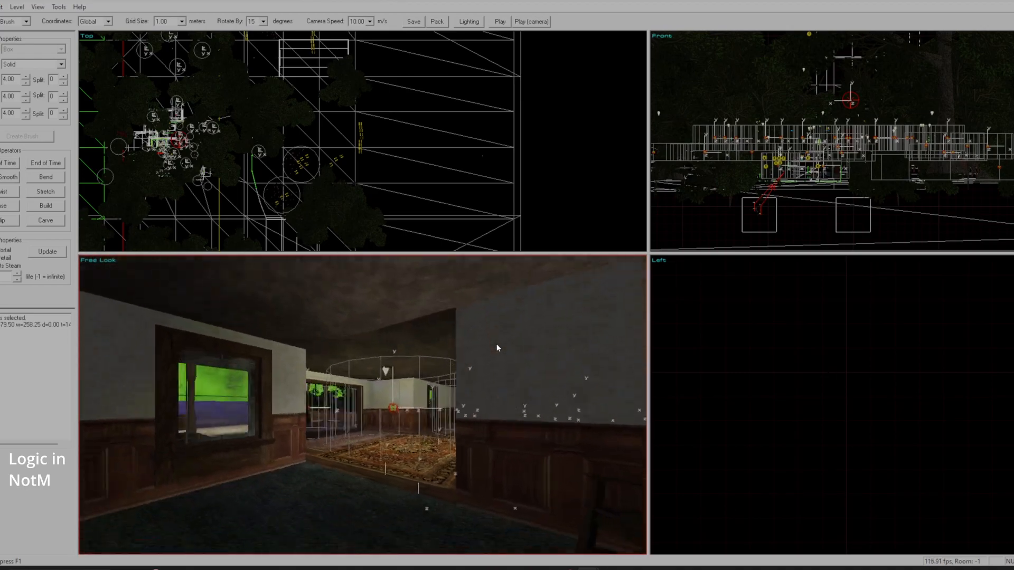
key("a")
key("KP_6")
key("a")
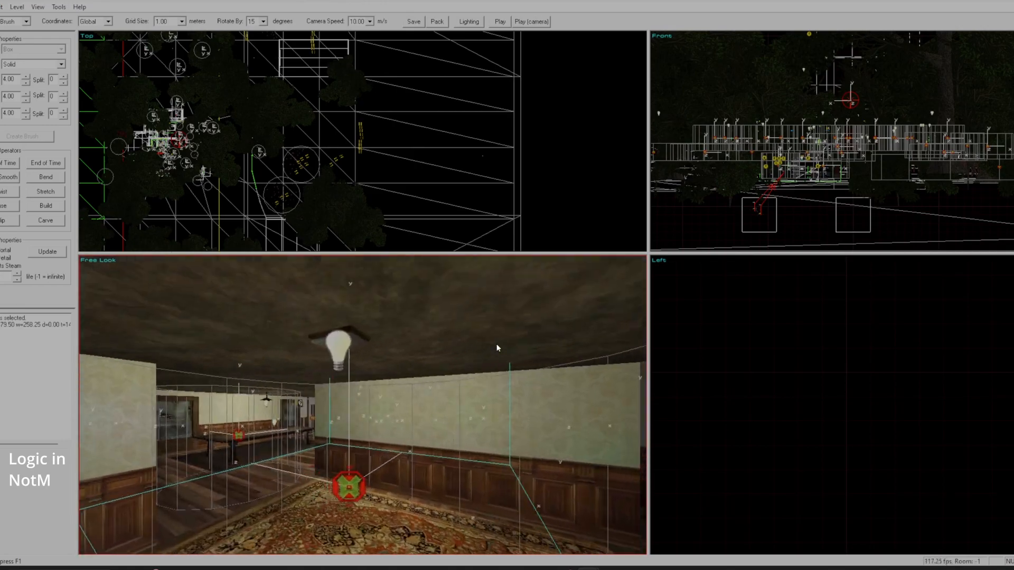
key("a")
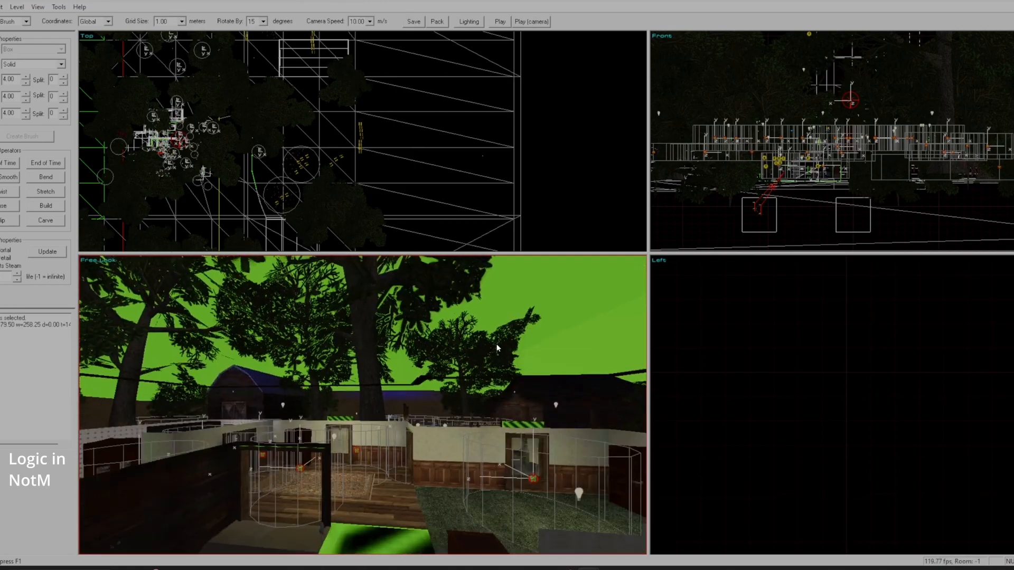
key("KP_6")
key("KP_4")
key("a")
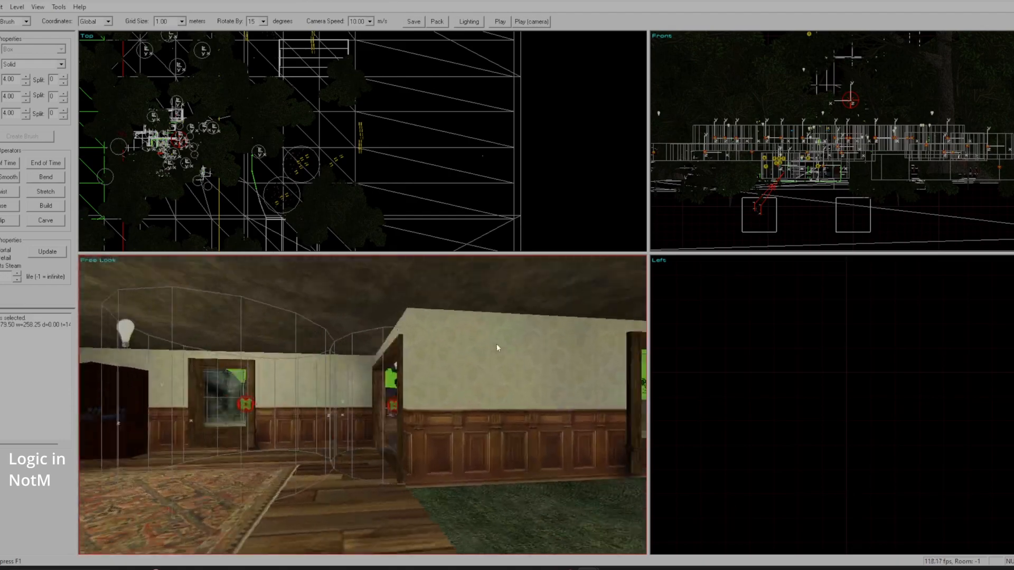
Step: Fly the camera through the wood-panelled hallways and past the kitchen opening to examine the cylindrical triggers
key("KP_6")
key("z")
key("KP_8")
key("z")
key("a")
key("KP_2")
key("a")
key("a")
key("KP_8")
key("KP_6")
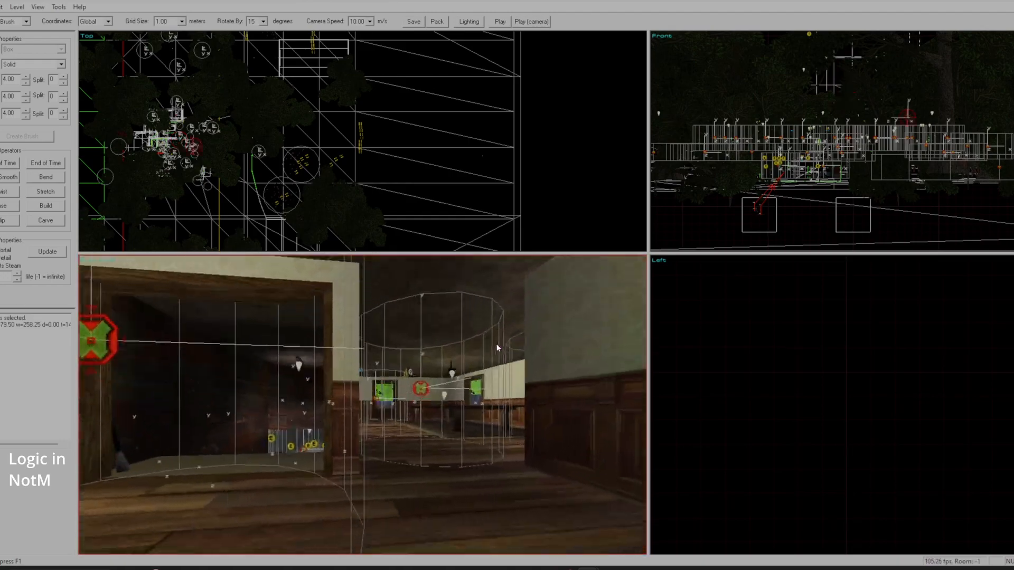
key("z")
key("KP_6")
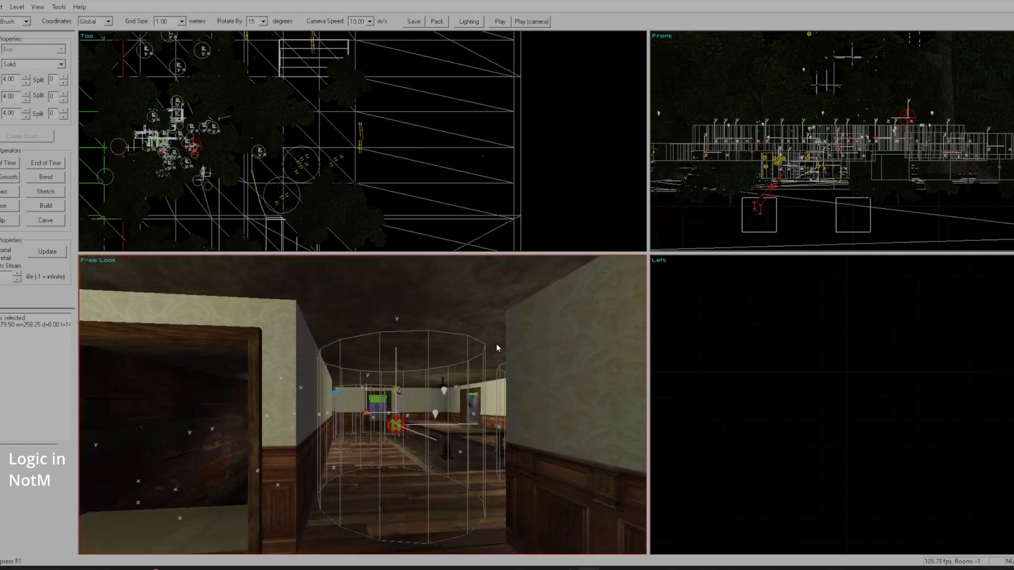
key("z")
key("KP_4")
key("KP_4")
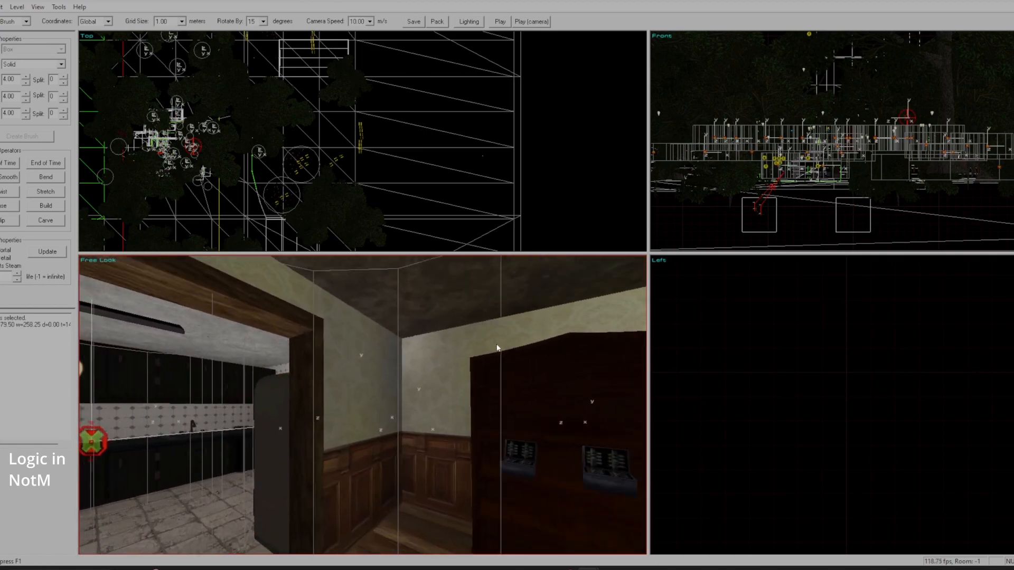
Step: Examine the cylindrical triggers in the carpeted rooms, the kitchen's outer doorway and the porch
key("a")
key("KP_6")
key("a")
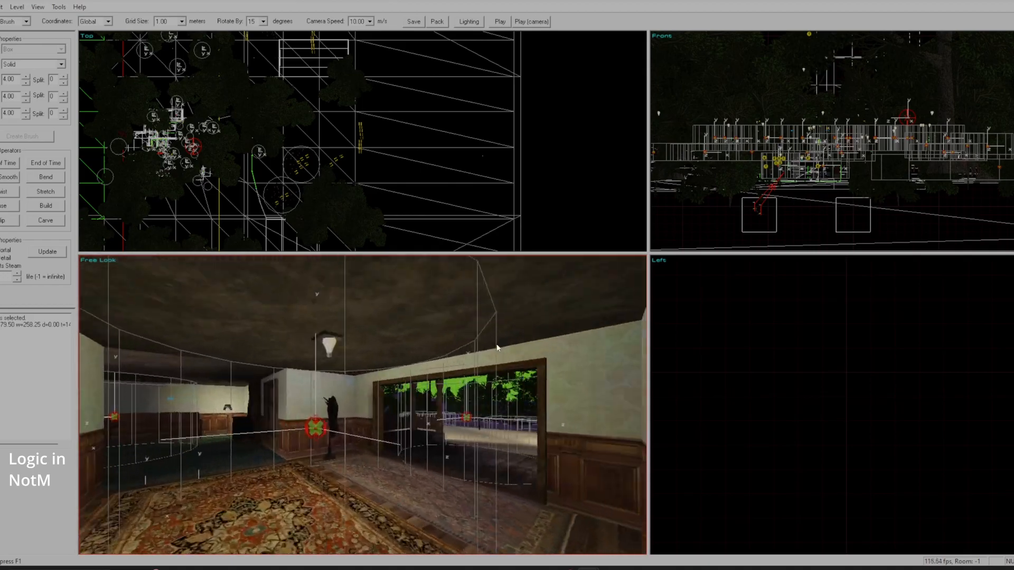
key("KP_6")
key("a")
key("KP_6")
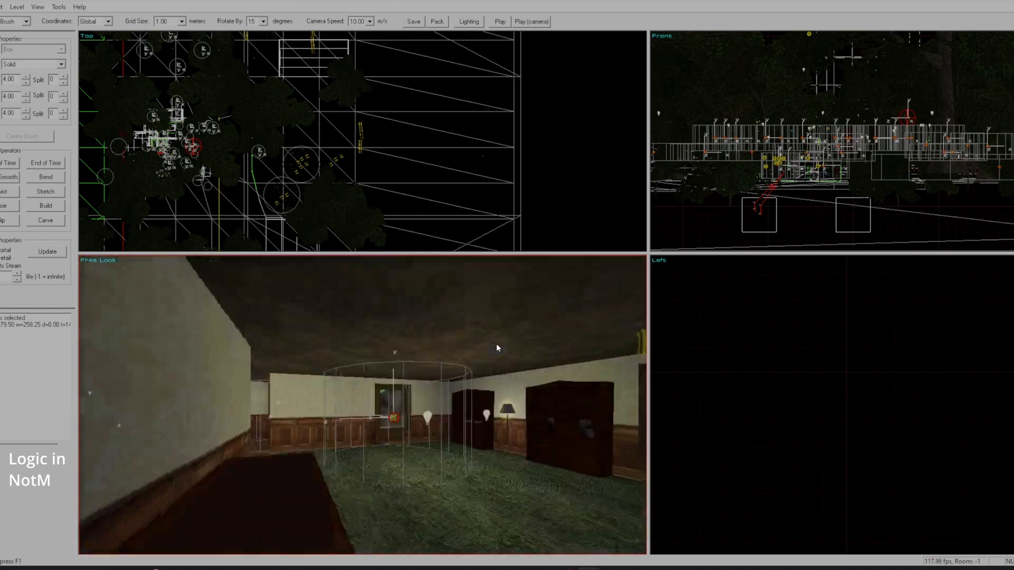
key("KP_4")
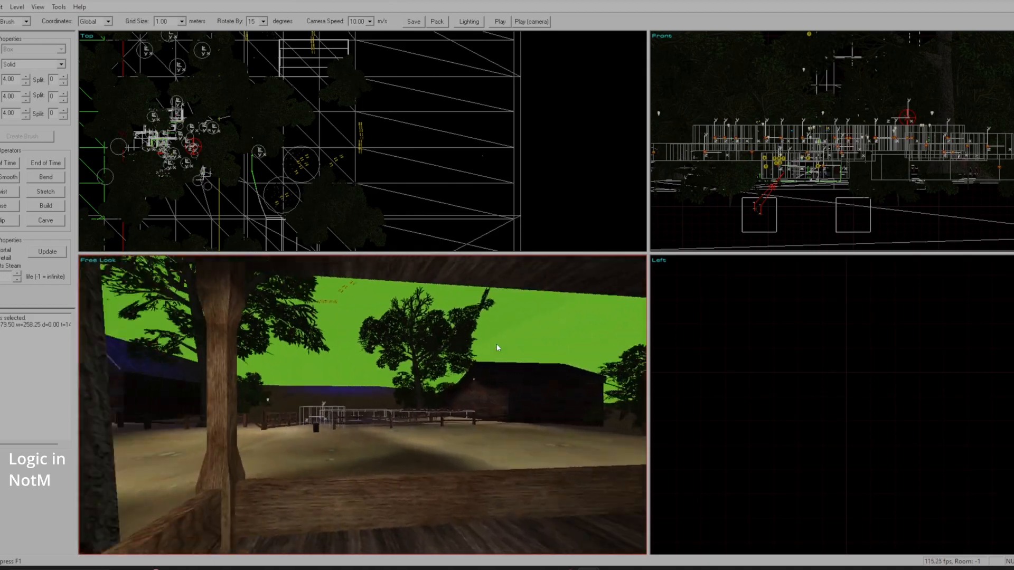
key("a")
key("a")
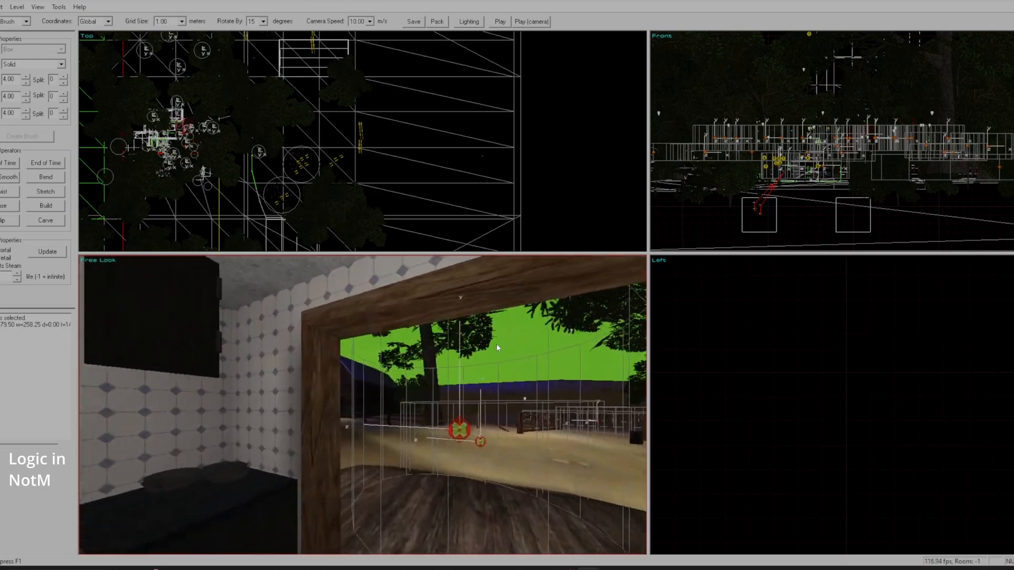
key("KP_4")
key("a")
key("a")
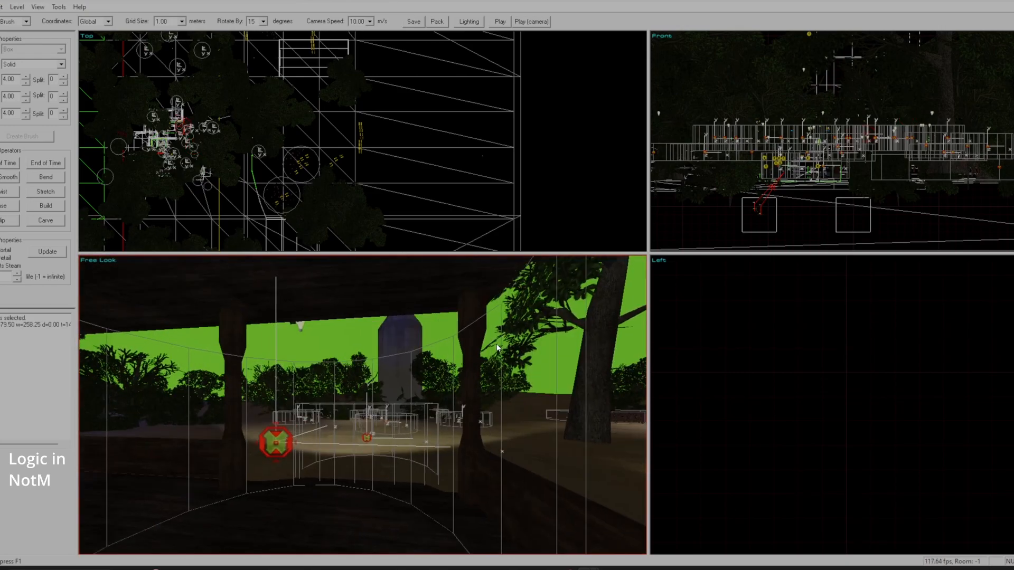
Step: Fly above the trees, switch to object mode and select the Trigger Door object in the sky to show its links
key("KP_Subtract")
key("KP_Subtract")
key("KP_6")
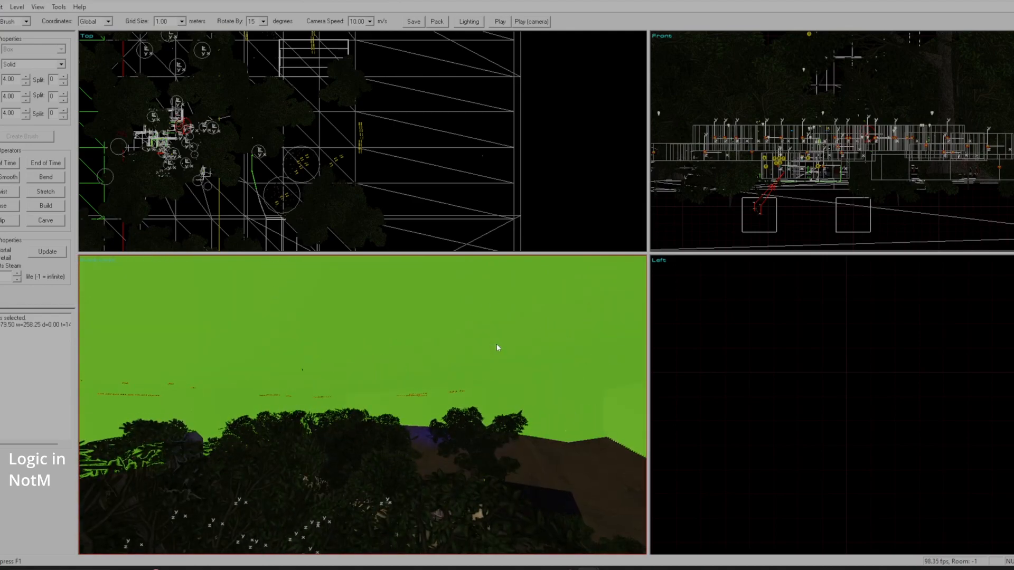
left_click(294, 357)
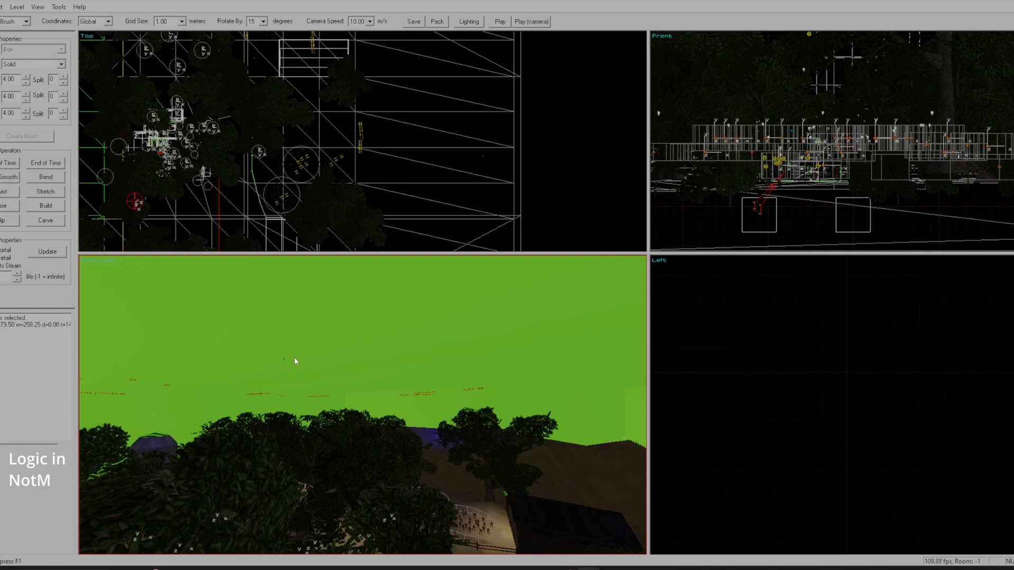
key("o")
left_click(284, 358)
key("a")
key("KP_4")
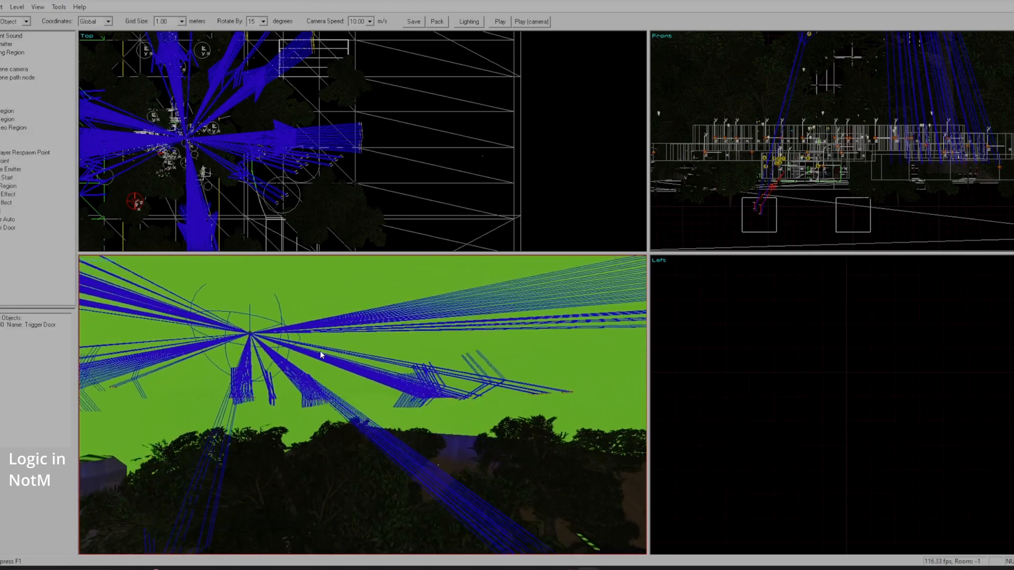
Step: Follow the Trigger Door links outward to the paired rows of events floating beside the silo
key("KP_Subtract")
key("KP_Add")
key("KP_1")
key("KP_Subtract")
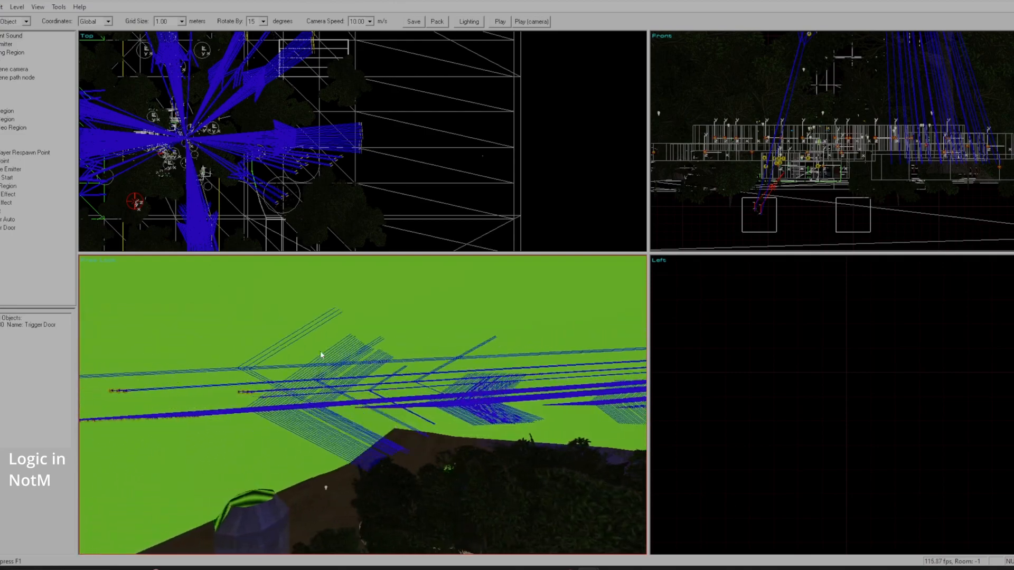
key("KP_8")
key("KP_Add")
key("KP_8")
key("KP_Subtract")
key("KP_3")
key("a")
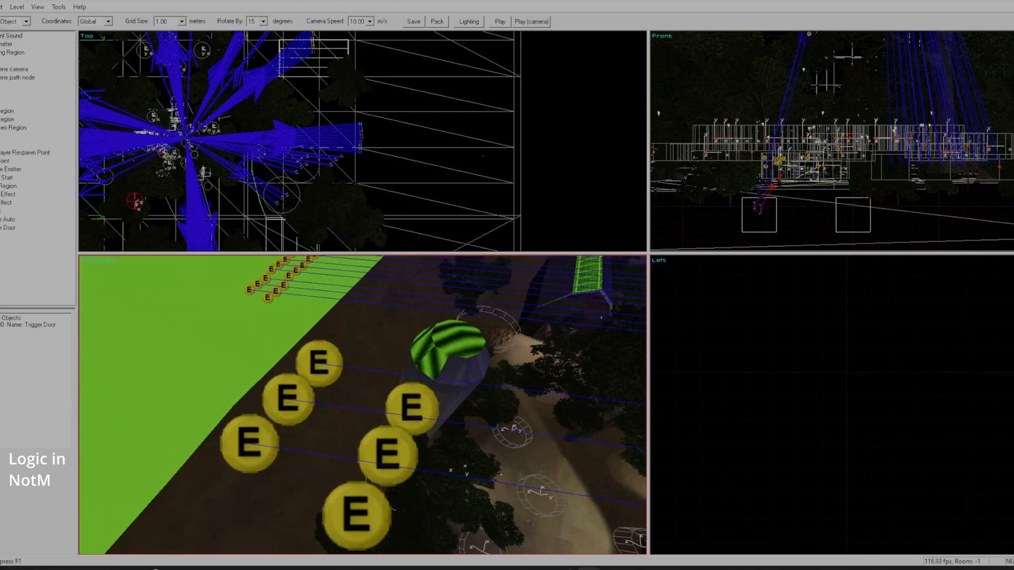
Step: Select the end Delay event and its UnHide partner, trace the link down to the creature, and reselect the Delay event
left_click(242, 453)
key("z")
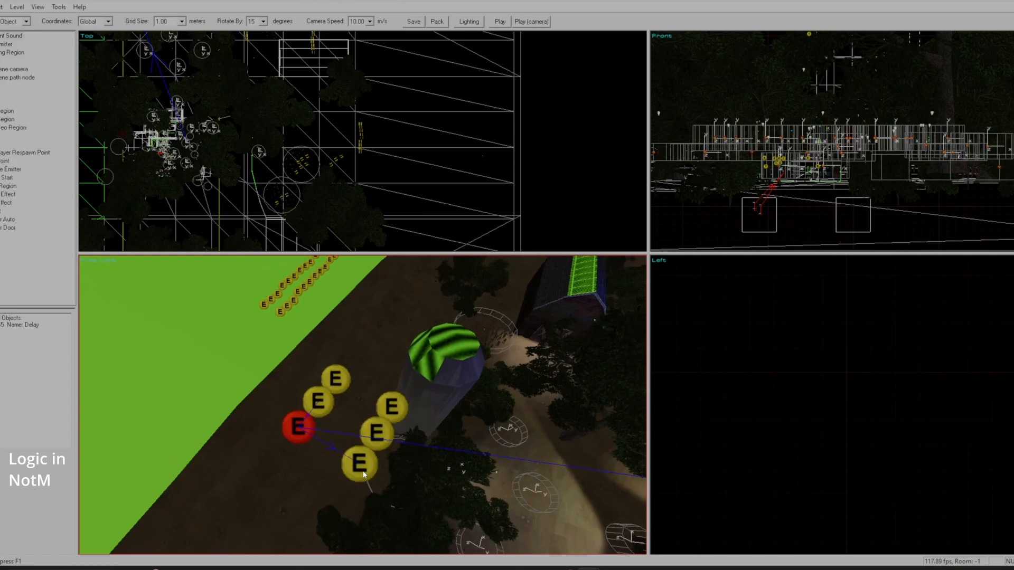
key("z")
key("a")
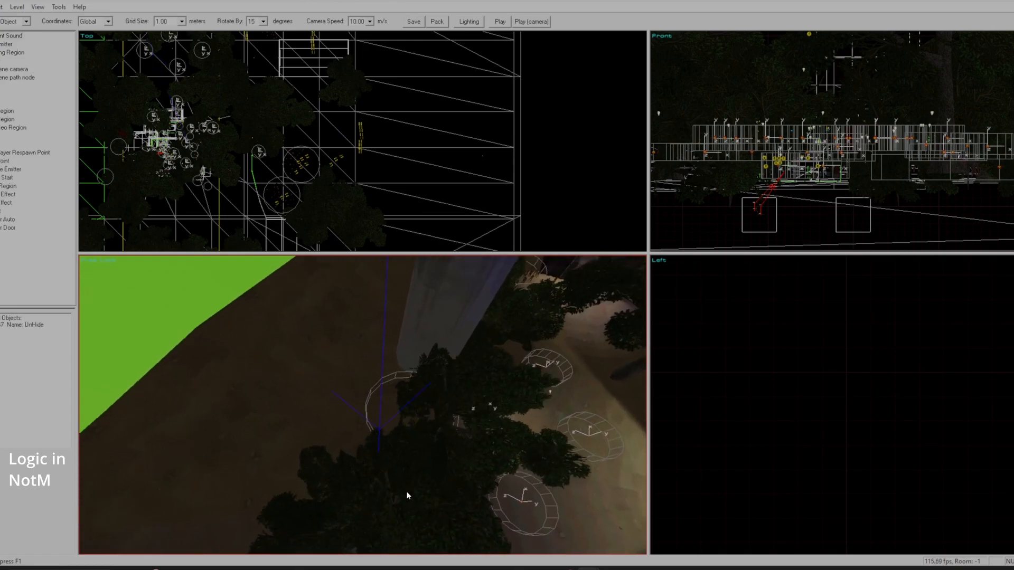
key("KP_2")
key("a")
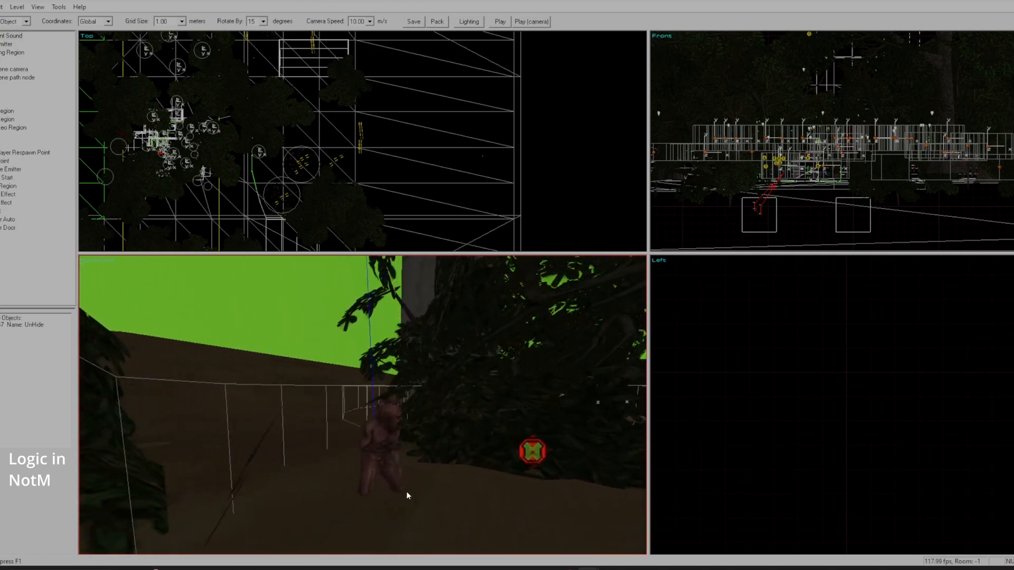
key("KP_6")
key("z")
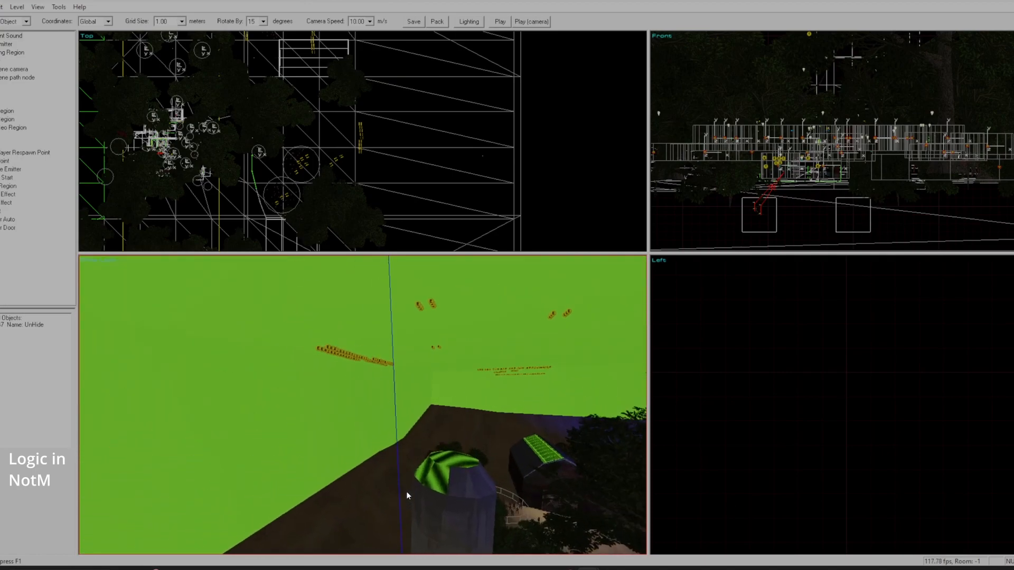
key("a")
left_click(250, 479)
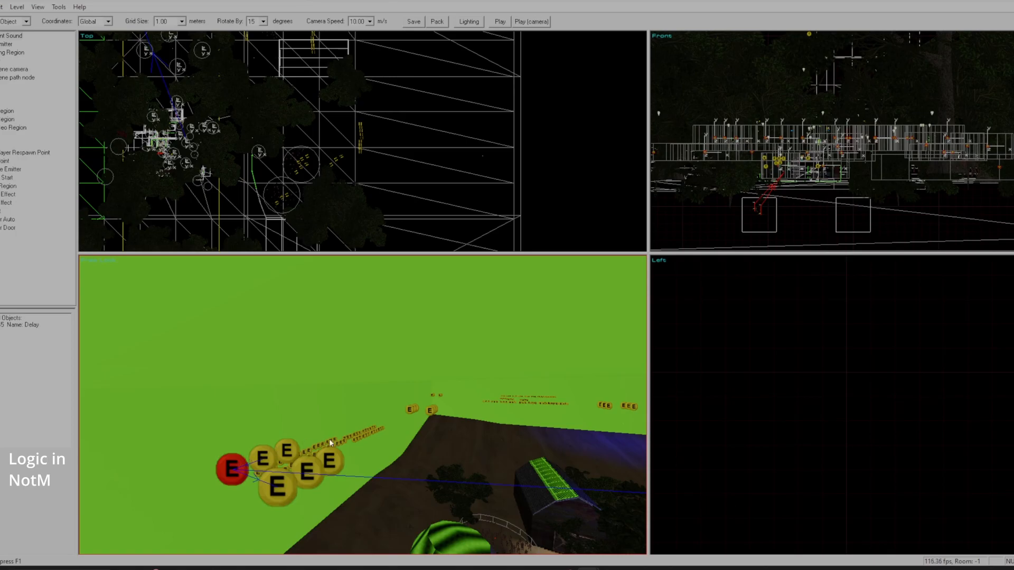
Step: Fly down from the events past the red car and through the house to examine the triggers along the porch
key("z")
key("KP_6")
key("KP_Add")
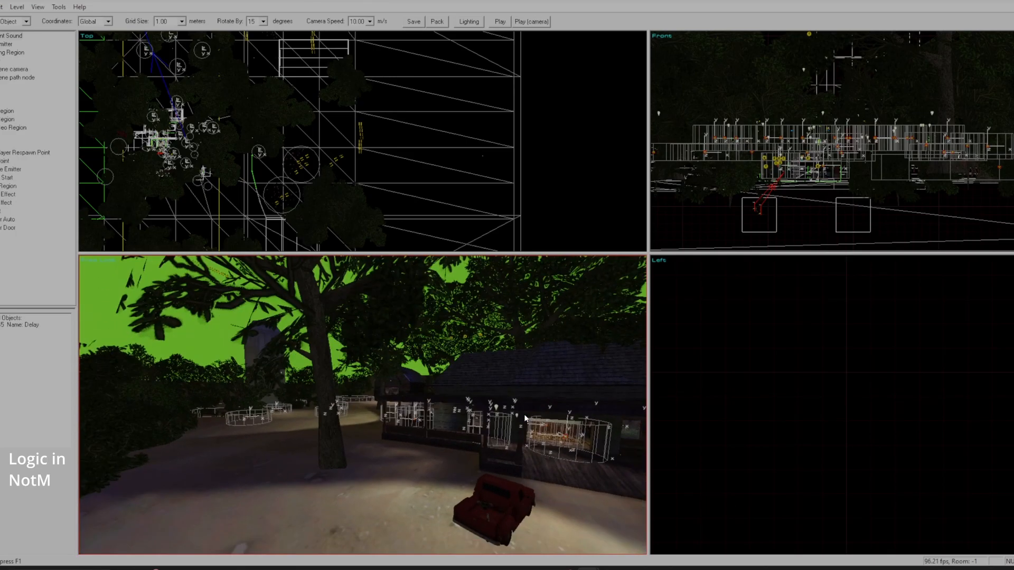
key("z")
key("KP_6")
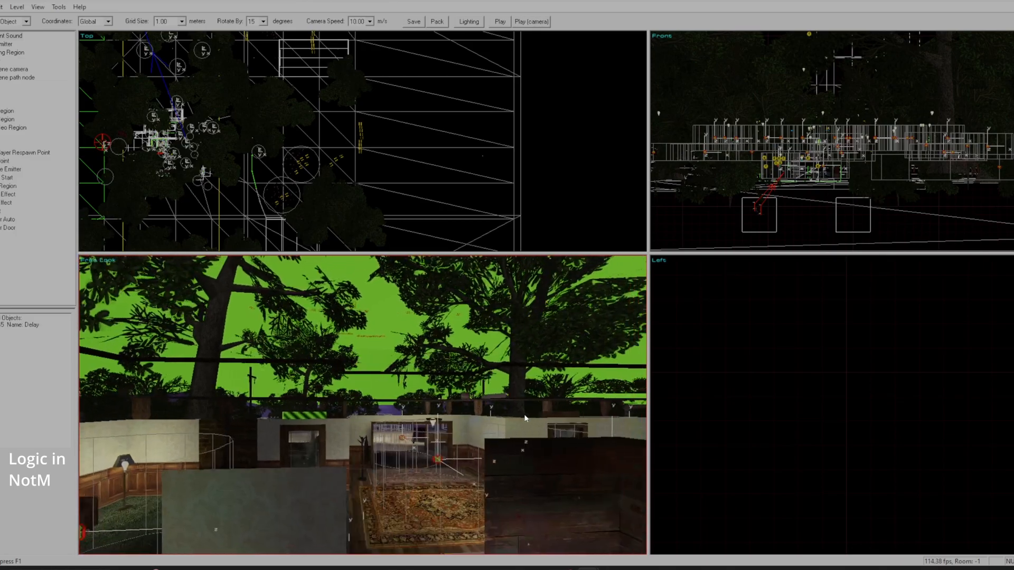
key("z")
key("z")
key("z")
key("KP_6")
key("a")
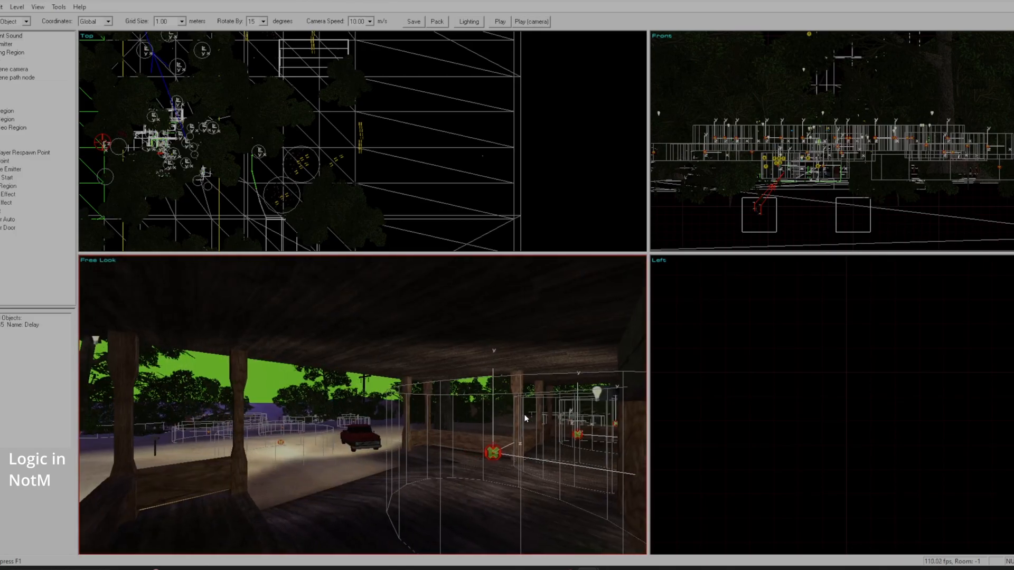
key("z")
key("KP_6")
key("z")
key("z")
Step: Inspect the properties of the Delay event floating beside the lone tree and close them without changes
key("a")
key("KP_Subtract")
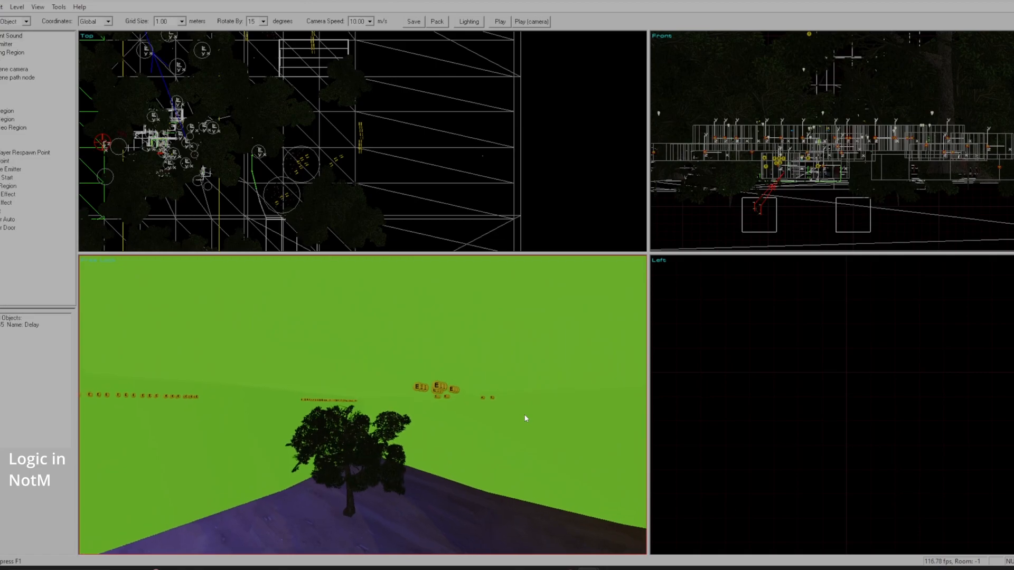
key("a")
key("KP_Subtract")
right_click(494, 468)
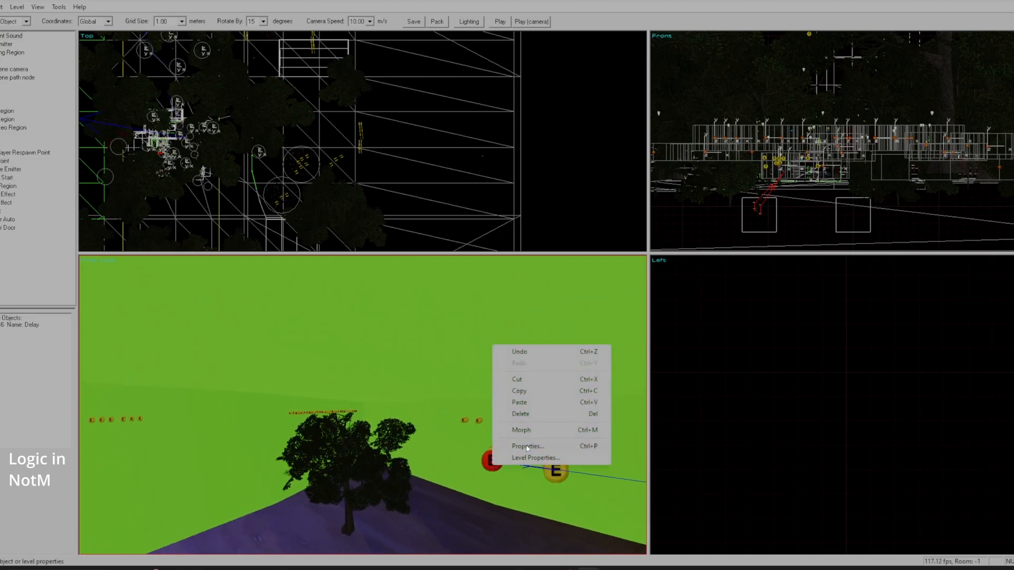
left_click(515, 460)
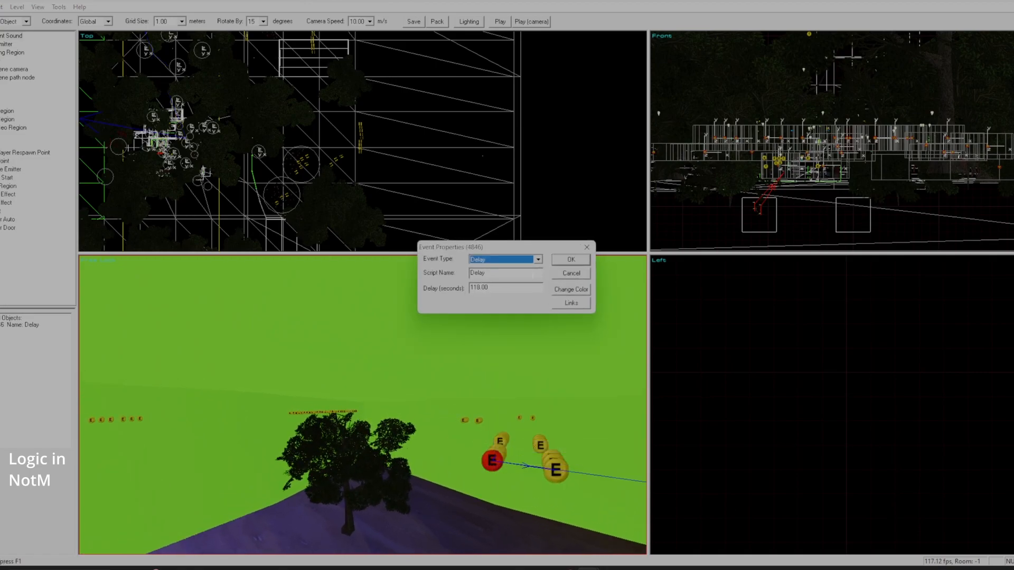
left_click(554, 273)
Step: Follow the Delay event's incoming link back and select the Trigger Door object above the trees
key("z")
key("KP_6")
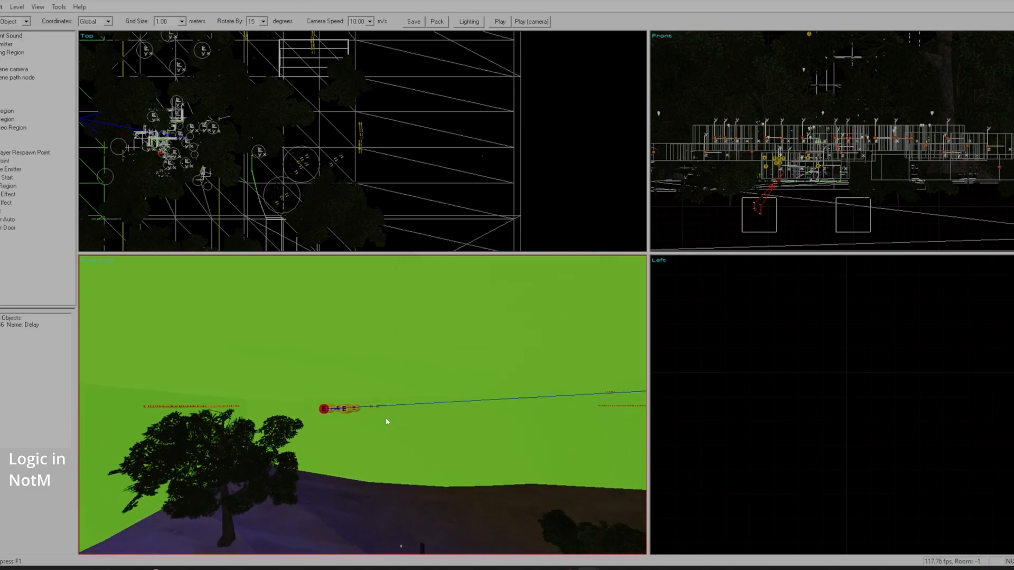
key("KP_1")
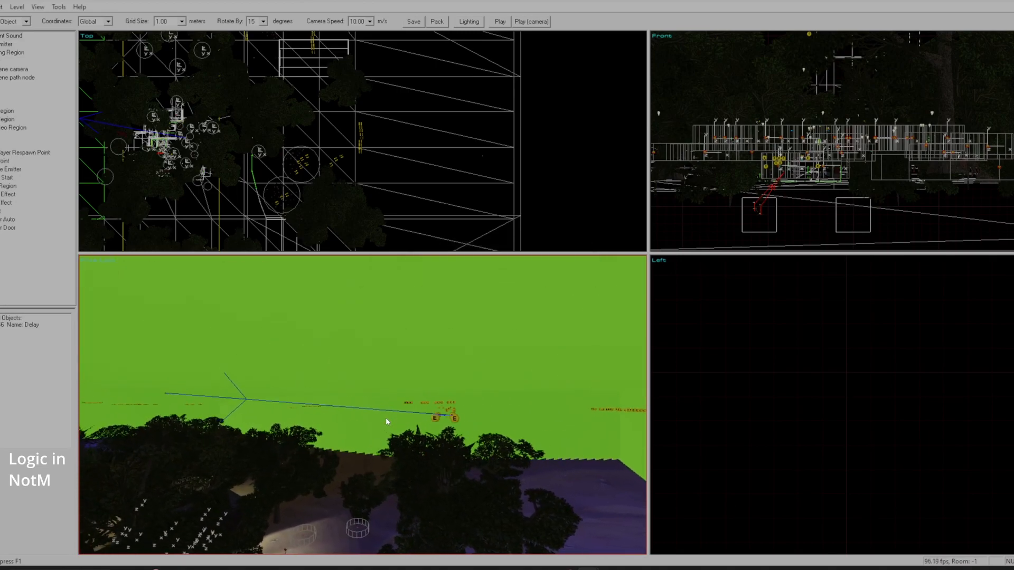
key("KP_Subtract")
key("KP_Add")
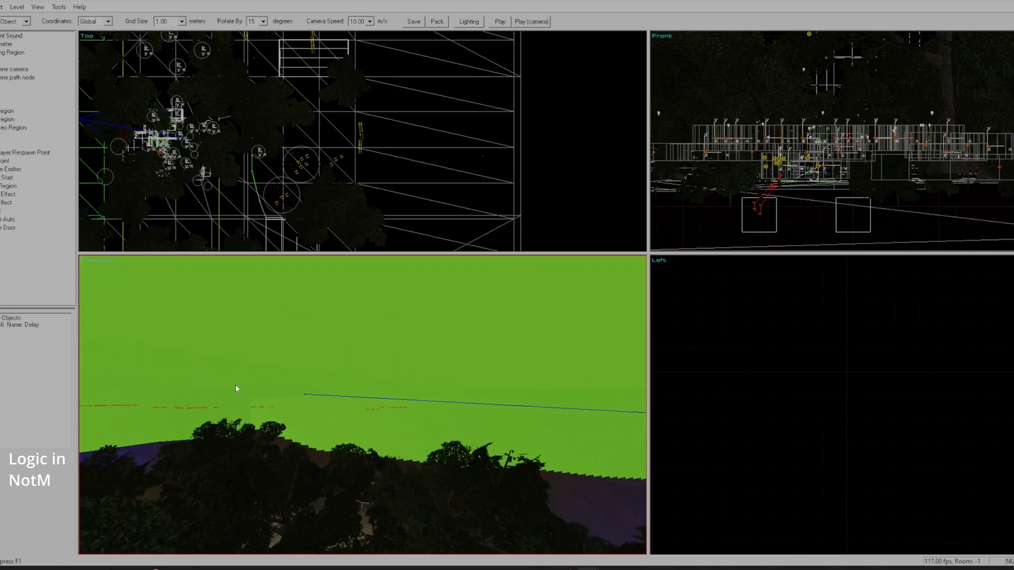
left_click(303, 380)
key("z")
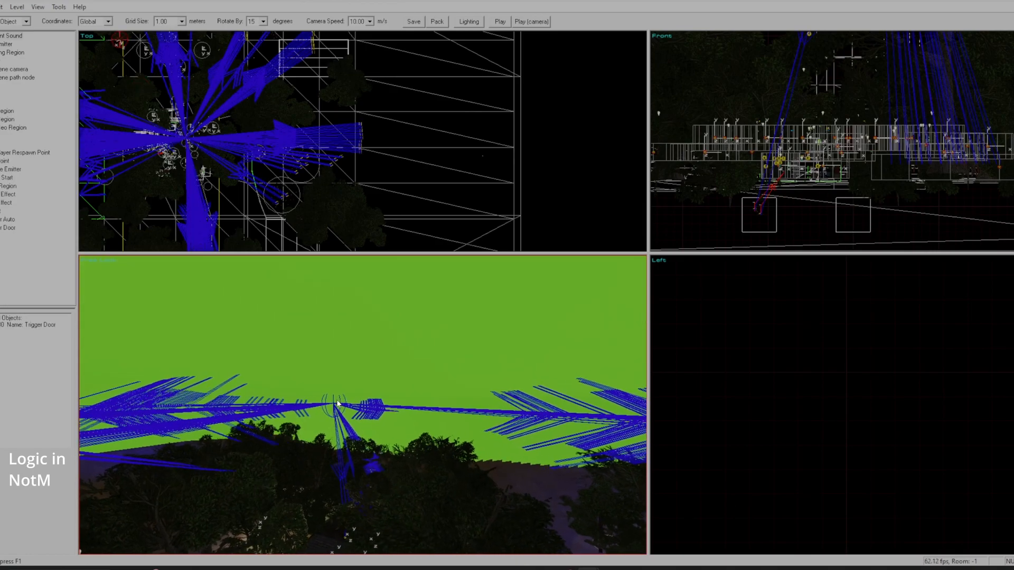
Step: Circle the Trigger Door object from high above to examine how its links fan out to the surrounding event rows
key("KP_1")
key("KP_6")
key("KP_3")
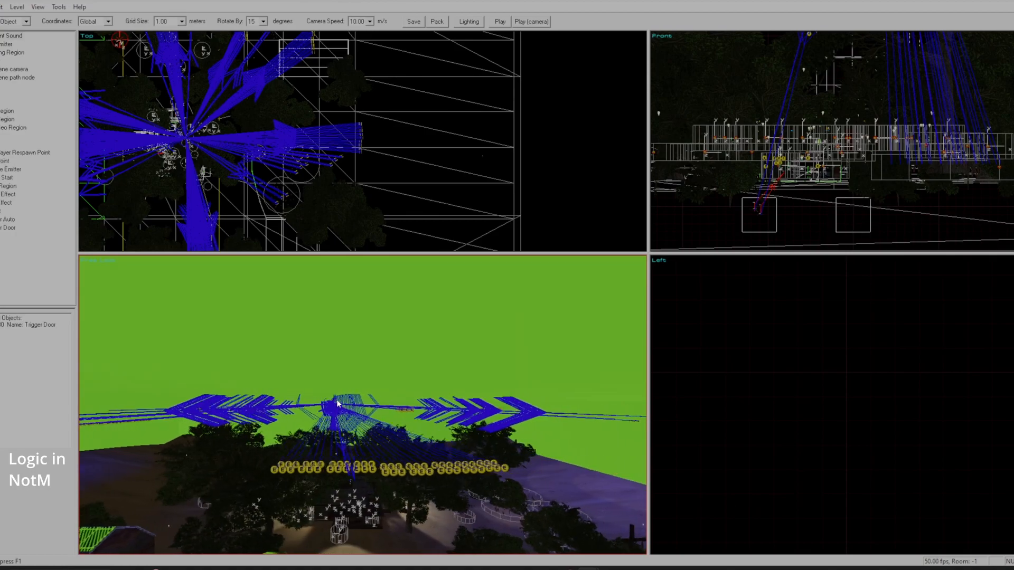
key("KP_Subtract")
key("KP_8")
key("KP_1")
key("KP_3")
key("a")
key("KP_Subtract")
key("KP_1")
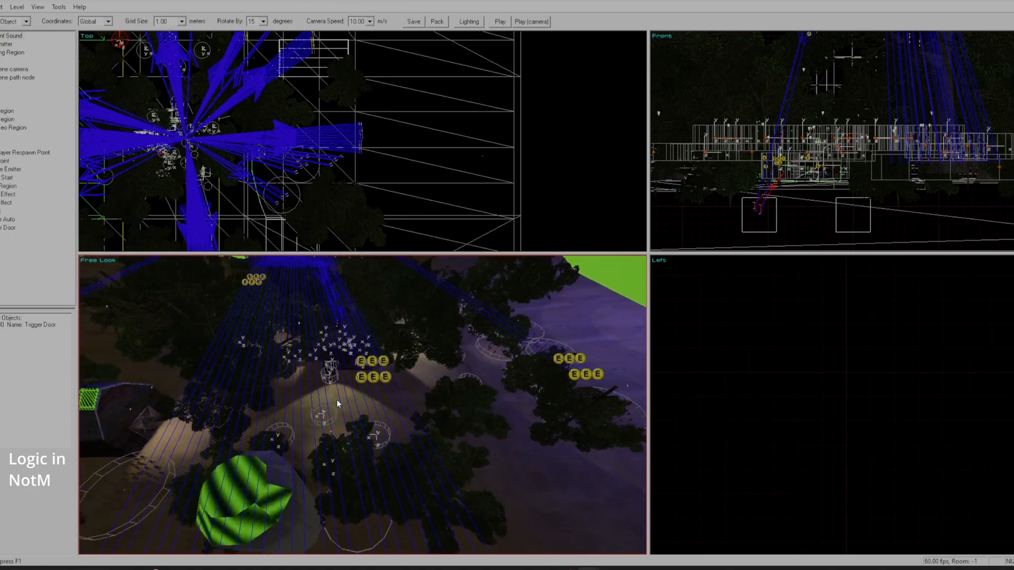
key("KP_2")
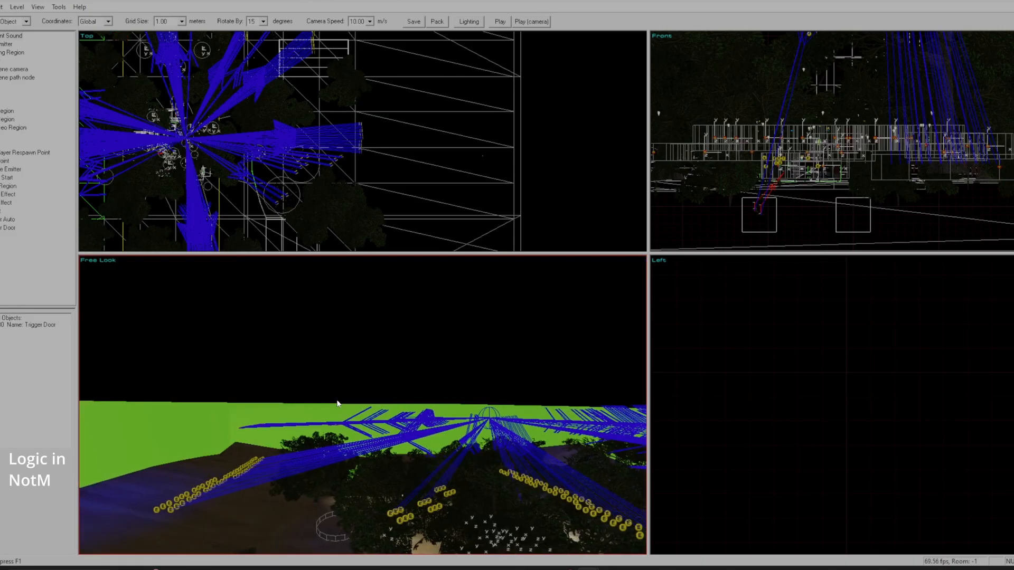
key("KP_Add")
key("a")
key("KP_6")
key("a")
key("KP_Add")
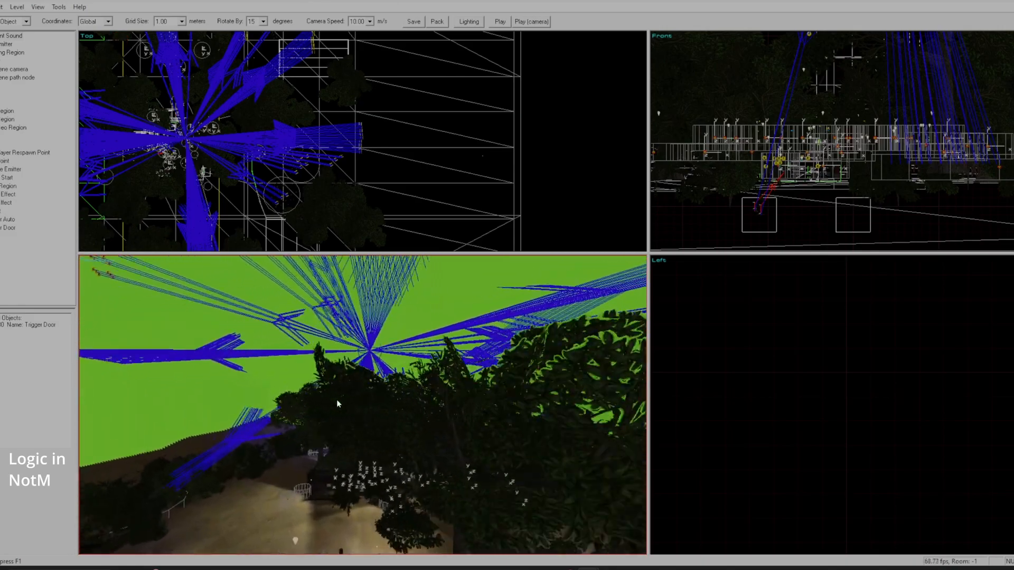
Step: Select the Message event in the row above the house roof and fly the camera down into the house
key("KP_6")
key("KP_Subtract")
key("a")
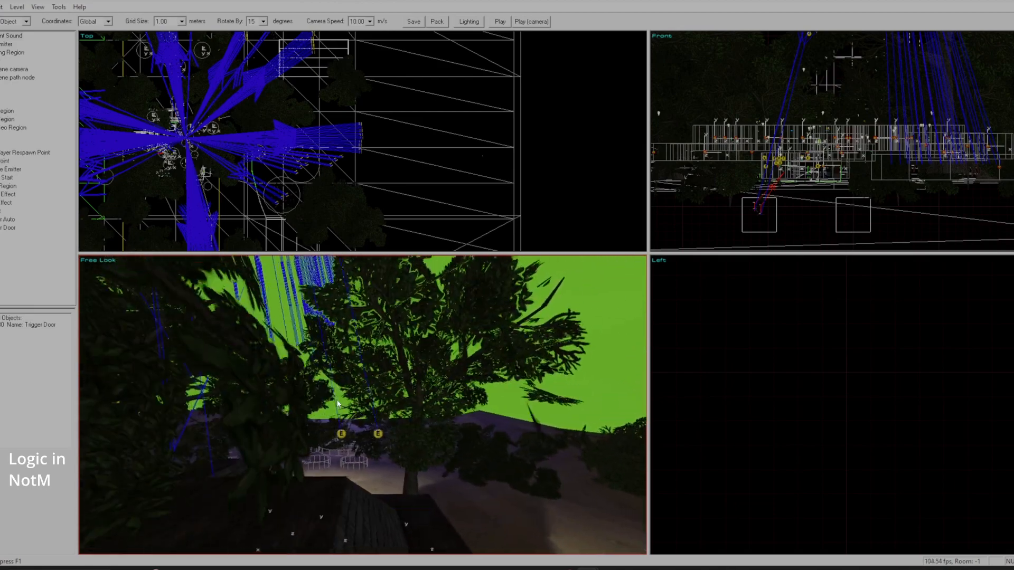
key("KP_4")
left_click(366, 378)
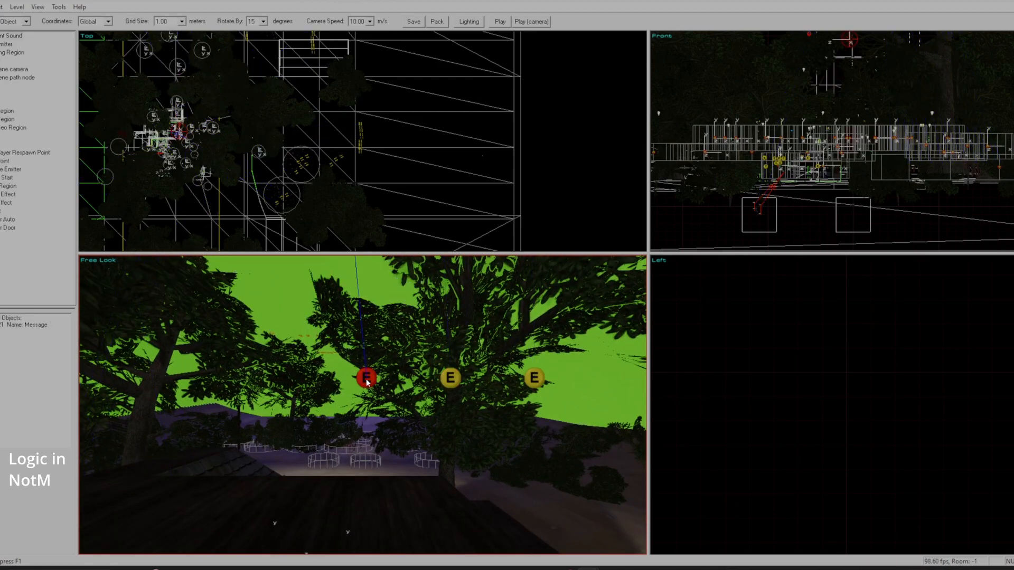
key("z")
key("KP_Add")
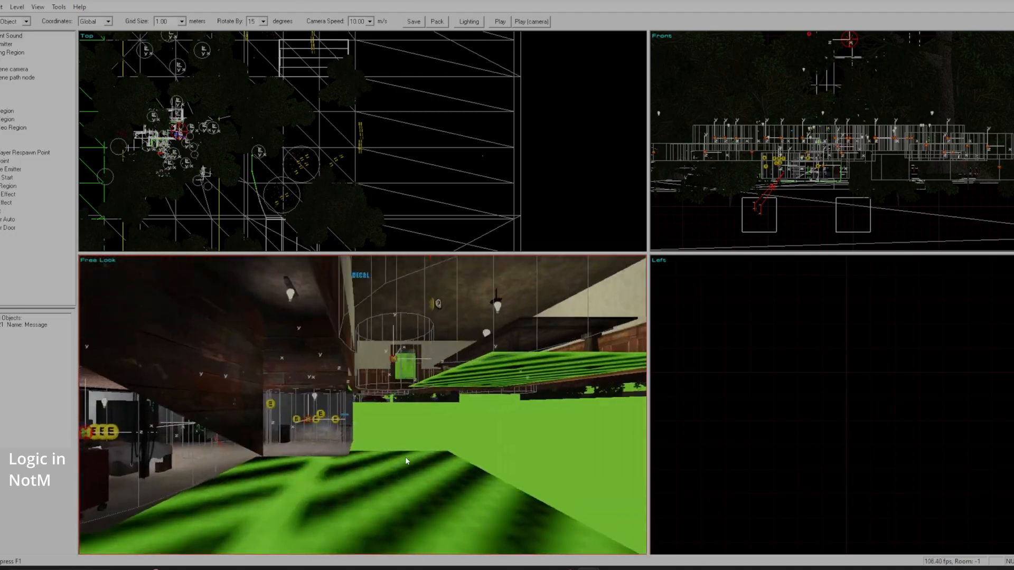
Step: Examine the grid-walled room beneath the house and select a keyframe of the objects stored inside
key("KP_4")
key("a")
key("KP_Add")
key("KP_6")
key("KP_Add")
key("a")
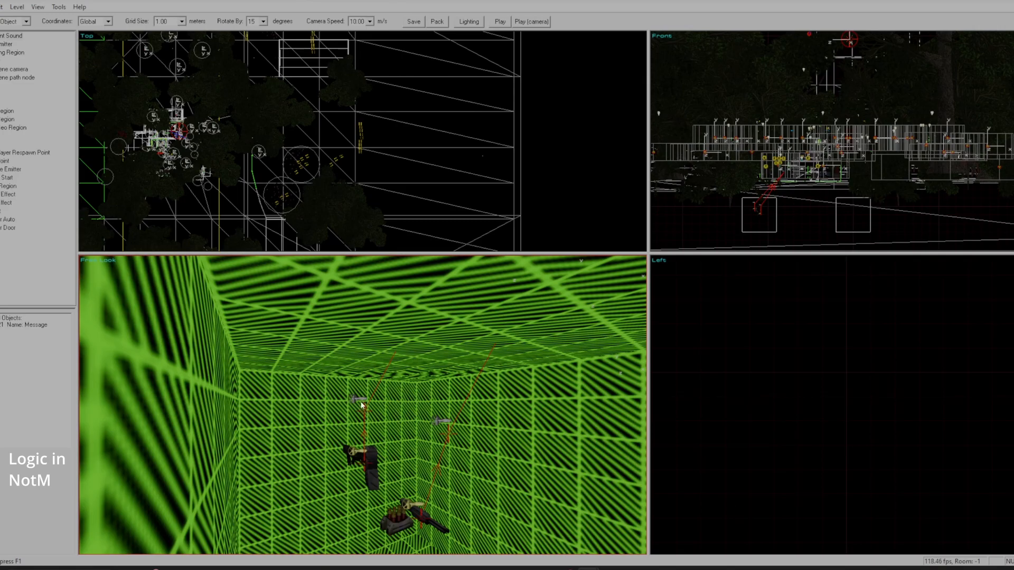
key("KP_4")
key("KP_6")
Step: Inspect the properties of the middle Message event in the row of three above the basement's covered table, closing them without changes
key("z")
key("KP_Subtract")
key("KP_Subtract")
key("KP_4")
key("z")
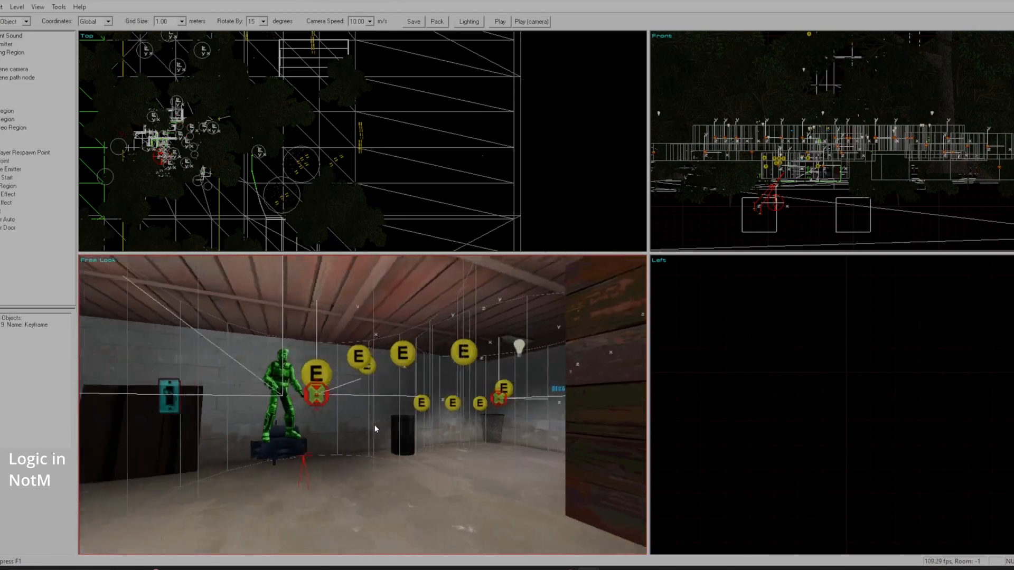
key("a")
key("z")
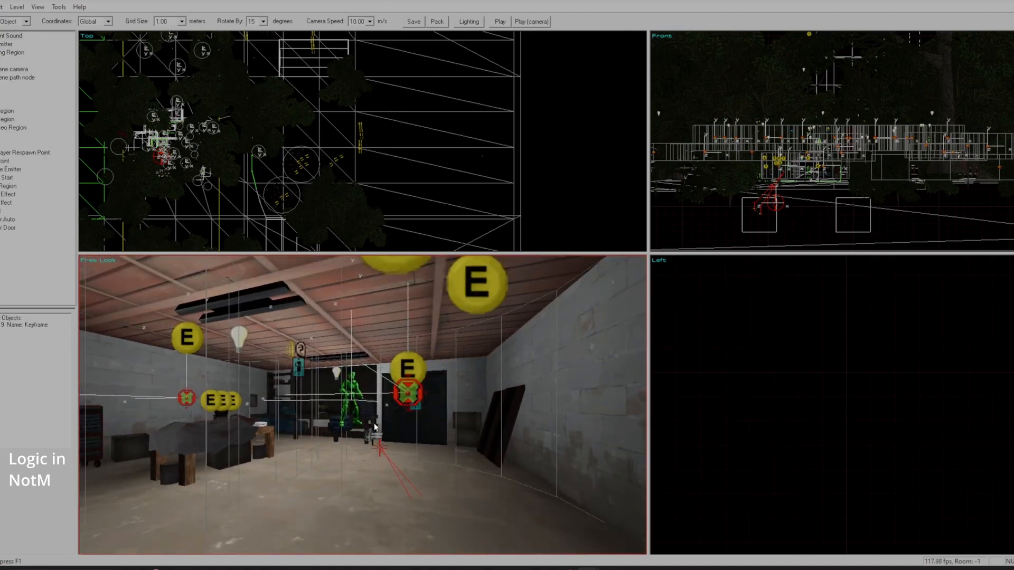
right_click(227, 407)
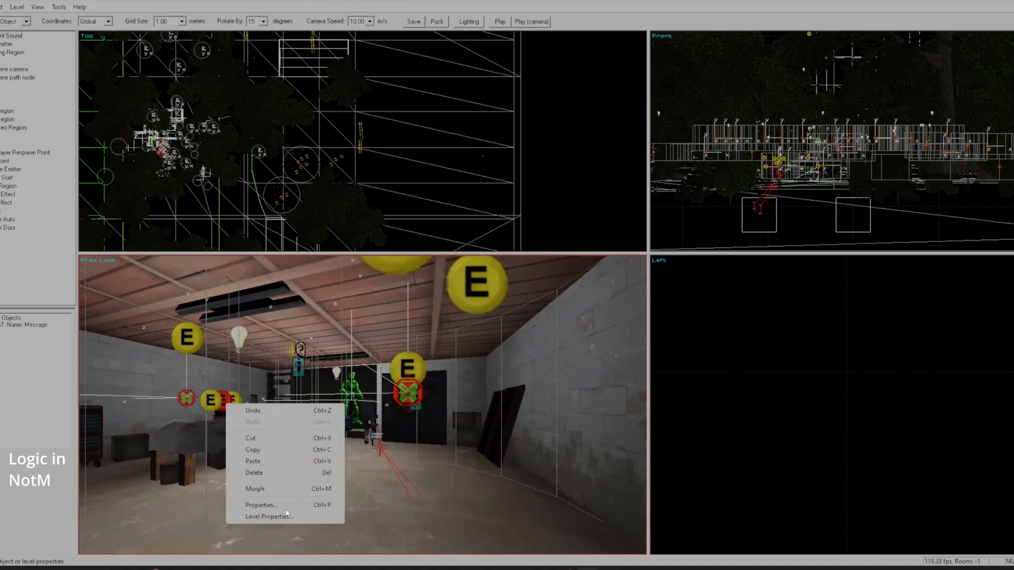
left_click(286, 506)
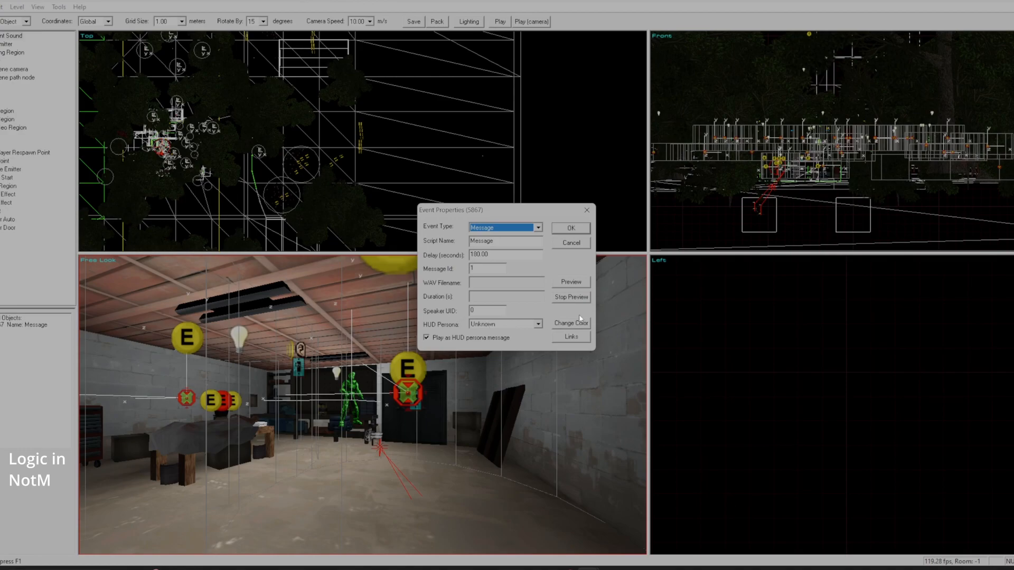
left_click(572, 243)
key("a")
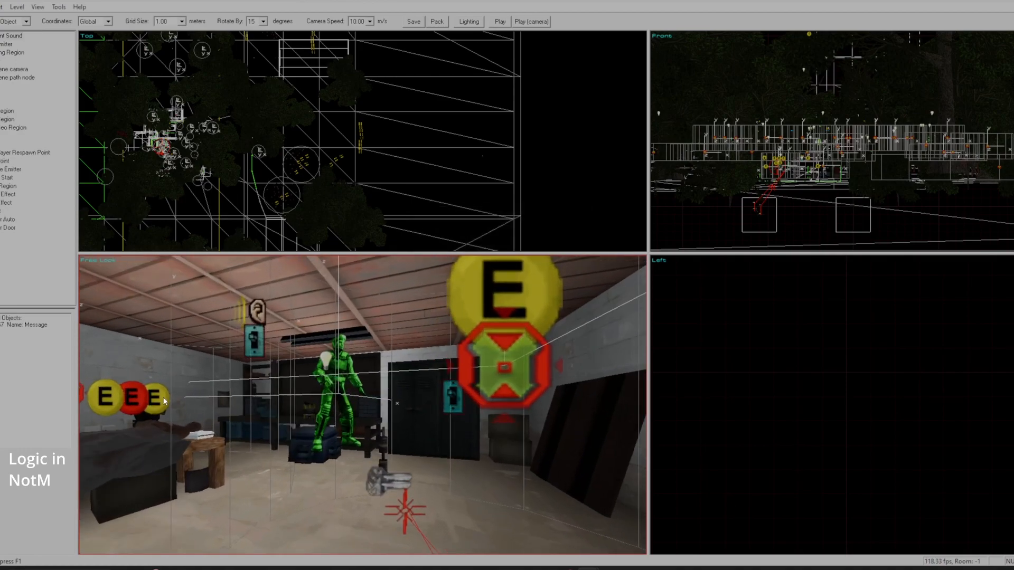
Step: Select the Music_Start events under the basement ceiling one after another to identify them
key("z")
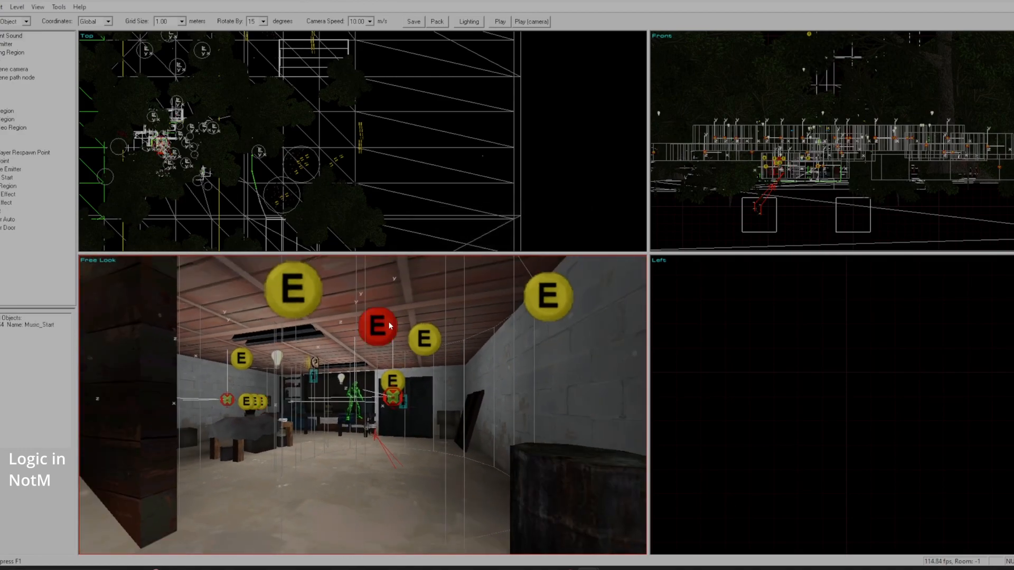
left_click(429, 339)
key("z")
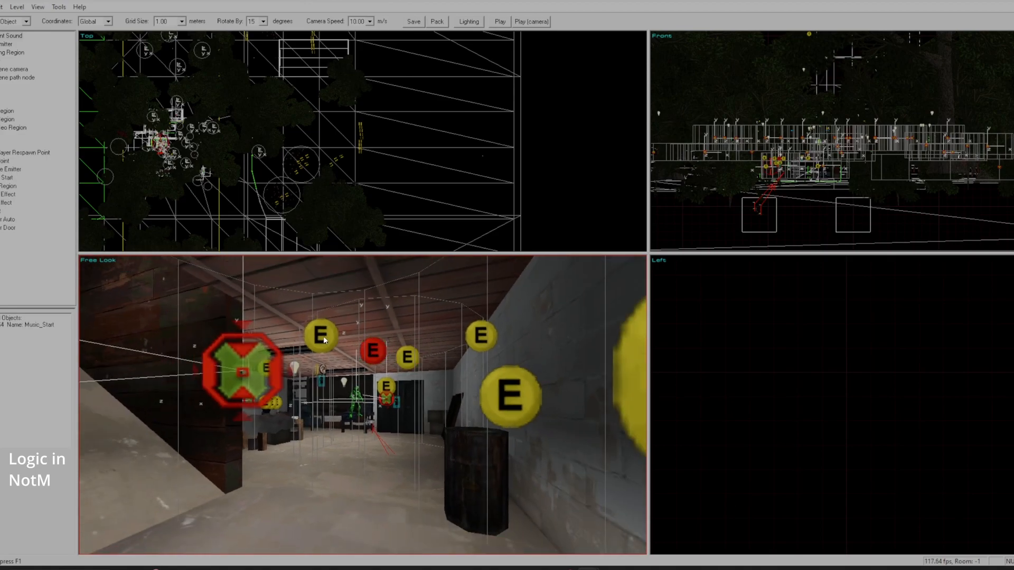
key("a")
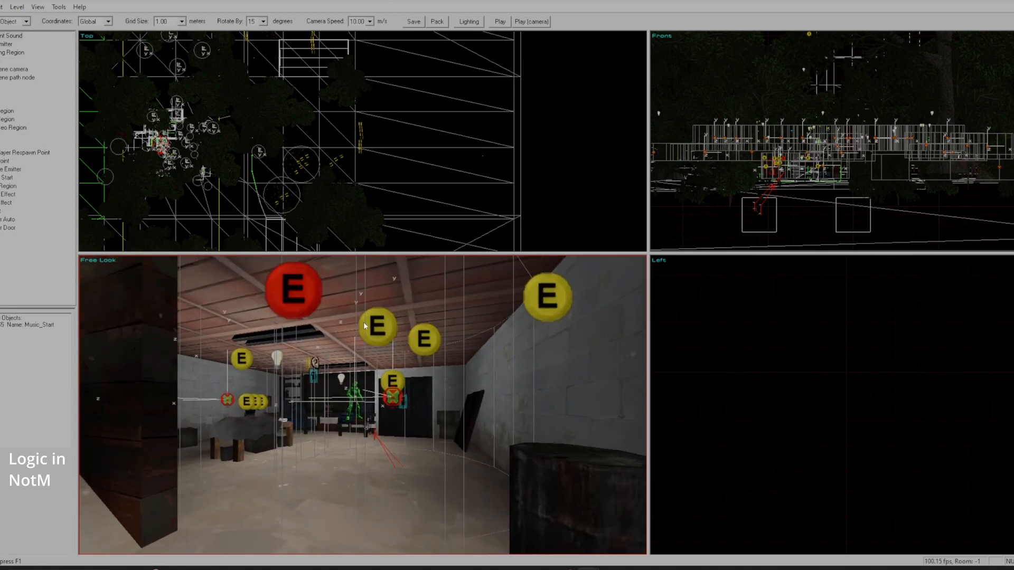
left_click(548, 298)
key("z")
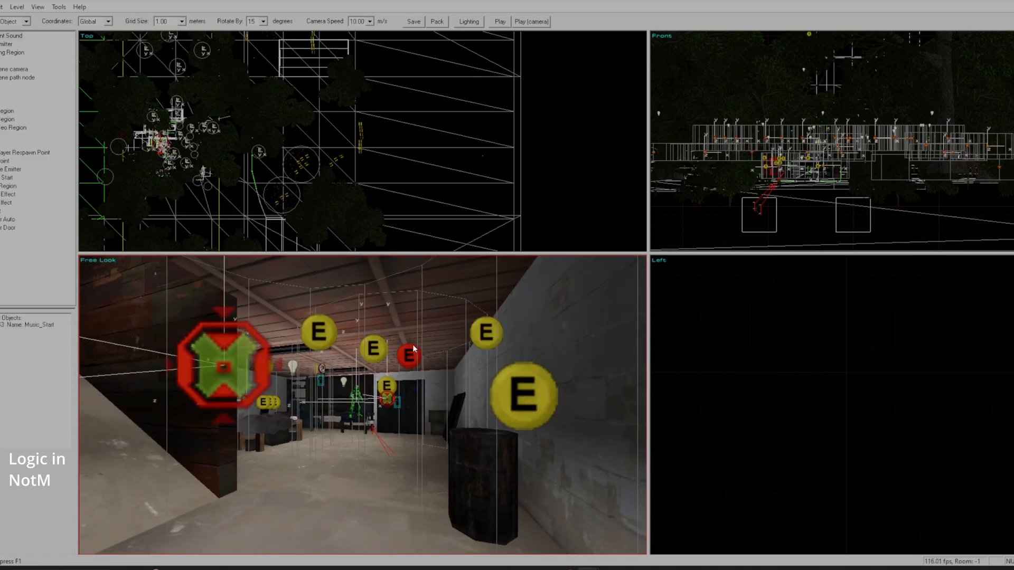
Step: Inspect the properties of the middle Music_Start event under the ceiling and close them without changes
right_click(373, 351)
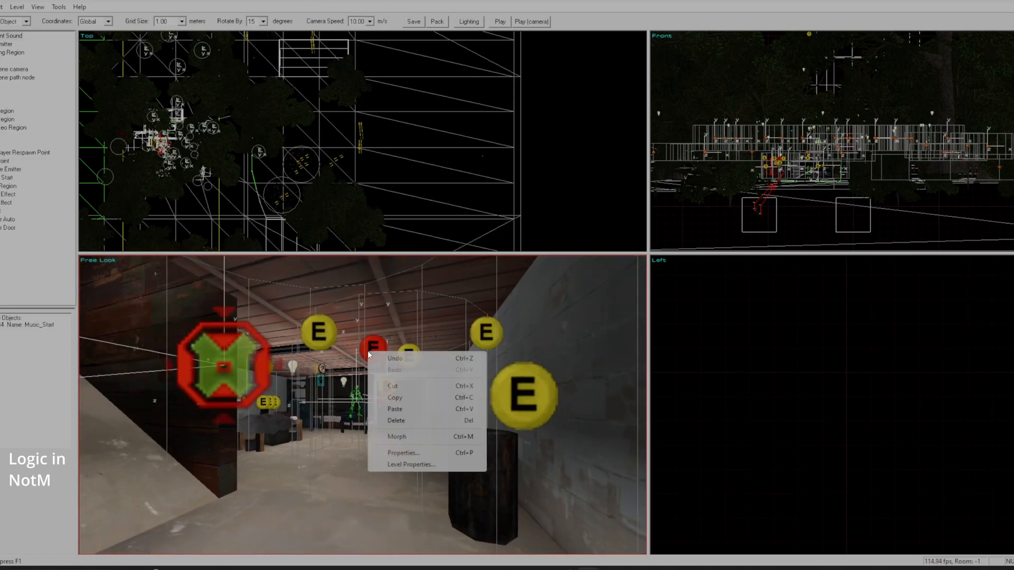
left_click(406, 458)
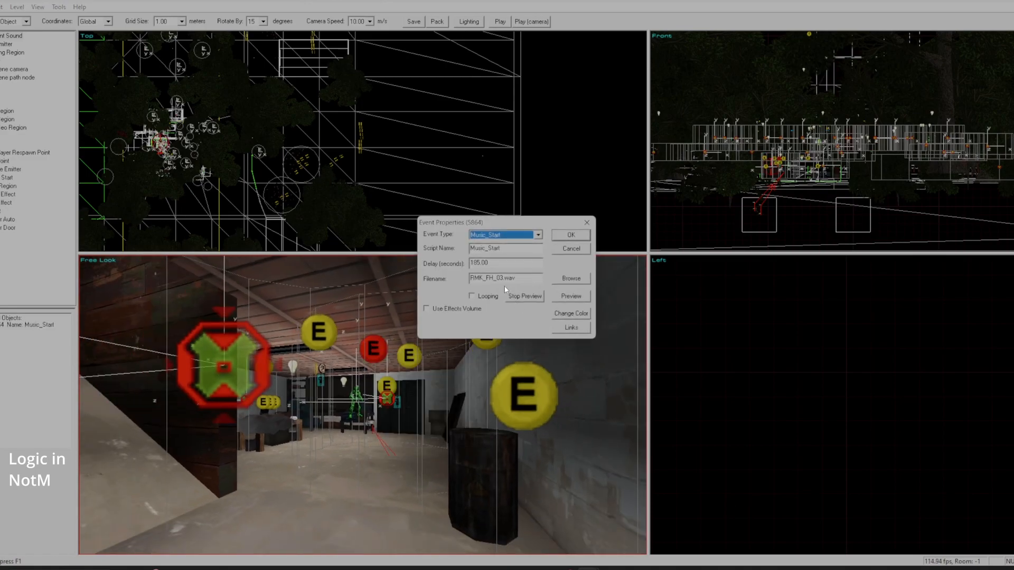
left_click(566, 250)
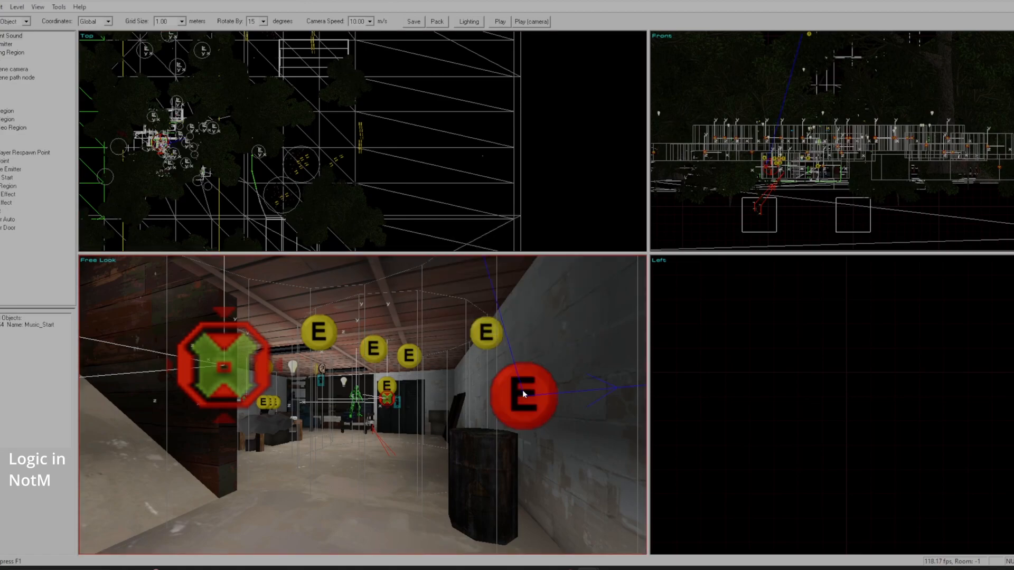
Step: Select the Countdown_Begin event above the barrel and view it from the other side to examine its links
left_click(523, 394)
key("z")
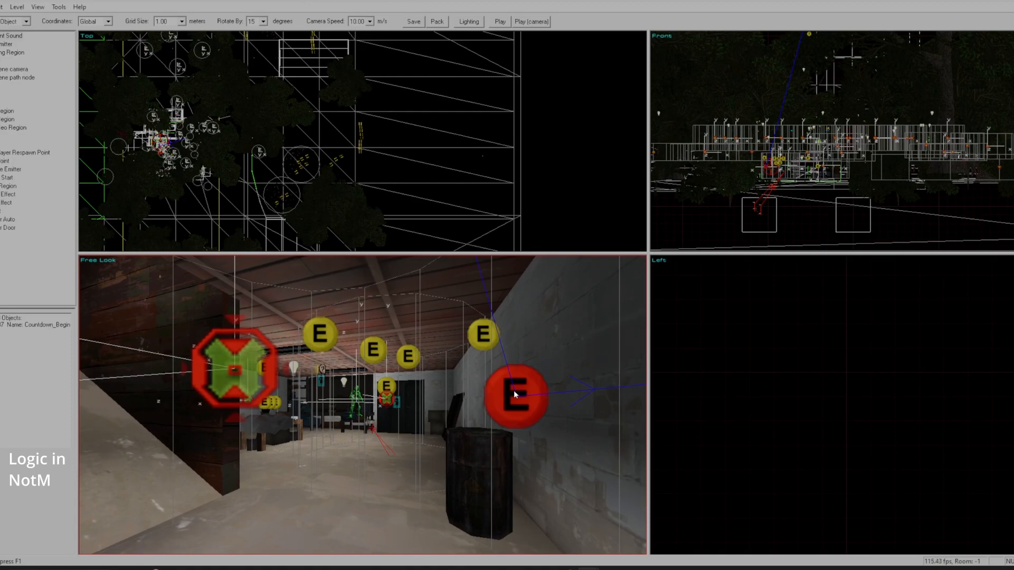
key("z")
key("KP_6")
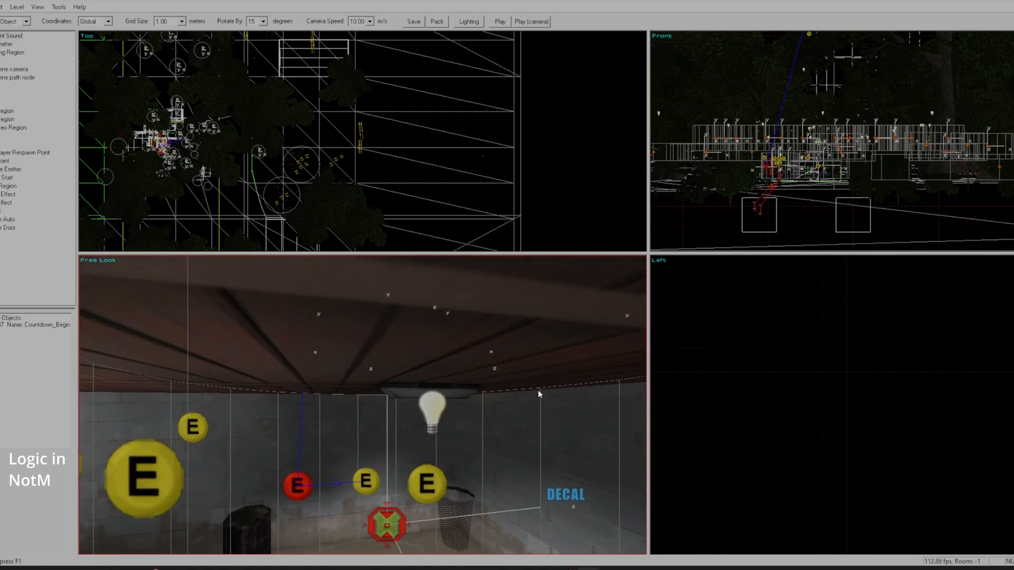
key("a")
key("KP_Add")
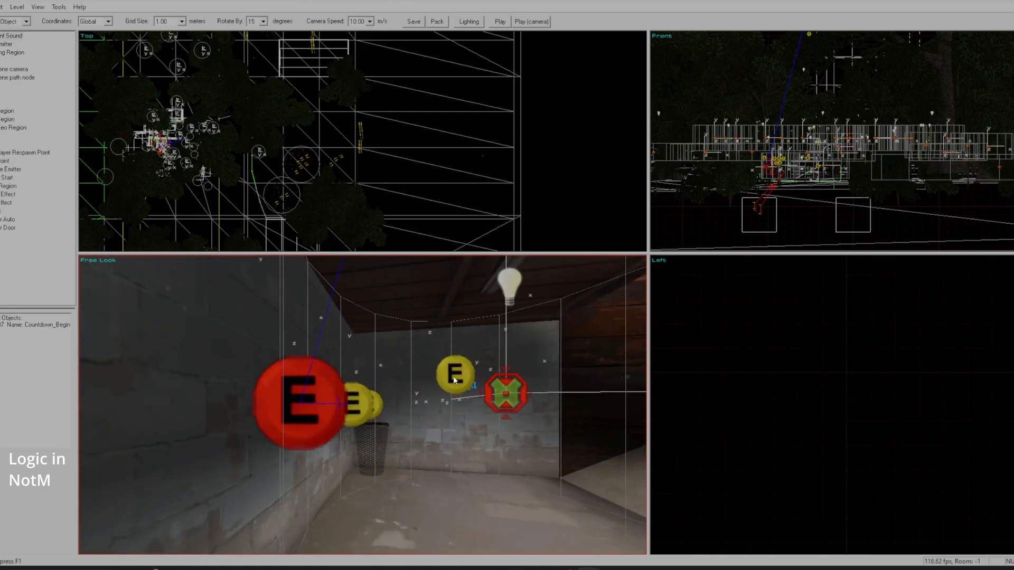
Step: Follow the countdown chain along the basement wall by selecting the When_Countdown event and its linked neighbours
left_click(453, 380)
key("z")
key("z")
key("a")
left_click(444, 380)
key("a")
key("z")
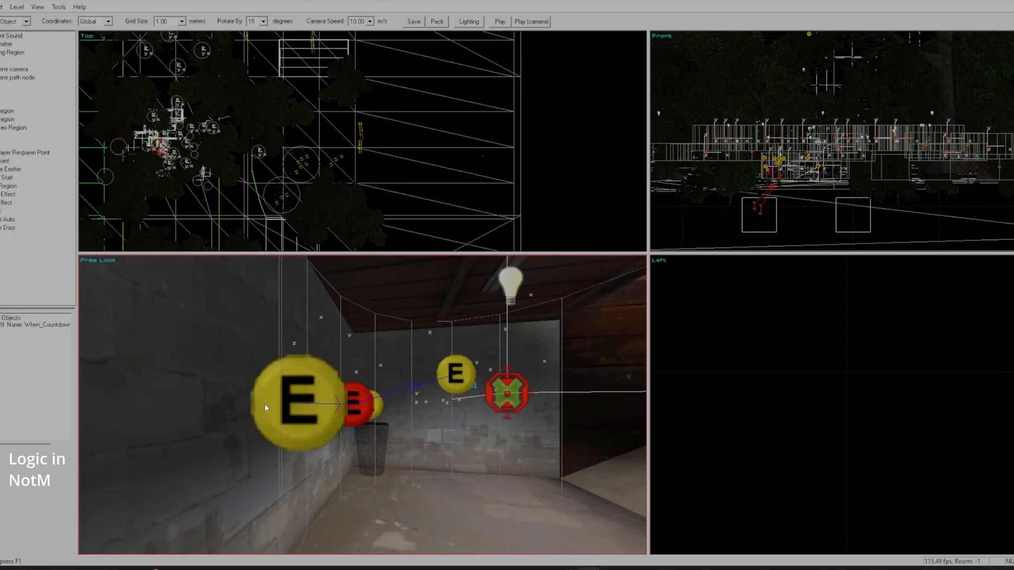
left_click(280, 405)
key("z")
key("a")
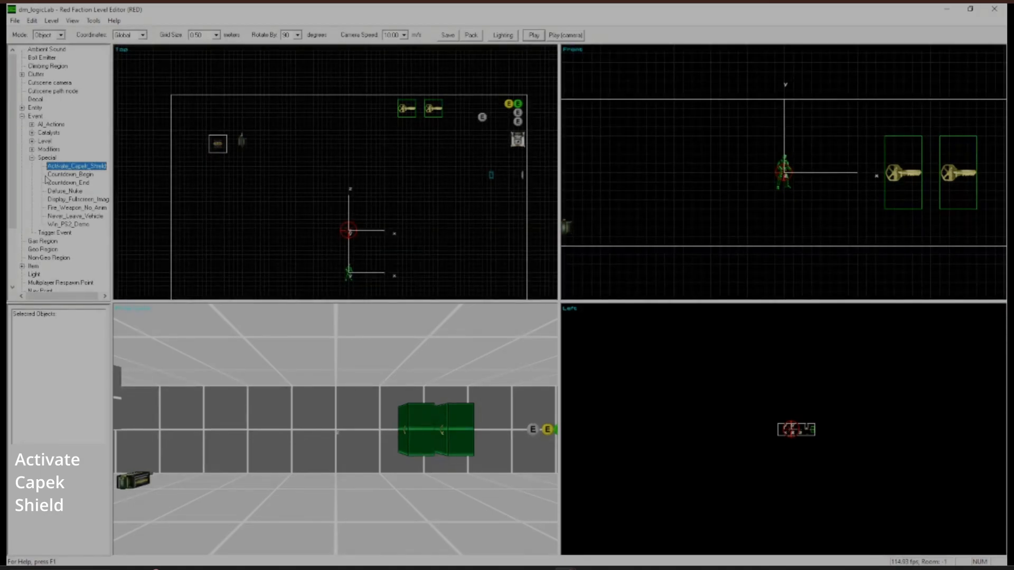
Step: Add an Activate_Capek_Shield event at the centre of the dm_logicLab room and playtest the level
left_click(510, 150, "ctrl")
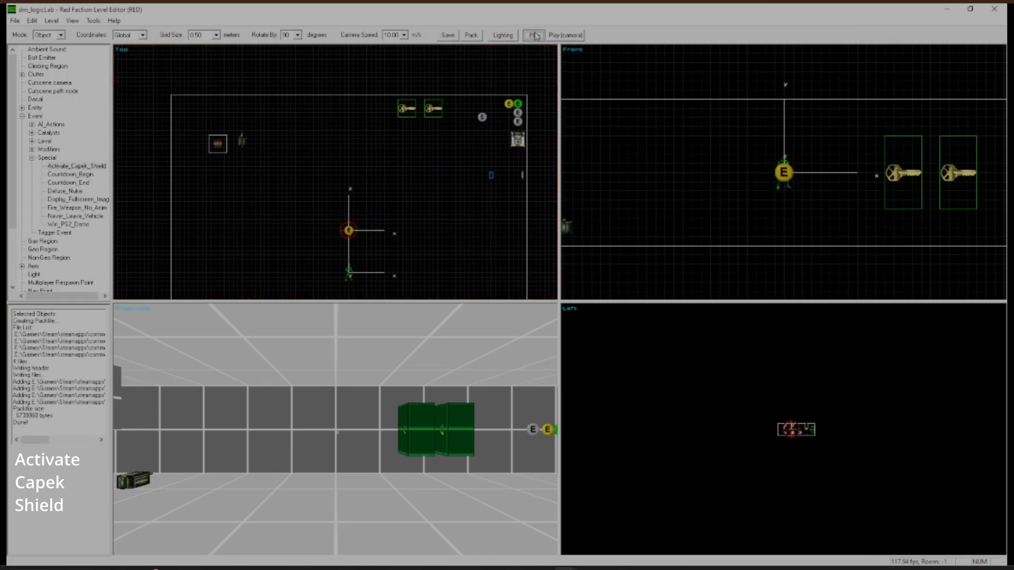
left_click(534, 35)
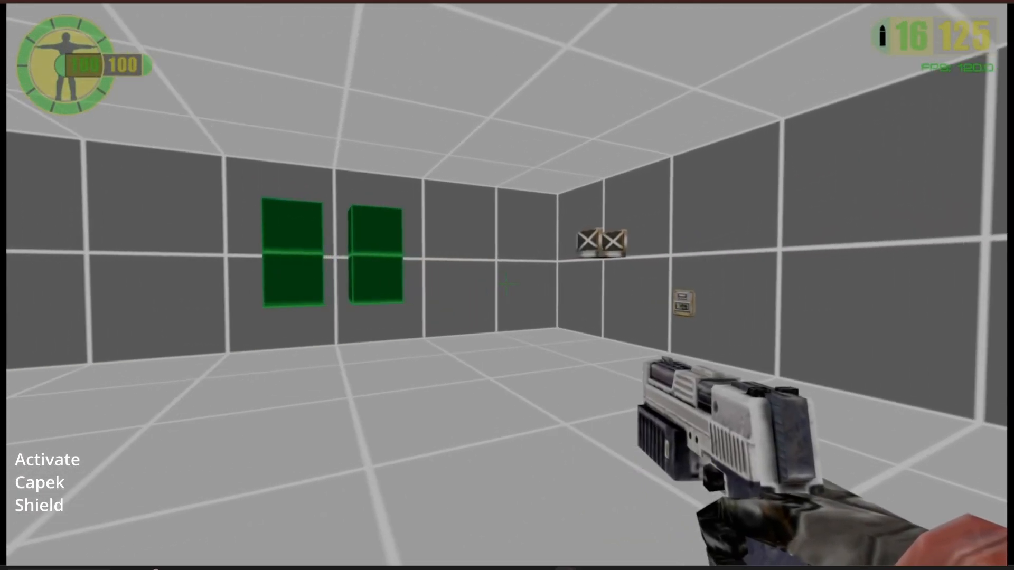
key("w")
key("grave")
type("s")
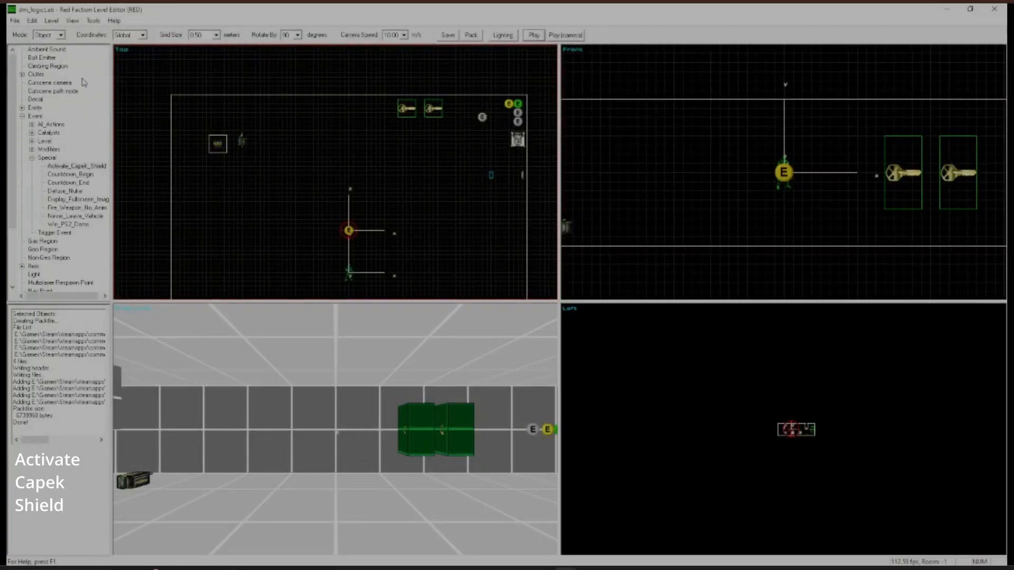
Step: Look up the available entity types and walk toward the red-robed Capek in a playtest to view its shield
left_click(23, 116)
left_click(22, 107)
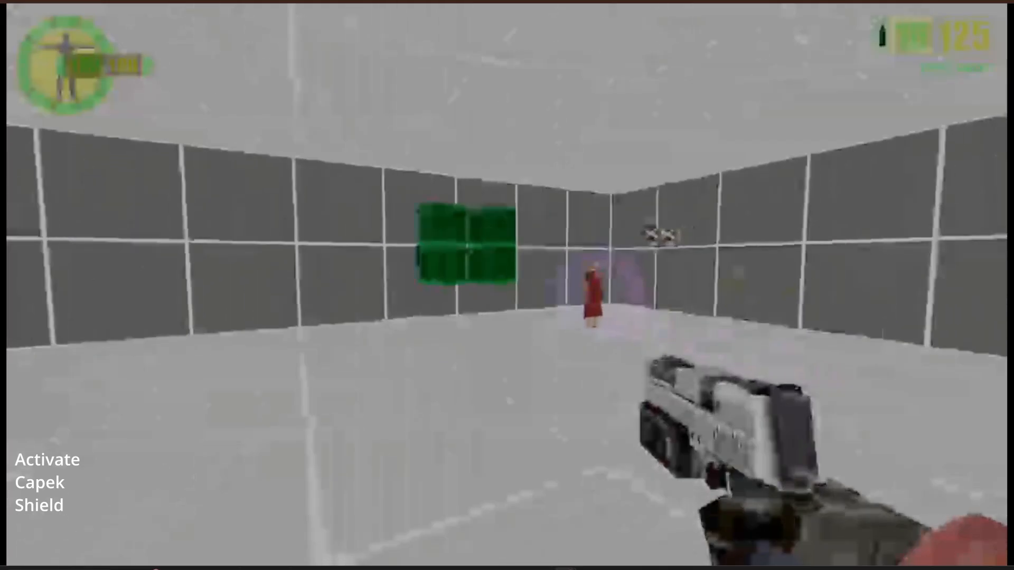
key("w")
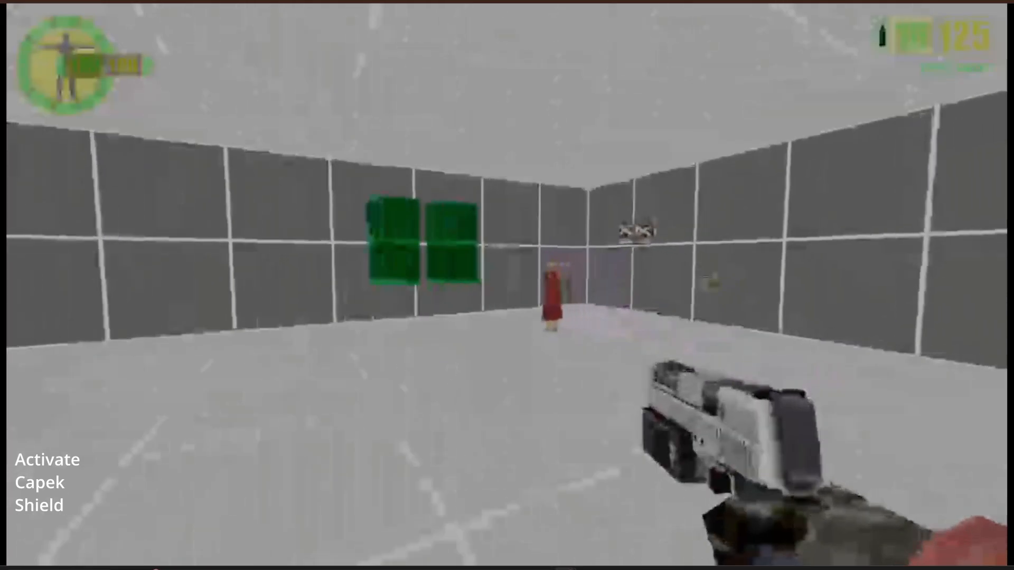
key("w")
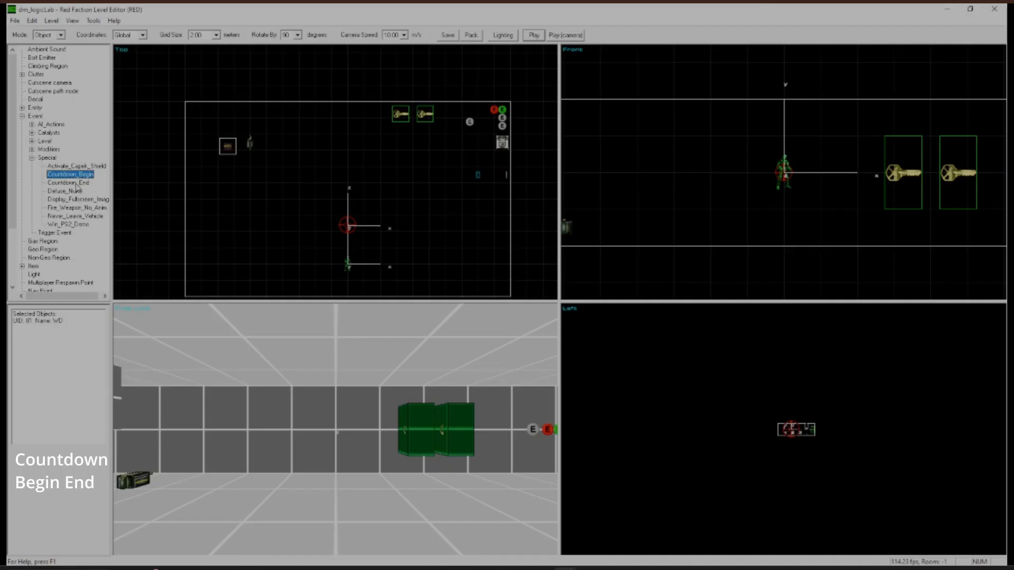
Step: Go through the Special event types Countdown_End, Defuse_Nuke and Display_Fullscreen_Image, revealing their full names
left_click(74, 183)
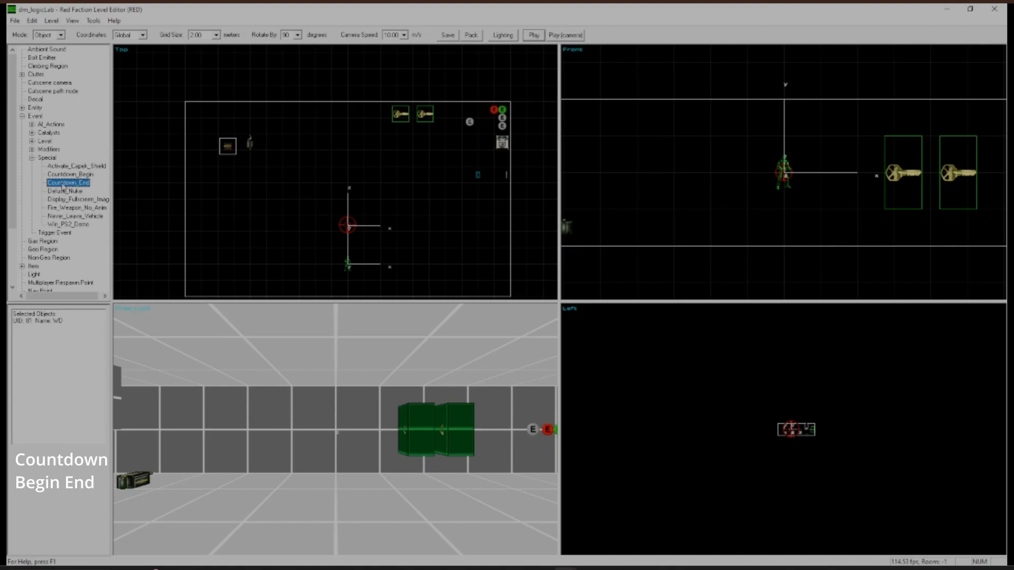
left_click(68, 191)
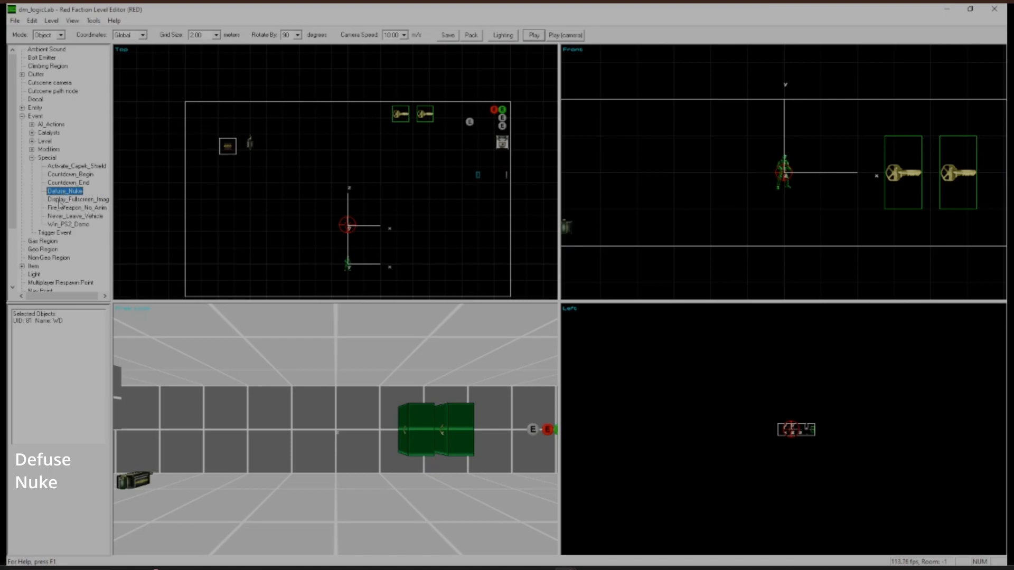
left_click(68, 200)
left_click_drag(94, 293, 108, 292)
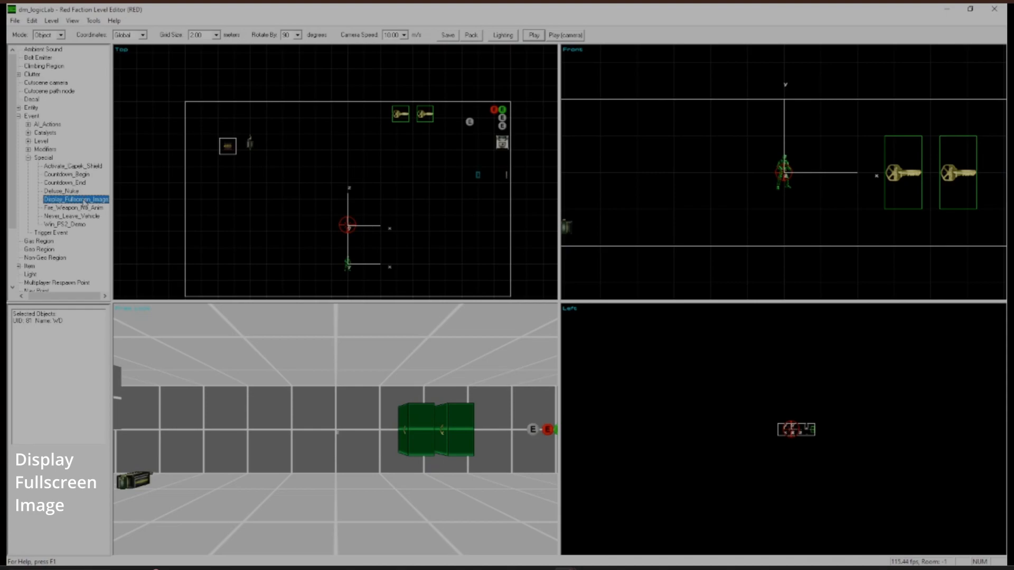
Step: Place a Display_Fullscreen_Image event in the room between the grey event and the switch
left_click(366, 253)
left_click_drag(458, 170, 485, 182)
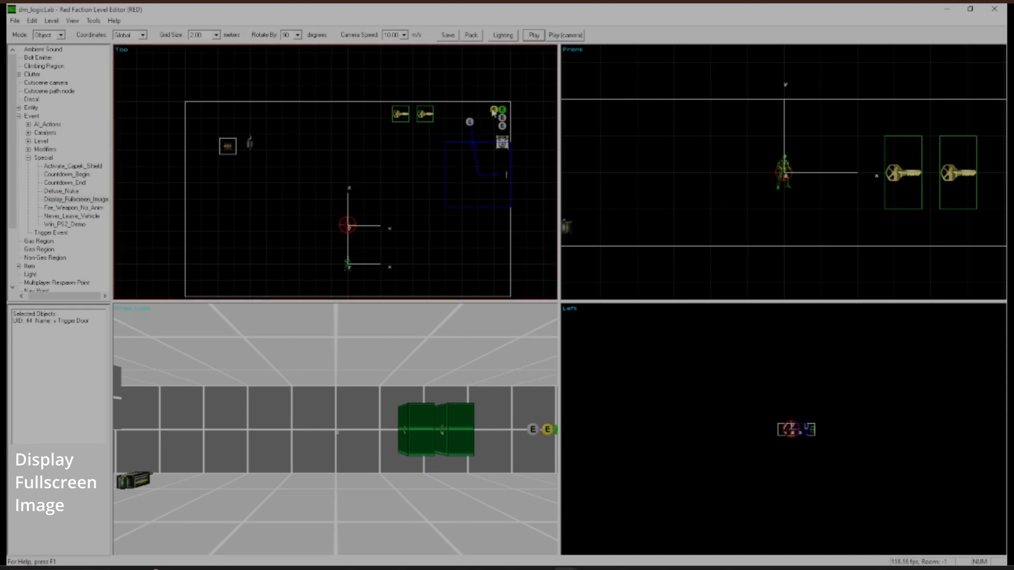
left_click(493, 109)
scroll(478, 154, "up", 2)
left_click(372, 220)
left_click_drag(59, 200, 241, 233)
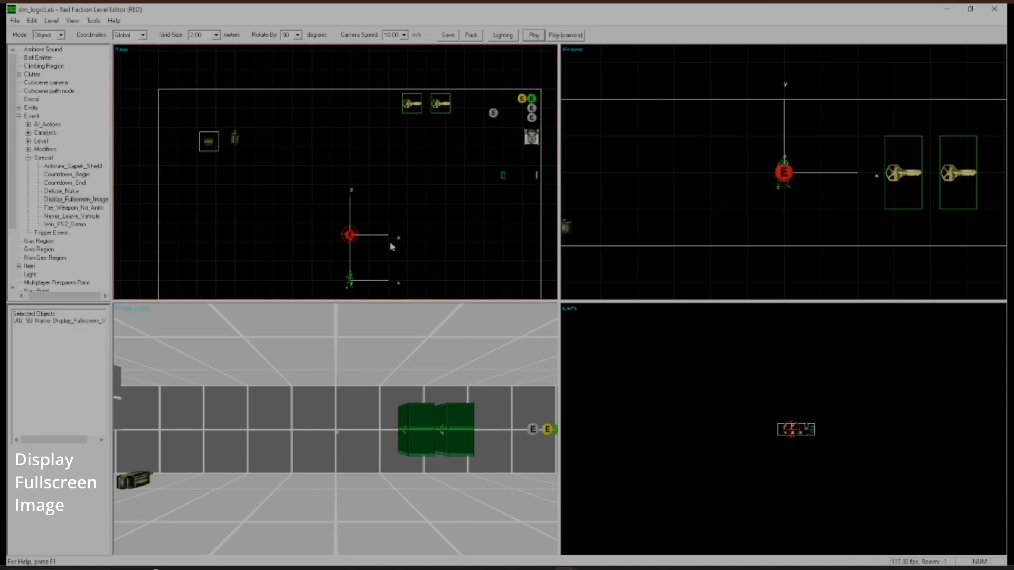
left_click_drag(76, 199, 502, 141)
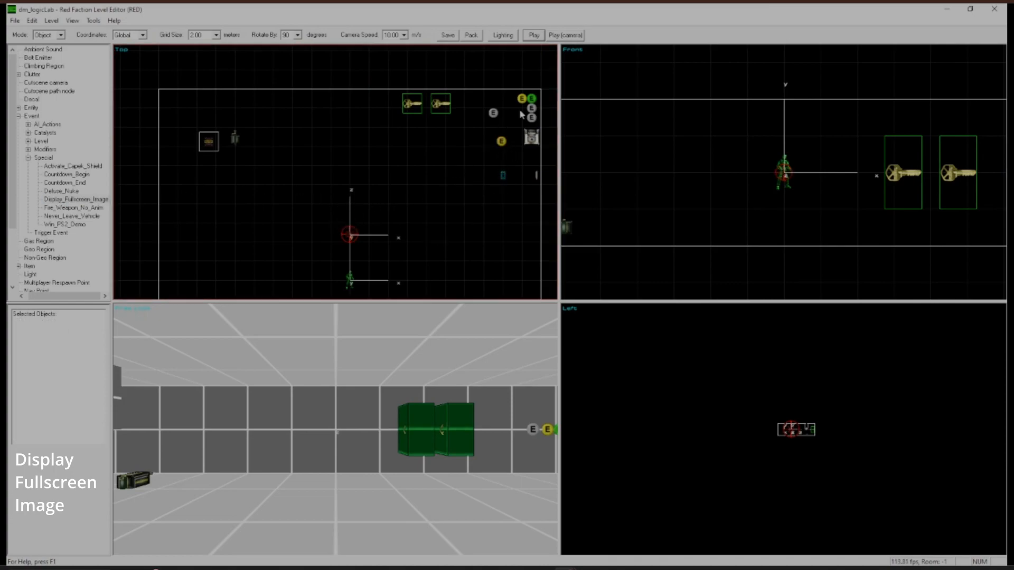
Step: Link the WD event beside the green event to the new Display_Fullscreen_Image event
left_click(522, 99)
left_click(502, 141, "ctrl")
key("k")
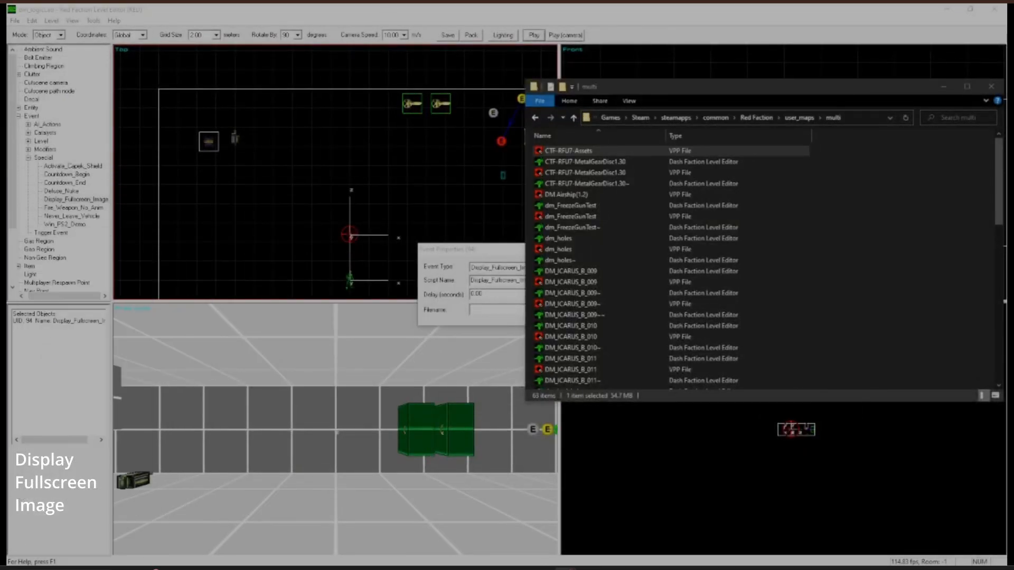
Step: Set the Display_Fullscreen_Image event's filename to sld_vr_TitleScreen.tga and playtest the level
left_click(486, 311)
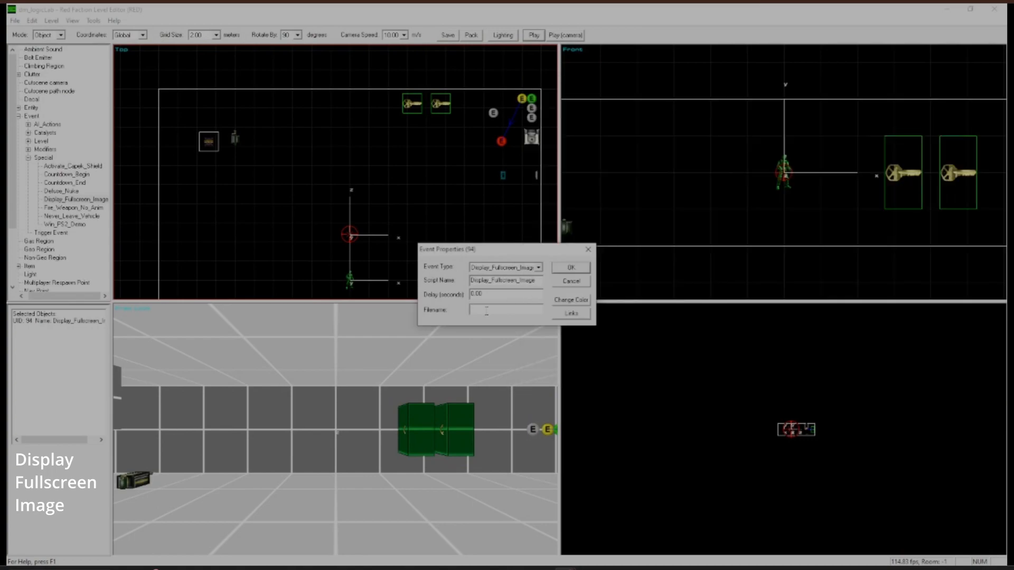
type("sld_vr_TitleScreen.tga")
left_click(571, 268)
left_click(534, 35)
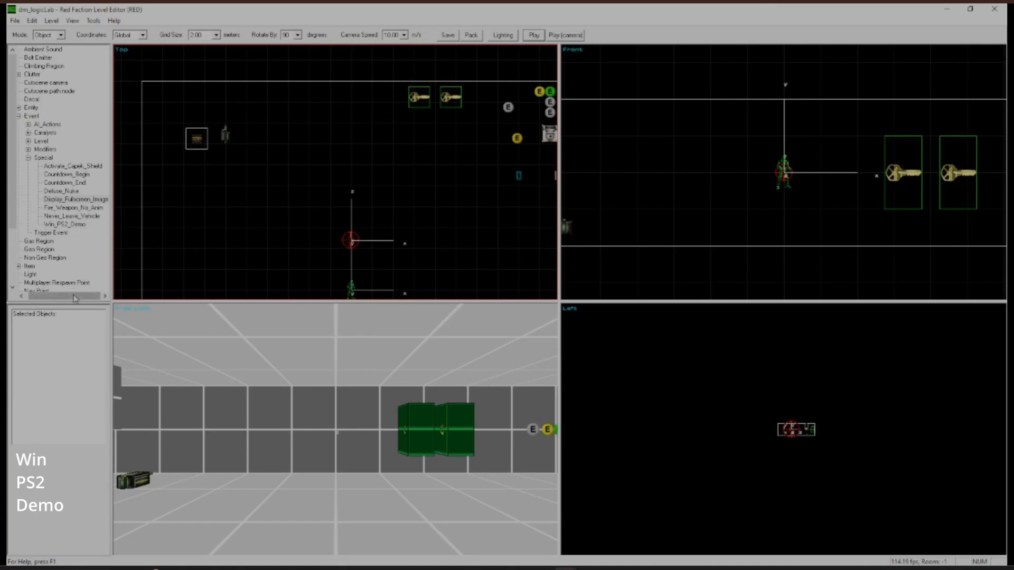
left_click_drag(75, 298, 38, 304)
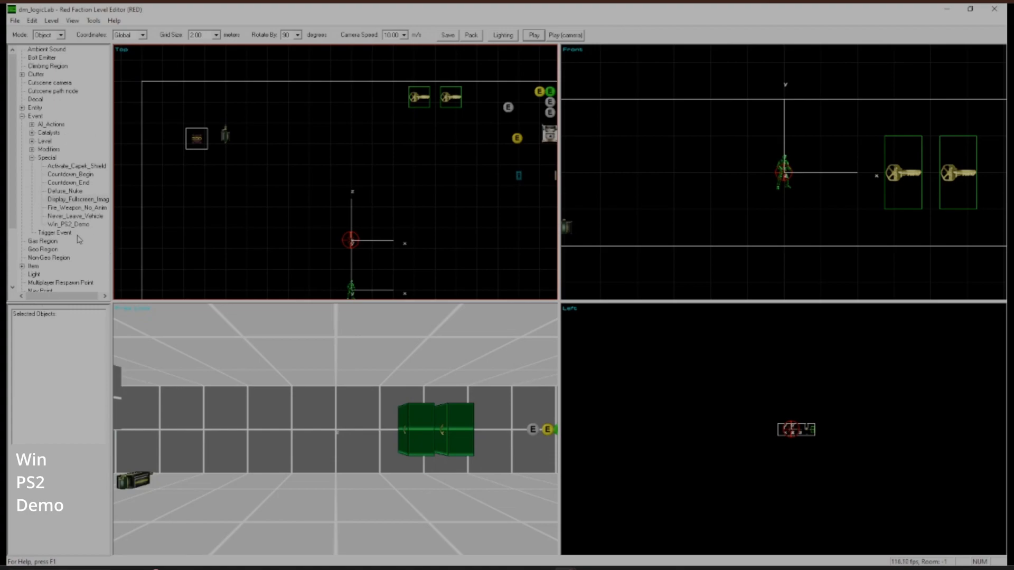
scroll(78, 237, "down", 3)
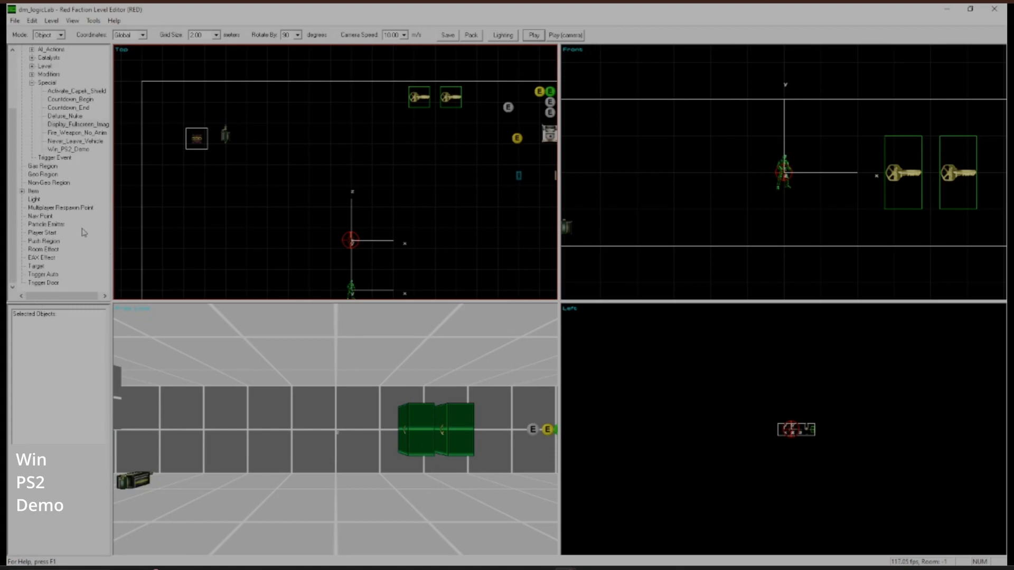
Step: Place a Trigger Event at the axis origin and inspect its trigger properties without changing them
double_click(57, 158)
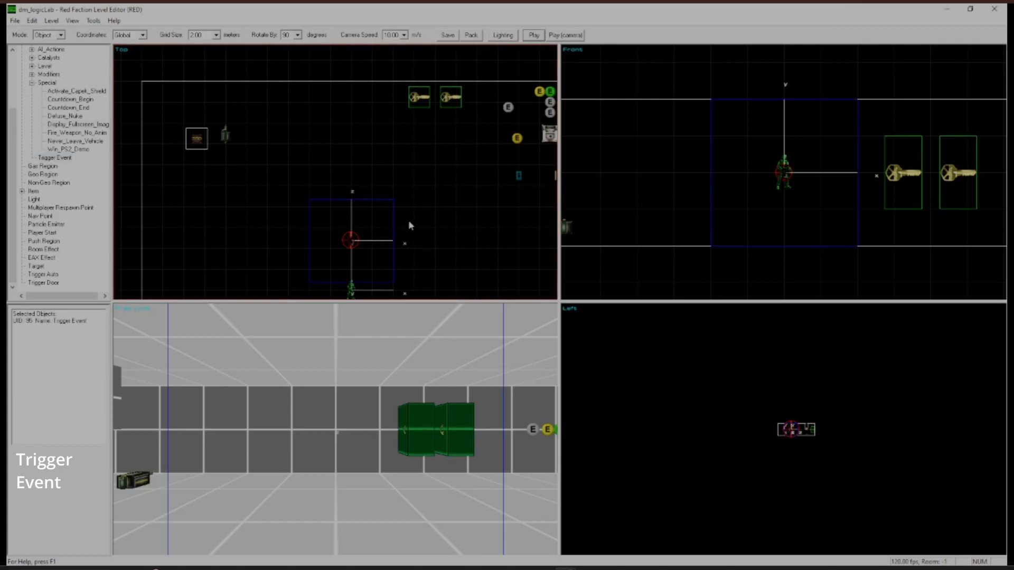
double_click(398, 201)
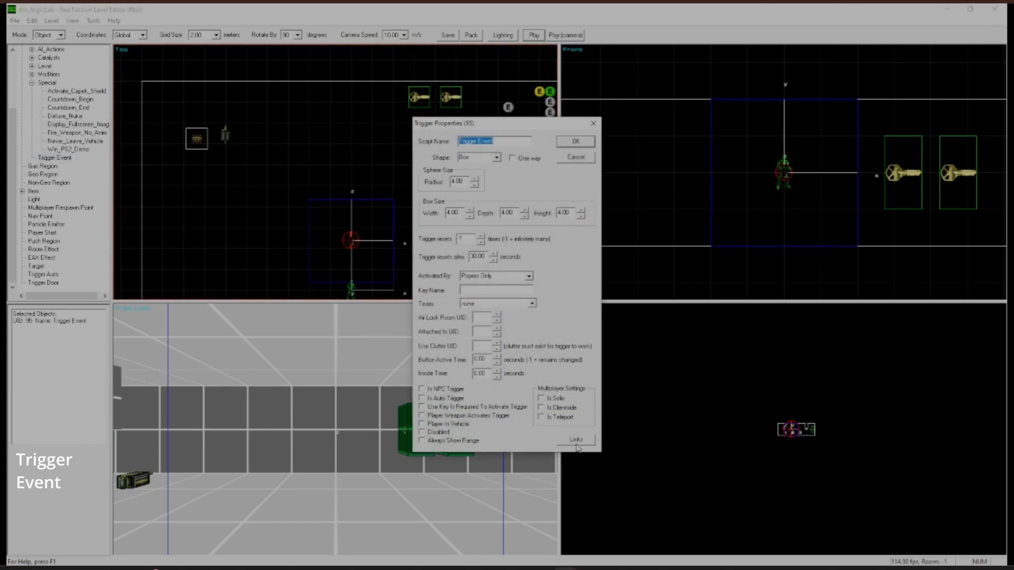
left_click(576, 158)
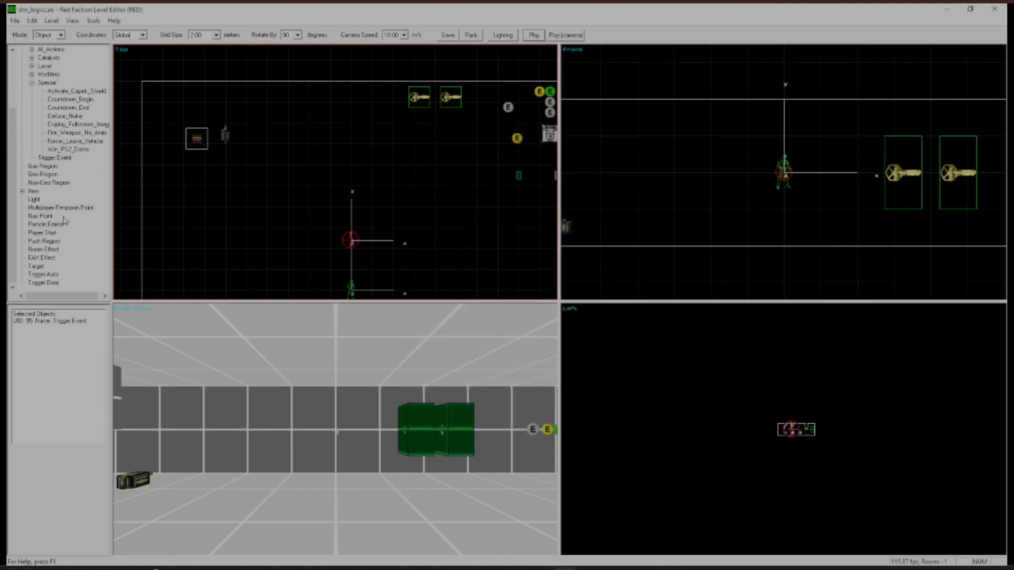
Step: Place an Invert event from the Catalysts group at the axis origin and shift it slightly toward the player start
scroll(64, 244, "up", 3)
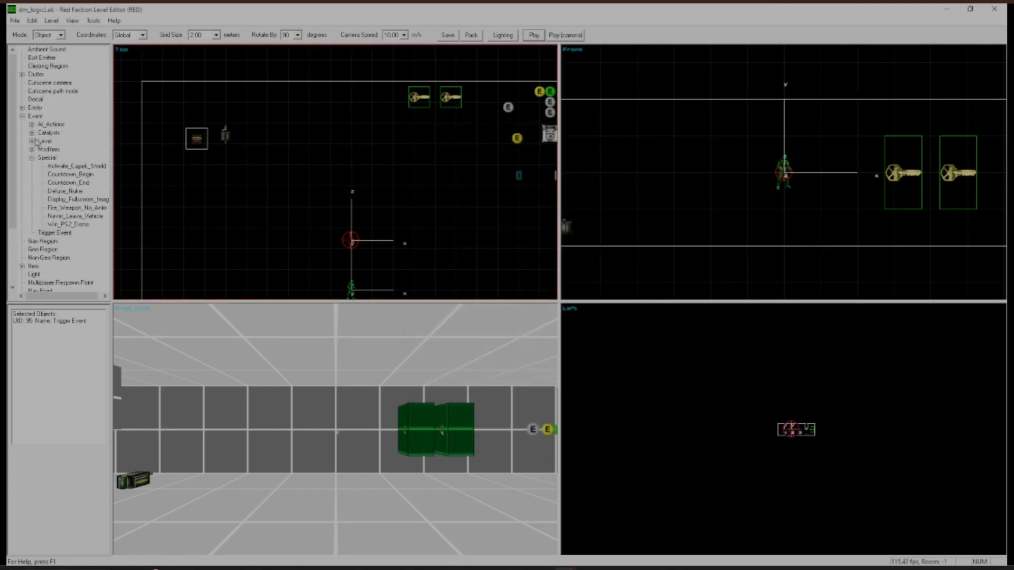
left_click(32, 141)
left_click(32, 108)
left_click(32, 99)
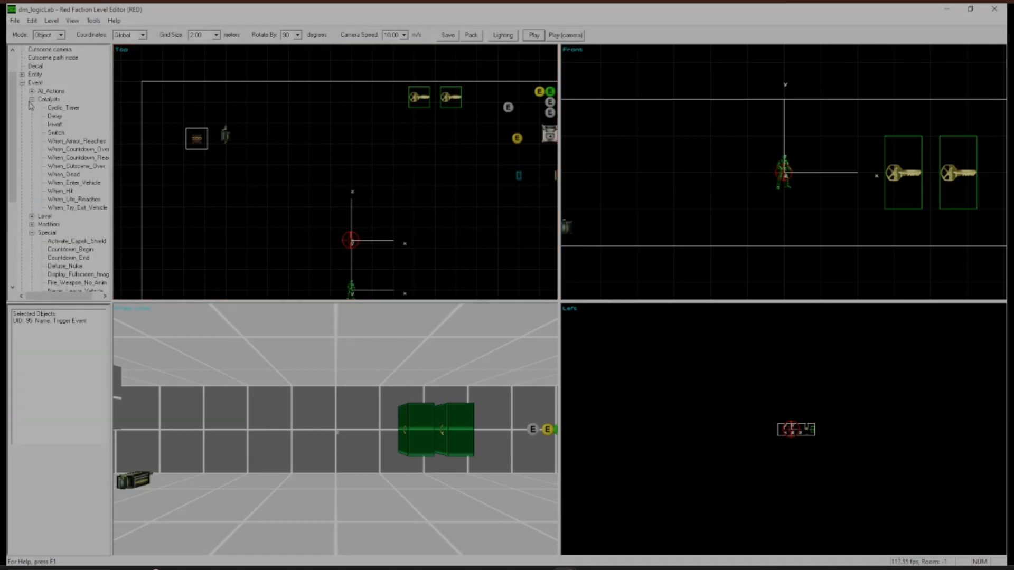
double_click(53, 125)
left_click_drag(386, 235, 386, 243)
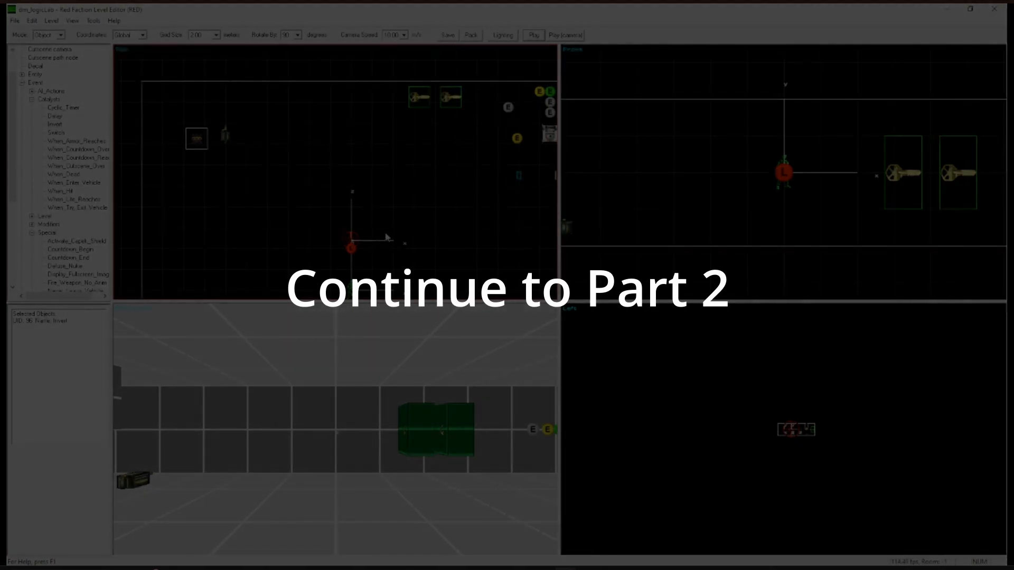